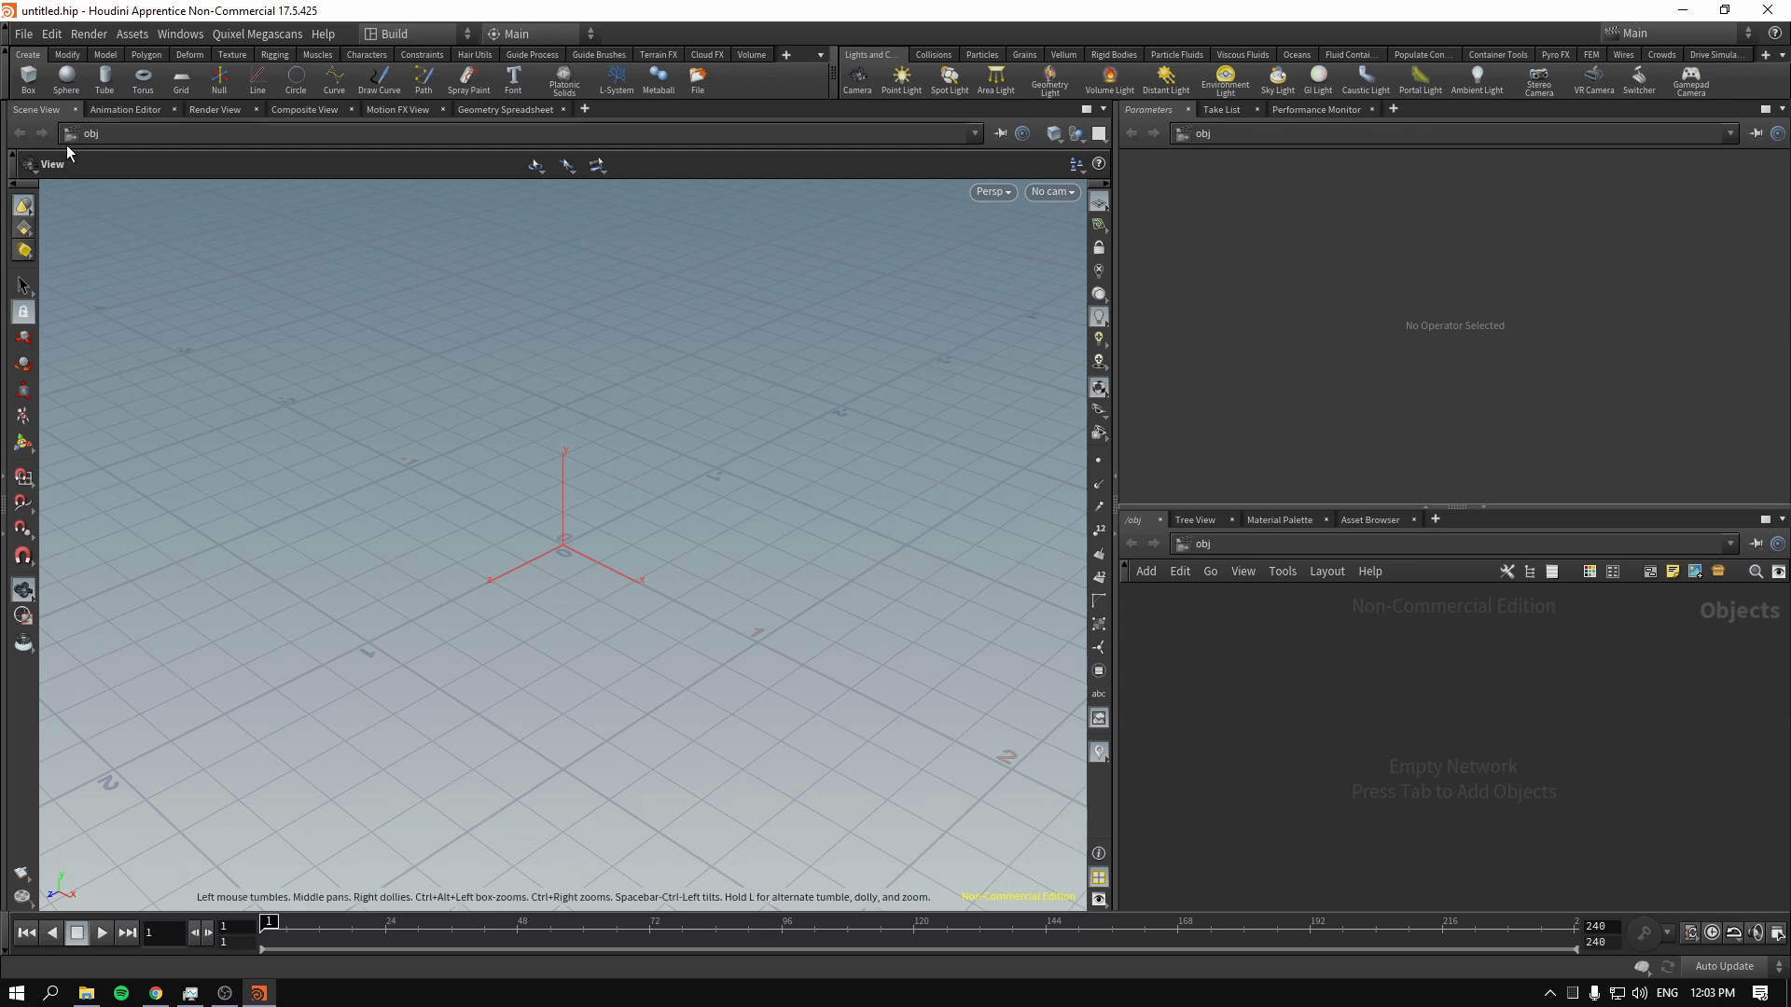
Create a grid and a sphere at the origin and raise the sphere about 0.52 in Y above the grid
left_click(174, 77)
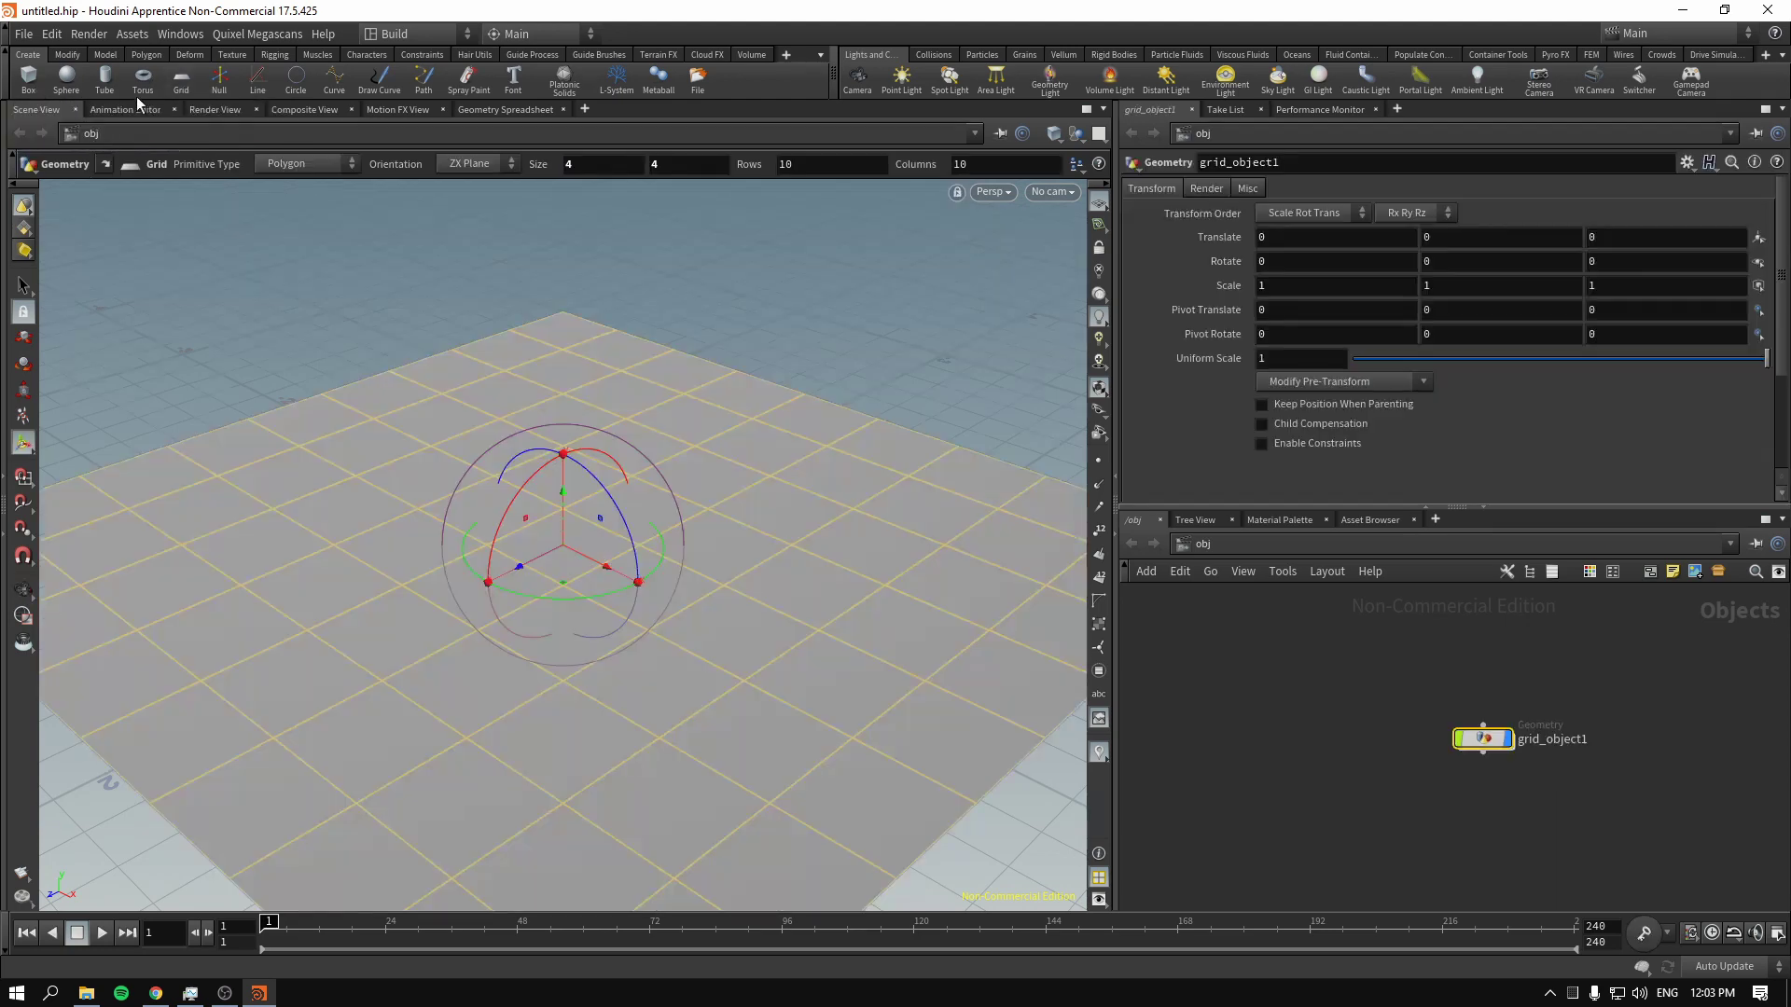
left_click(68, 77)
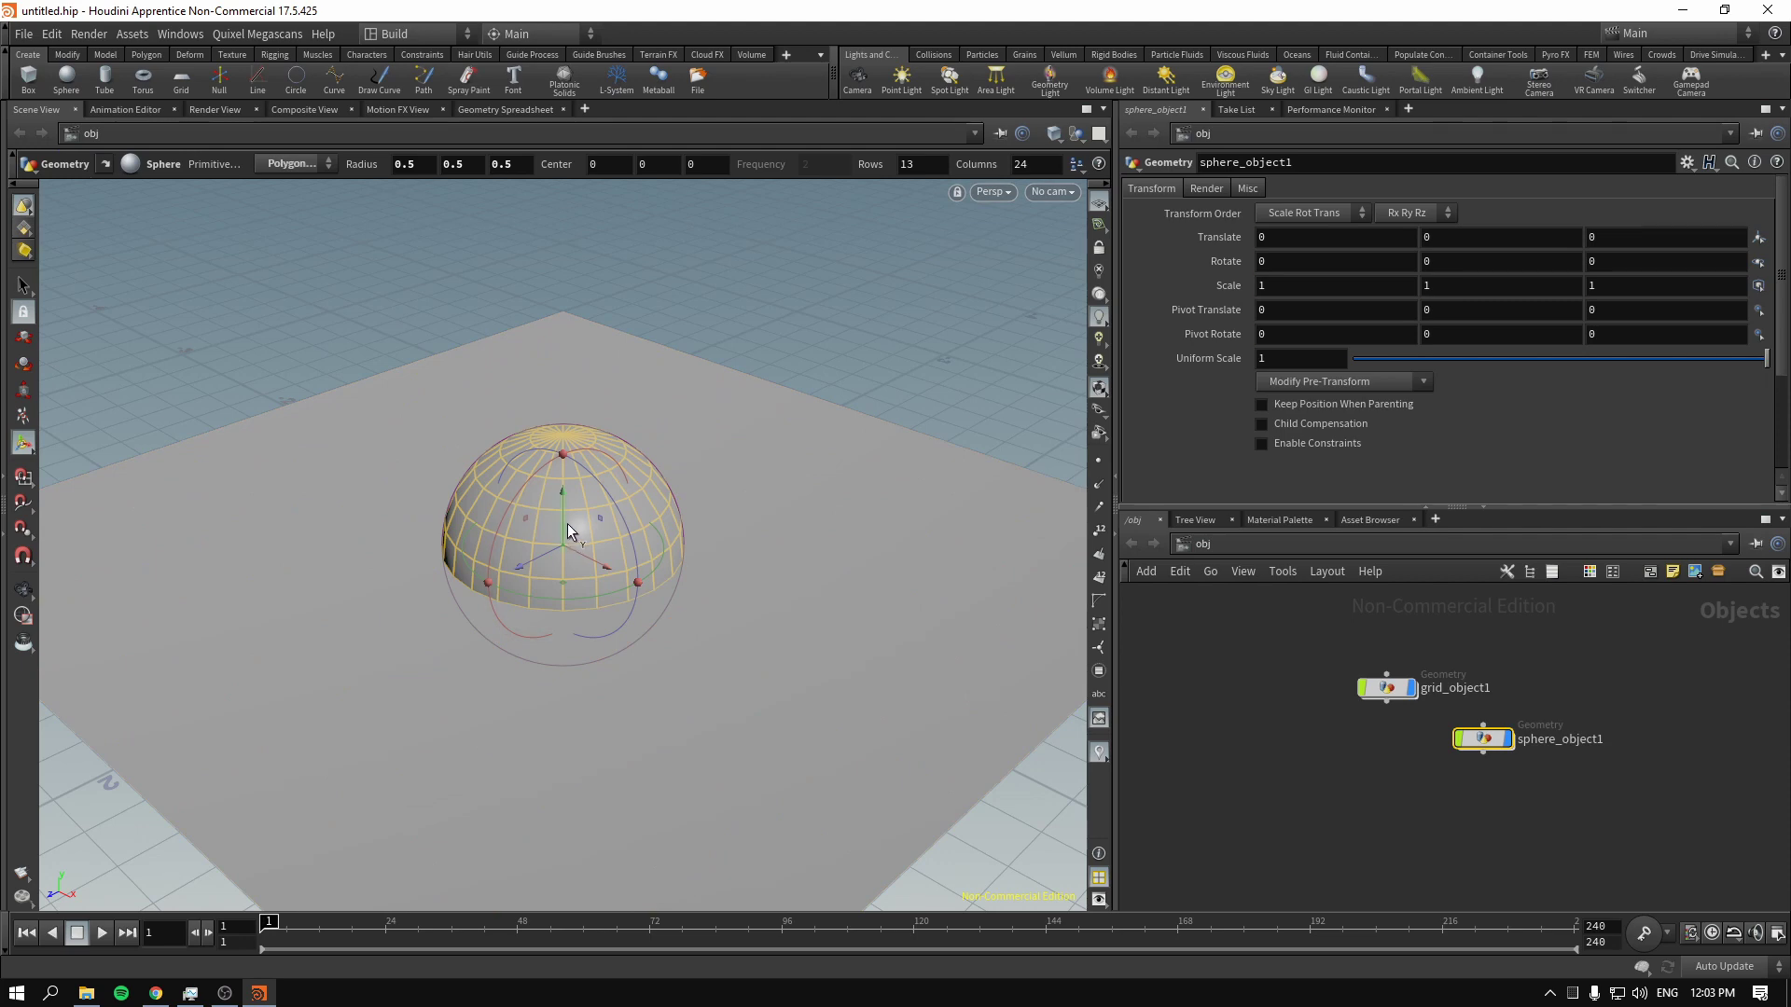
left_click_drag(567, 523, 590, 425)
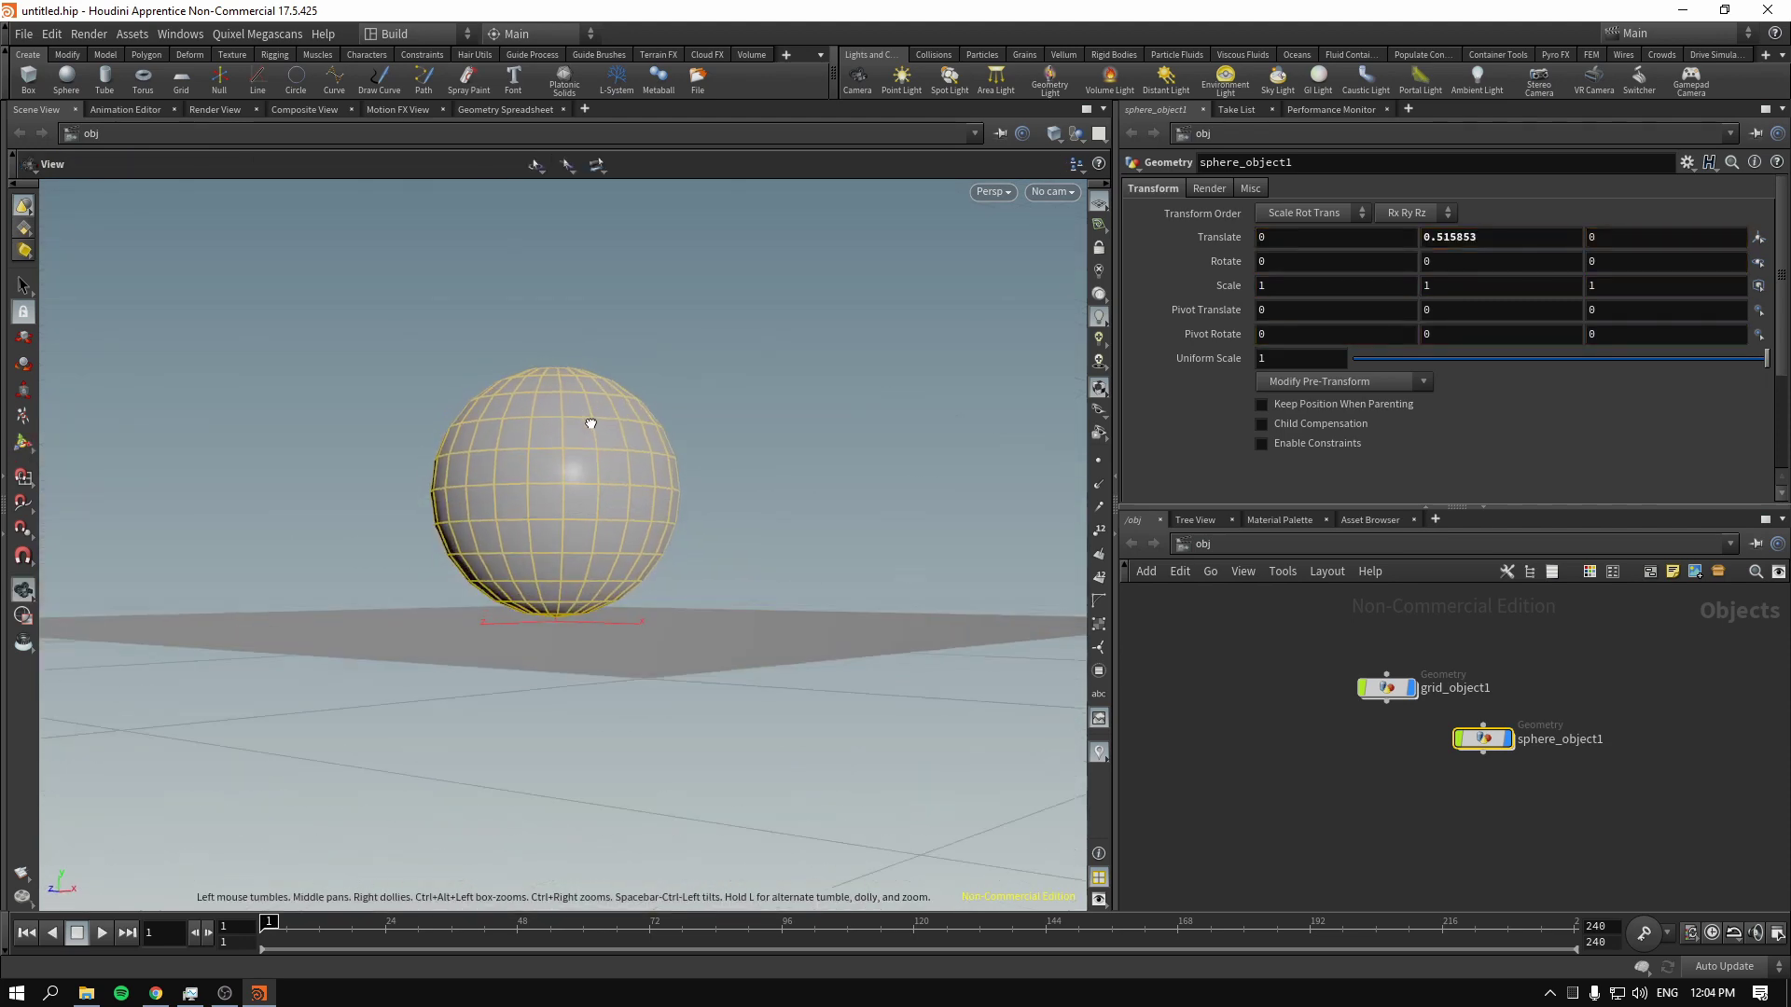
Set the sphere's primitive type to Polygon with a frequency of 15 and return to the object level
double_click(1484, 739)
left_click(1313, 192)
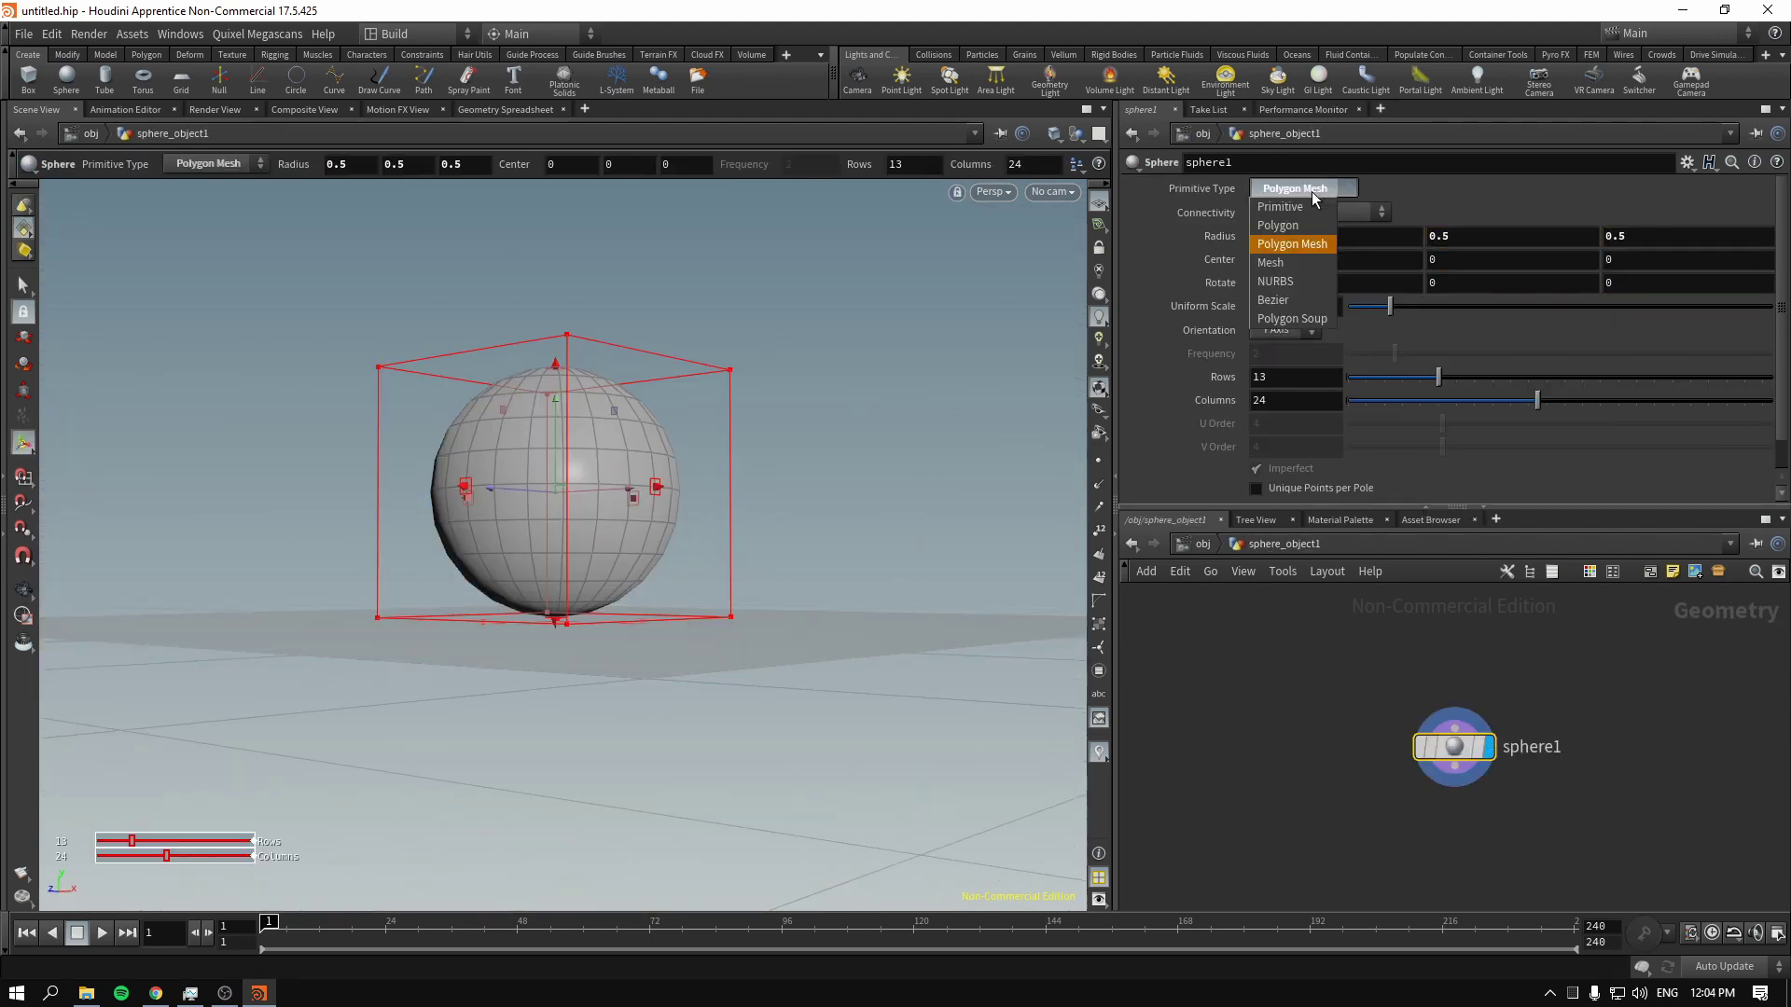
left_click(1278, 225)
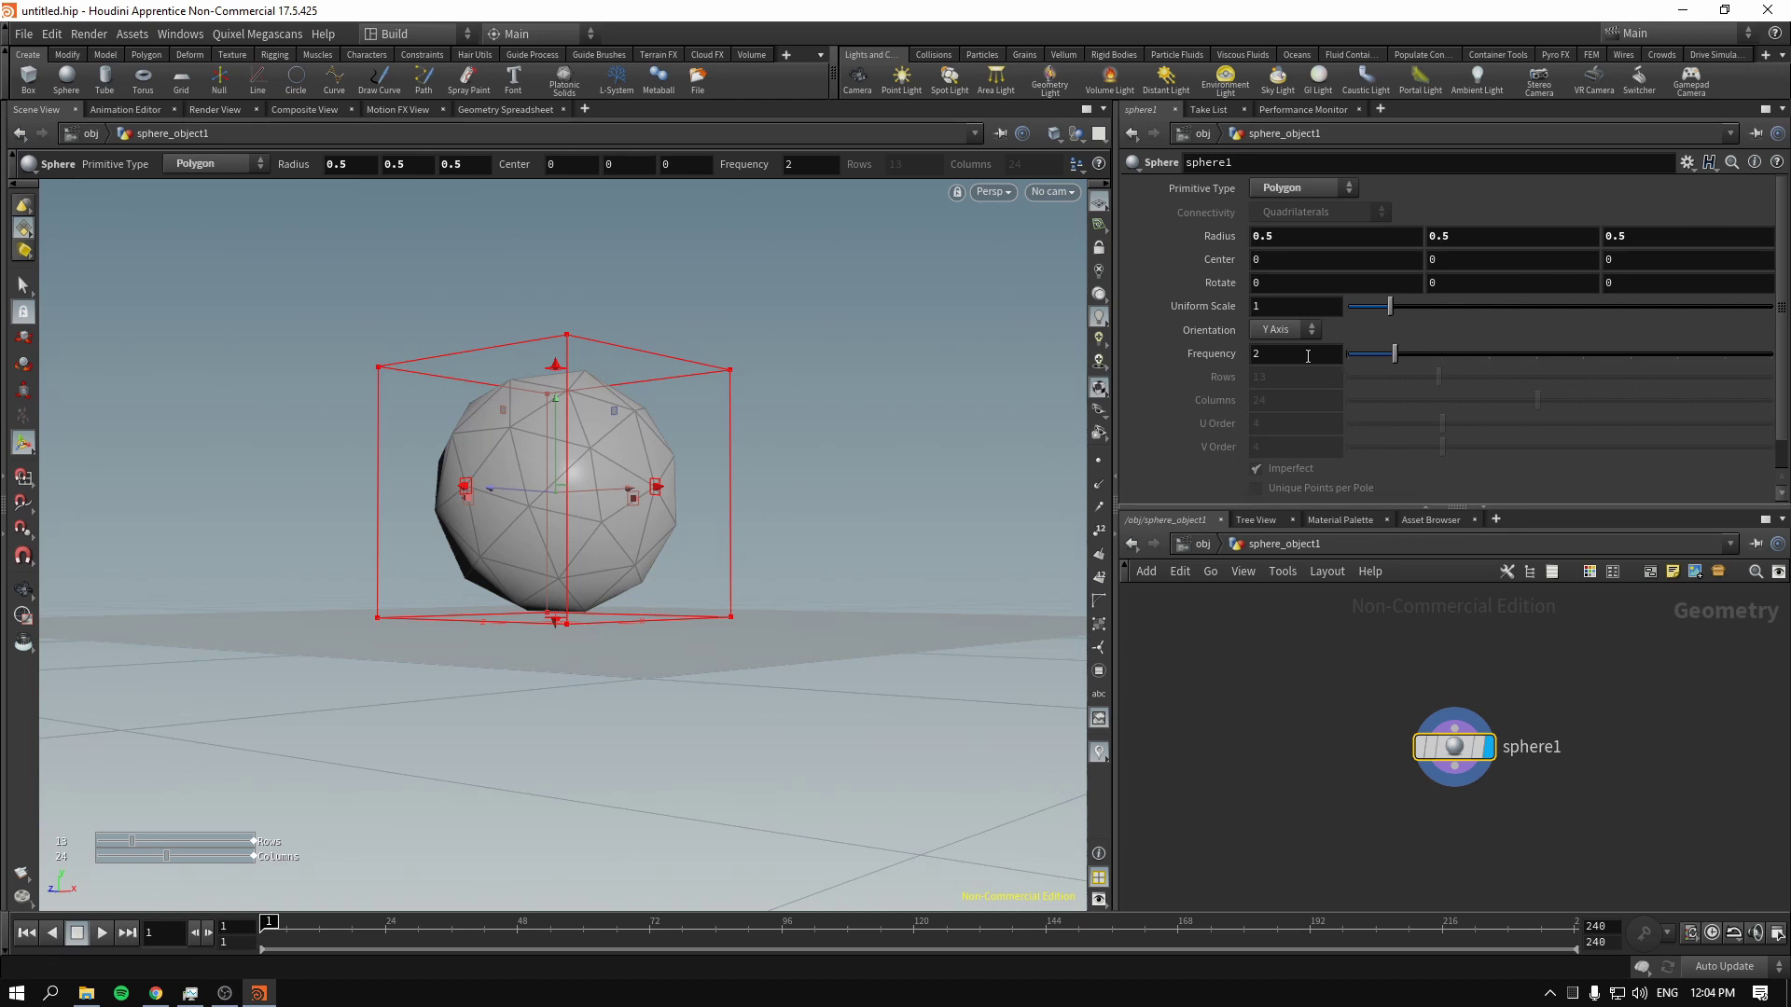
left_click_drag(1436, 352, 1632, 355)
middle_click_drag(1294, 358, 1350, 360)
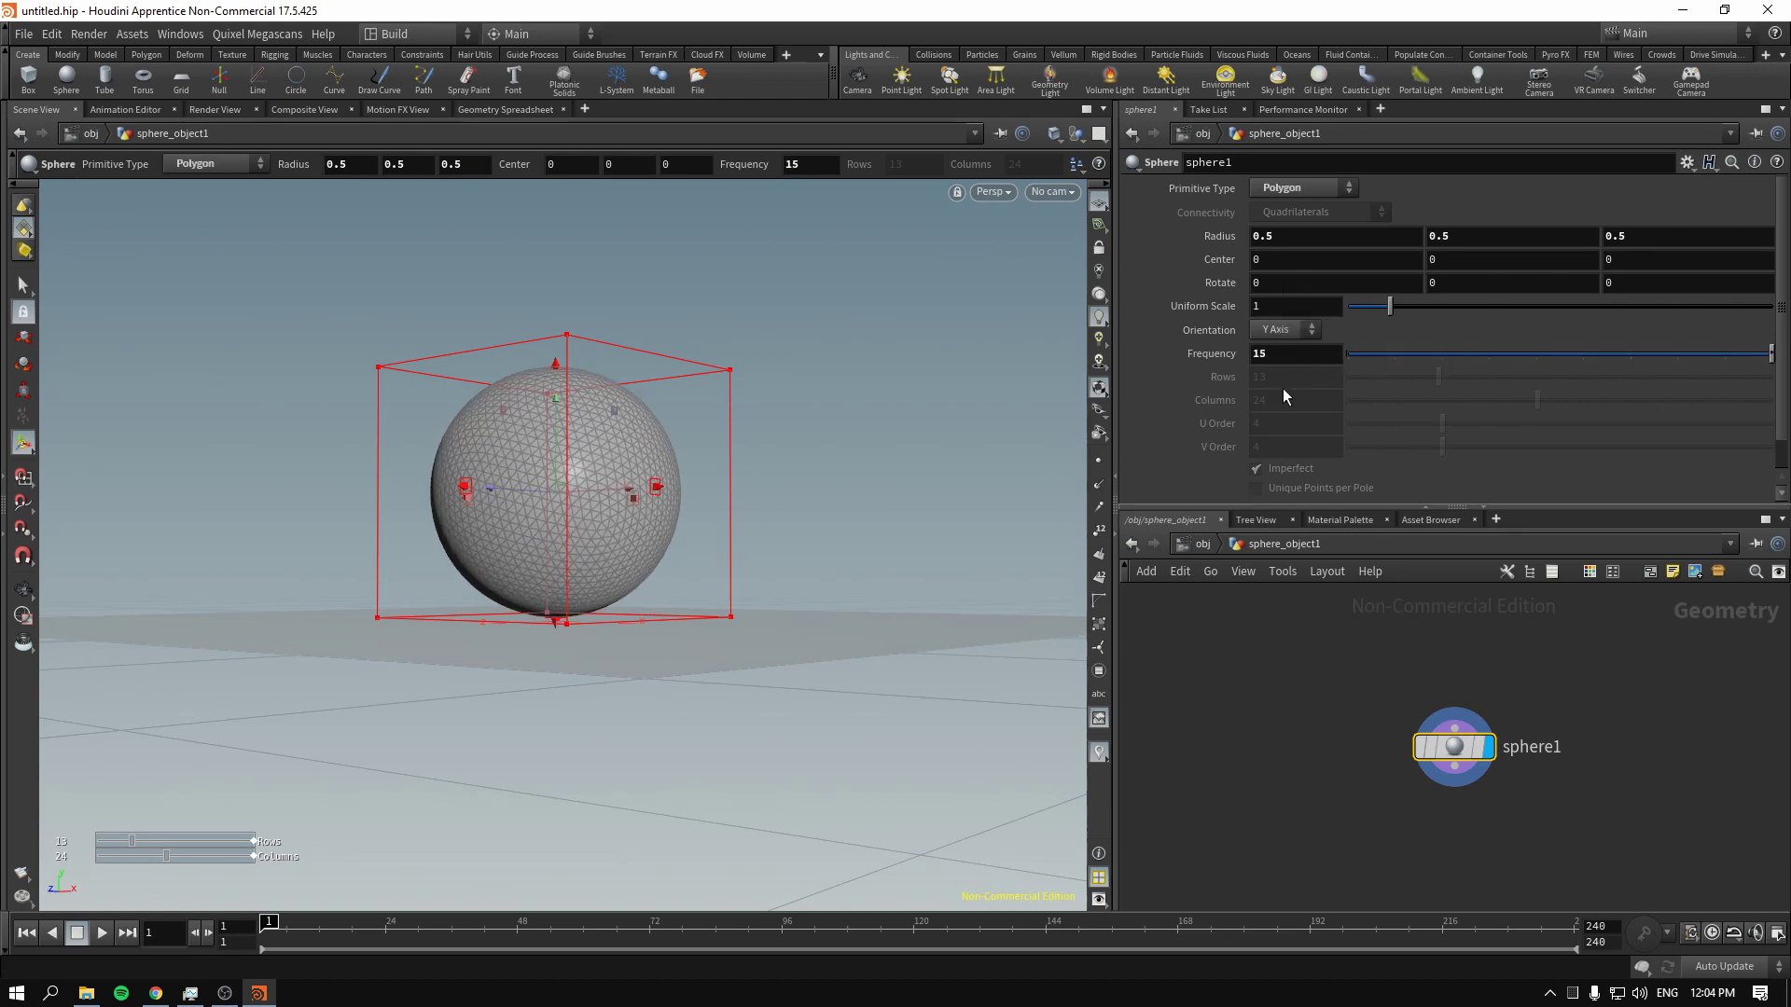
left_click(1188, 546)
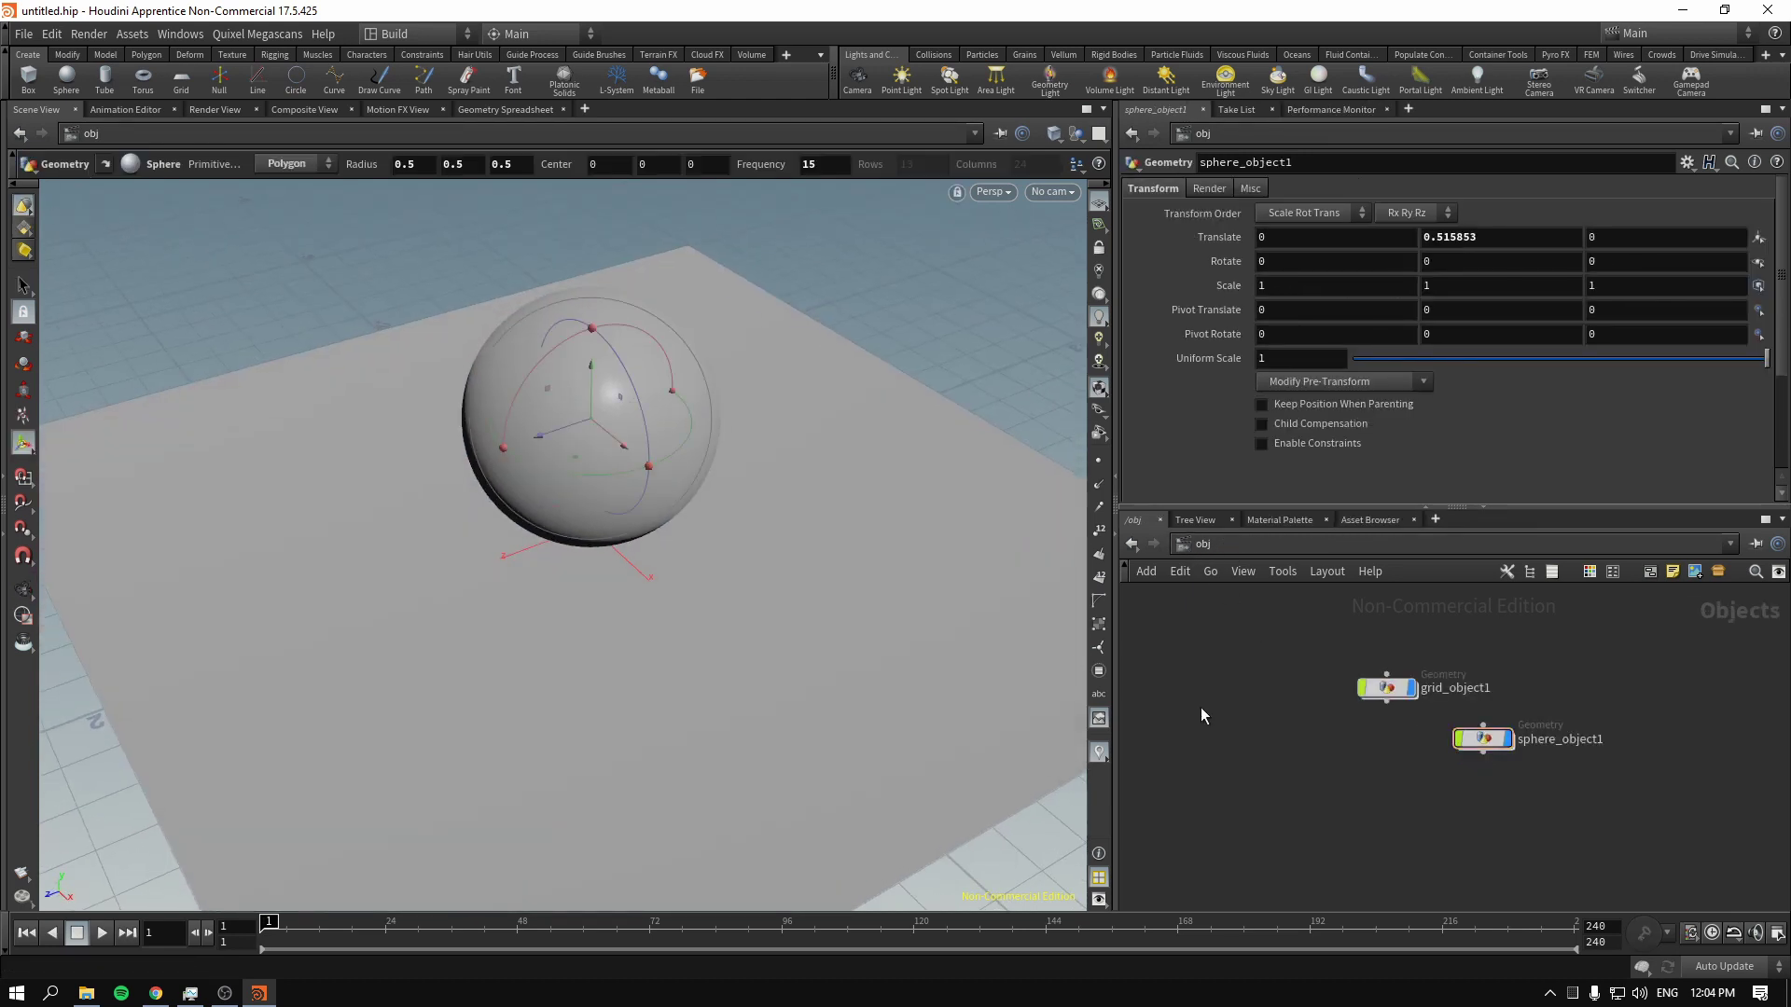
Set the grid object's uniform scale to 9 so it forms a large floor
left_click_drag(1206, 707, 1437, 694)
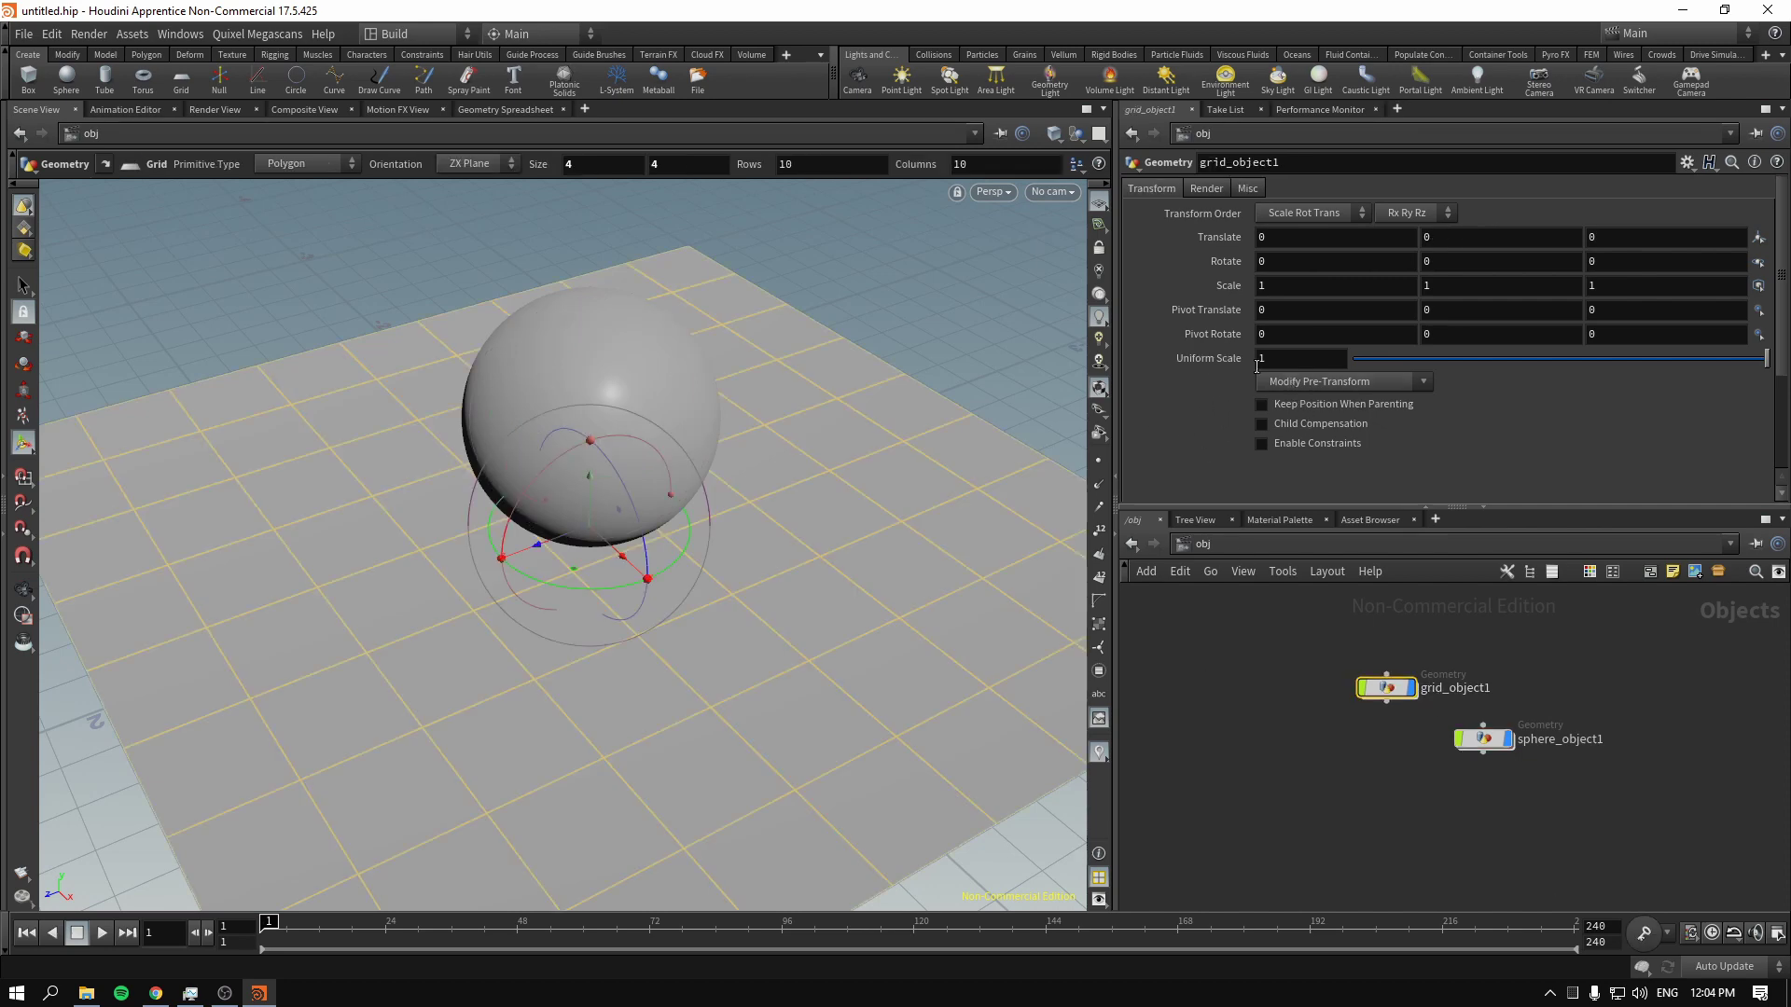
middle_click_drag(1276, 333, 1233, 445)
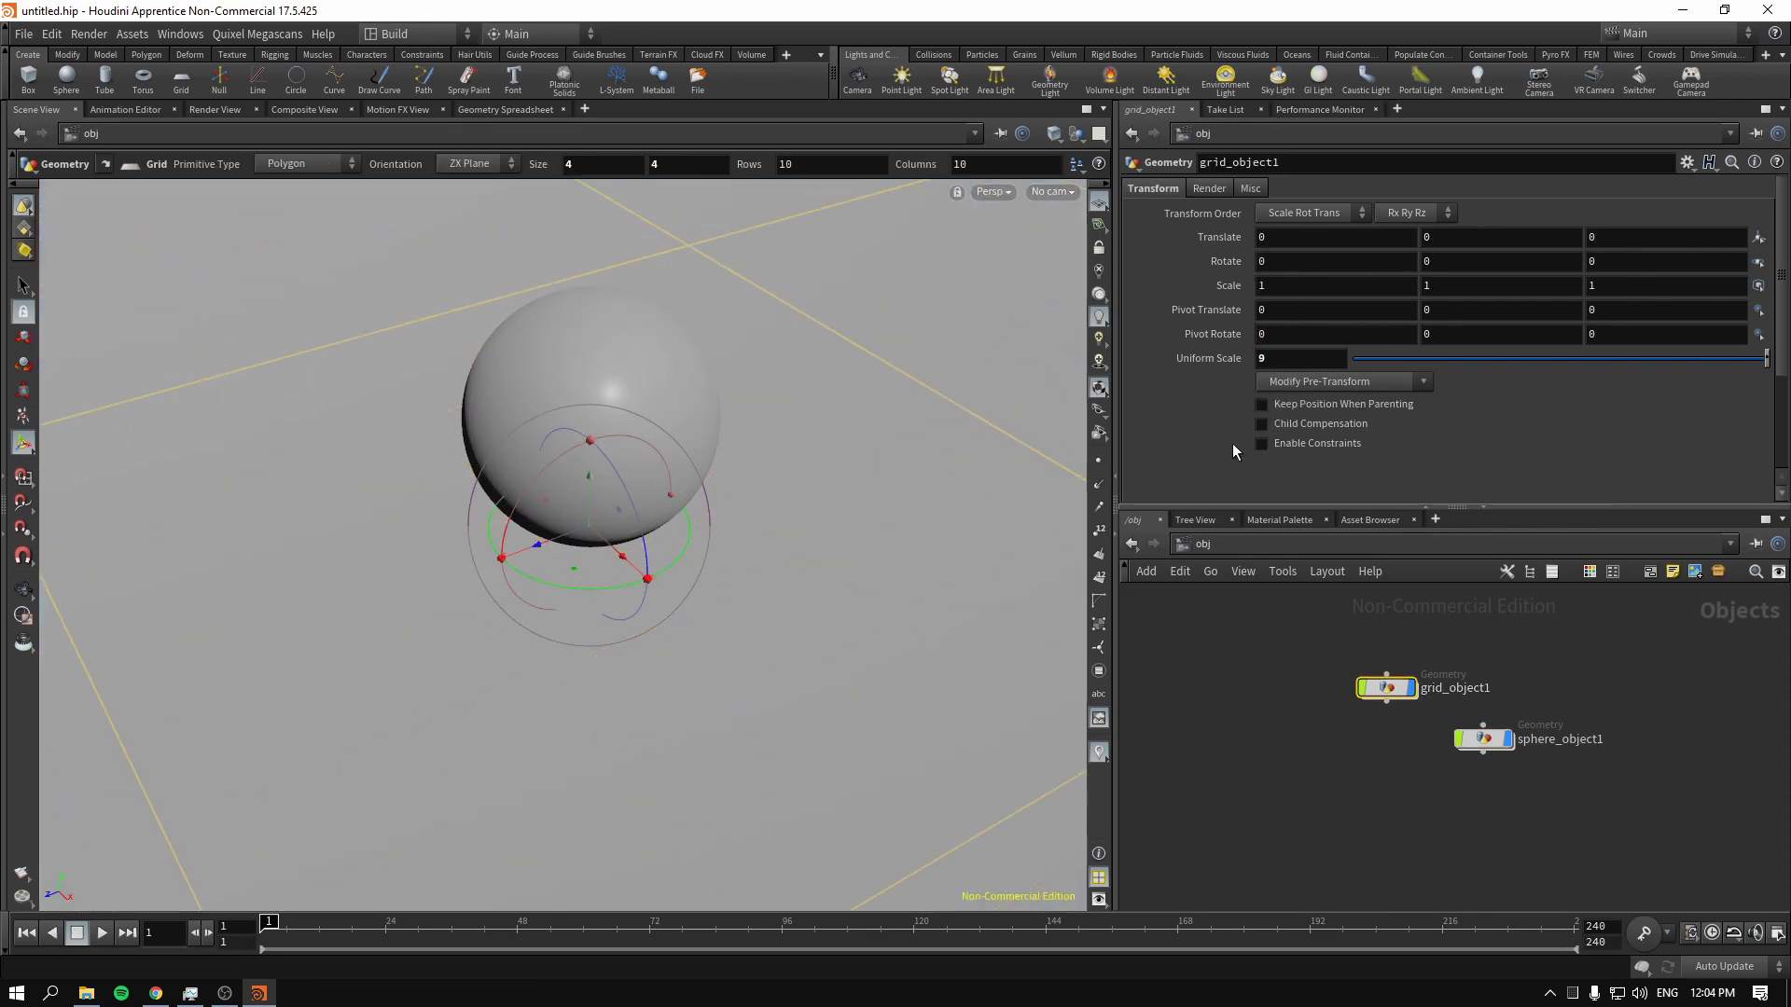
scroll(800, 472, "down", 5, "alt")
left_click_drag(799, 472, 772, 472, "alt")
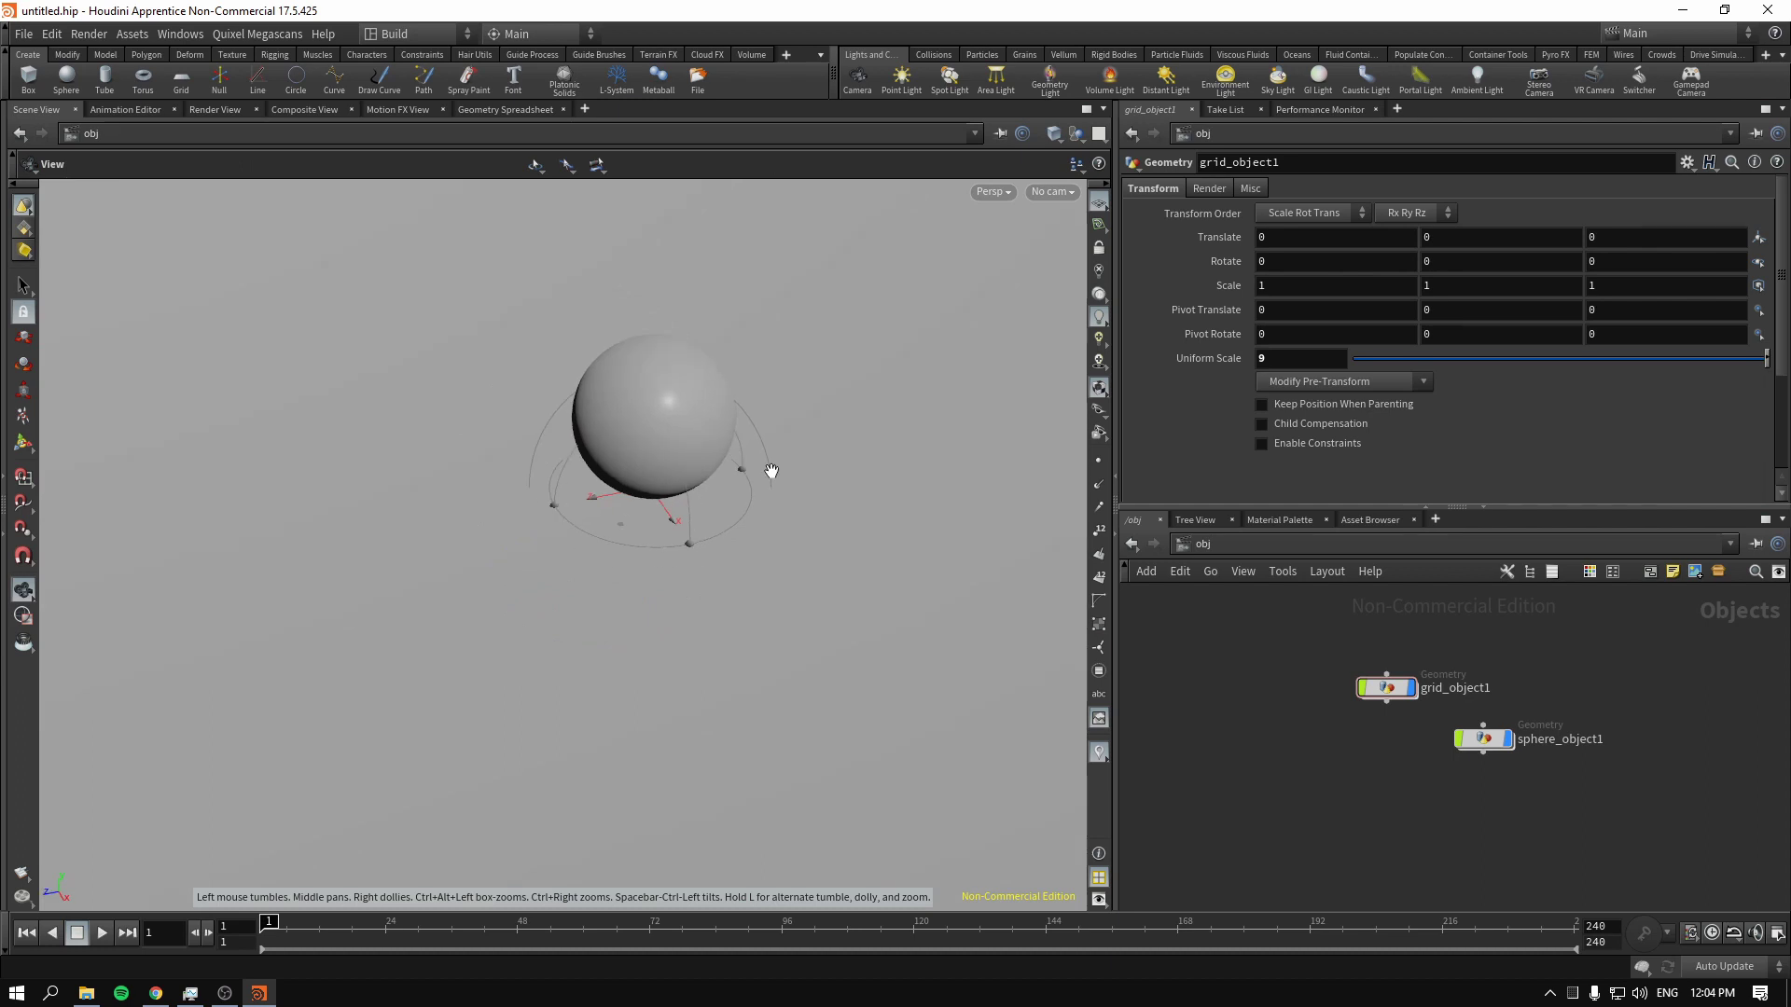
middle_click_drag(772, 472, 788, 515, "alt")
key("Return")
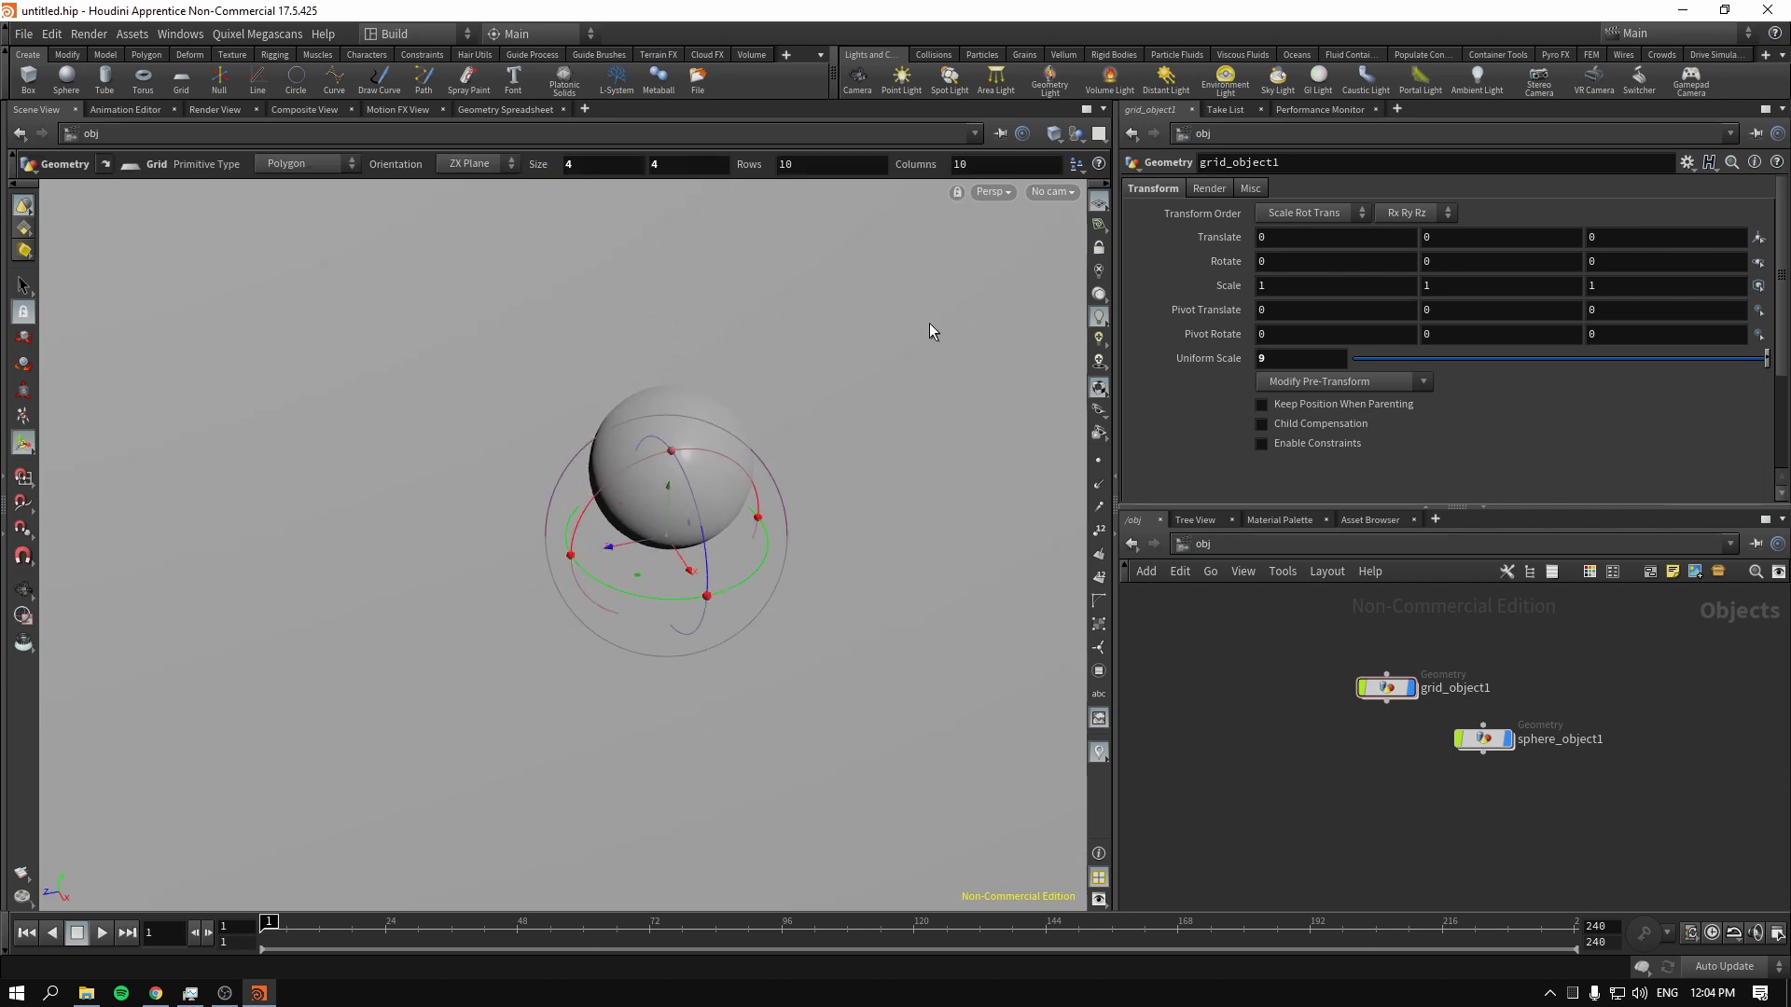
Add a distant light and place it to one side of the sphere, shining towards it
left_click(1157, 87)
left_click(289, 401)
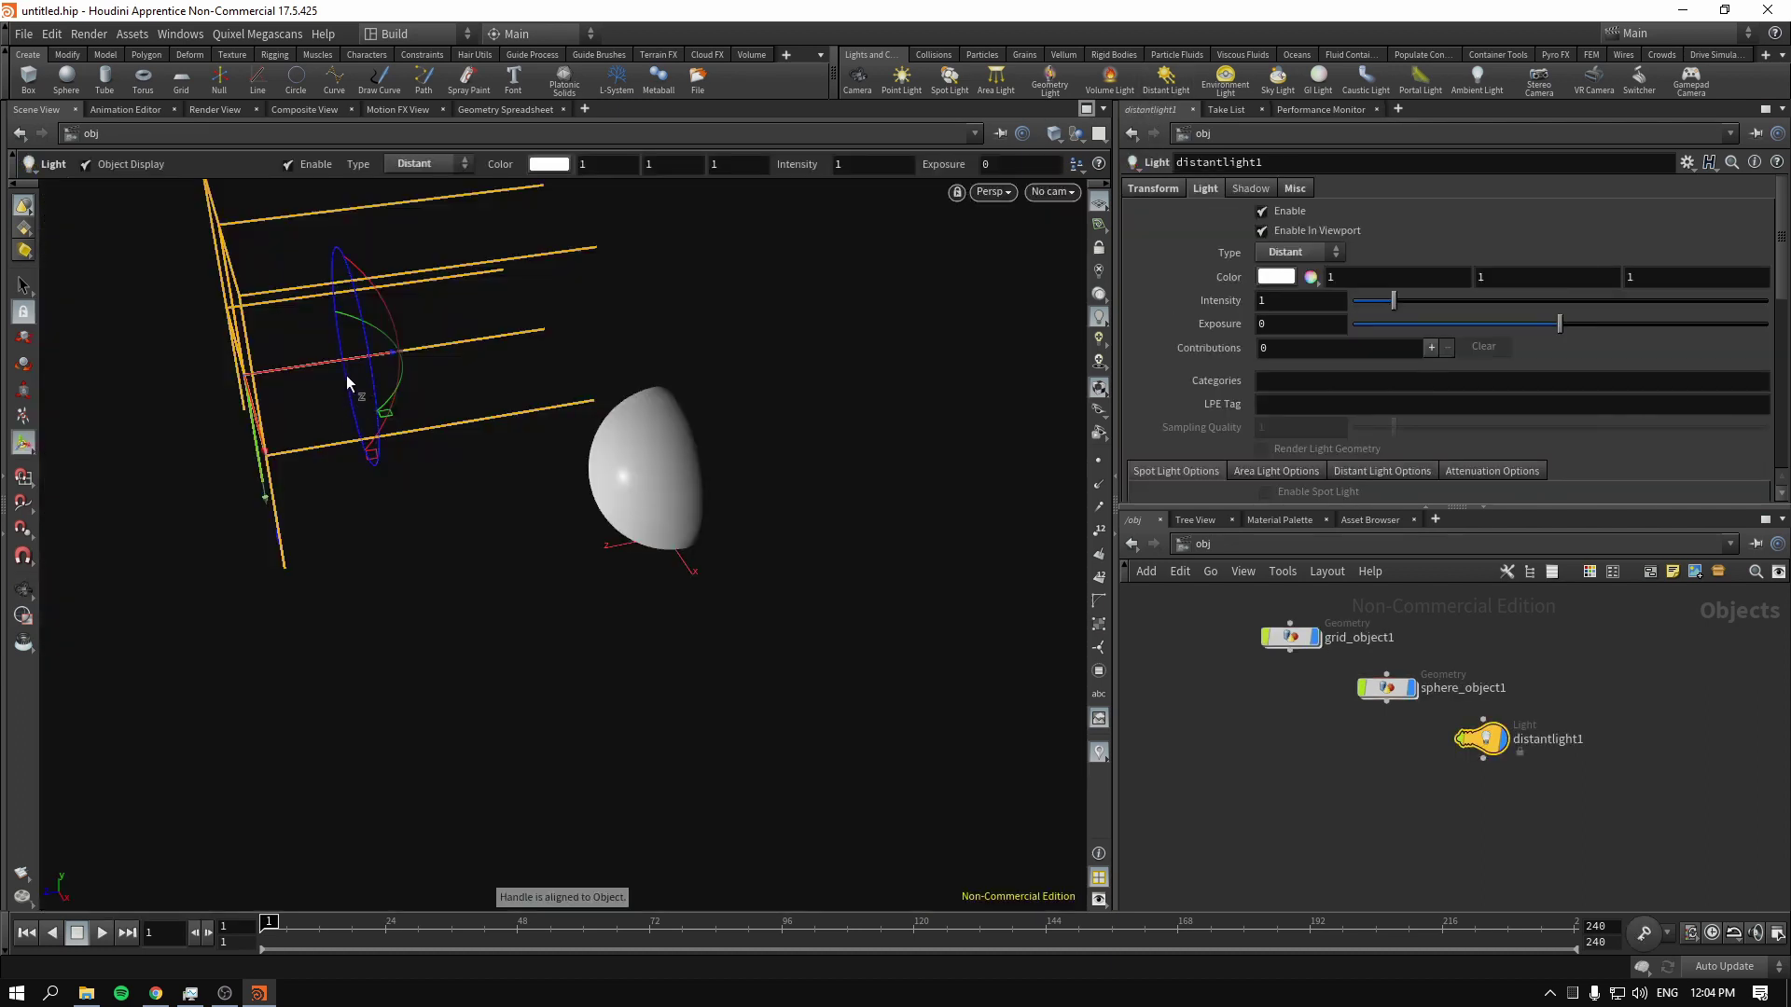
left_click_drag(398, 384, 257, 217)
right_click_drag(467, 280, 438, 323, "alt")
left_click_drag(439, 324, 155, 400)
key("Return")
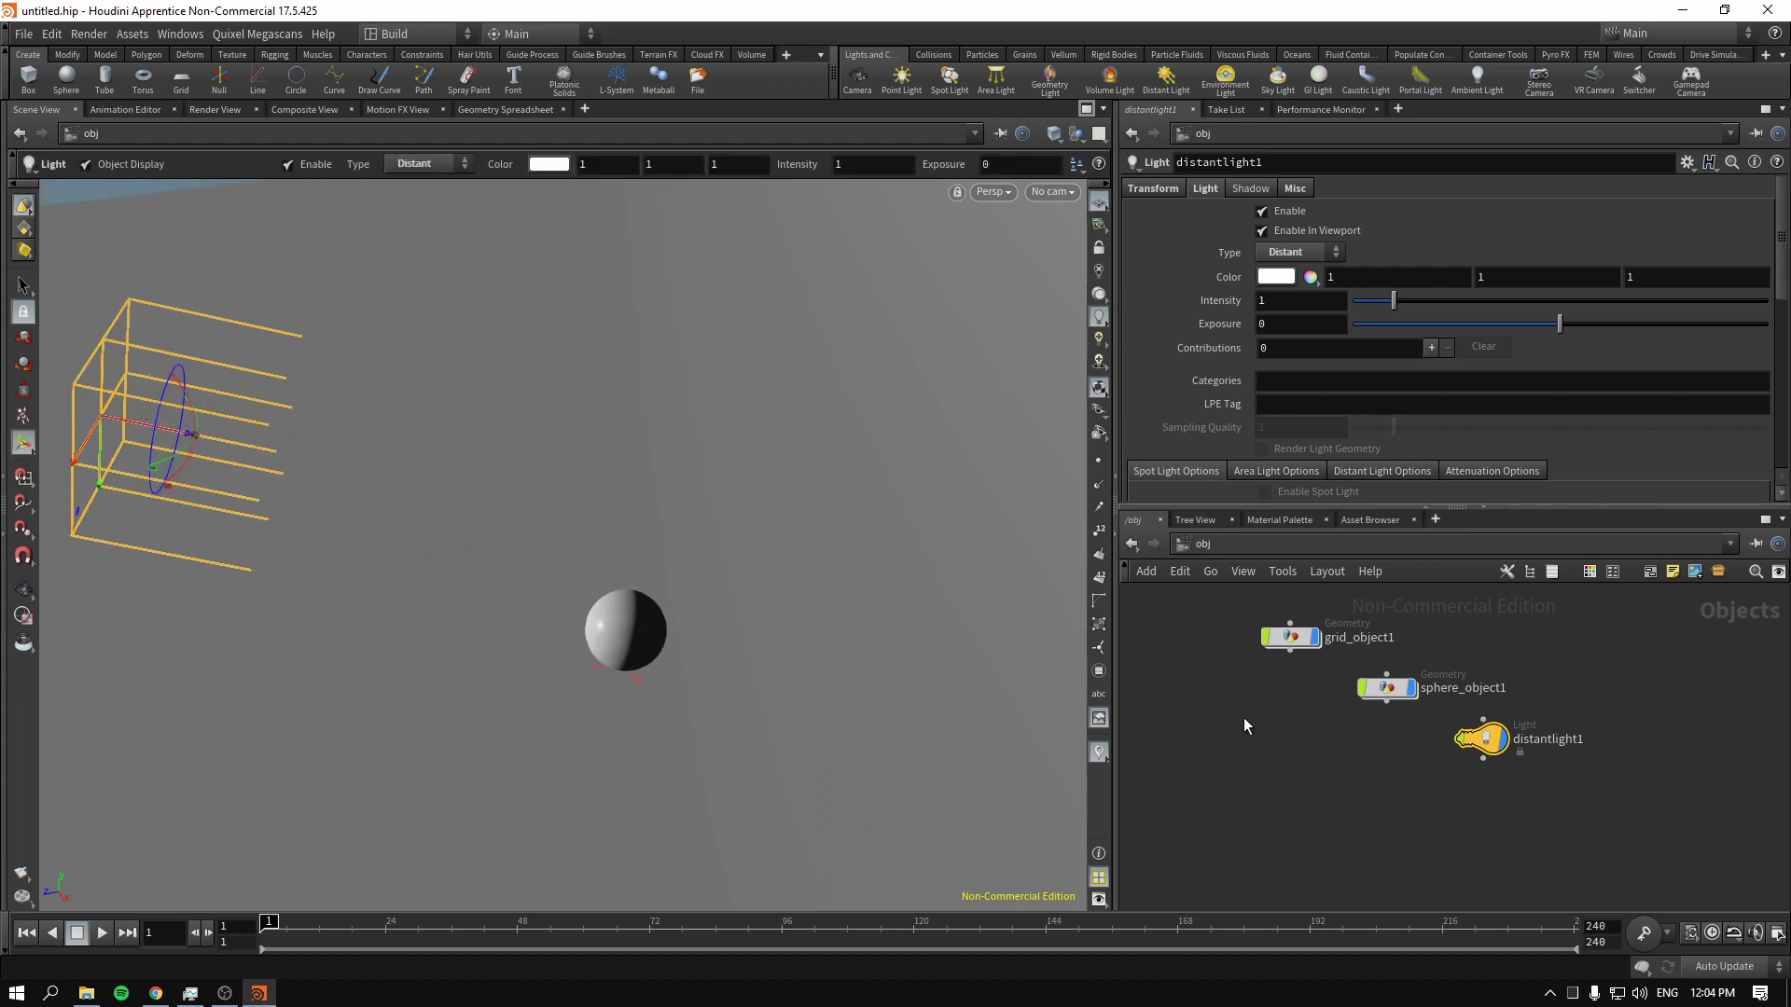
Arrange the grid, sphere and distant light nodes in one horizontal row in the object network
left_click(1244, 722)
middle_click_drag(1245, 724, 1246, 763)
left_click_drag(1355, 840, 1504, 721)
left_click_drag(1392, 719, 1437, 676)
left_click_drag(1534, 742, 1624, 695)
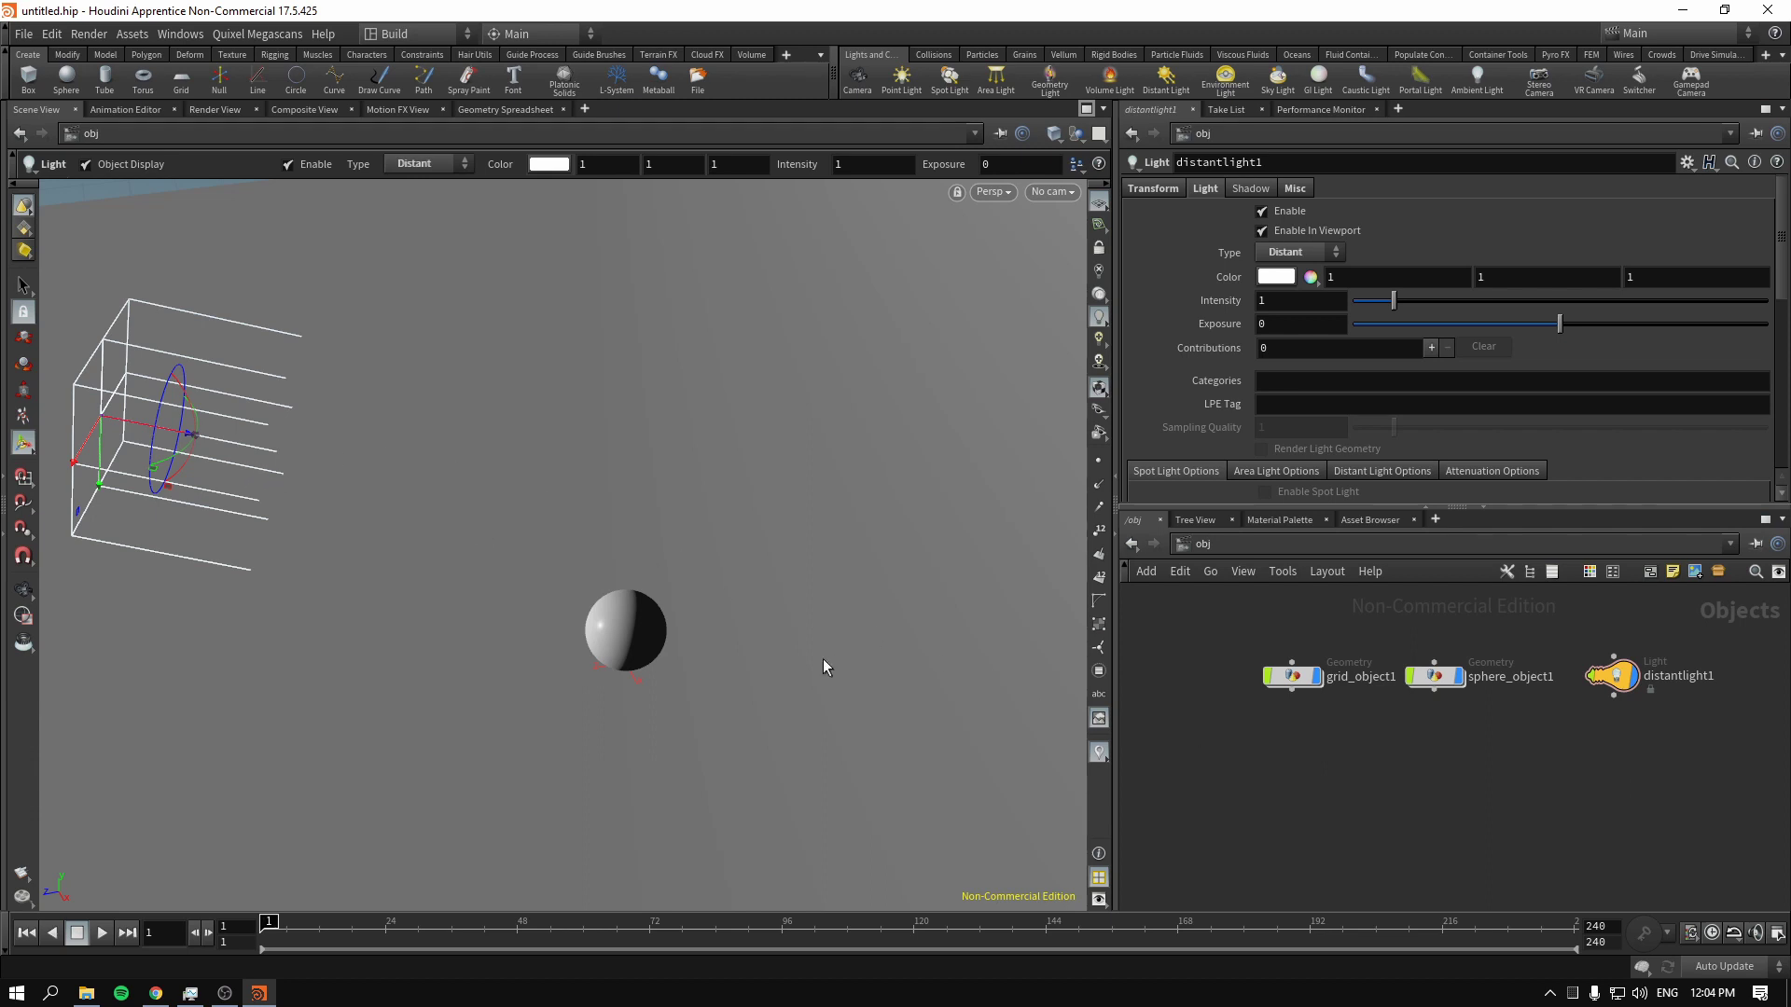
Create a camera from the current view and, with the camera locked to the view, center and enlarge the sphere in its frame
middle_click_drag(646, 650, 687, 516, "alt")
right_click_drag(687, 516, 827, 551, "alt")
middle_click_drag(799, 551, 802, 531, "alt")
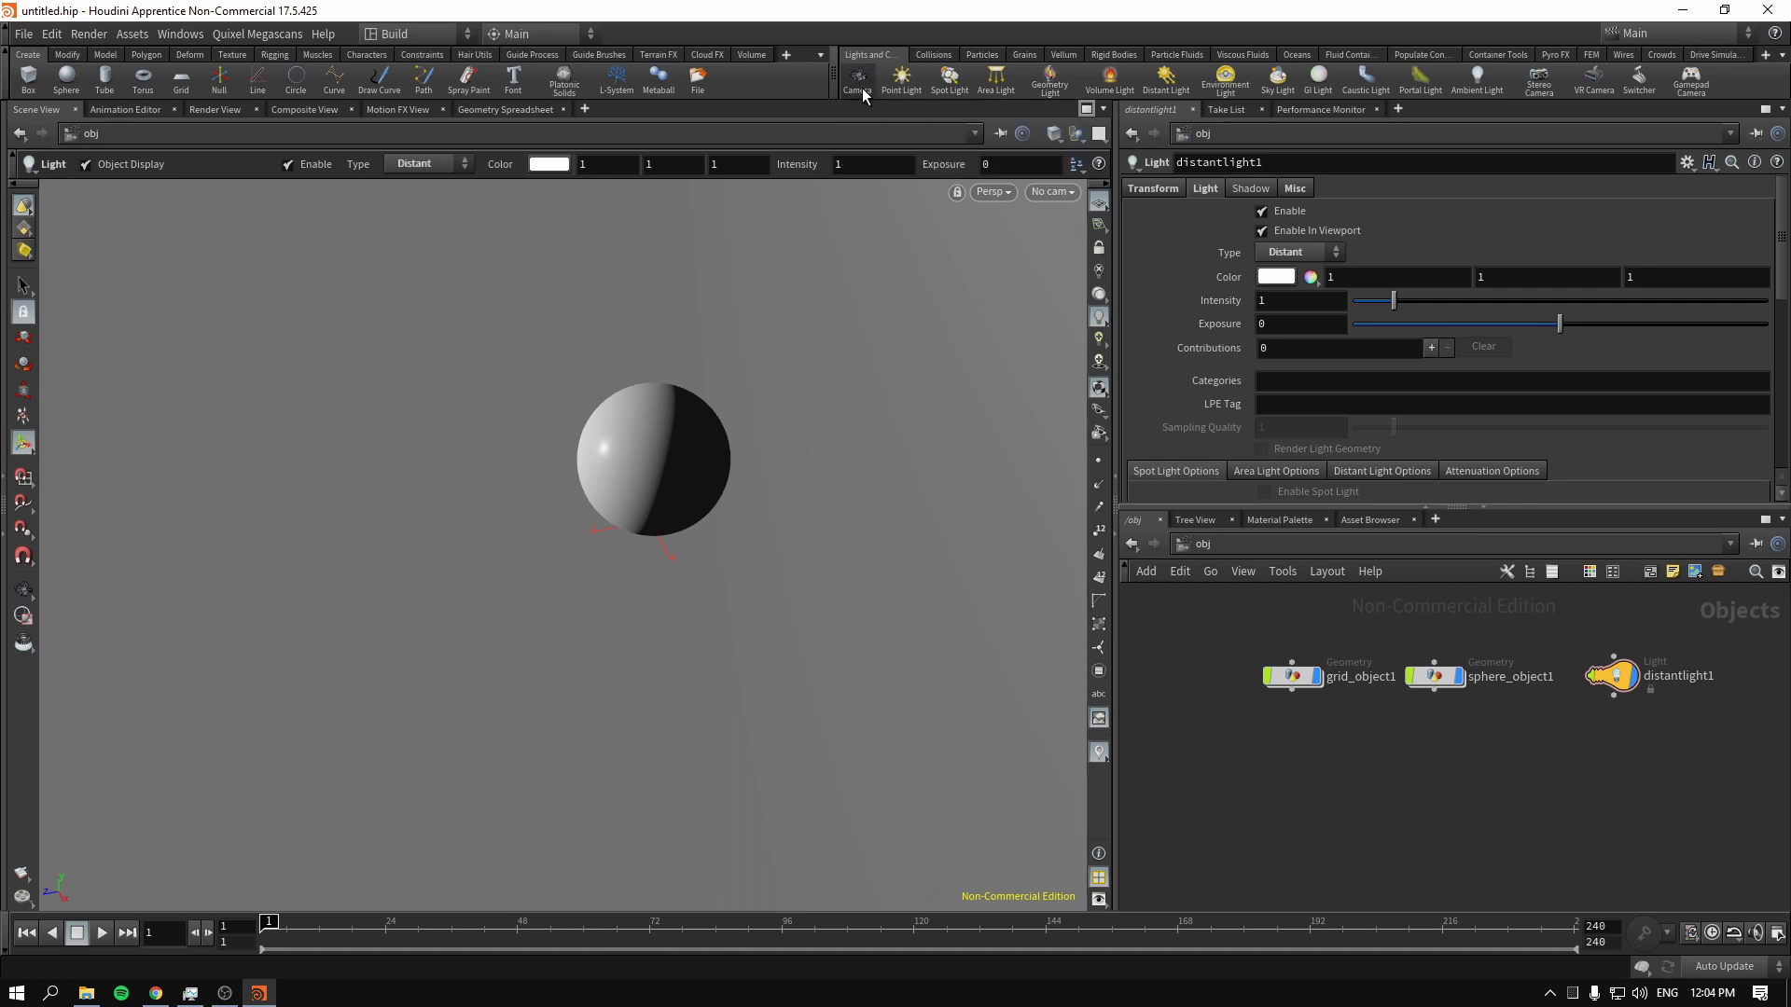
left_click(859, 82)
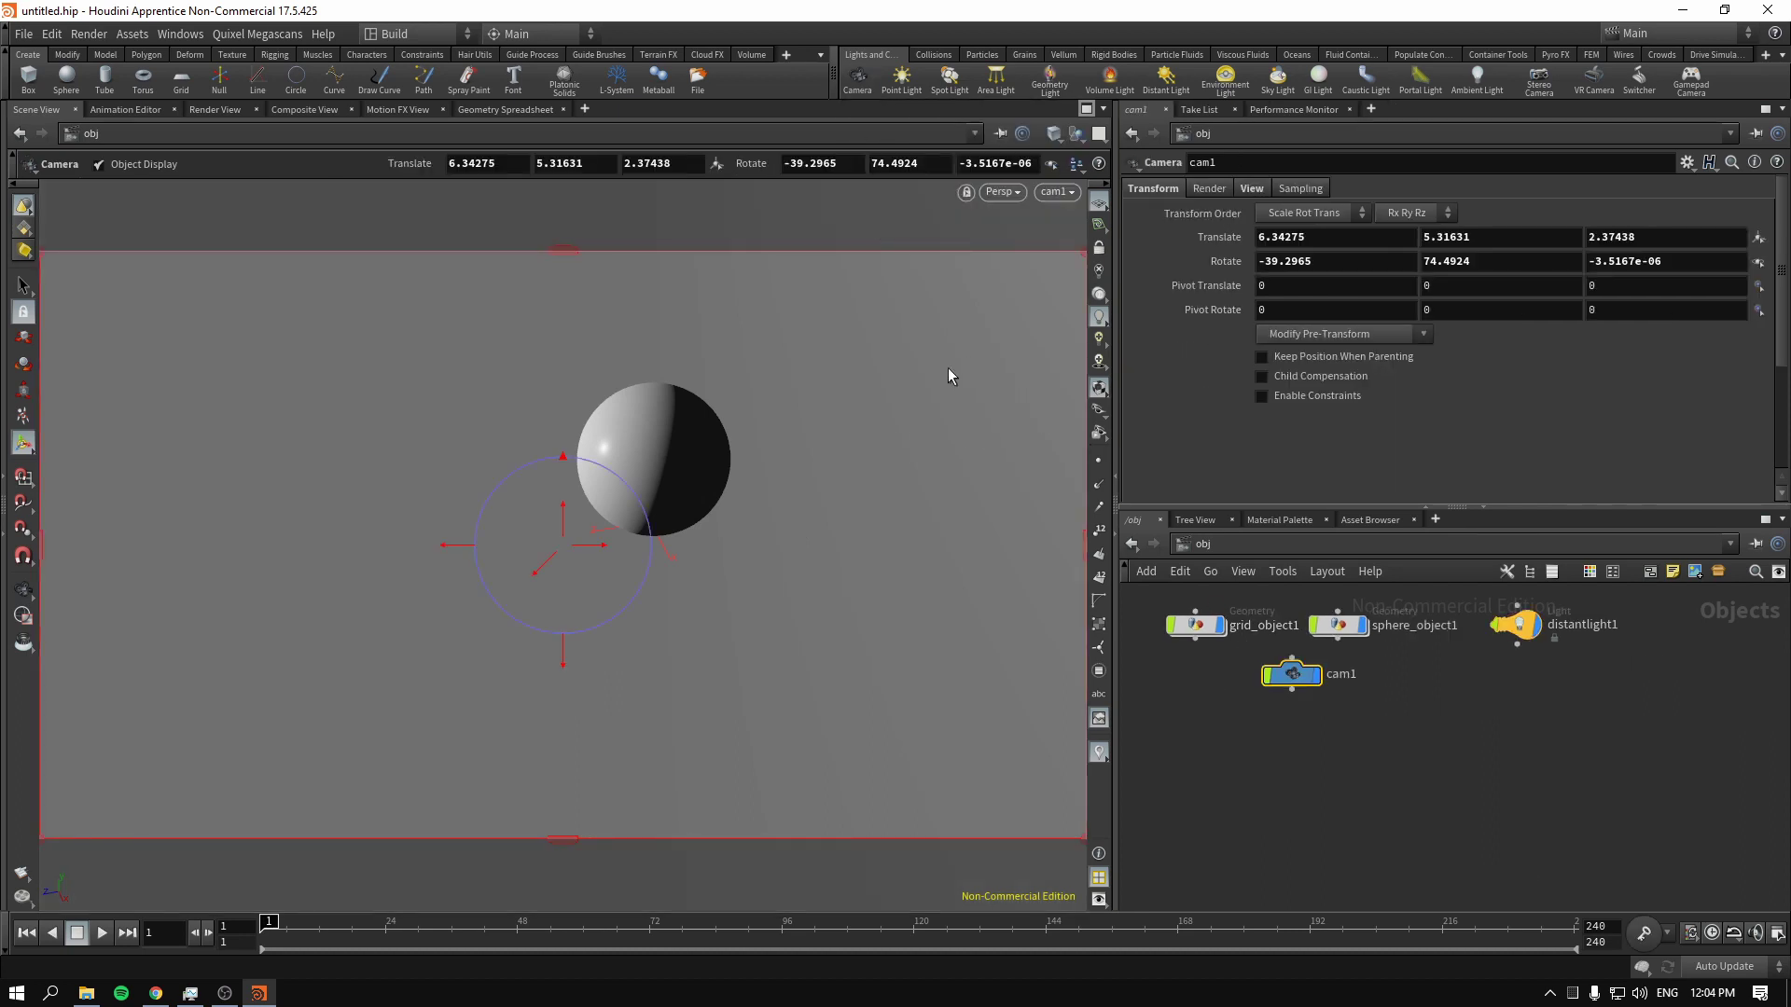
left_click(1099, 249)
middle_click_drag(725, 429, 633, 515, "alt")
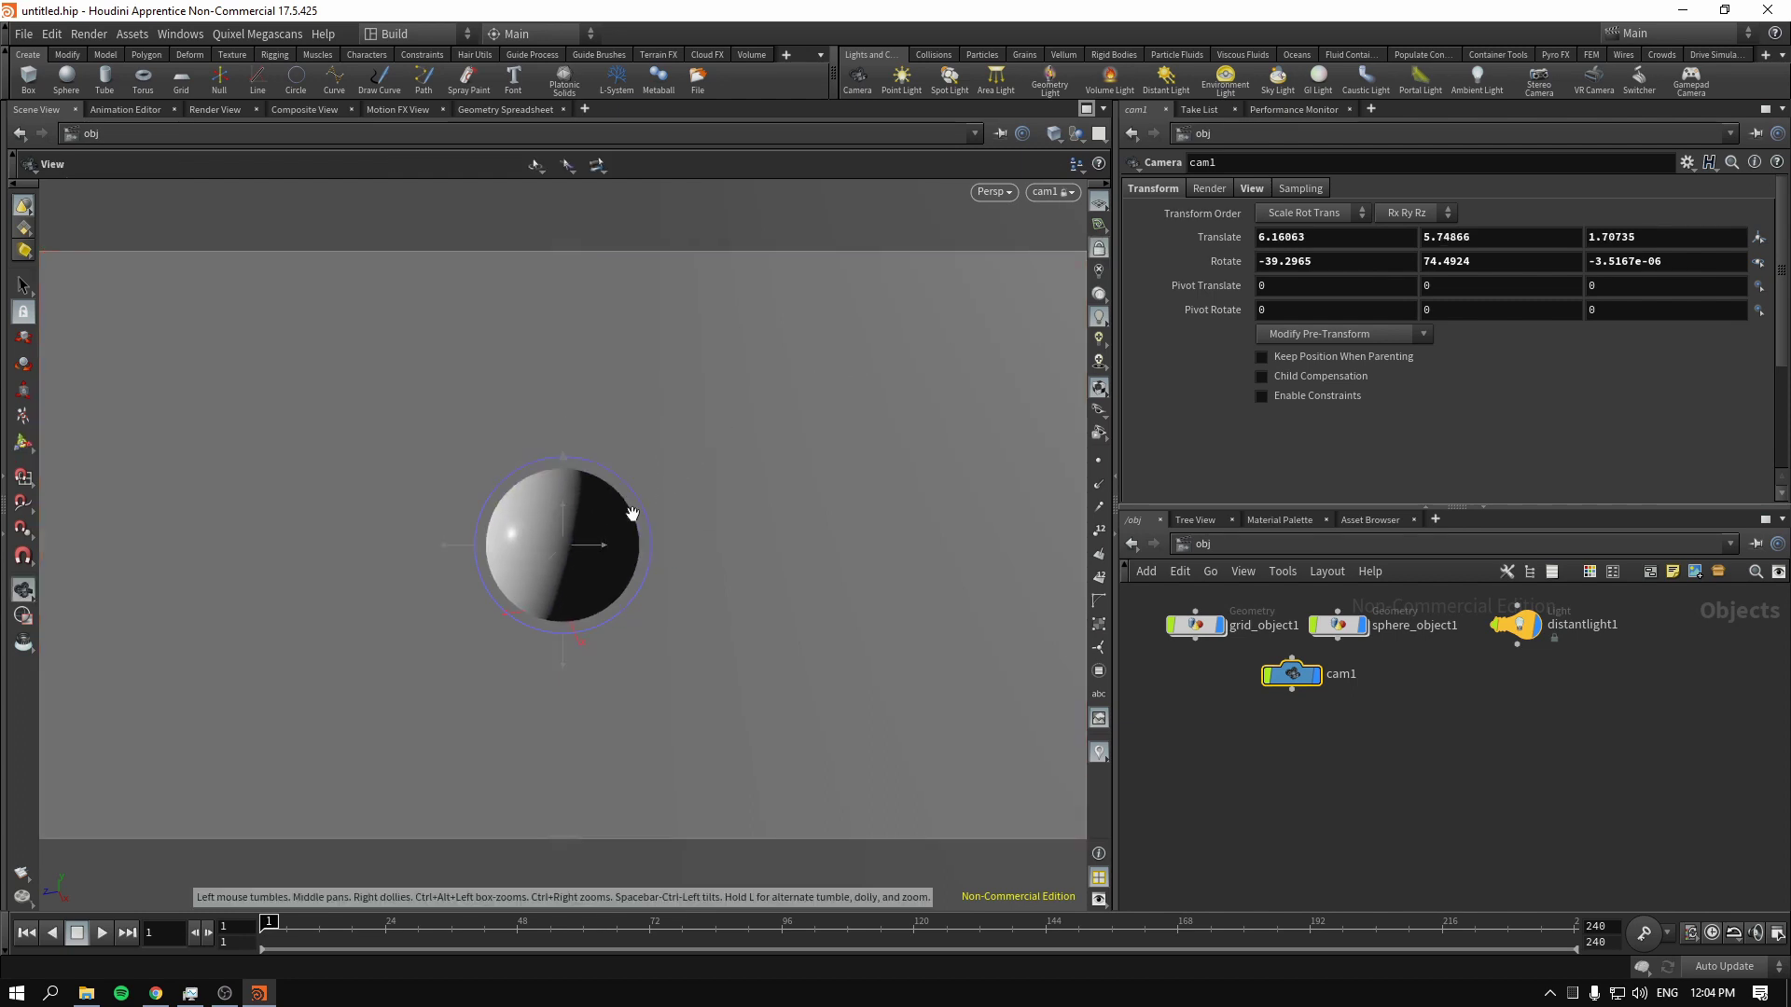
scroll(627, 547, "up", 4)
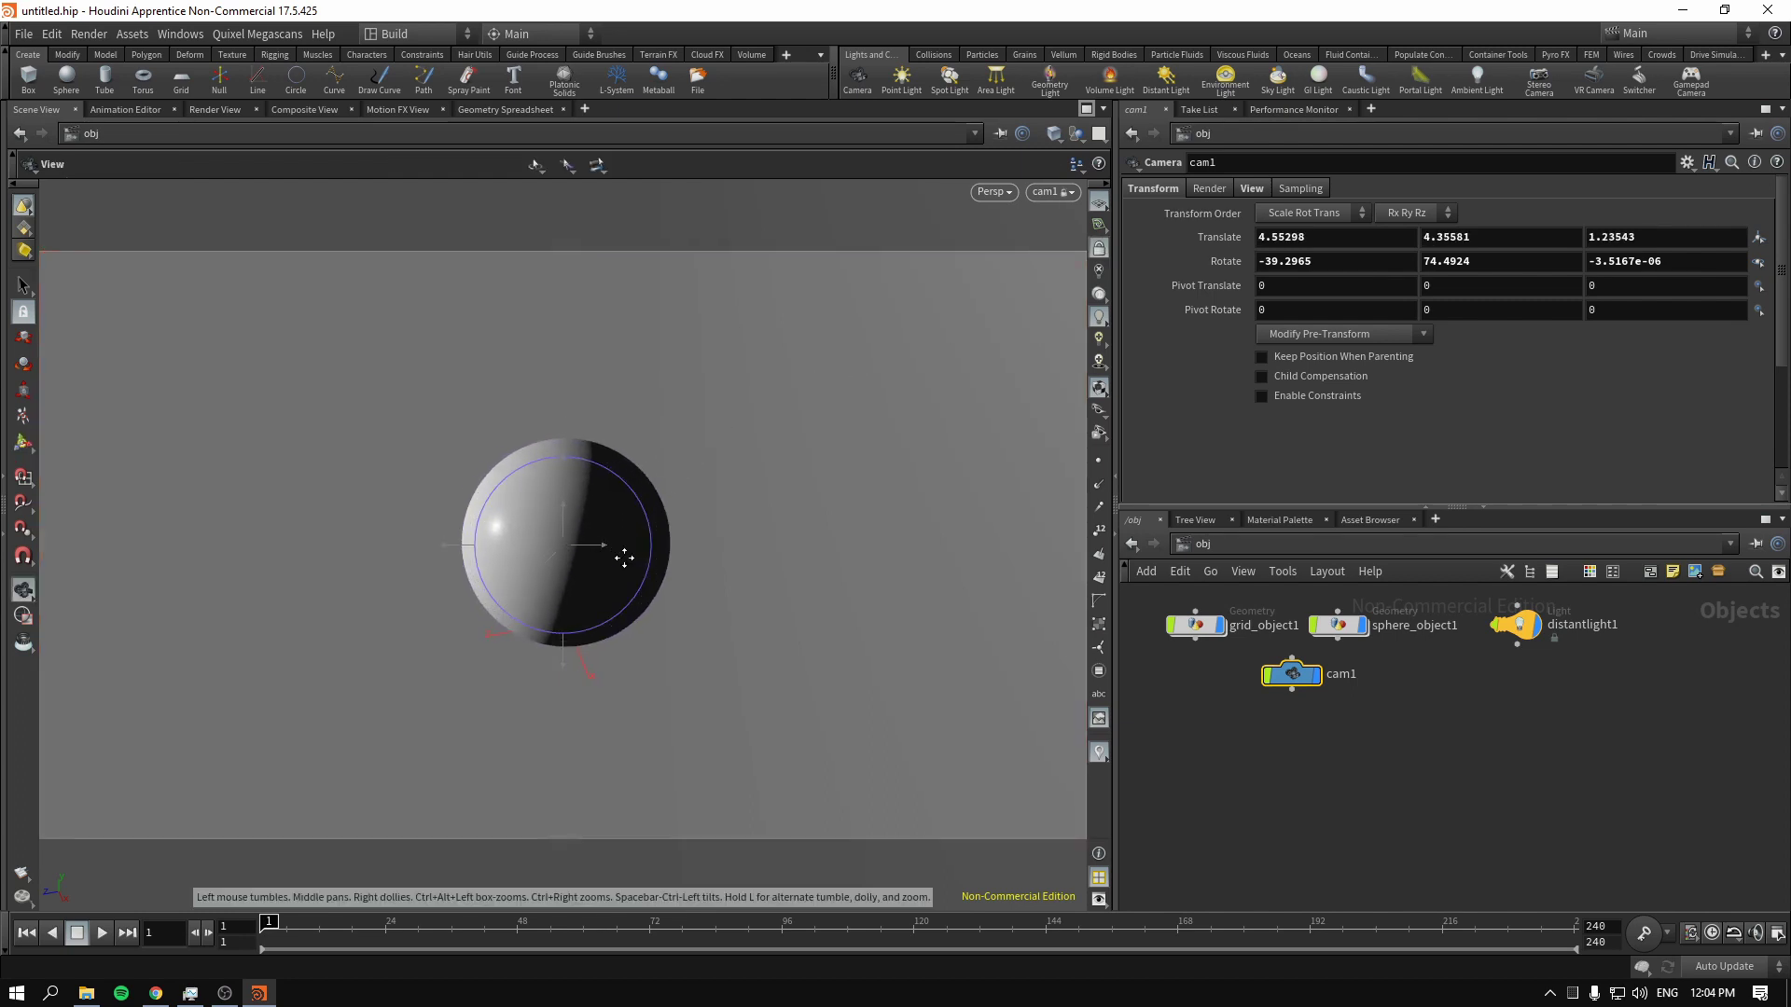
left_click(1099, 250)
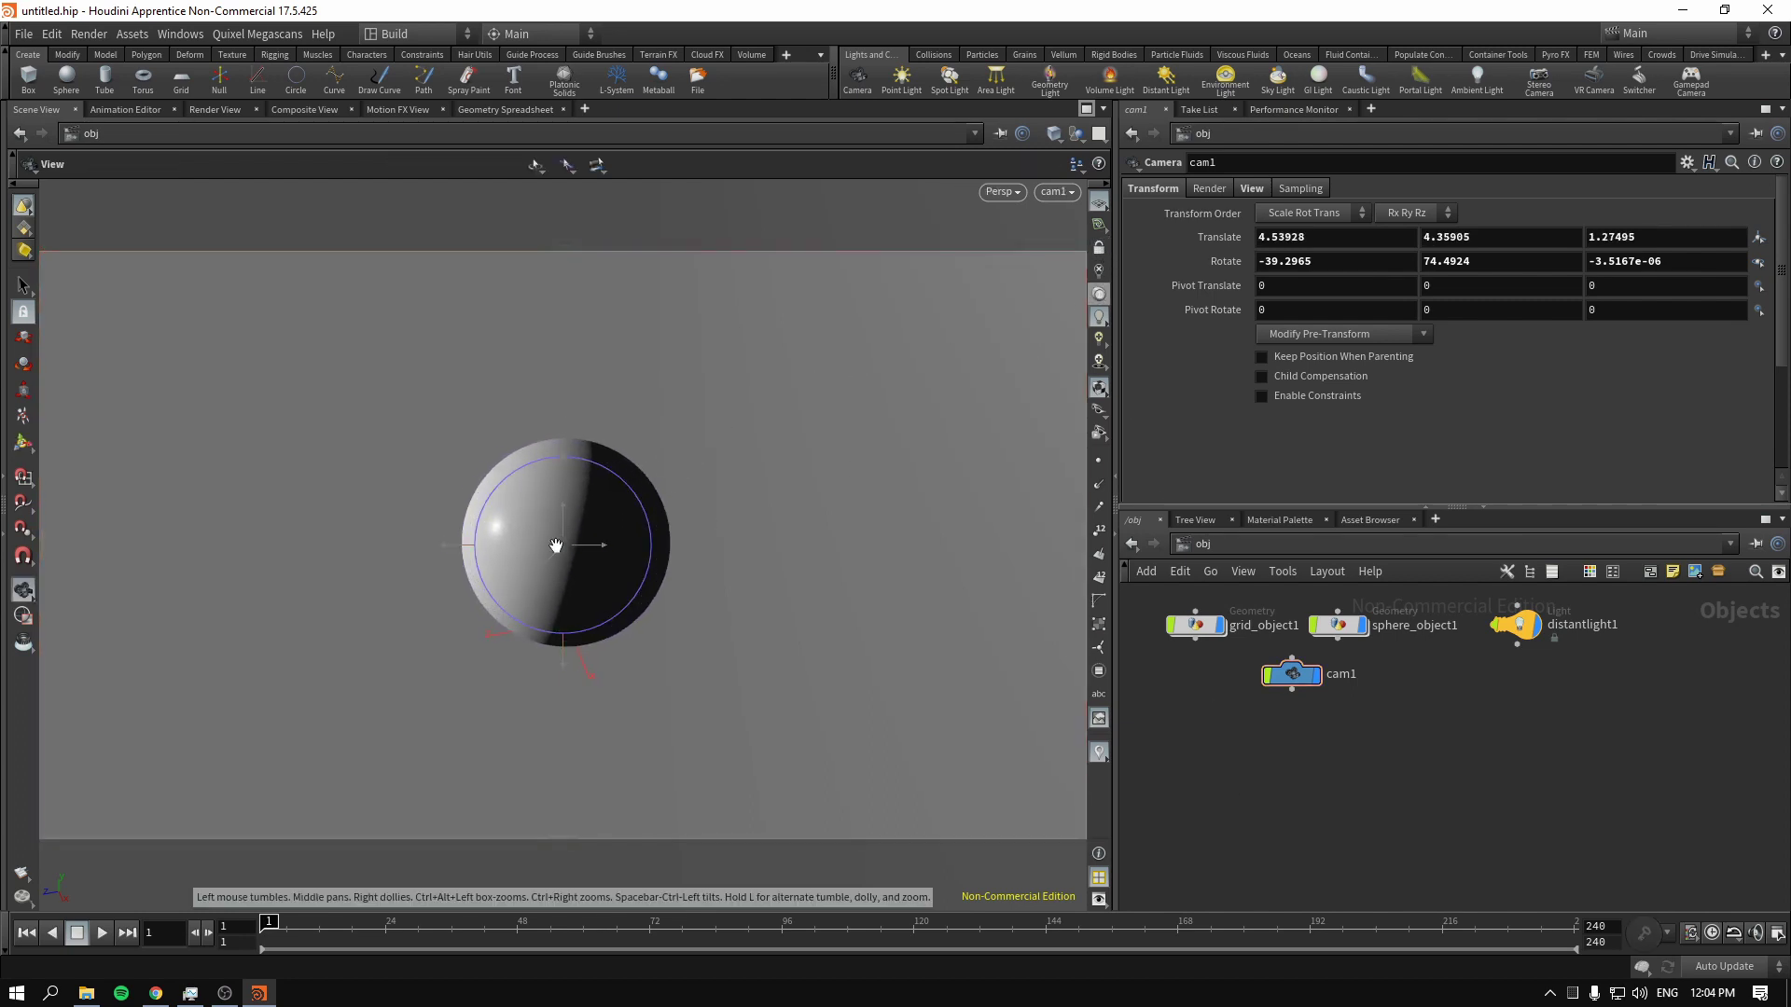
Leave the camera view and apply a Principled Shader from the material gallery to the floor grid
left_click_drag(556, 545, 572, 548)
right_click_drag(647, 541, 177, 546)
mouse_move(569, 550)
left_mouse_down()
mouse_move(645, 556)
mouse_move(694, 513)
mouse_move(607, 531)
mouse_move(661, 552)
mouse_move(541, 559)
mouse_move(559, 550)
left_mouse_up()
key("Return")
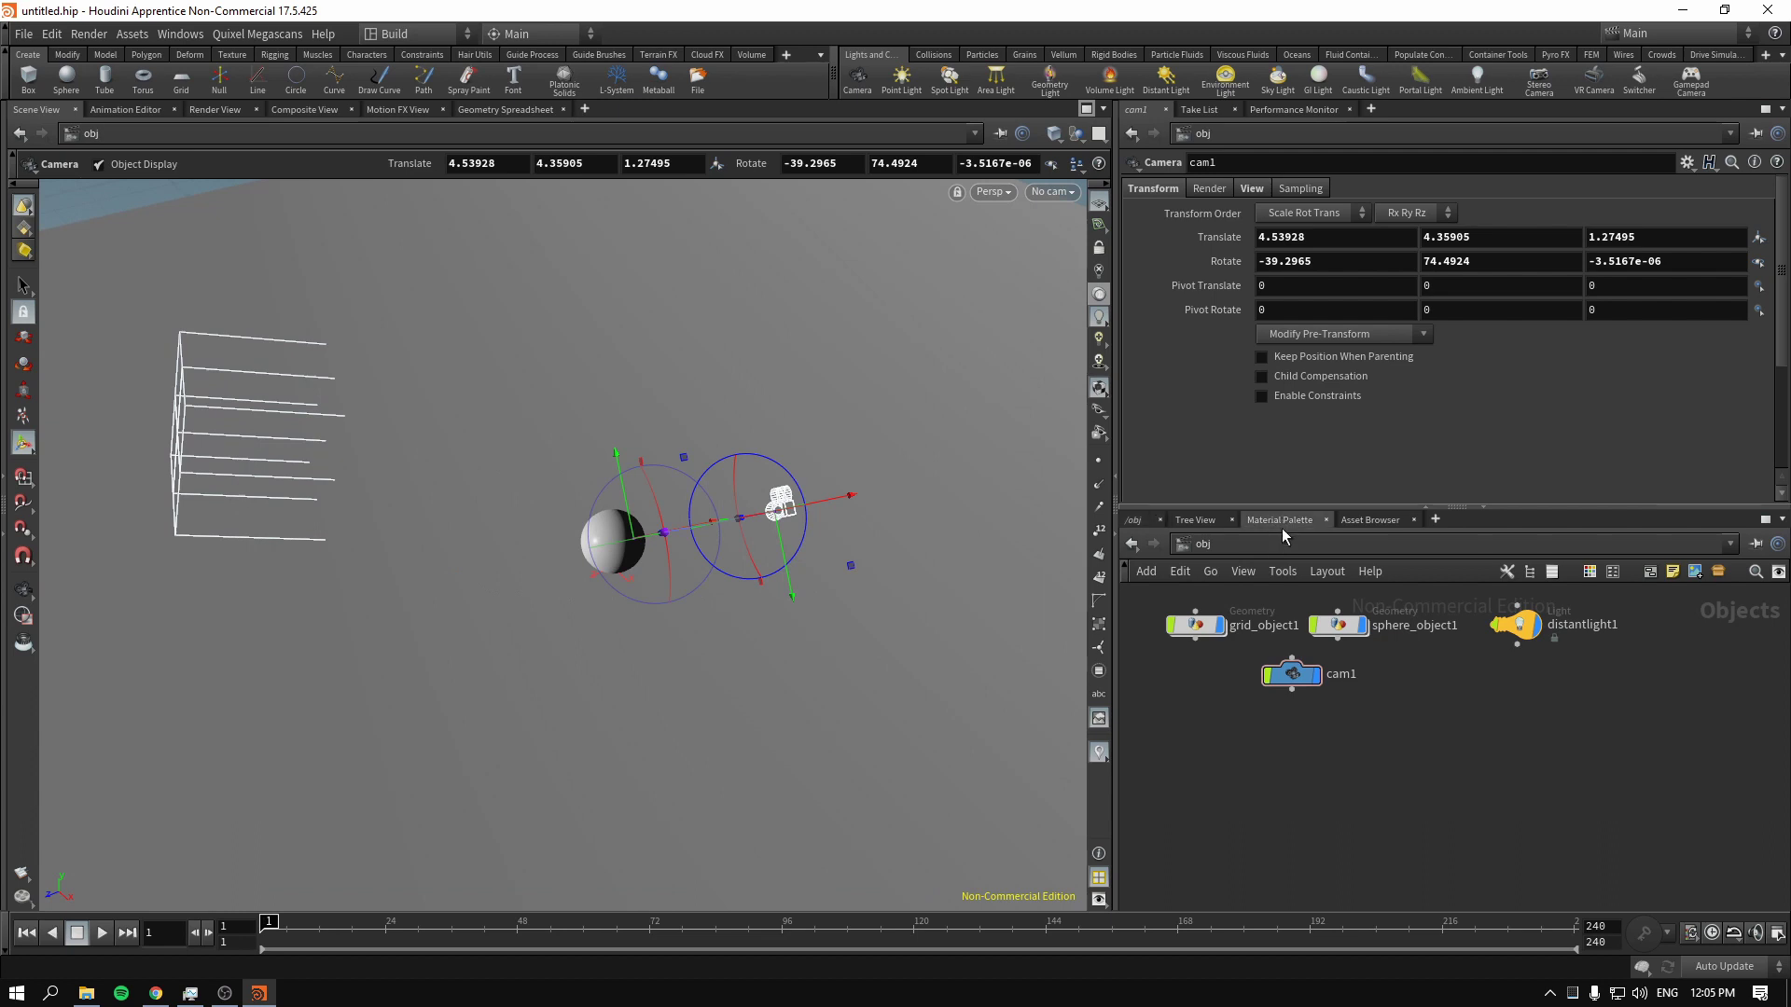
left_click(1280, 519)
scroll(1240, 616, "down", 1)
left_click_drag(1235, 606, 799, 725)
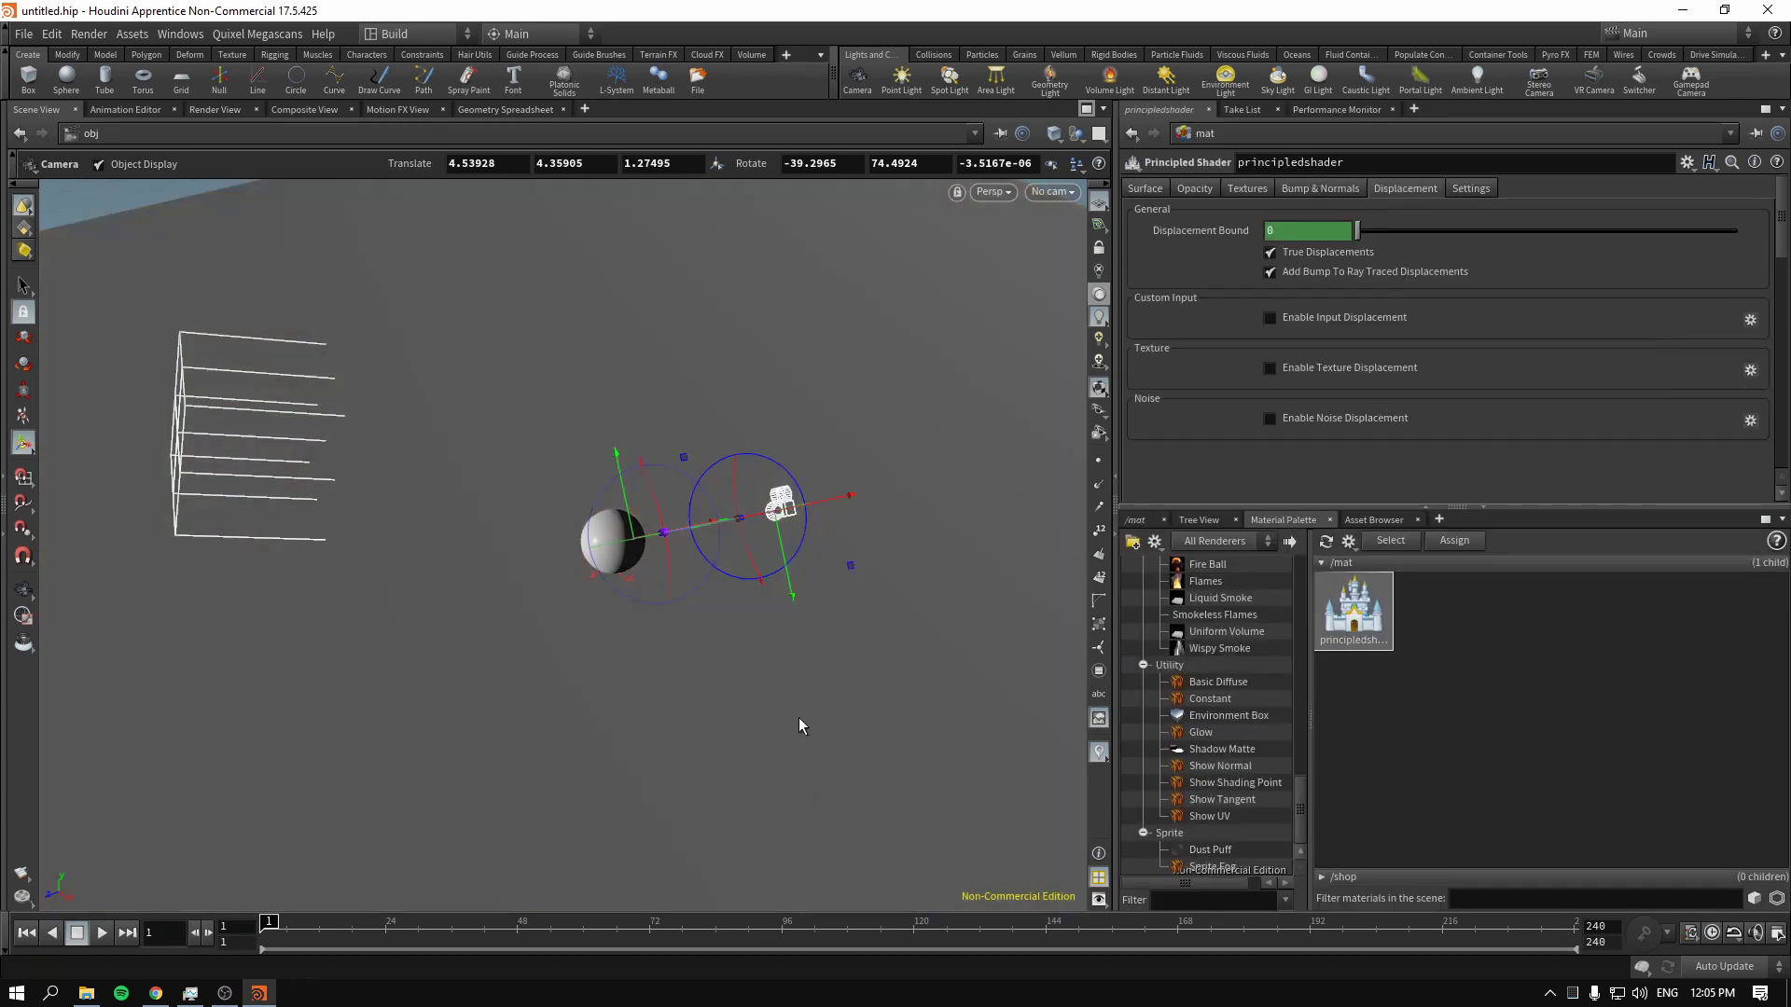
Rename the grid's Principled Shader to "floor"
left_click(1147, 188)
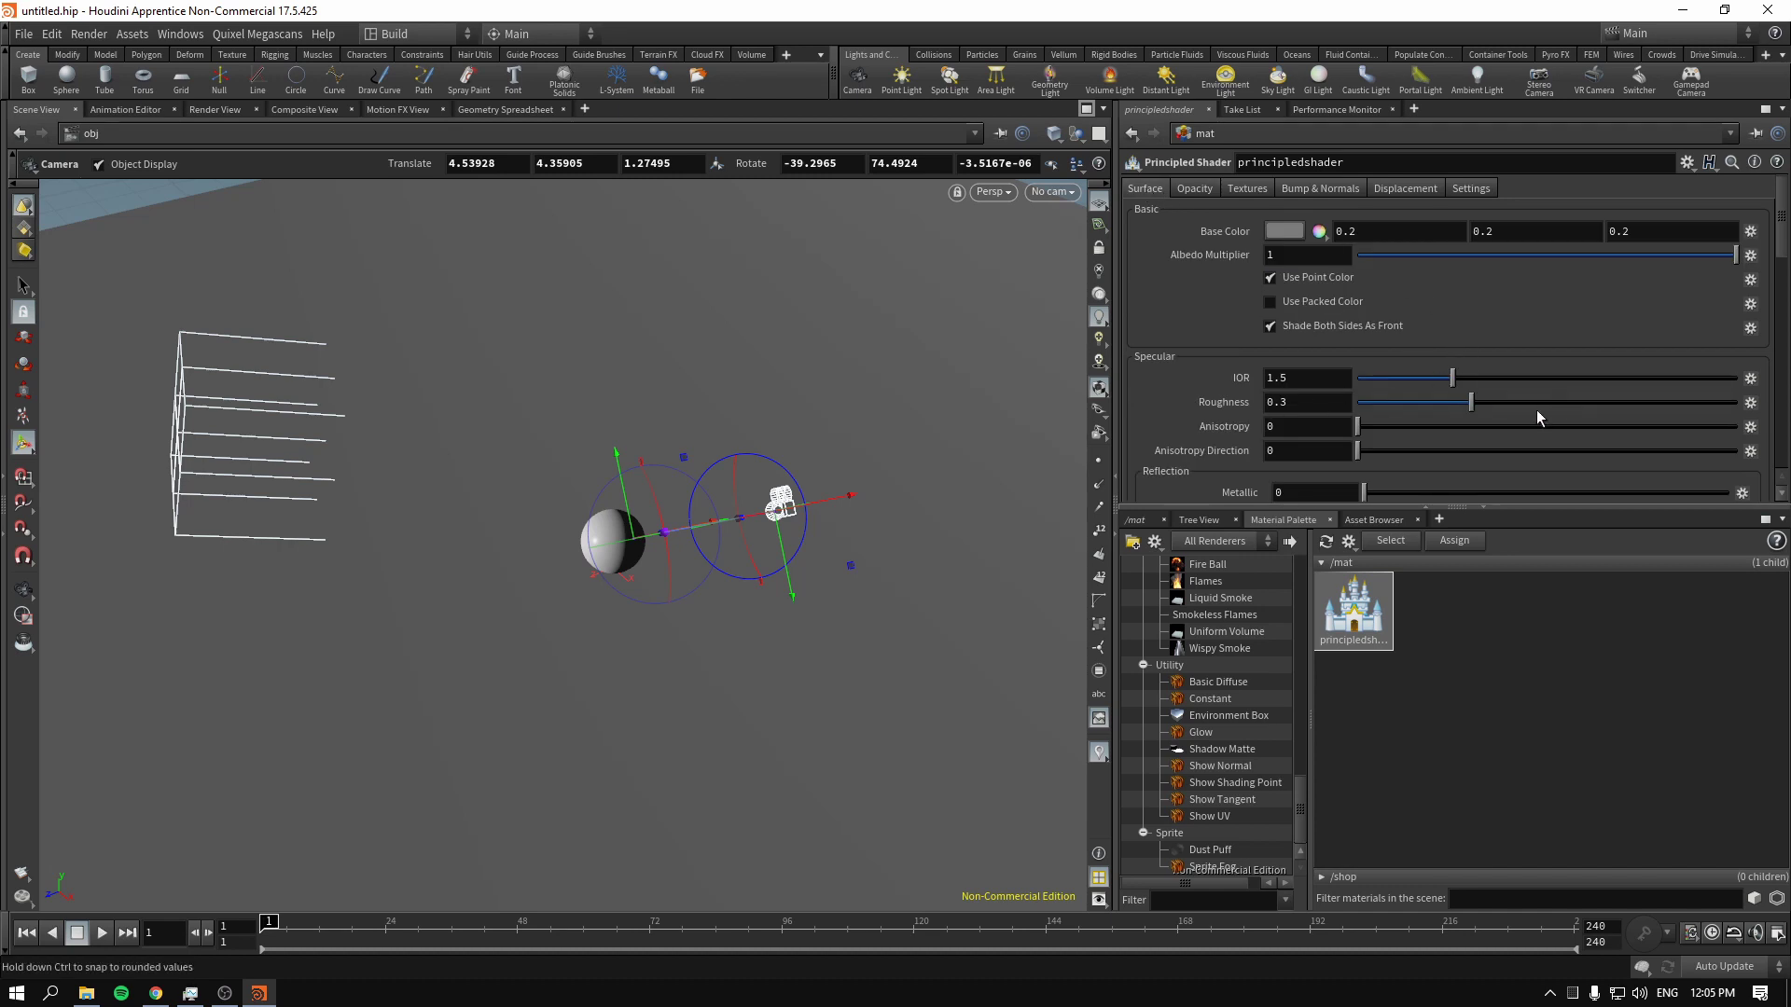
scroll(1230, 653, "up", 6)
scroll(1230, 652, "up", 5)
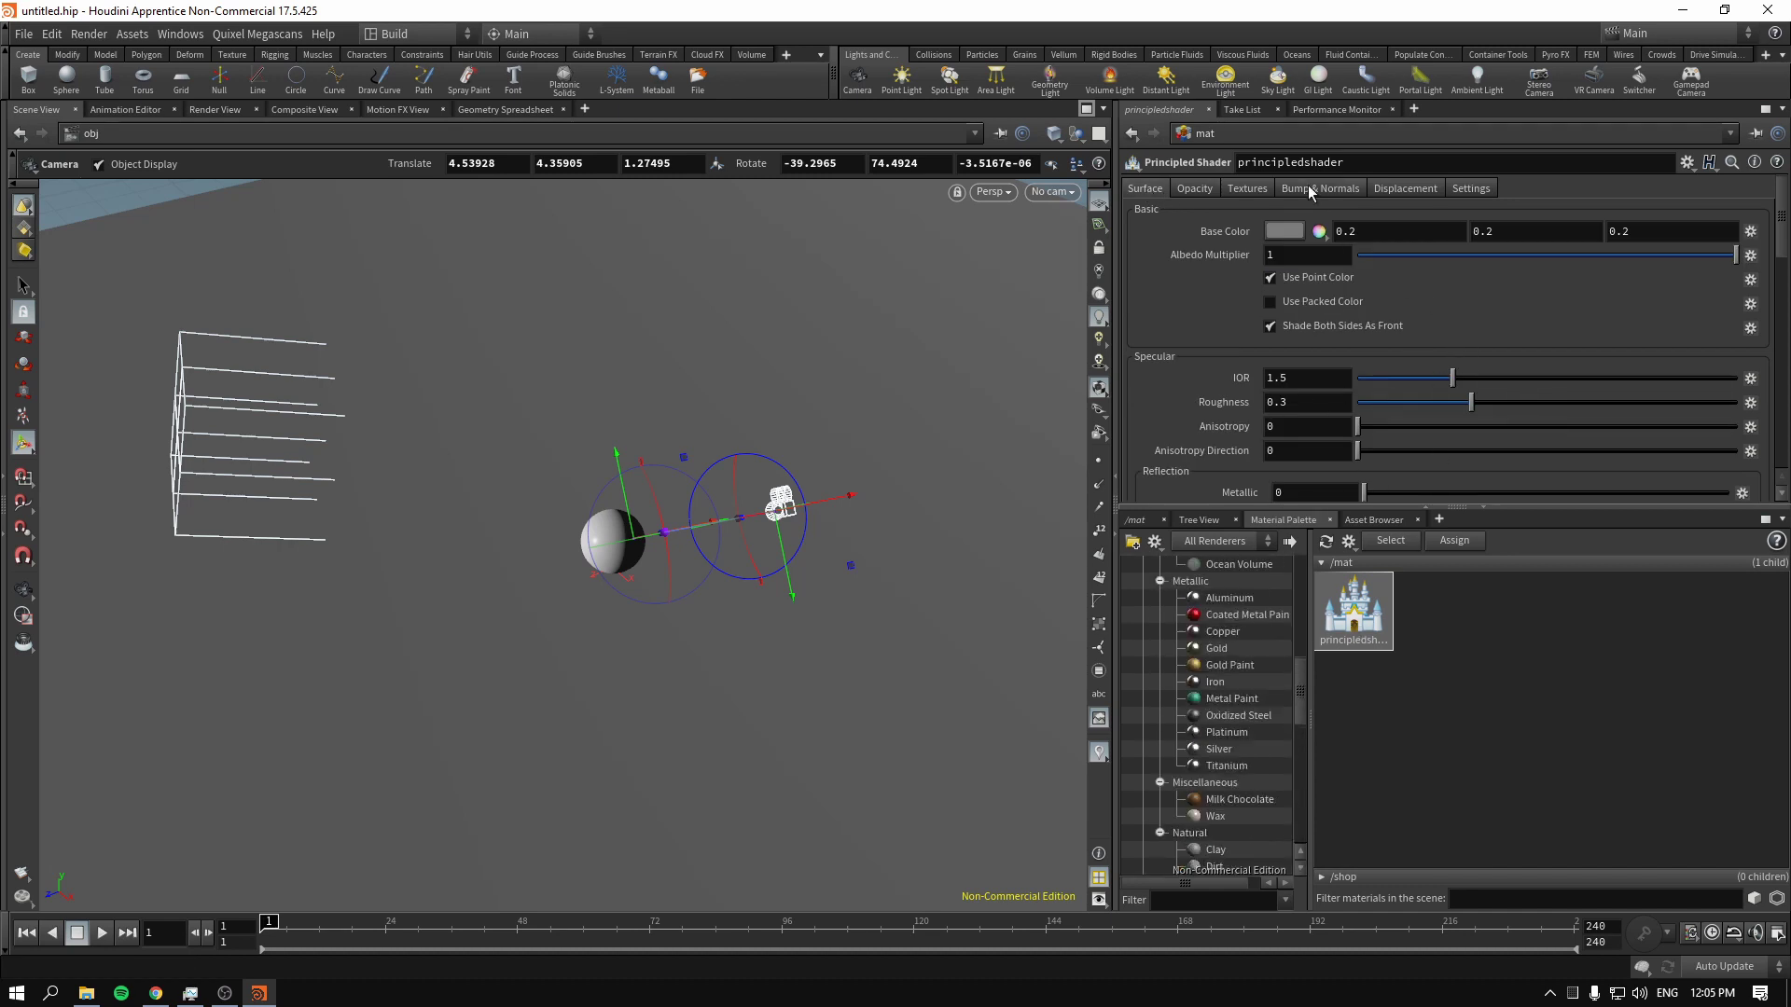
left_click(1350, 167)
type("floor")
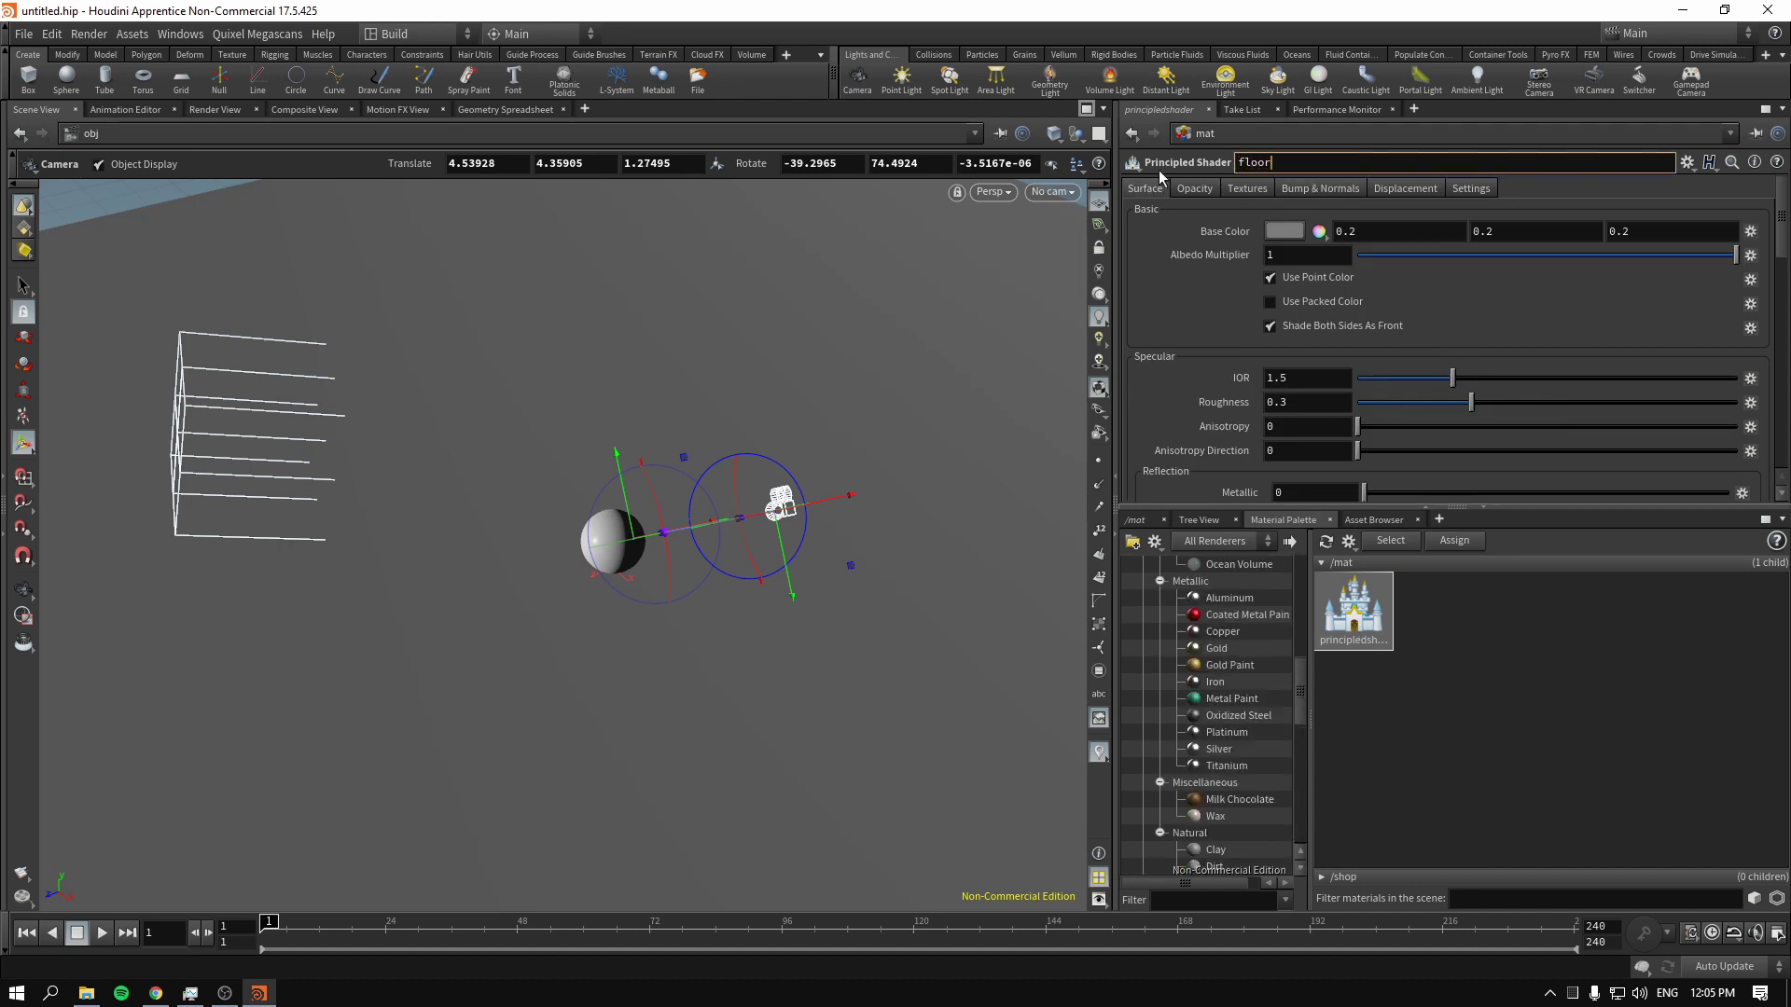
key("Return")
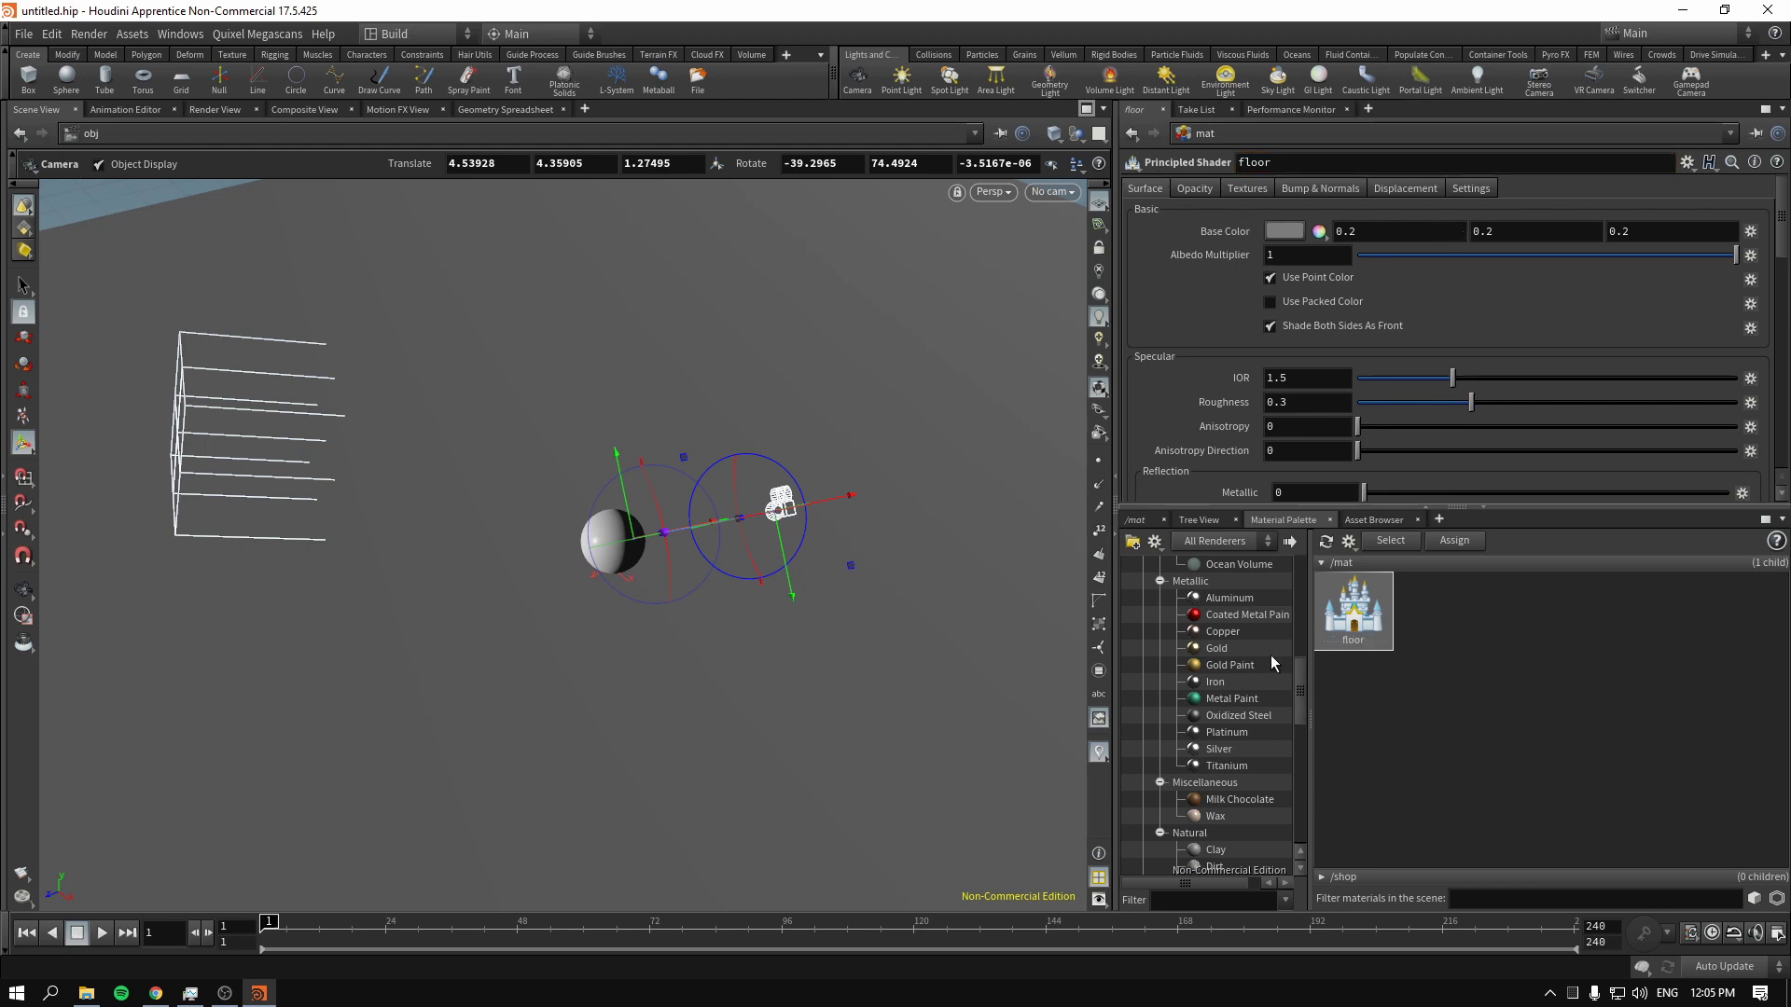
Apply a second Principled Shader to the sphere and name it "sphere"
scroll(1276, 666, "up", 10)
left_click_drag(1210, 601, 1432, 612)
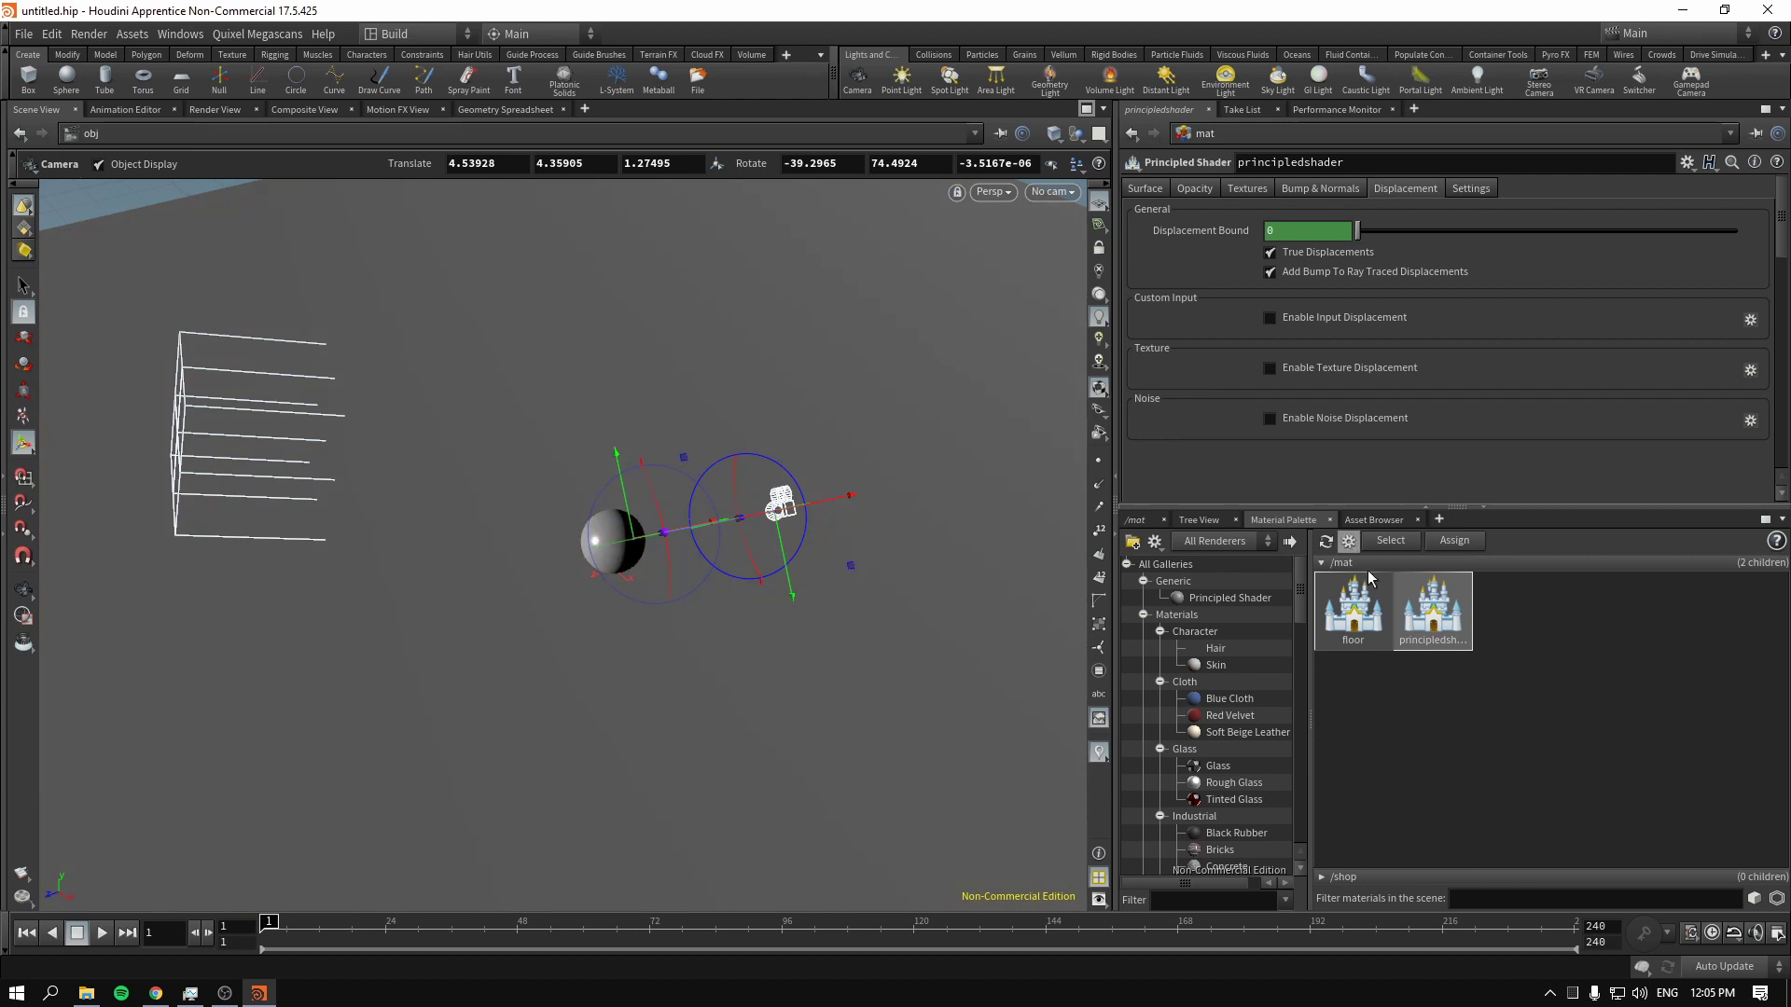
left_click(1384, 162)
type("p")
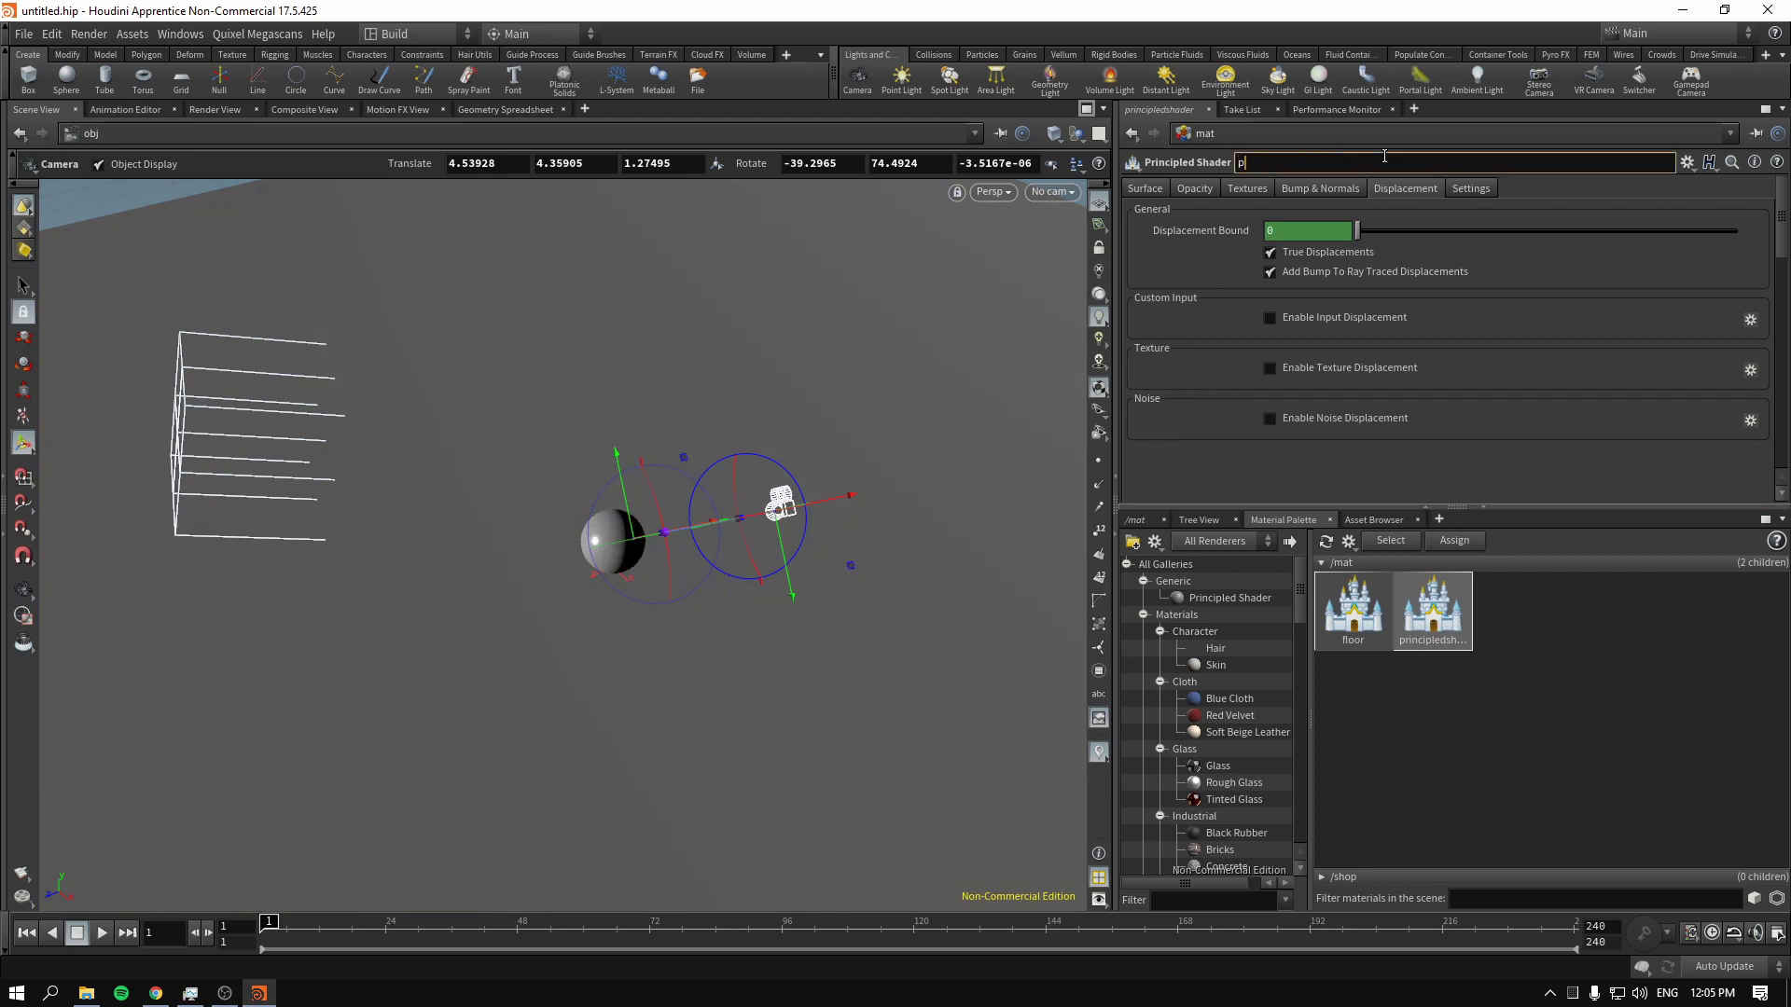
type("here")
key("Return")
Set the sphere shader's base color to blue with values 0, 0.25, 0.5
left_click(1161, 190)
left_click(1284, 231)
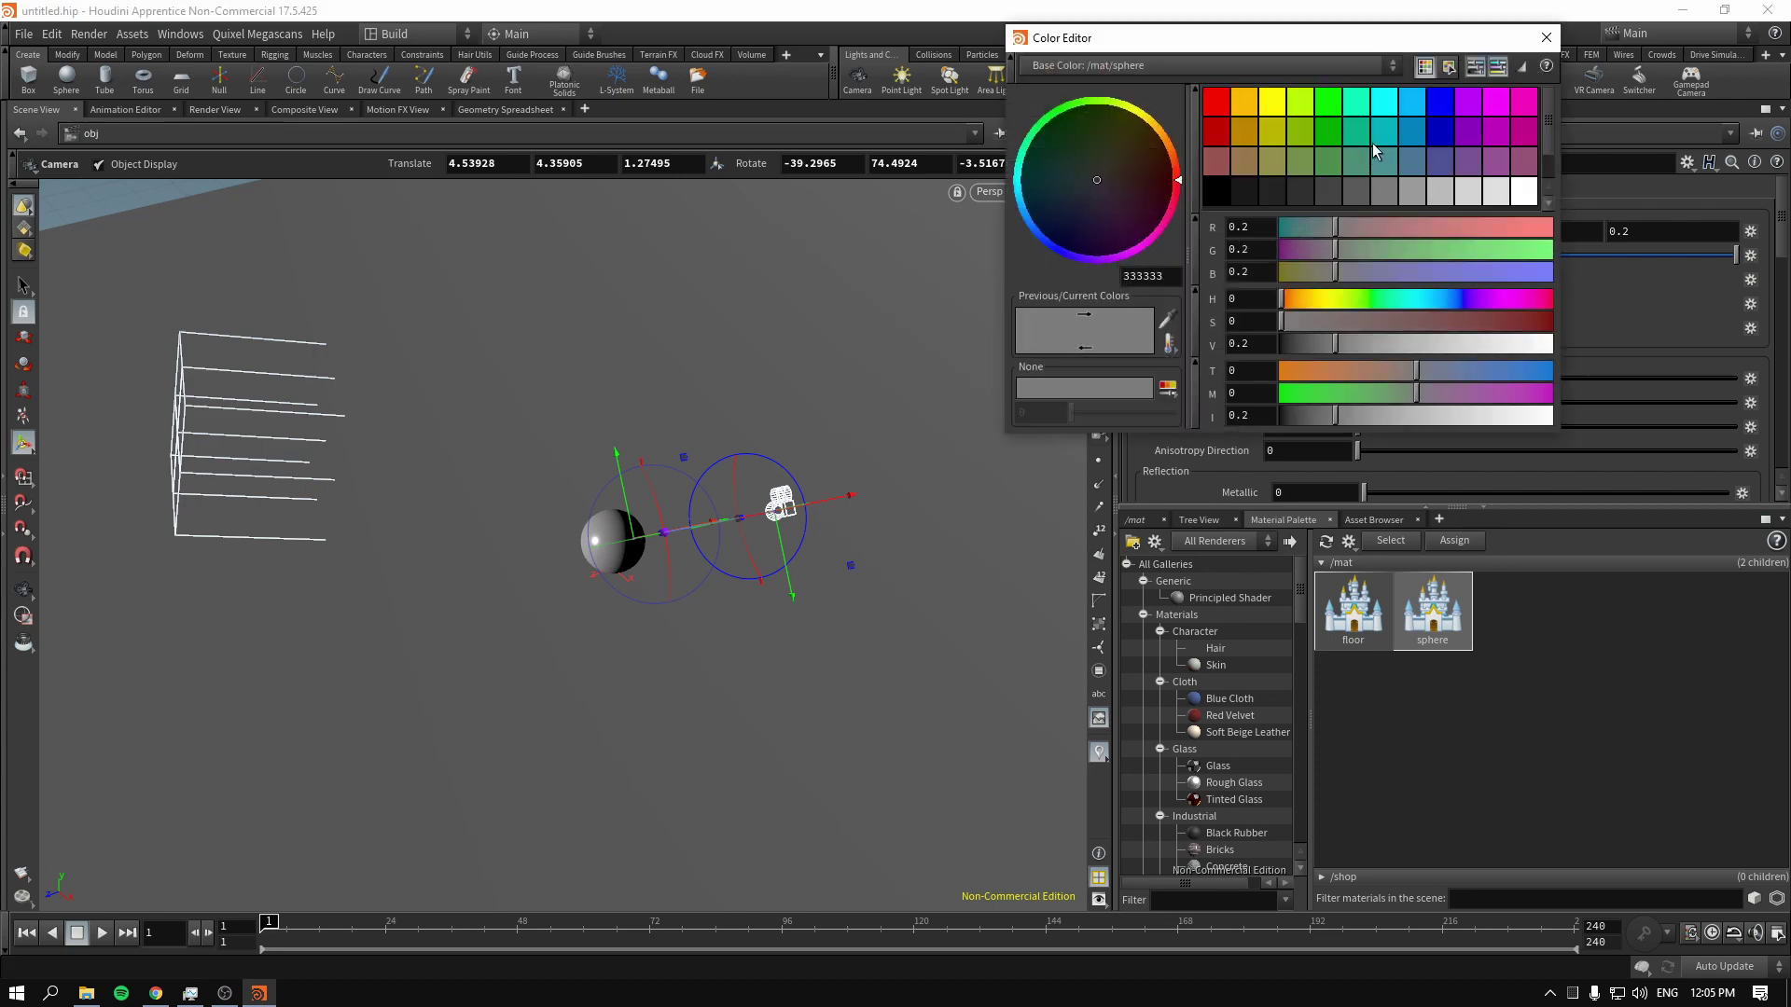
left_click(1414, 138)
left_click(1546, 37)
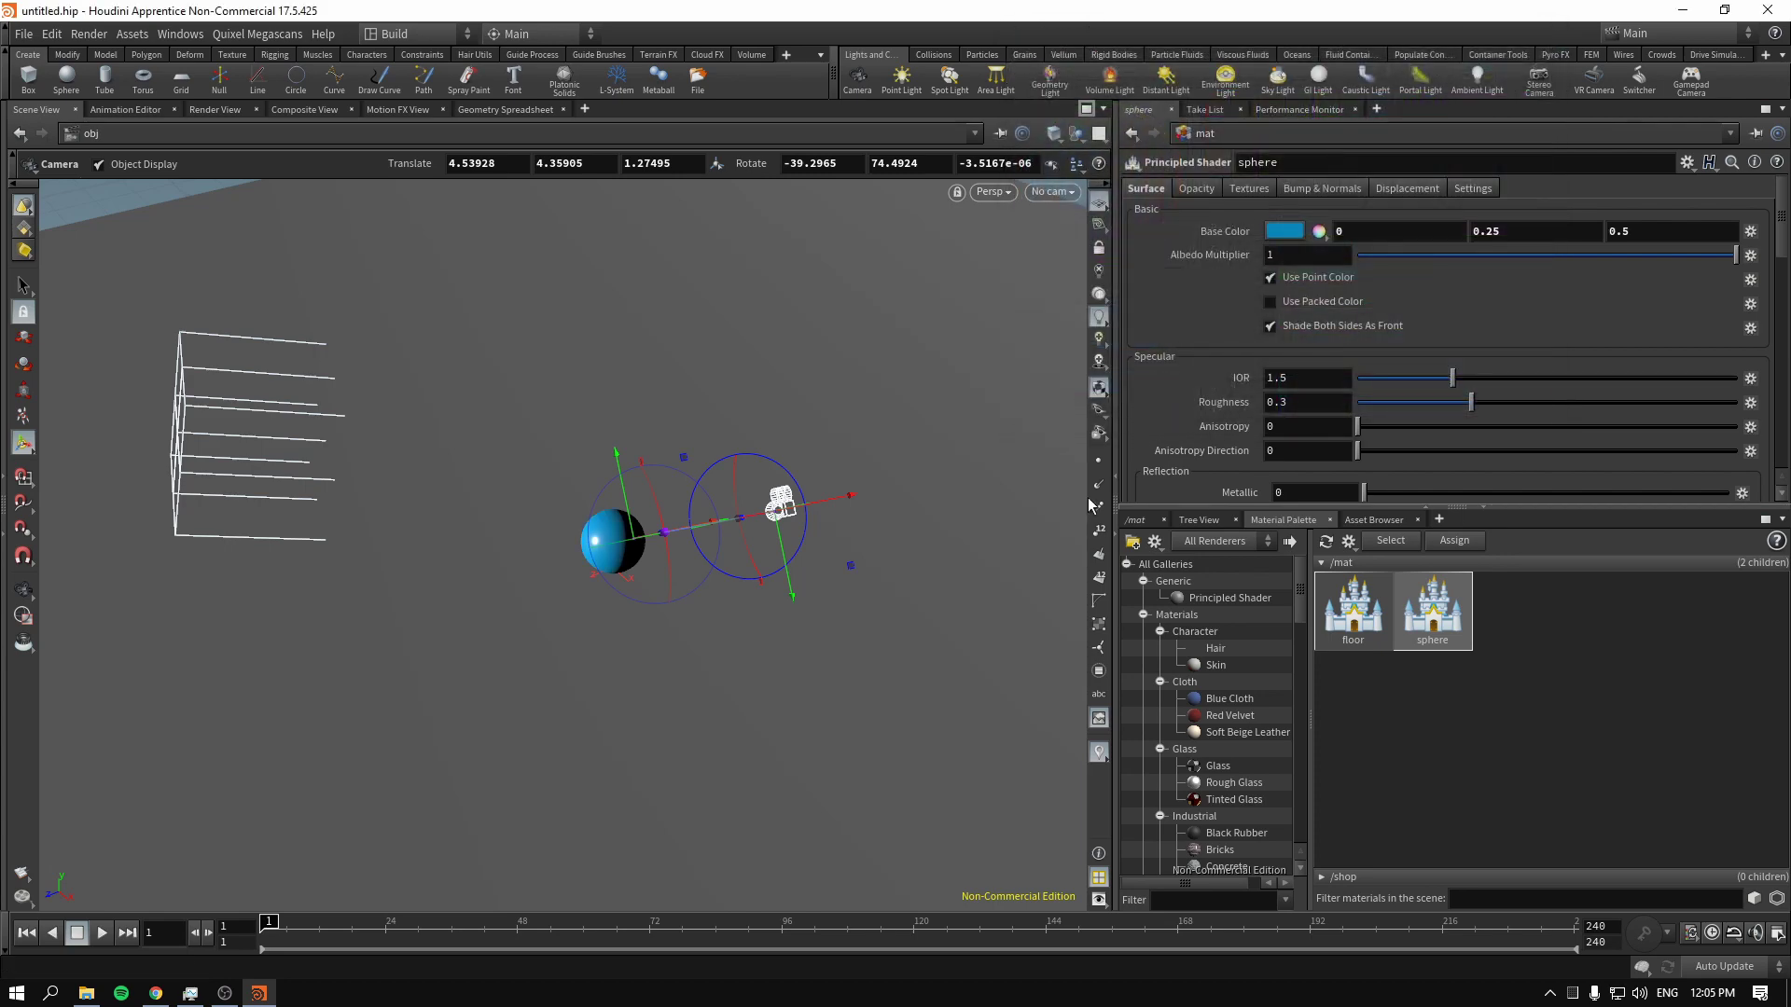
Look through cam1, show the material network, and start an interactive Mantra render of the scene
left_click(1053, 191)
left_click(1065, 280)
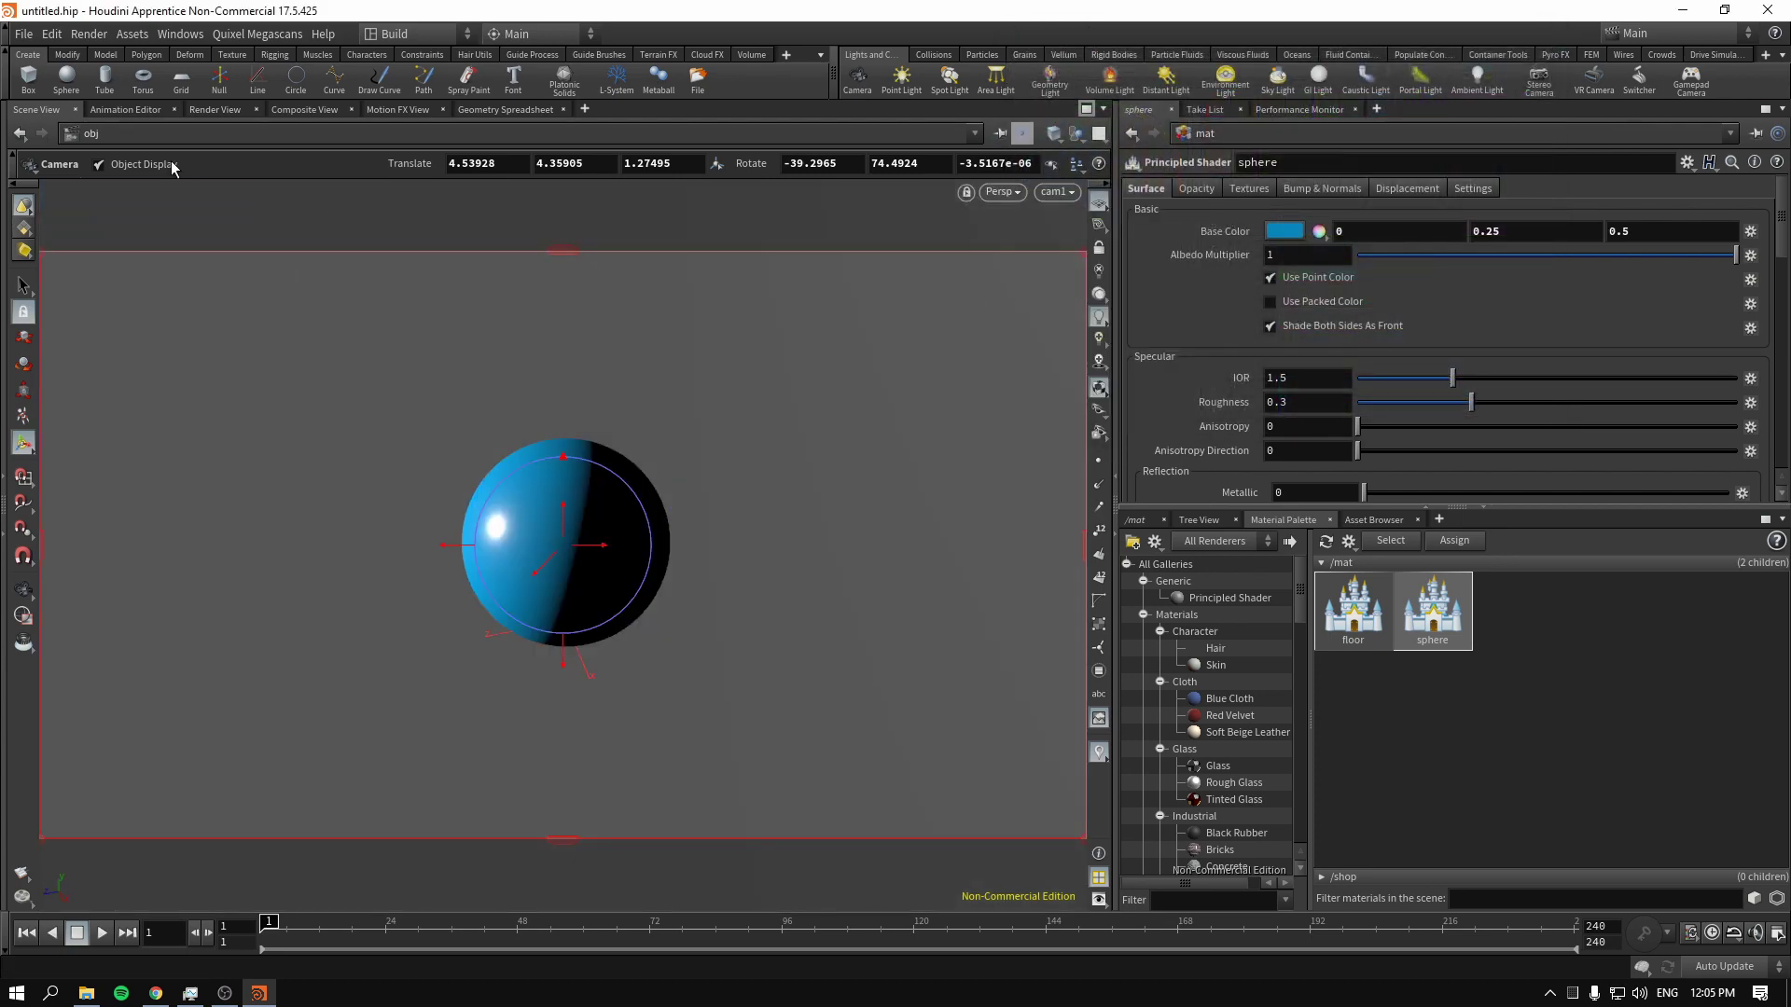
left_click(212, 110)
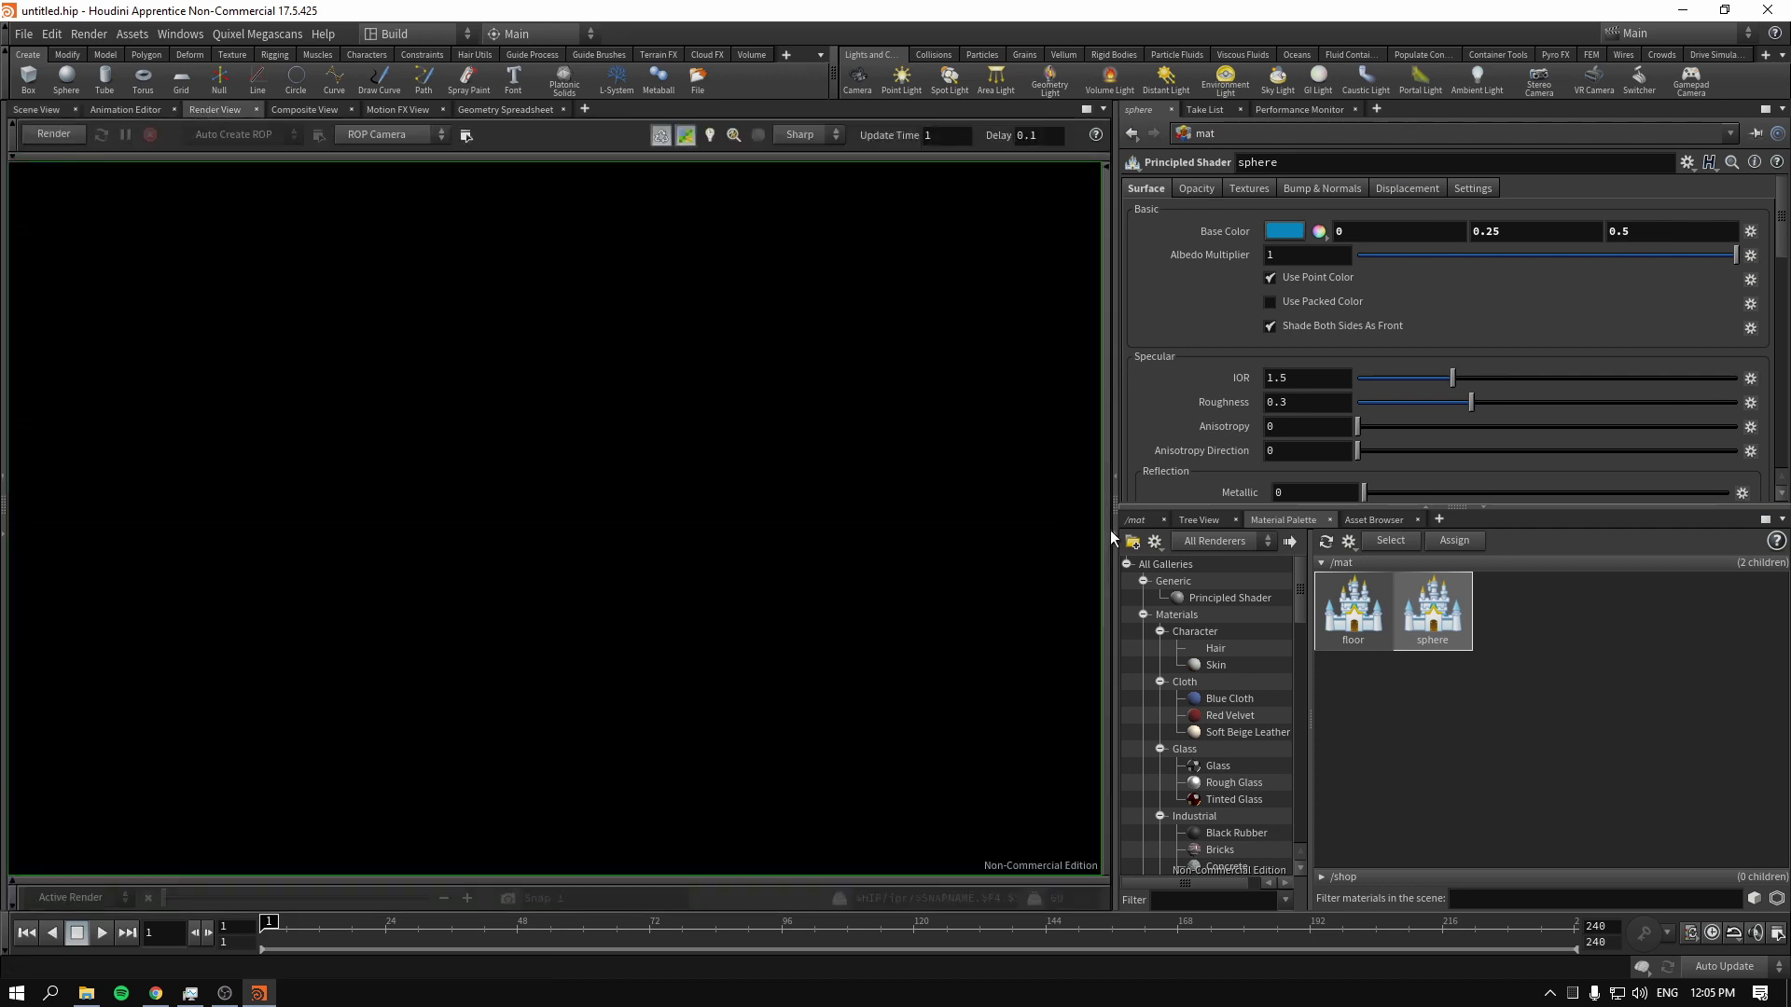
left_click(1136, 520)
left_click(47, 133)
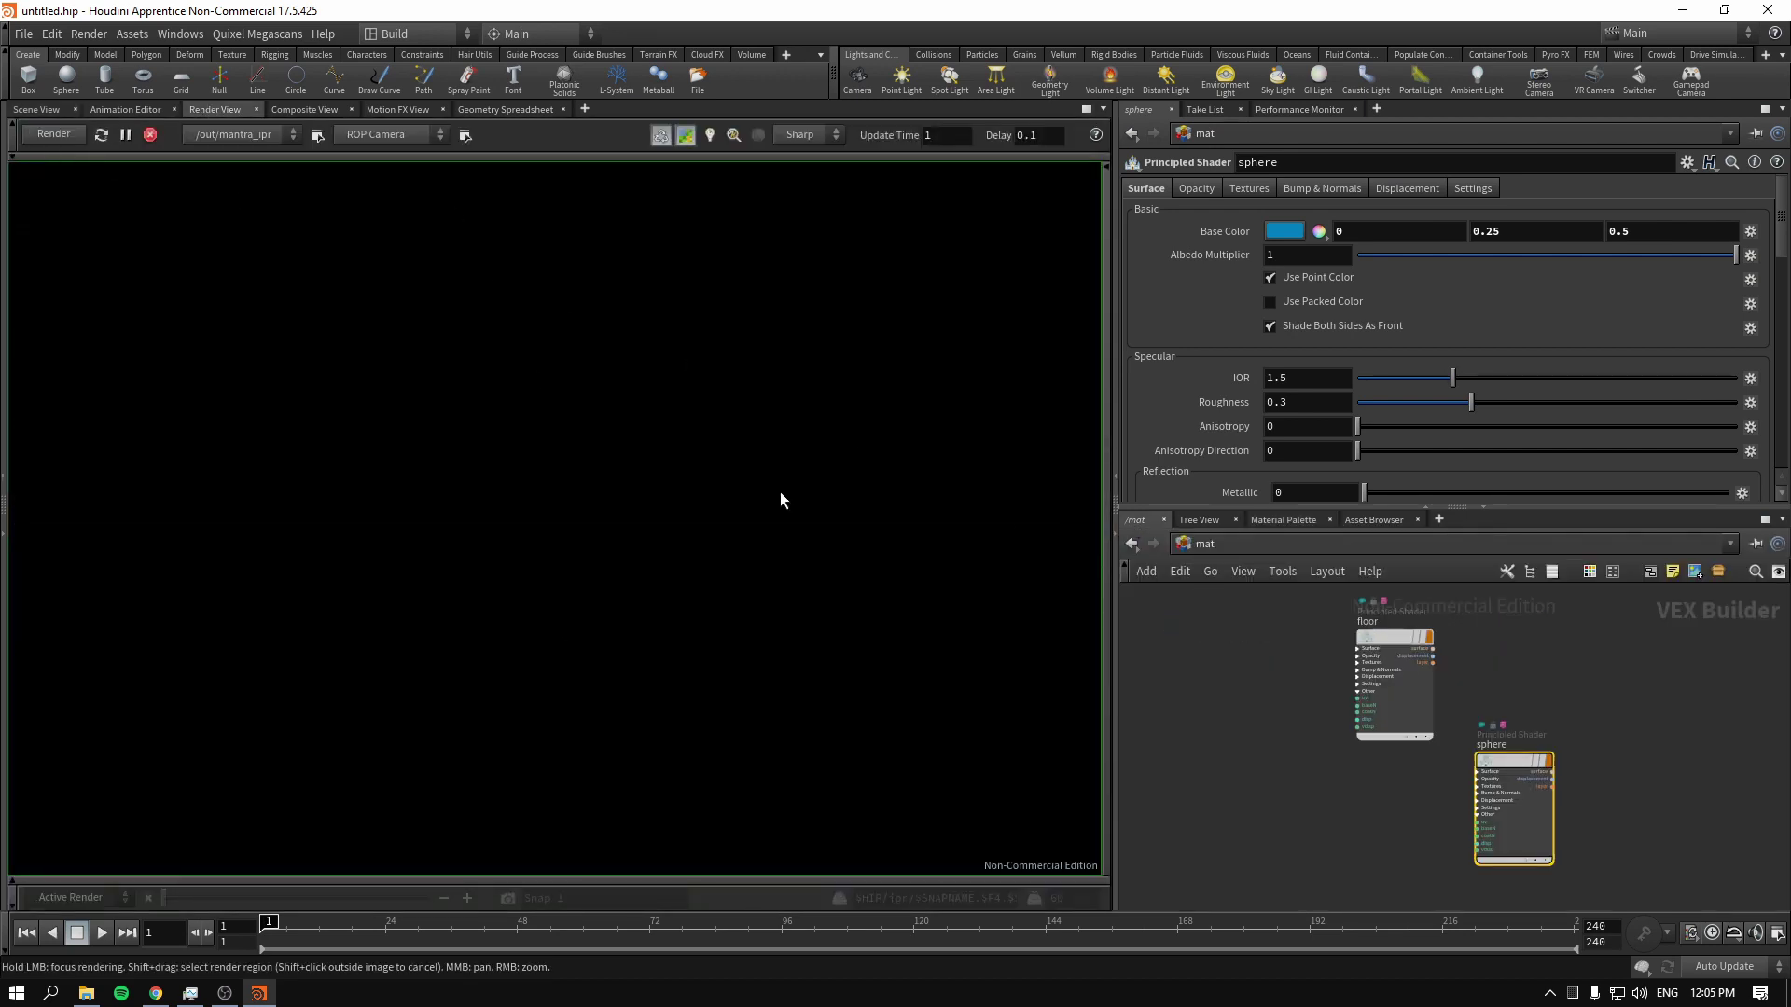
Place the sphere shader node beside the floor shader node, and open the object network with the distant light selected
left_click_drag(1518, 774, 1526, 630)
left_click(1203, 544)
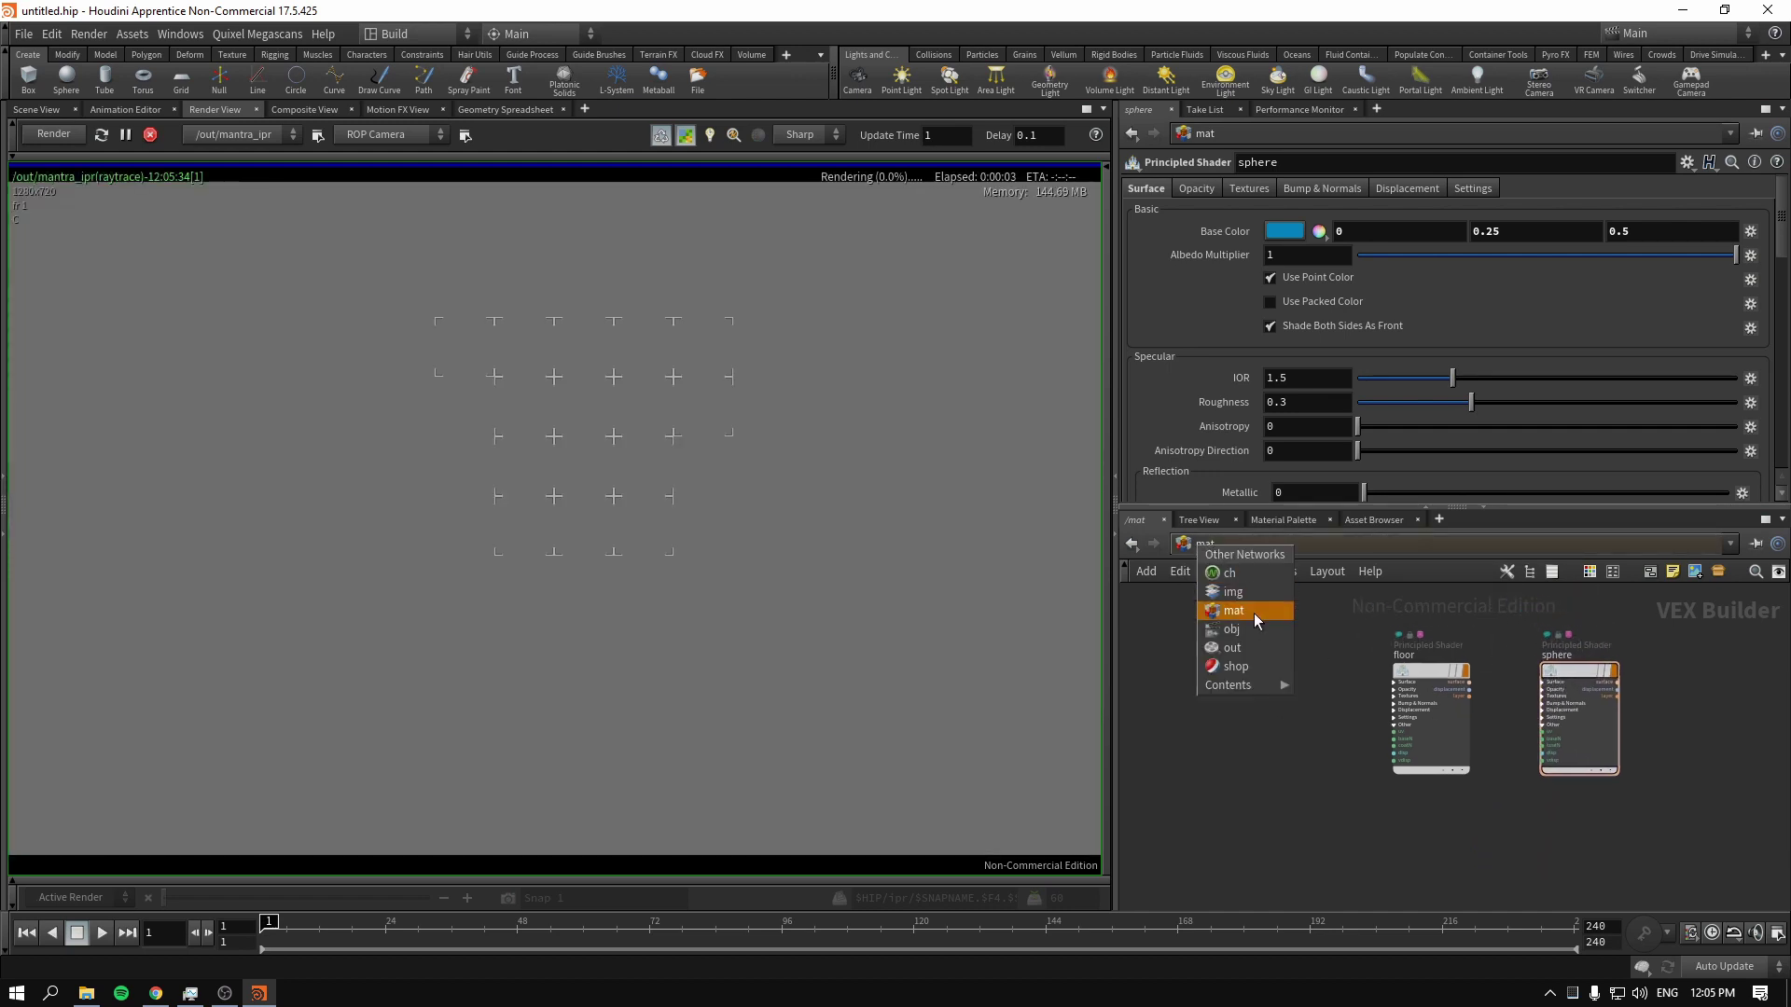
left_click(1253, 618)
middle_click_drag(1516, 733, 1564, 829)
left_click(1568, 726)
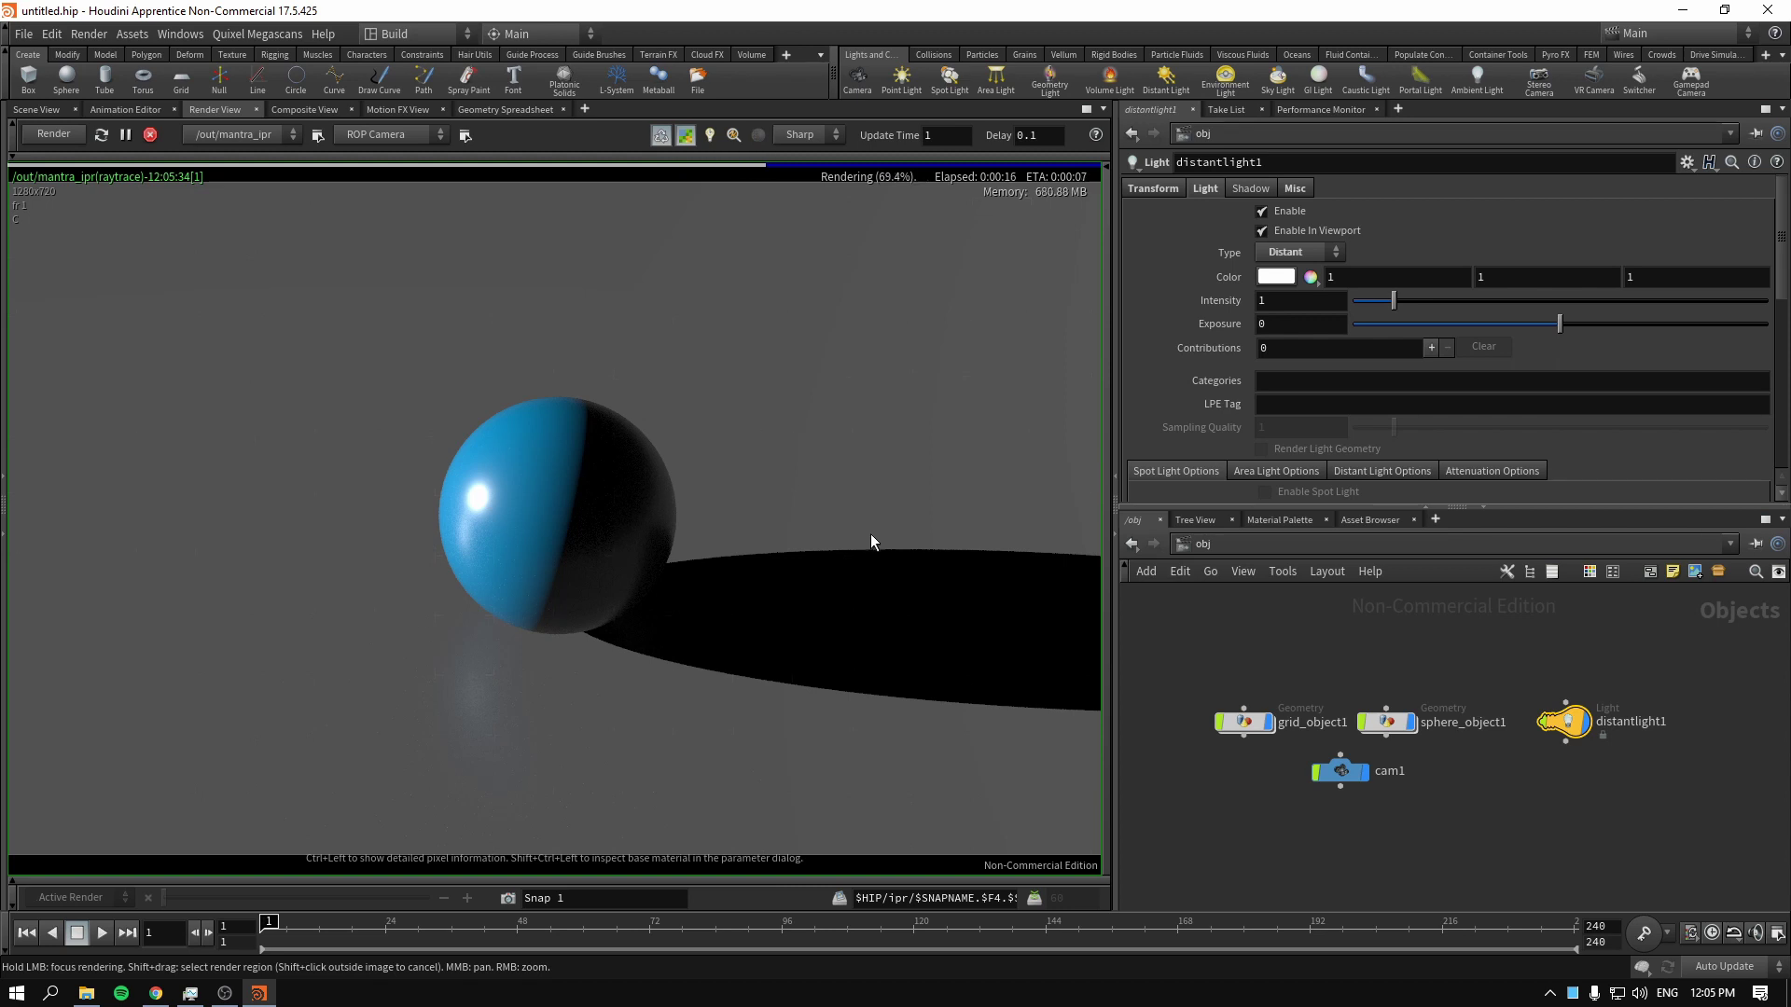
key("Tab")
key("Escape")
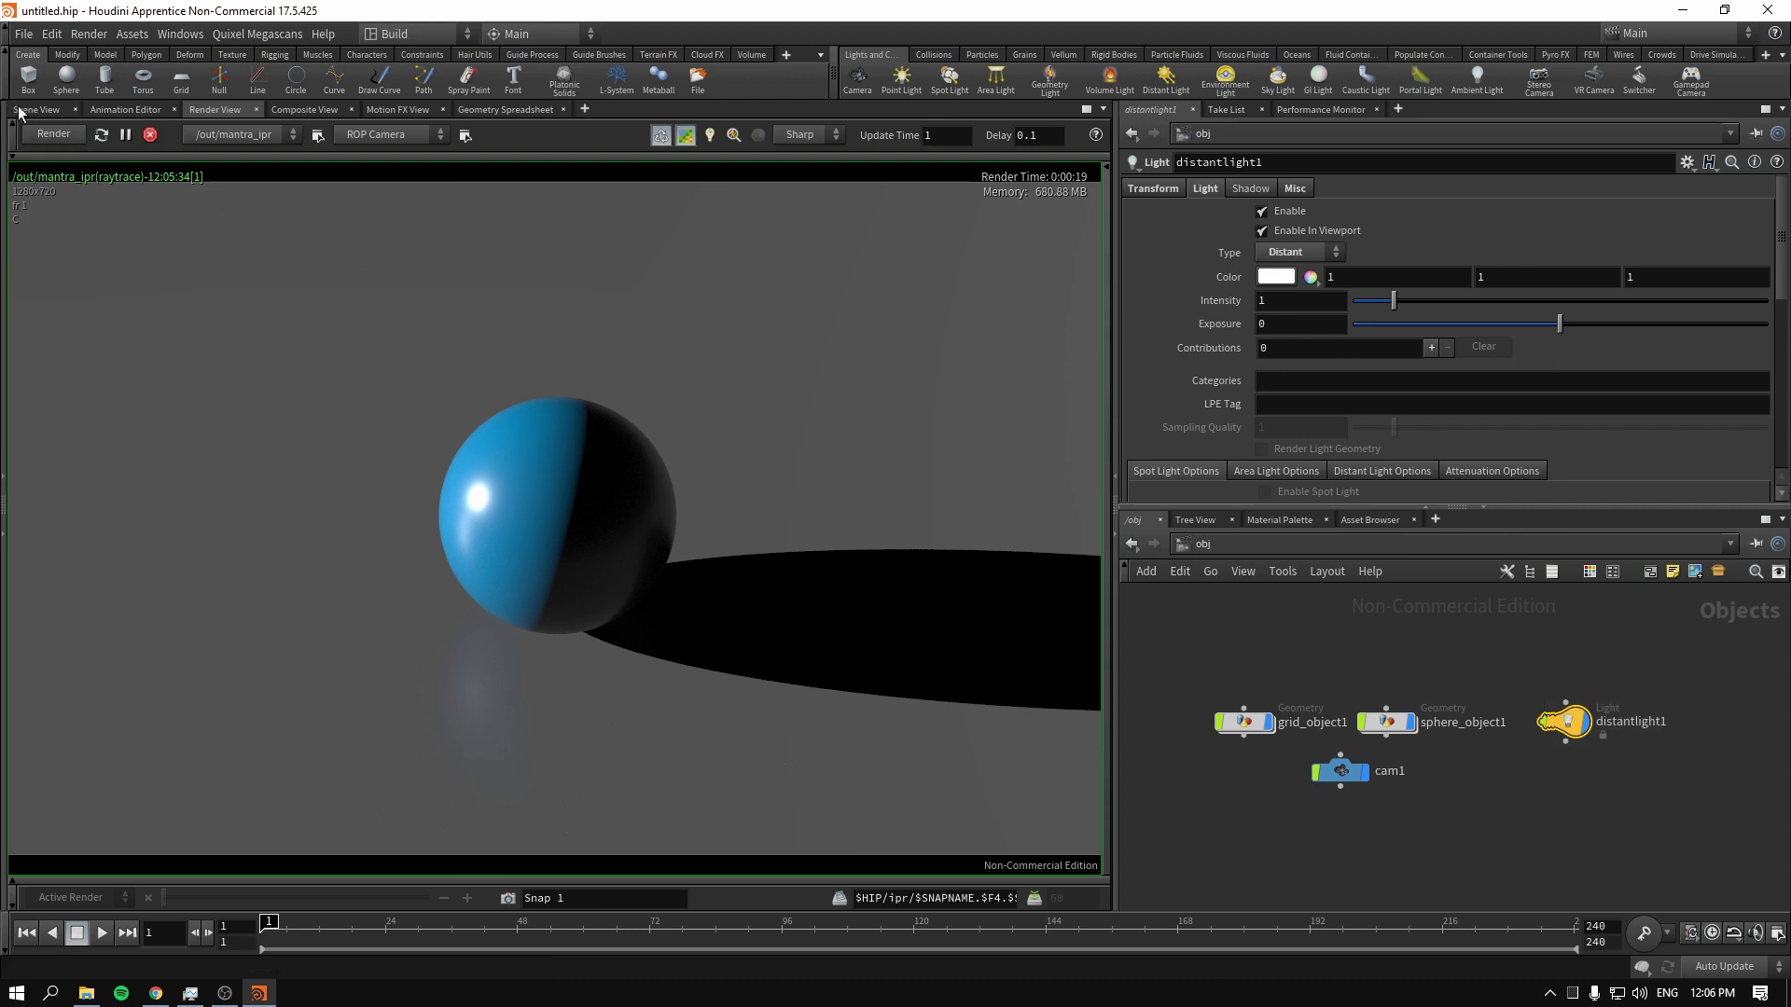
Rotate the distant light for a shorter sphere shadow and mark a render region around the sphere and its shadow
key("alt+1")
scroll(887, 379, "down", 5)
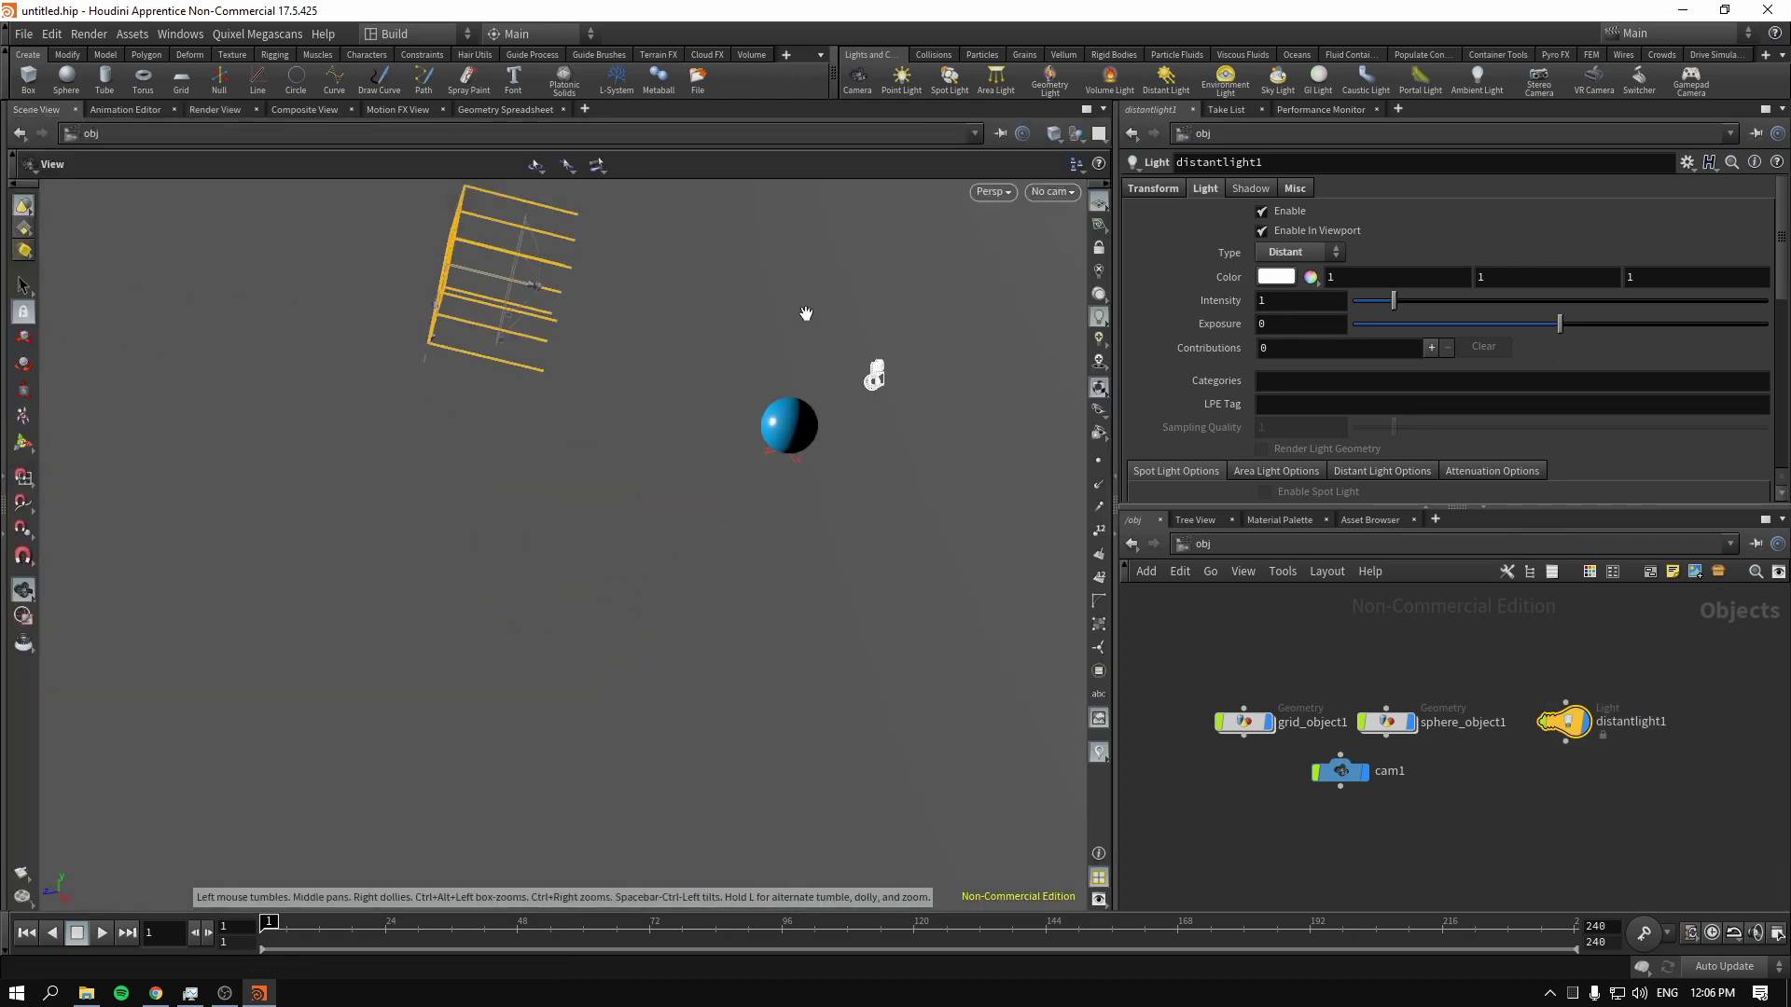
left_click_drag(542, 270, 540, 300)
left_click(244, 111)
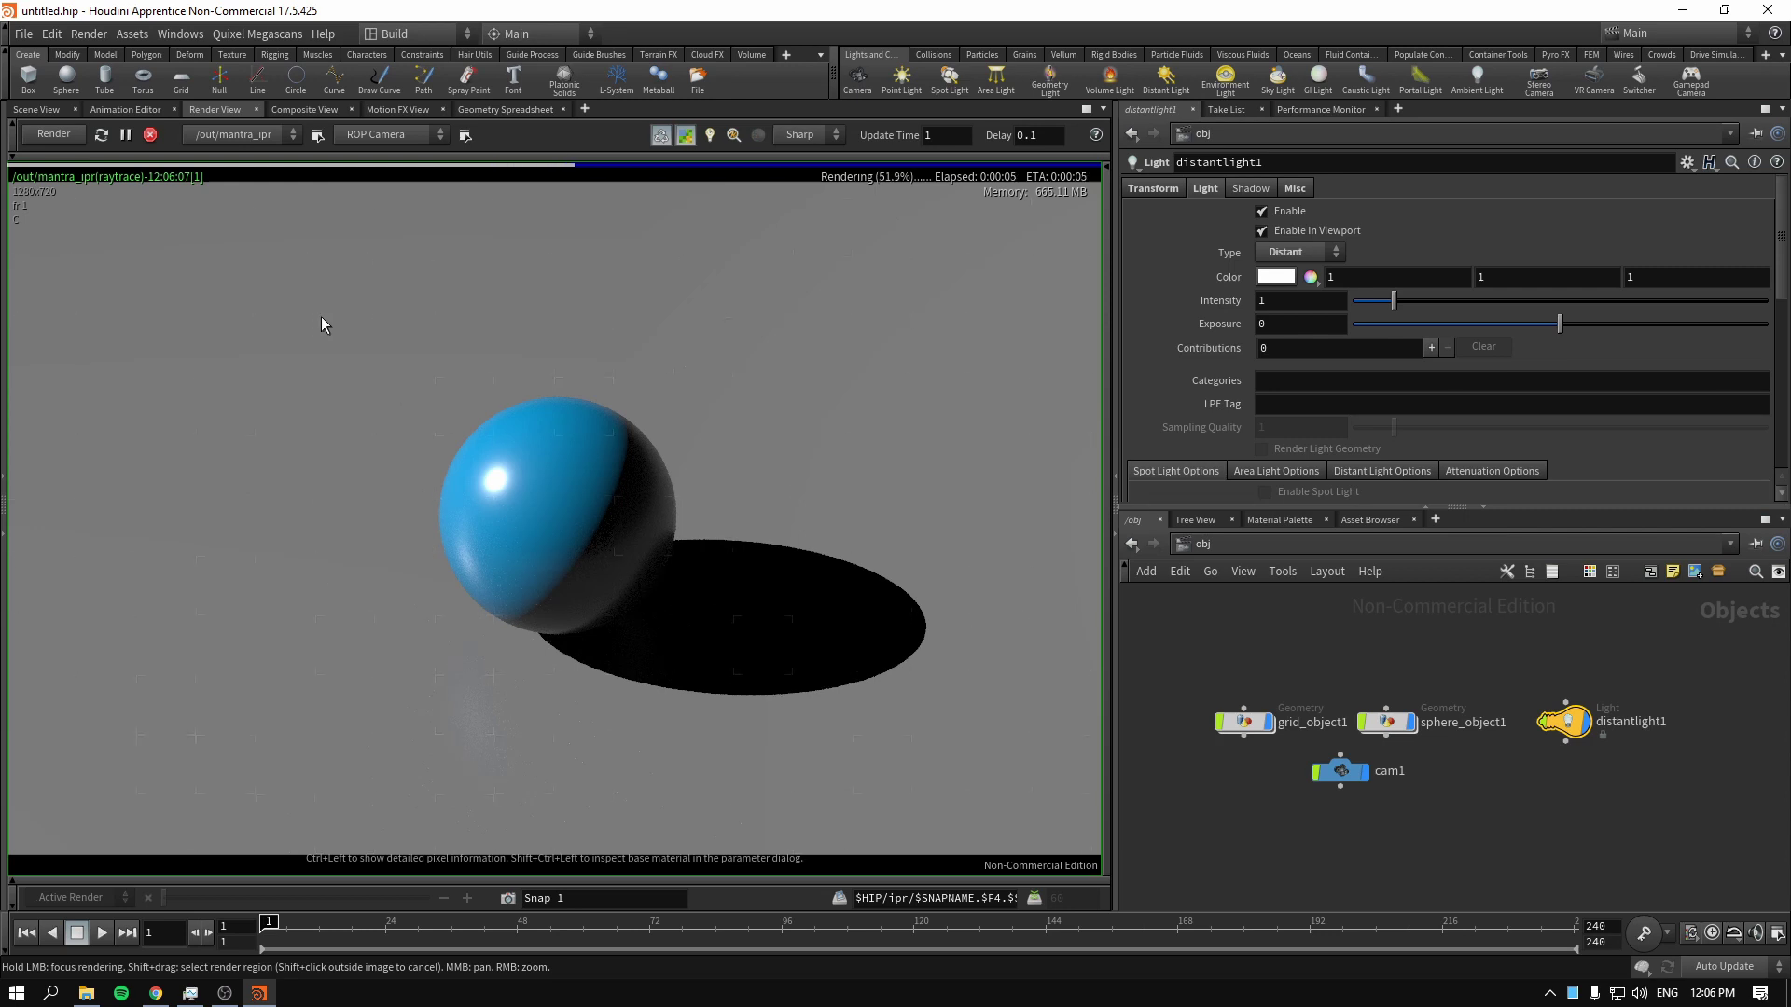
mouse_move(318, 313)
left_mouse_down("shift")
mouse_move(1004, 826)
mouse_move(968, 799)
left_mouse_up("shift")
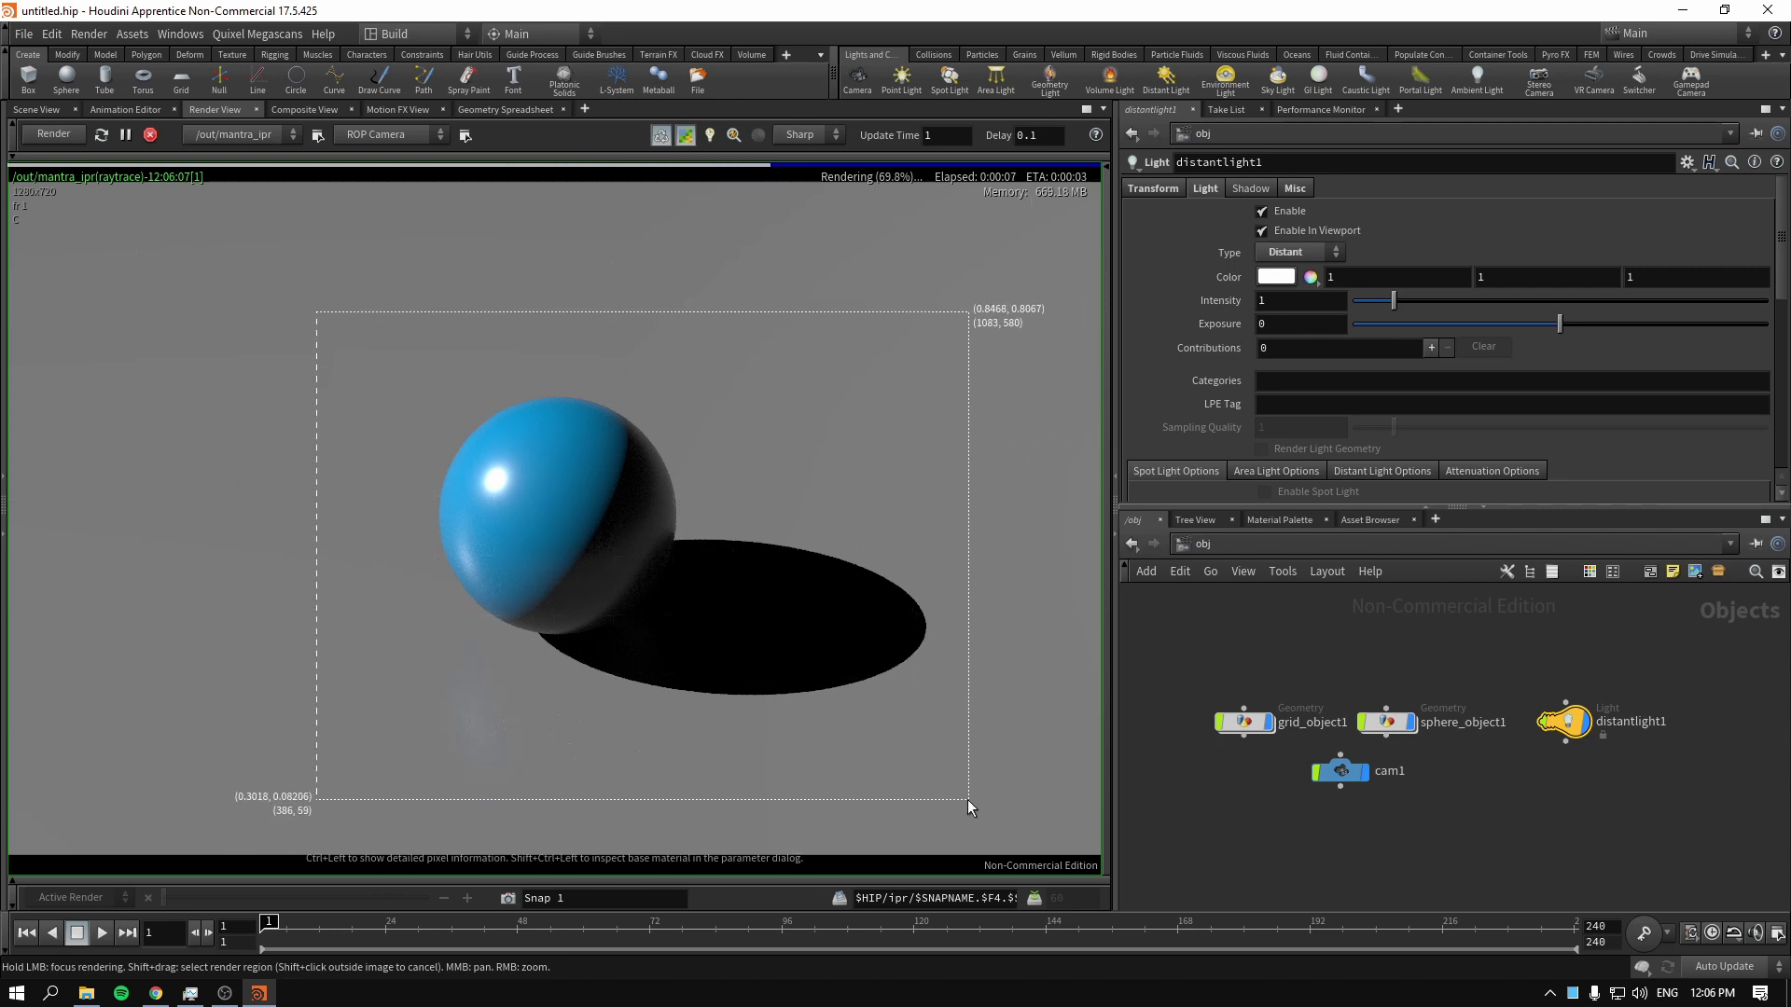
left_click_drag(338, 296, 932, 751, "shift")
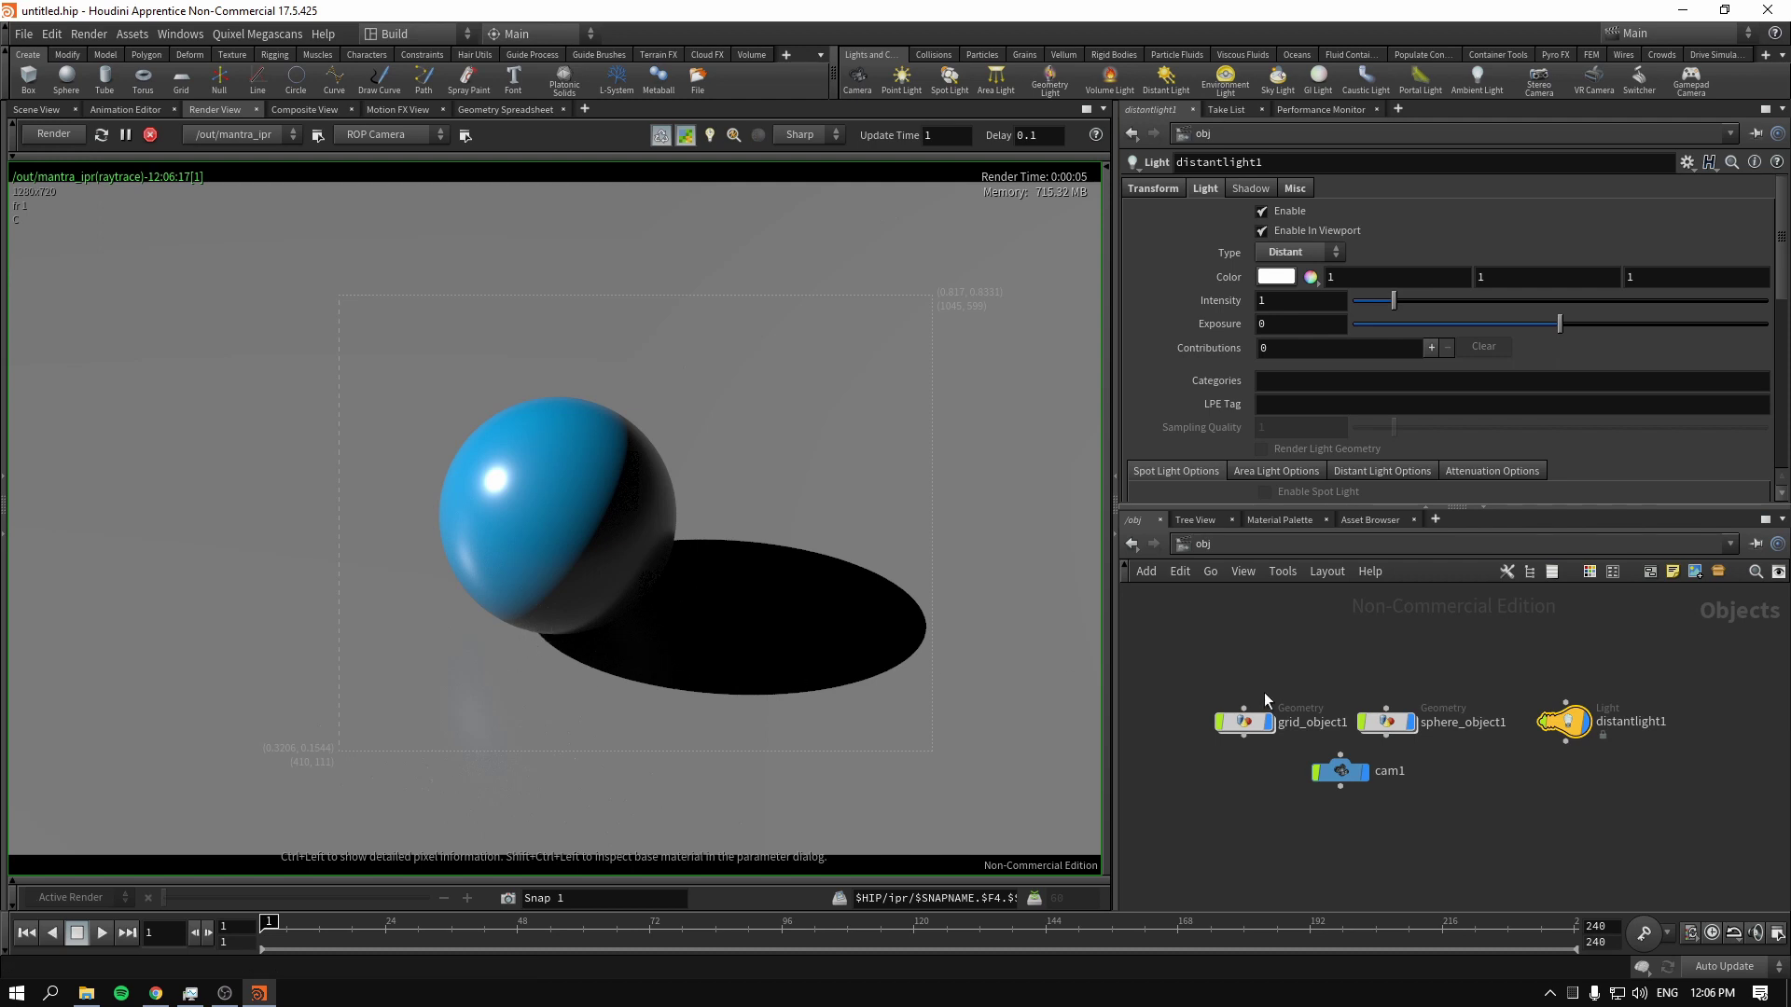
Open the output network and show the rendering settings of the mantra_ipr node in an enlarged parameter area
left_click(1193, 545)
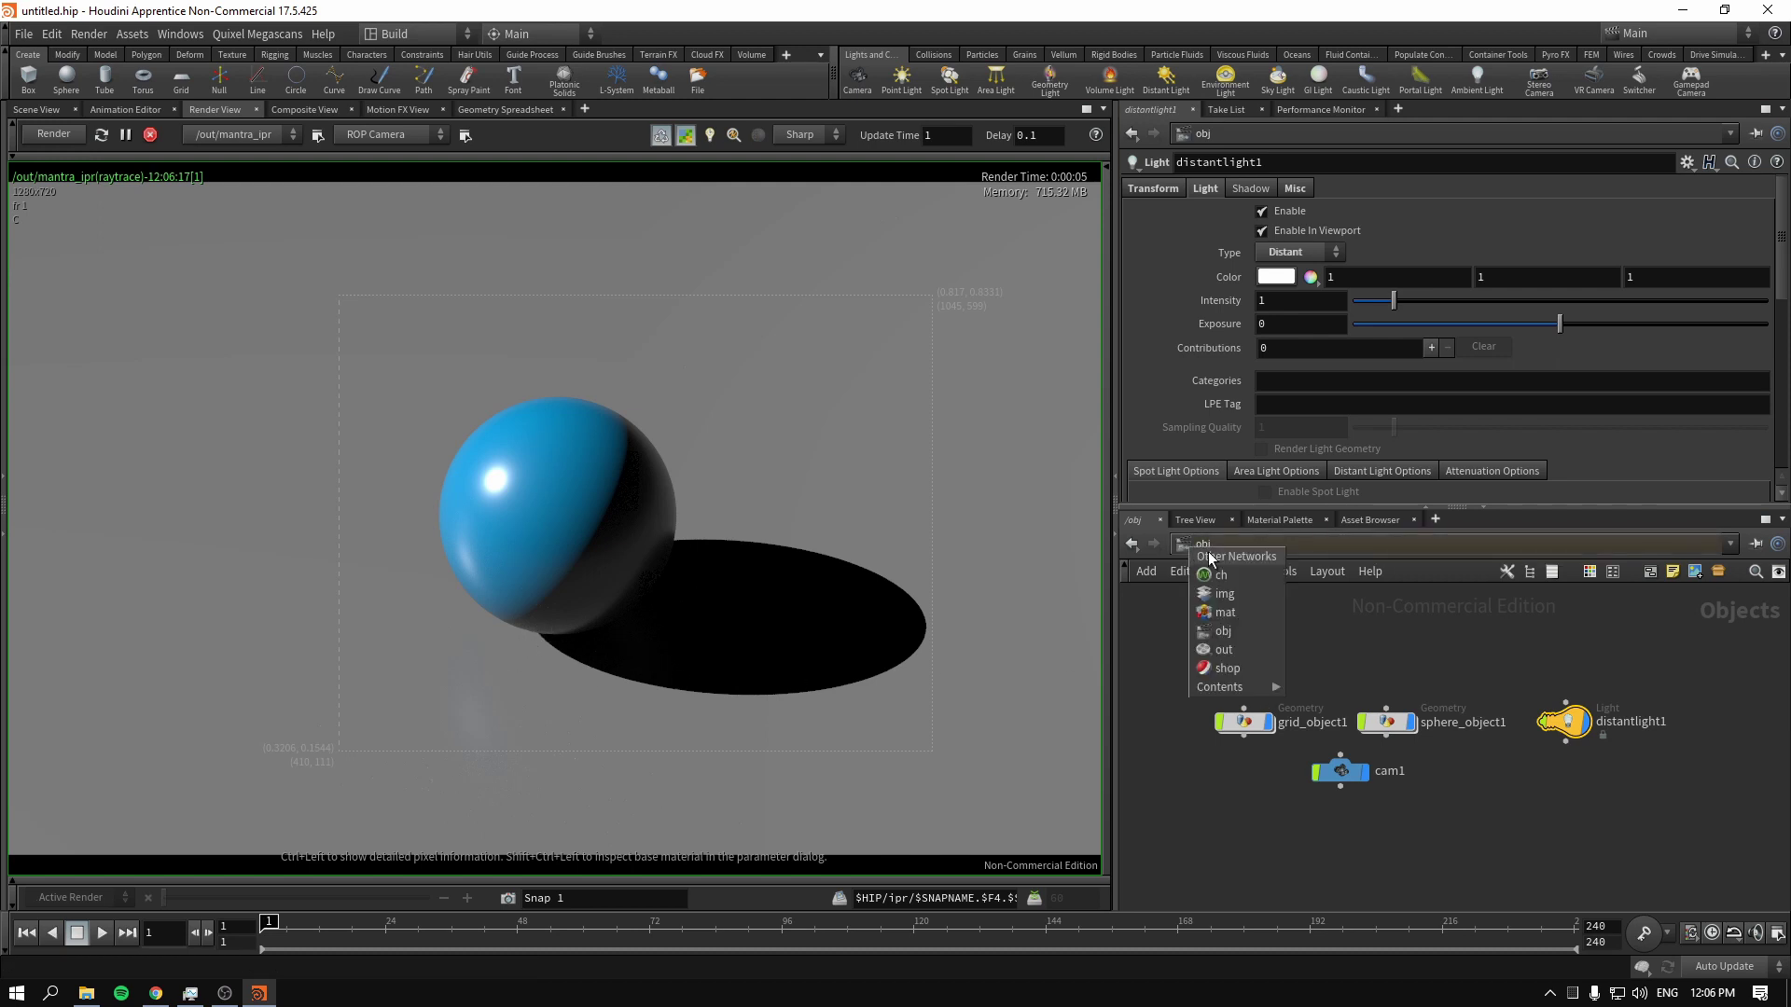
left_click(1252, 648)
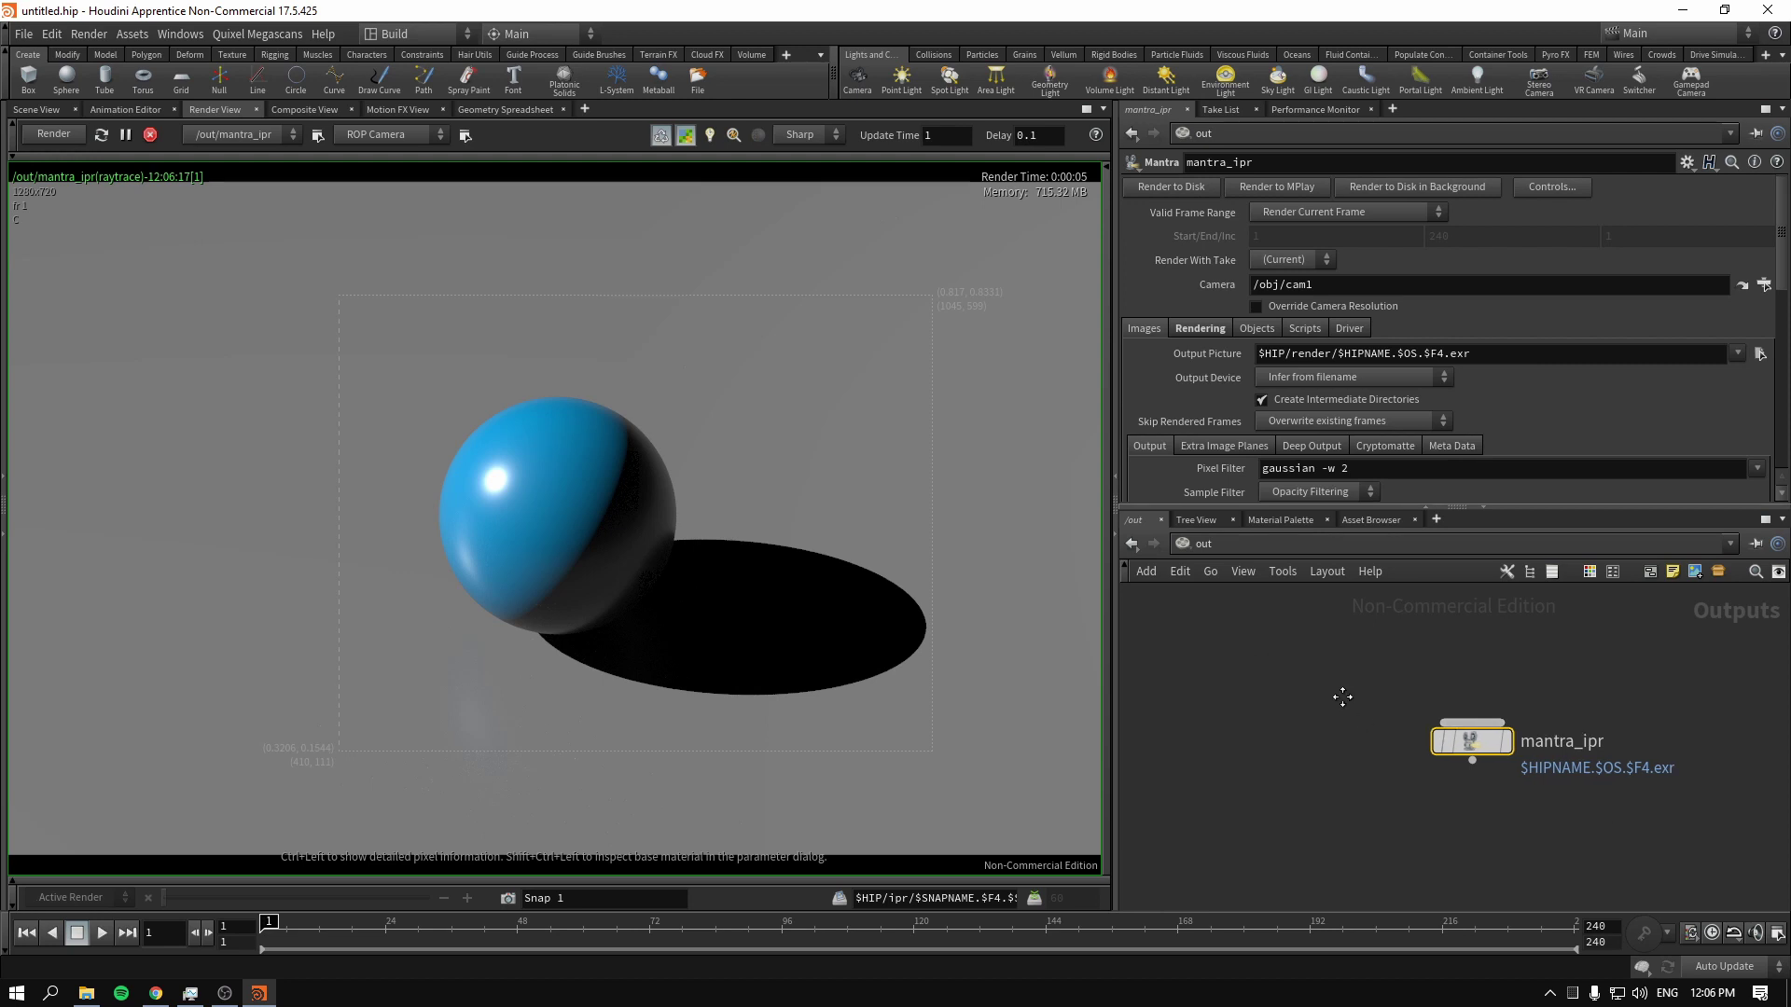
left_click_drag(1113, 503, 961, 504)
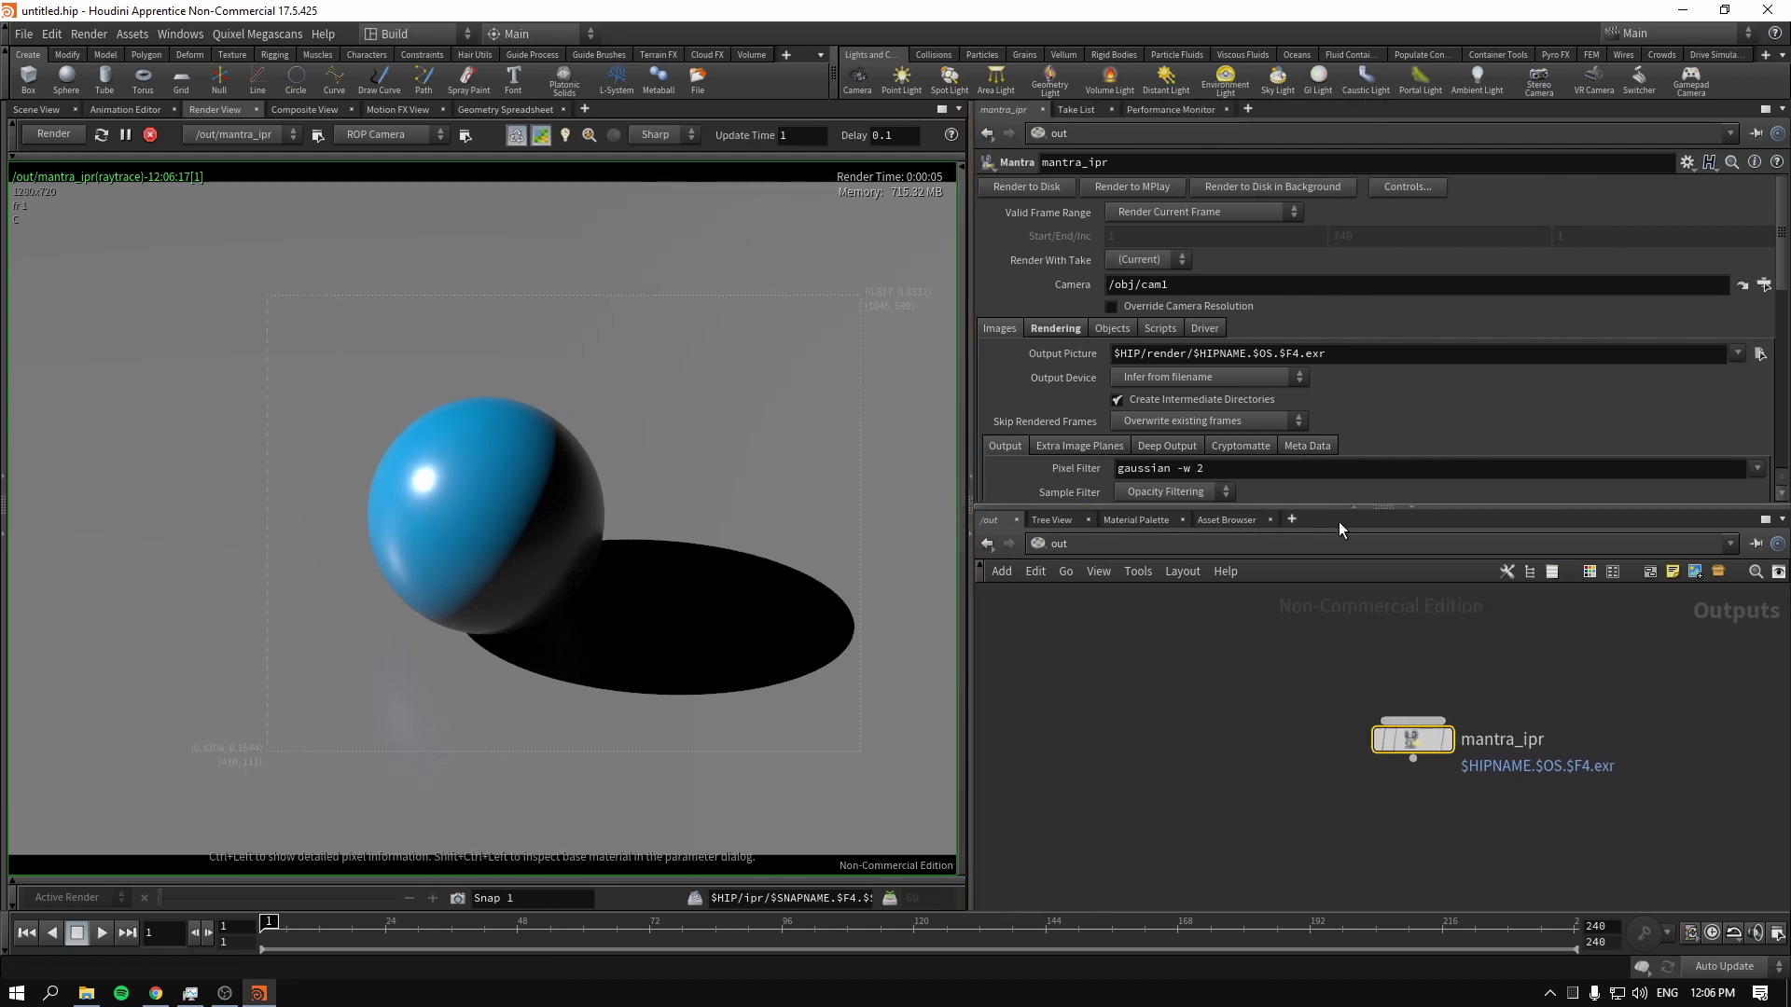
left_click_drag(1382, 508, 1380, 537)
scroll(1272, 474, "down", 4)
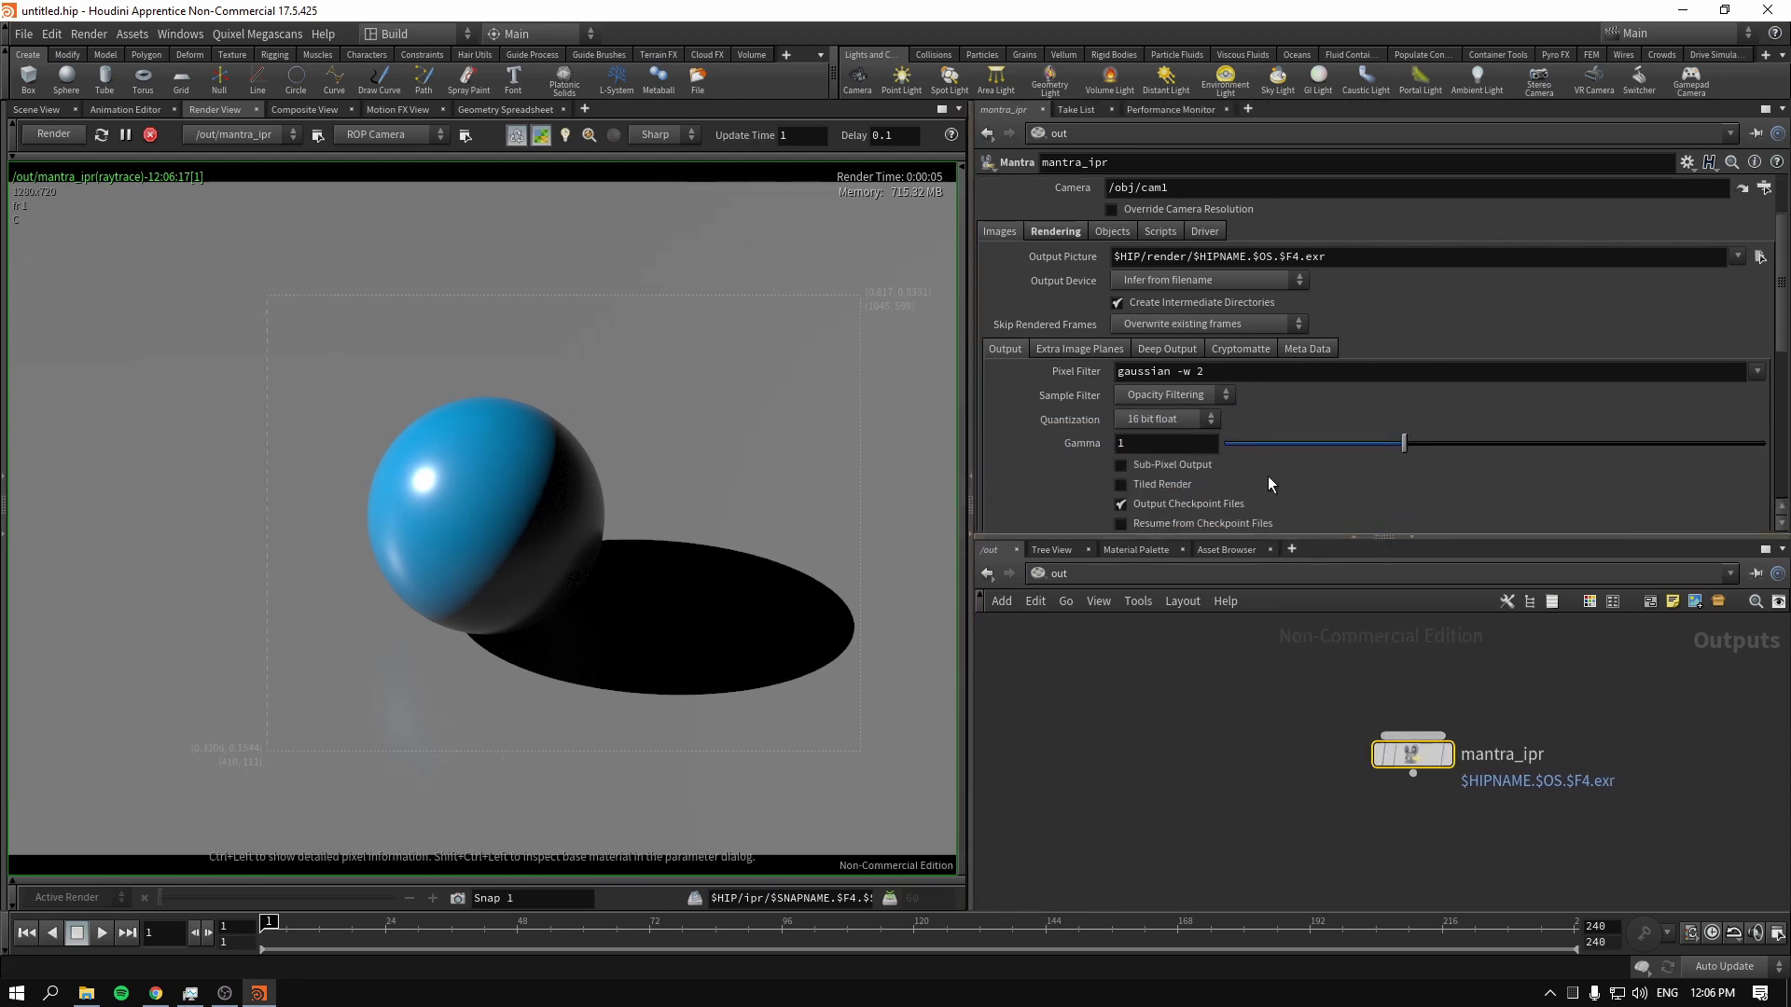
left_click(1066, 229)
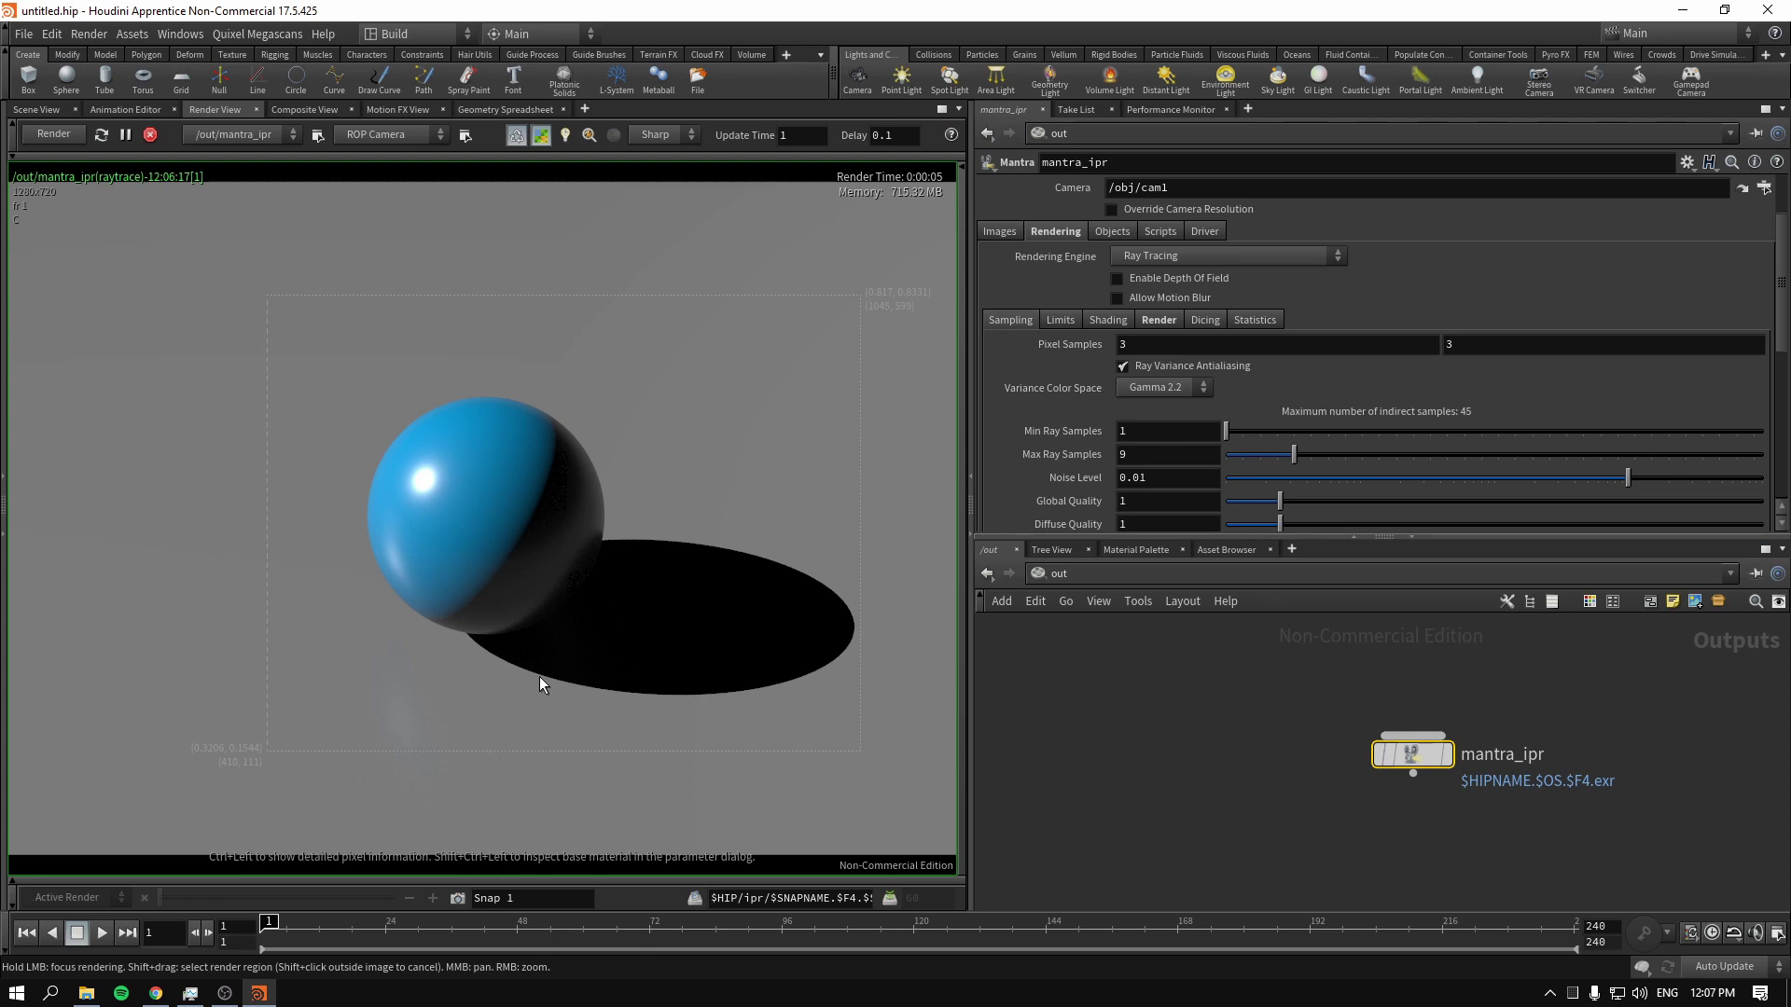
Visit the object network, return to the output network, and reposition the mantra_ipr node
left_click(1108, 579)
left_click(1111, 656)
left_click(1048, 574)
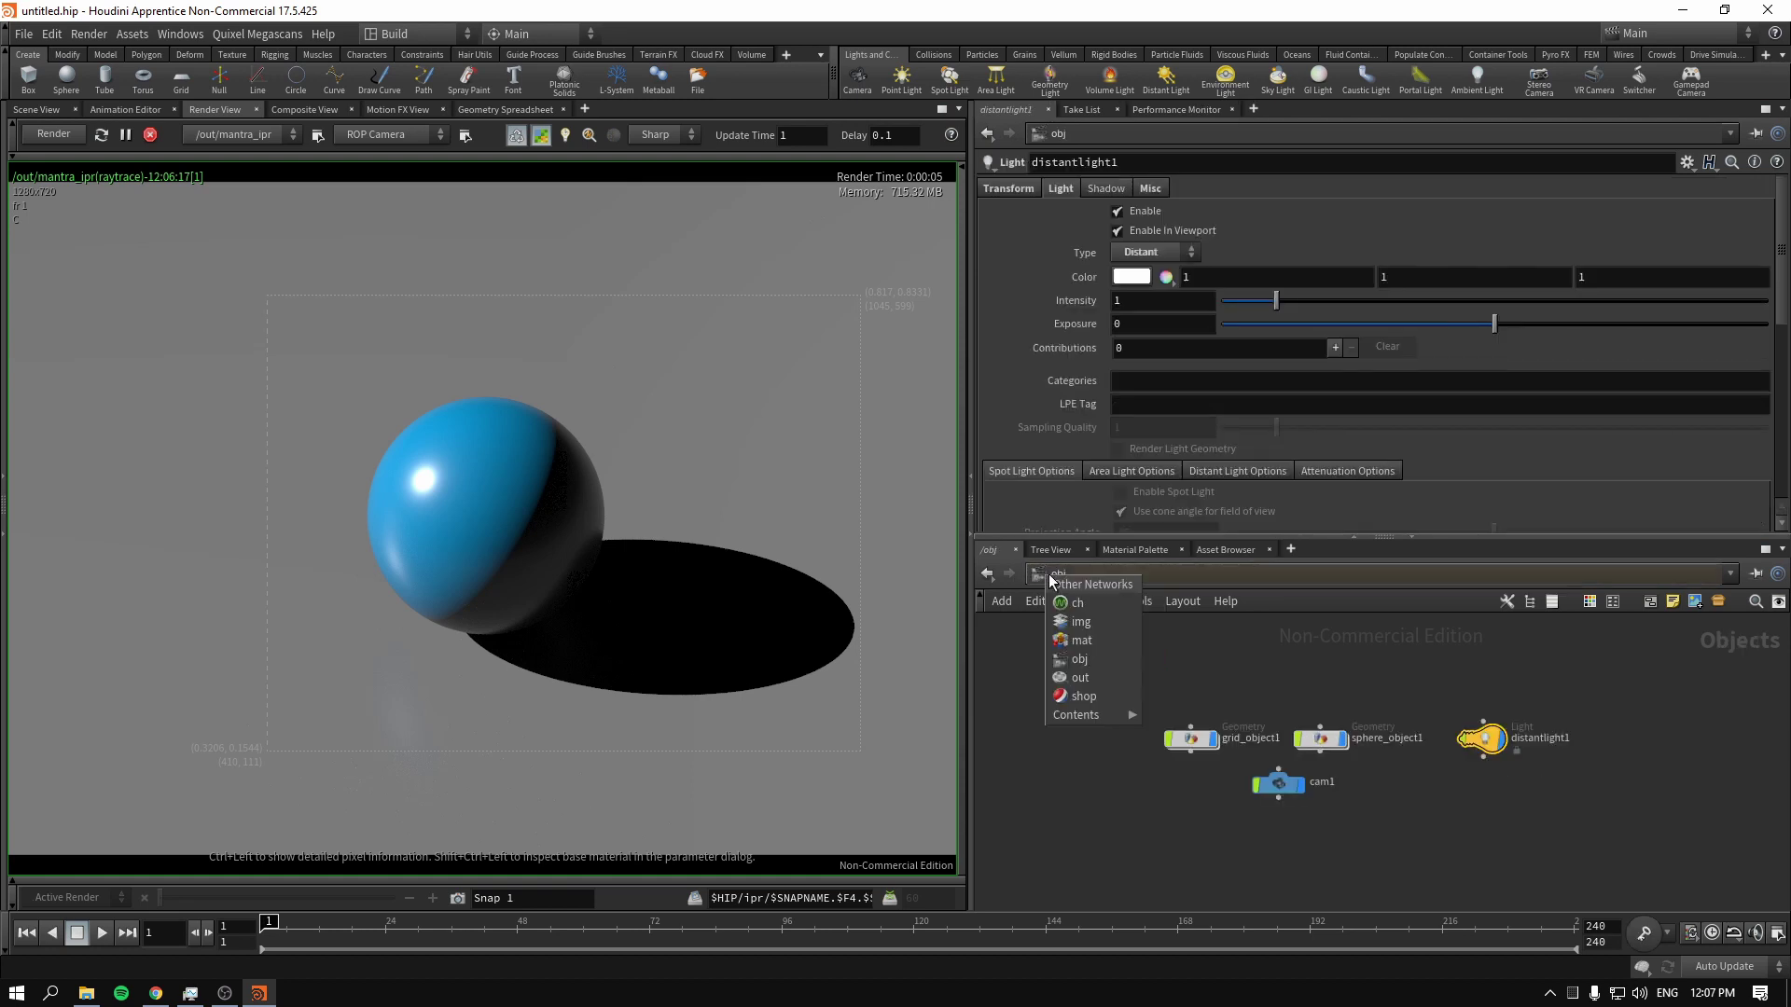
left_click(1105, 673)
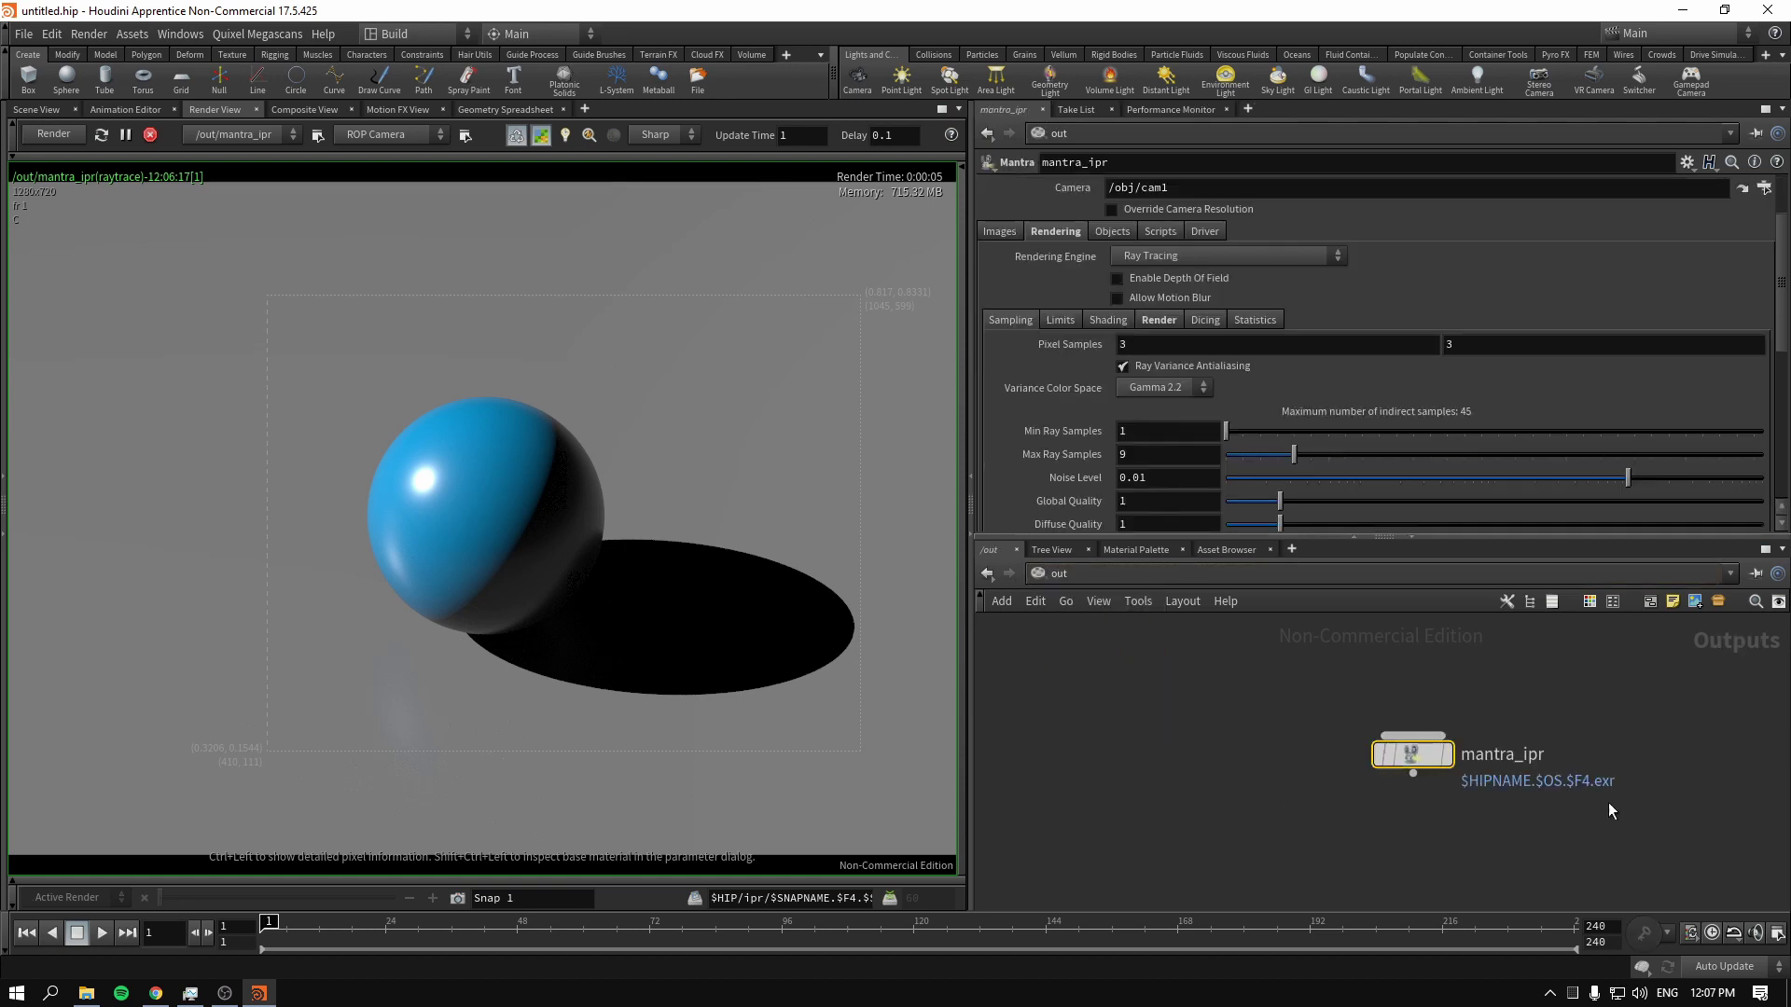
left_click_drag(1785, 313, 1780, 263)
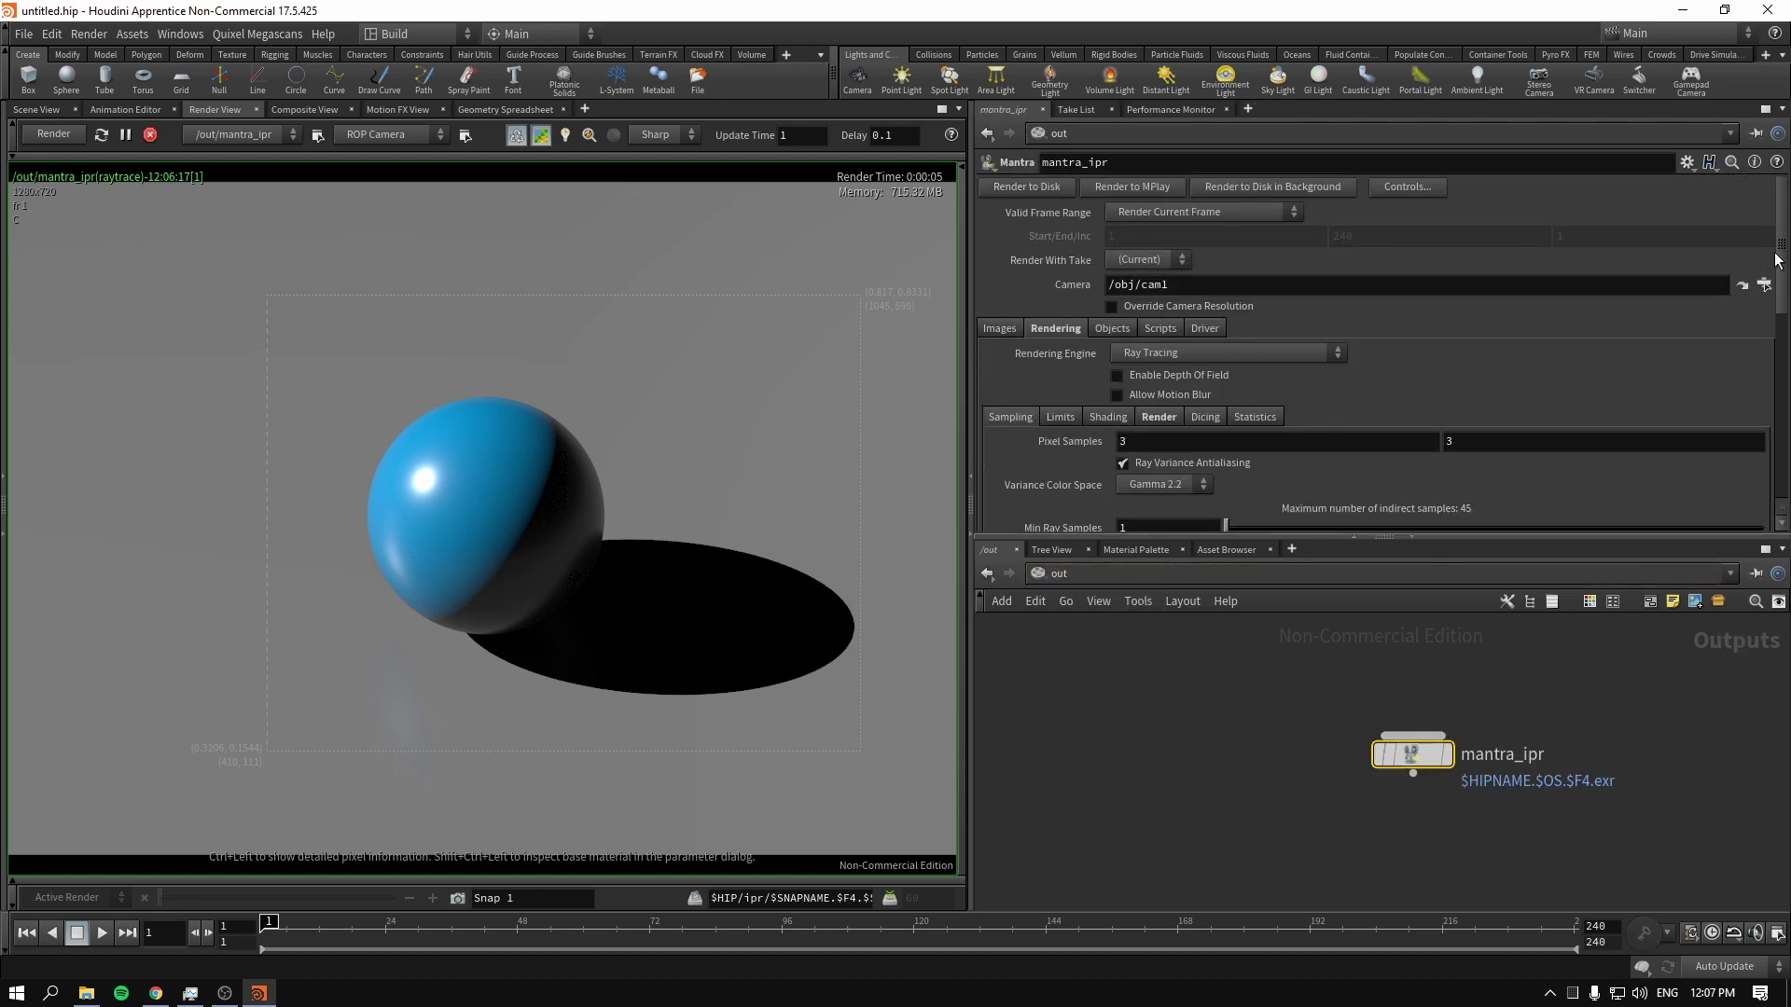
left_click_drag(1284, 680, 1601, 825)
left_click_drag(1416, 750, 1362, 761)
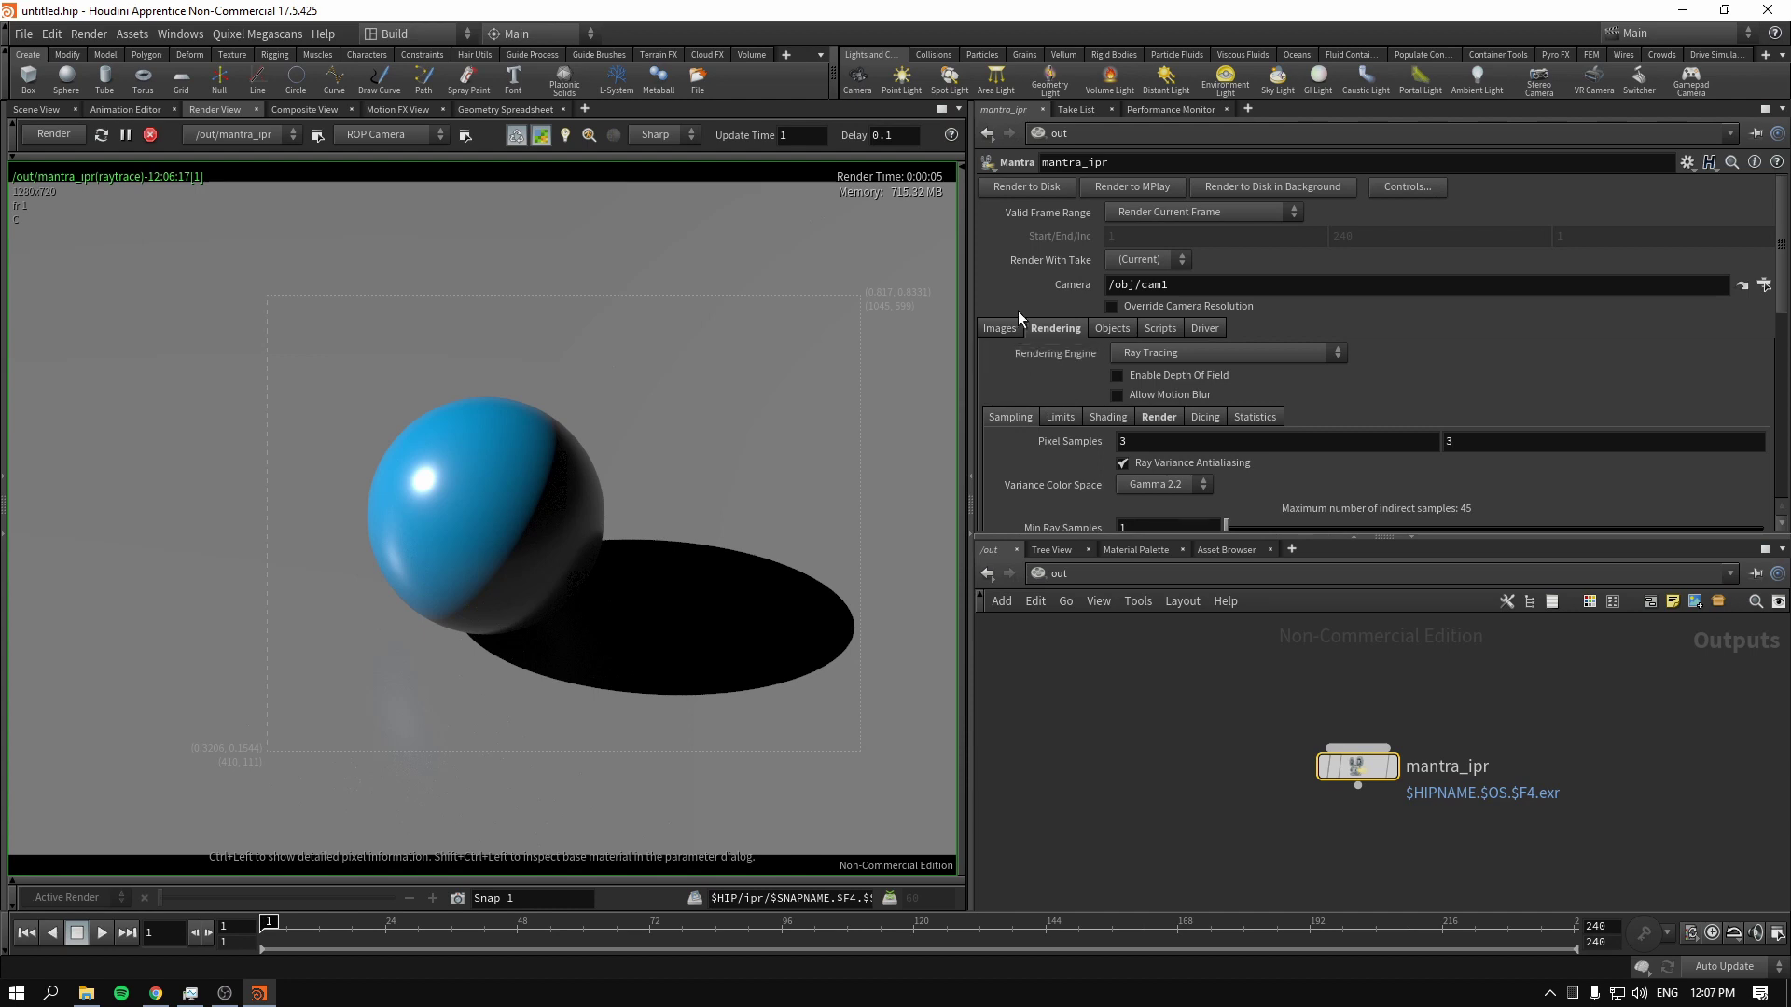
Set mantra_ipr's Diffuse Limit to 2 in its rendering limits and take a snapshot of the render
left_click(1060, 417)
scroll(1032, 405, "down", 1)
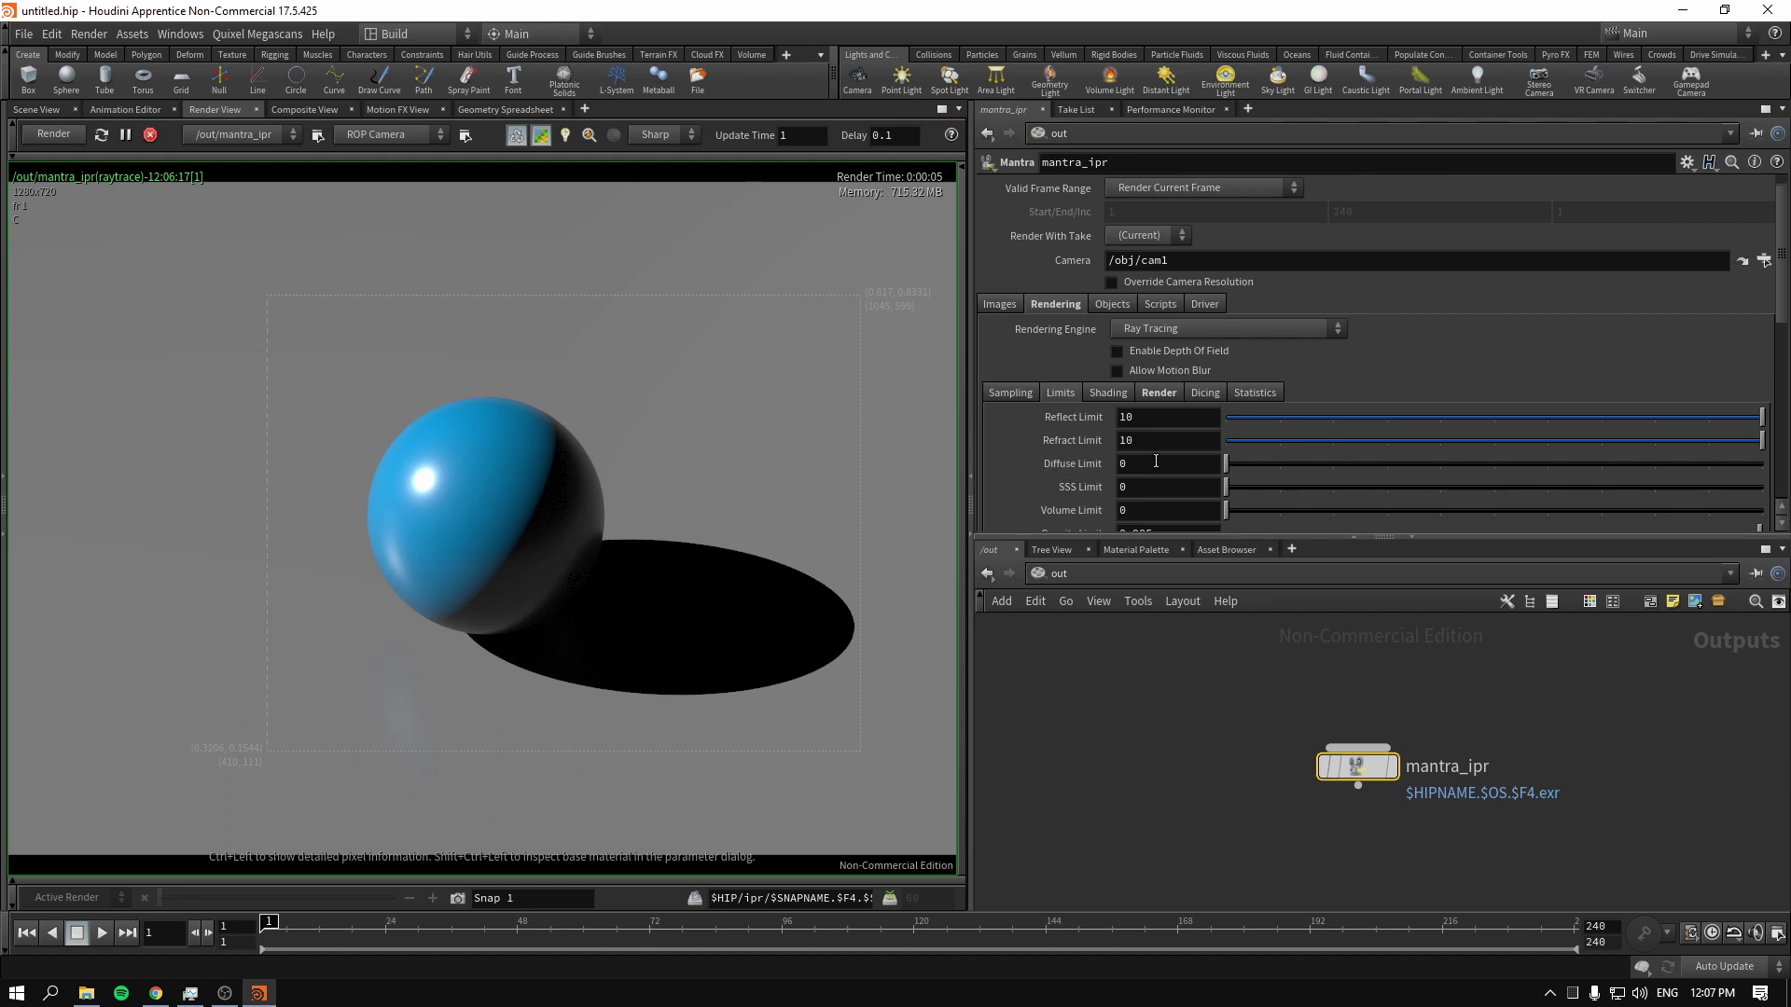
left_click(1332, 467)
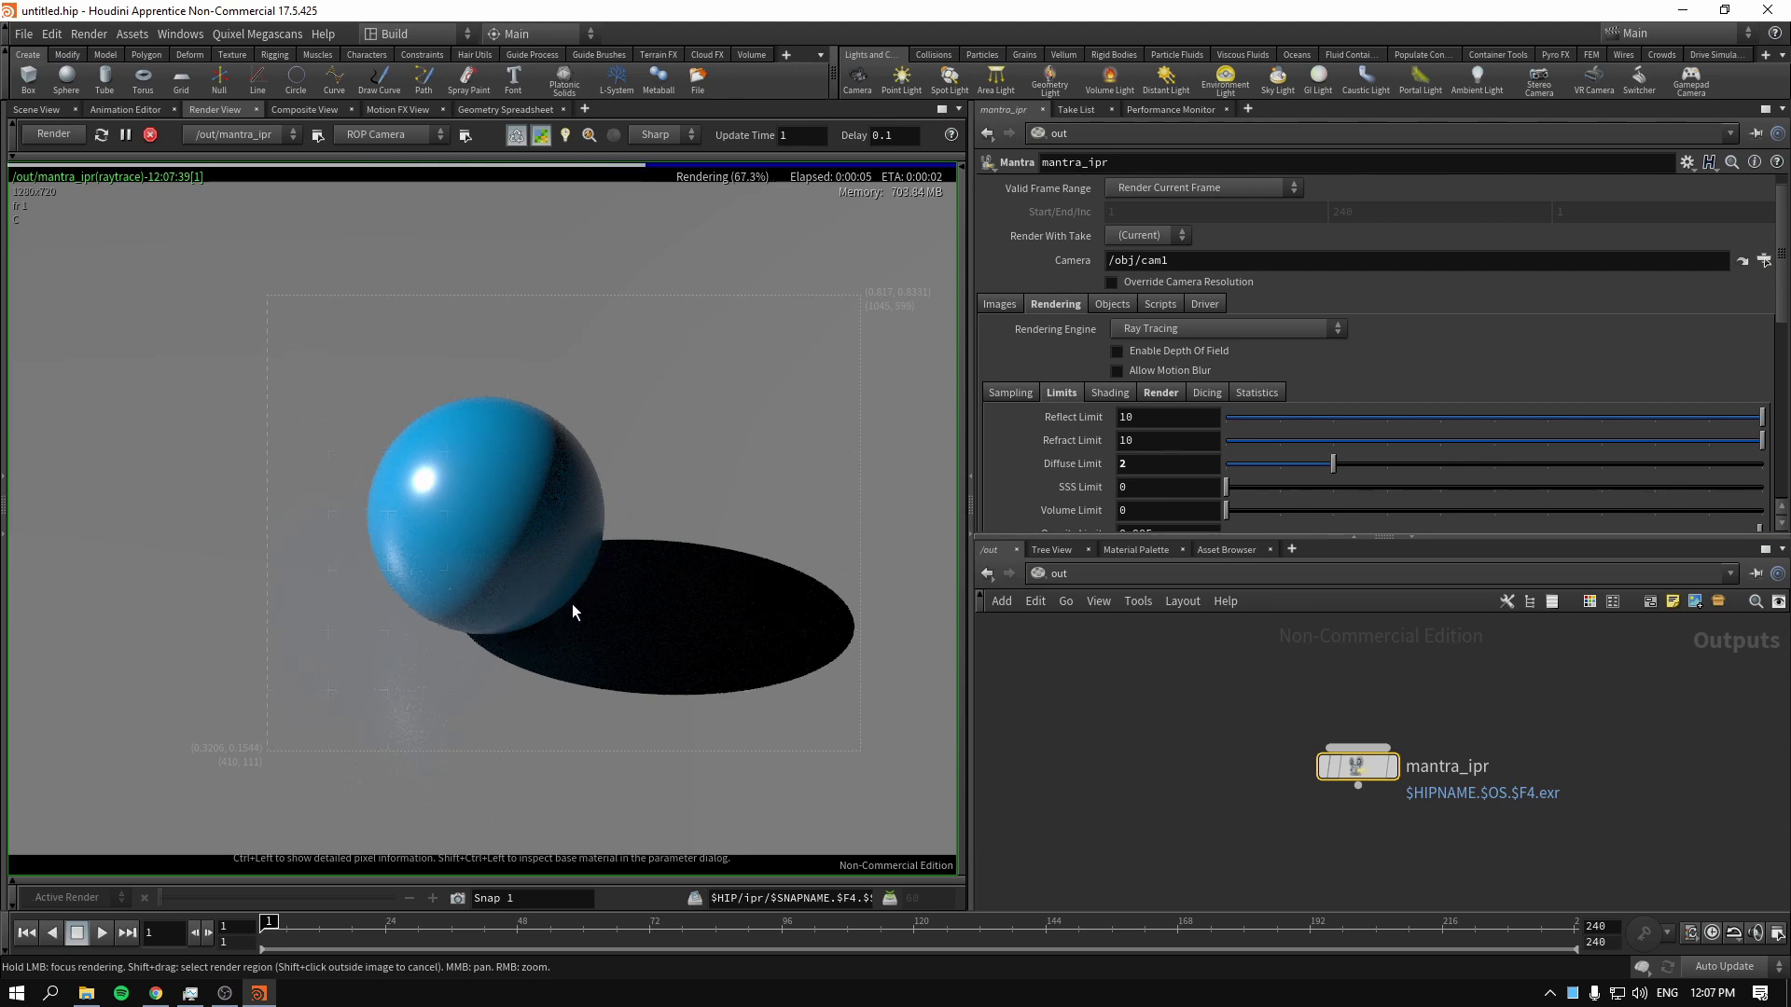
left_click(466, 899)
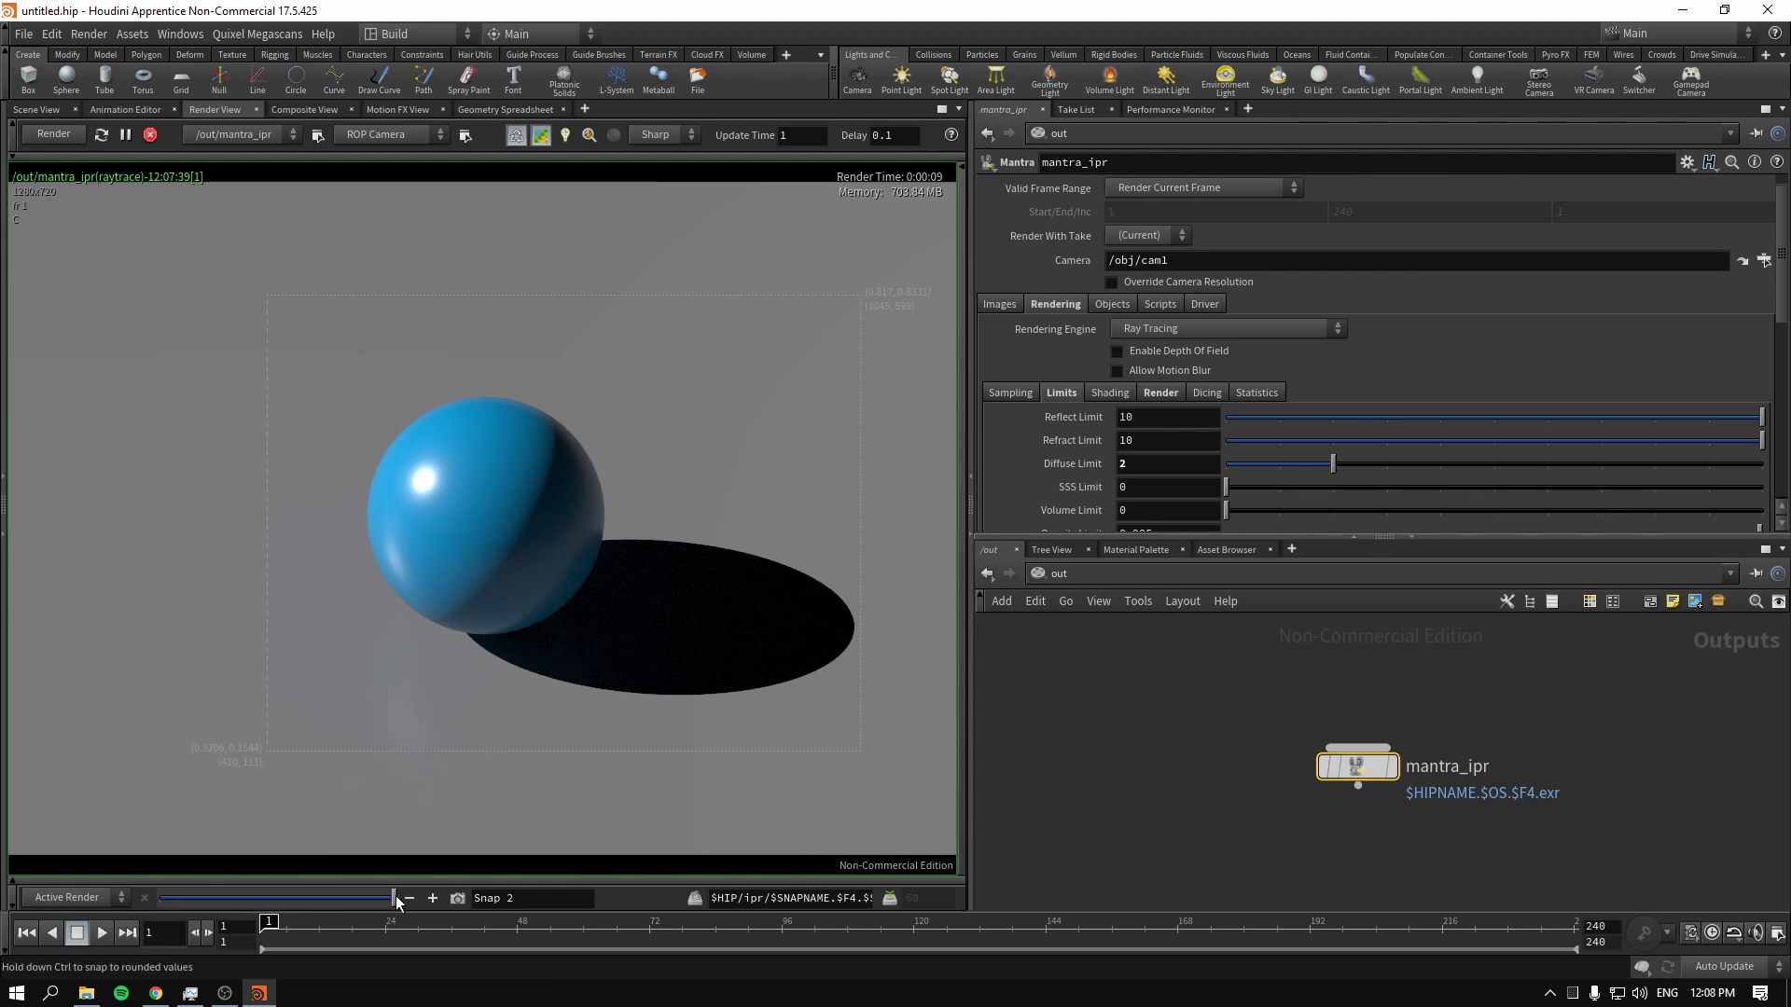
Set the Diffuse Limit to 0 to compare the render without diffuse bounces, and deselect the mantra_ipr node
left_click_drag(1327, 468, 1218, 468)
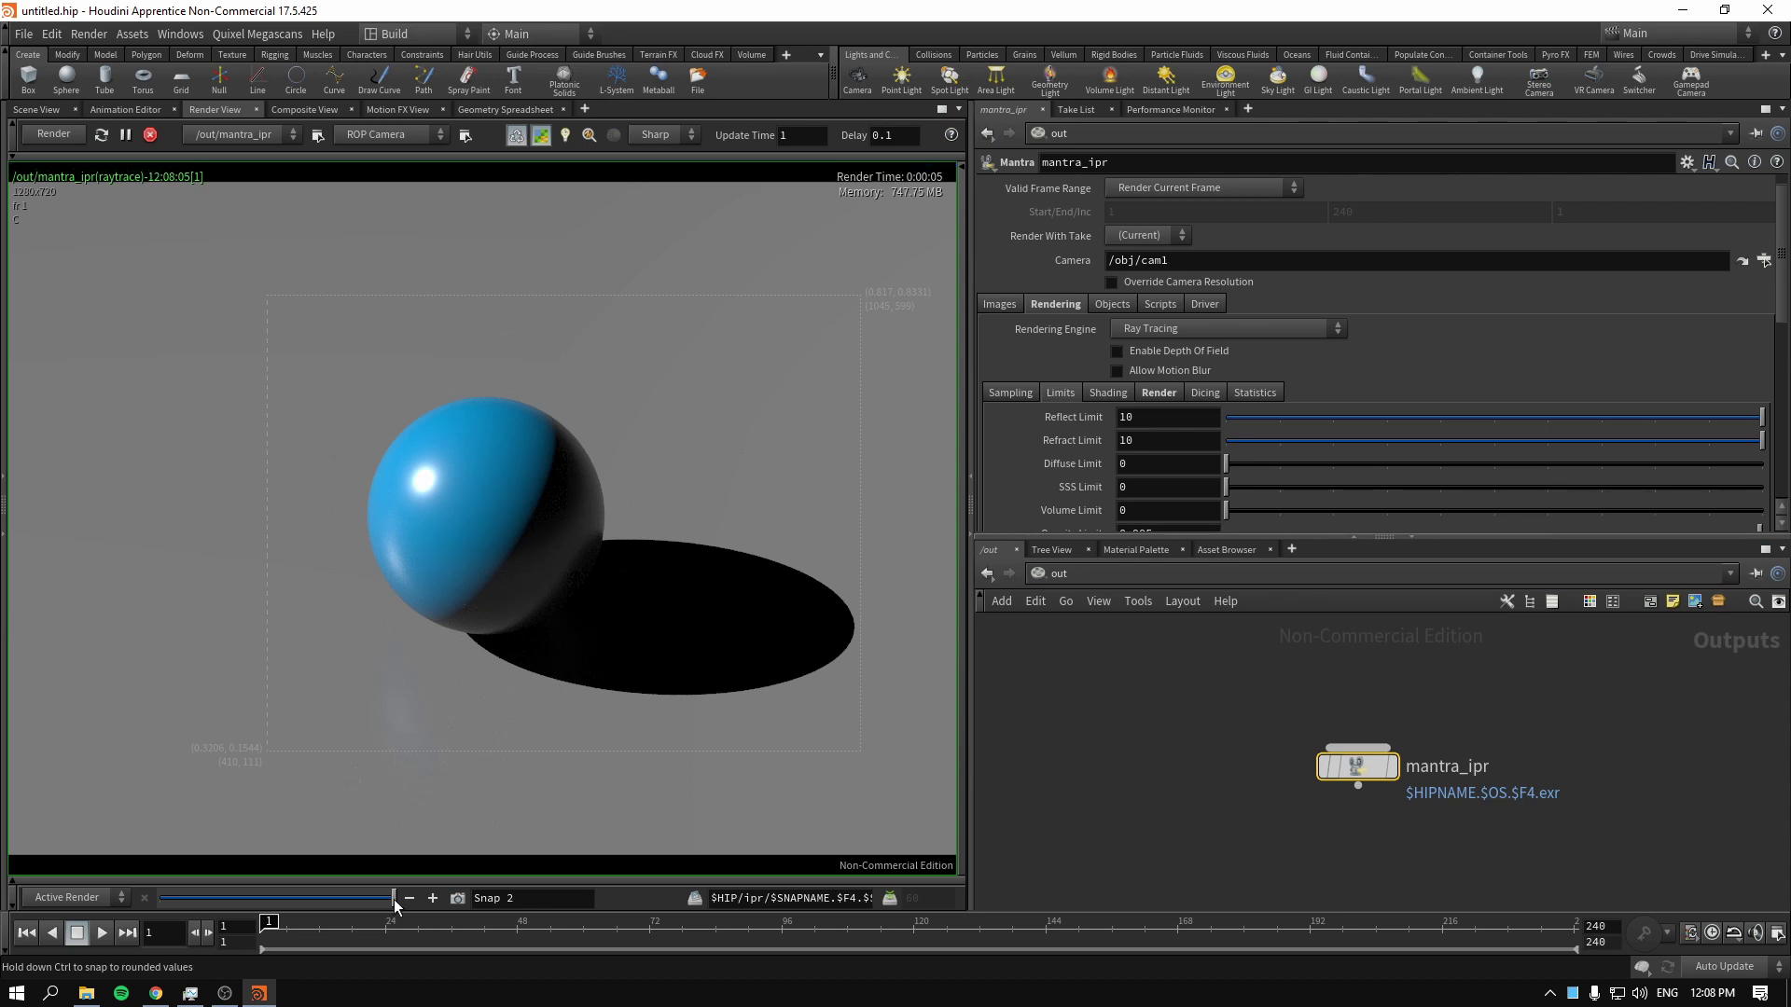
left_click_drag(394, 900, 563, 908)
left_click(1088, 799)
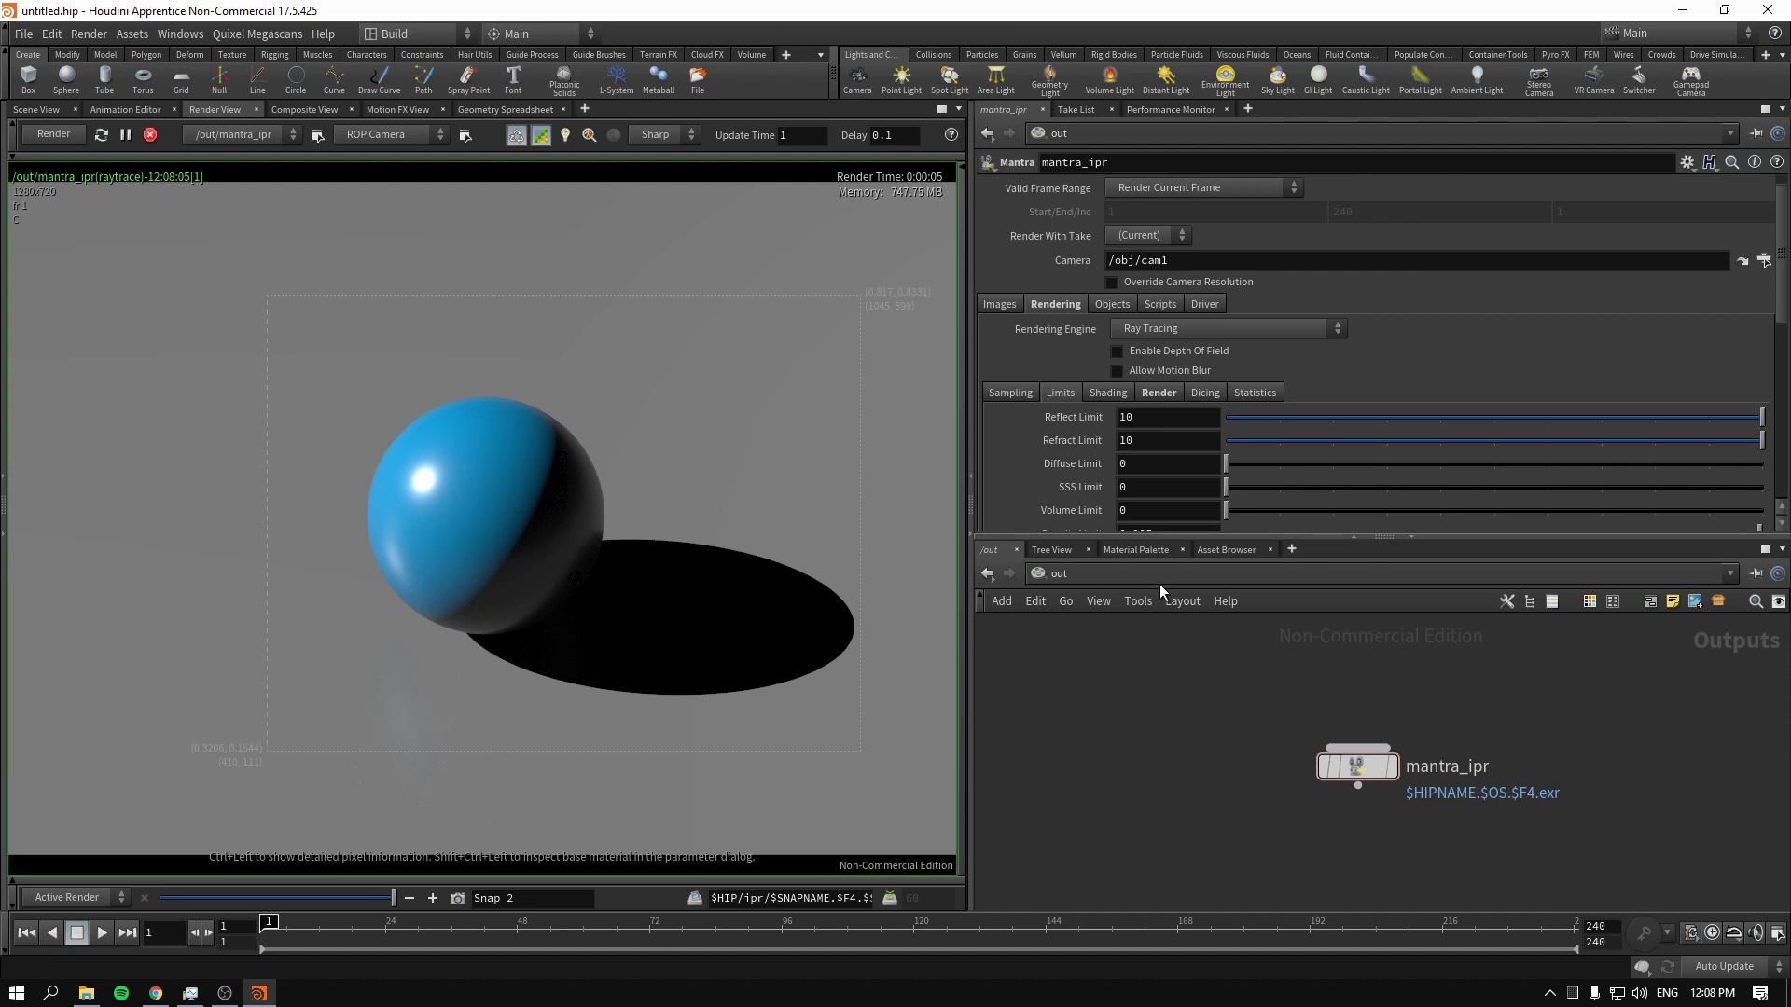
Clear the render region and turn off preview rendering, enlarging the render view
left_click(259, 175, "shift")
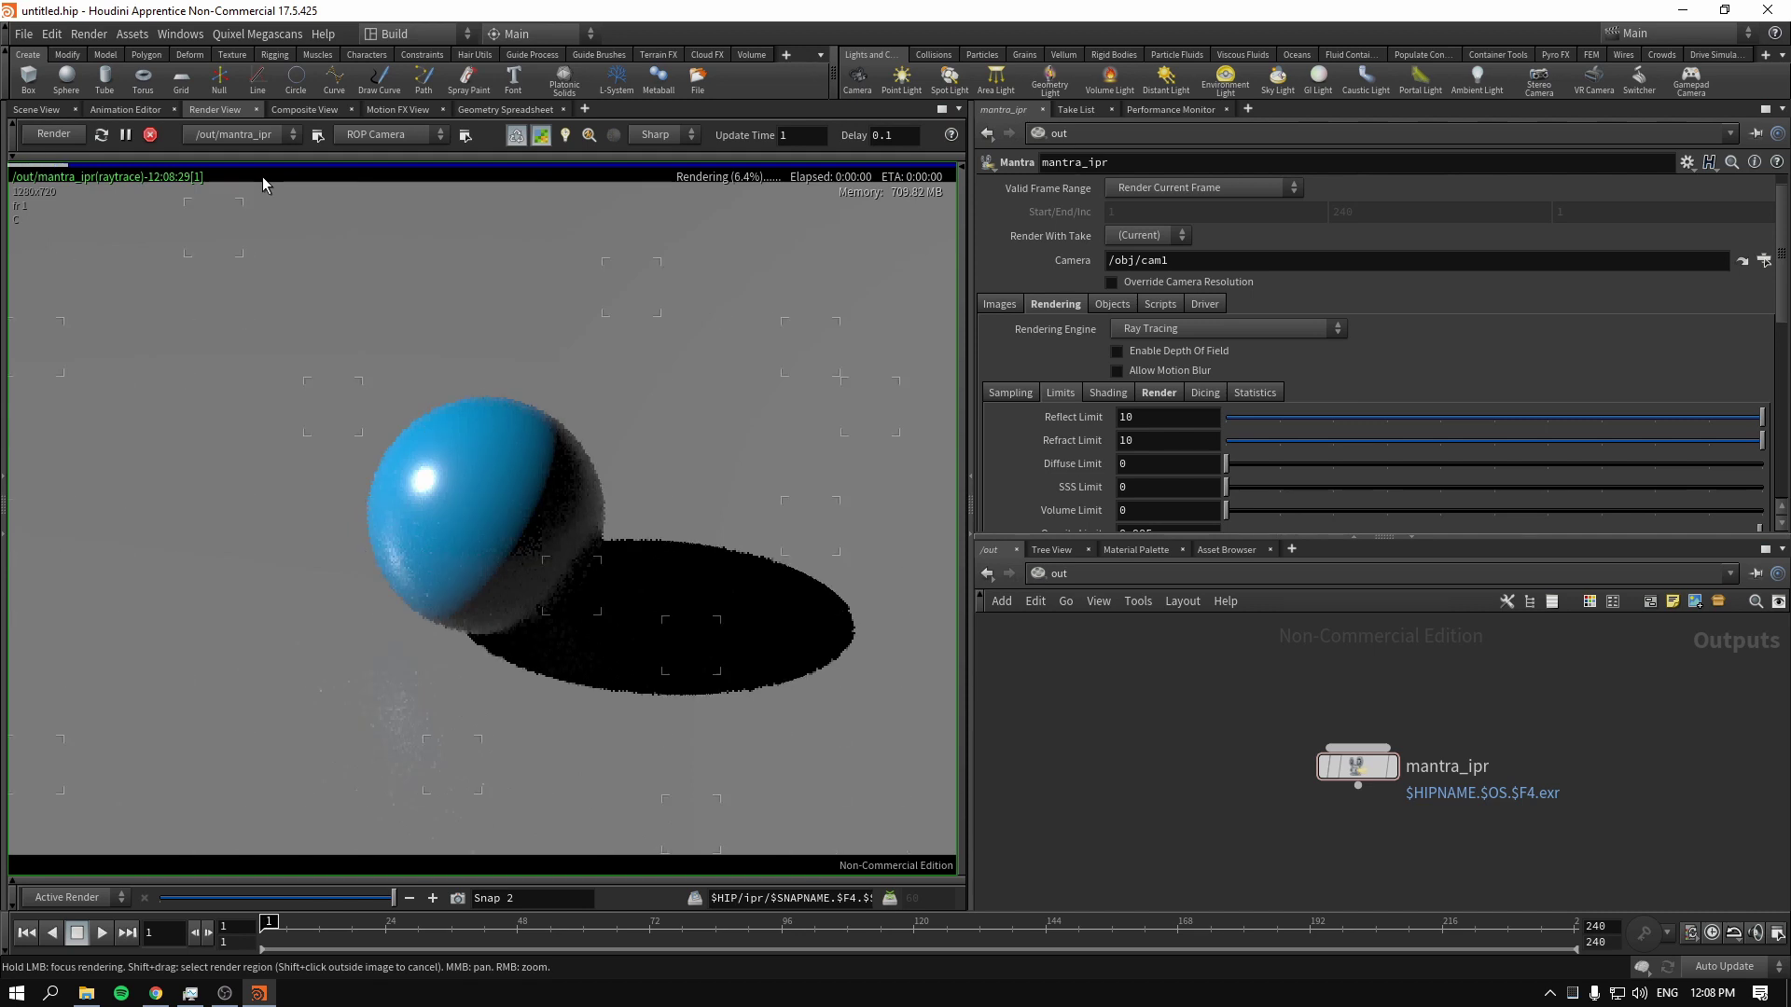
left_click(542, 137)
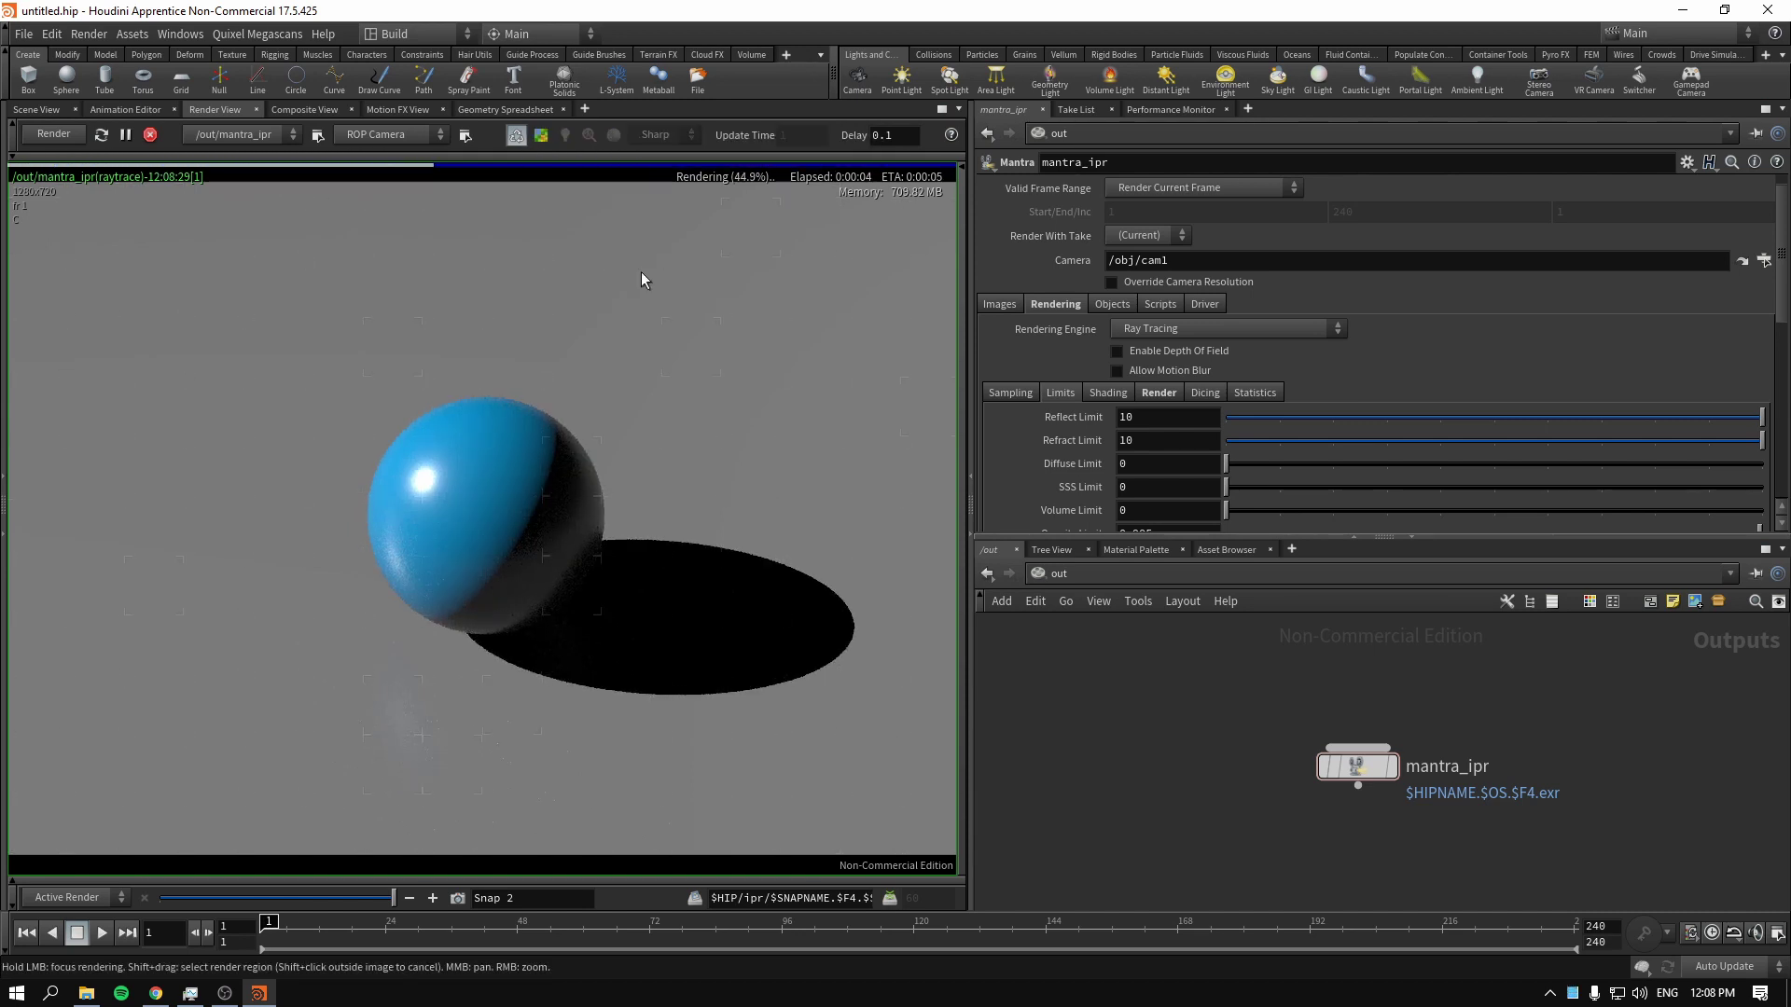
left_click_drag(971, 509, 1080, 512)
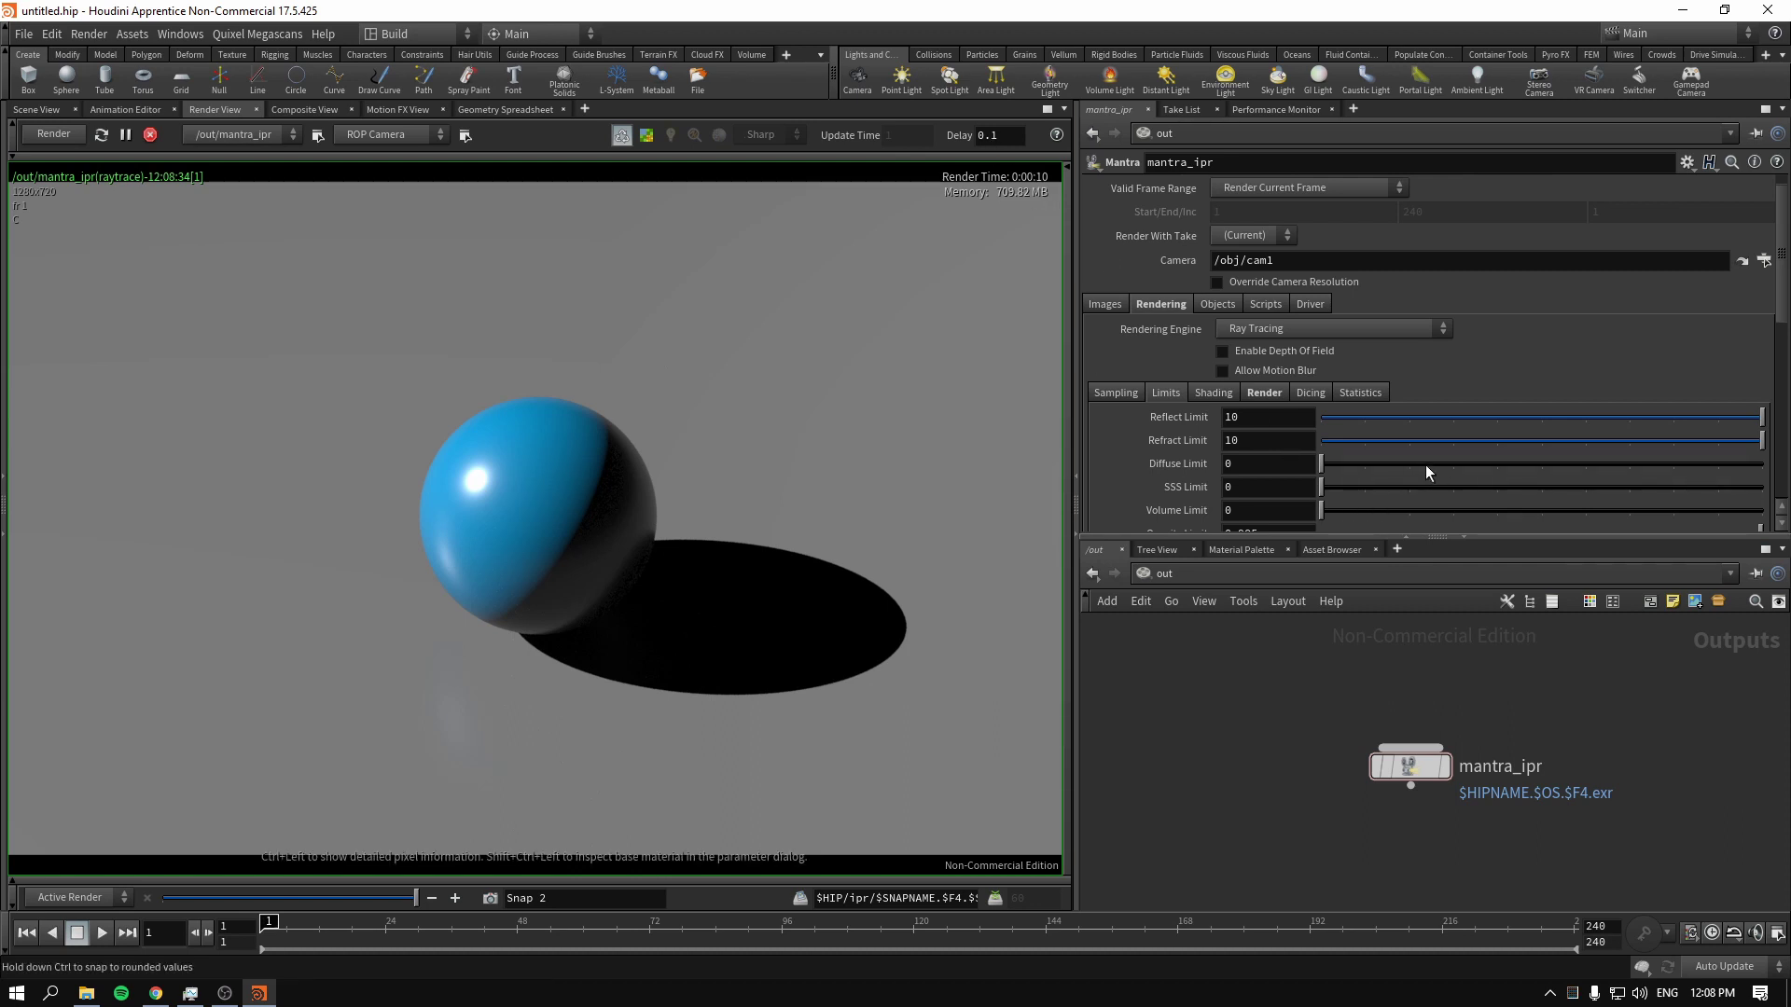
Try a Diffuse Limit of 3 on mantra_ipr and settle on a Diffuse Limit of 2
left_click_drag(1343, 465, 1452, 465)
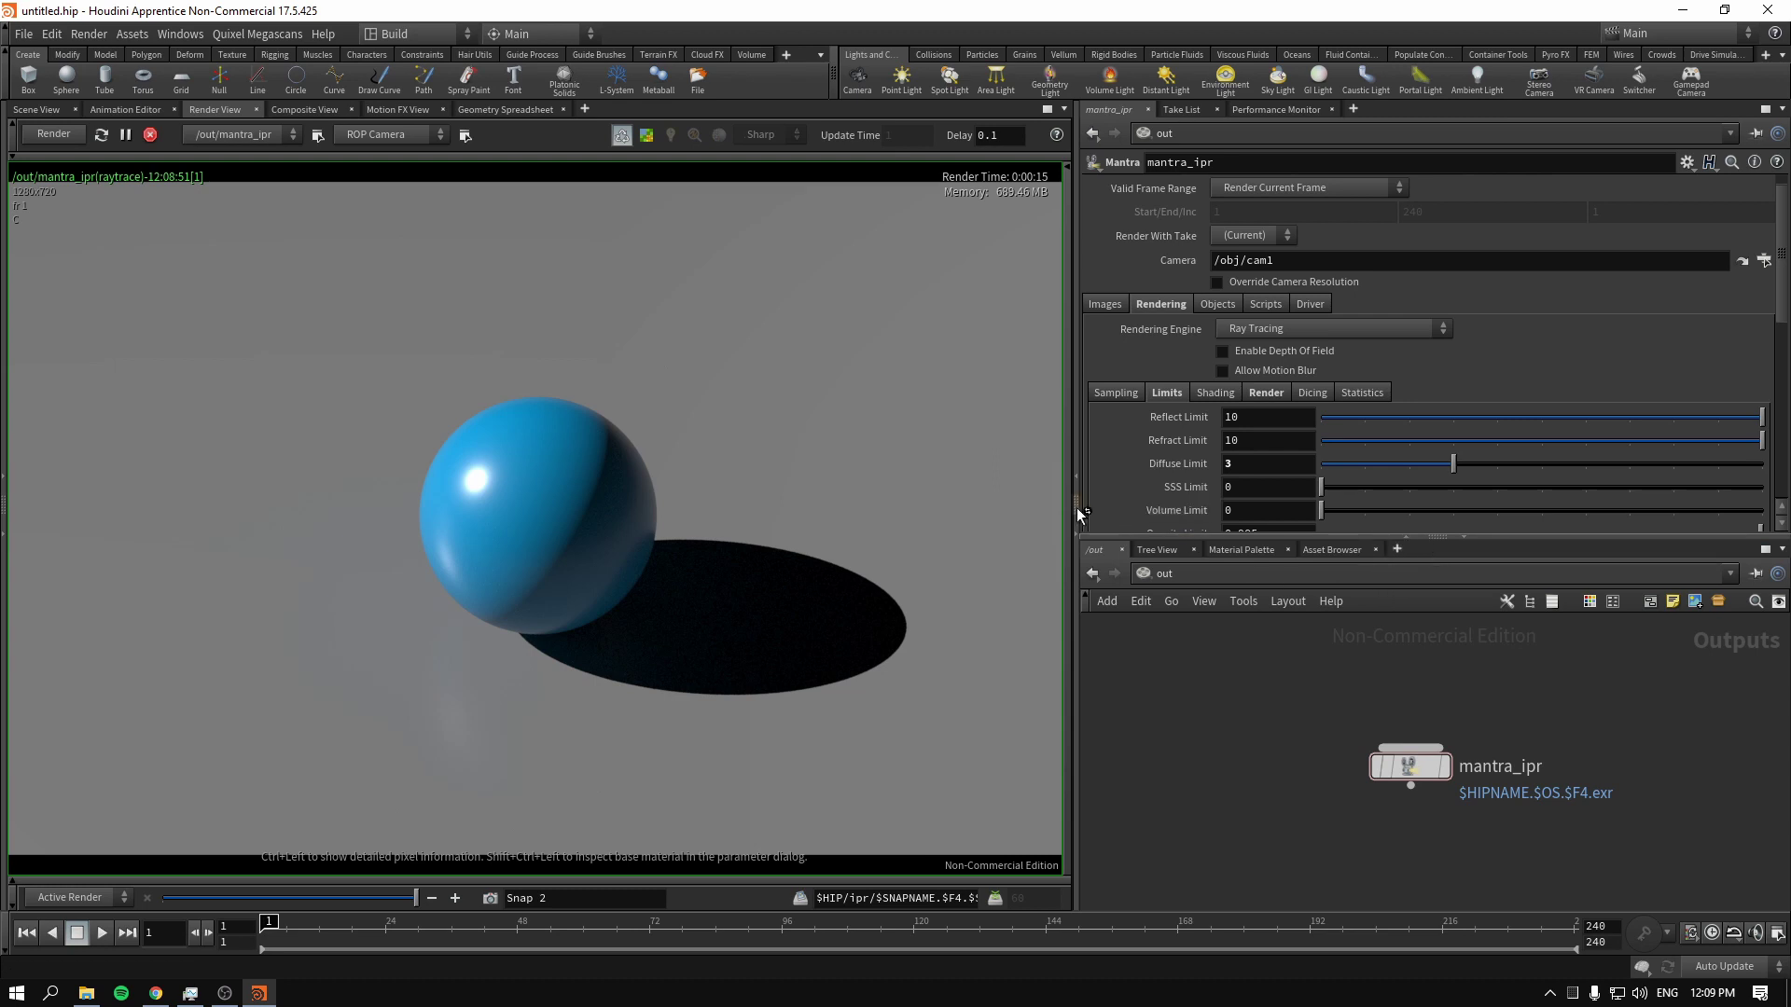
left_click_drag(1075, 504, 1012, 504)
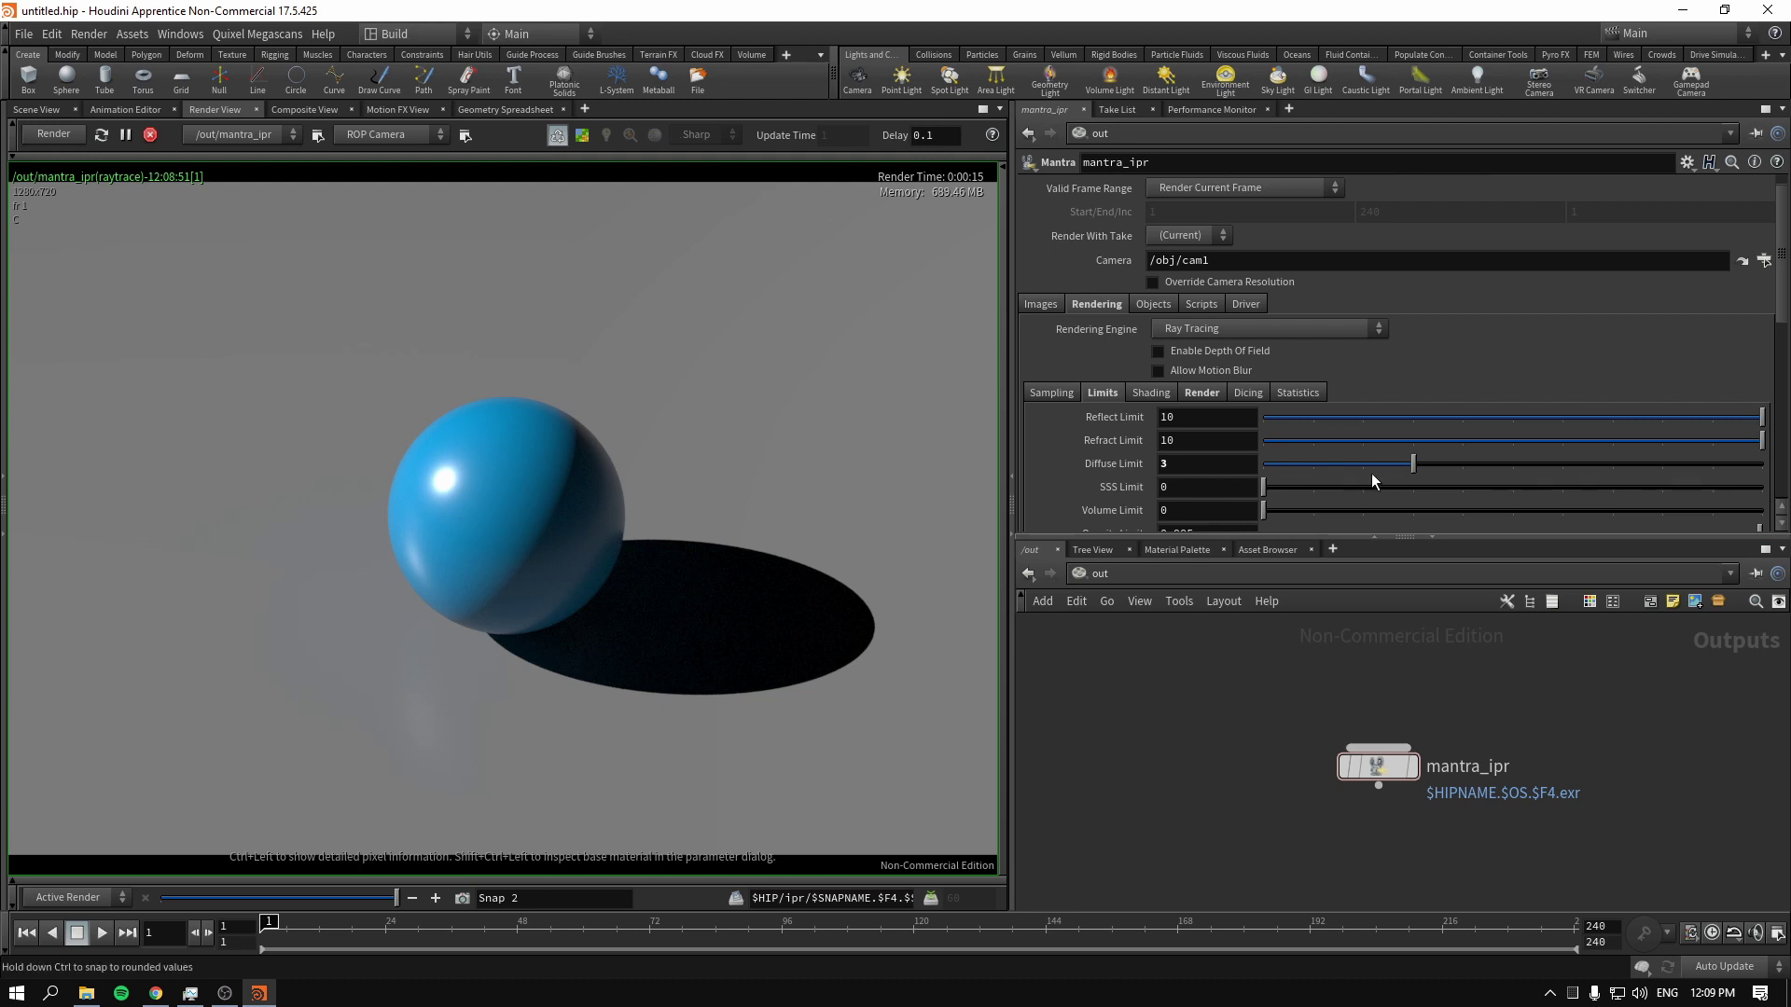
left_click_drag(1414, 463, 1365, 474)
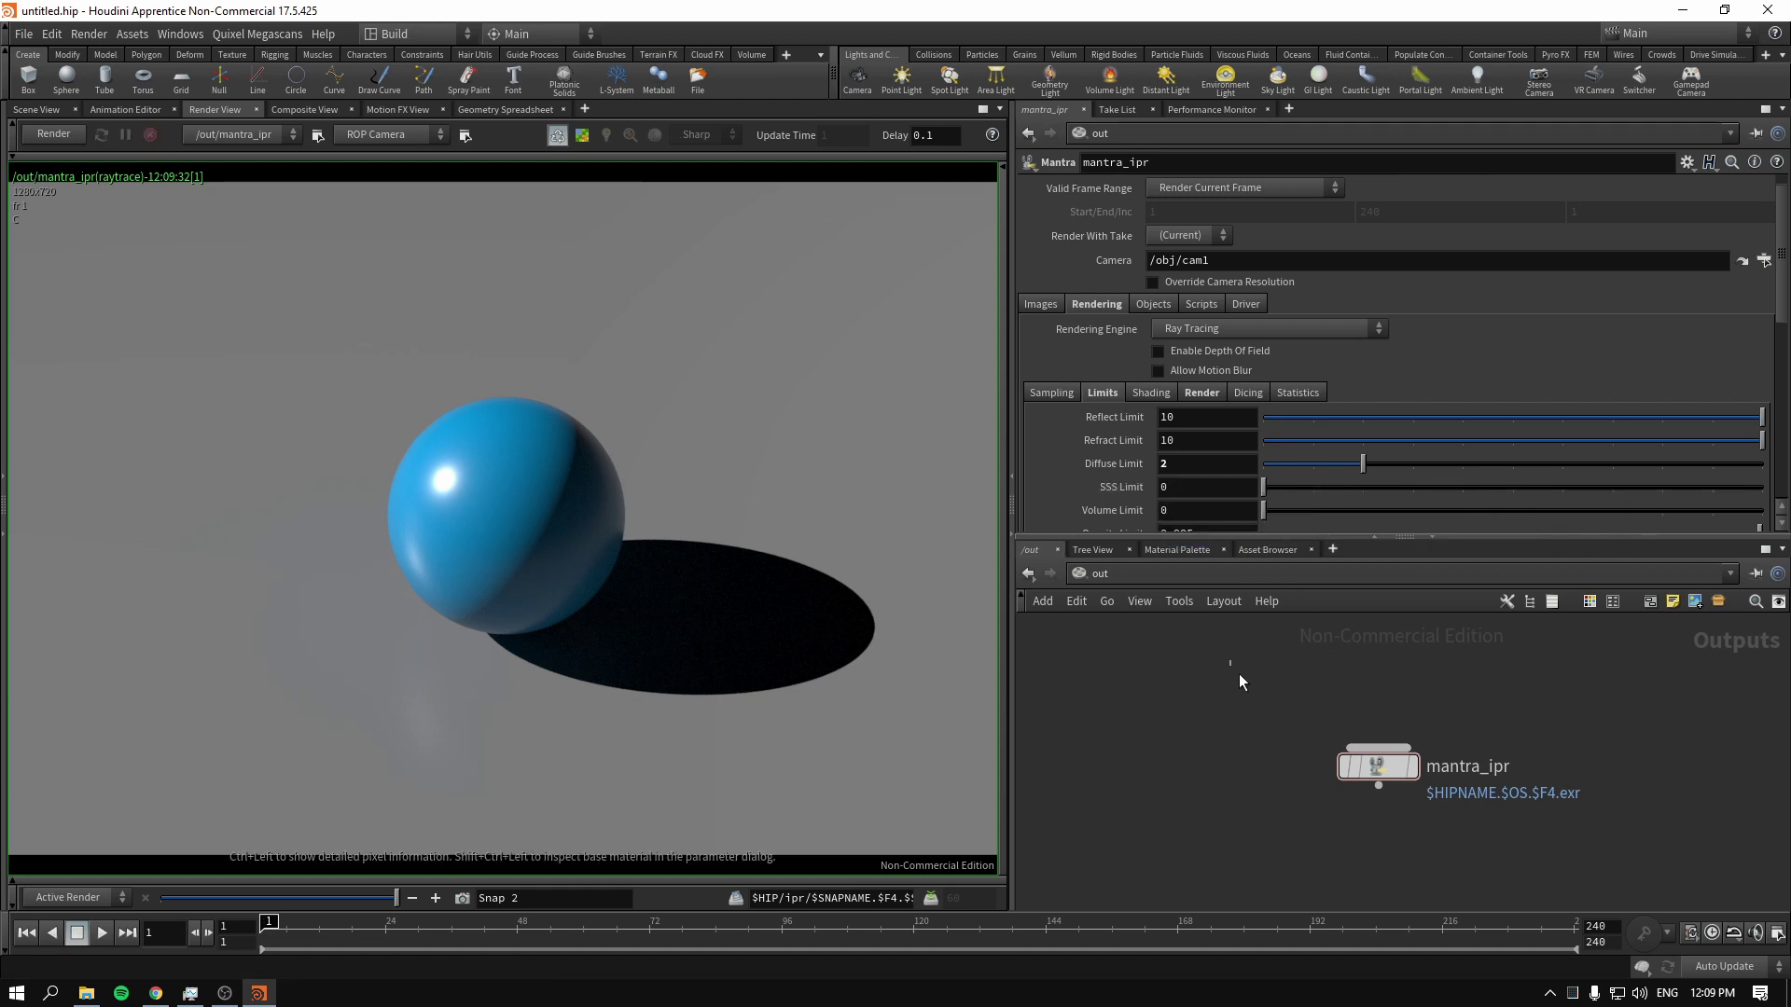
Show the 3D scene with the object network enlarged and delete the distant light
left_click(1093, 575)
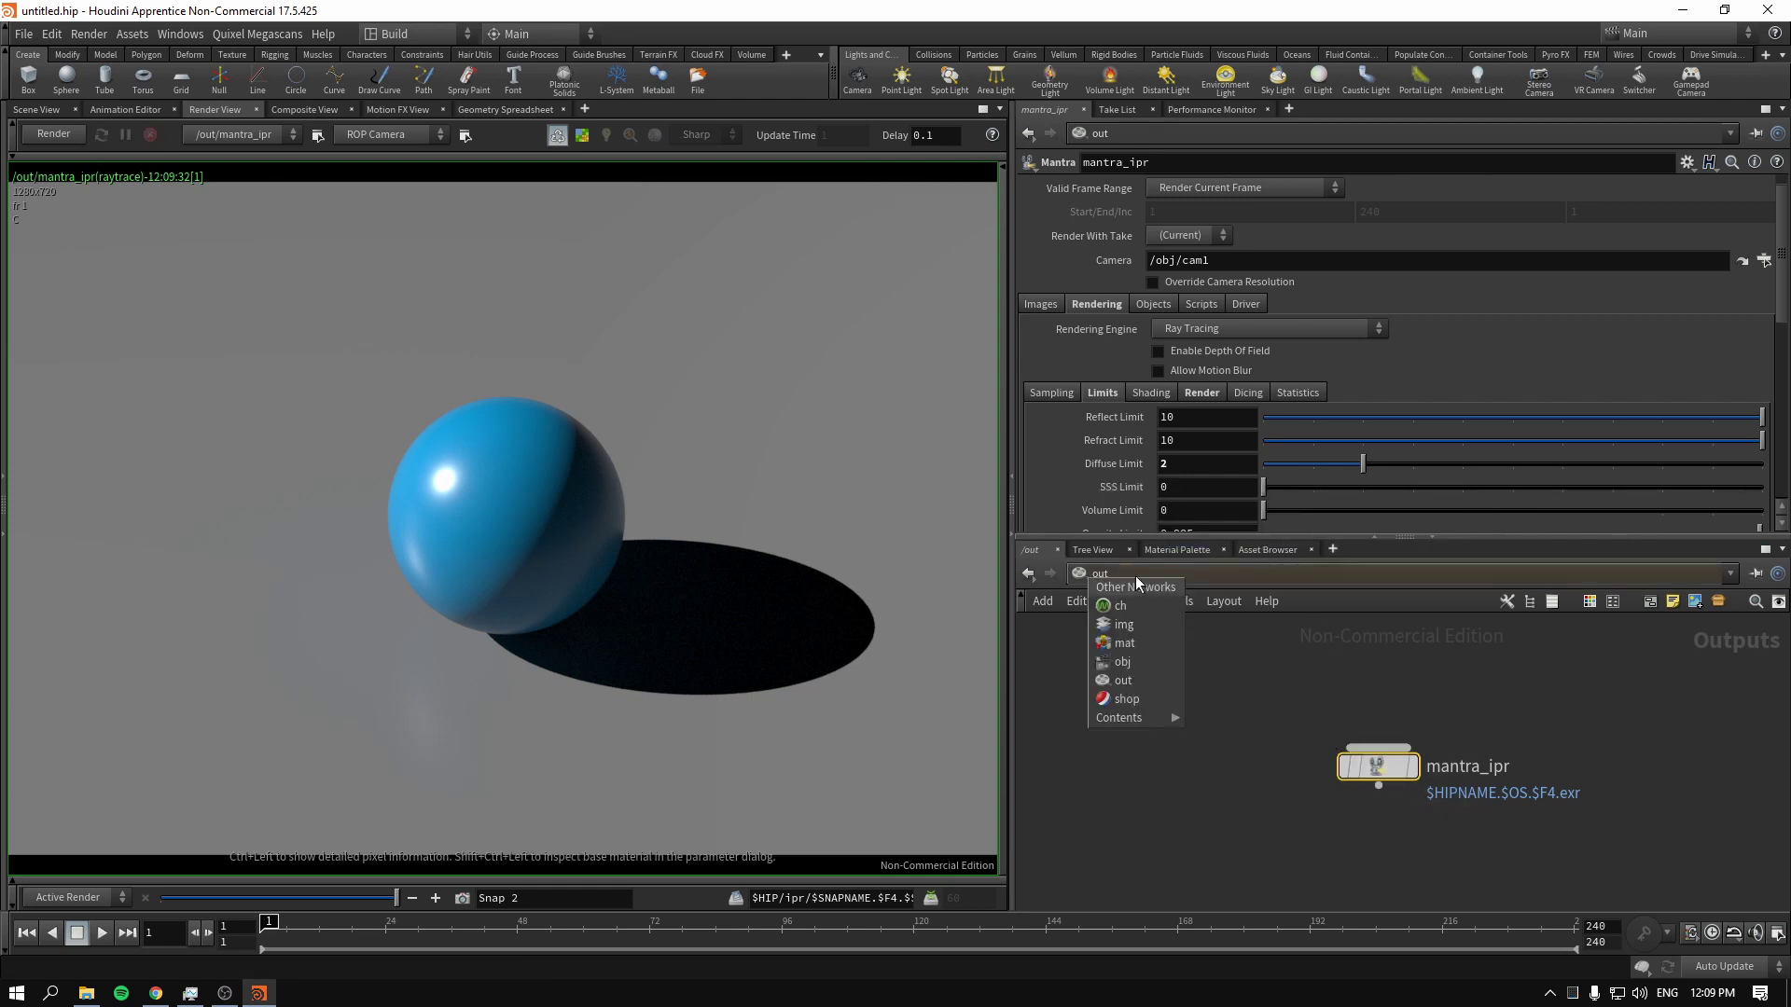
left_click(1278, 676)
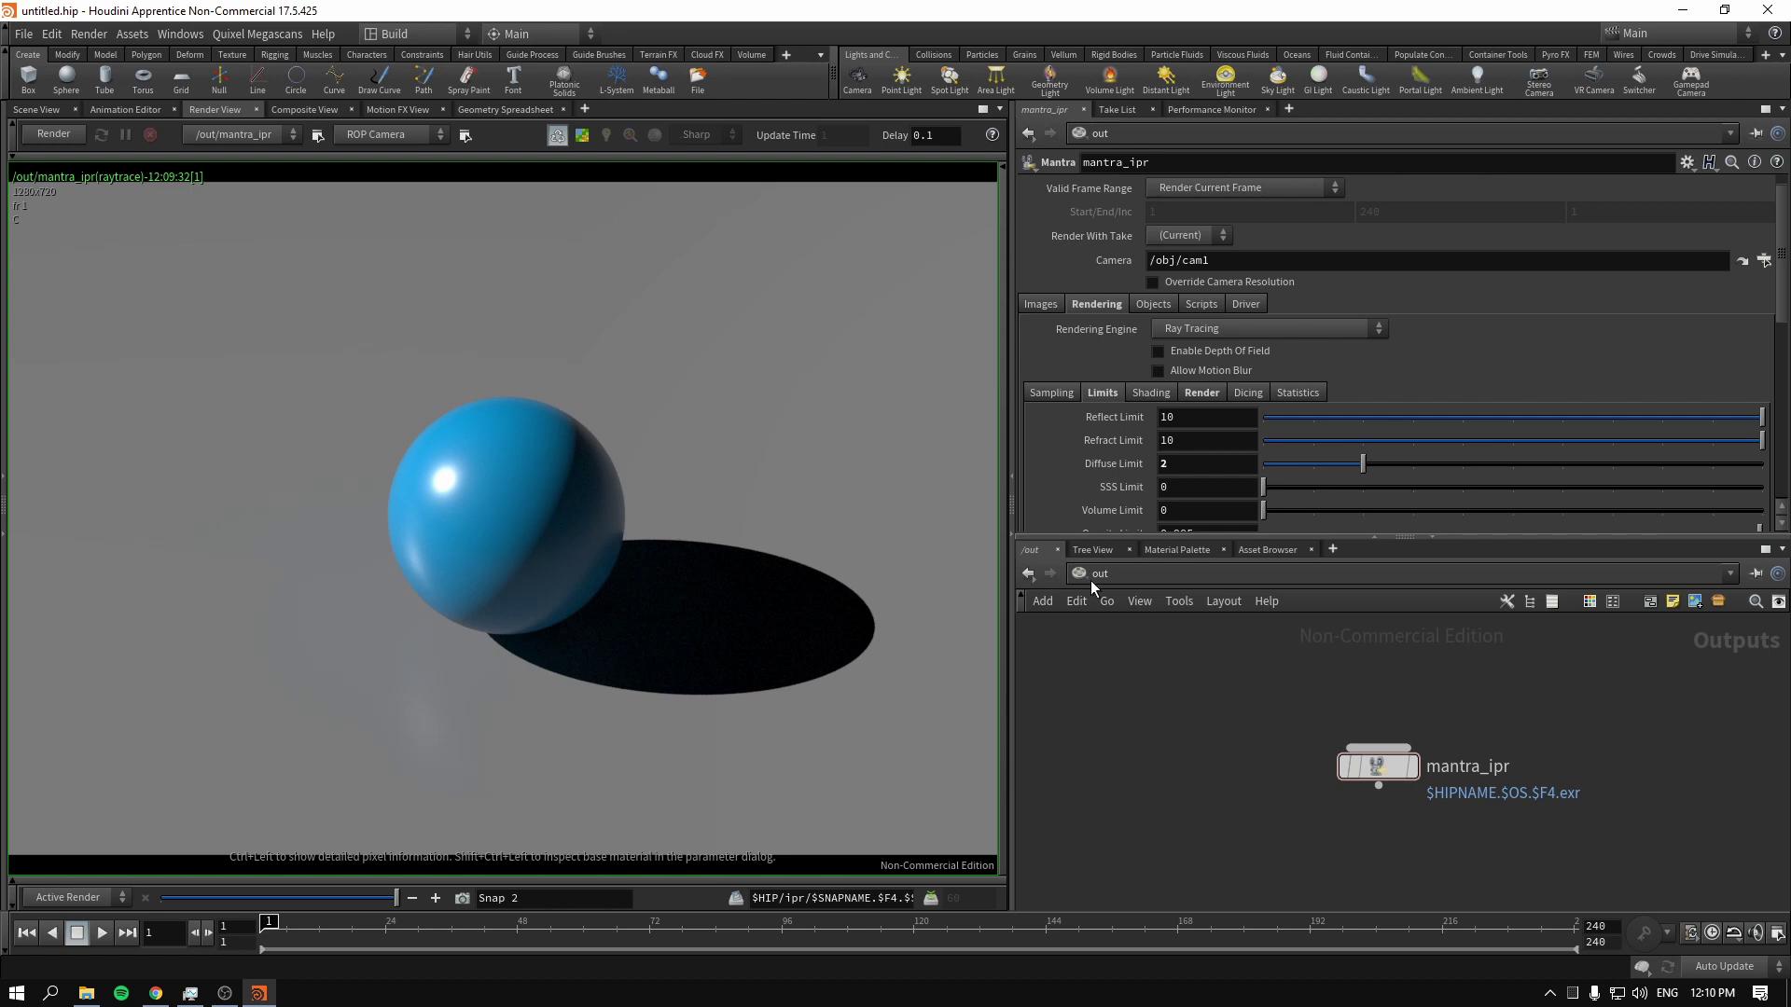
left_click(42, 109)
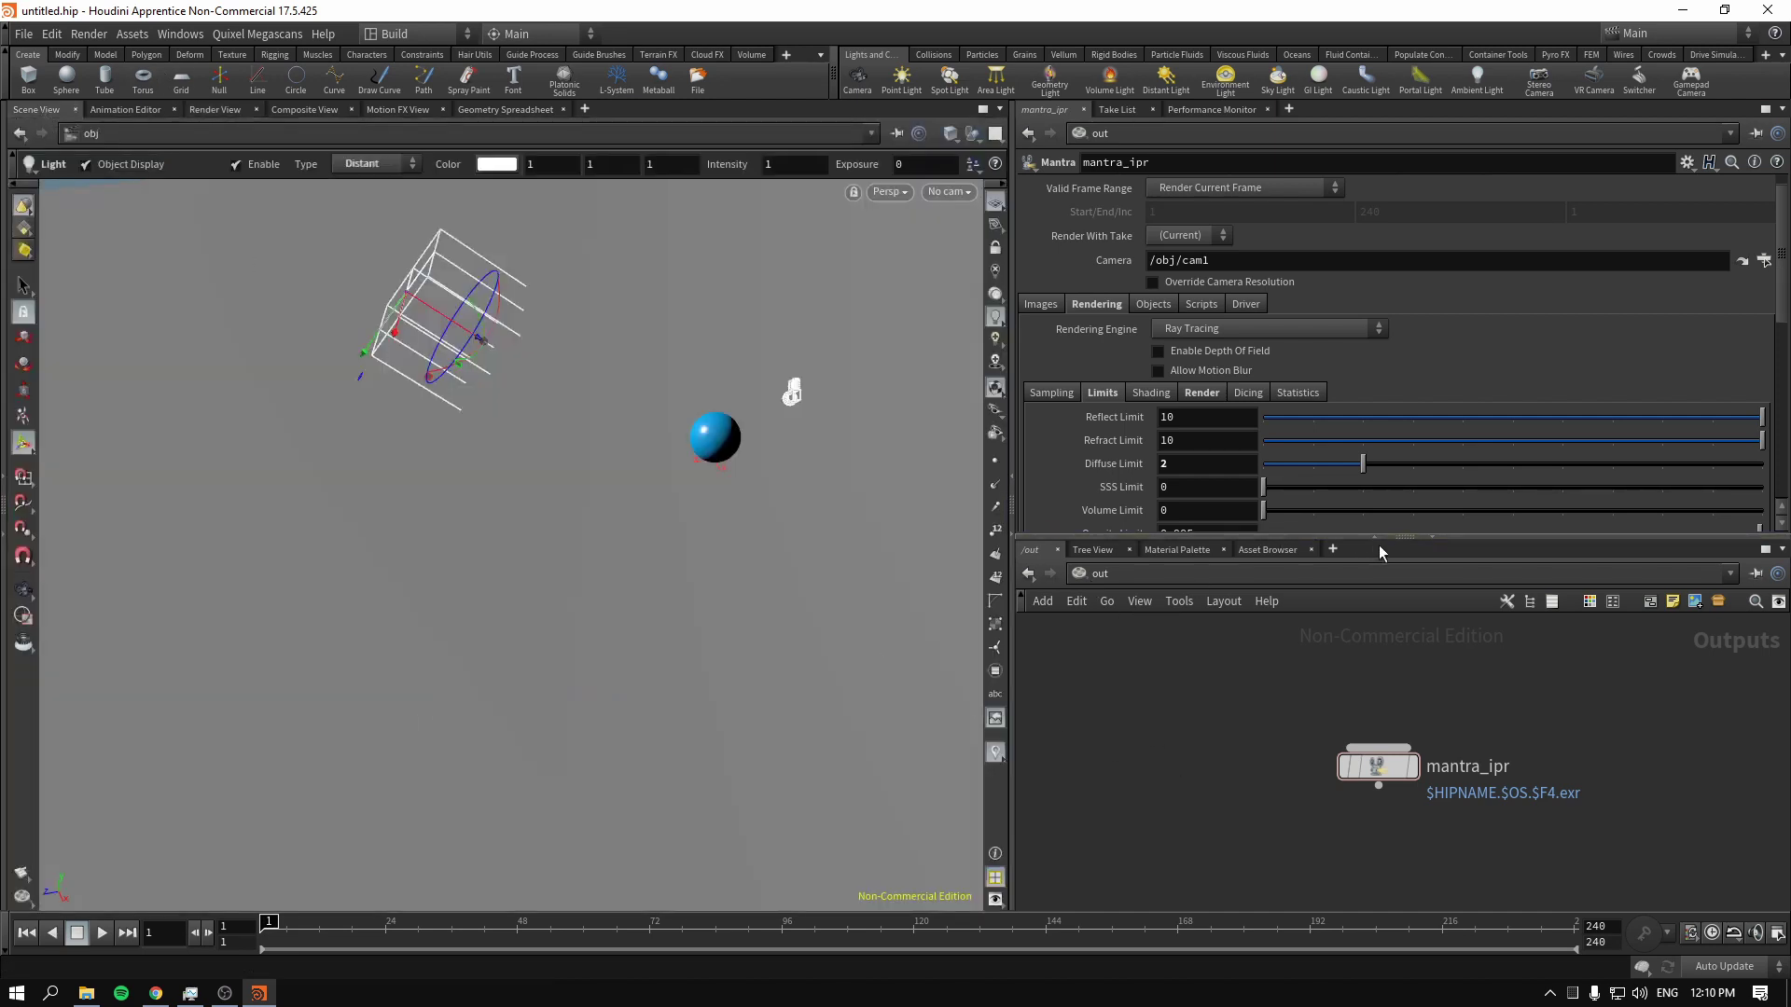
left_click_drag(1411, 538, 1424, 425)
left_click(1101, 463)
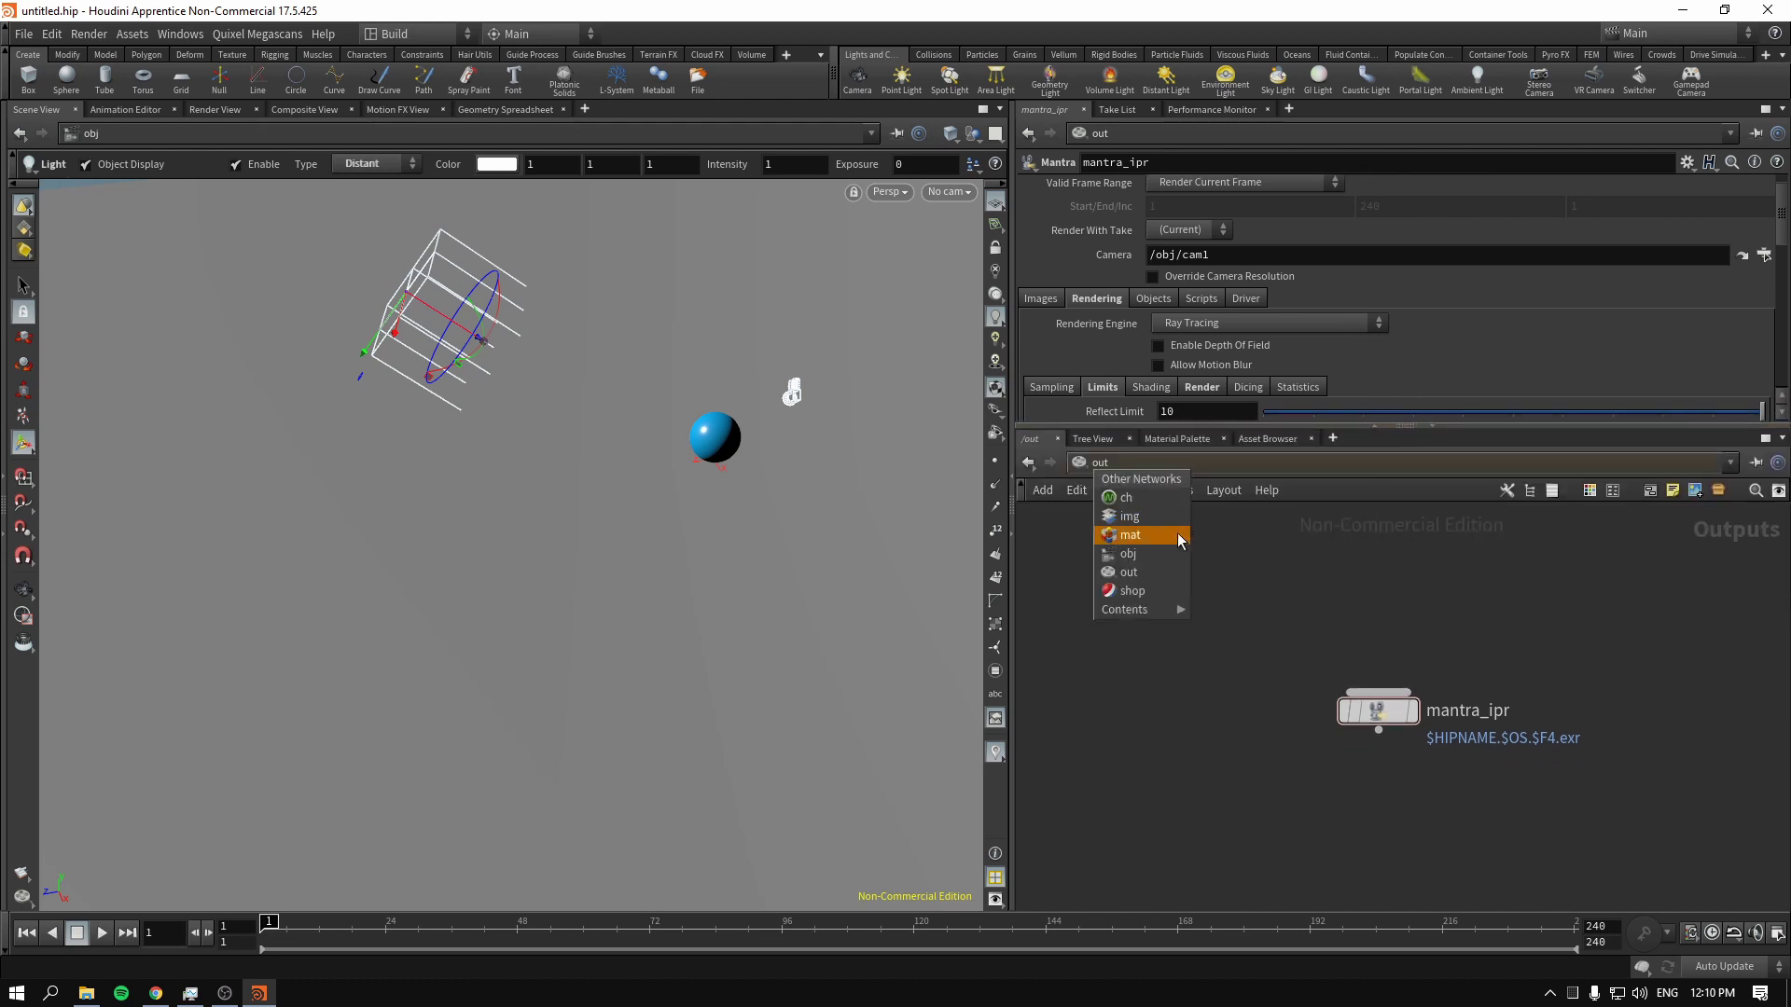
left_click(1161, 554)
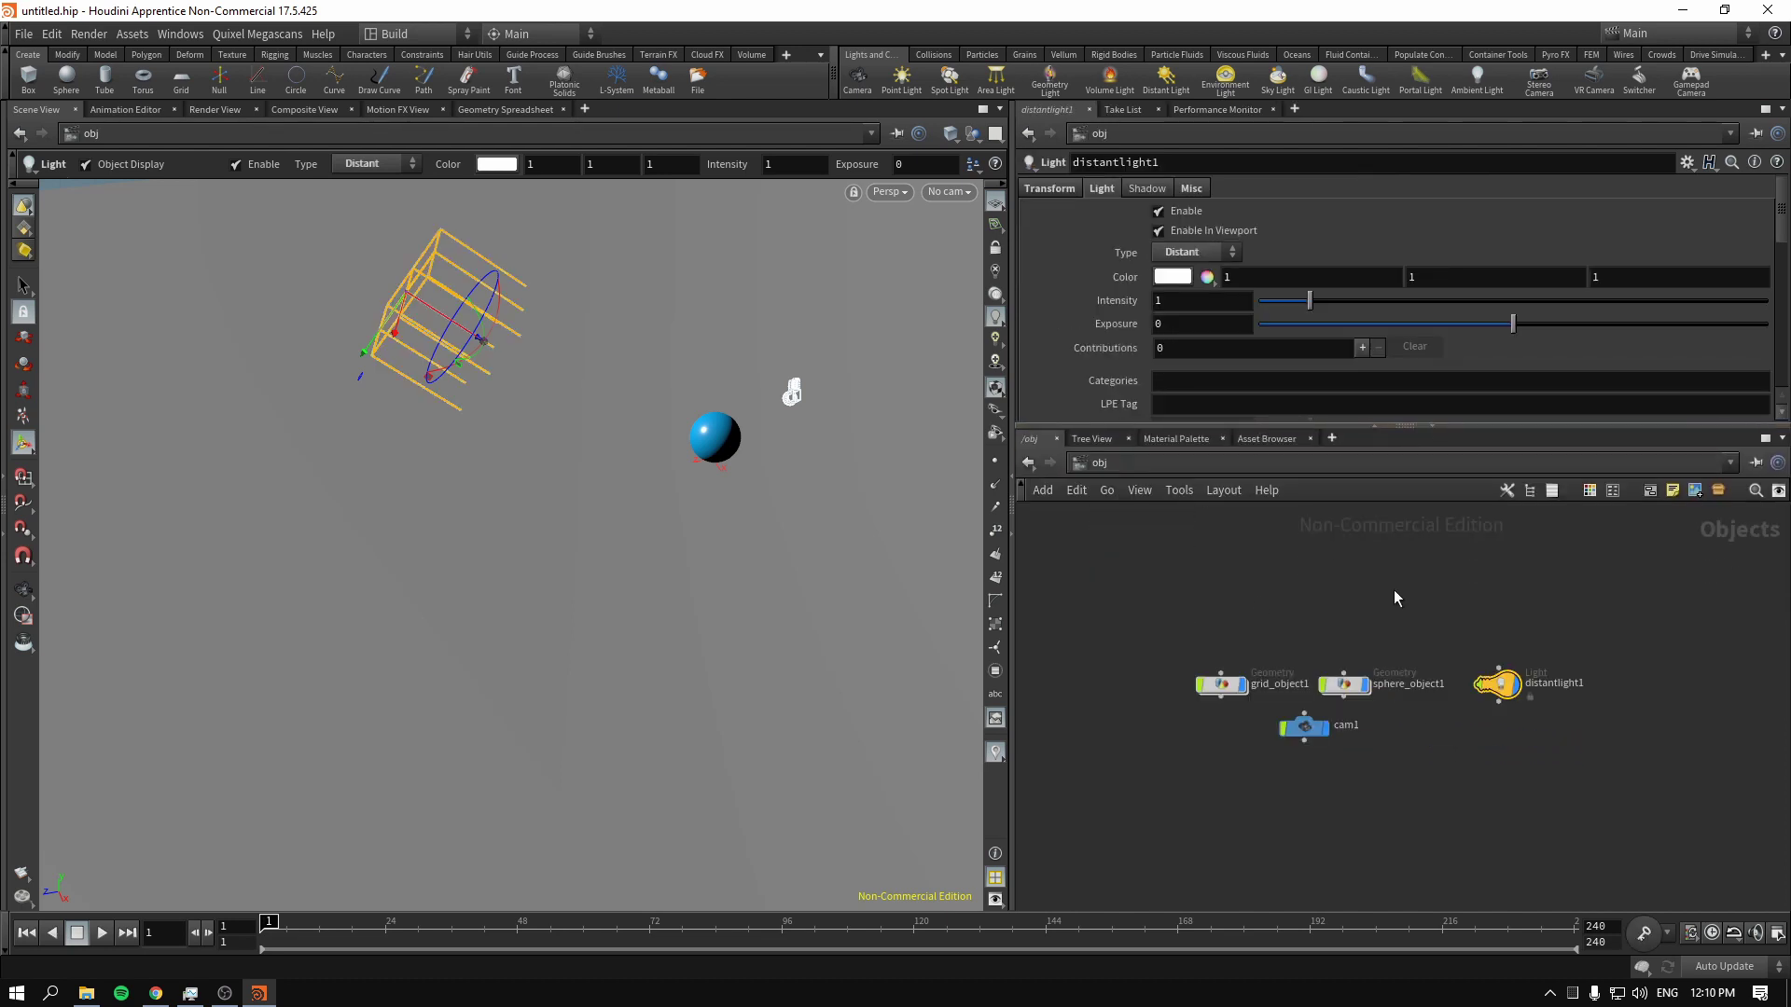
left_click_drag(1436, 582, 1619, 731)
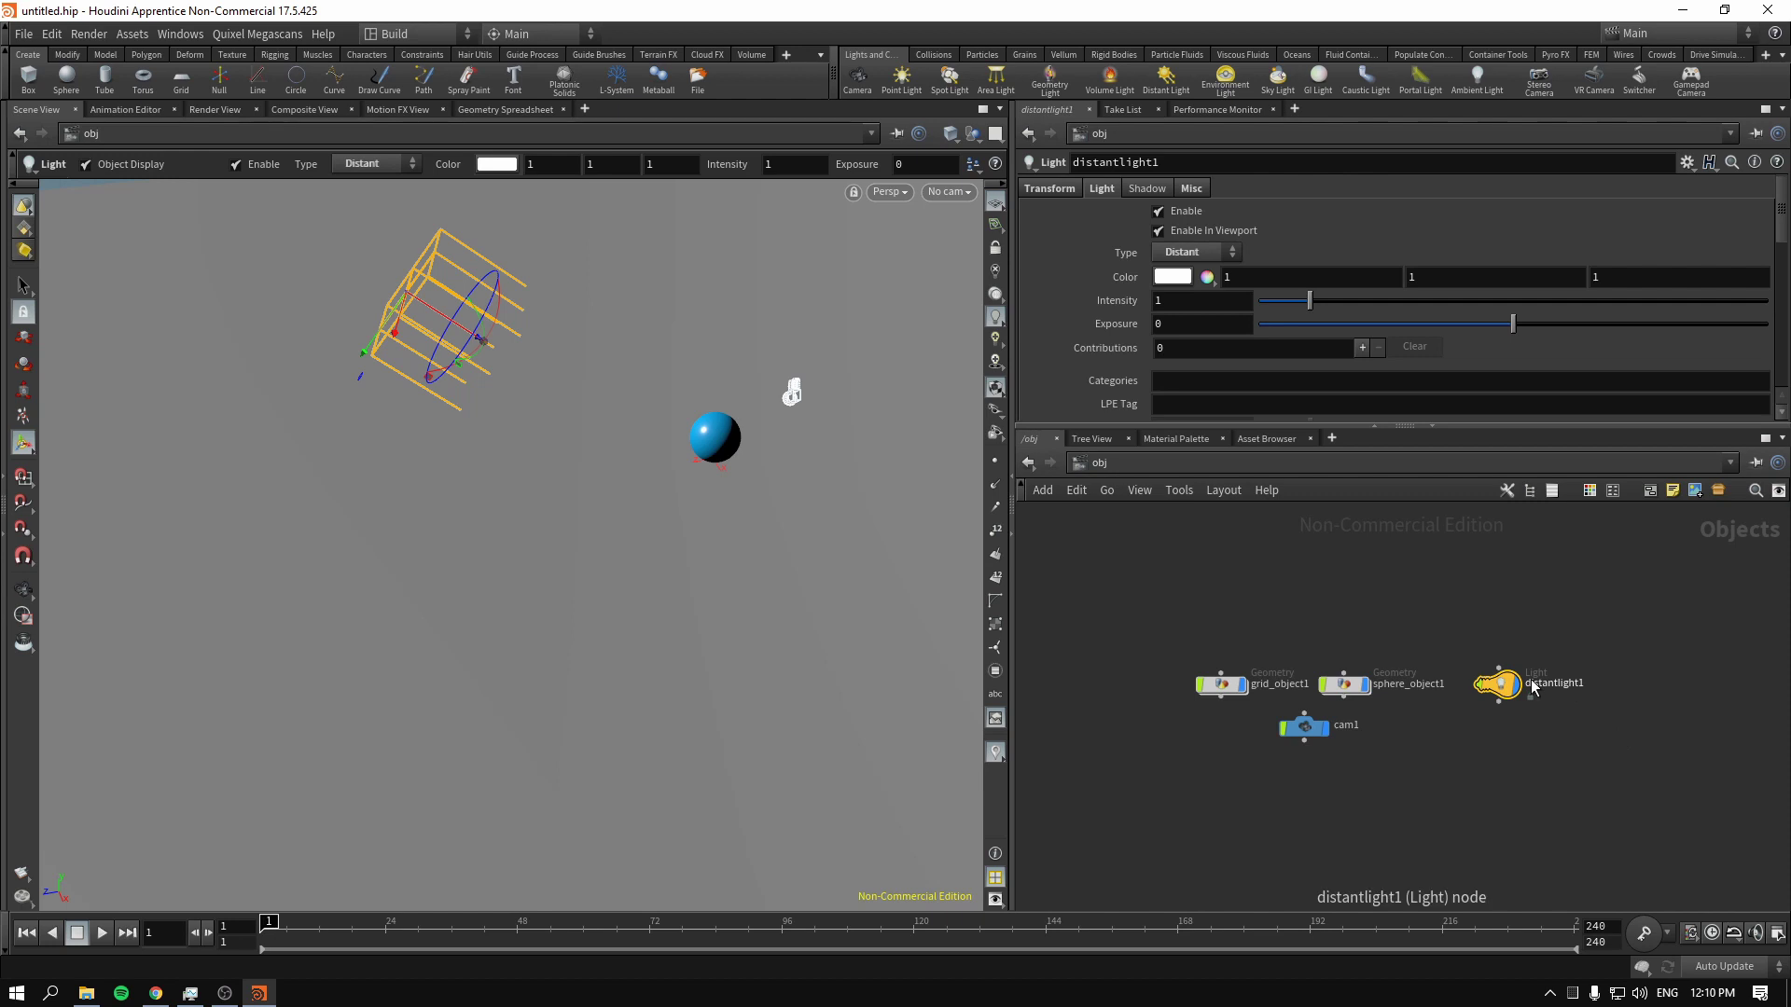
key("Delete")
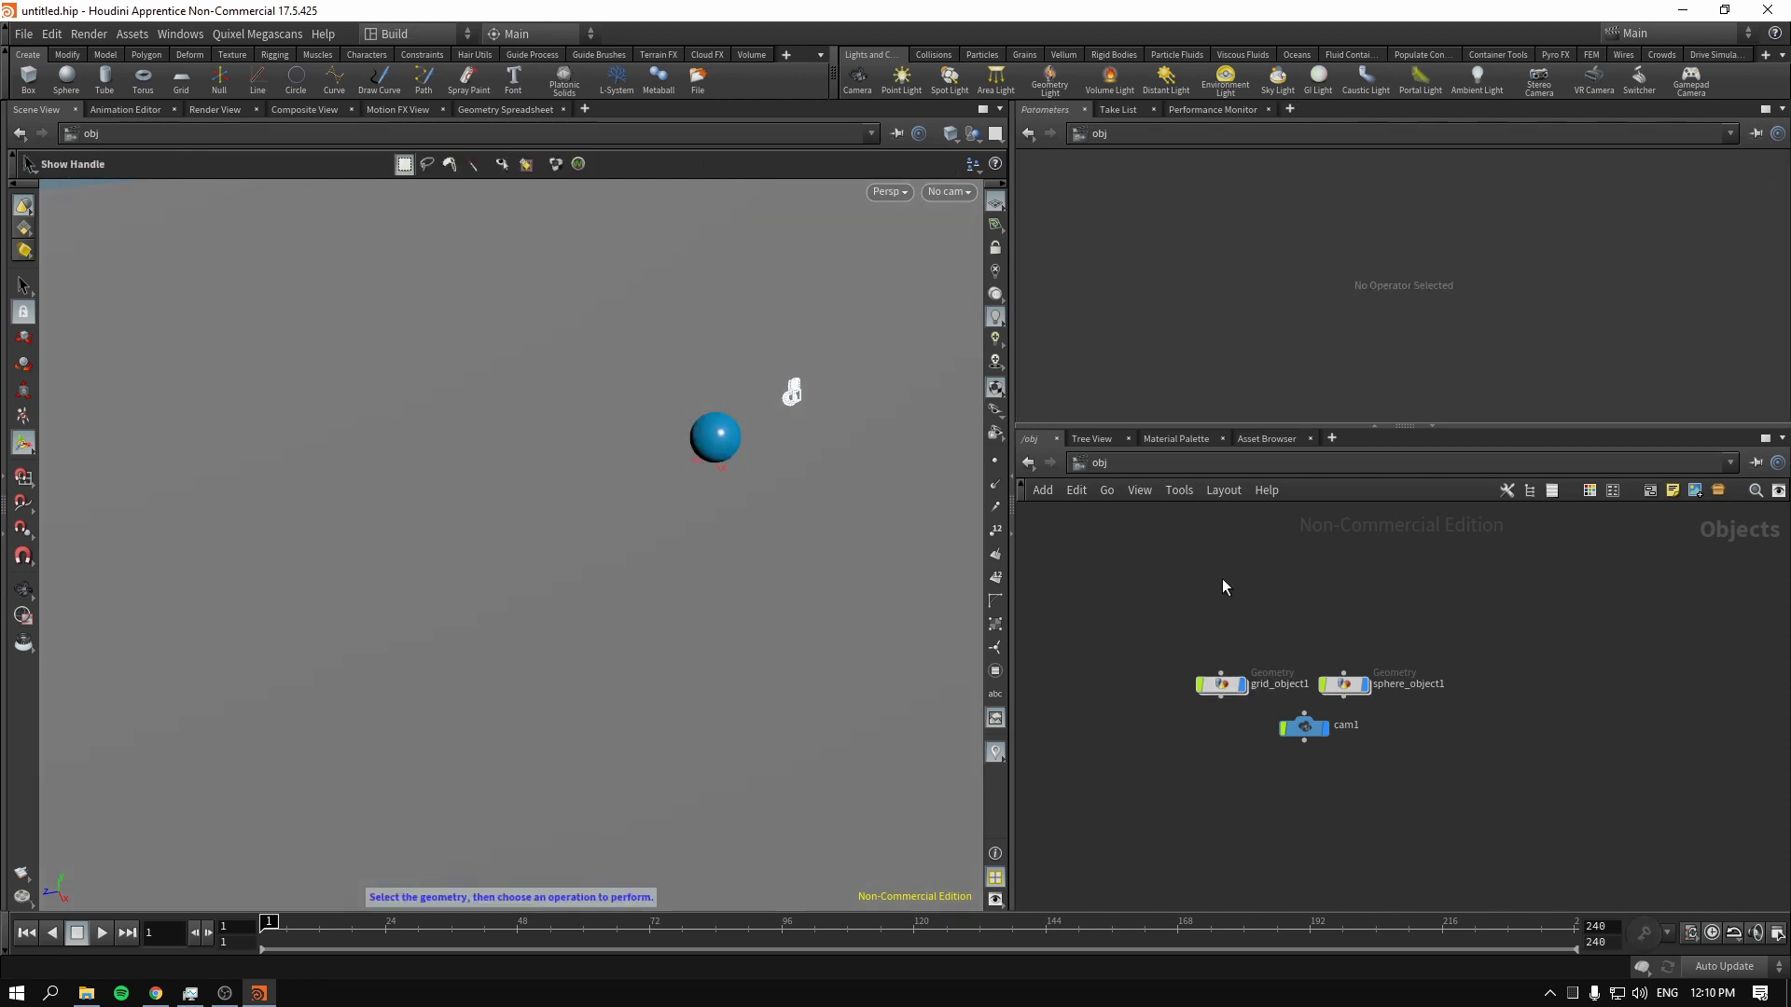
Add a Sky Light to the scene, with its sun and environment lights, and view it around the sphere
key("h")
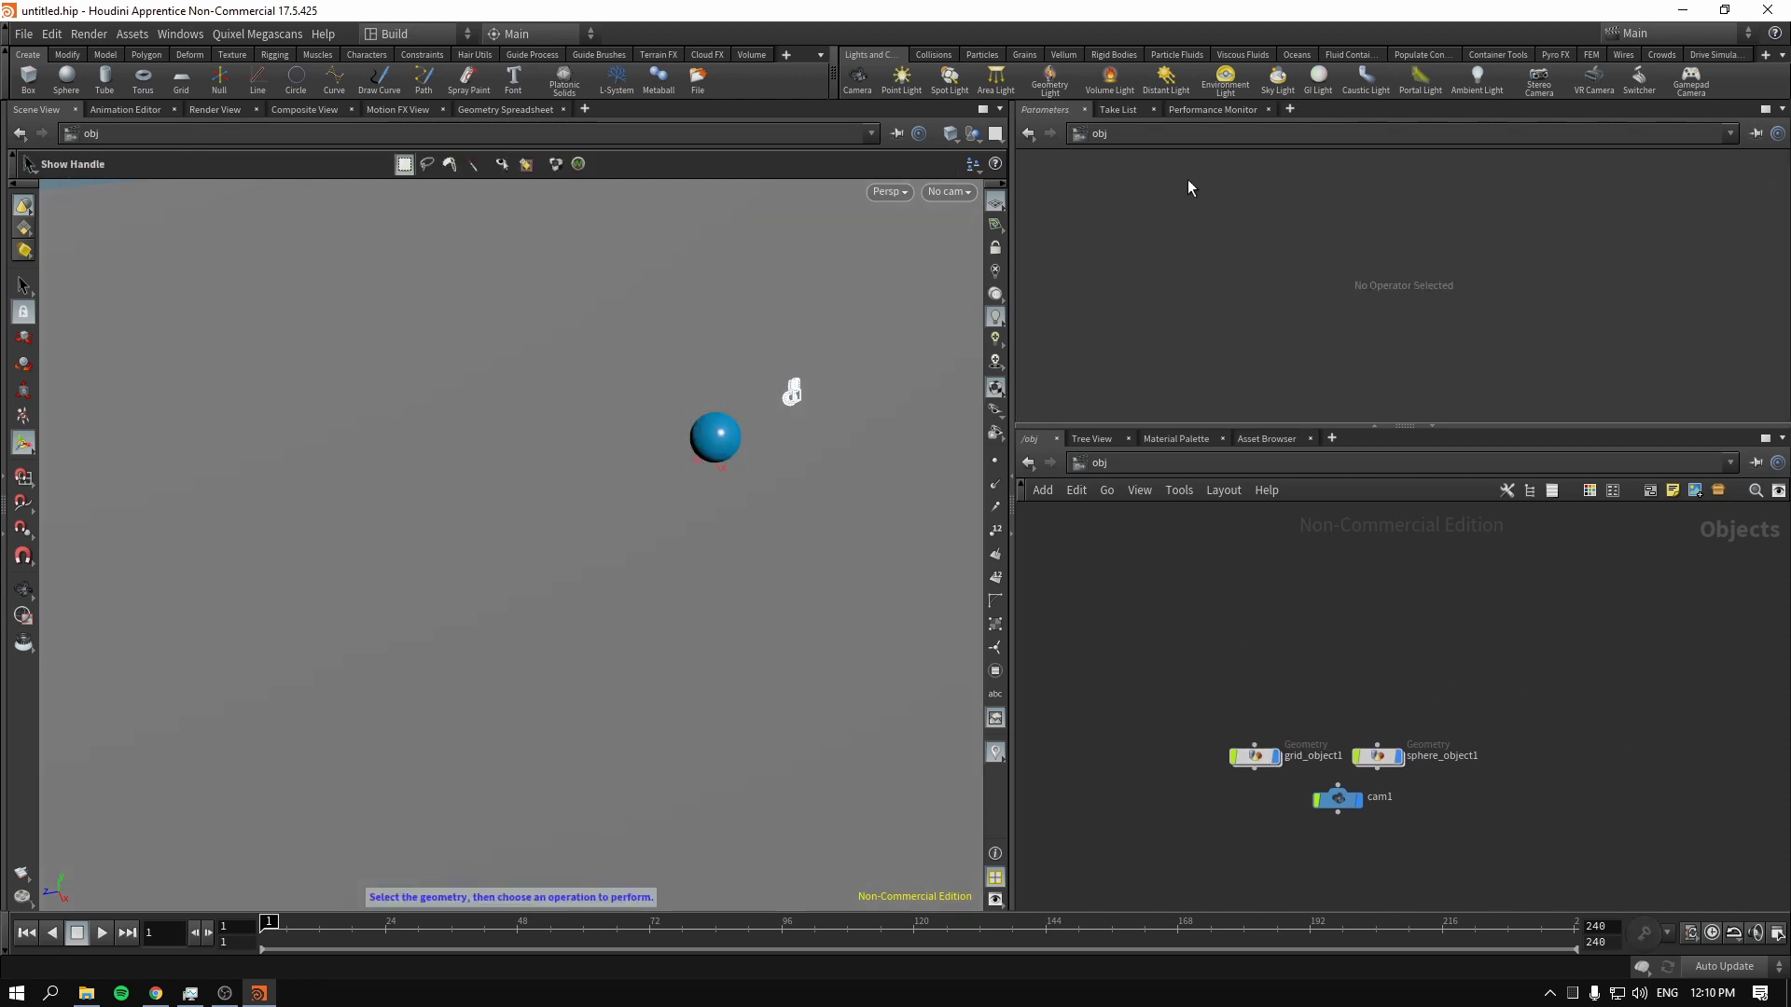
left_click(1280, 80)
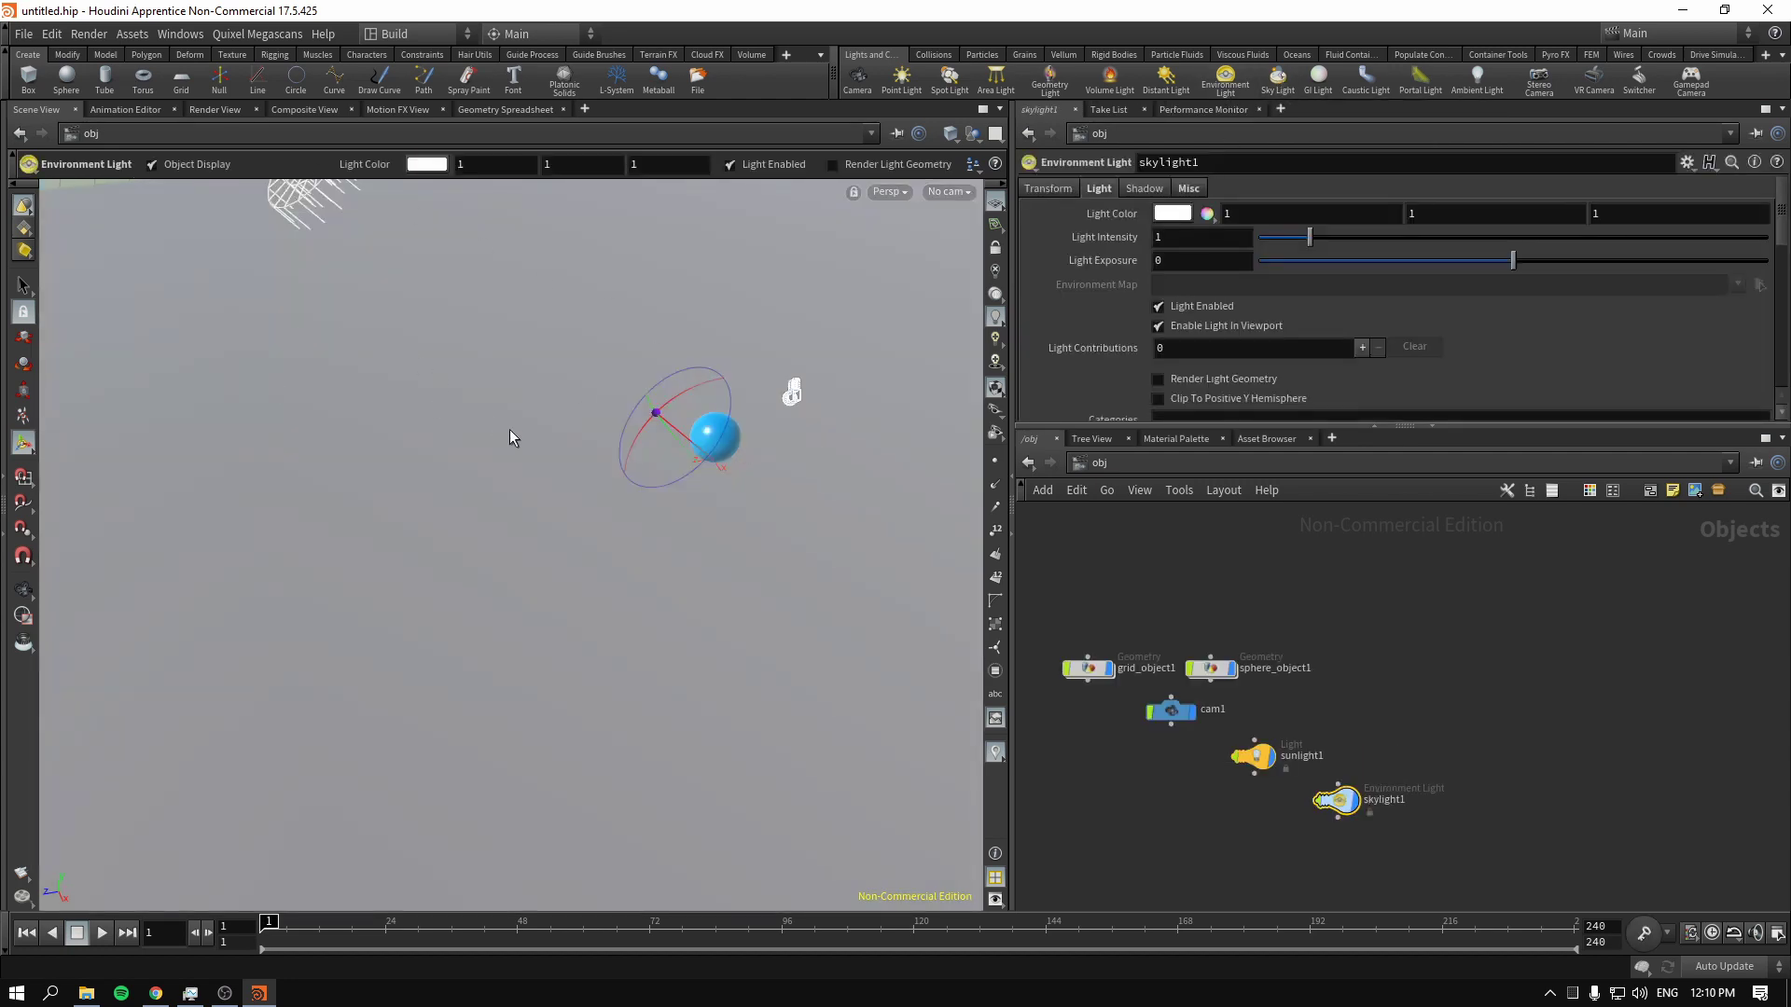
key("Escape")
left_click_drag(652, 416, 663, 531)
key("Return")
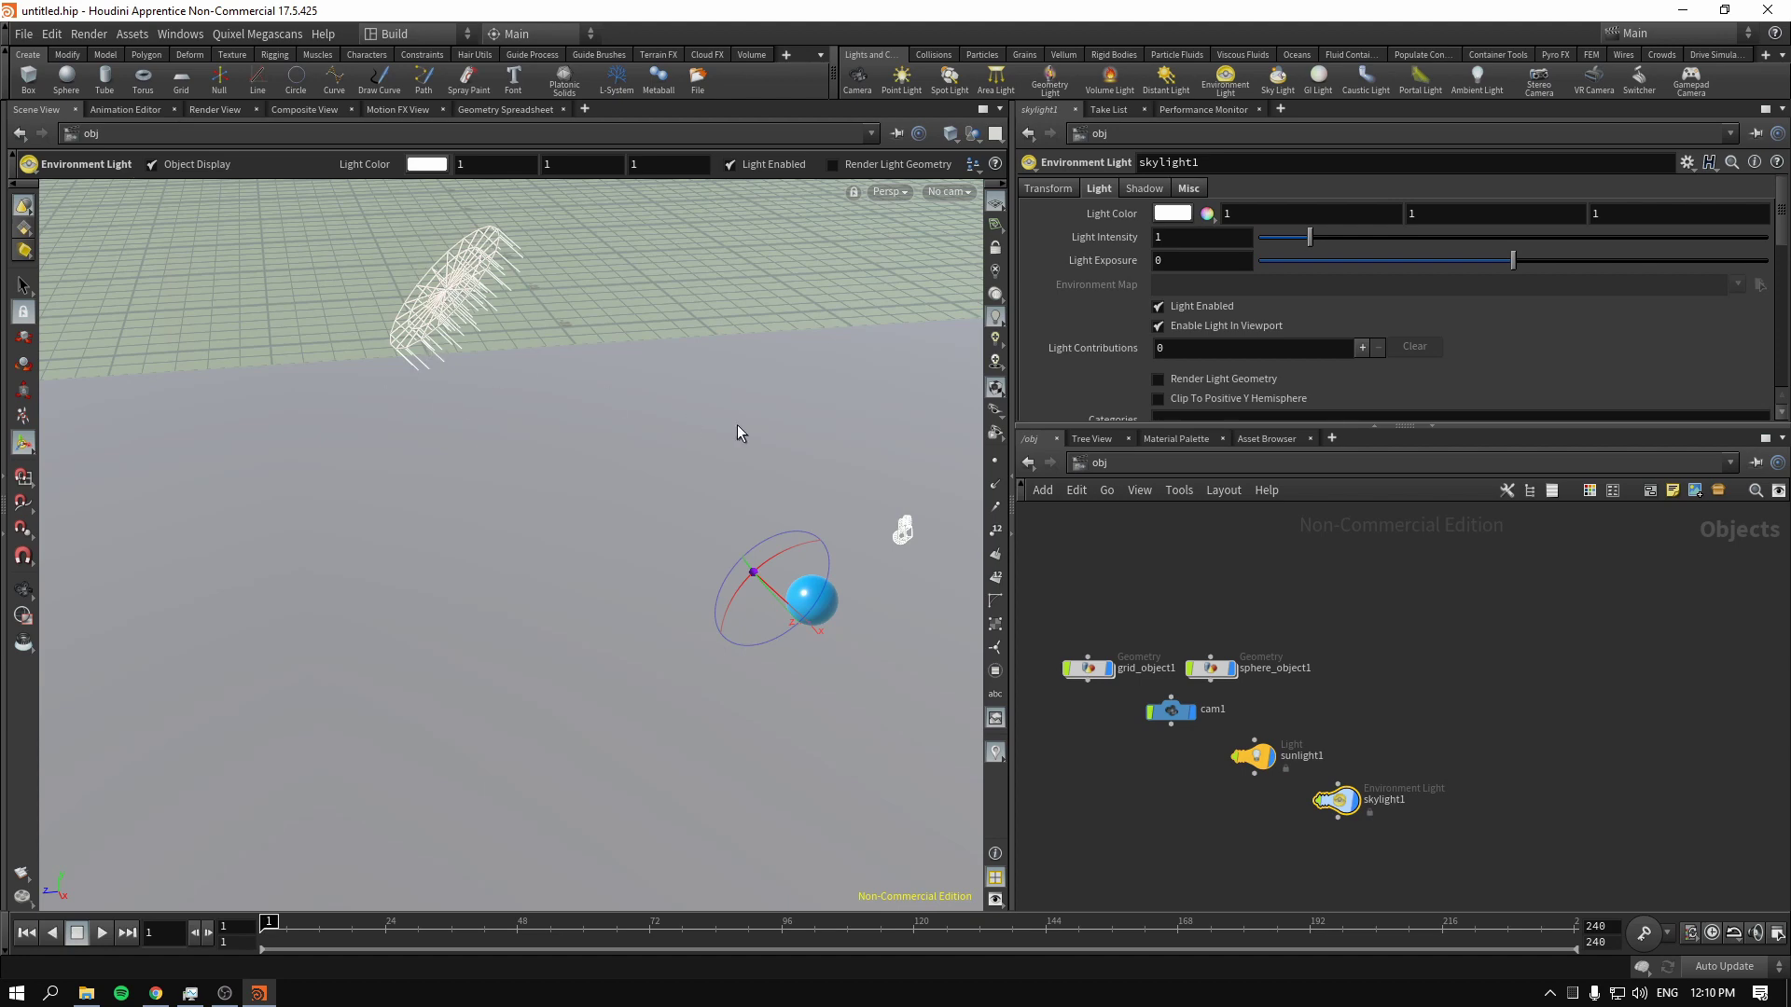
key("Escape")
scroll(792, 641, "up", 2)
key("Return")
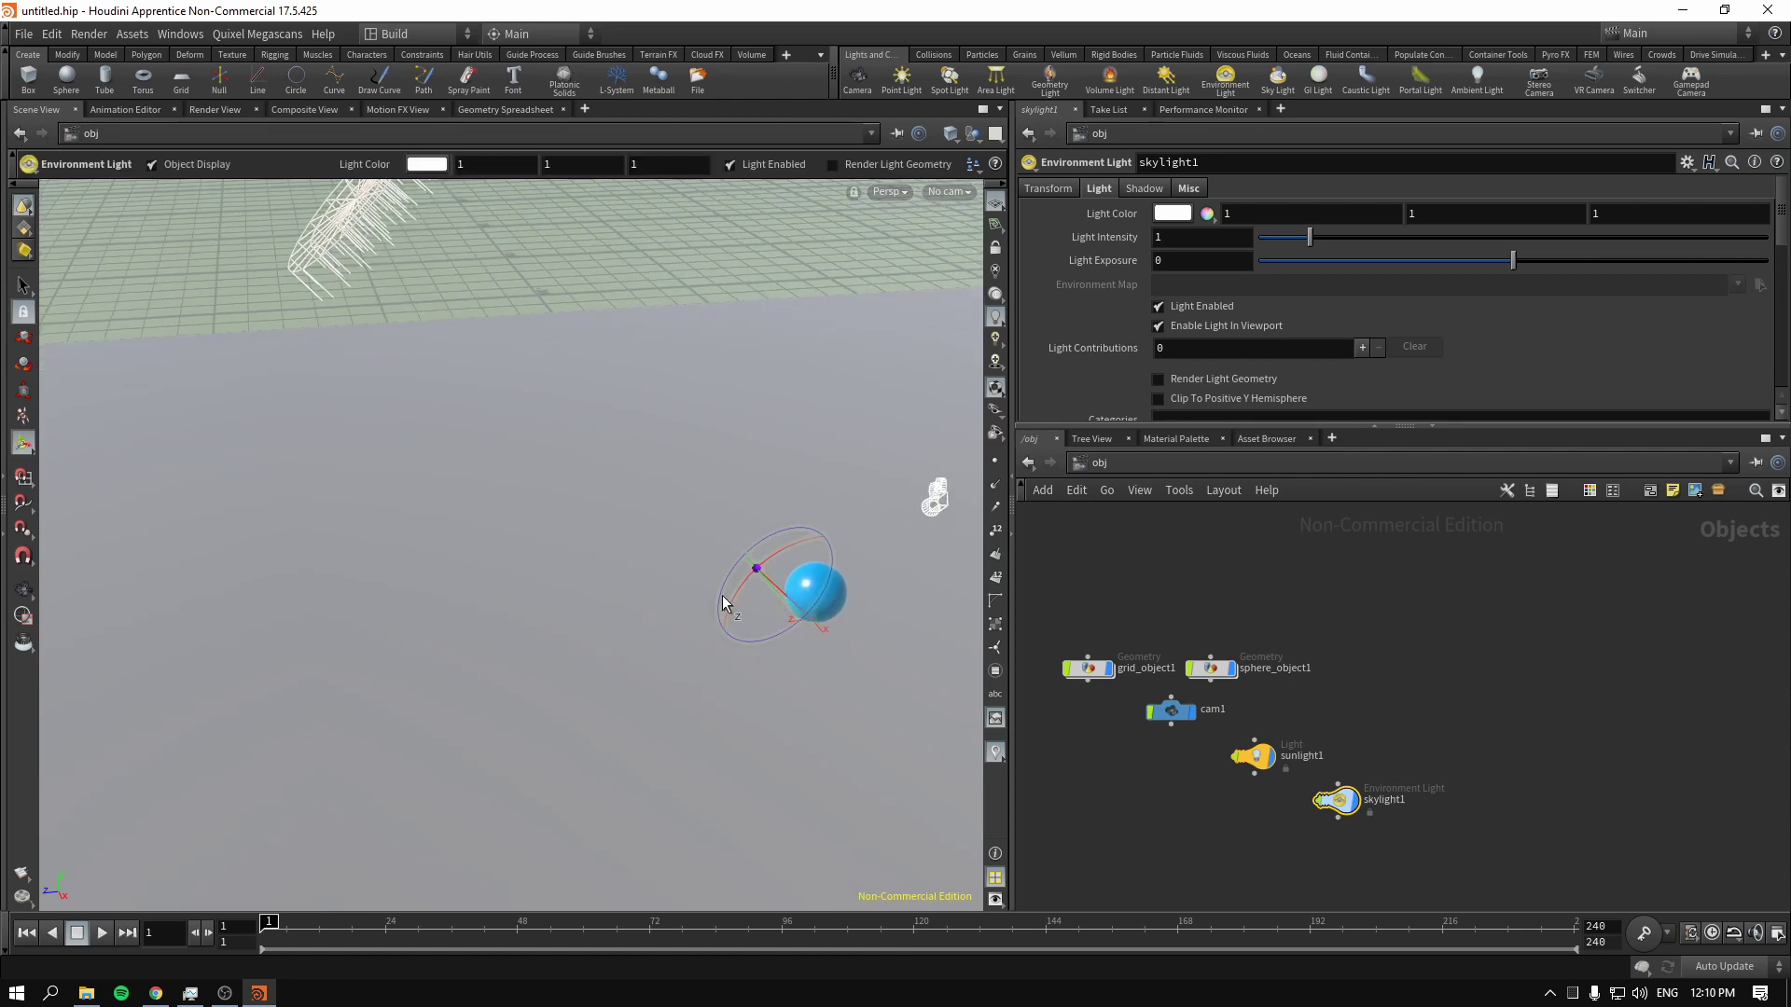
Look through cam1 and stack the sunlight1 and skylight1 nodes one above the other, away from the geometry and camera nodes
left_click(948, 191)
left_click(993, 279)
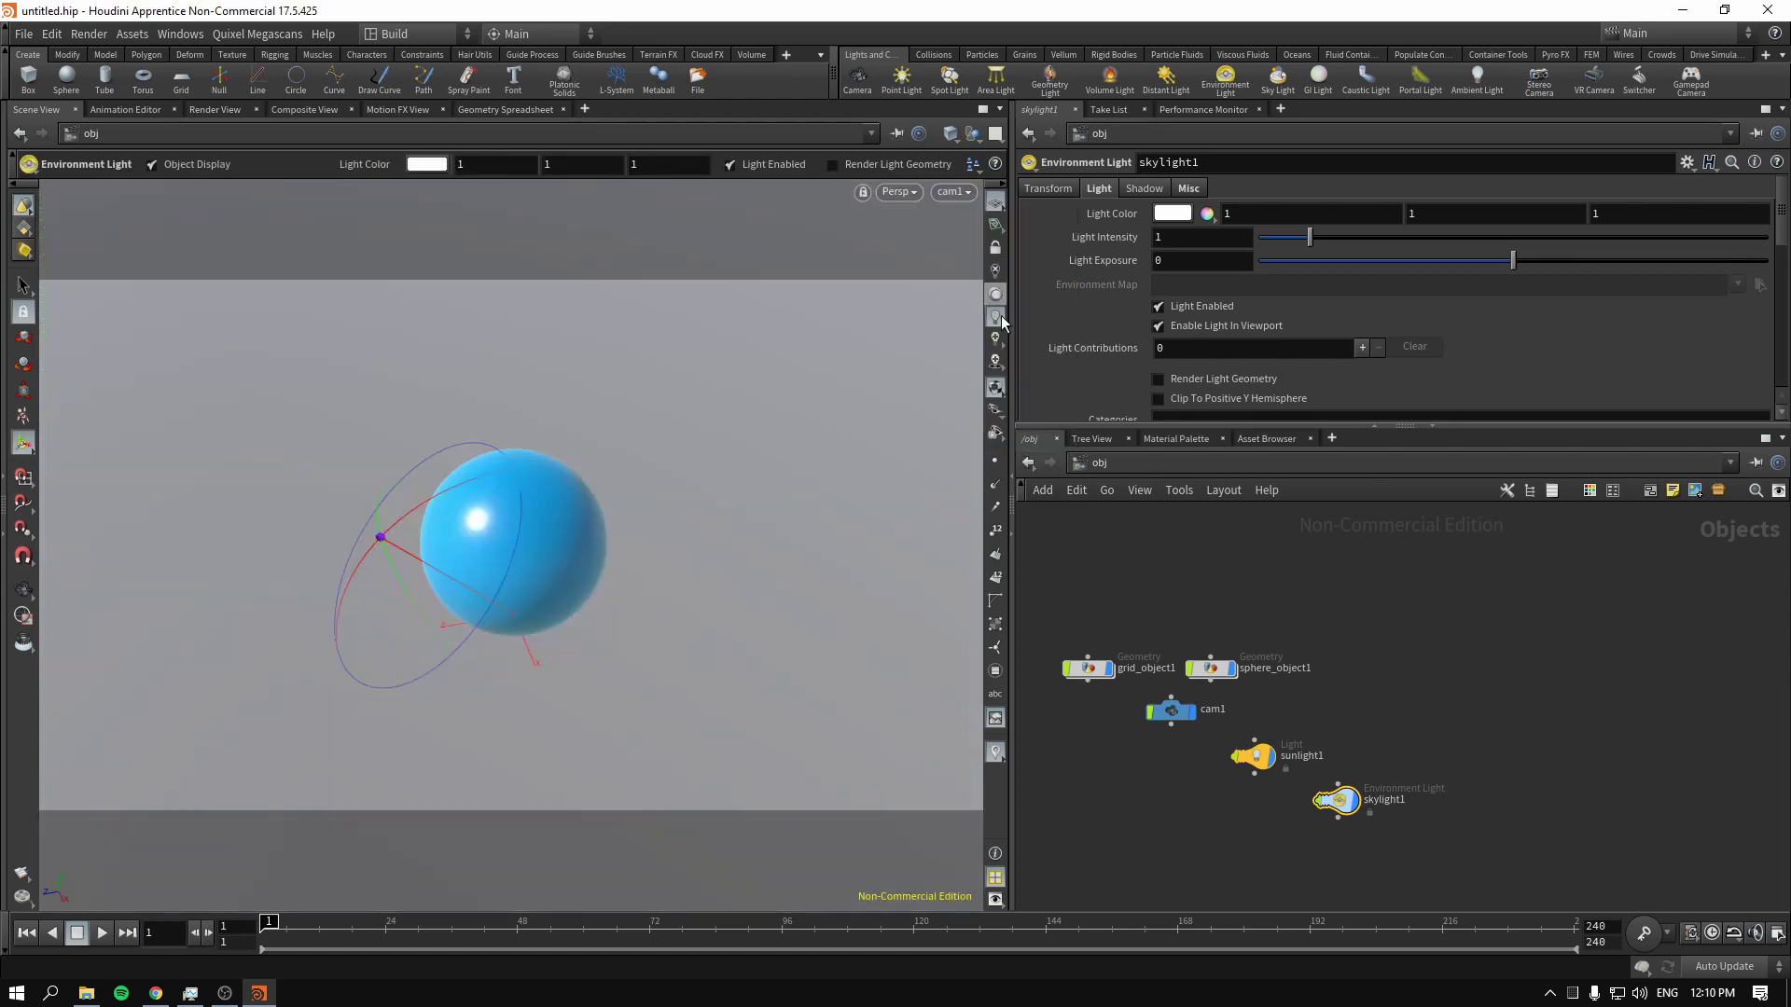
left_click_drag(1250, 765, 1486, 670)
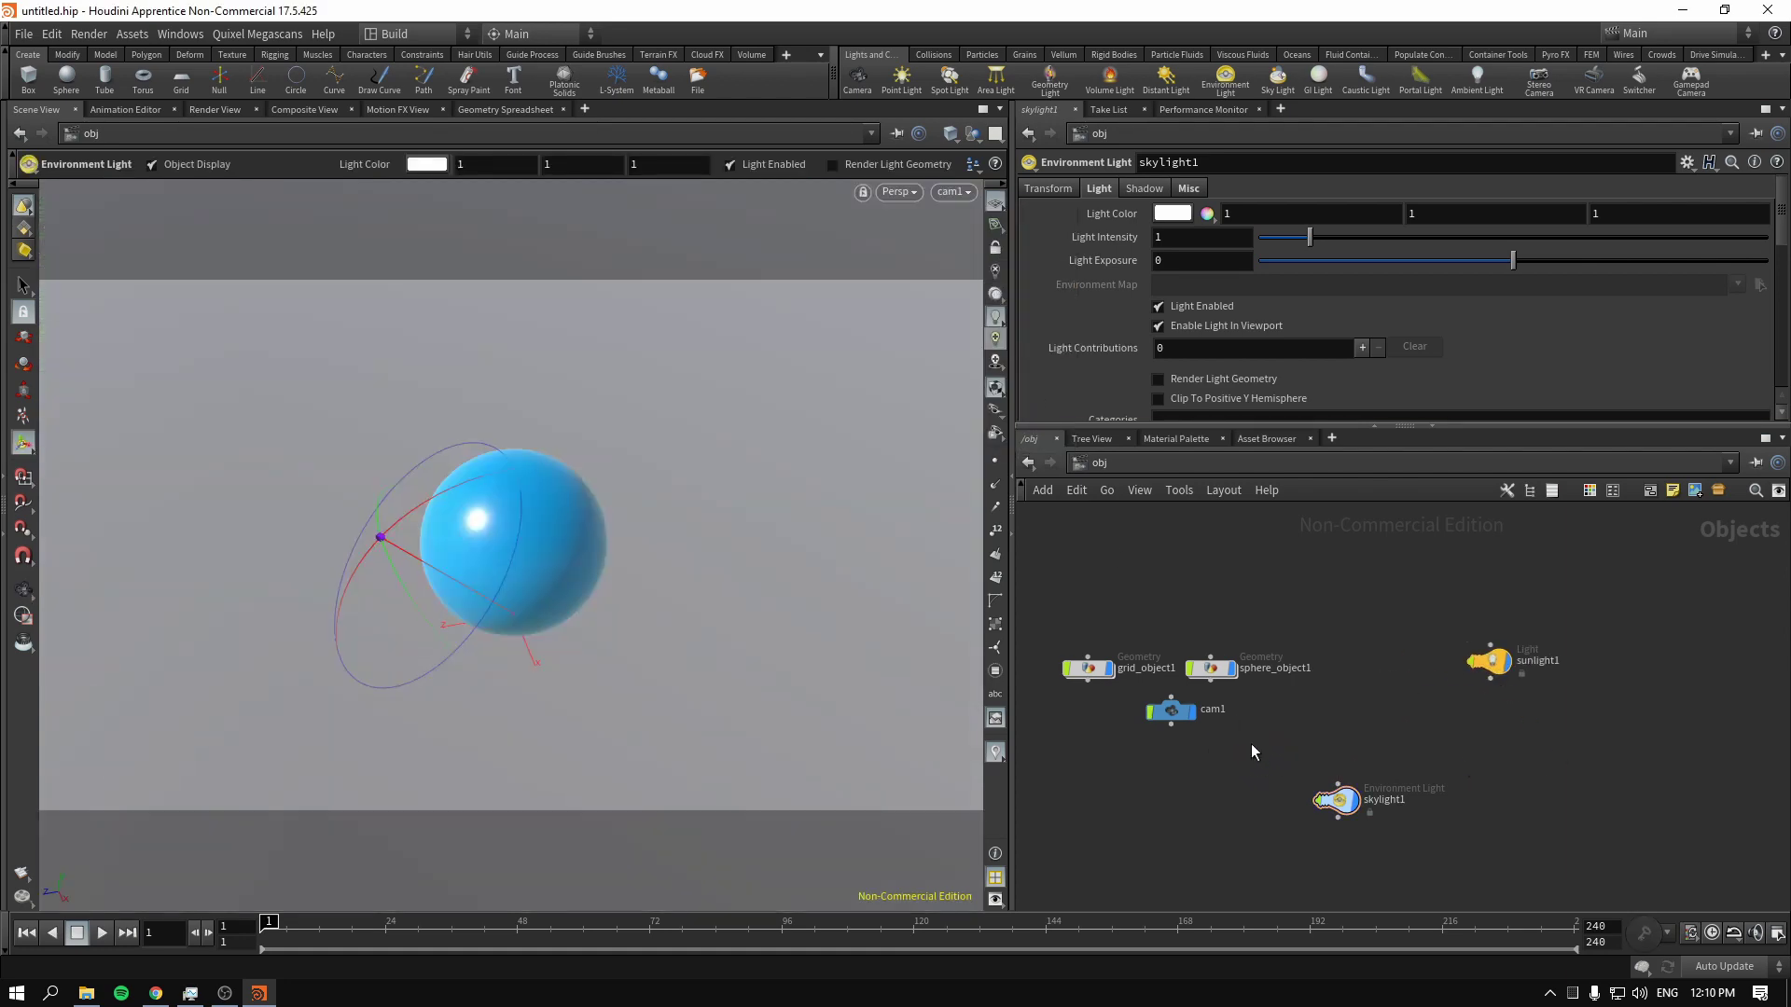
left_click_drag(1343, 807, 1500, 765)
scroll(1419, 740, "up", 3)
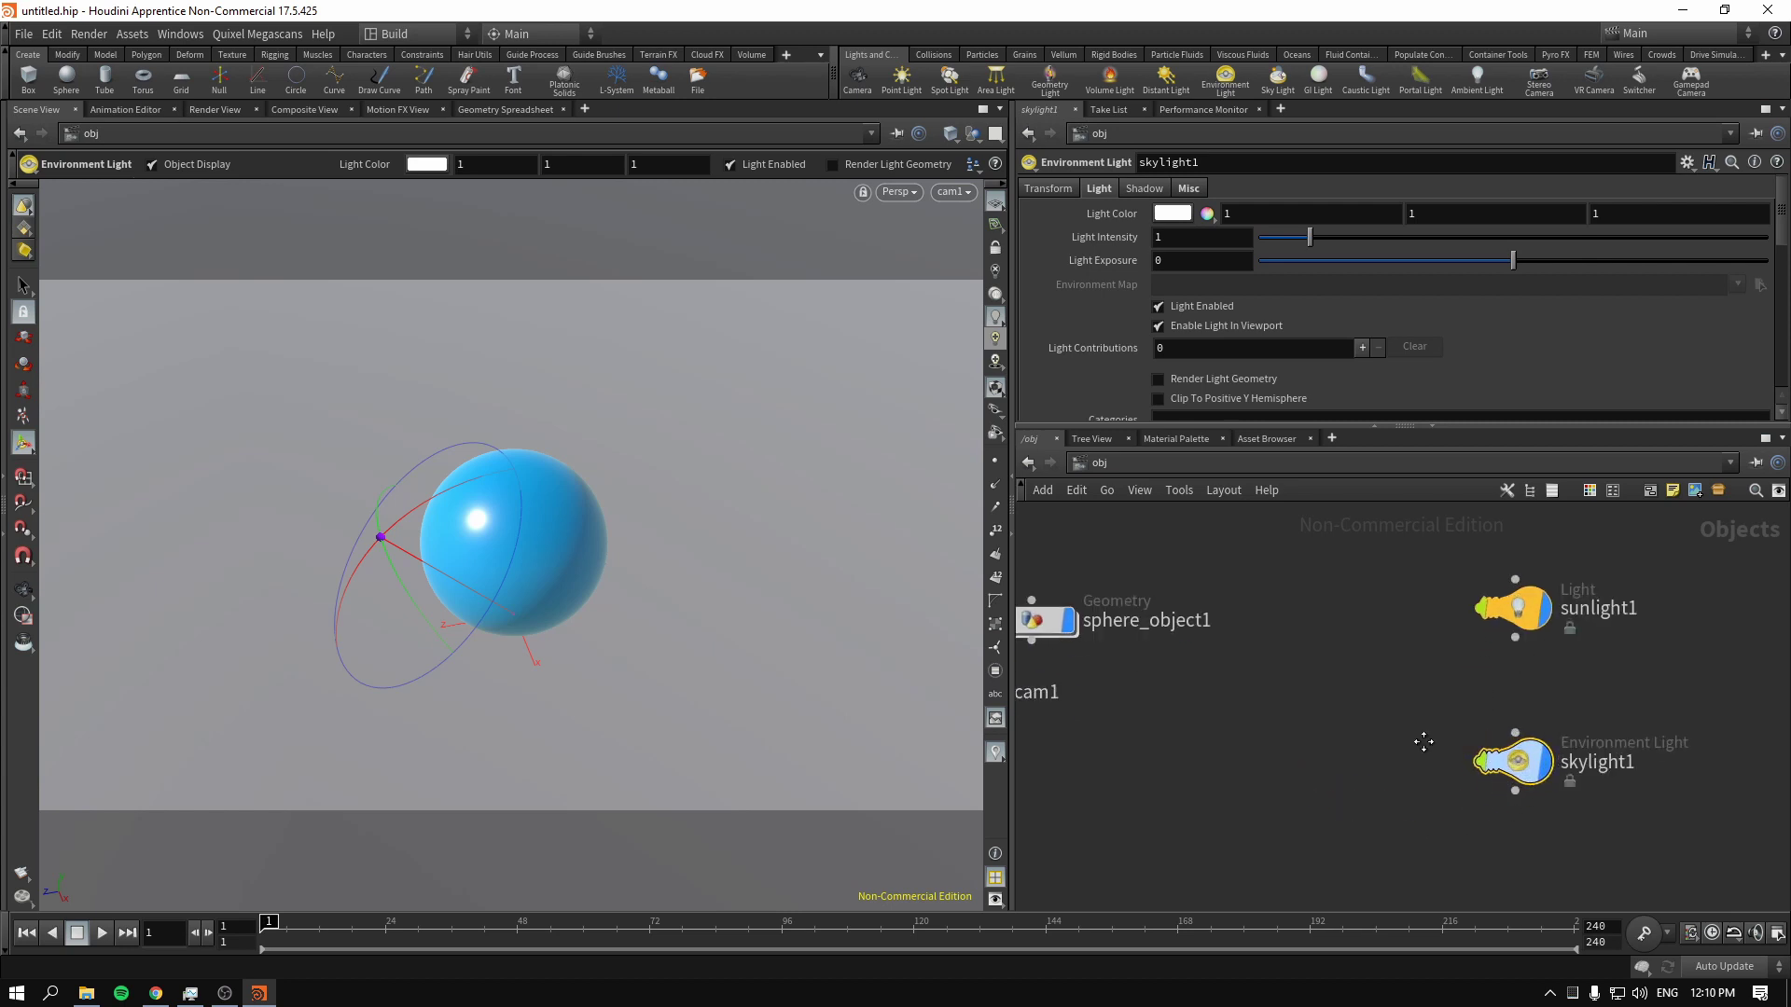
left_click_drag(1164, 551, 1539, 700)
left_click_drag(1179, 708, 1444, 844)
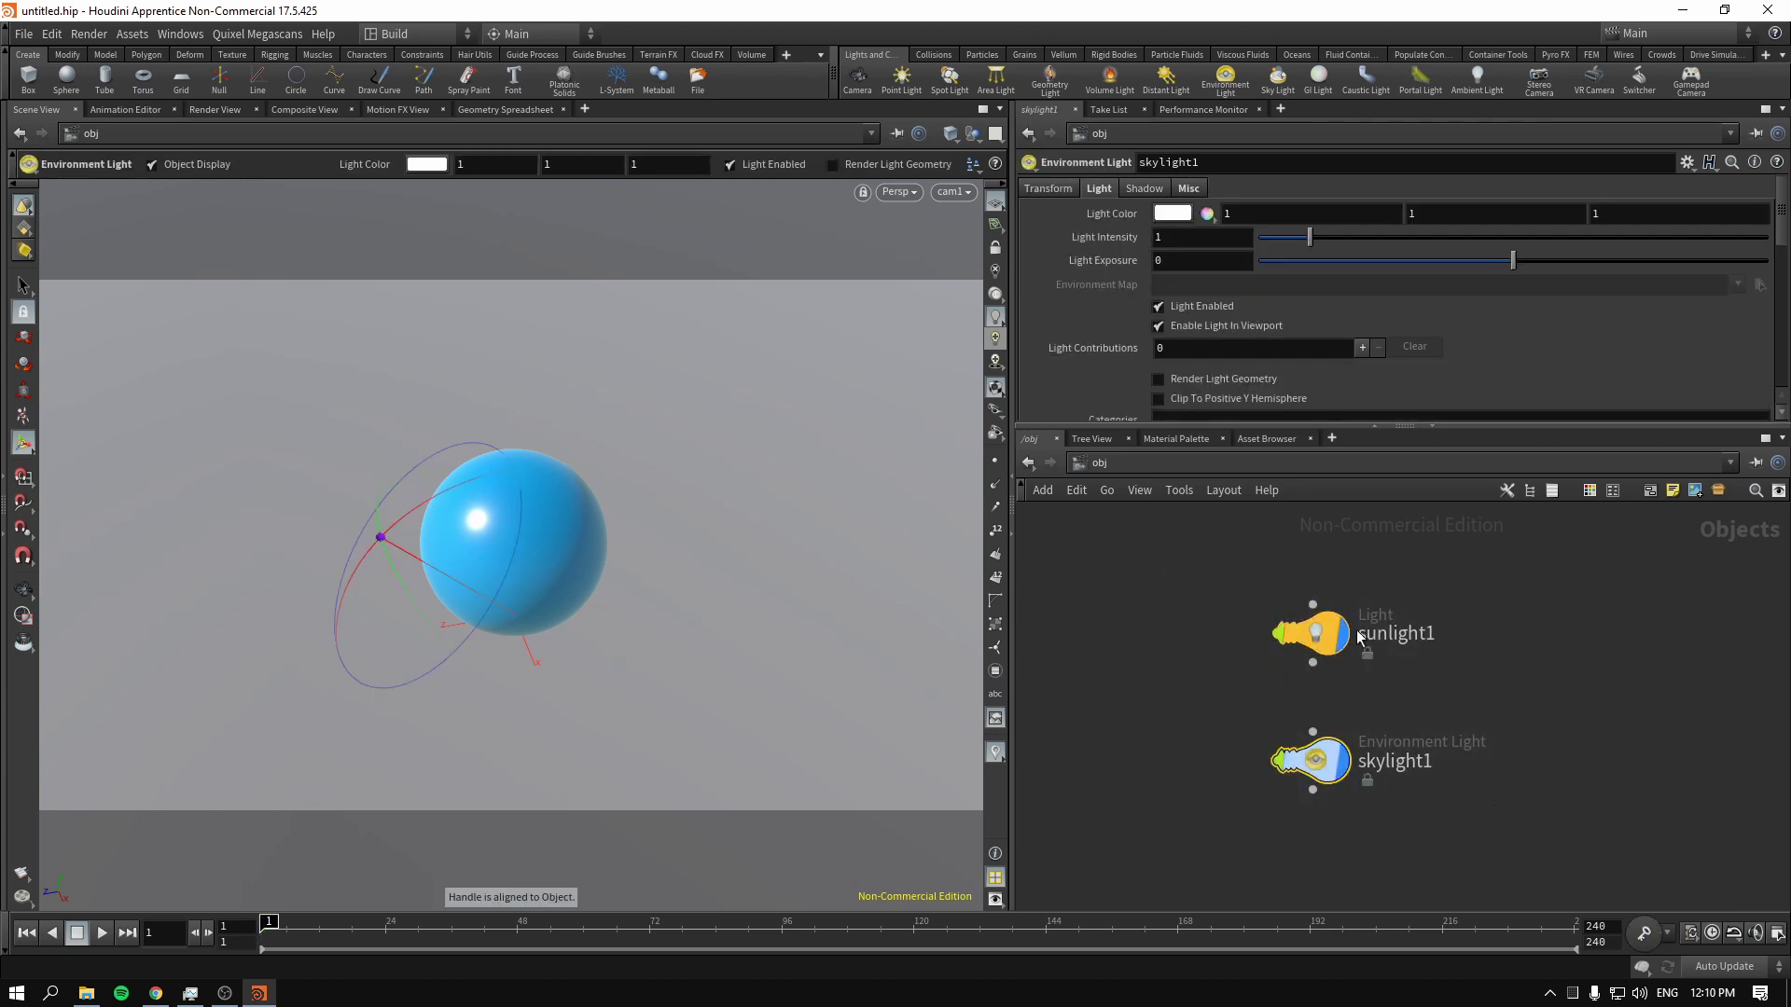
Render the scene with the sky light, check mantra_ipr's Diffuse Limit, and return to the object network
left_click(213, 110)
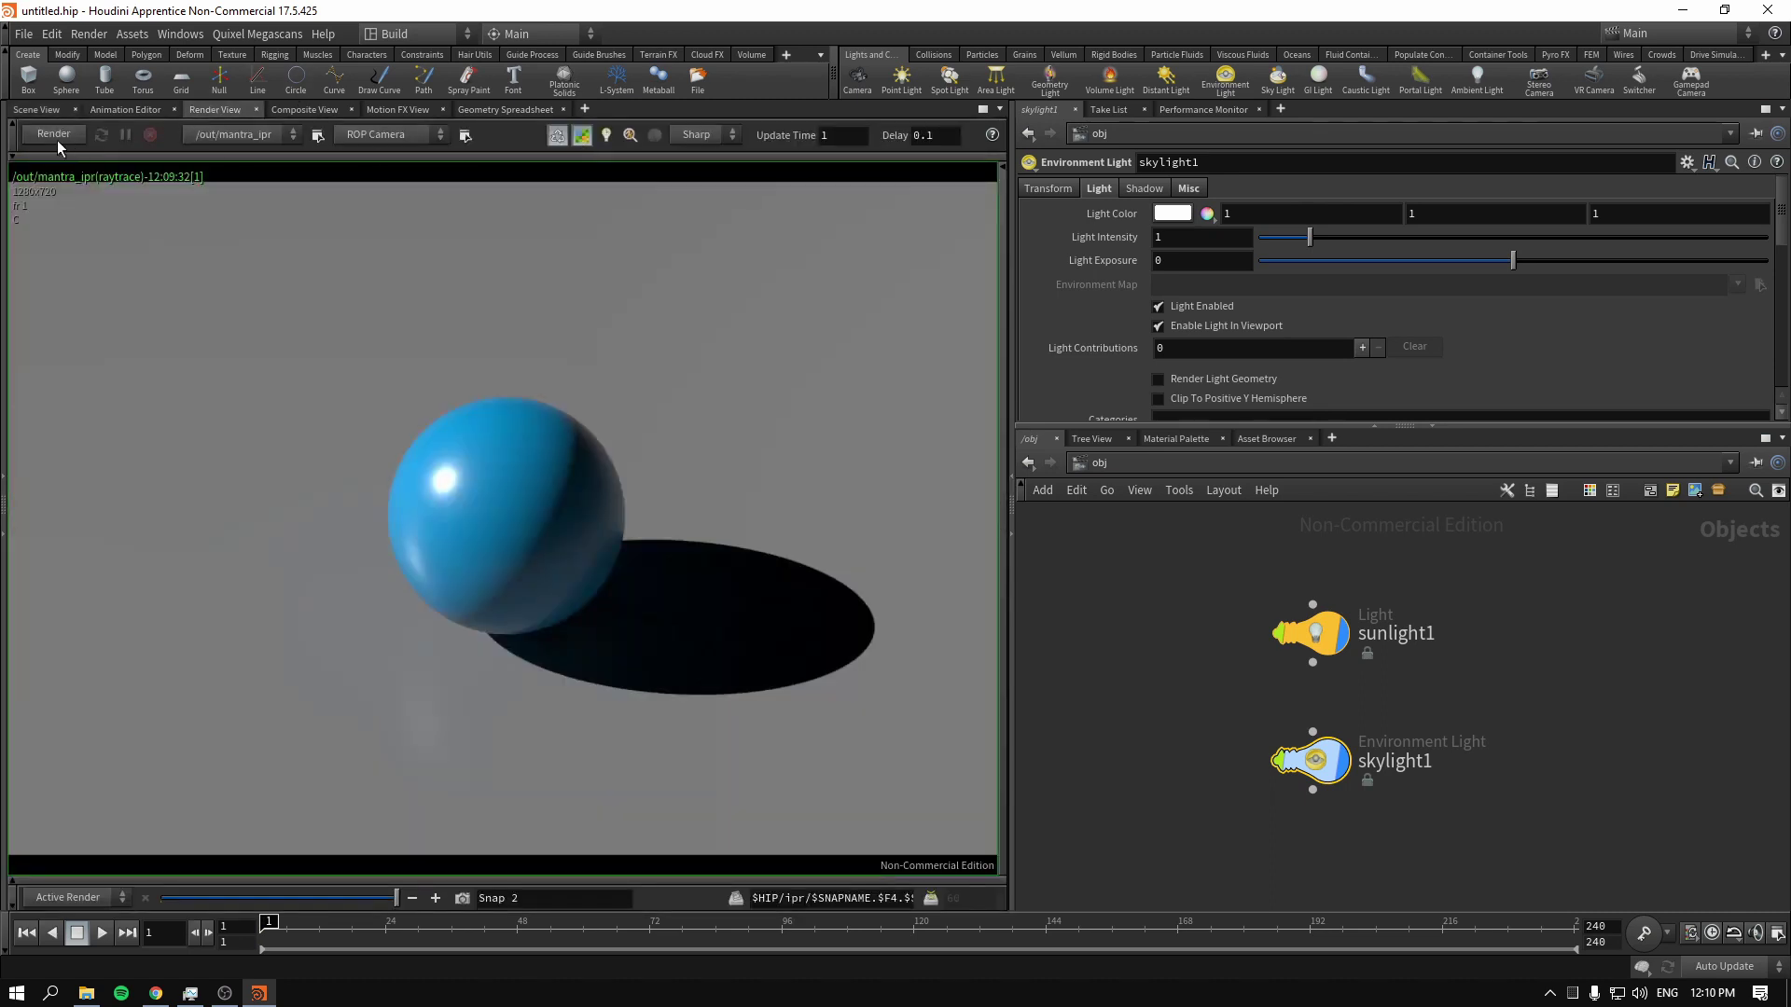
left_click(52, 133)
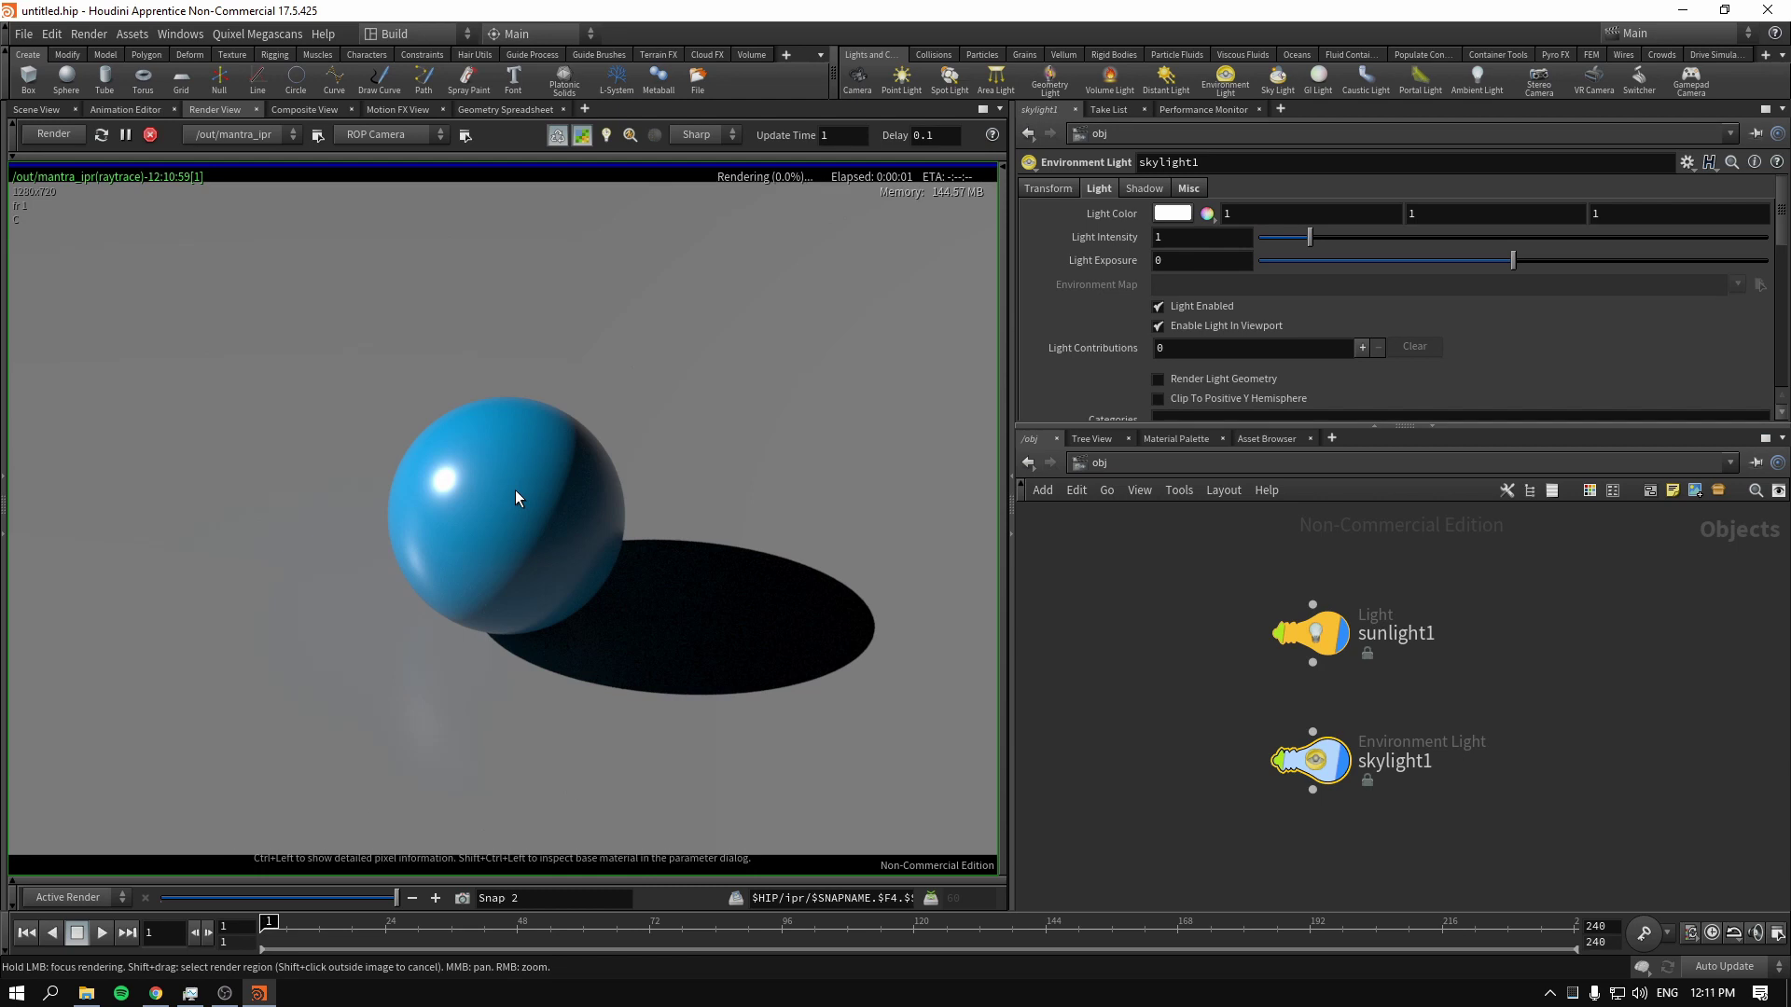
left_click(1101, 462)
left_click(1177, 571)
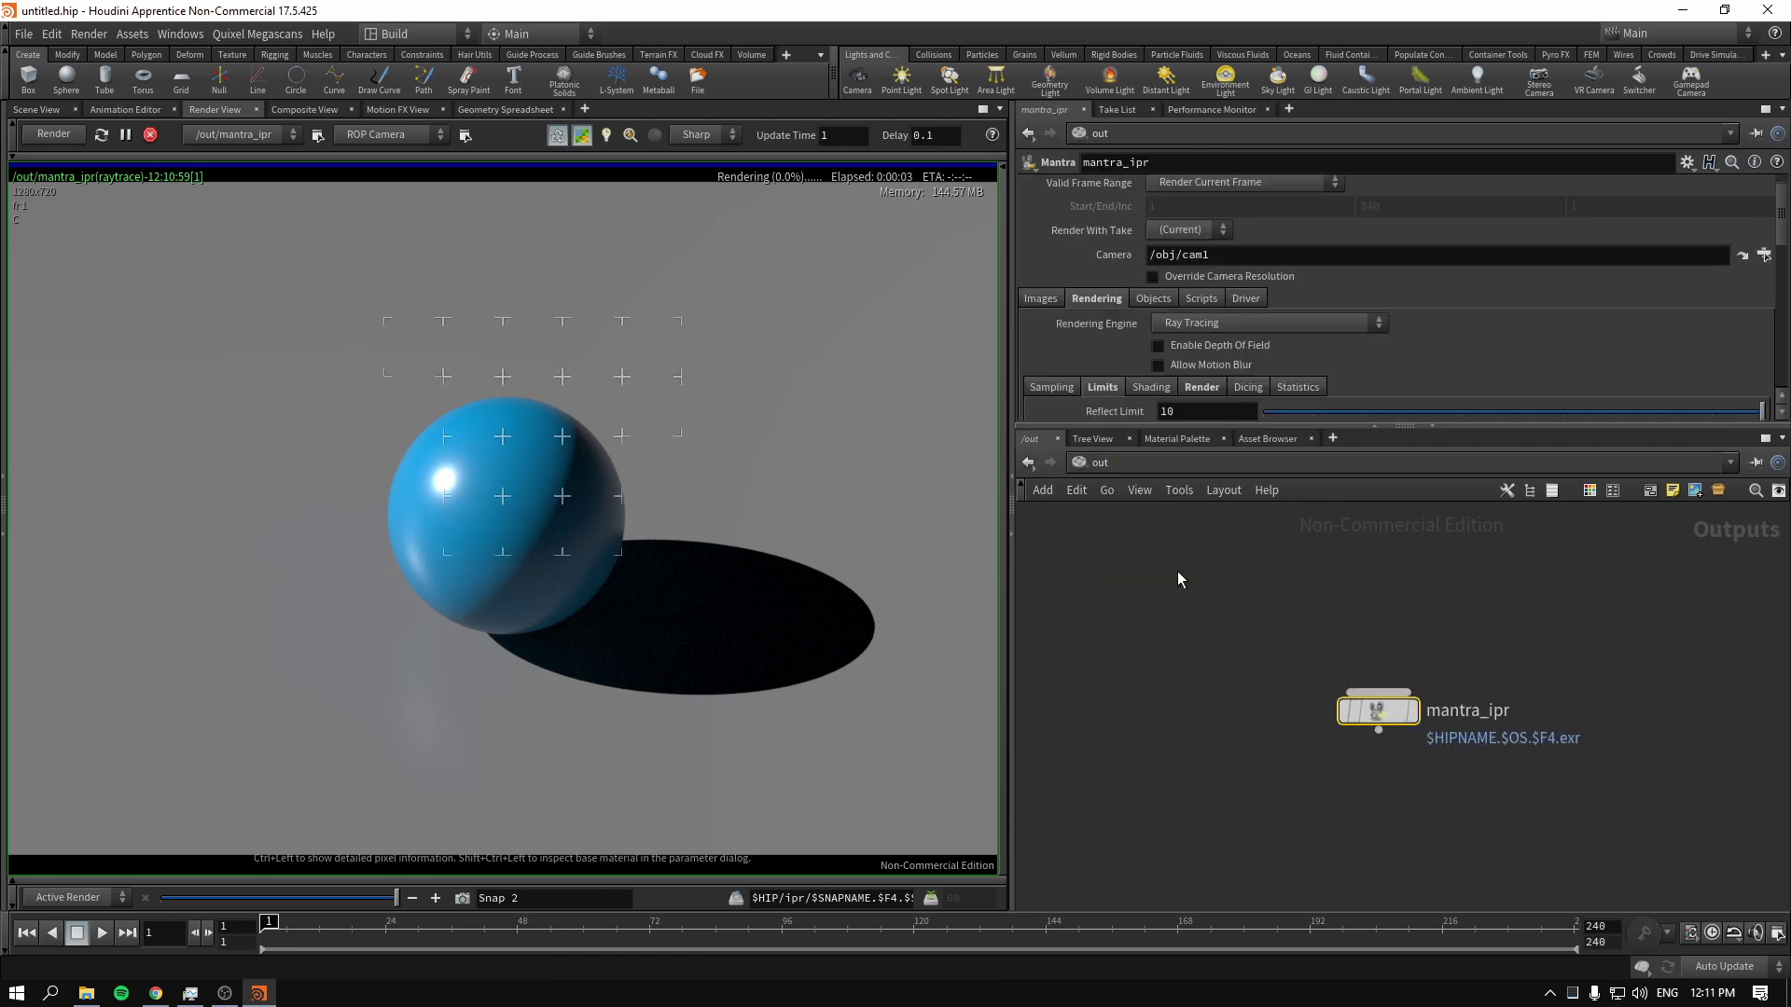
scroll(1127, 356, "down", 2)
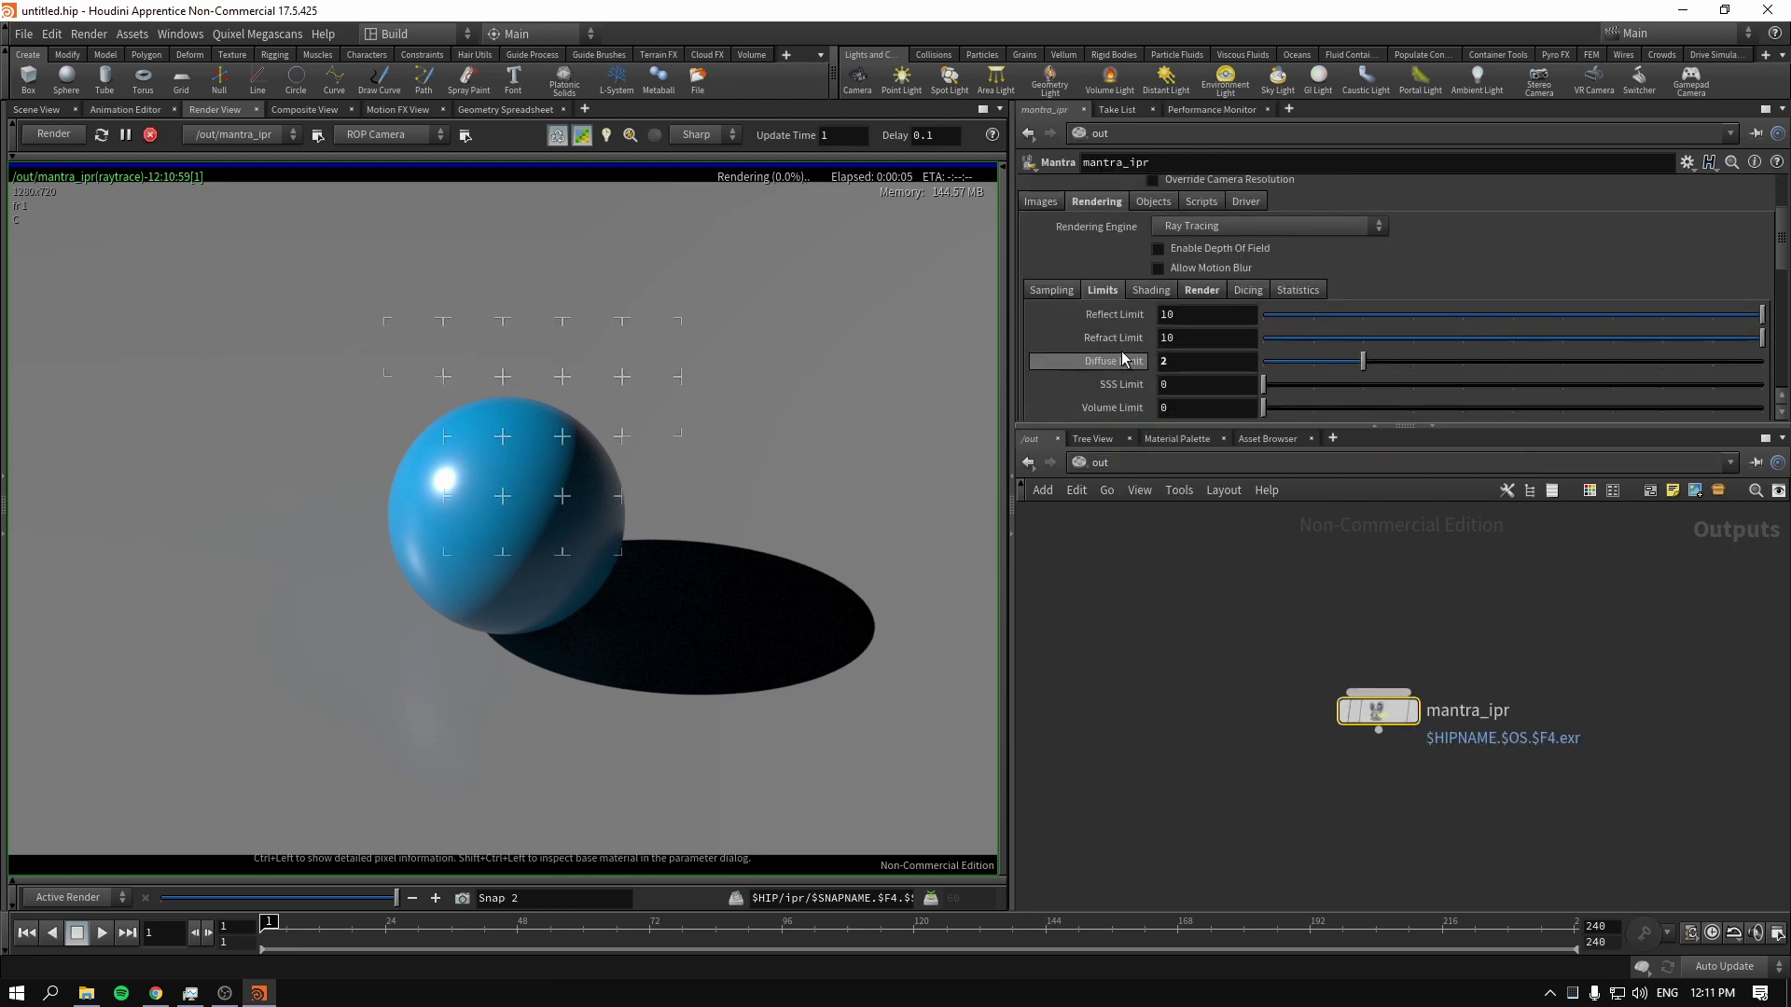
left_click(1099, 462)
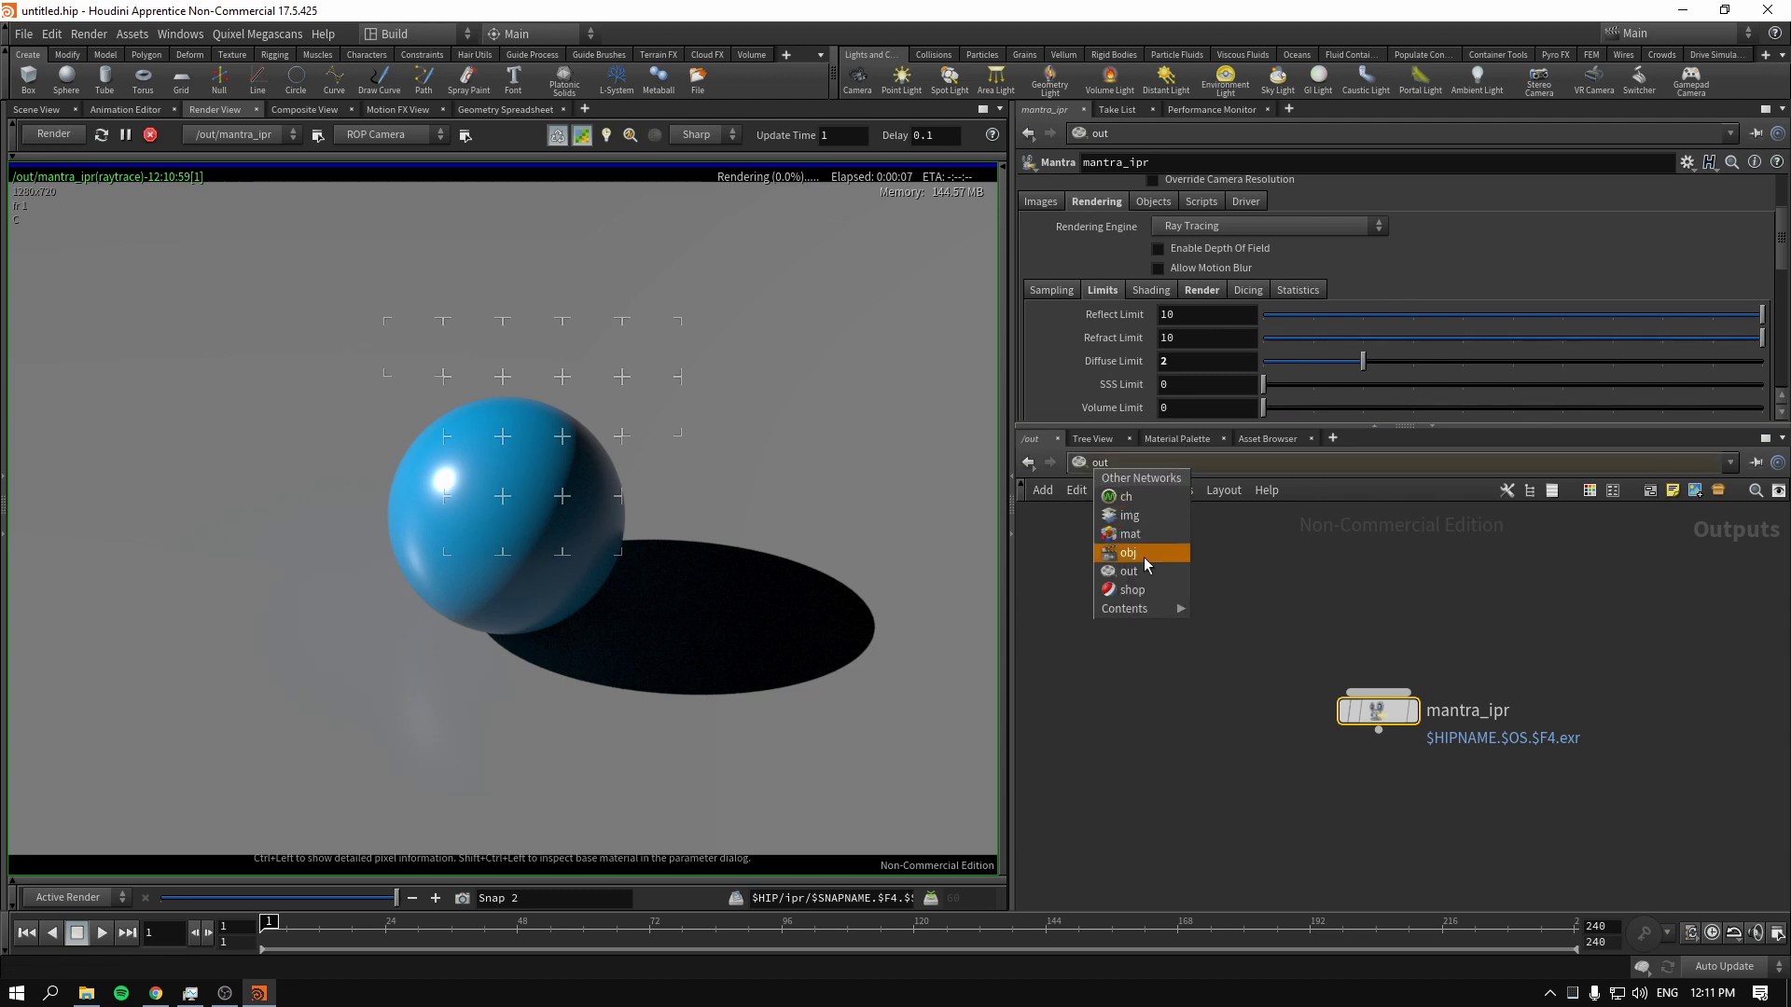
left_click(1149, 558)
scroll(1431, 849, "down", 1)
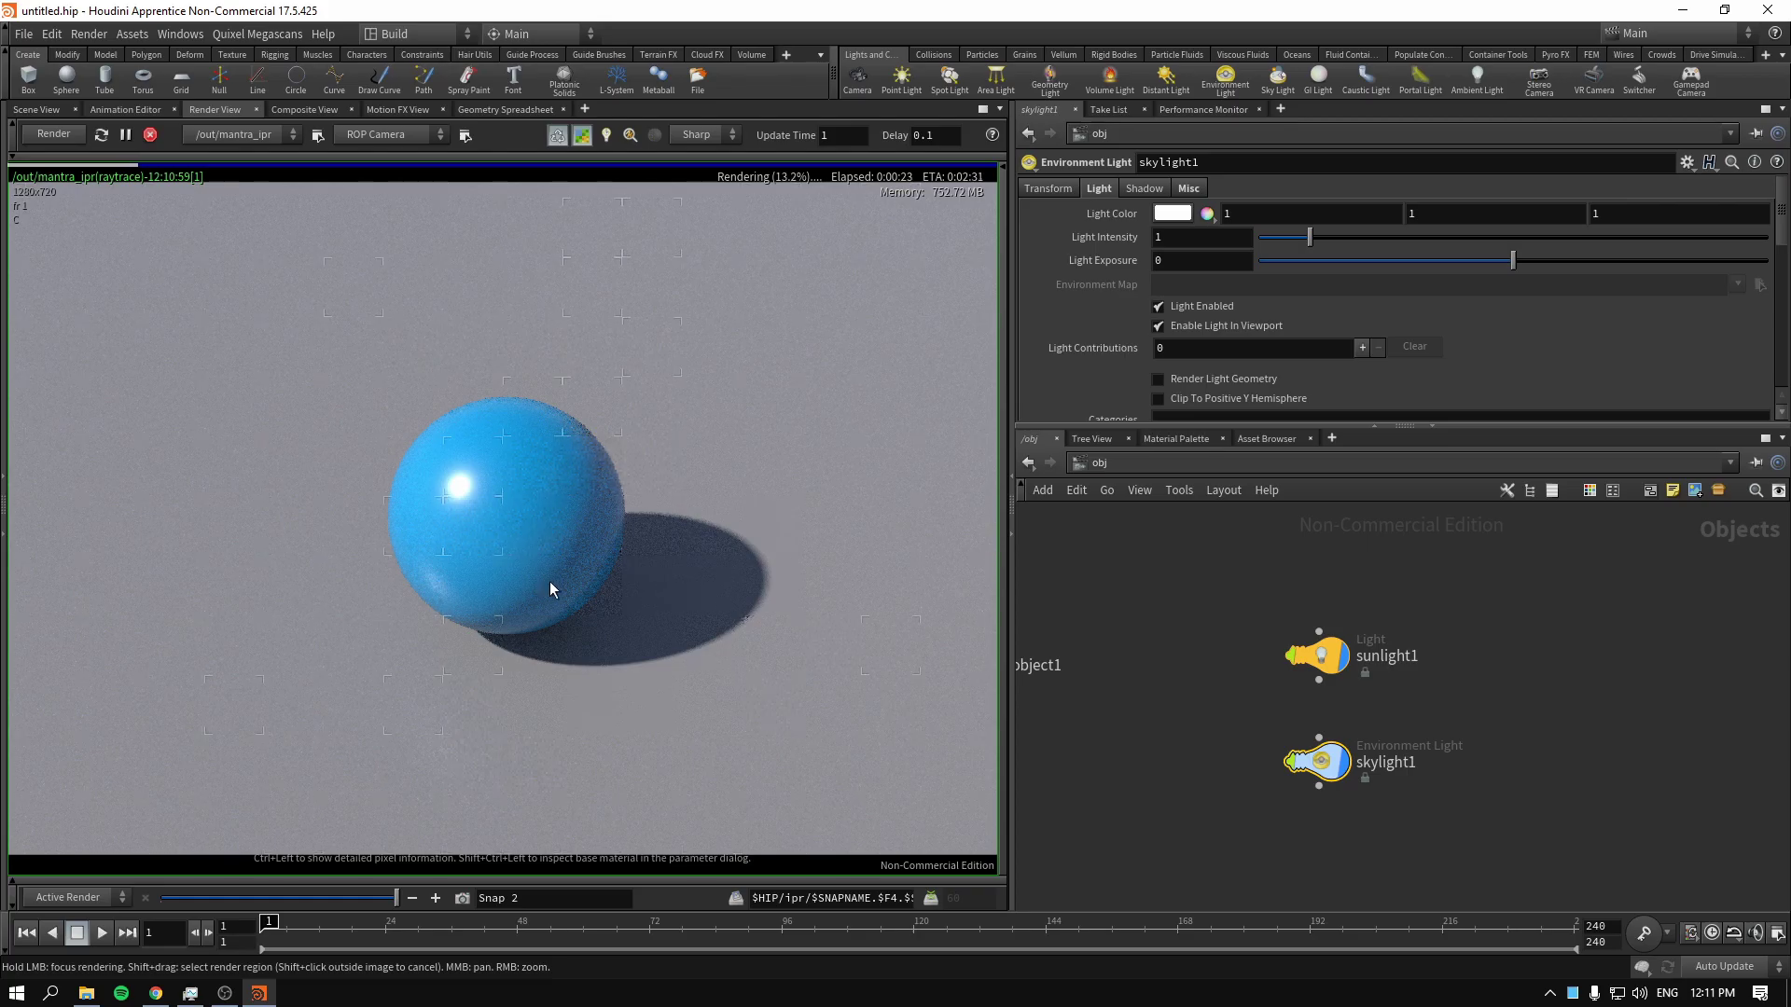
Enlarge the parameter area and examine skylight1's Sky Environment Map settings
left_click_drag(1191, 712, 1388, 818)
left_click_drag(1212, 567, 1303, 627)
left_click_drag(1167, 653, 1437, 819)
left_click_drag(1161, 712, 1421, 831)
scroll(1210, 380, "down", 3)
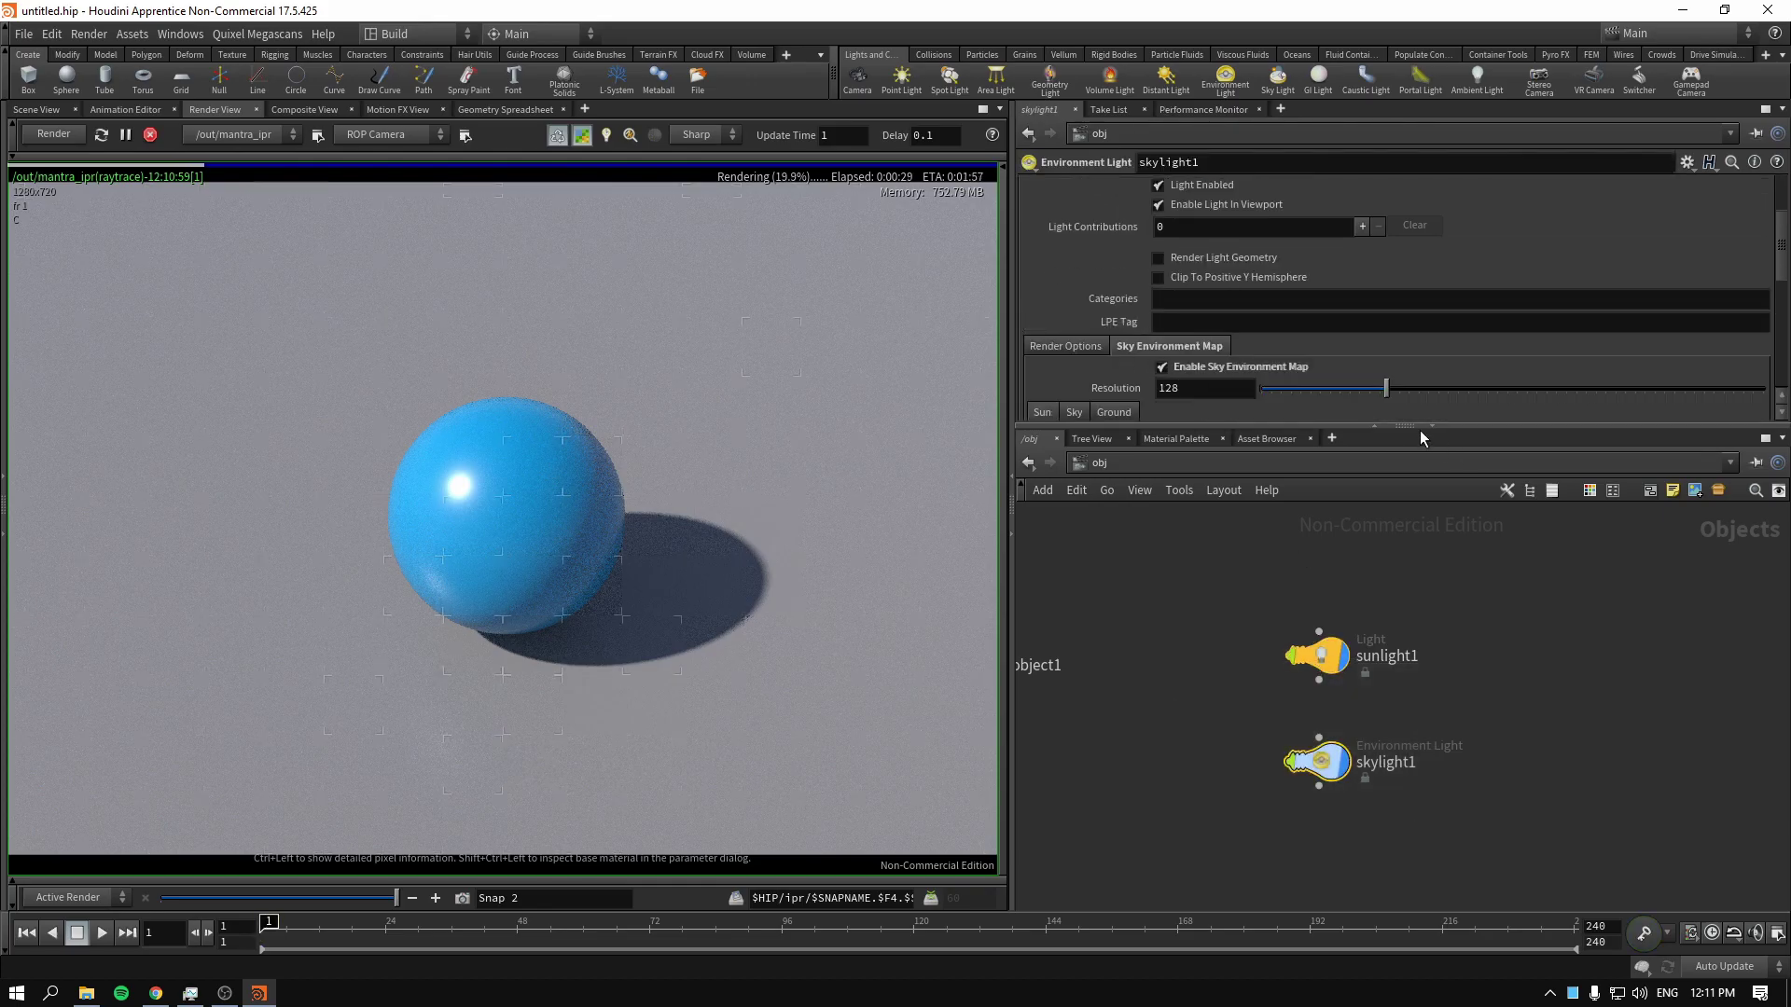
left_click_drag(1422, 436, 1421, 644)
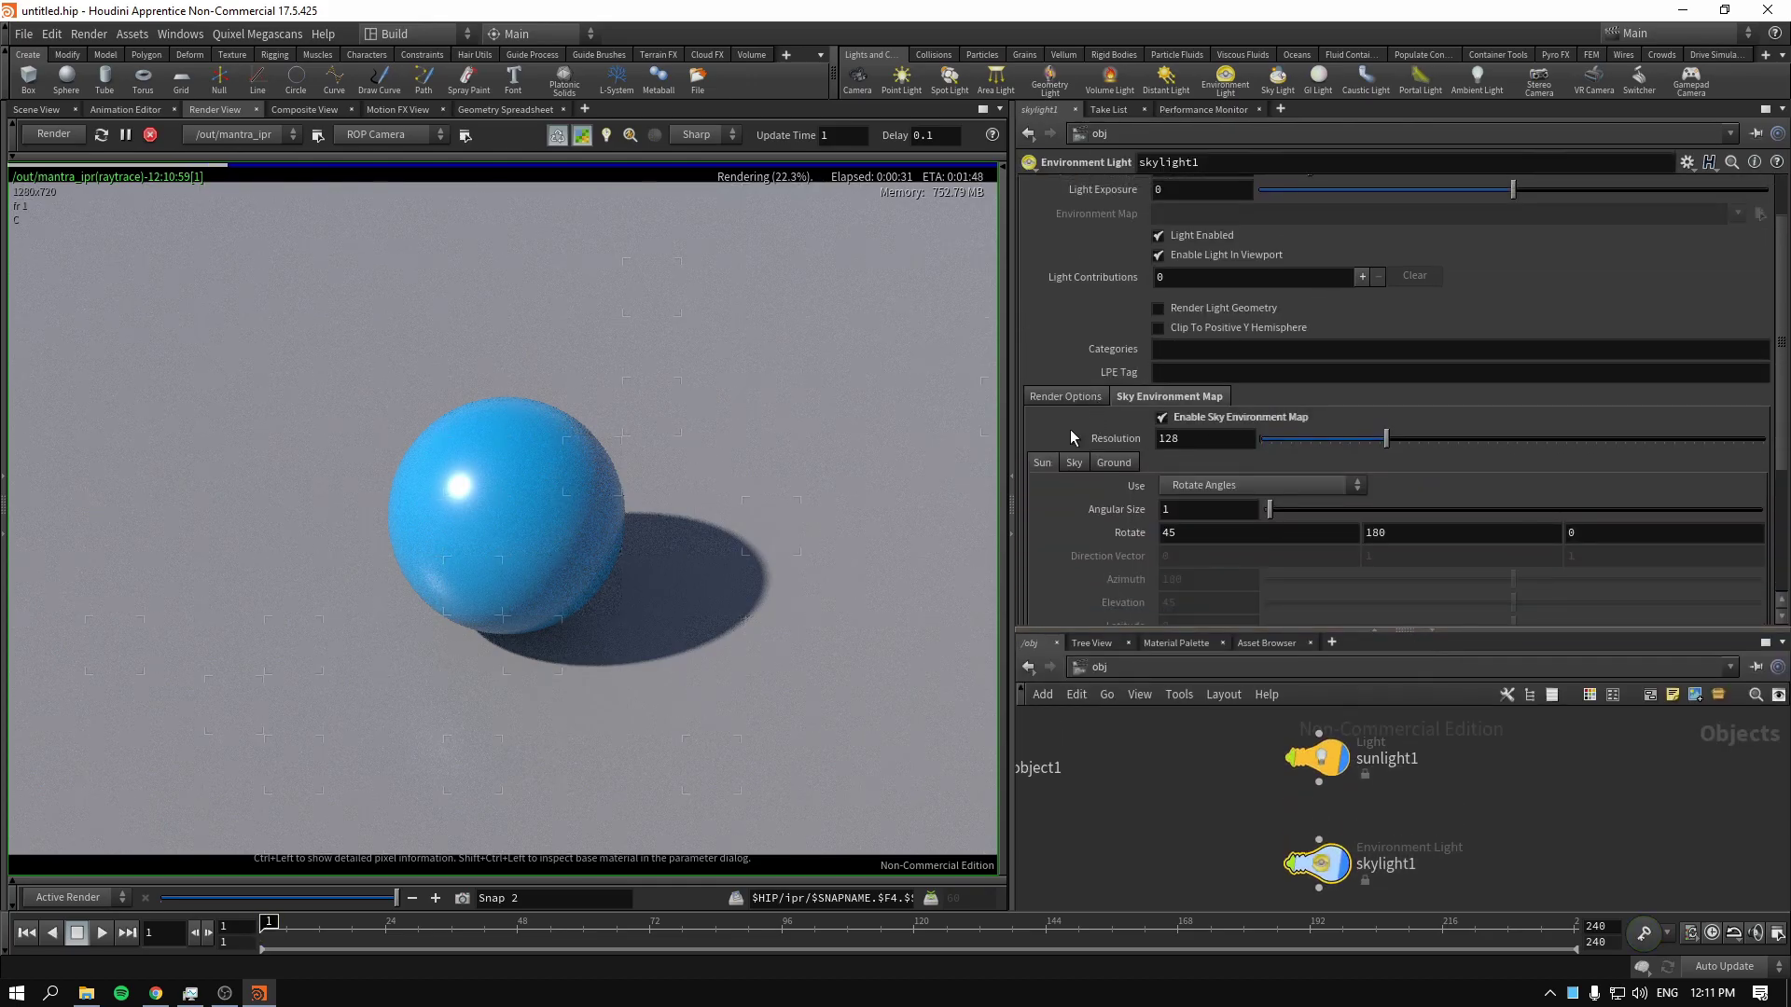
scroll(1073, 448, "down", 3)
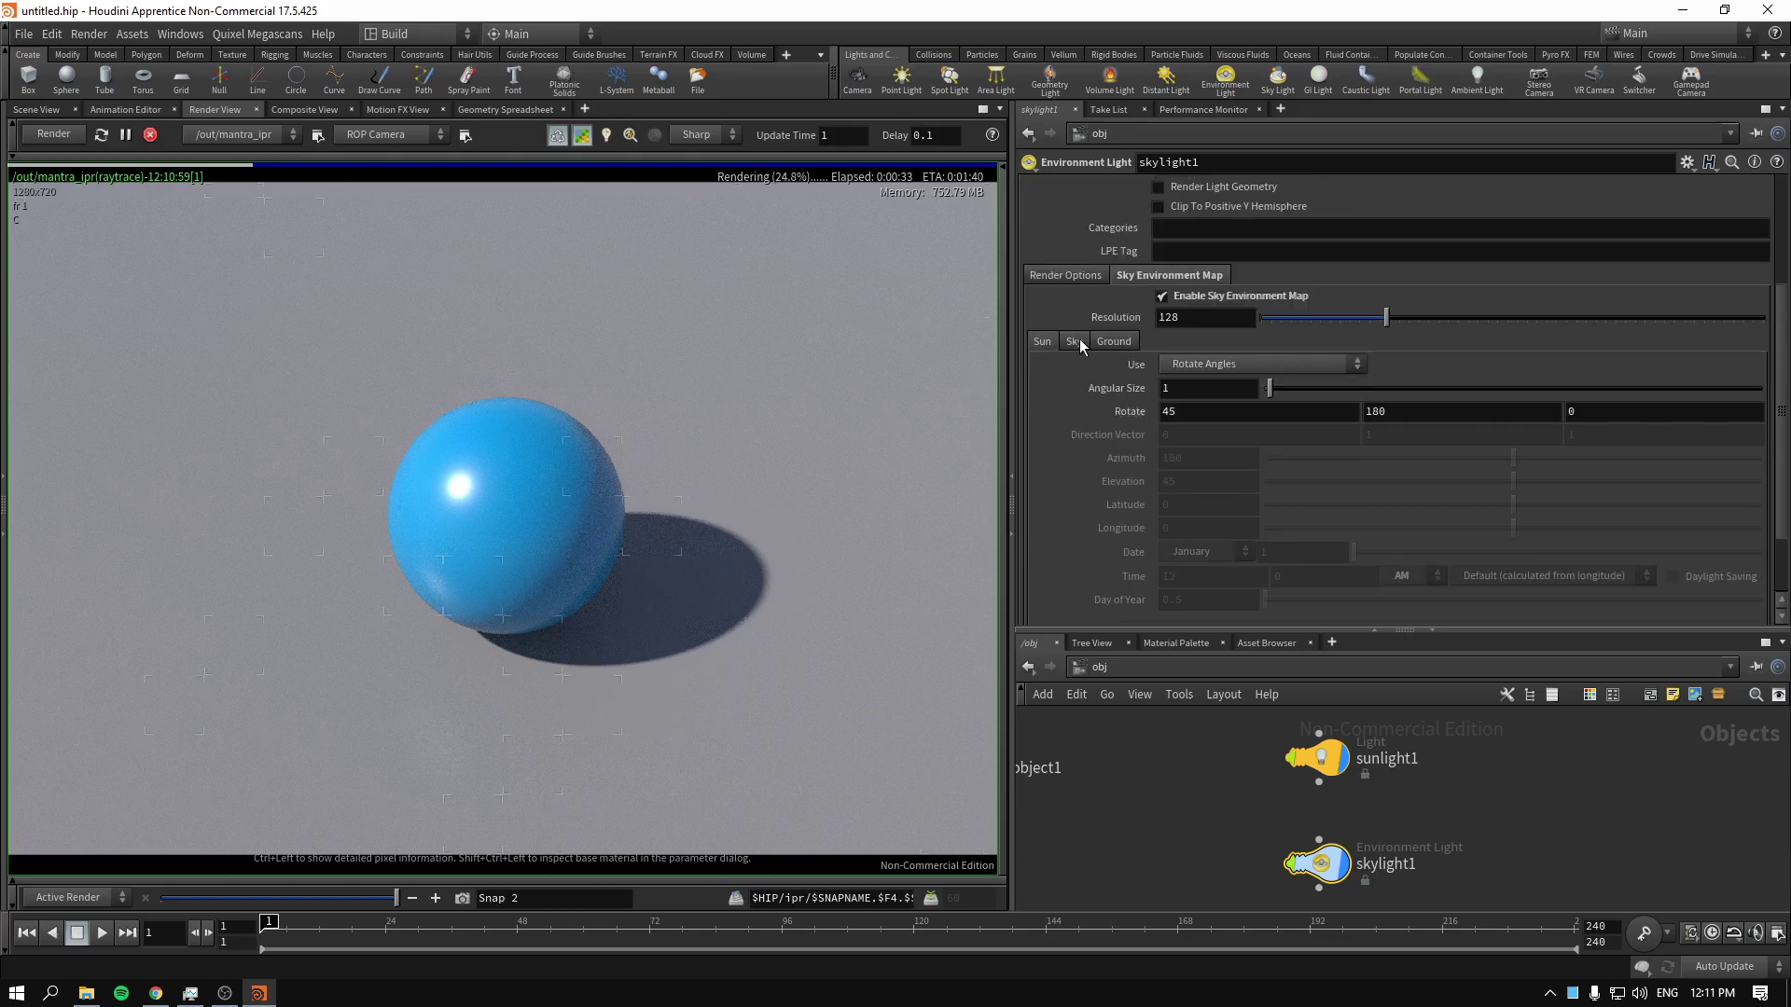
scroll(1078, 338, "up", 3)
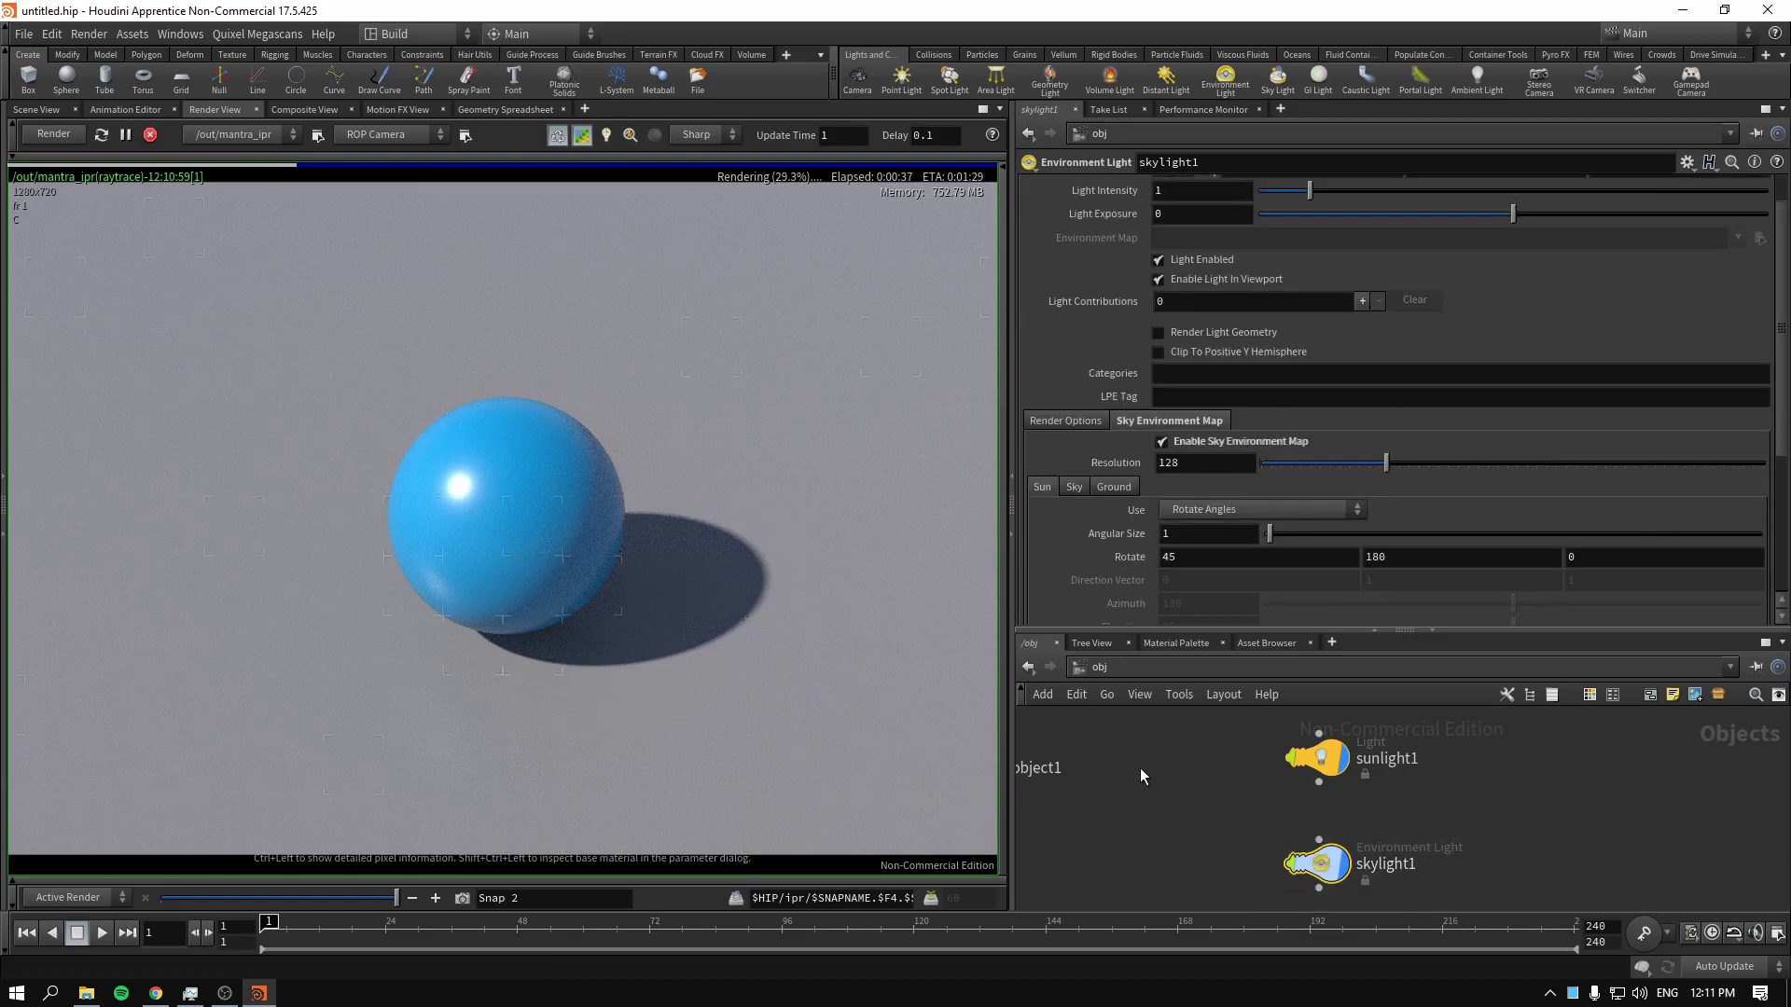
Look over sunlight1's light parameters and skylight1's Sky and Sun settings
left_click(1318, 757)
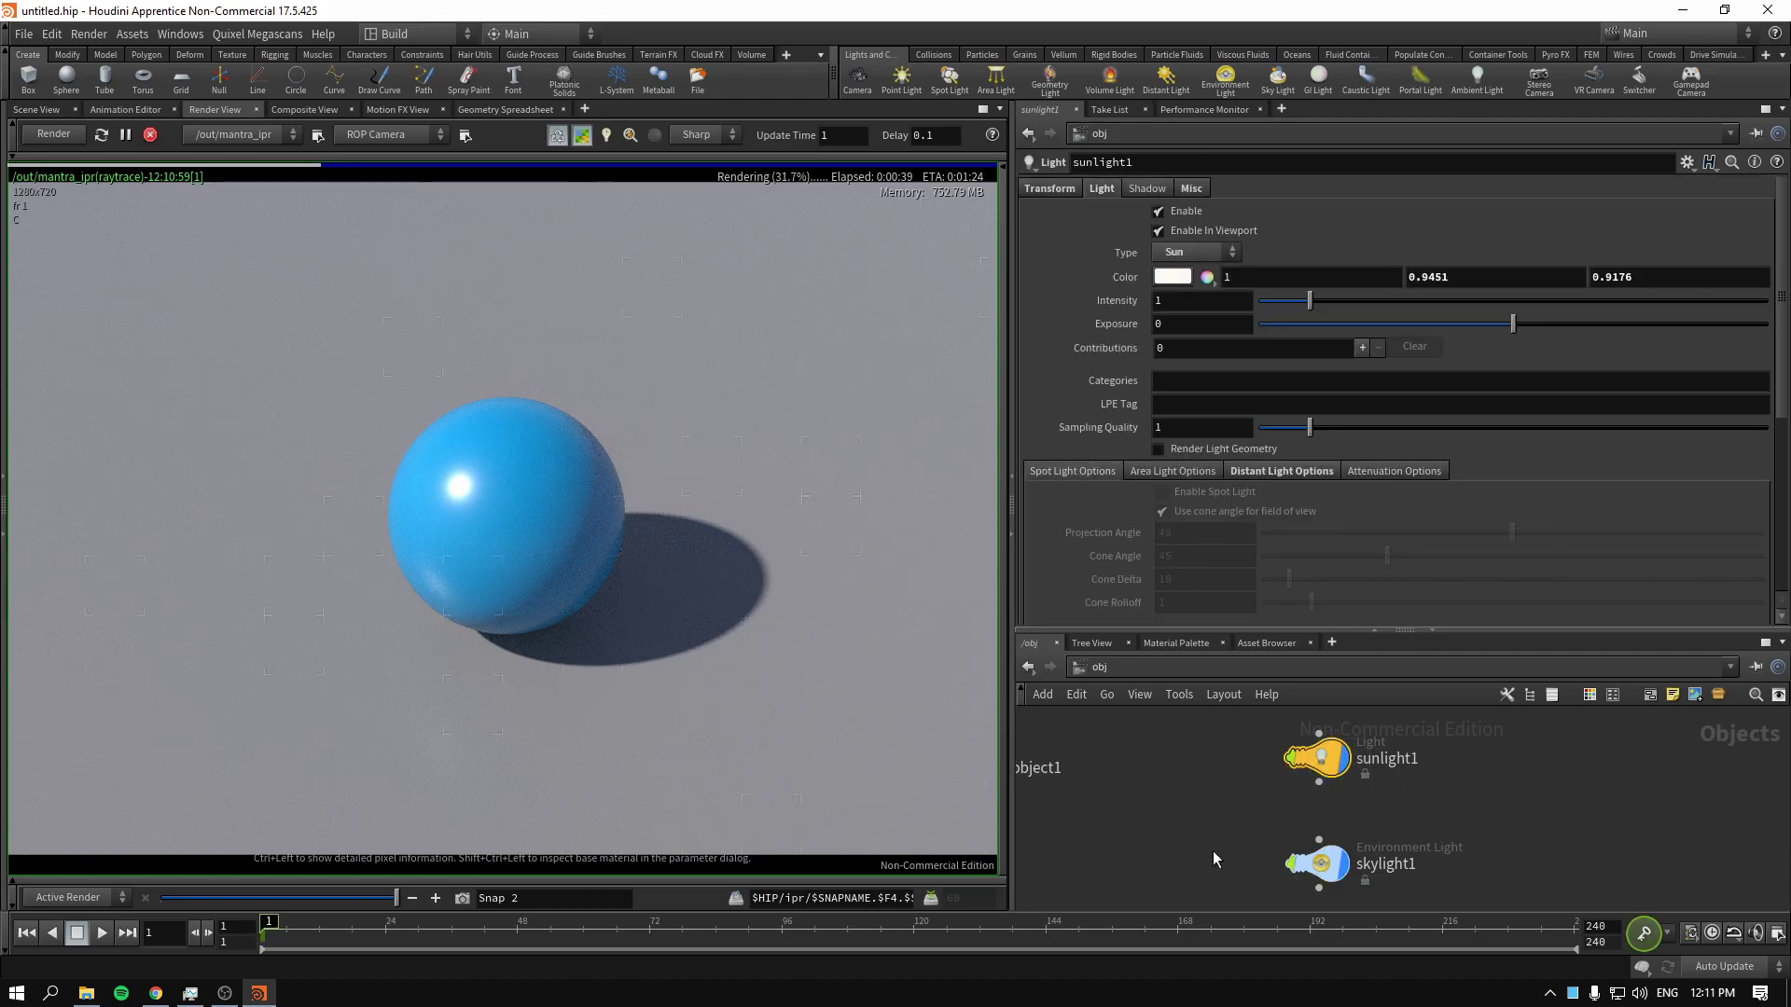
left_click(1316, 863)
scroll(1171, 492, "down", 2)
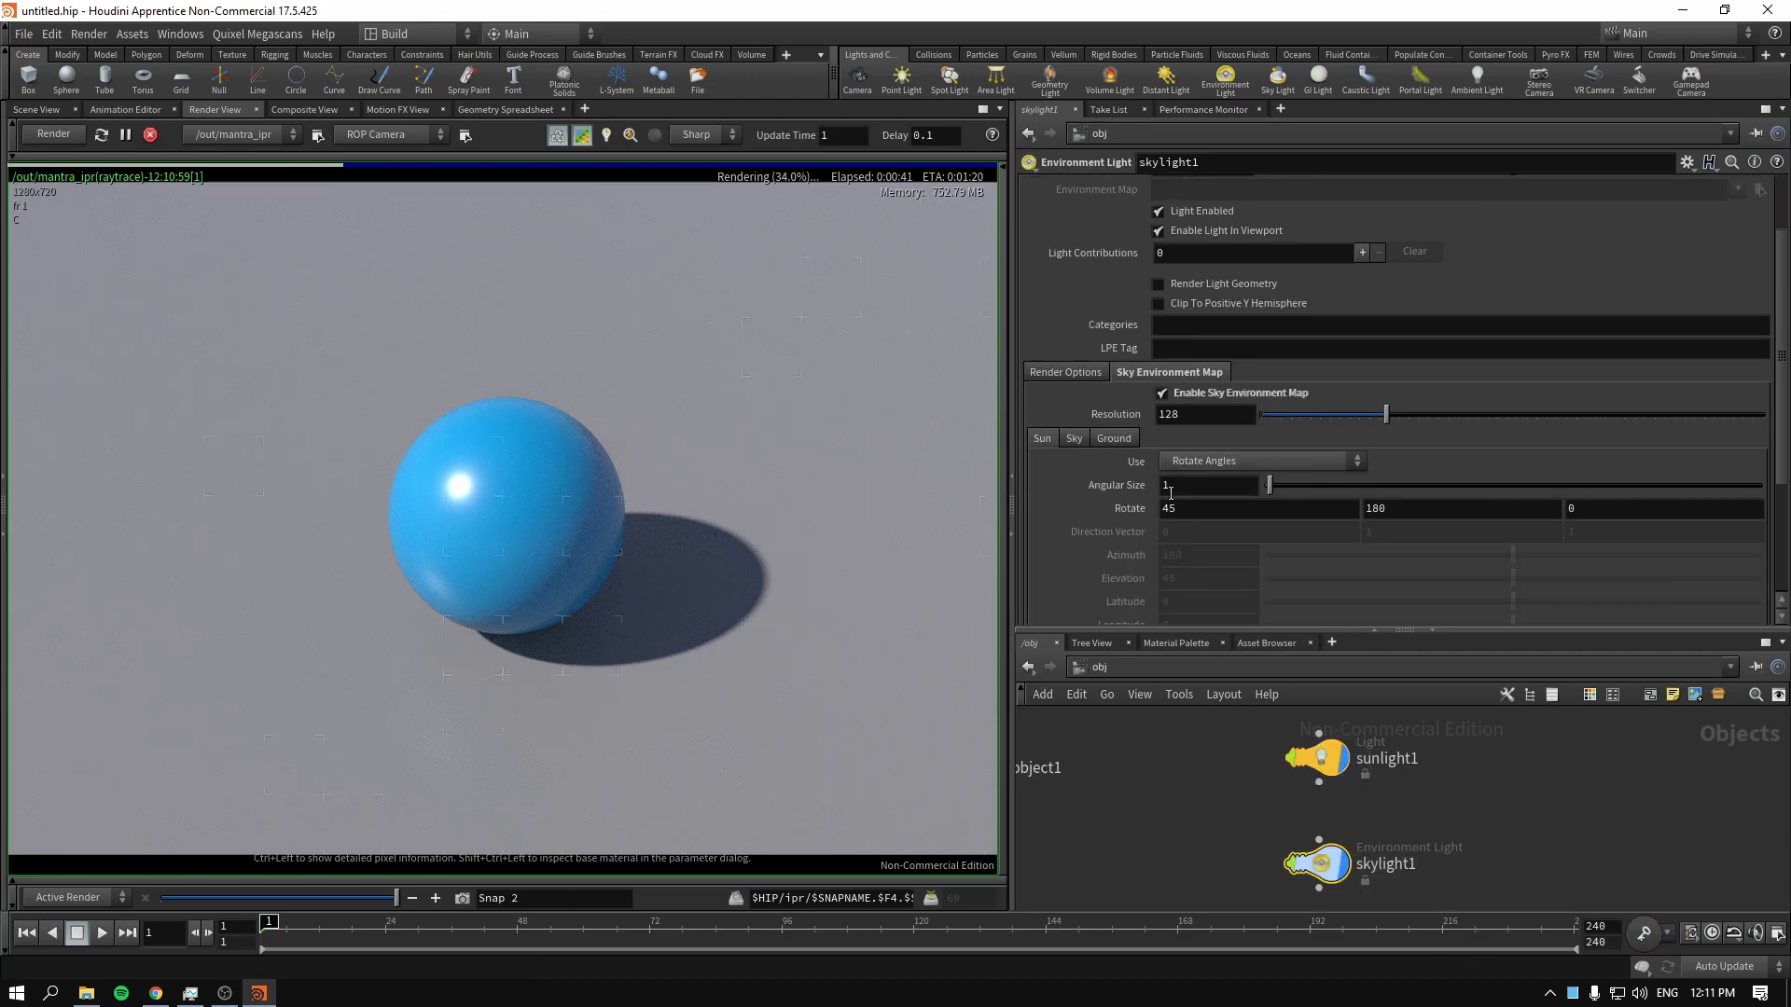
left_click(1075, 390)
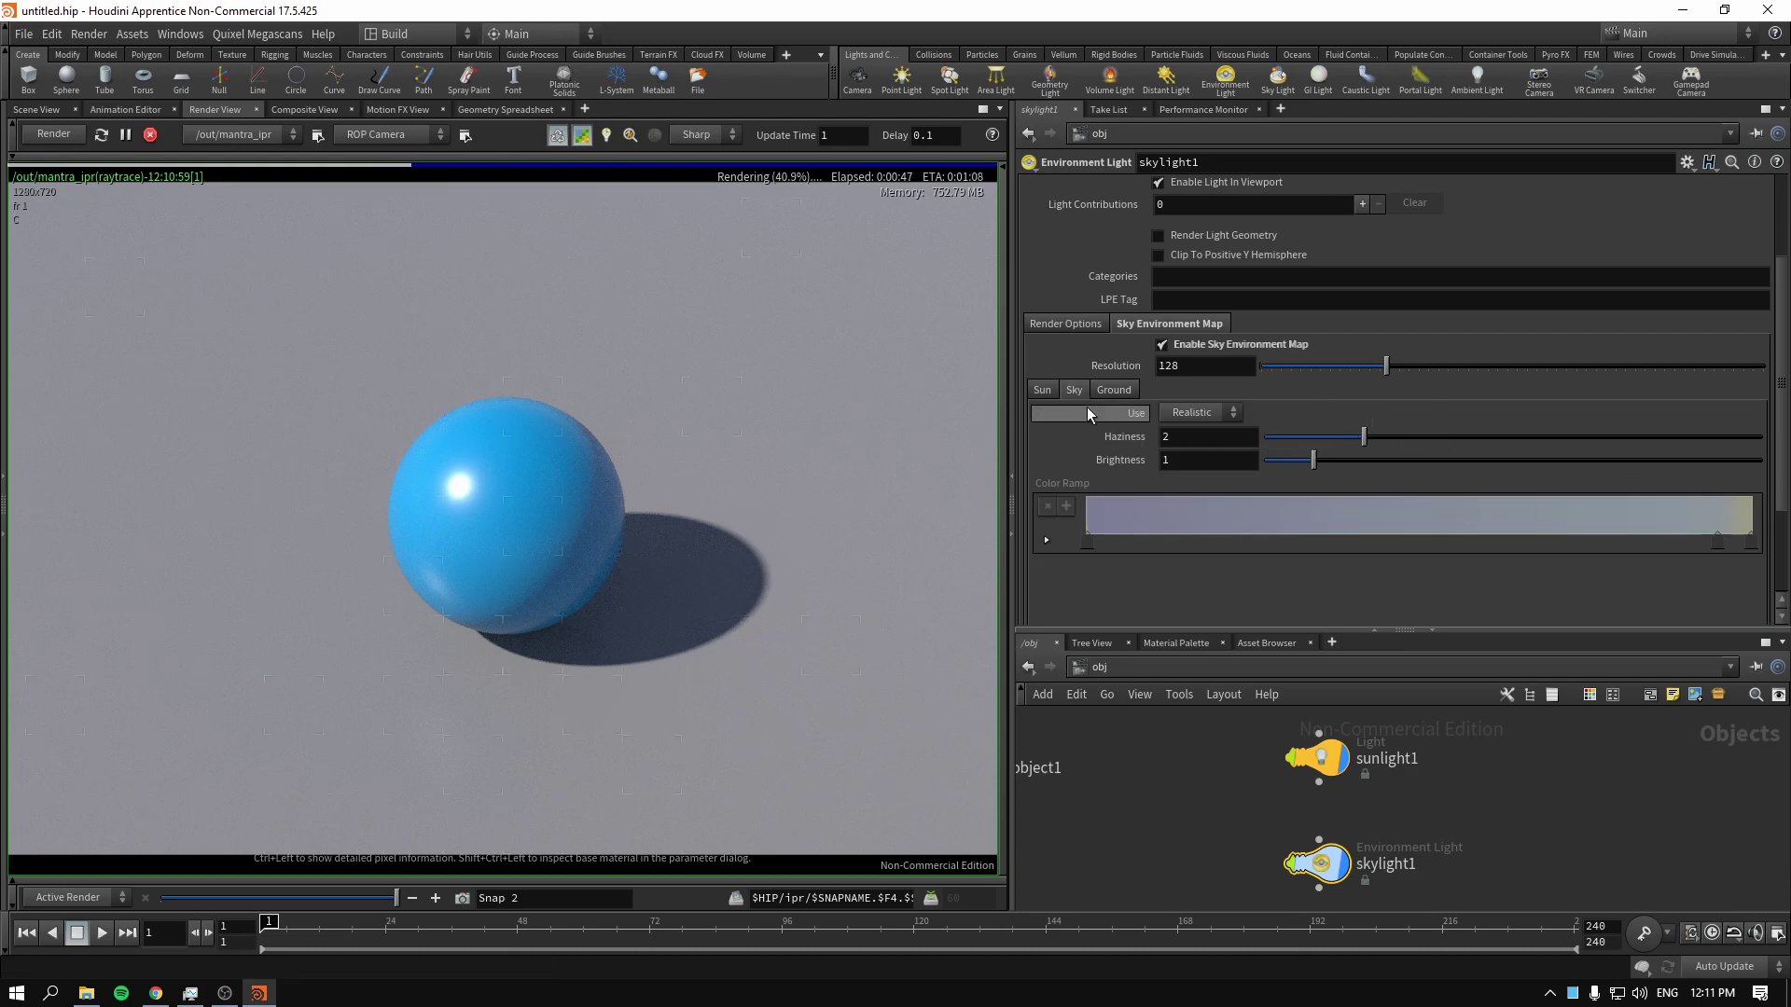
left_click(1043, 391)
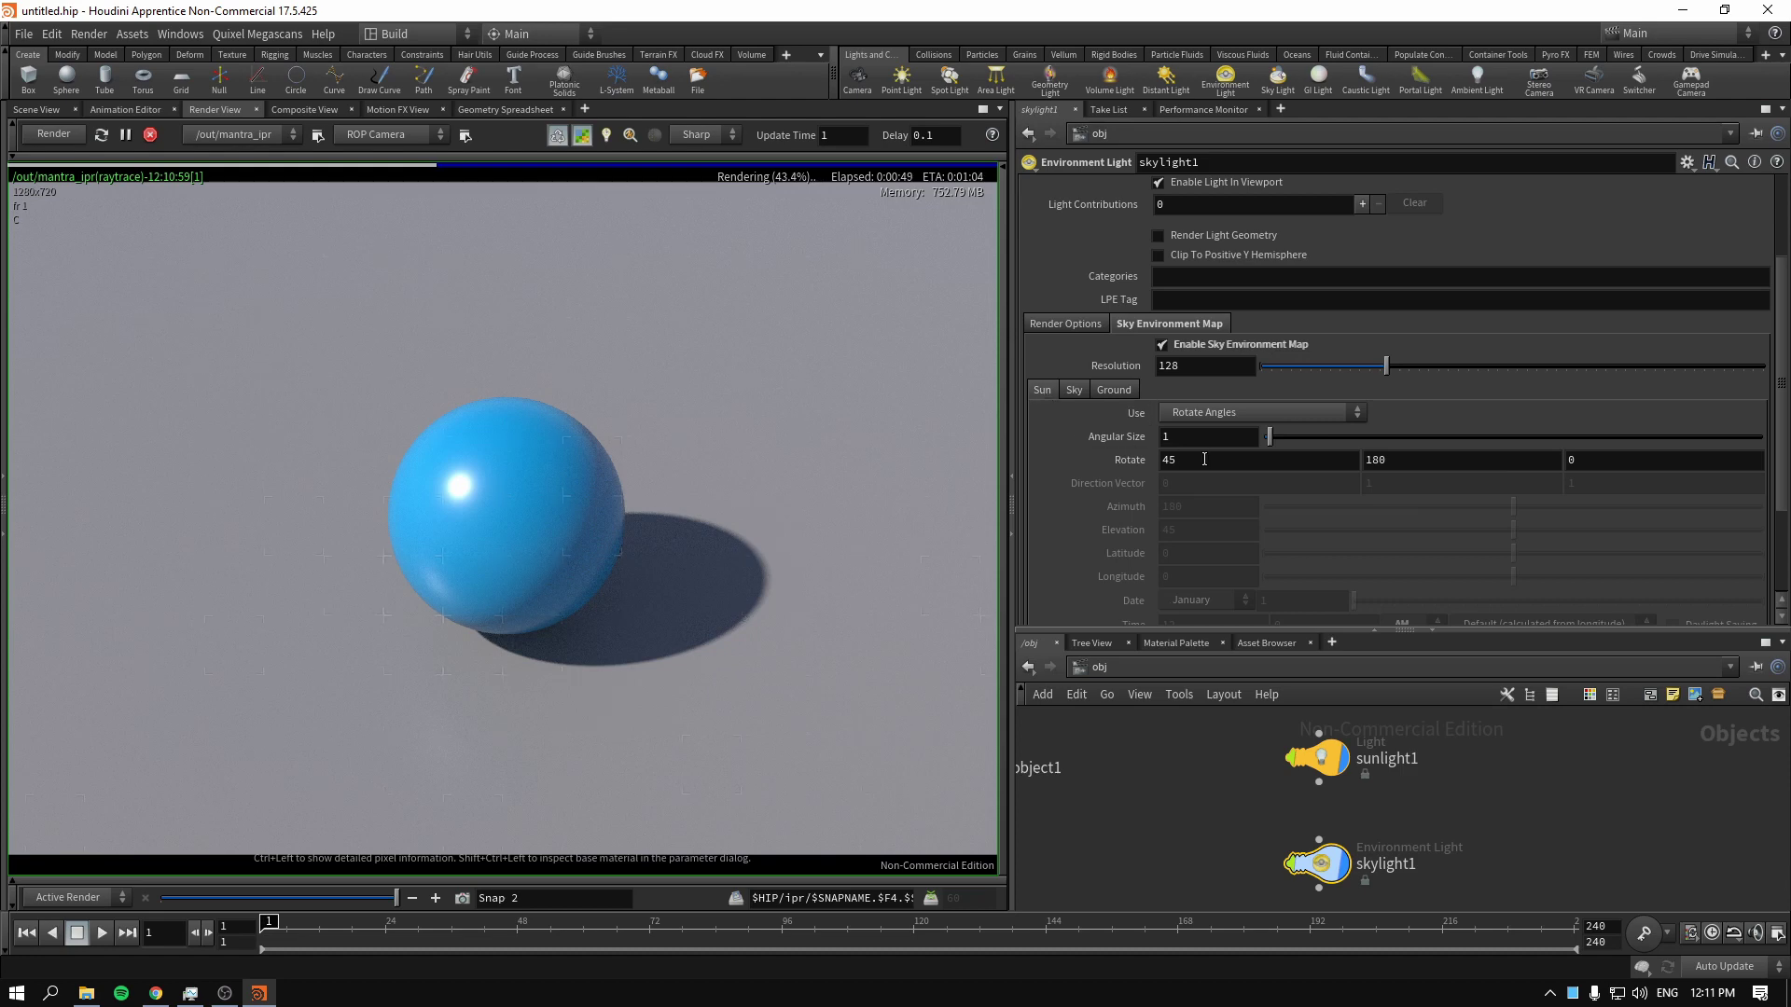
Set the first Rotate value of skylight1's sun to 15 with the 3D scene shown, and show the updated render
left_click(35, 110)
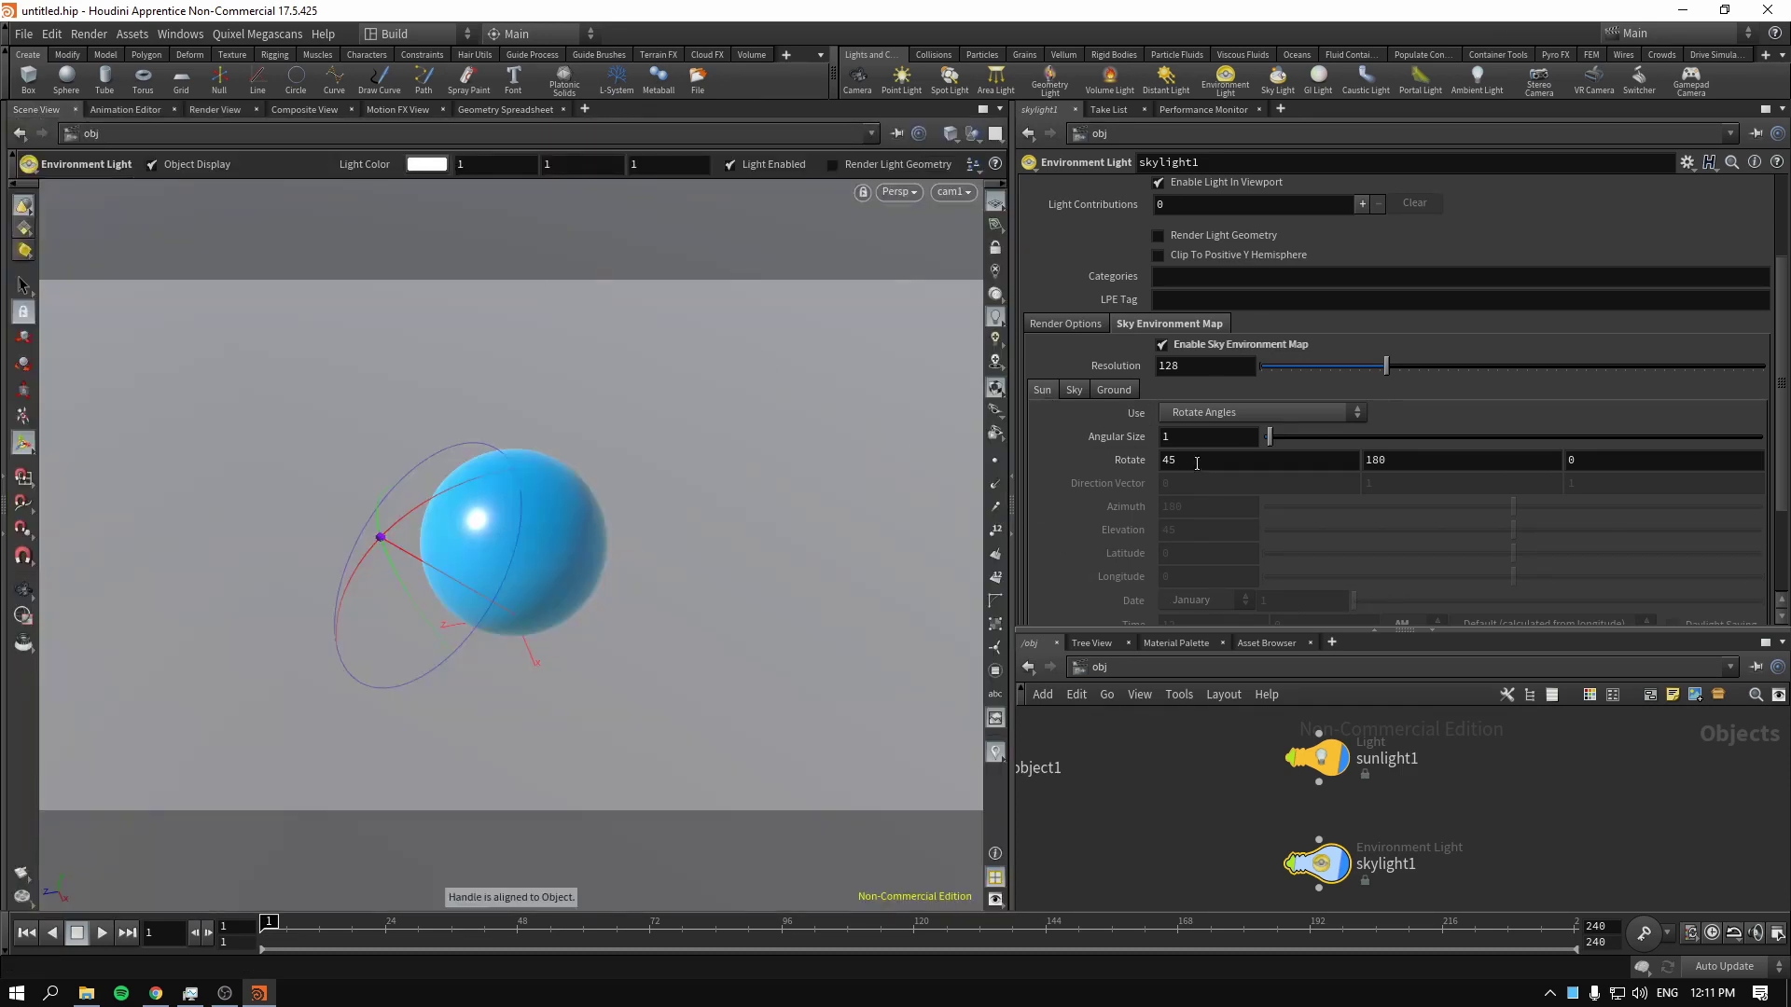
middle_click_drag(1197, 463, 1157, 390)
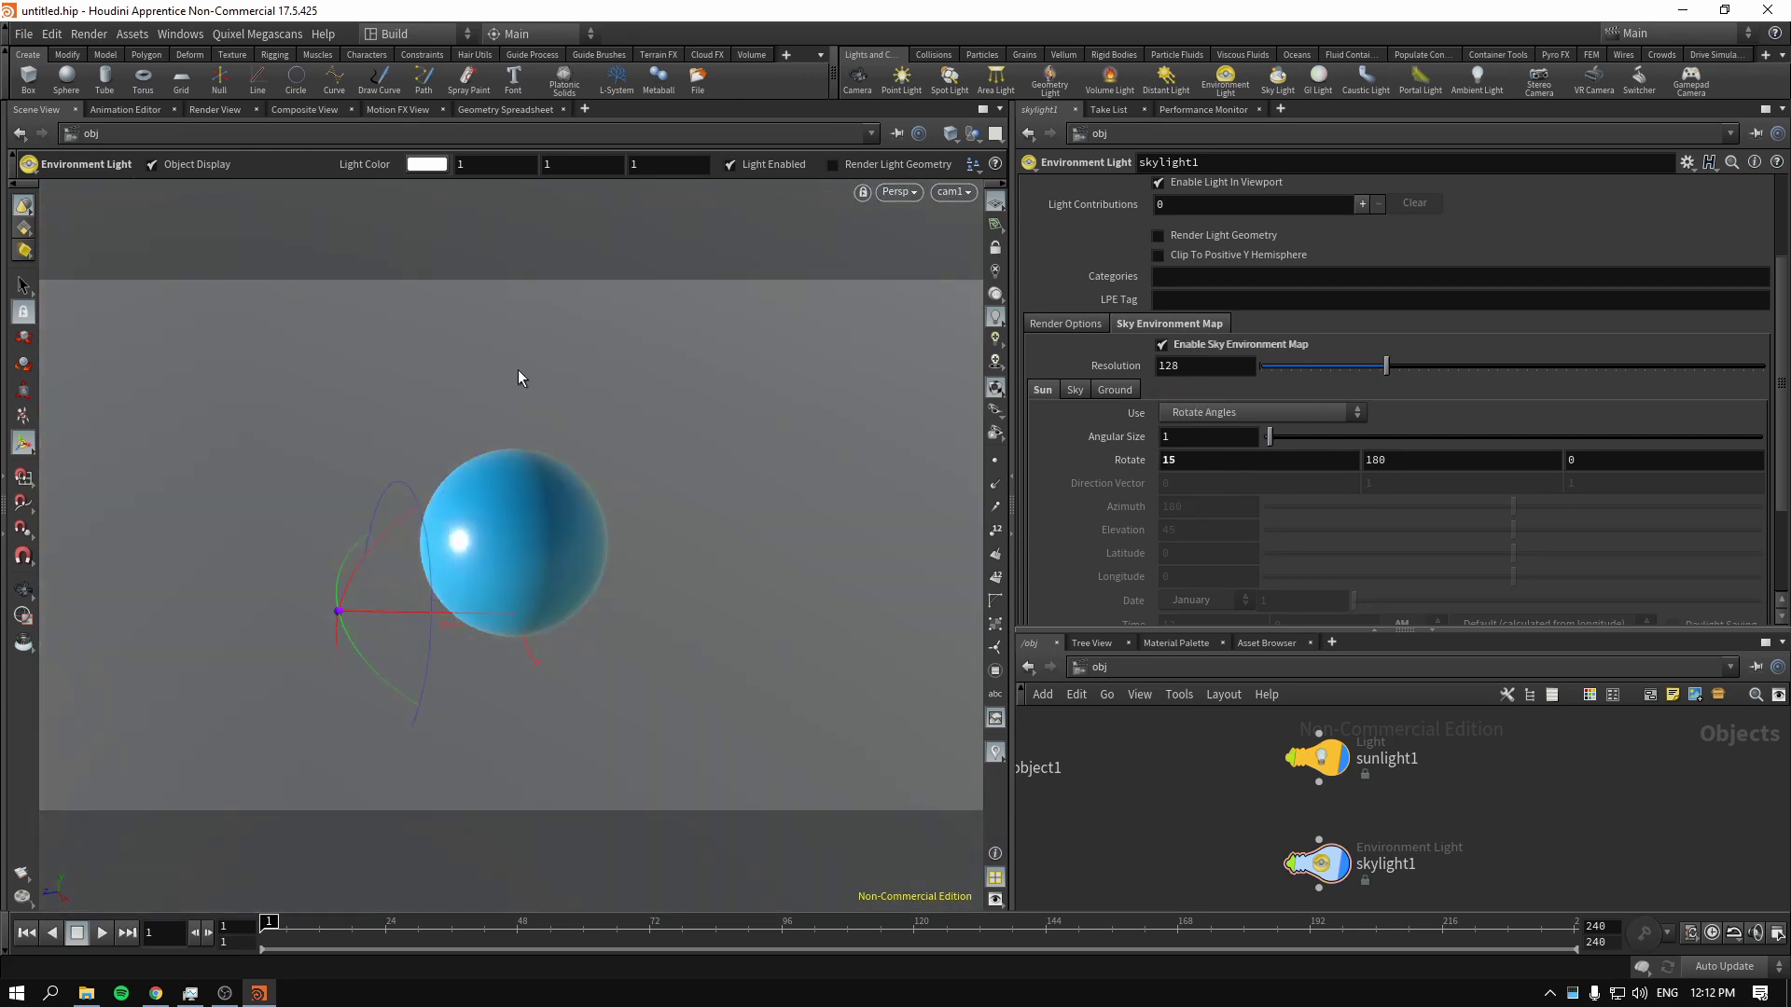
left_click(202, 110)
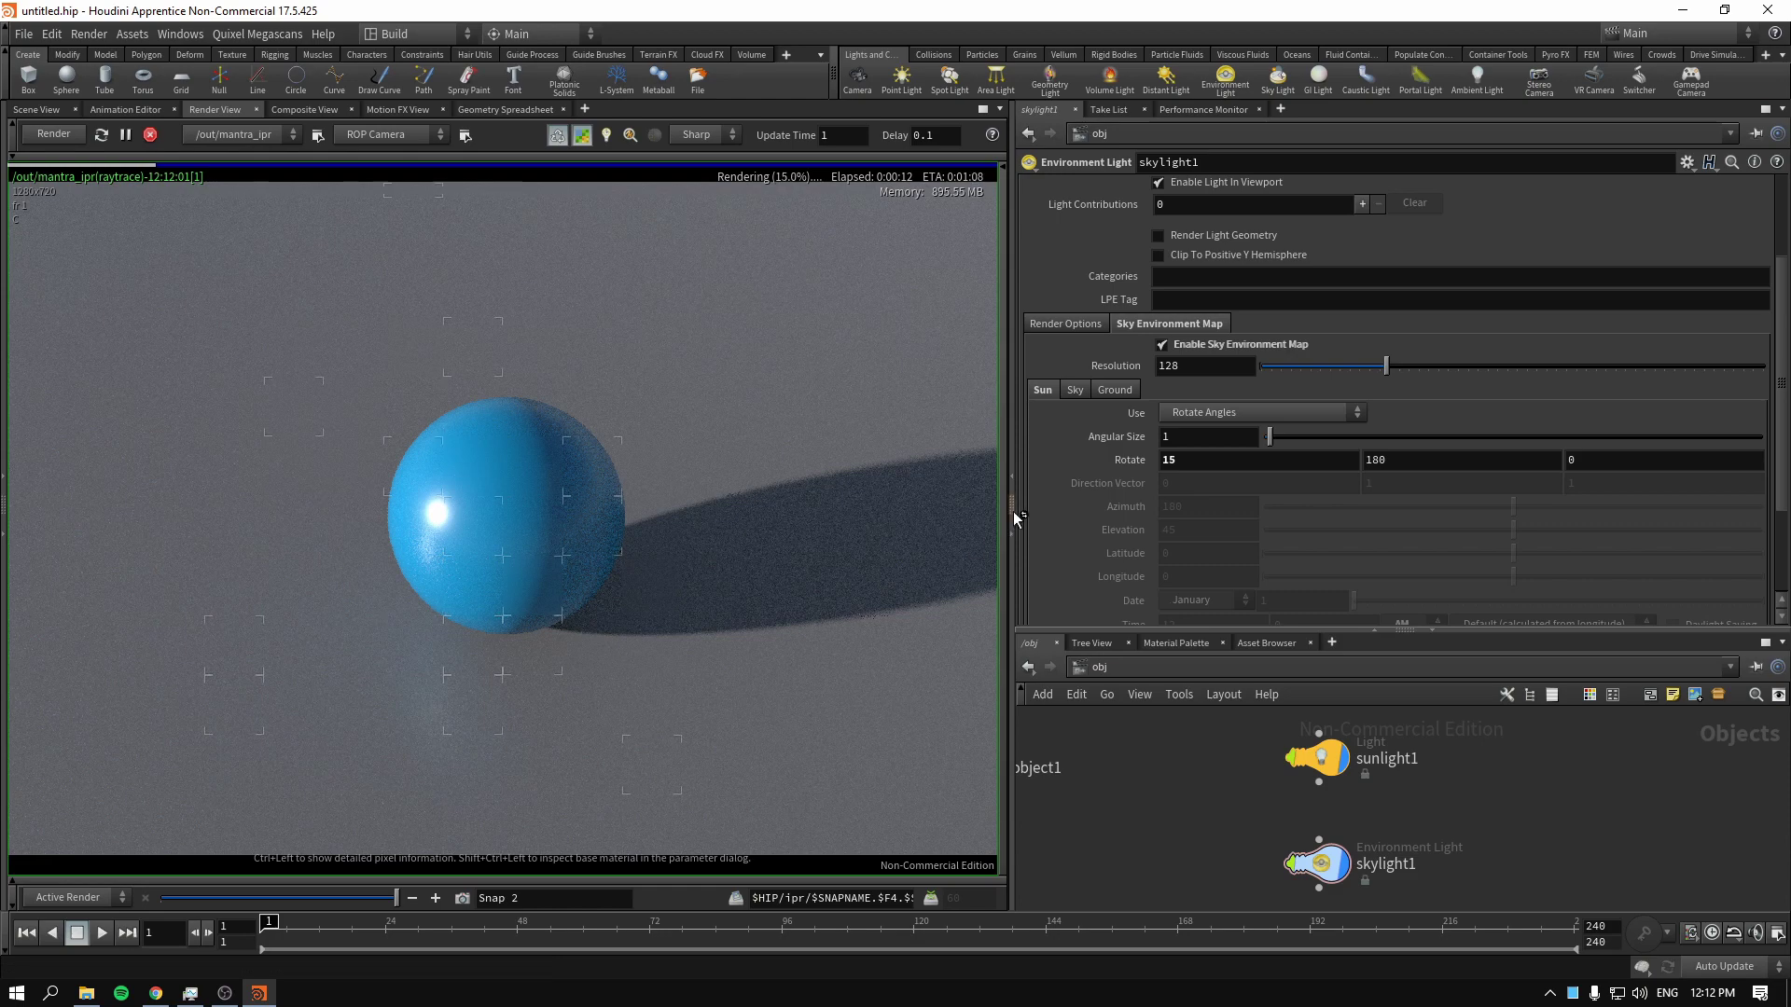
Widen the render view moderately, compare it with the 3D scene, and give the network area more height
left_click_drag(1012, 512, 1175, 524)
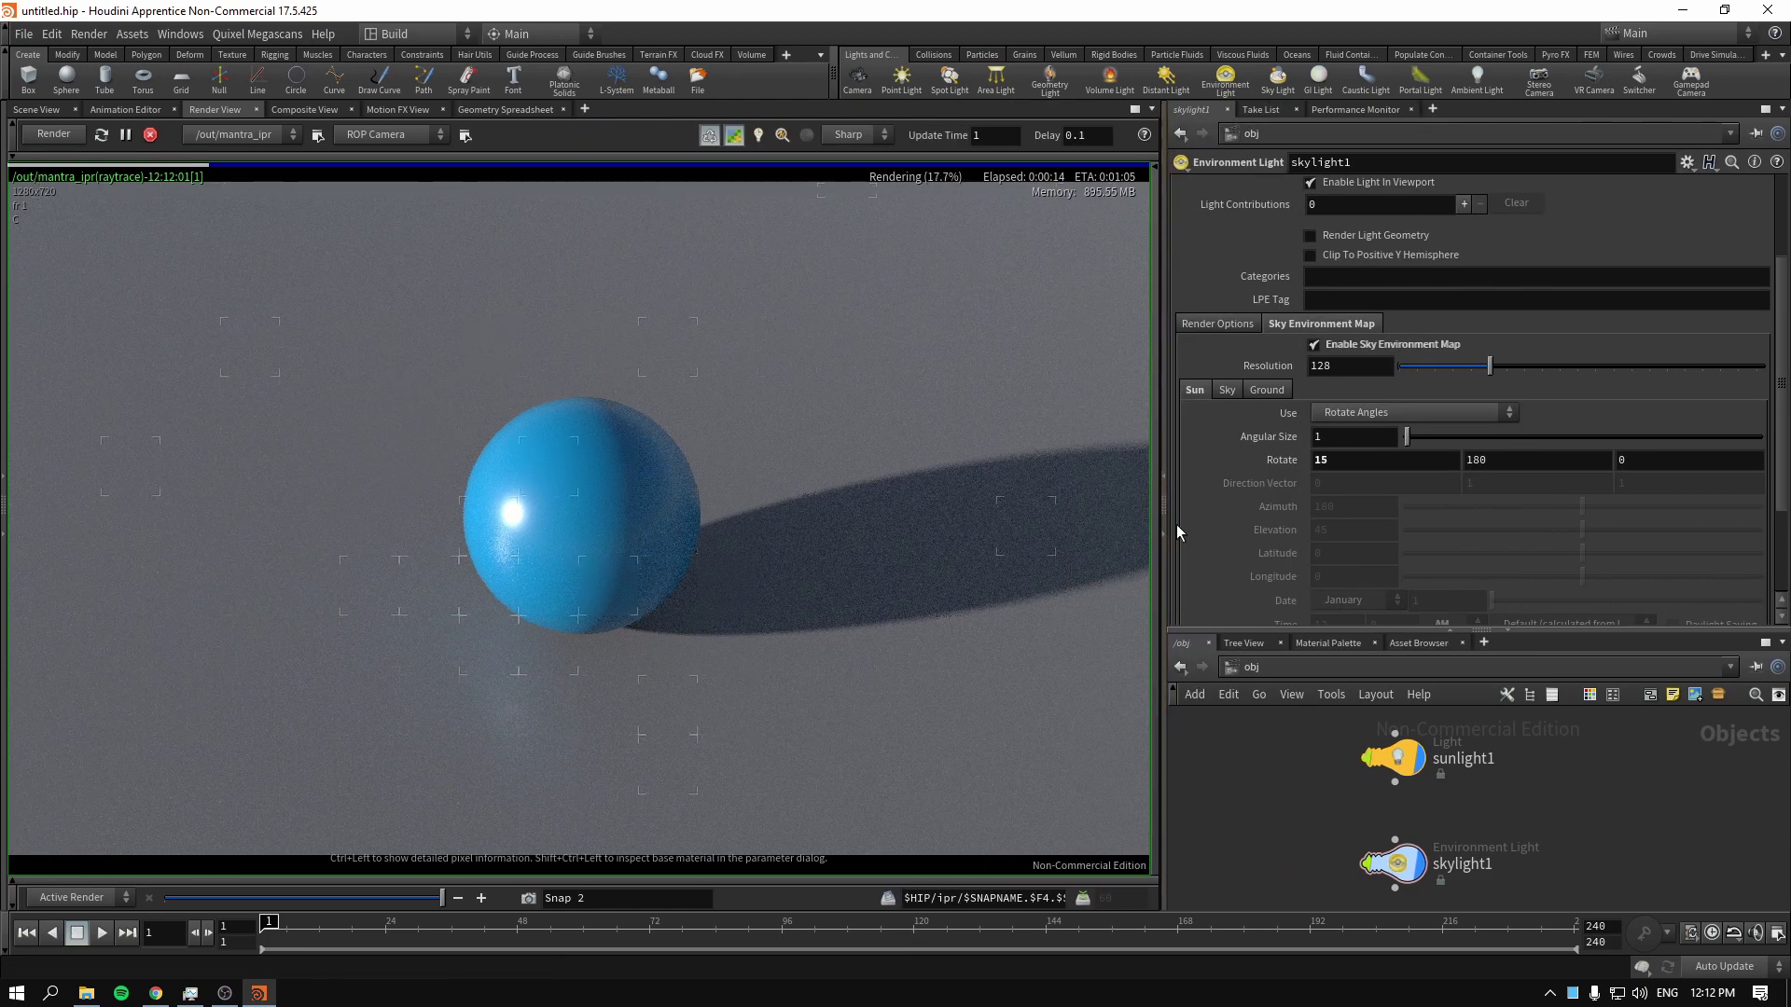
left_click(36, 110)
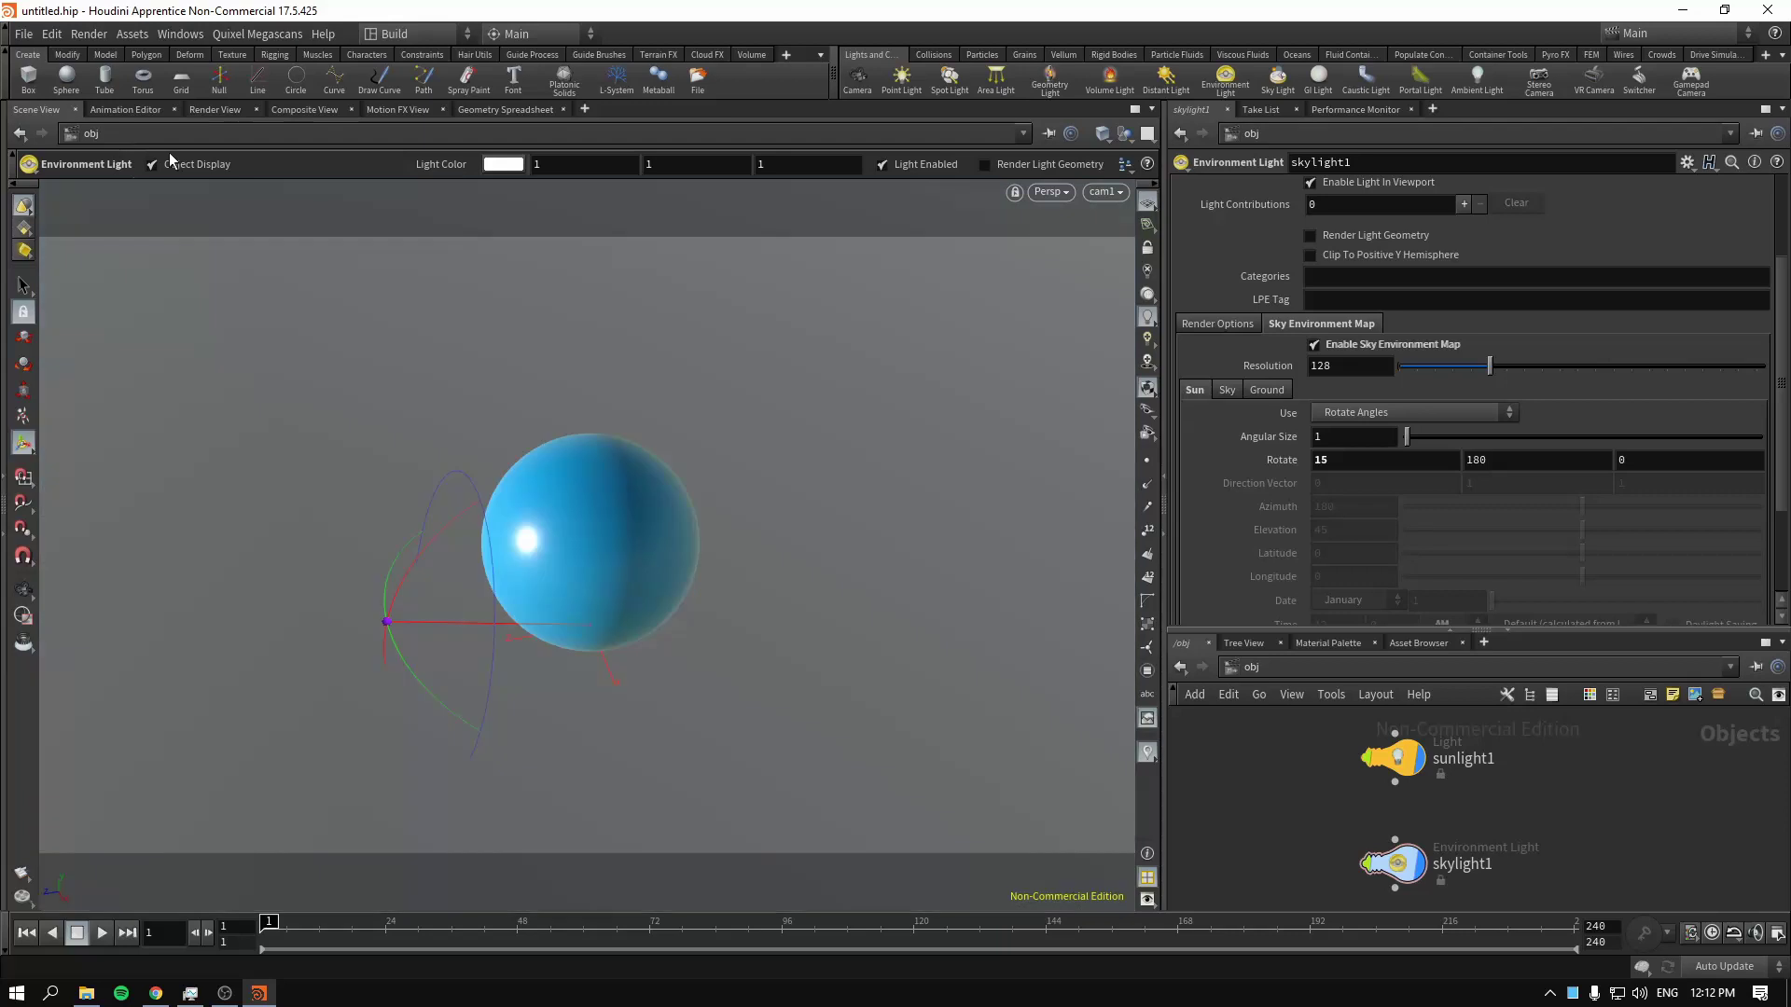
left_click(218, 109)
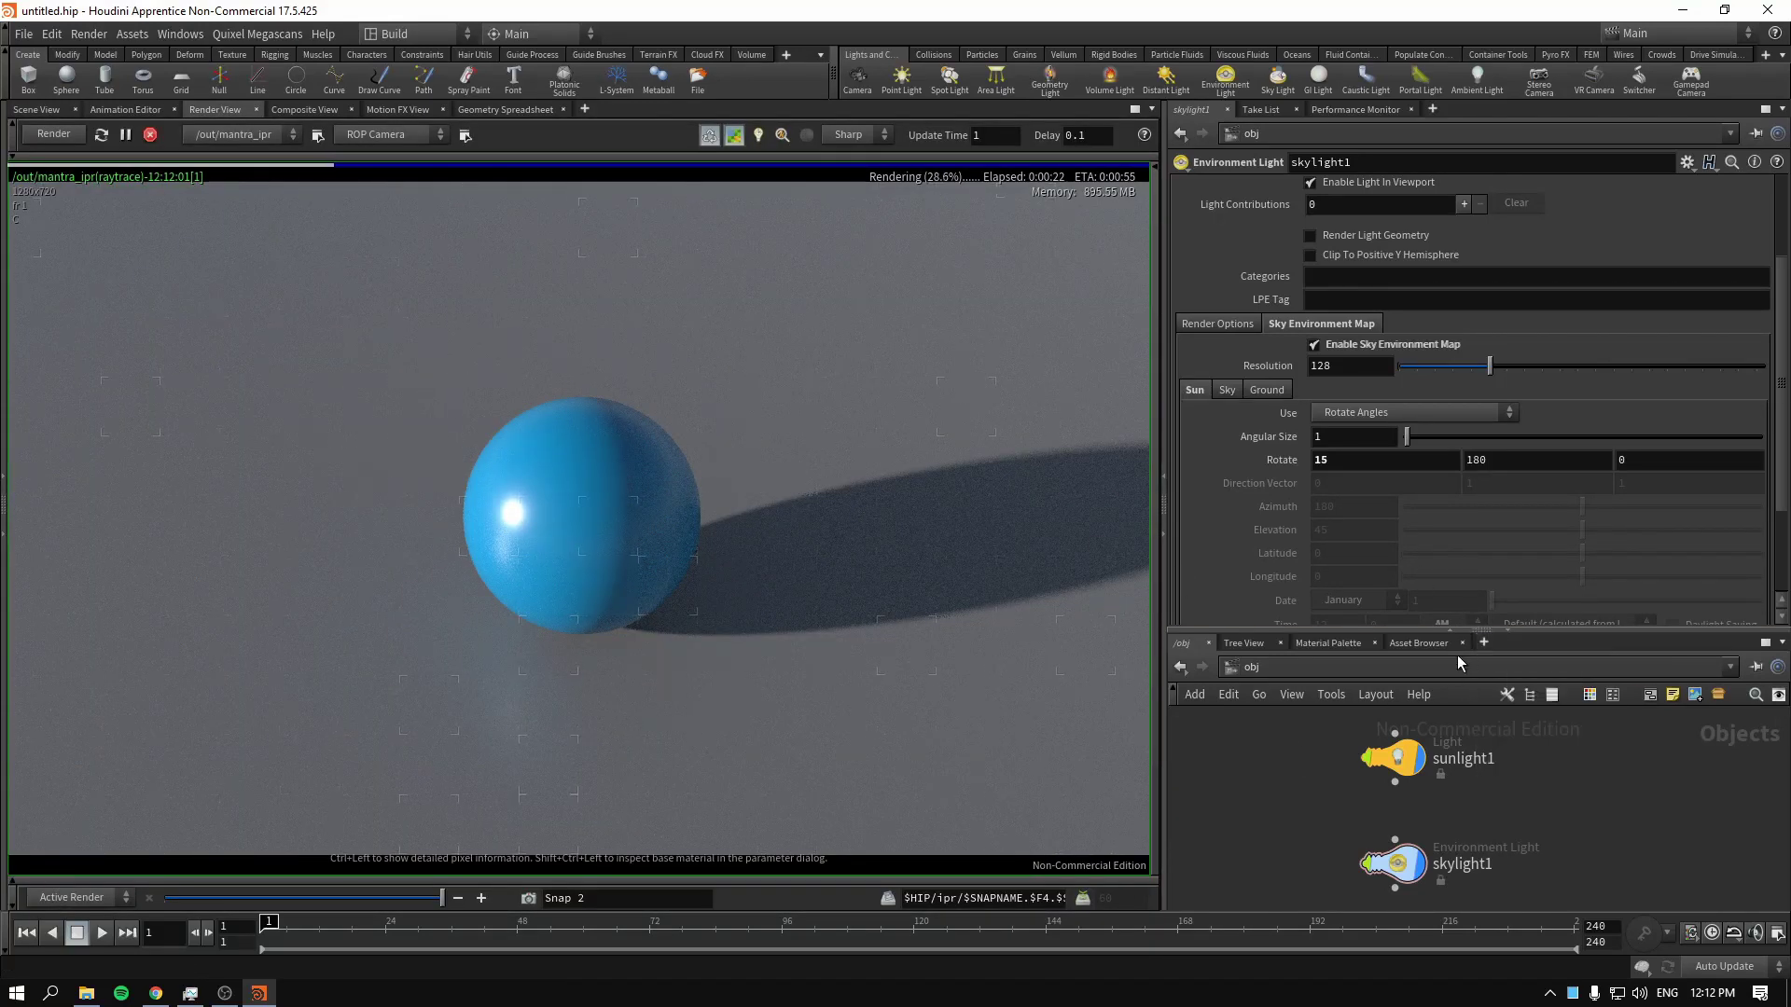
left_click_drag(1482, 632, 1460, 565)
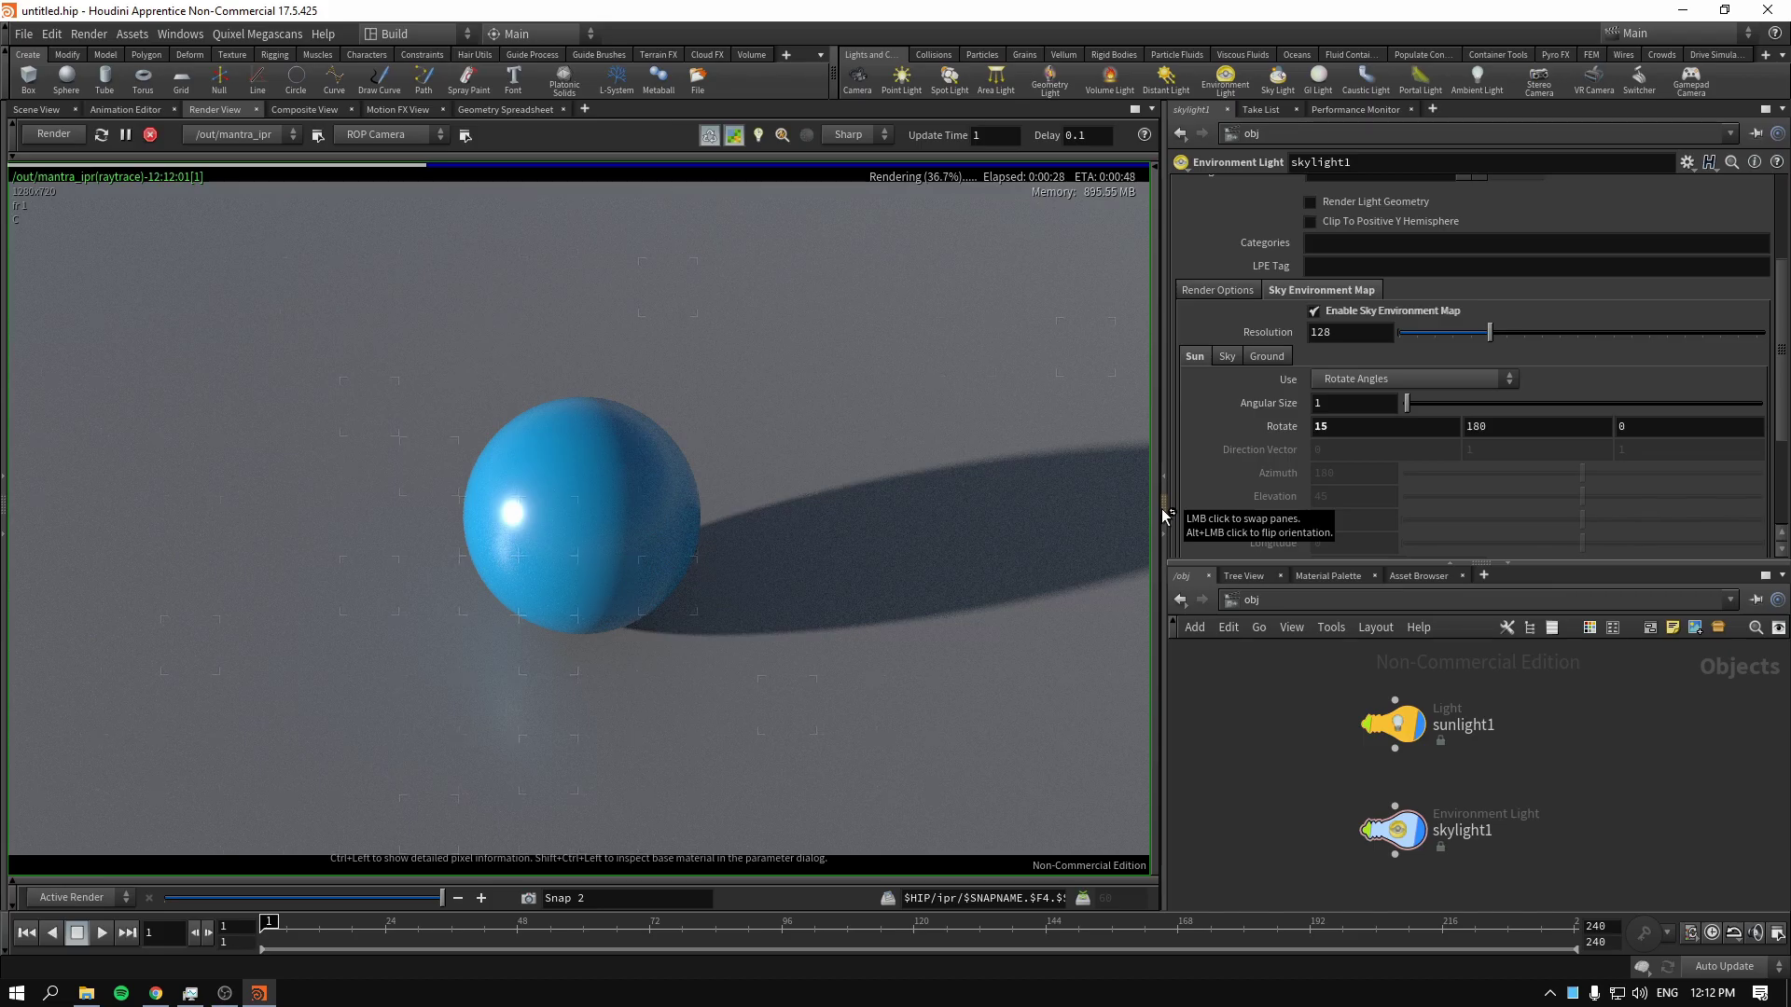
left_click_drag(1165, 516, 1124, 515)
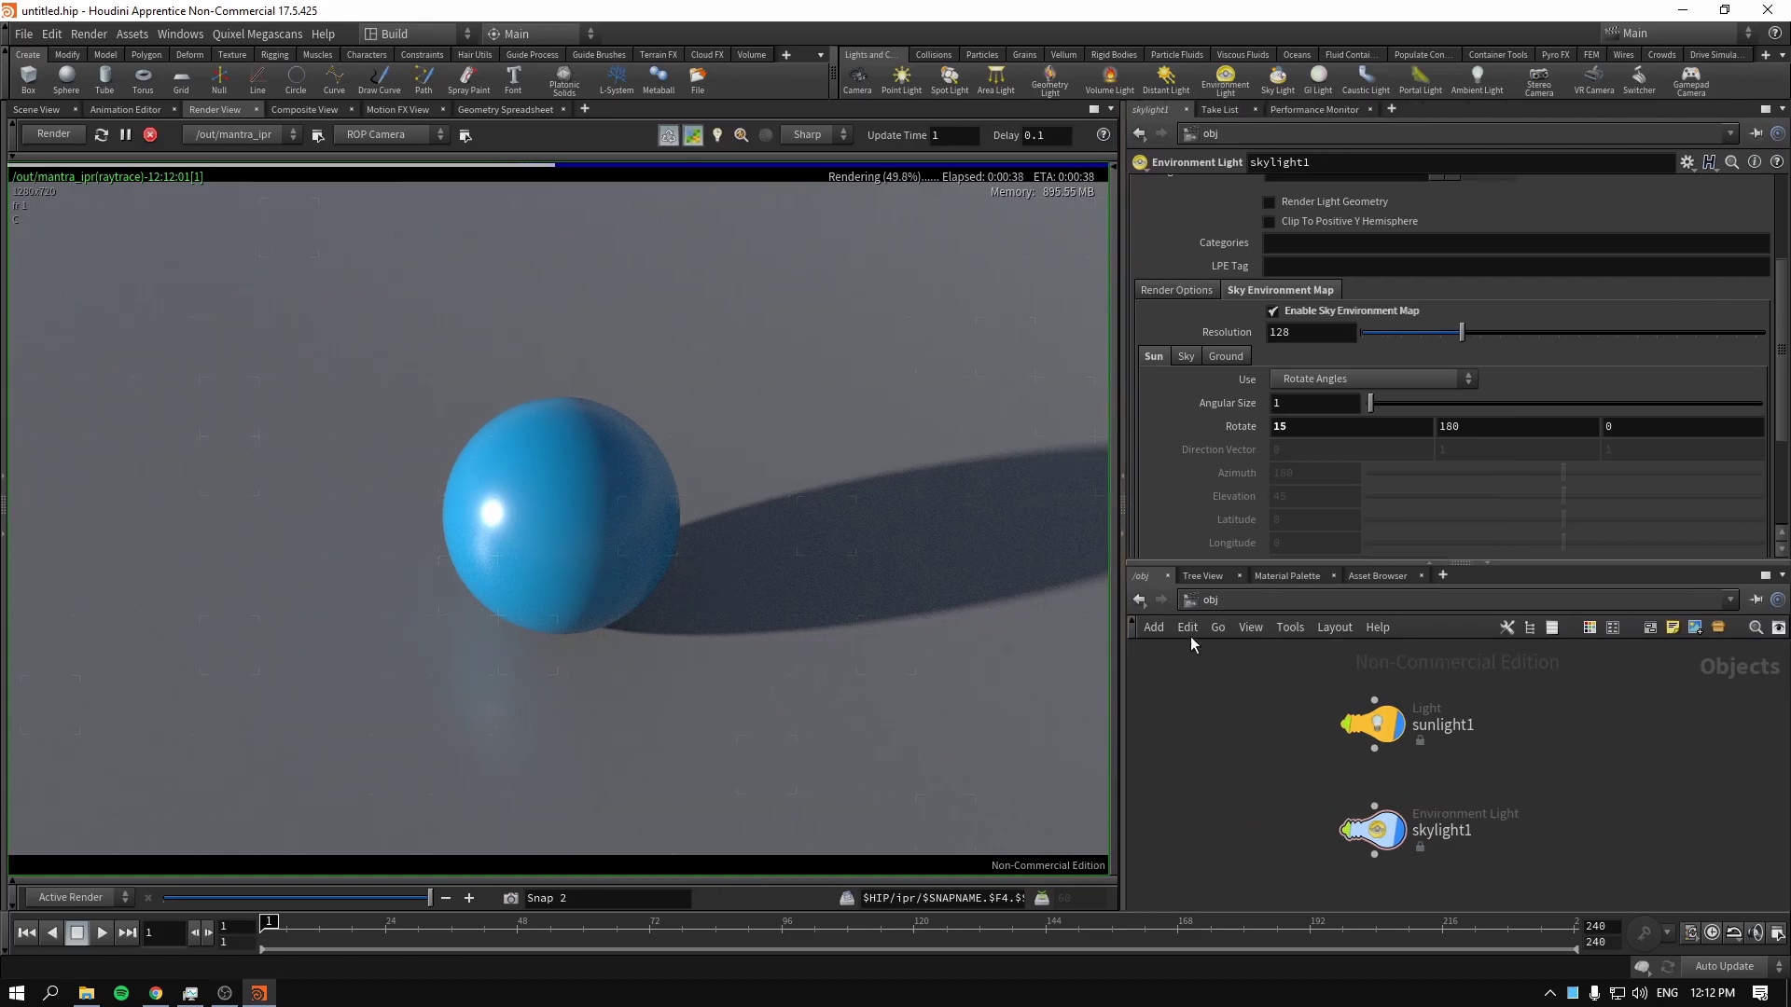
Select the sunlight and examine its light parameters and options
left_click_drag(1293, 786, 1483, 895)
left_click_drag(1257, 708, 1470, 774)
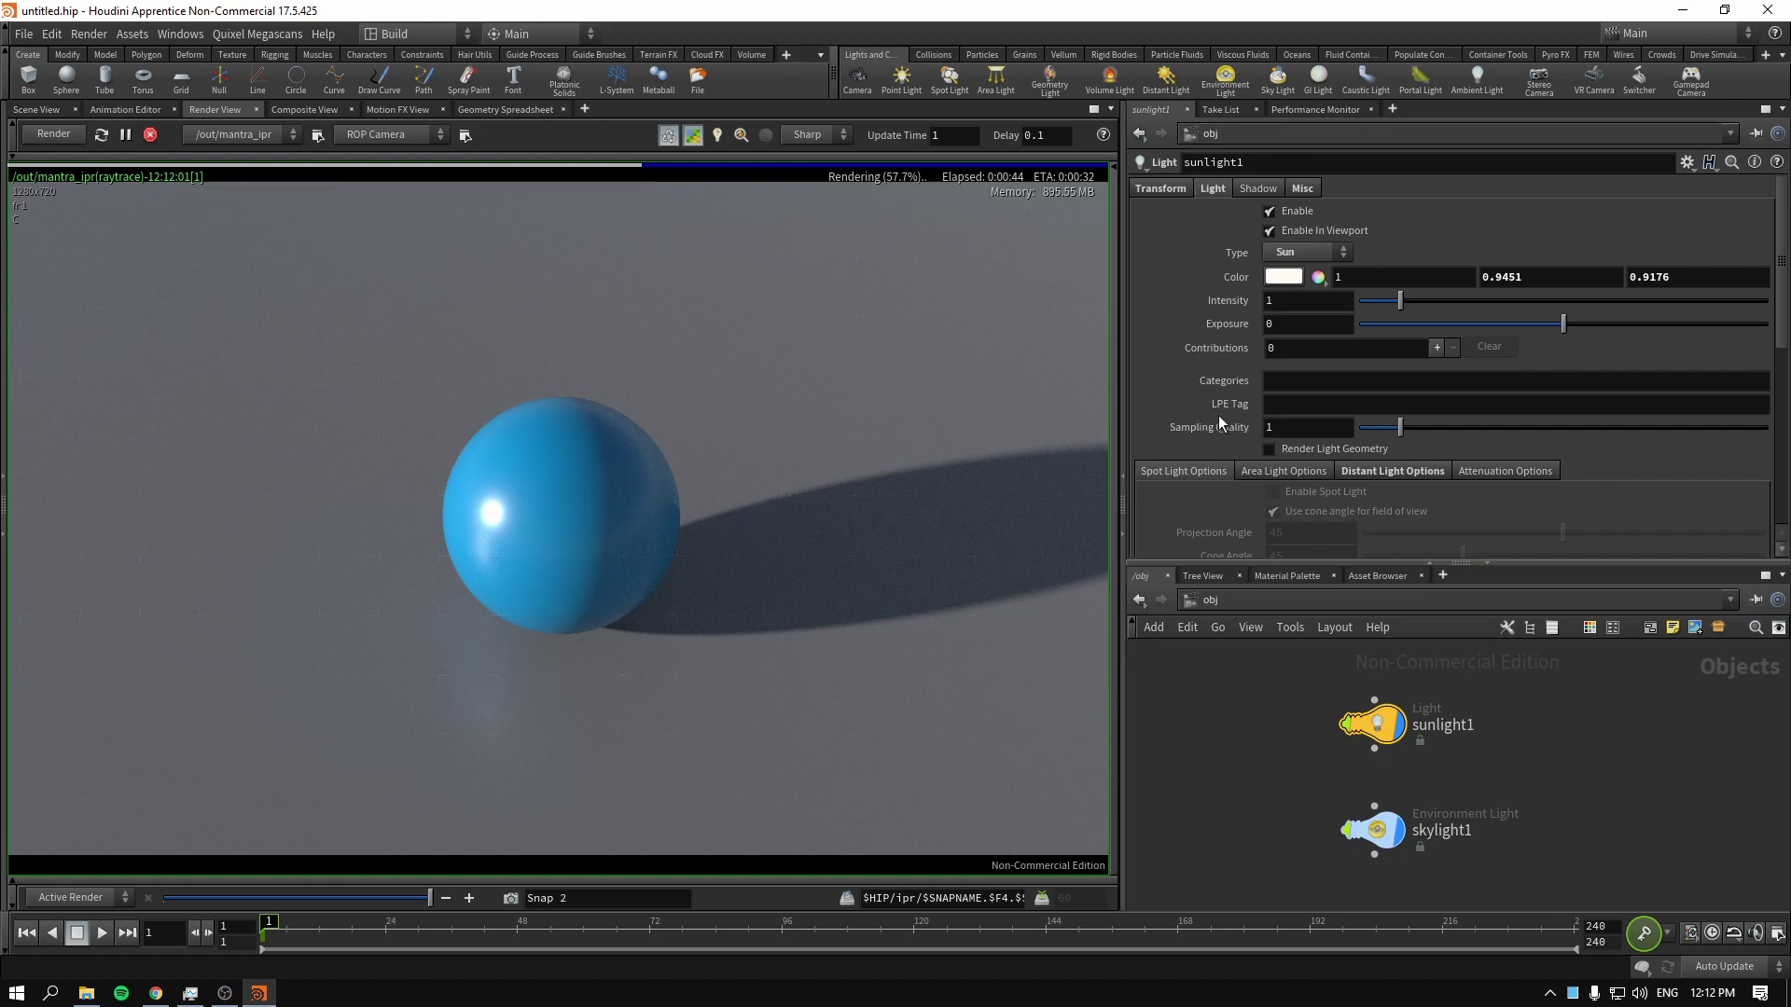
scroll(1215, 382, "down", 3)
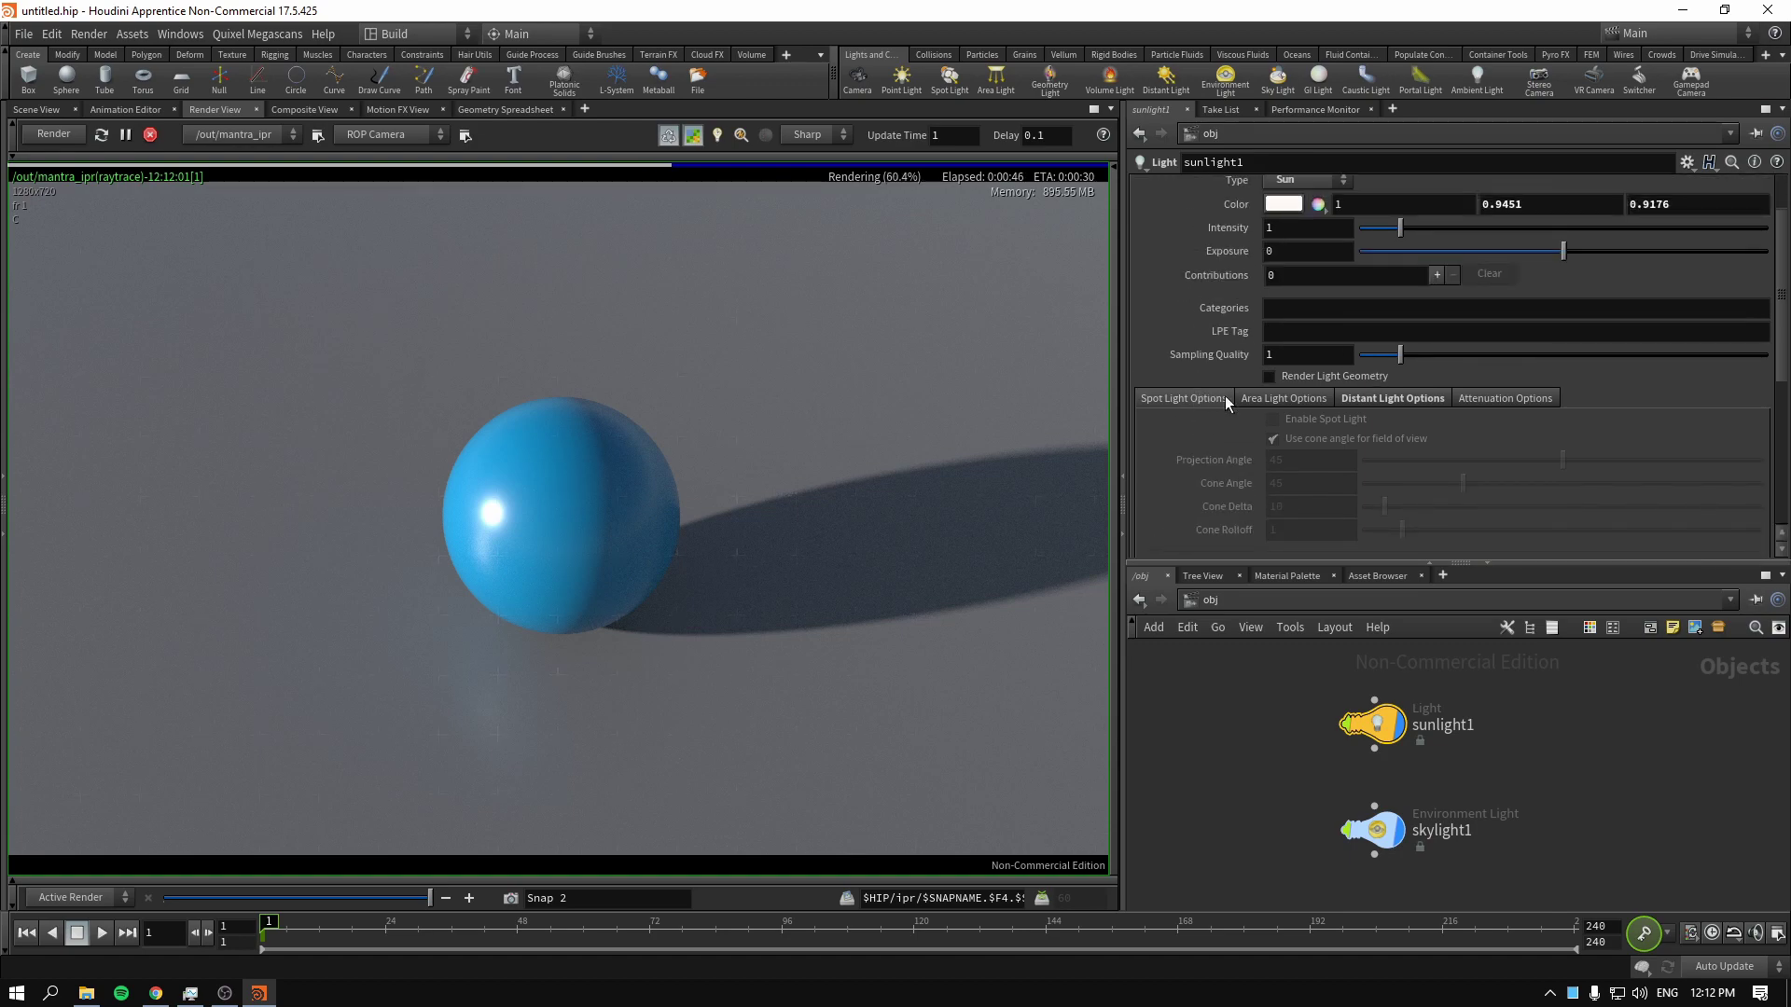
Try an Angular Size of 5.7 for skylight1's sun and settle on 0.4
left_click_drag(1233, 745, 1343, 836)
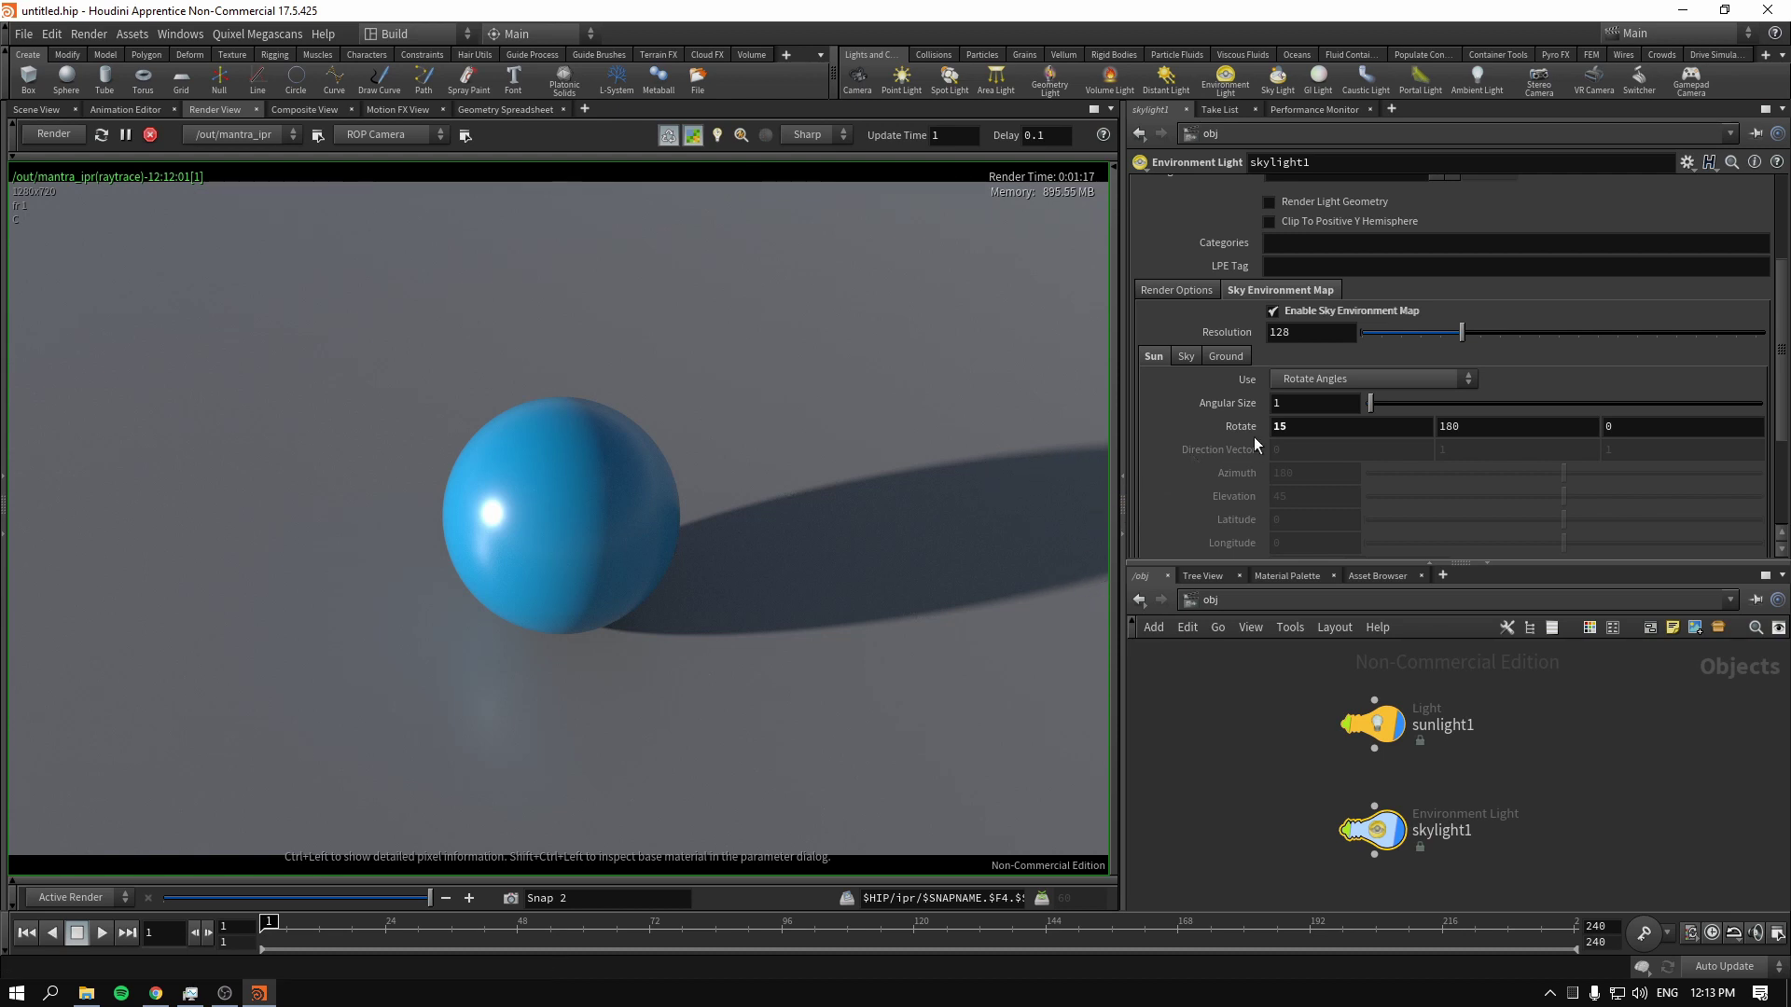
left_click(1334, 406)
left_click(1272, 787)
left_click_drag(1370, 403, 1391, 403)
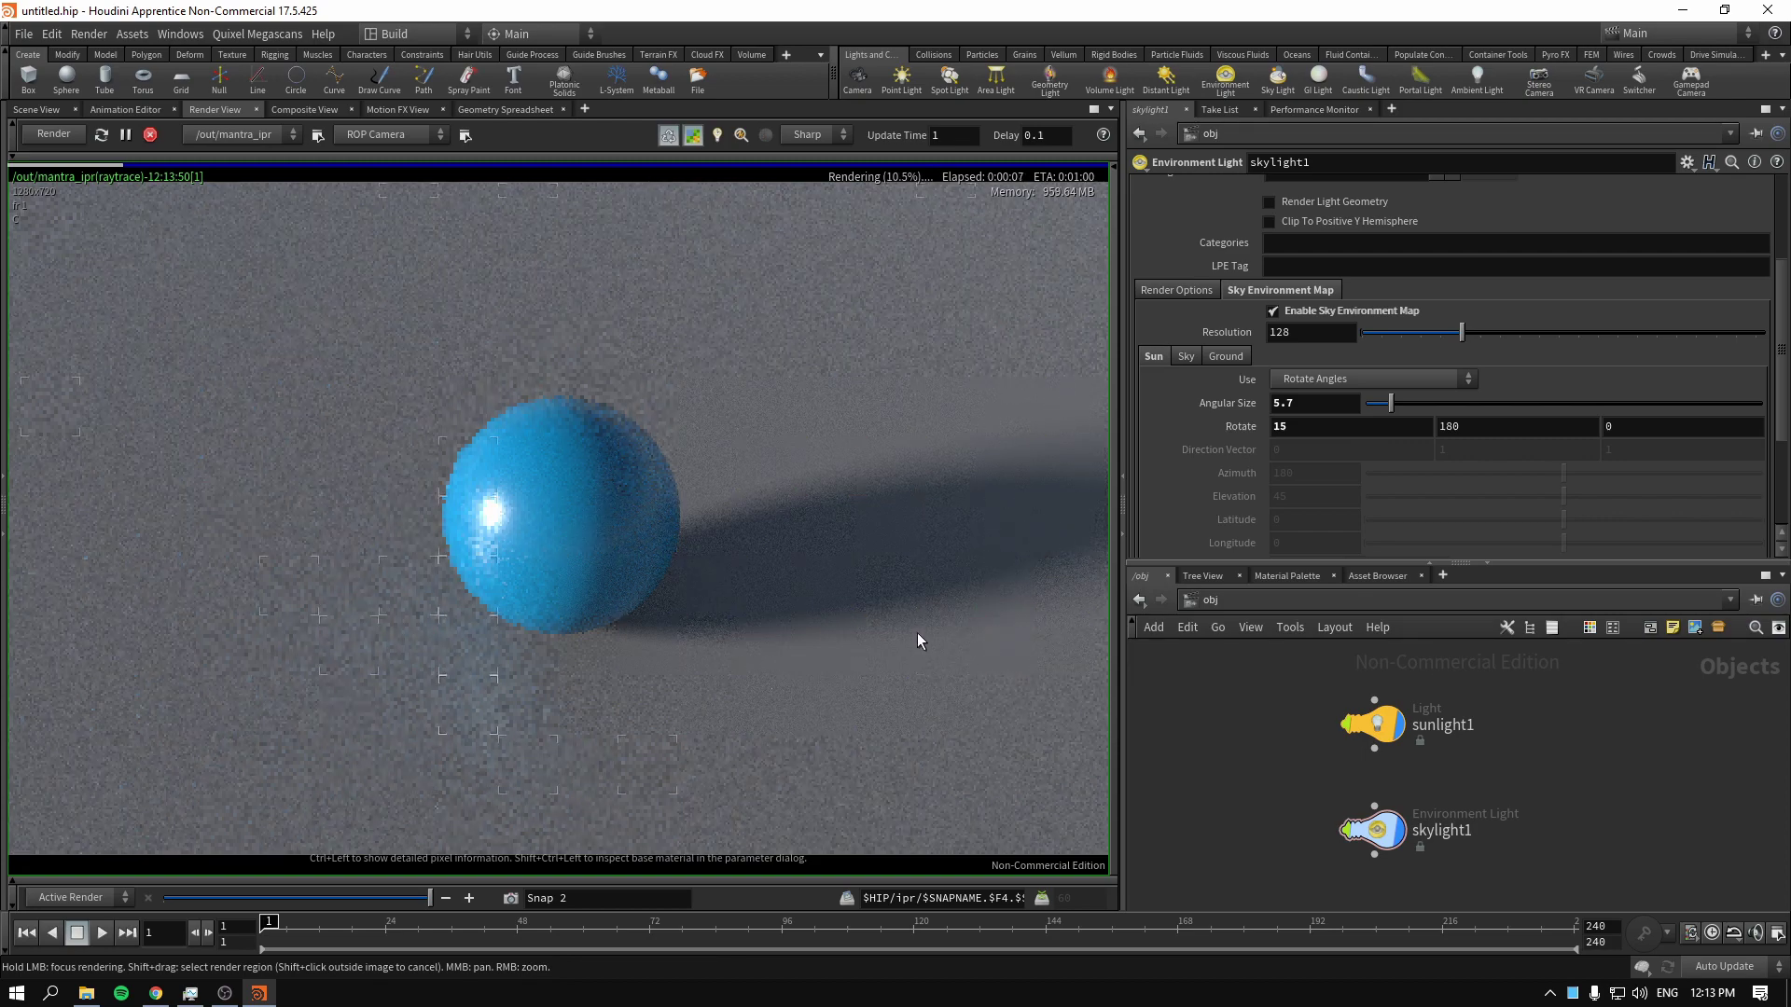
left_click_drag(1389, 404, 1366, 413)
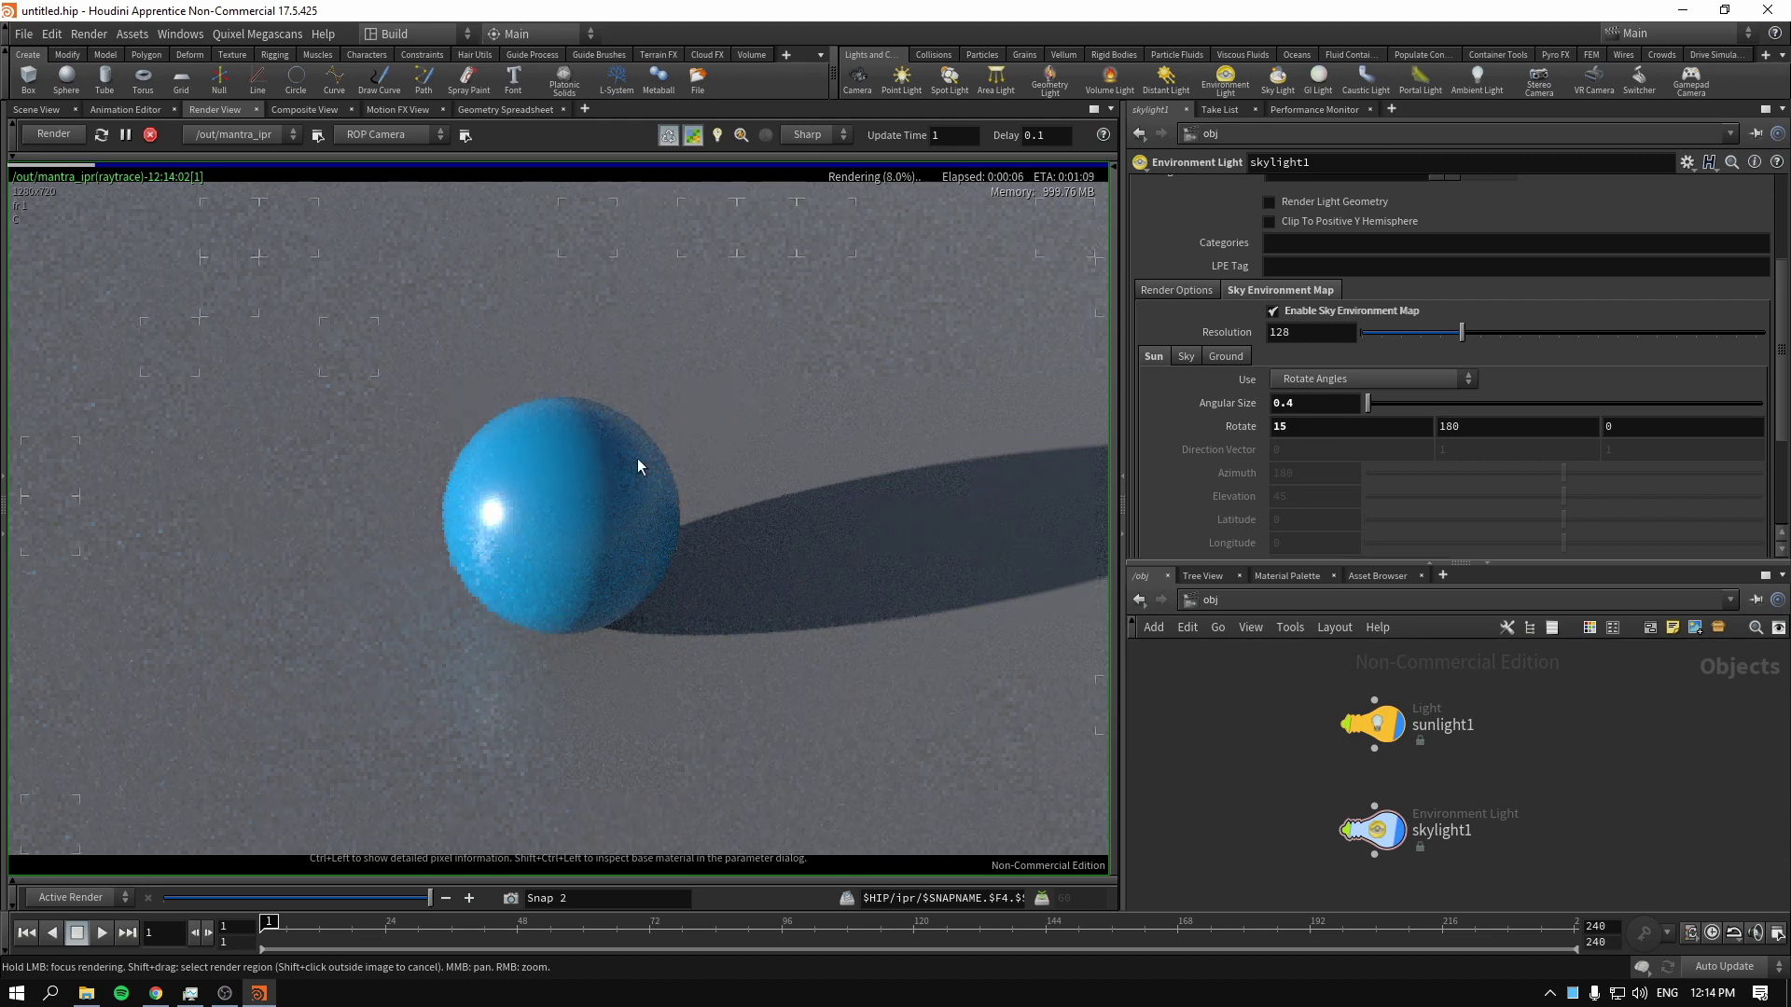
Stop the render and show the 3D scene, giving the parameters and network more width
left_click(152, 136)
left_click(37, 109)
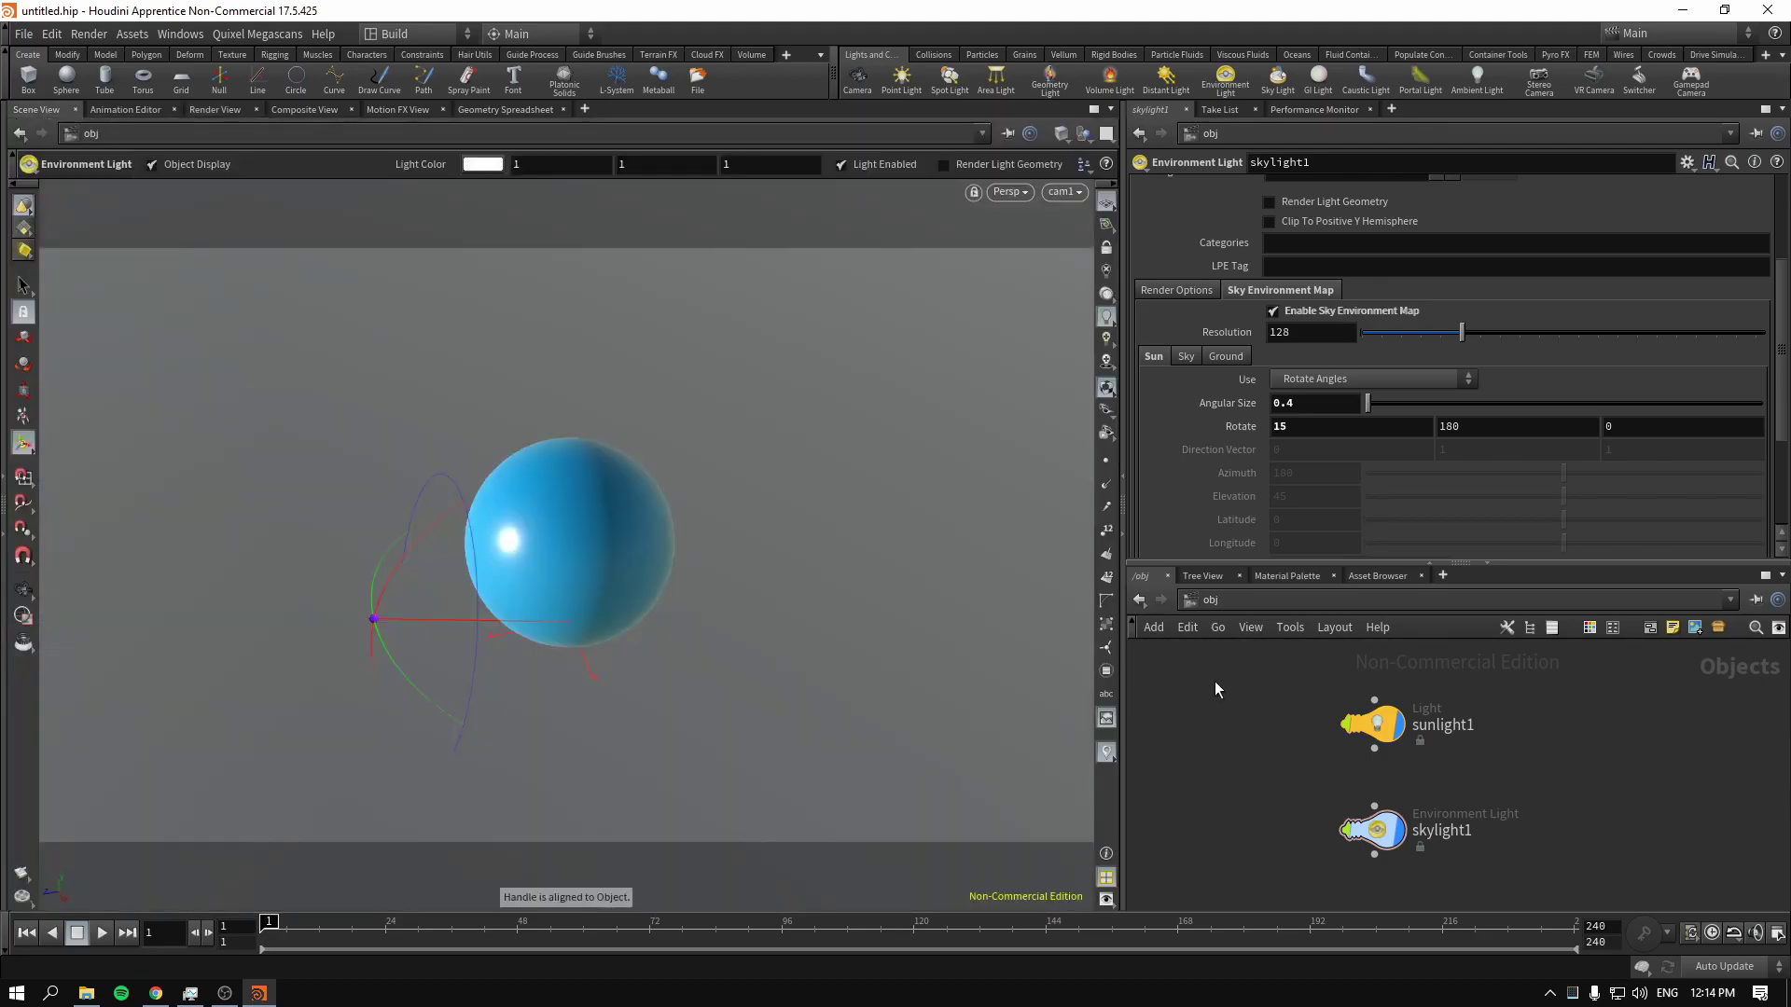
left_click(215, 109)
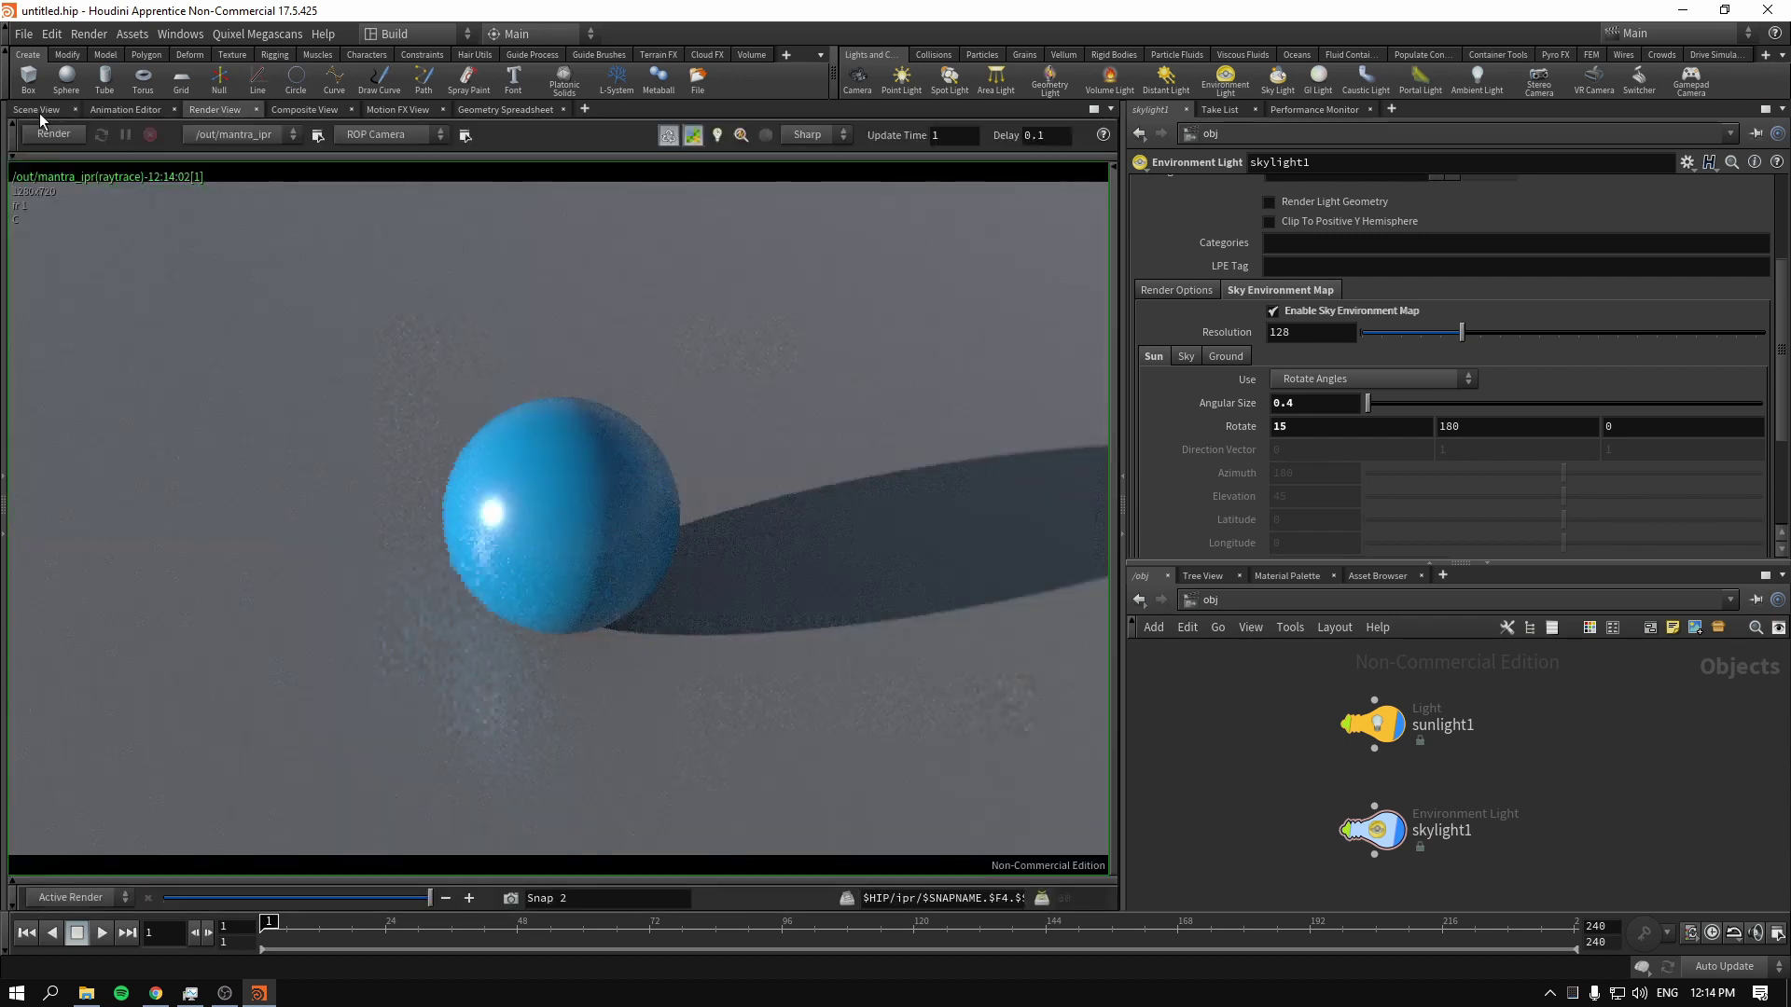
left_click(37, 110)
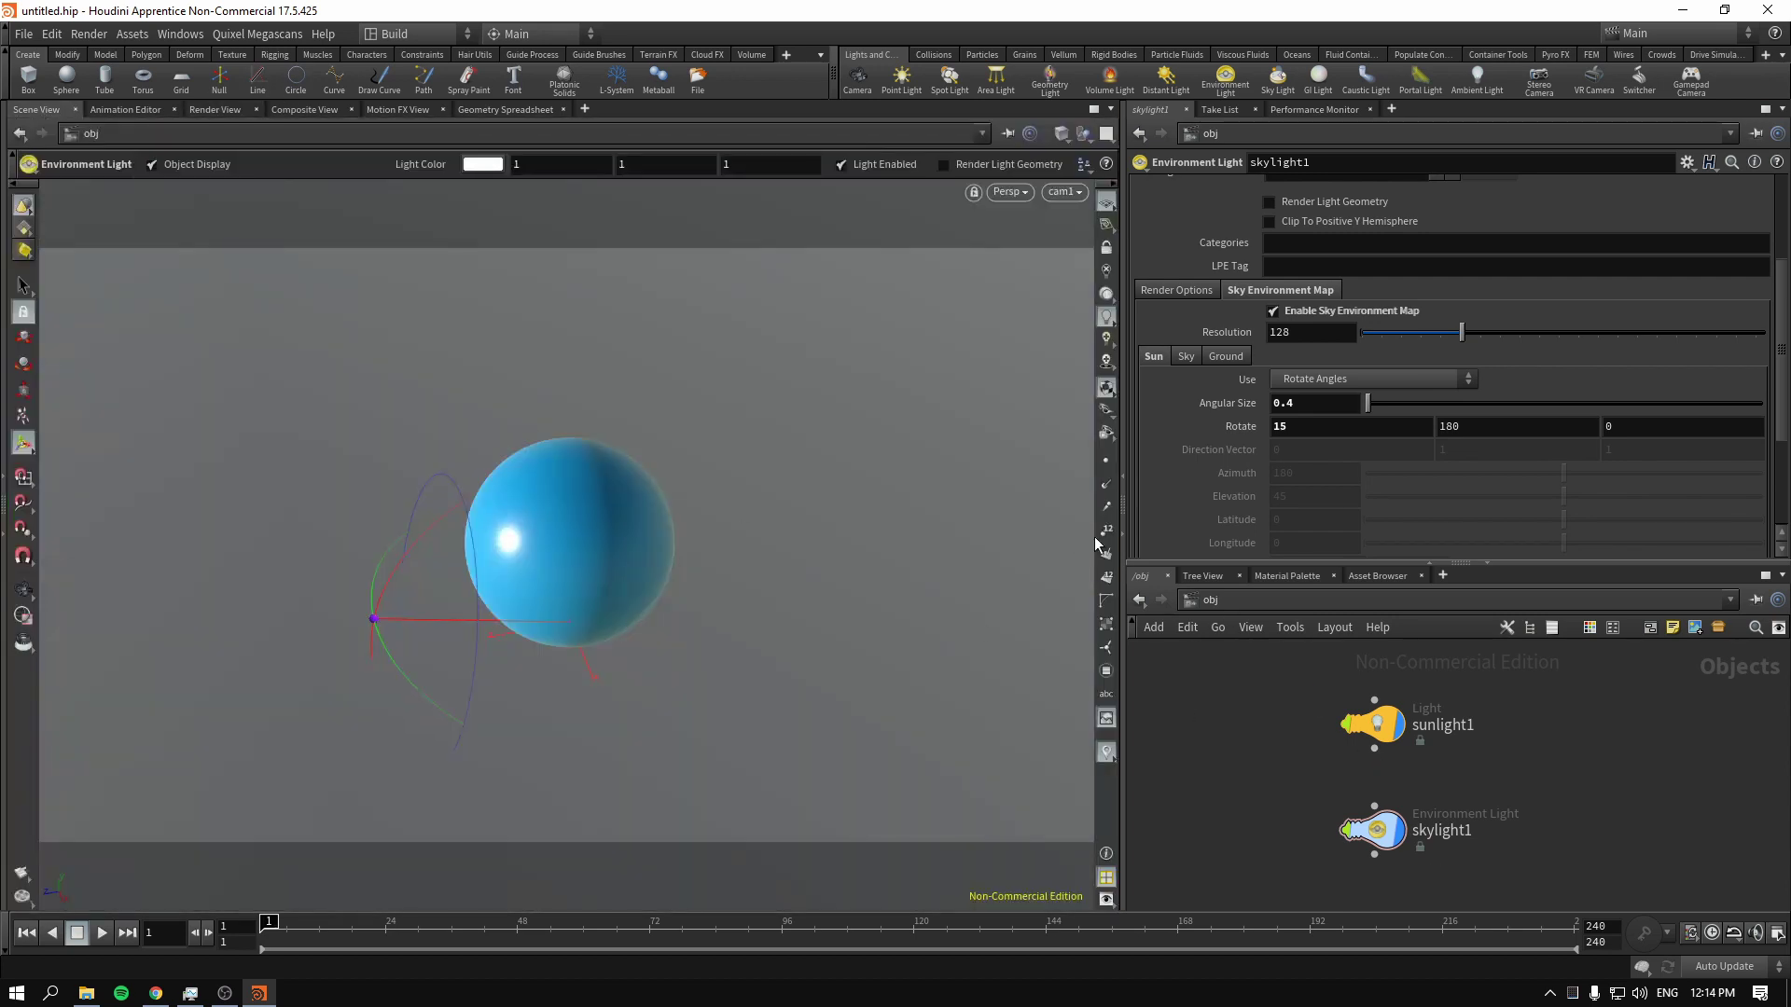
left_click_drag(1124, 518, 1060, 519)
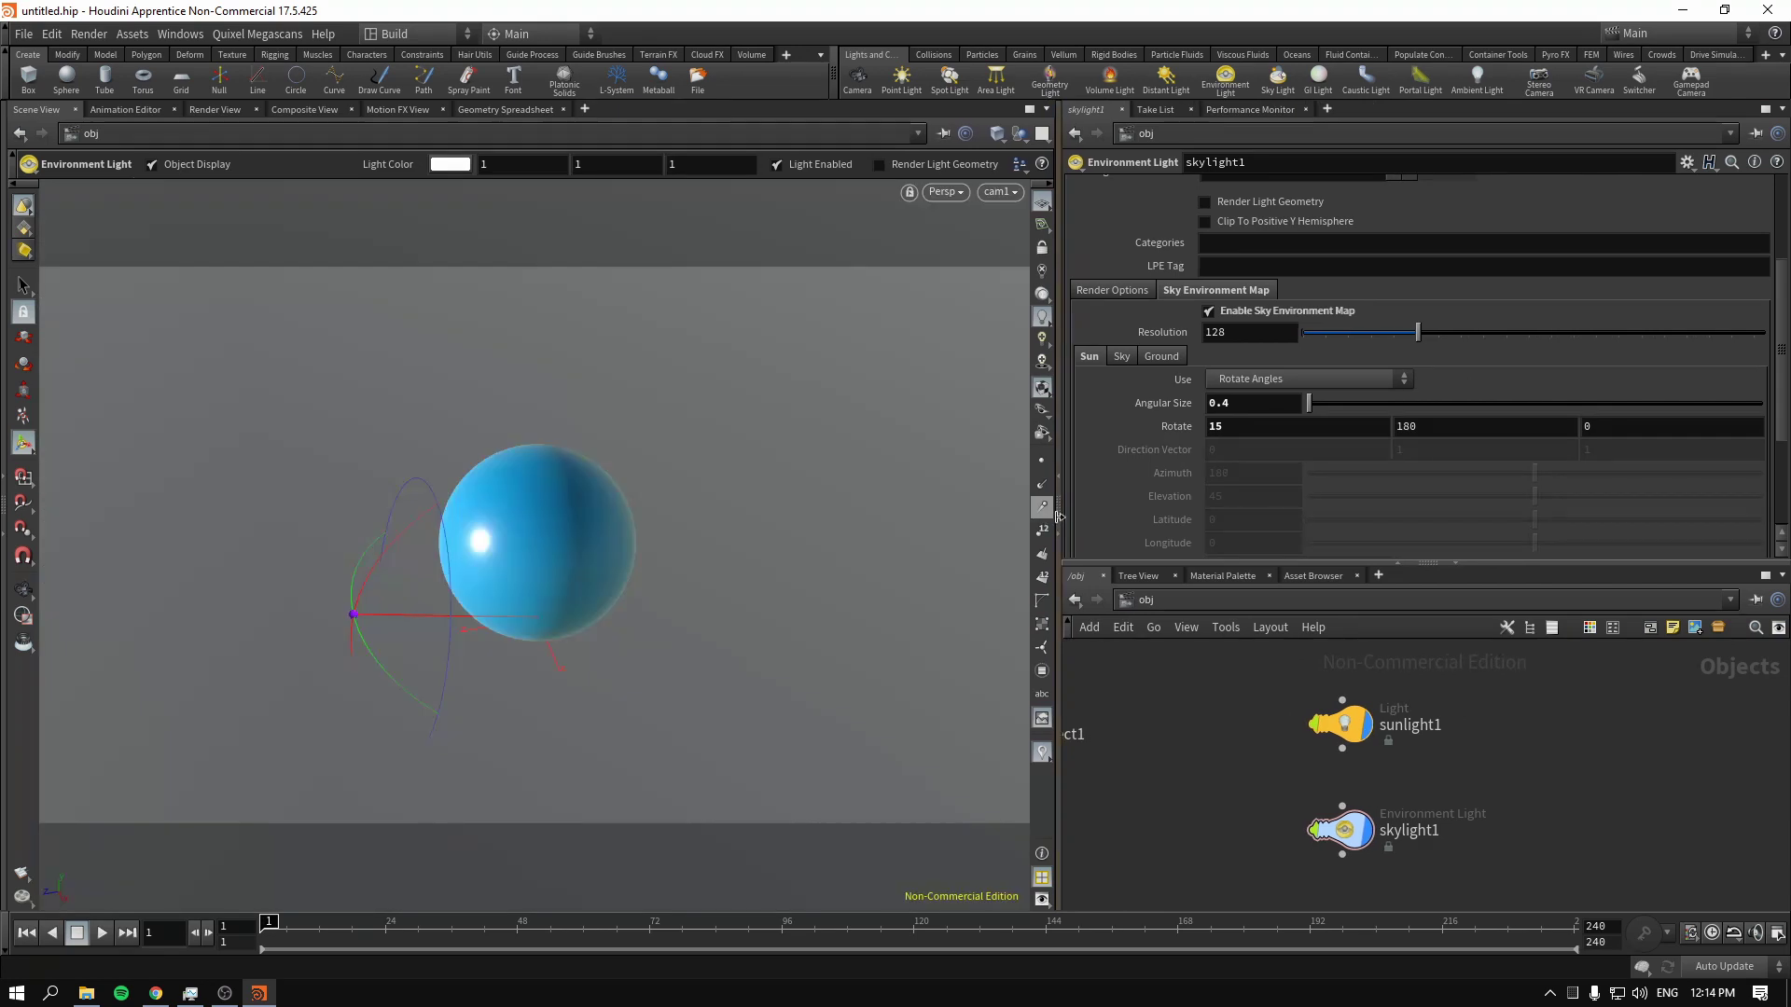
Delete both sunlight1 and skylight1 from the scene
left_click_drag(1225, 688, 1492, 872)
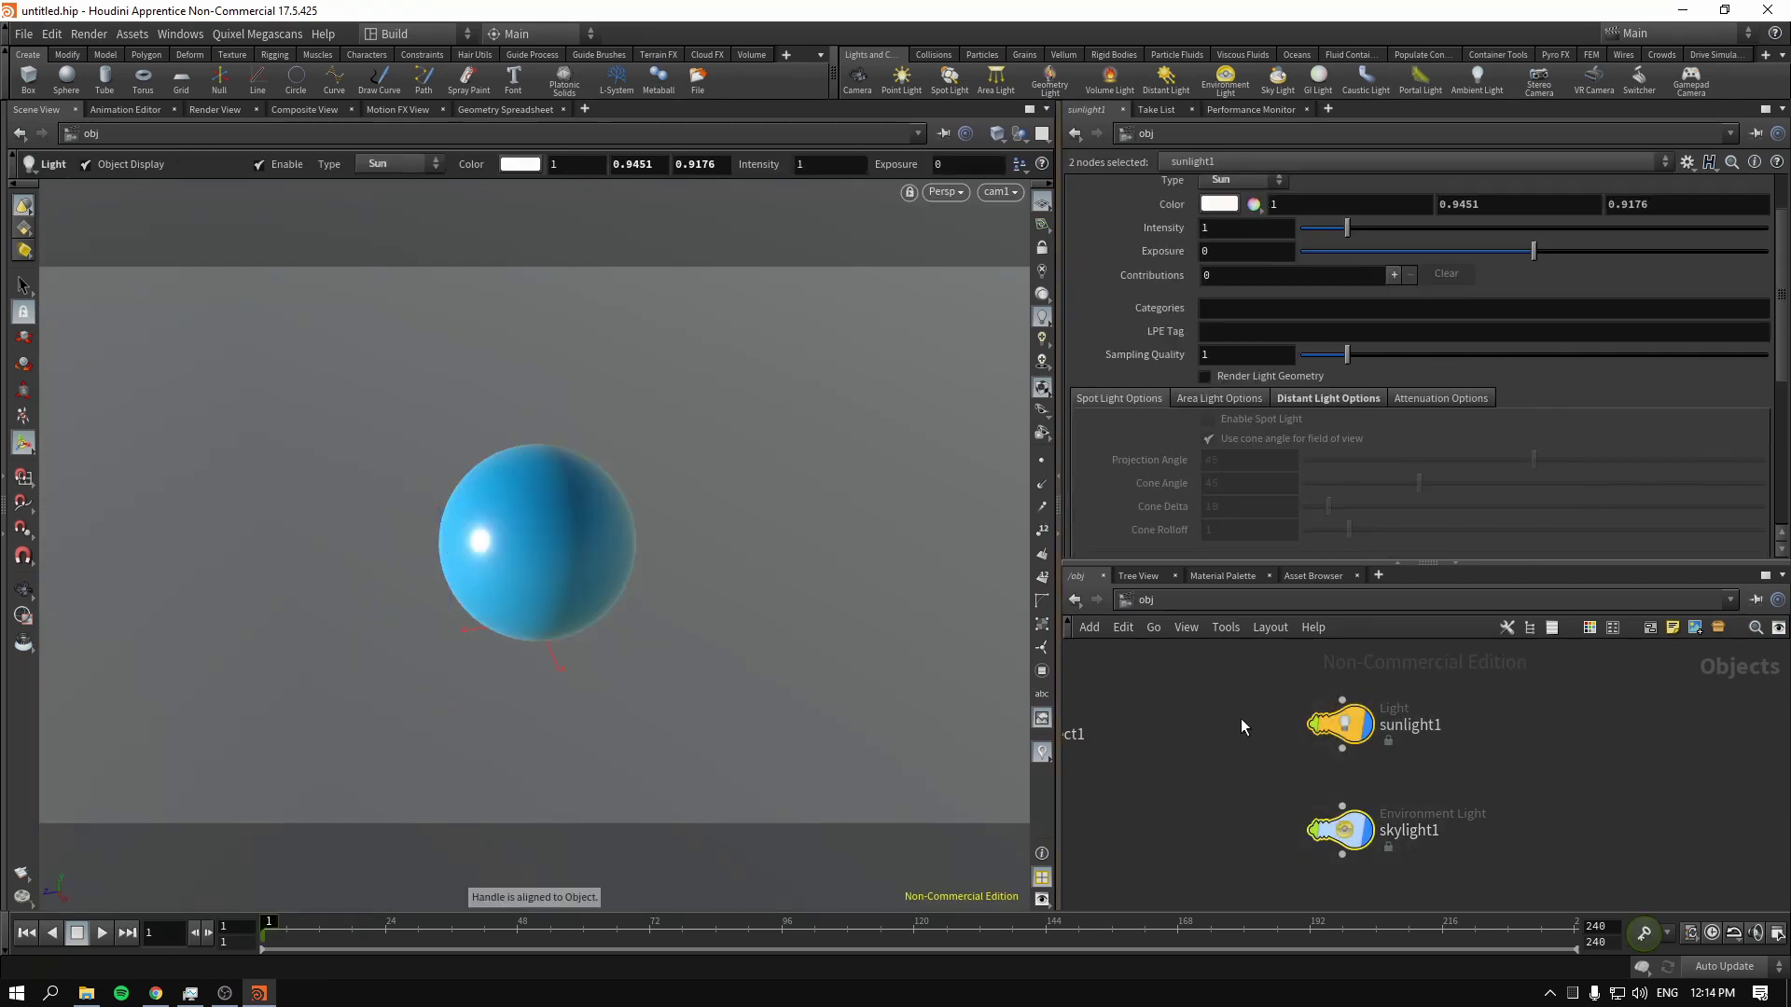
key("Delete")
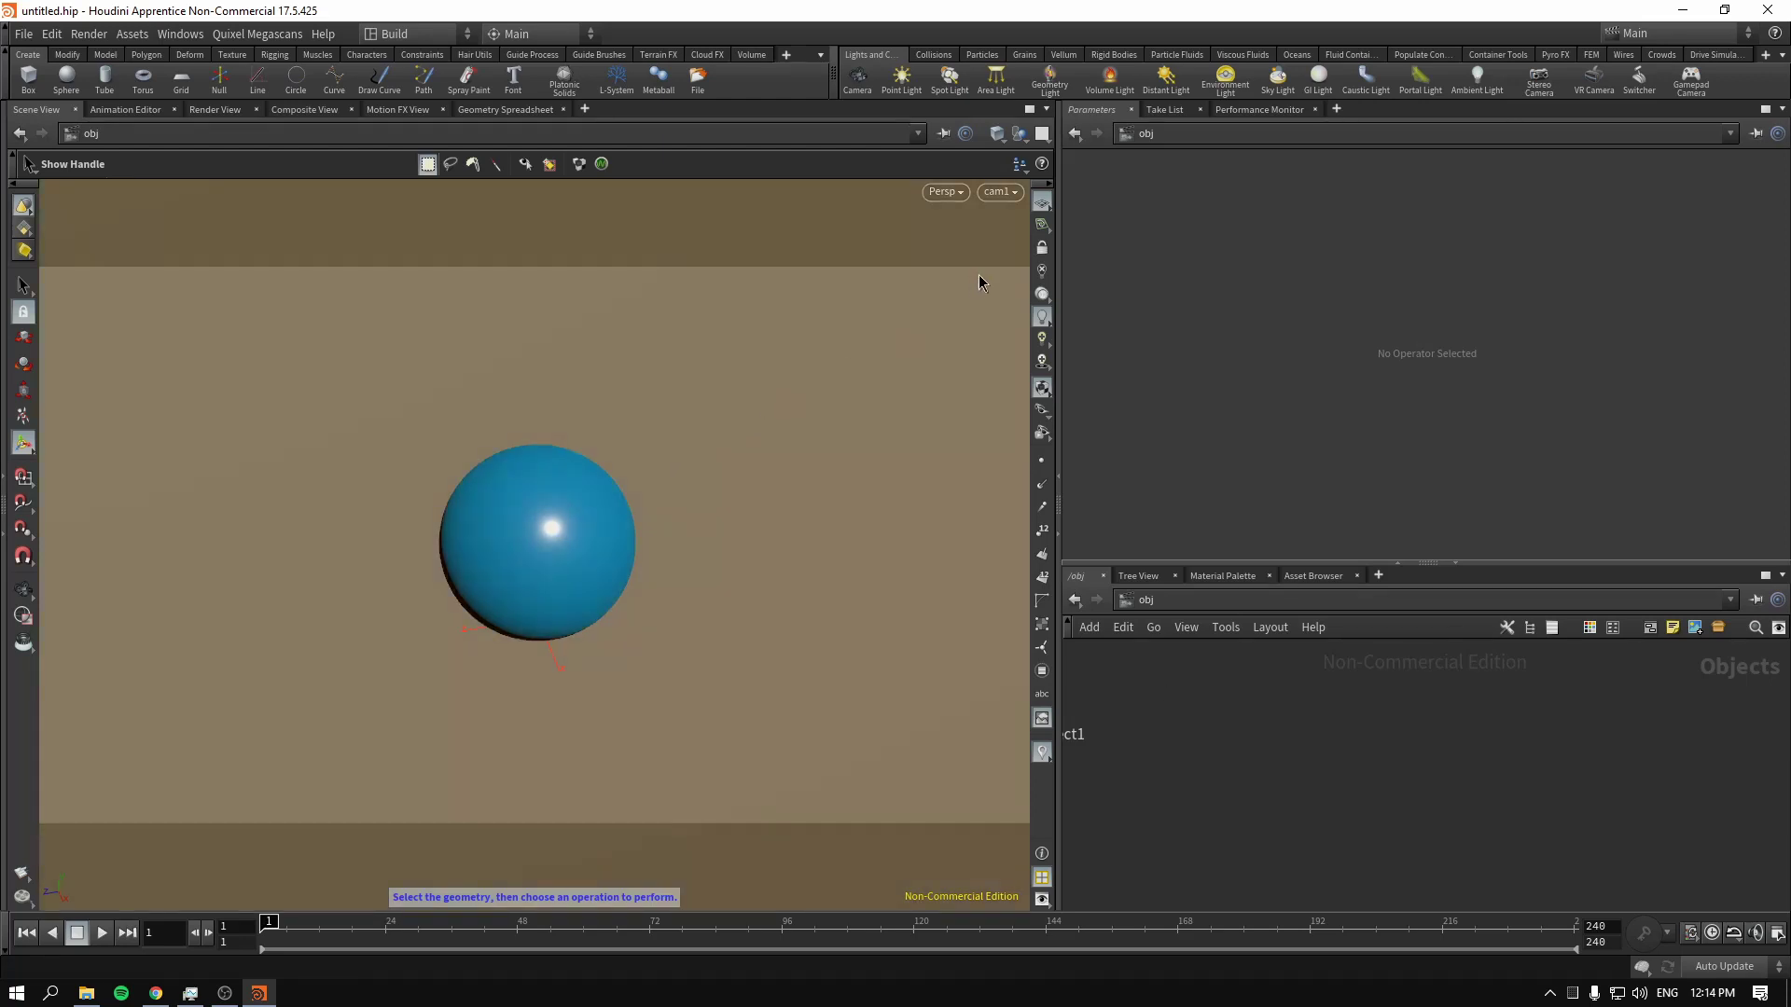
key("Escape")
Add an area light beside the sphere, above the floor
left_click_drag(570, 522, 607, 576)
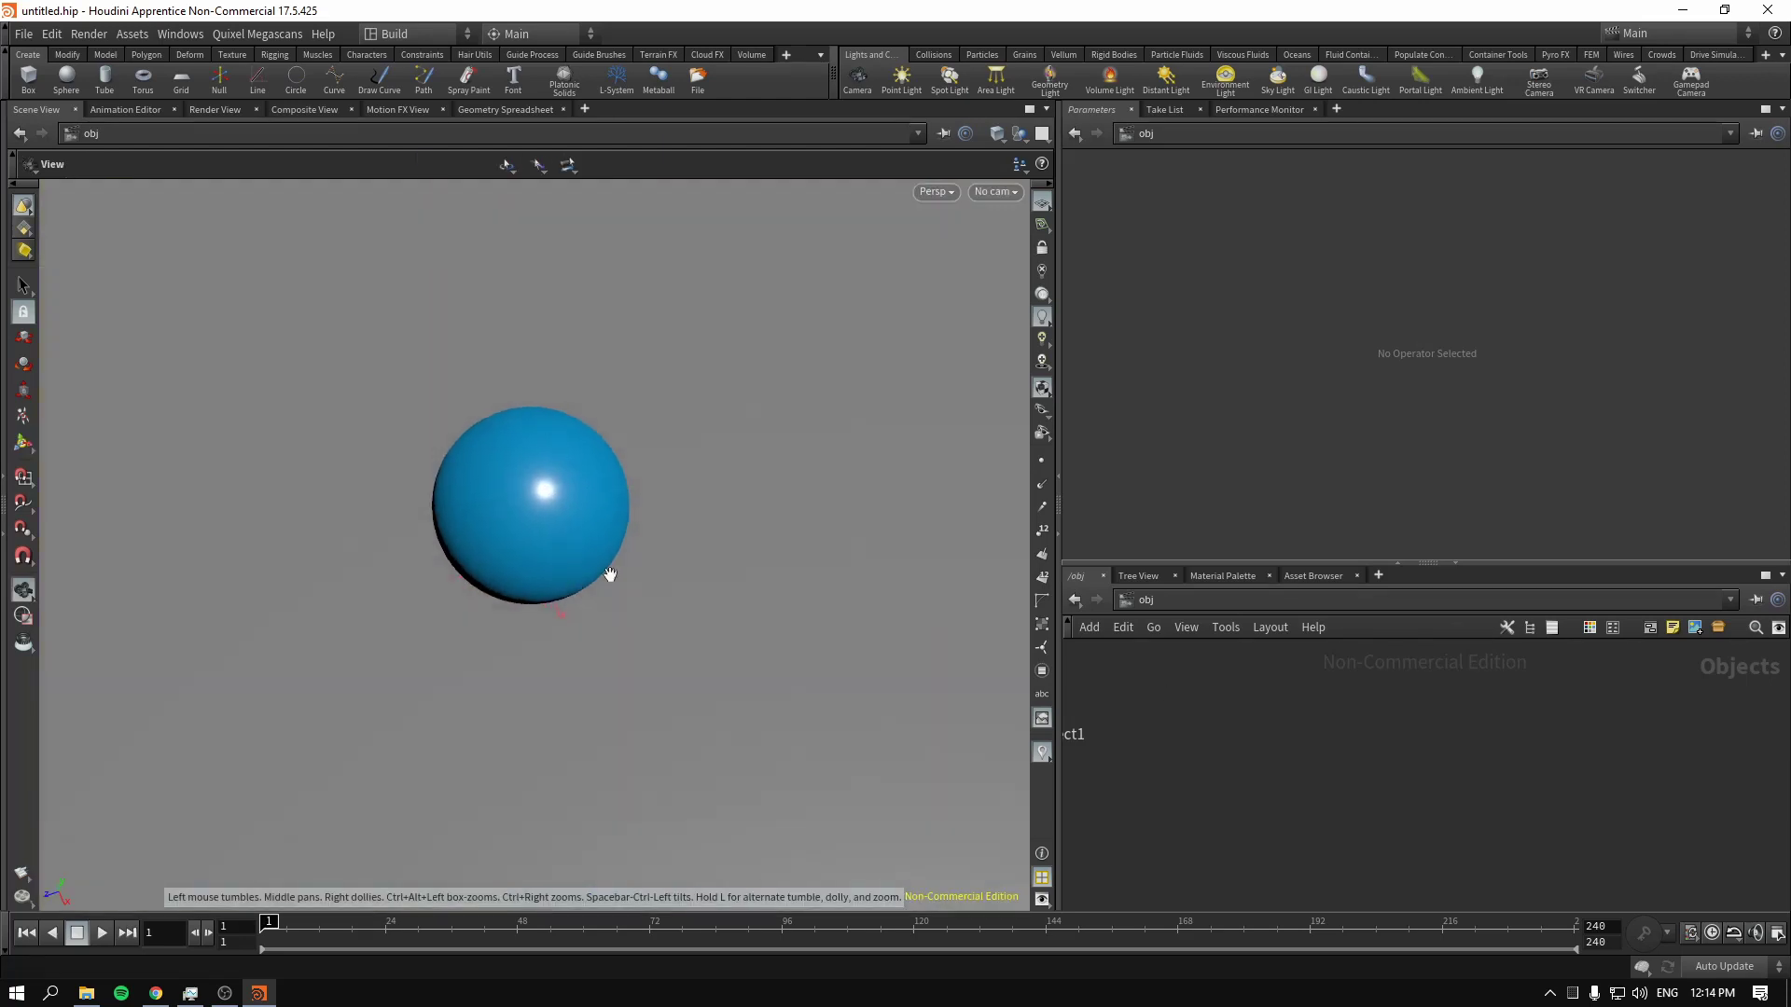
right_click_drag(658, 528, 659, 448)
left_click_drag(611, 500, 573, 509)
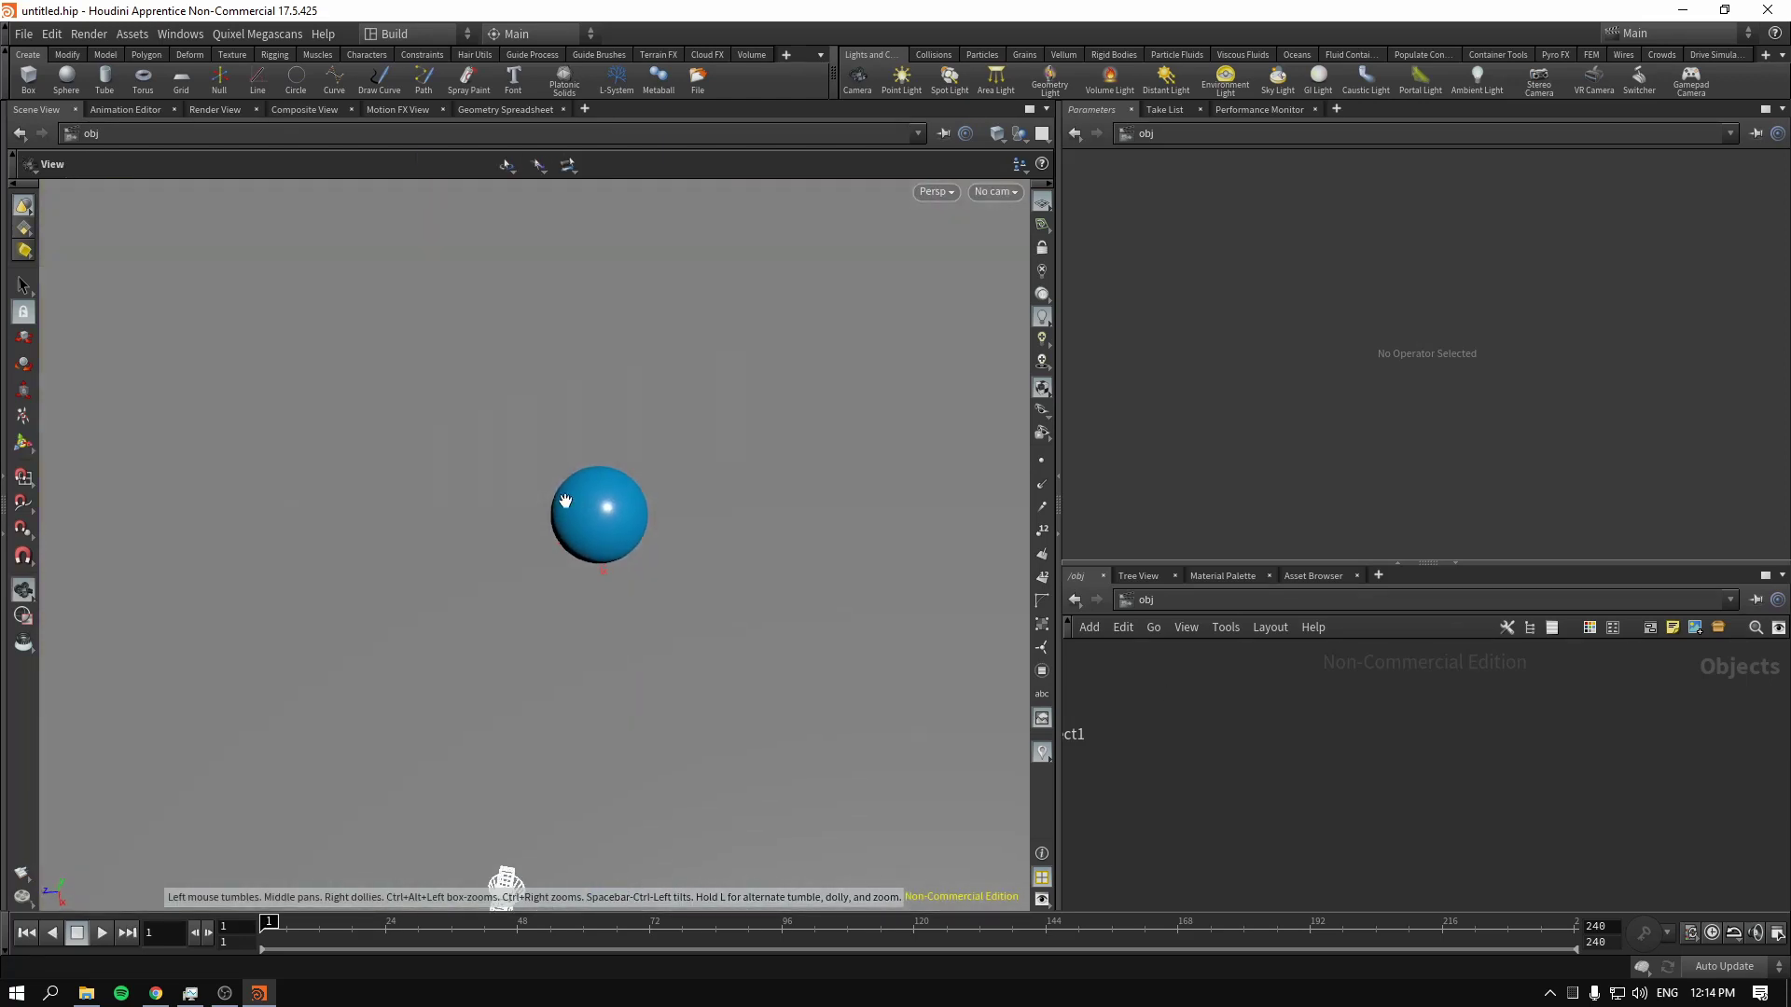
left_click(996, 79)
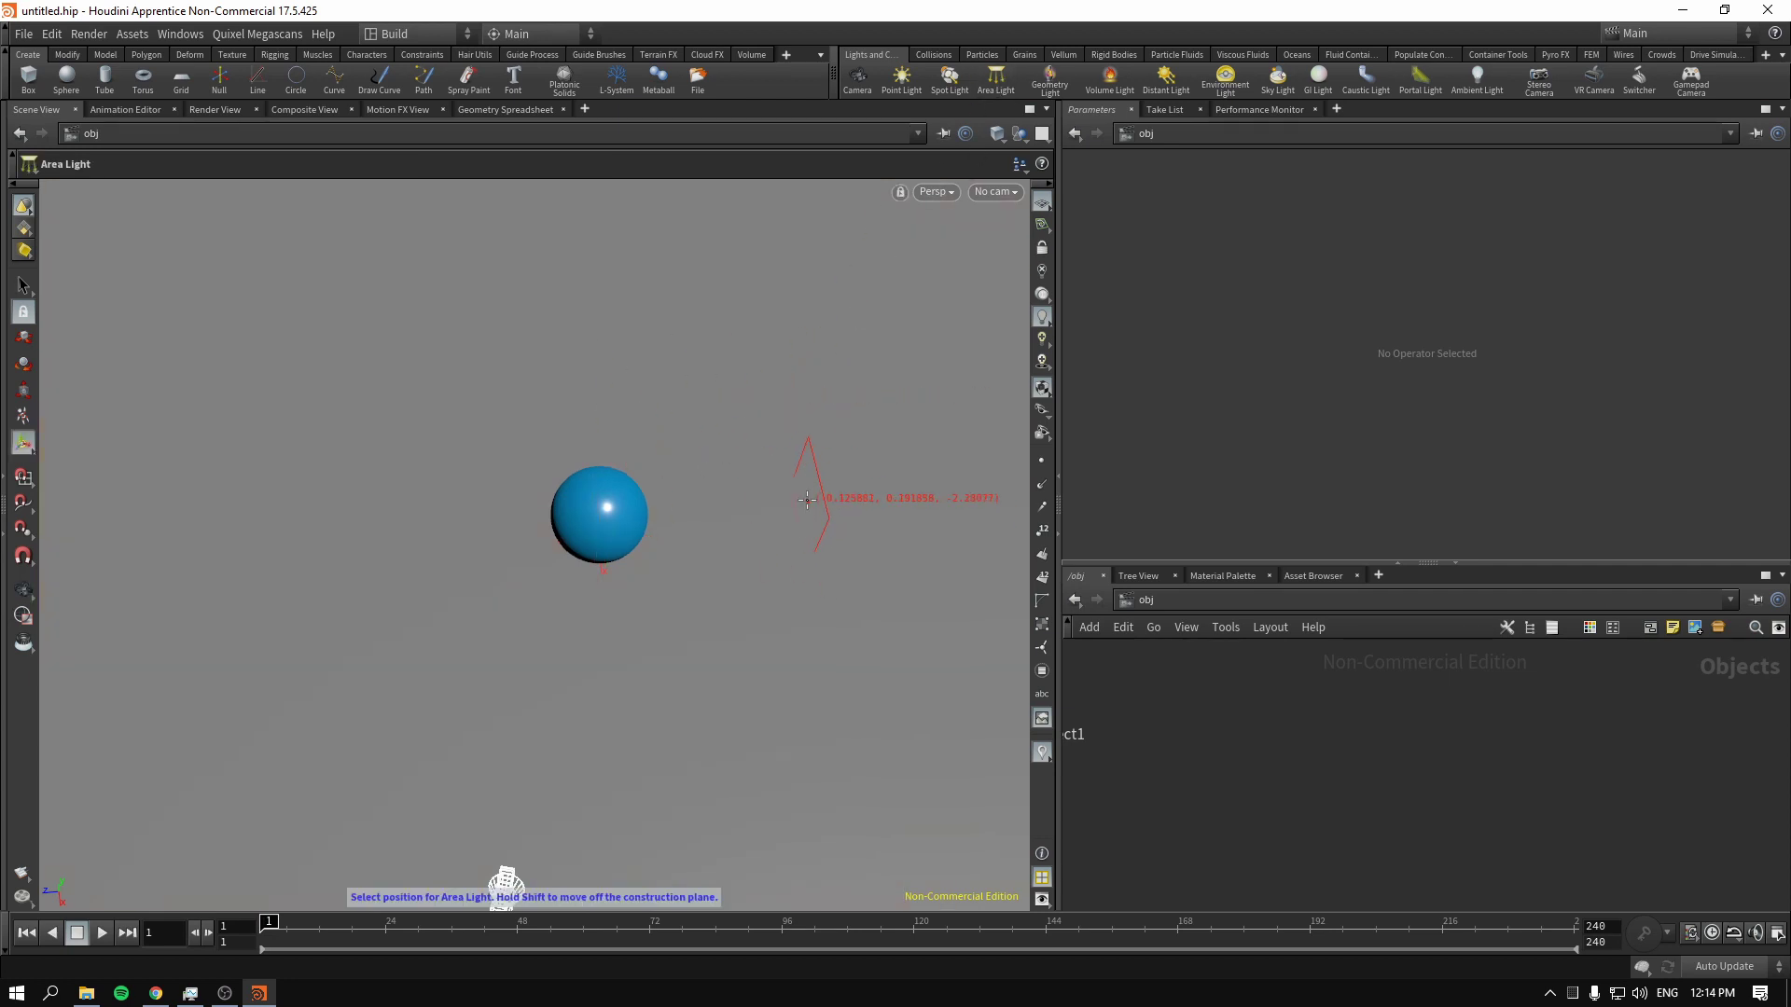
left_click(802, 415)
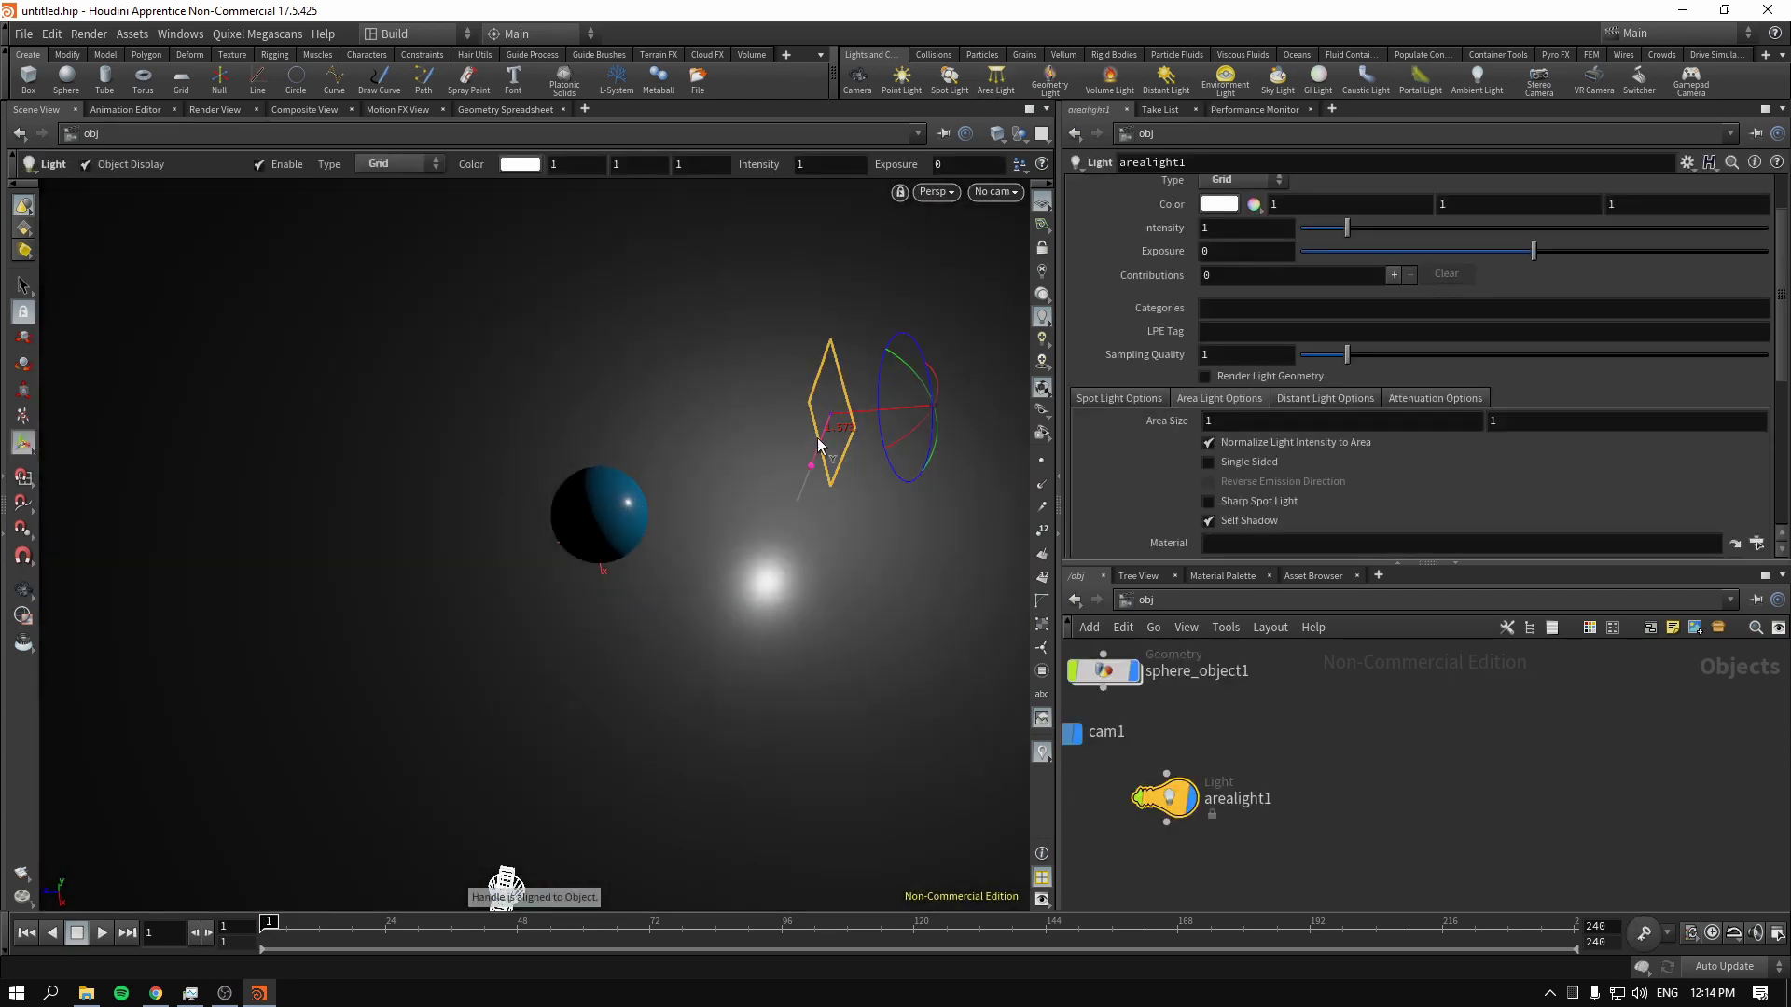
Move and rotate the area light to the opposite side of the sphere, raised above the floor and facing the sphere
left_click_drag(818, 446, 805, 464)
key("Escape")
left_click_drag(845, 545, 808, 460)
key("Return")
left_click_drag(841, 399, 368, 323)
left_click_drag(456, 254, 681, 551)
key("Escape")
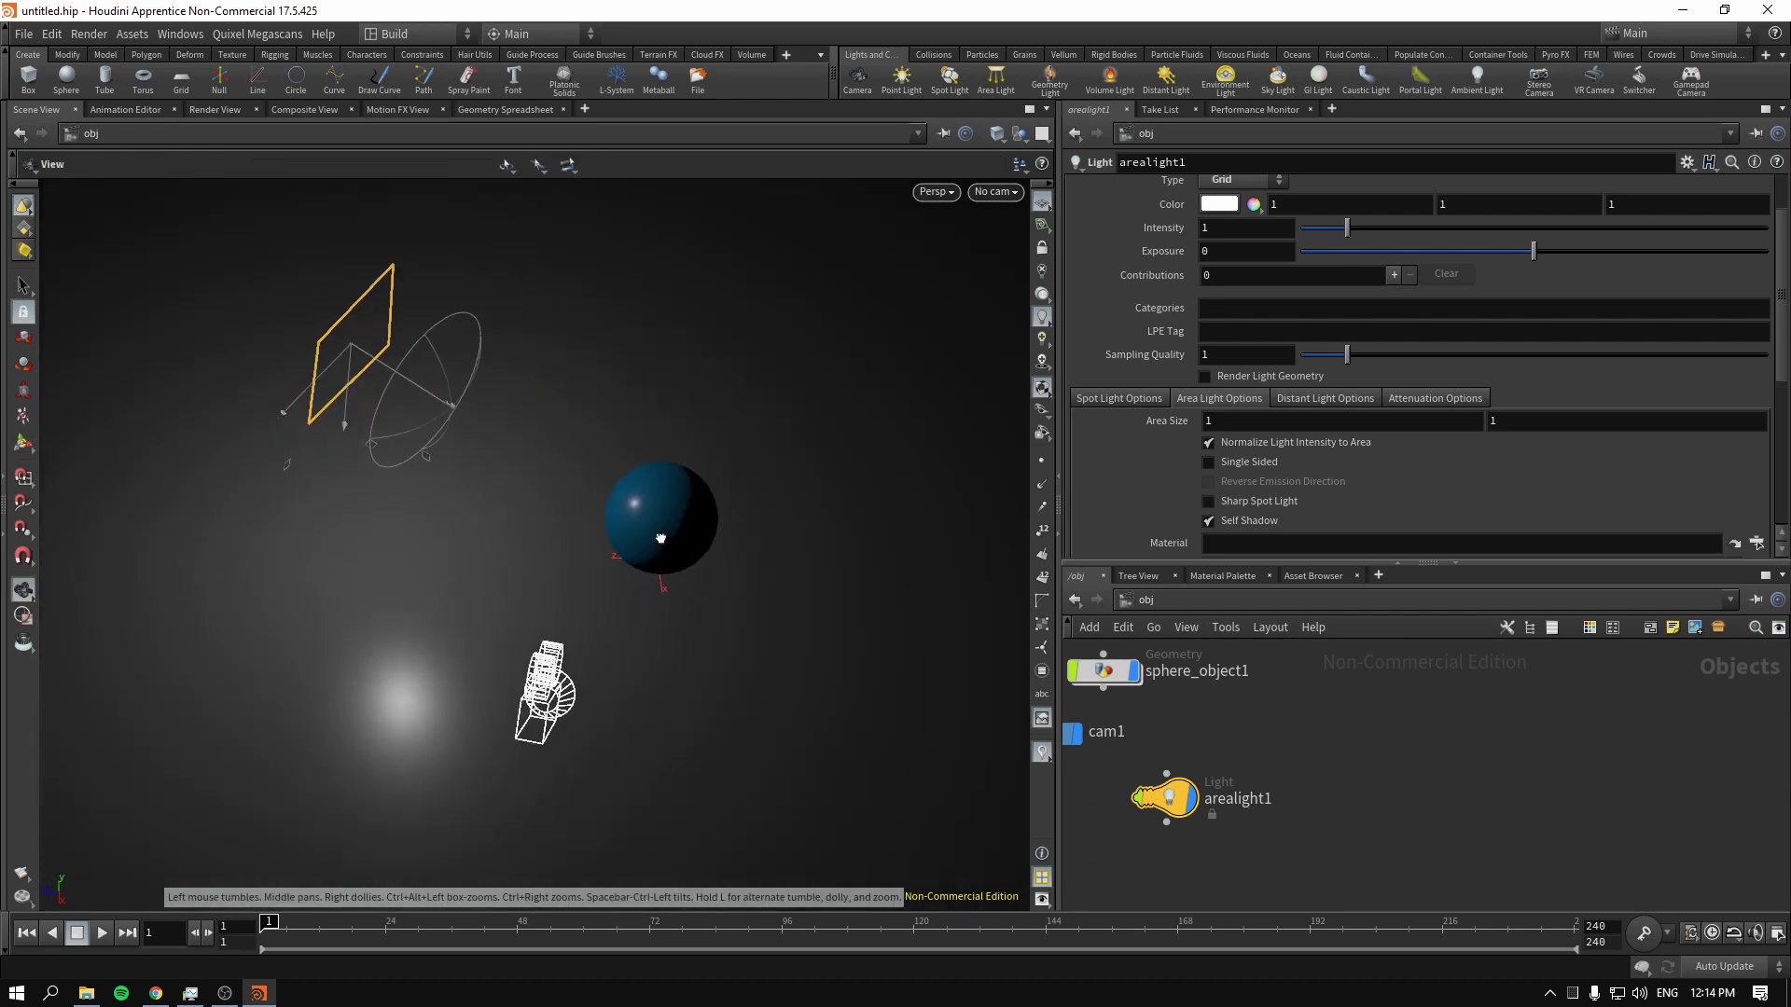
key("Return")
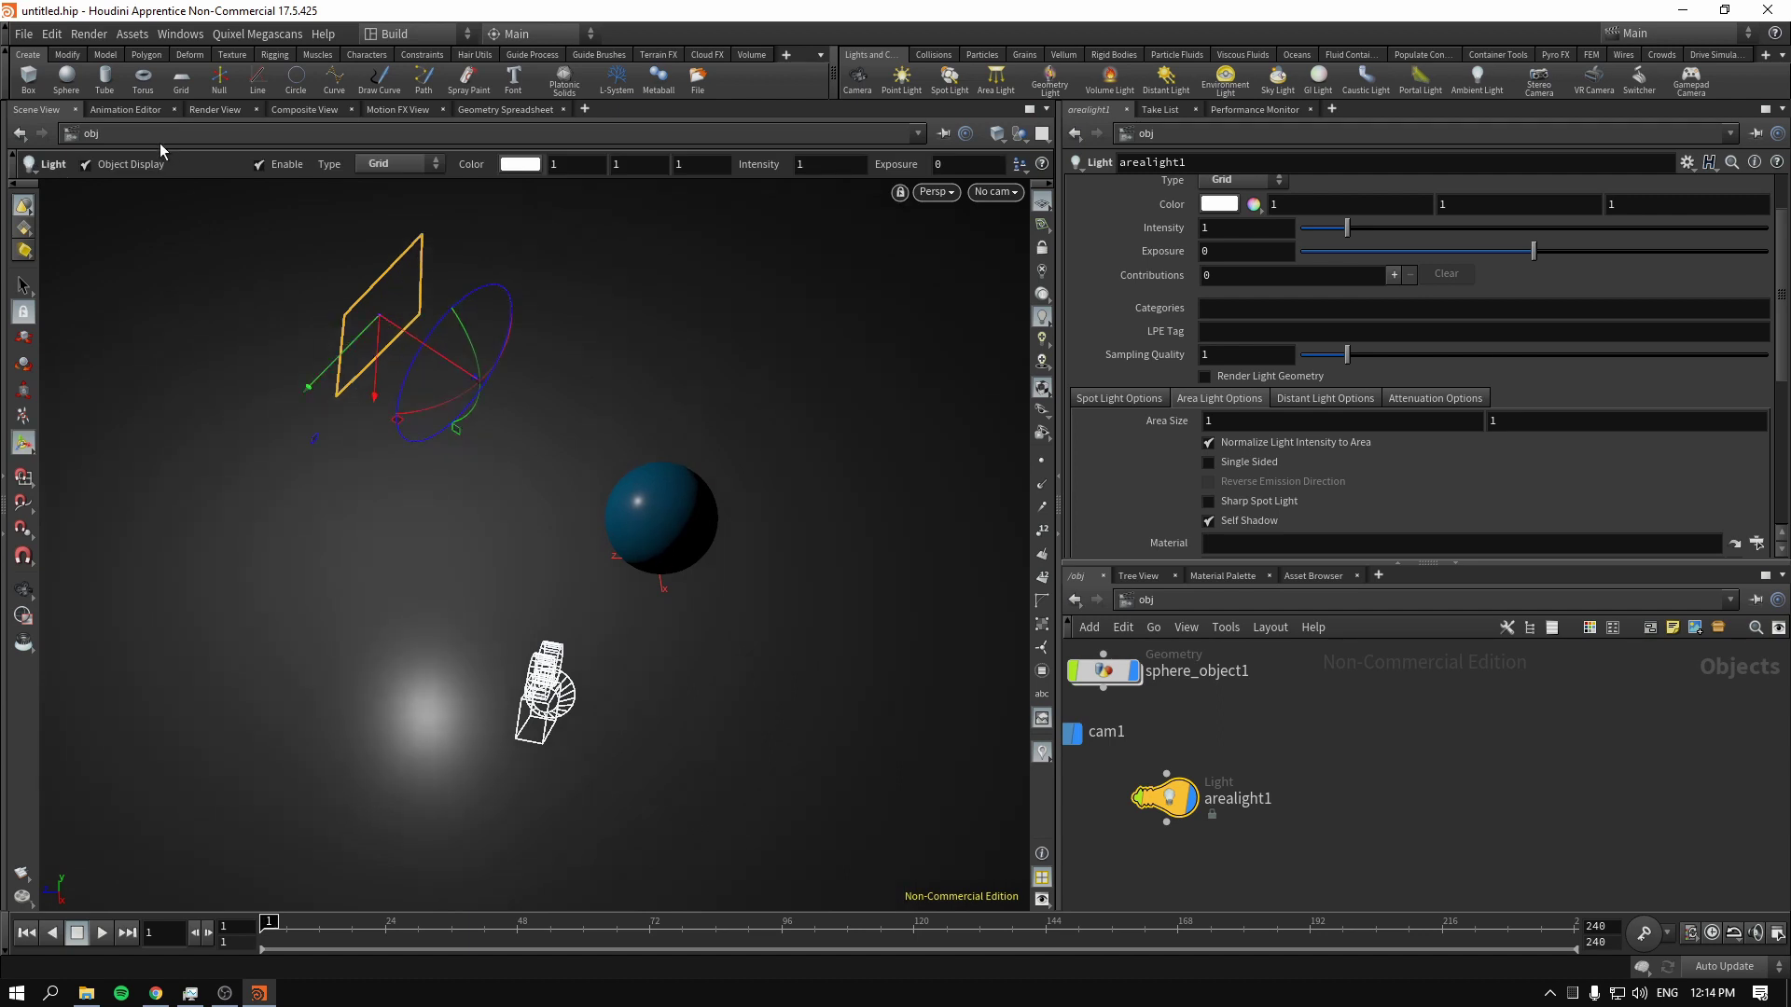
Start rendering the scene with the area light and line up the arealight1 node beside sphere_object1 in the network
left_click(216, 110)
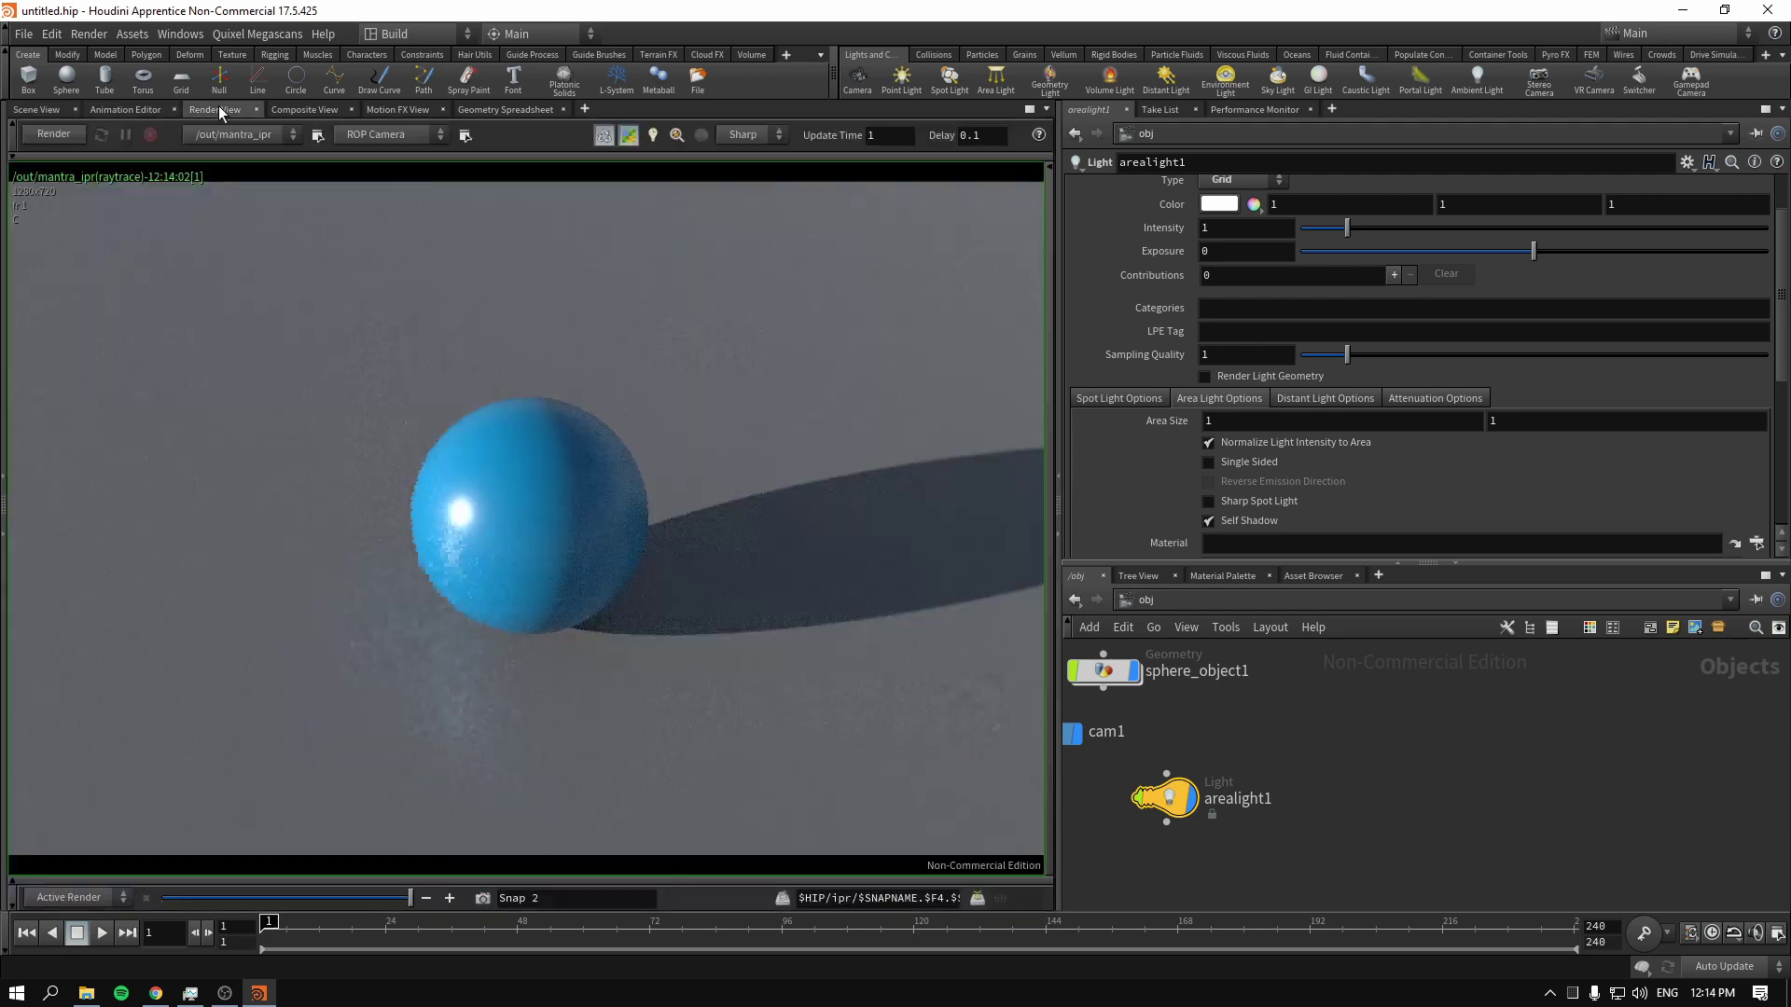
left_click(72, 138)
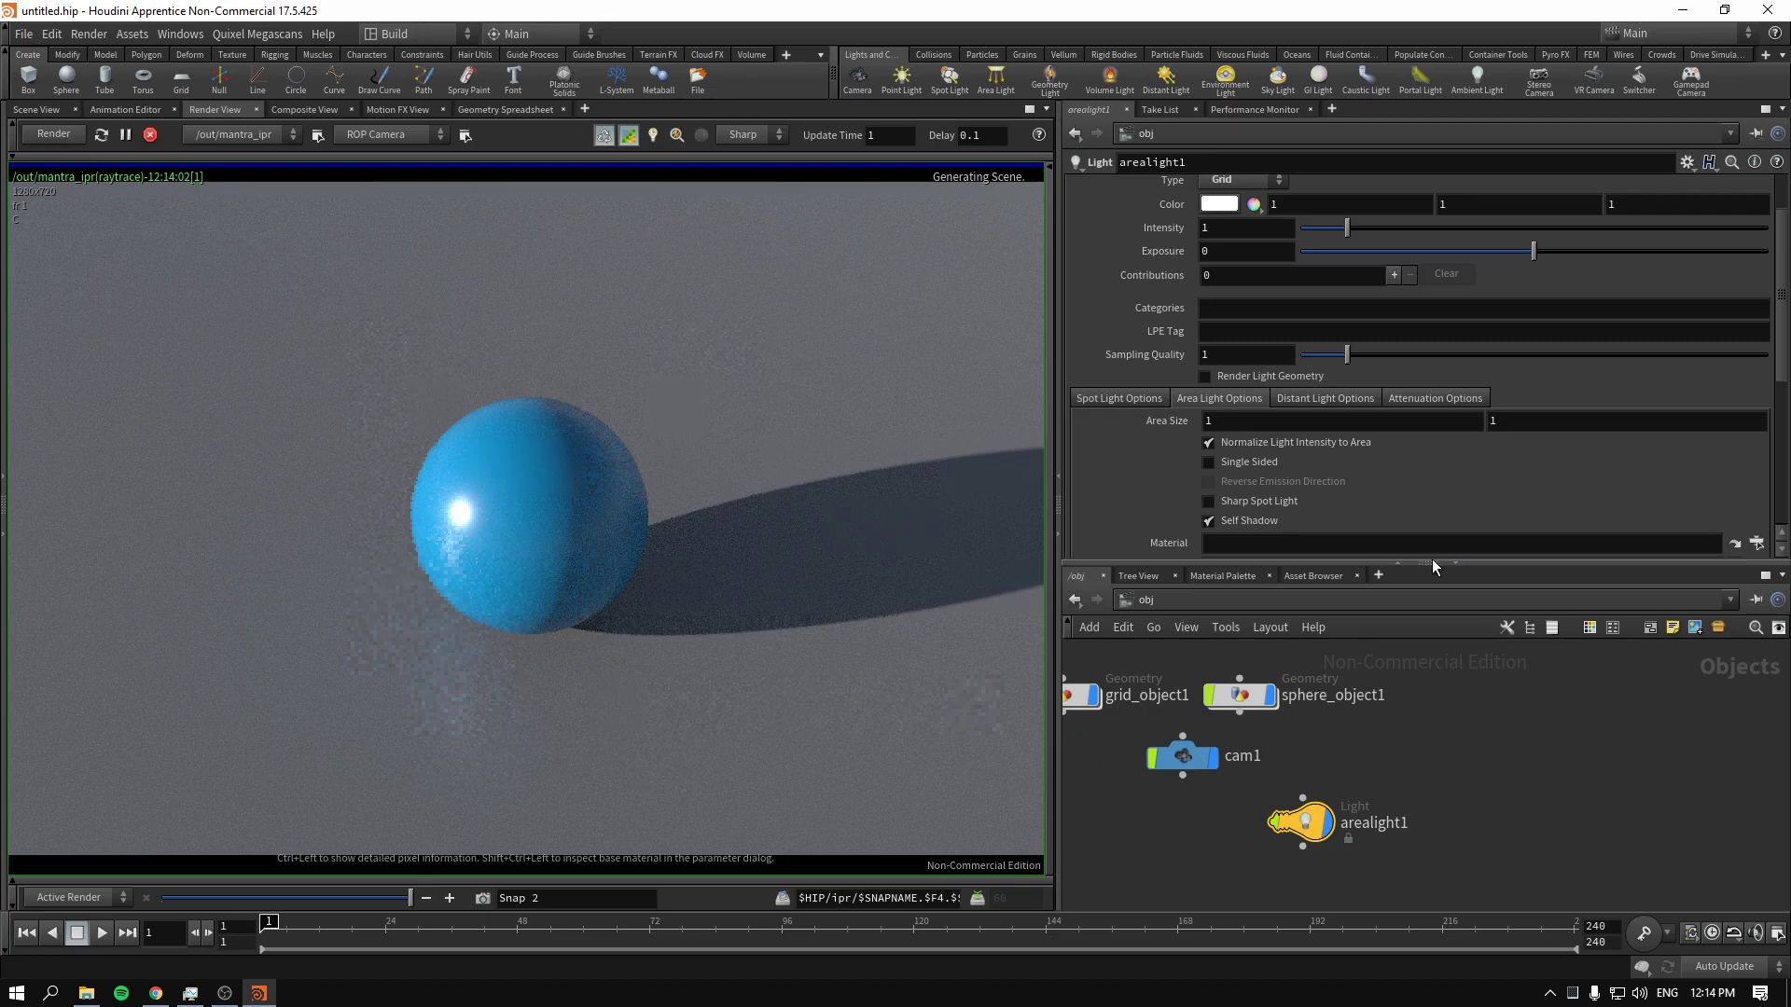
left_click_drag(1433, 566, 1437, 423)
key("h")
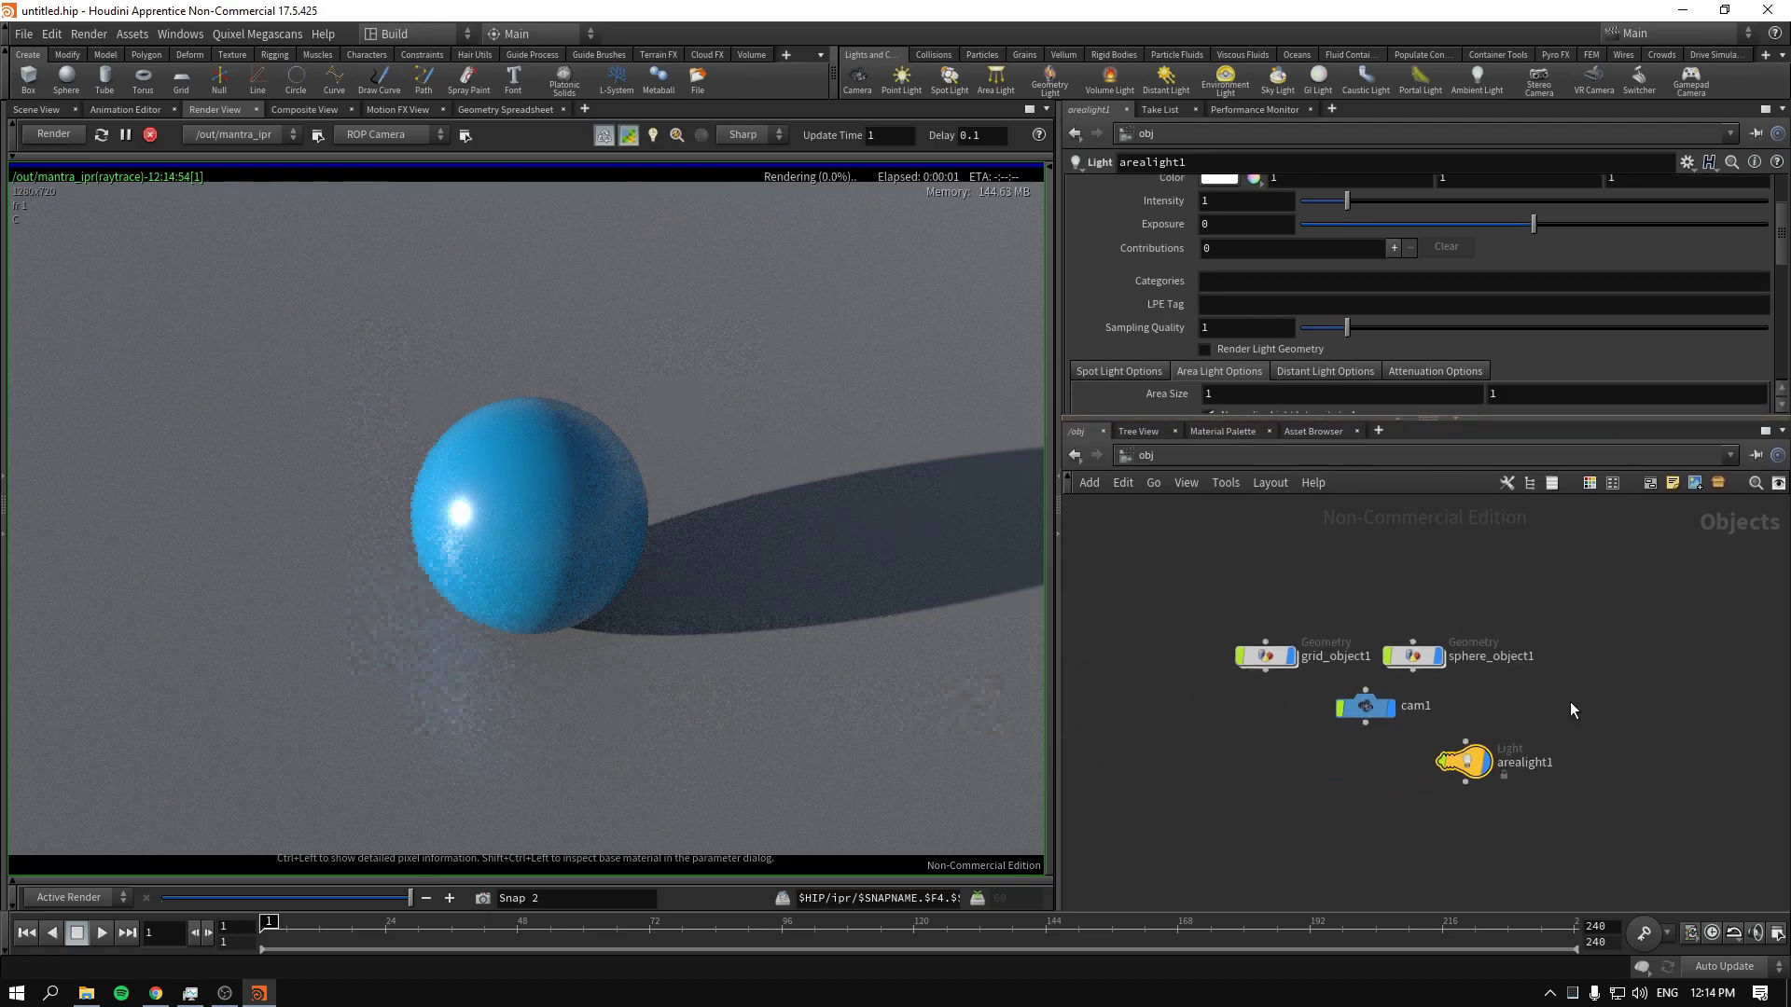
left_click_drag(1438, 750, 1584, 644)
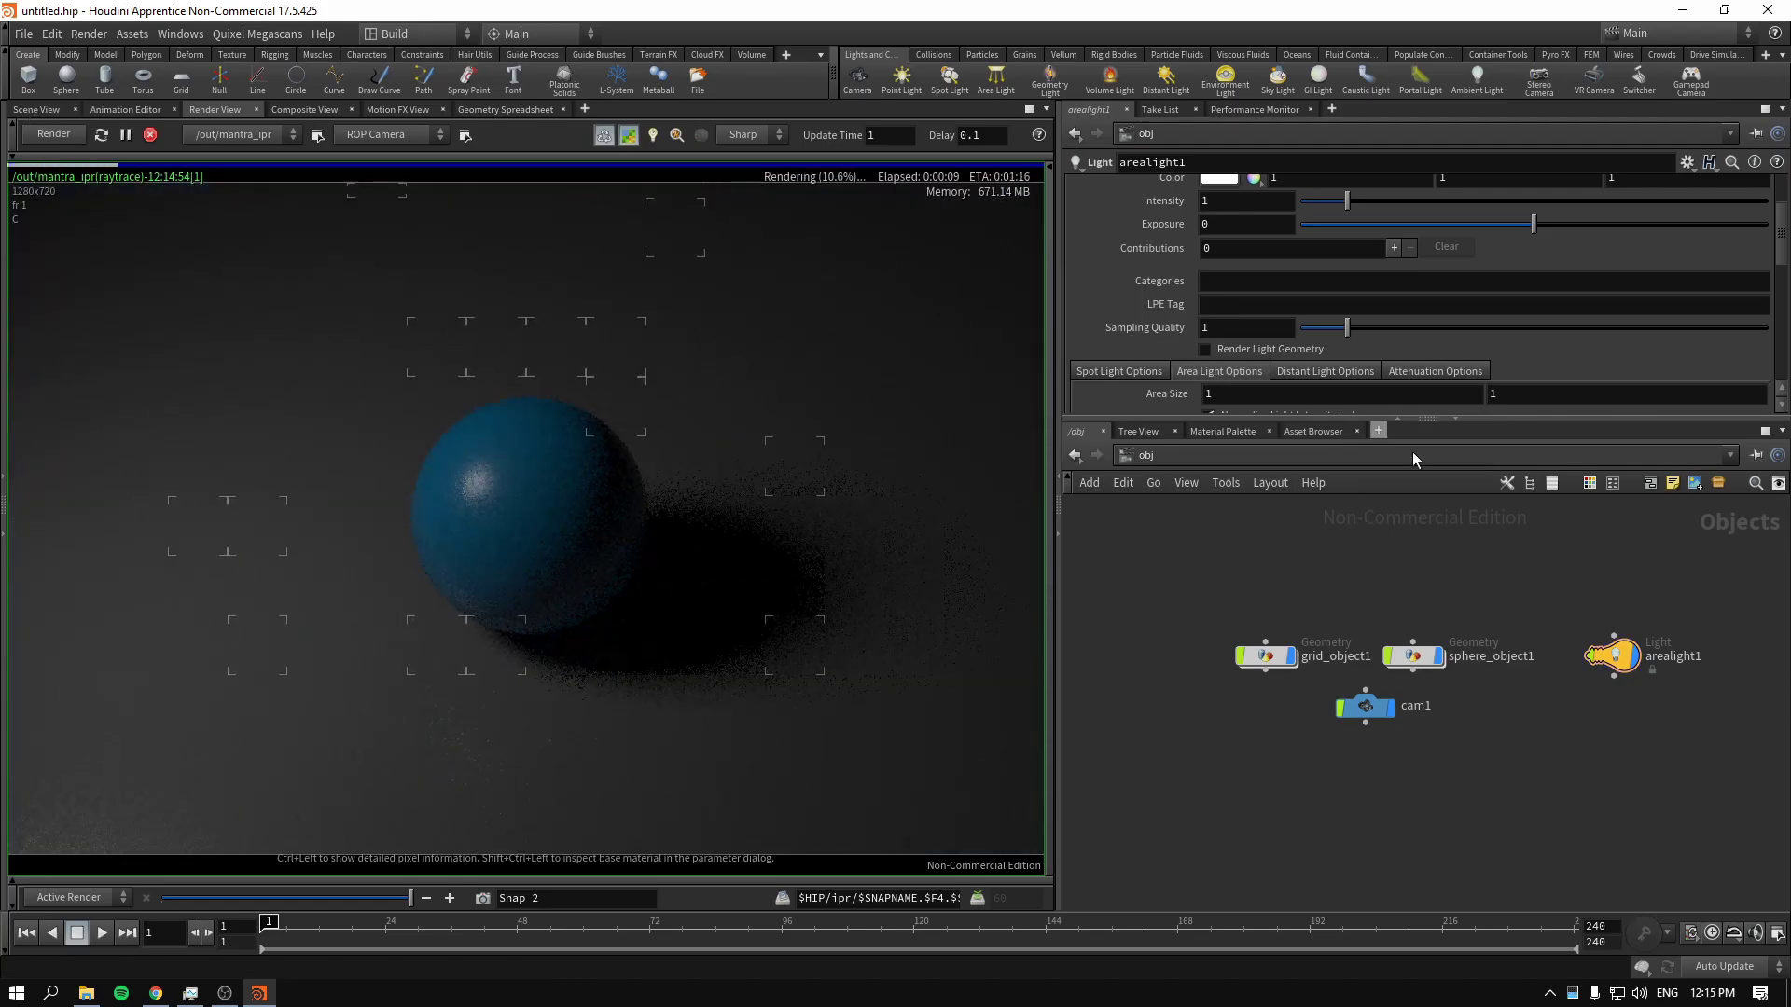
left_click_drag(1537, 555, 1682, 718)
Give the parameters more height and set arealight1's color to magenta (1, 0, 1)
left_click_drag(1428, 419, 1428, 572)
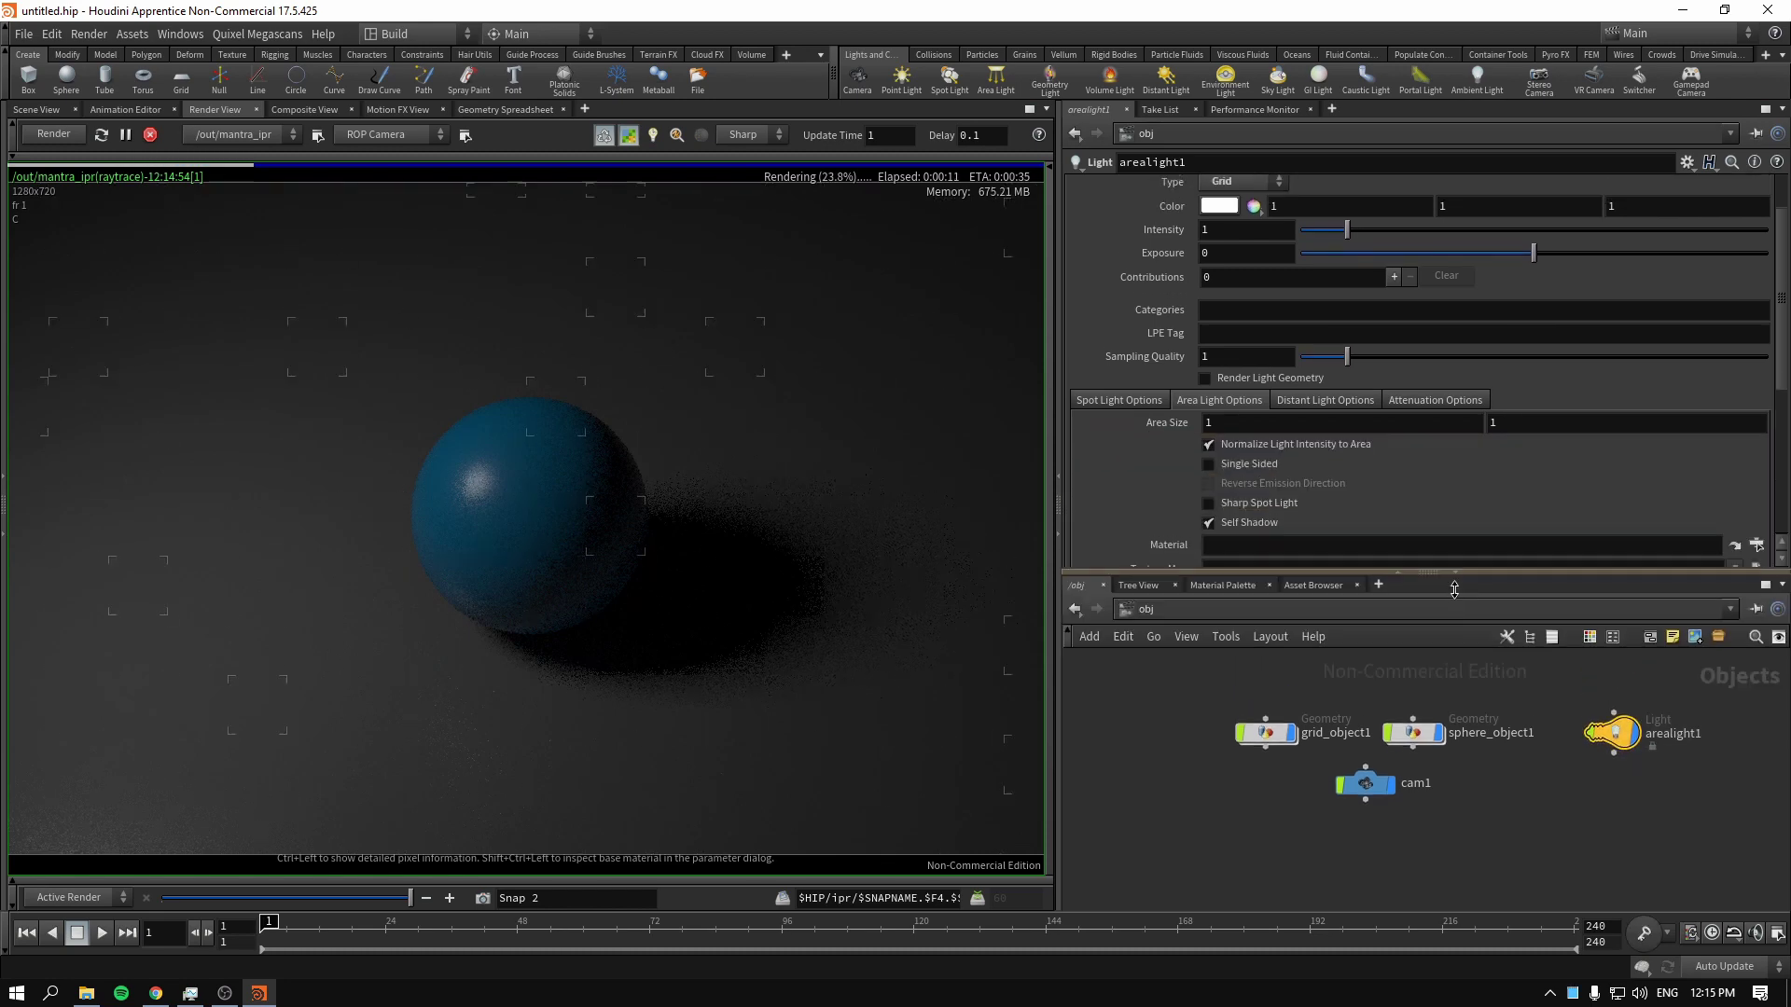
scroll(1189, 367, "up", 2)
scroll(1191, 371, "up", 2)
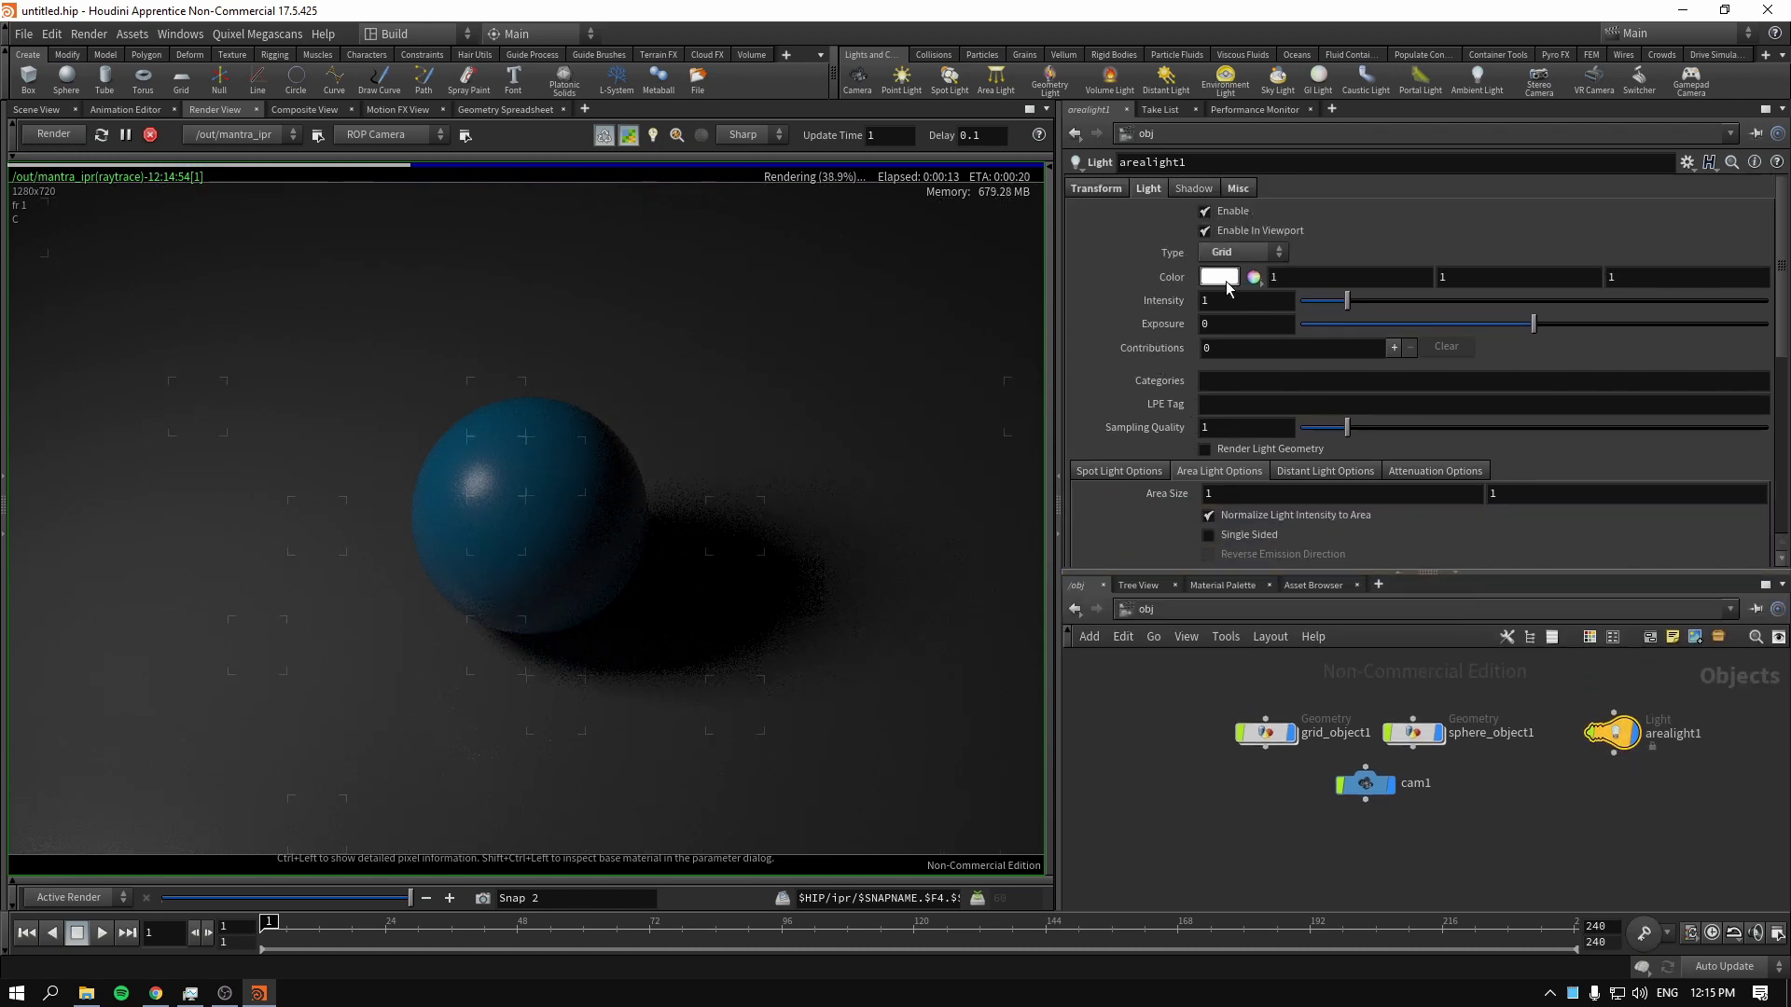
left_click(1219, 277)
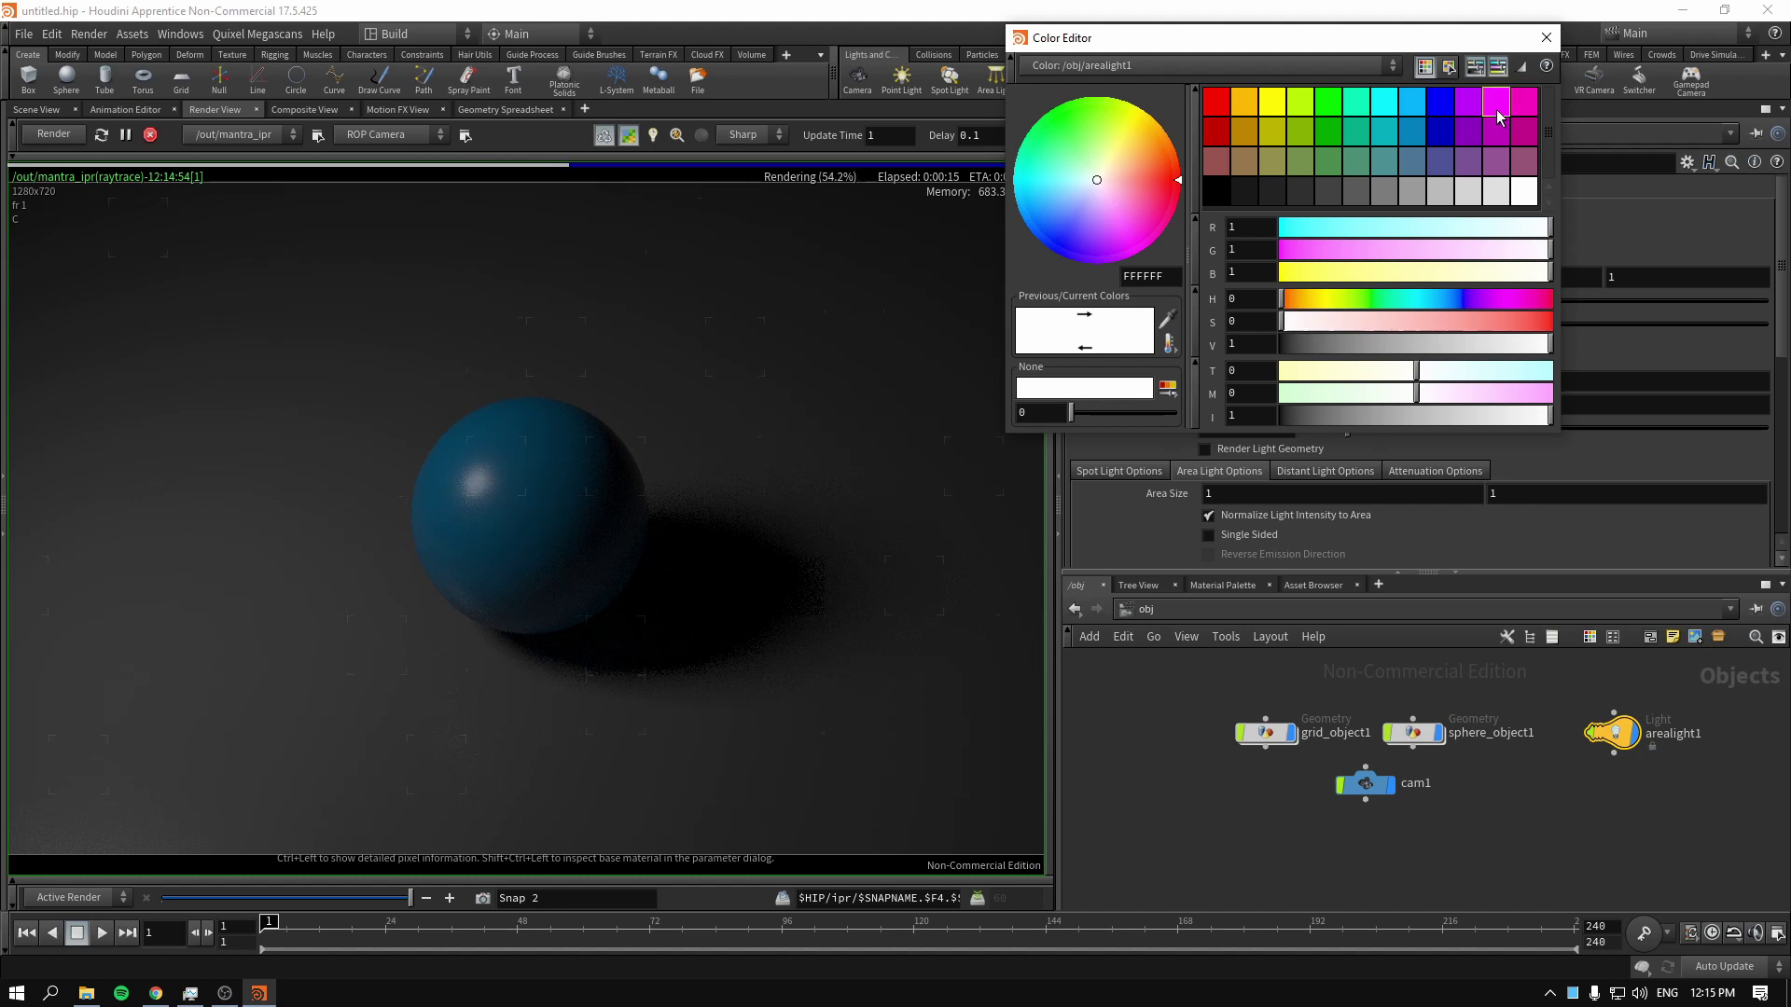
left_click(1494, 112)
left_click(1548, 37)
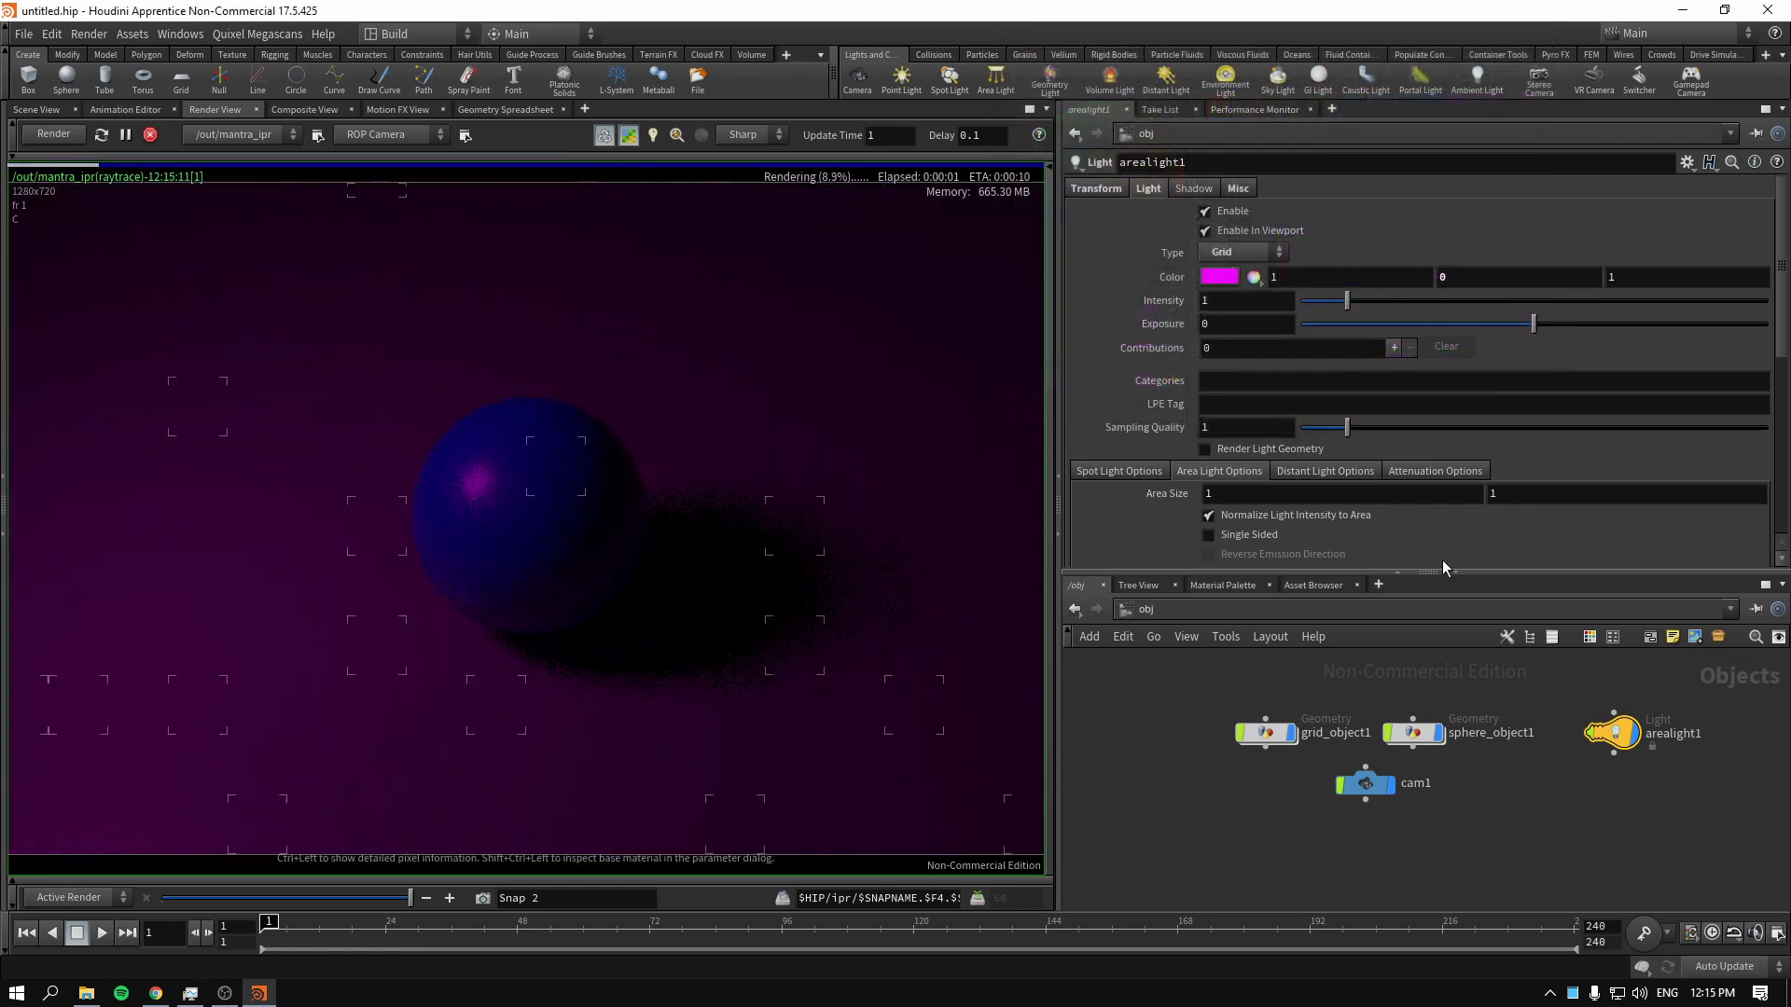
Try a first Area Size value of 6.1 for arealight1 and check it in the render
middle_click_drag(1631, 821, 1619, 822)
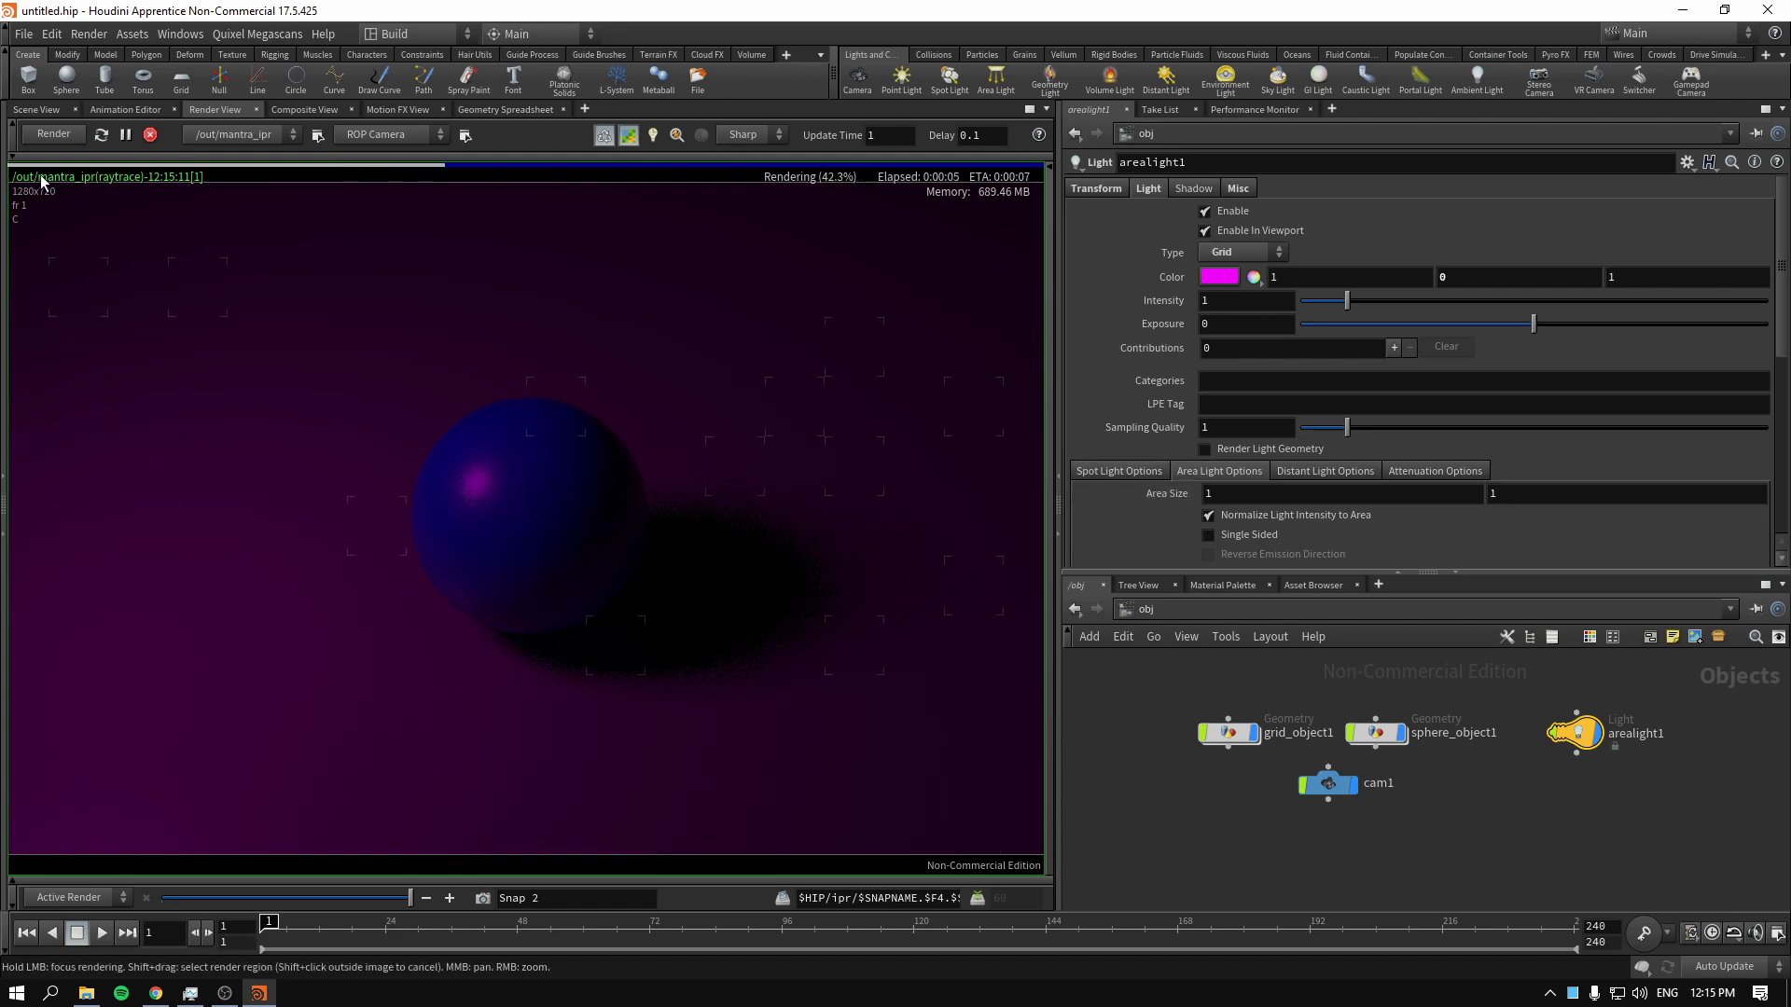
left_click(41, 110)
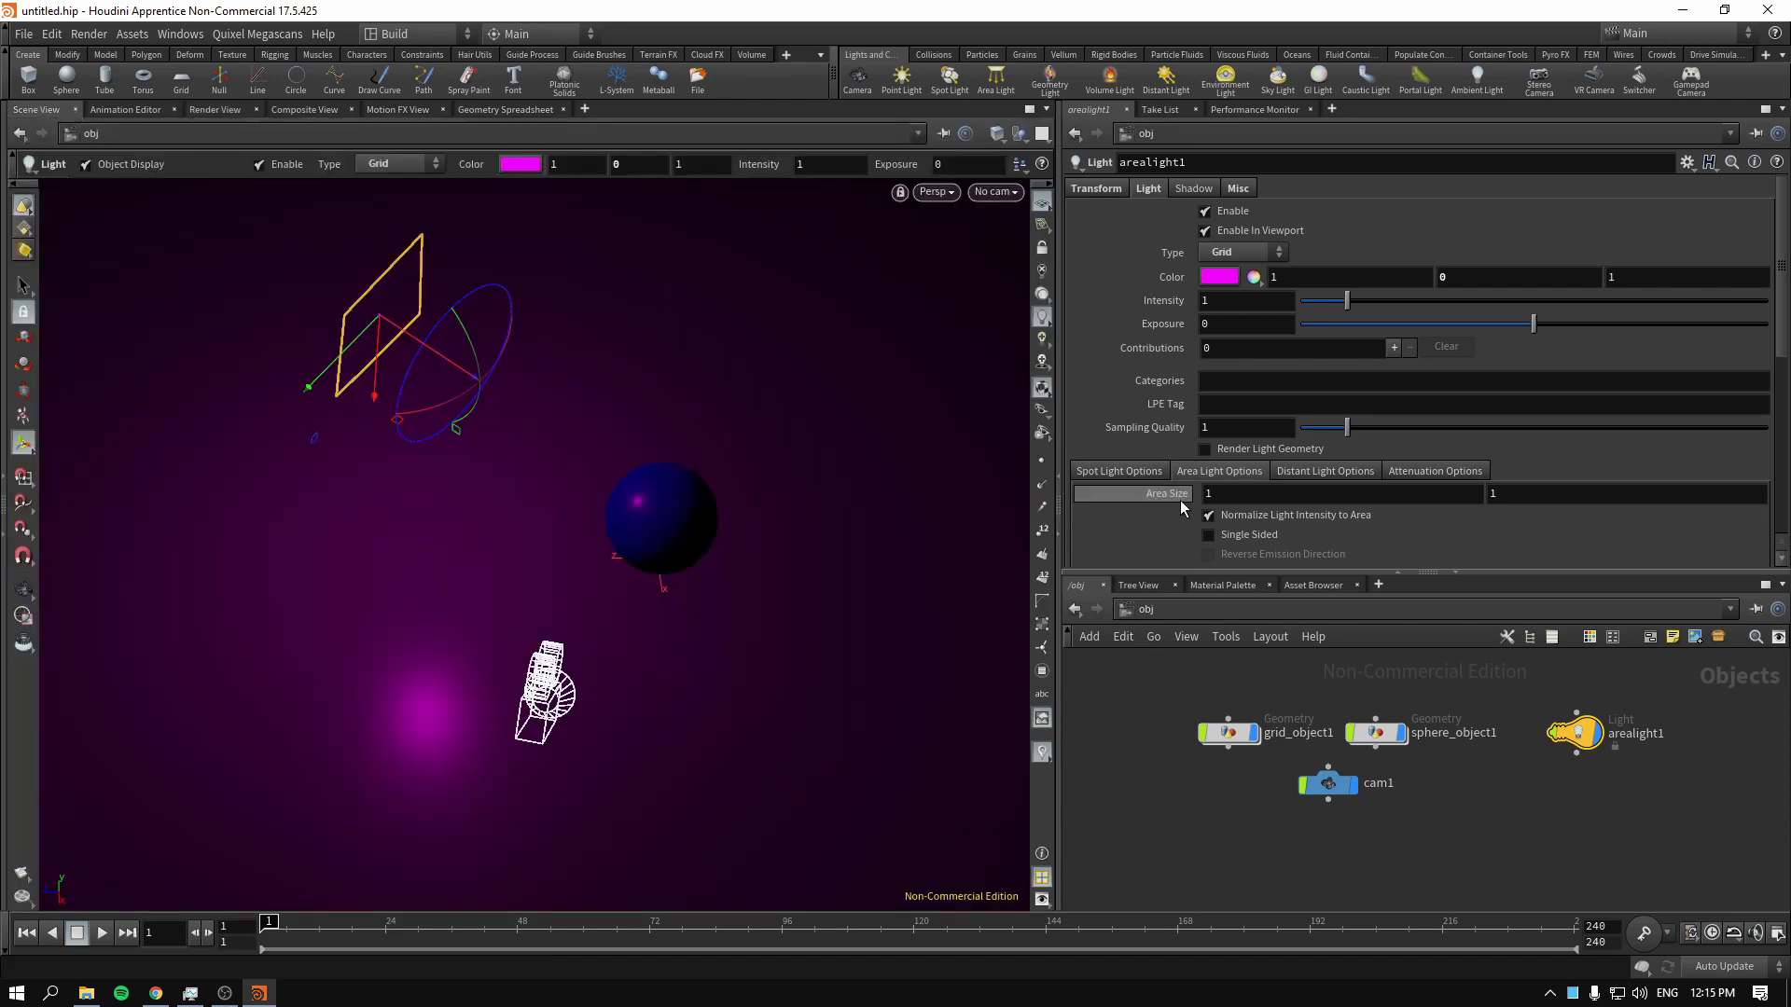
middle_click_drag(1212, 493, 1643, 495)
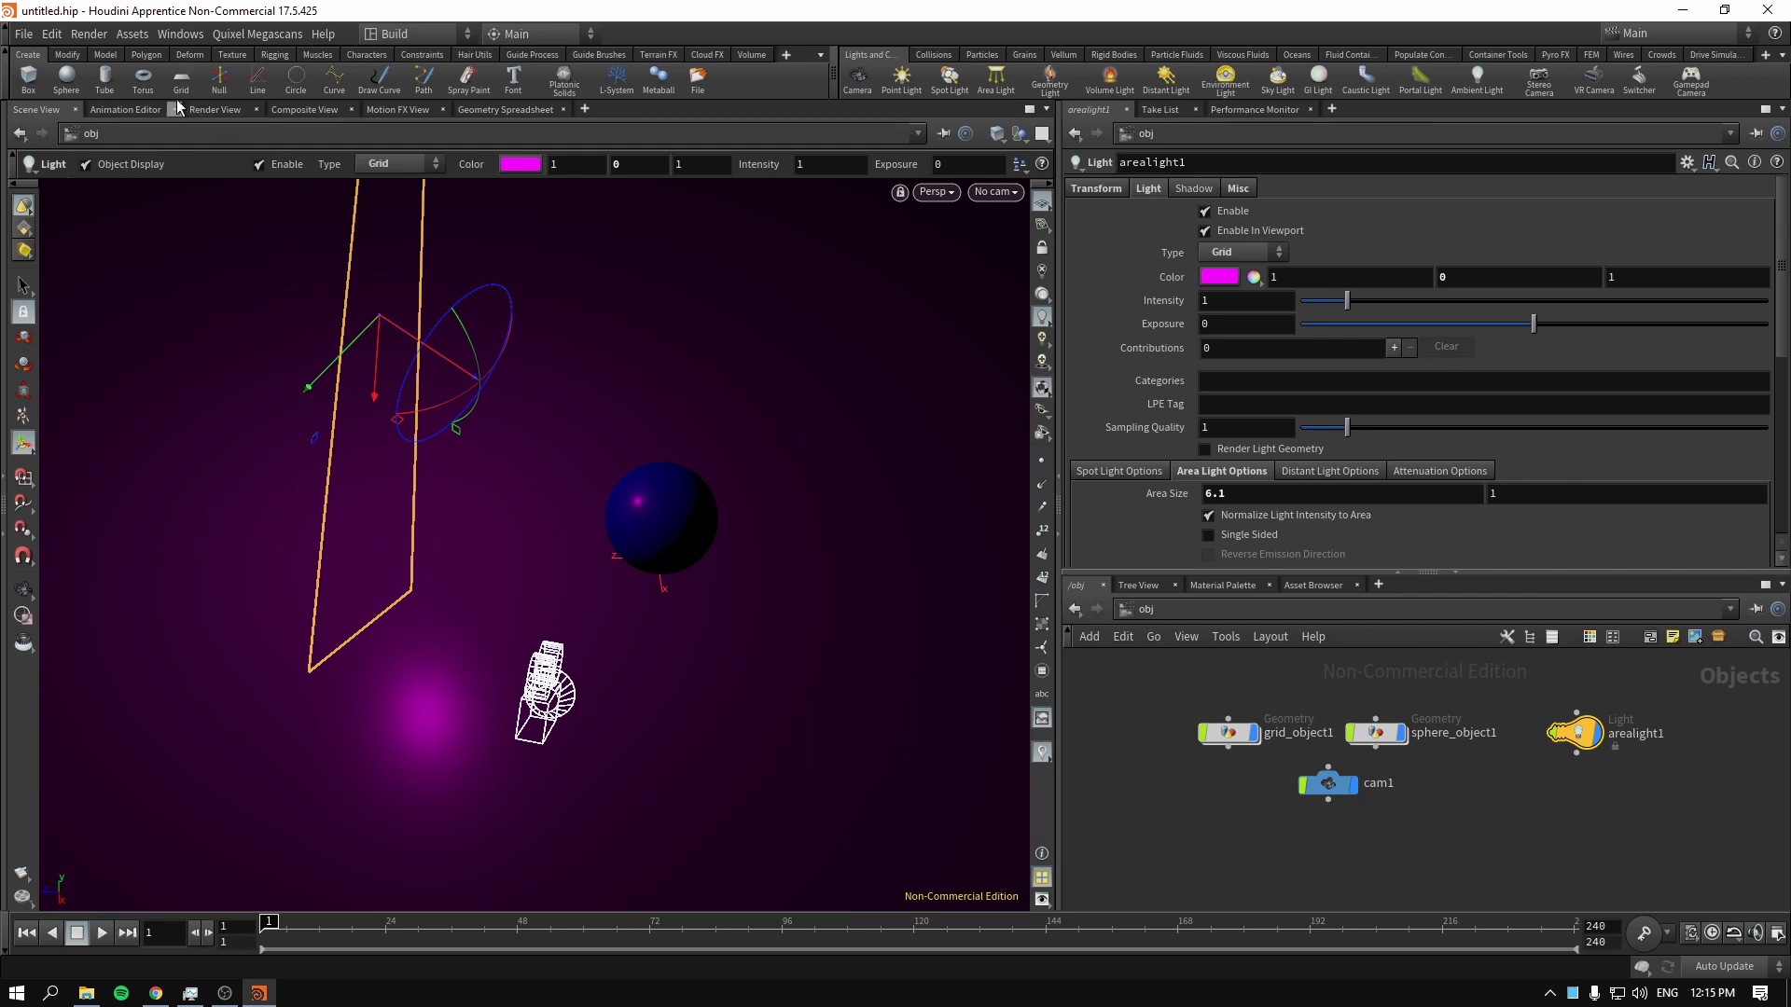
left_click(219, 112)
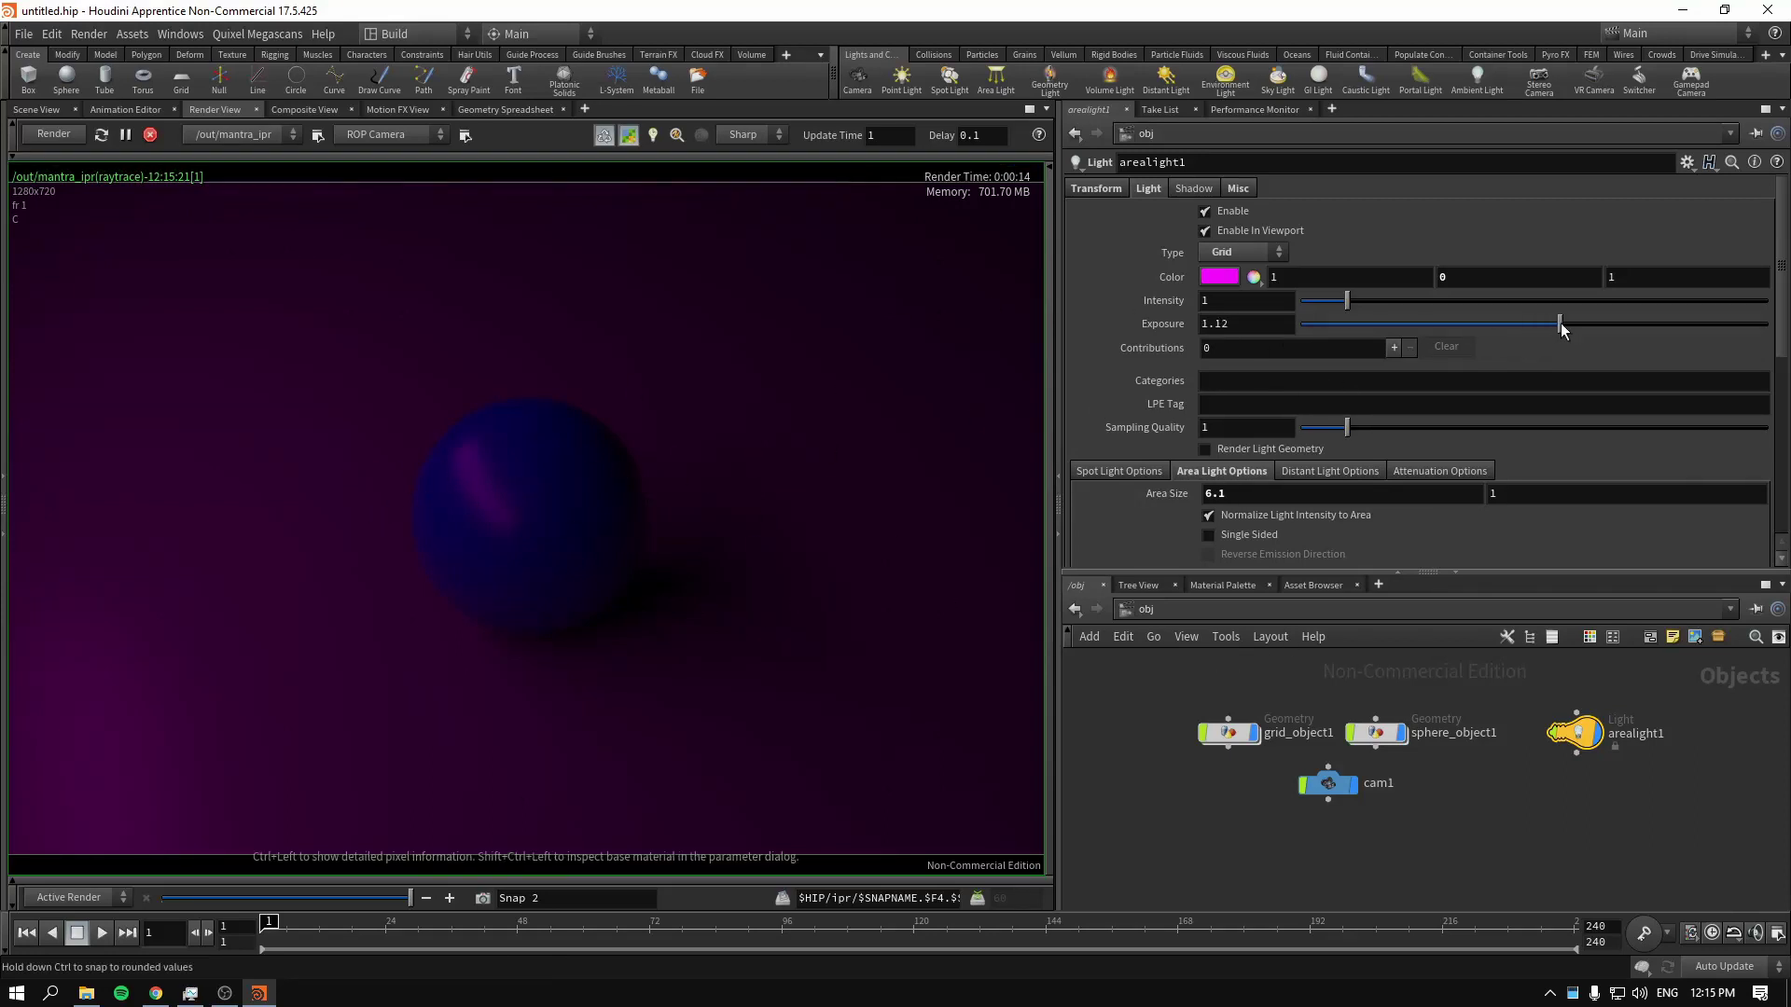
Raise arealight1's Exposure to 3.12 and set its first Area Size value to 1
left_click_drag(1560, 323, 1606, 324)
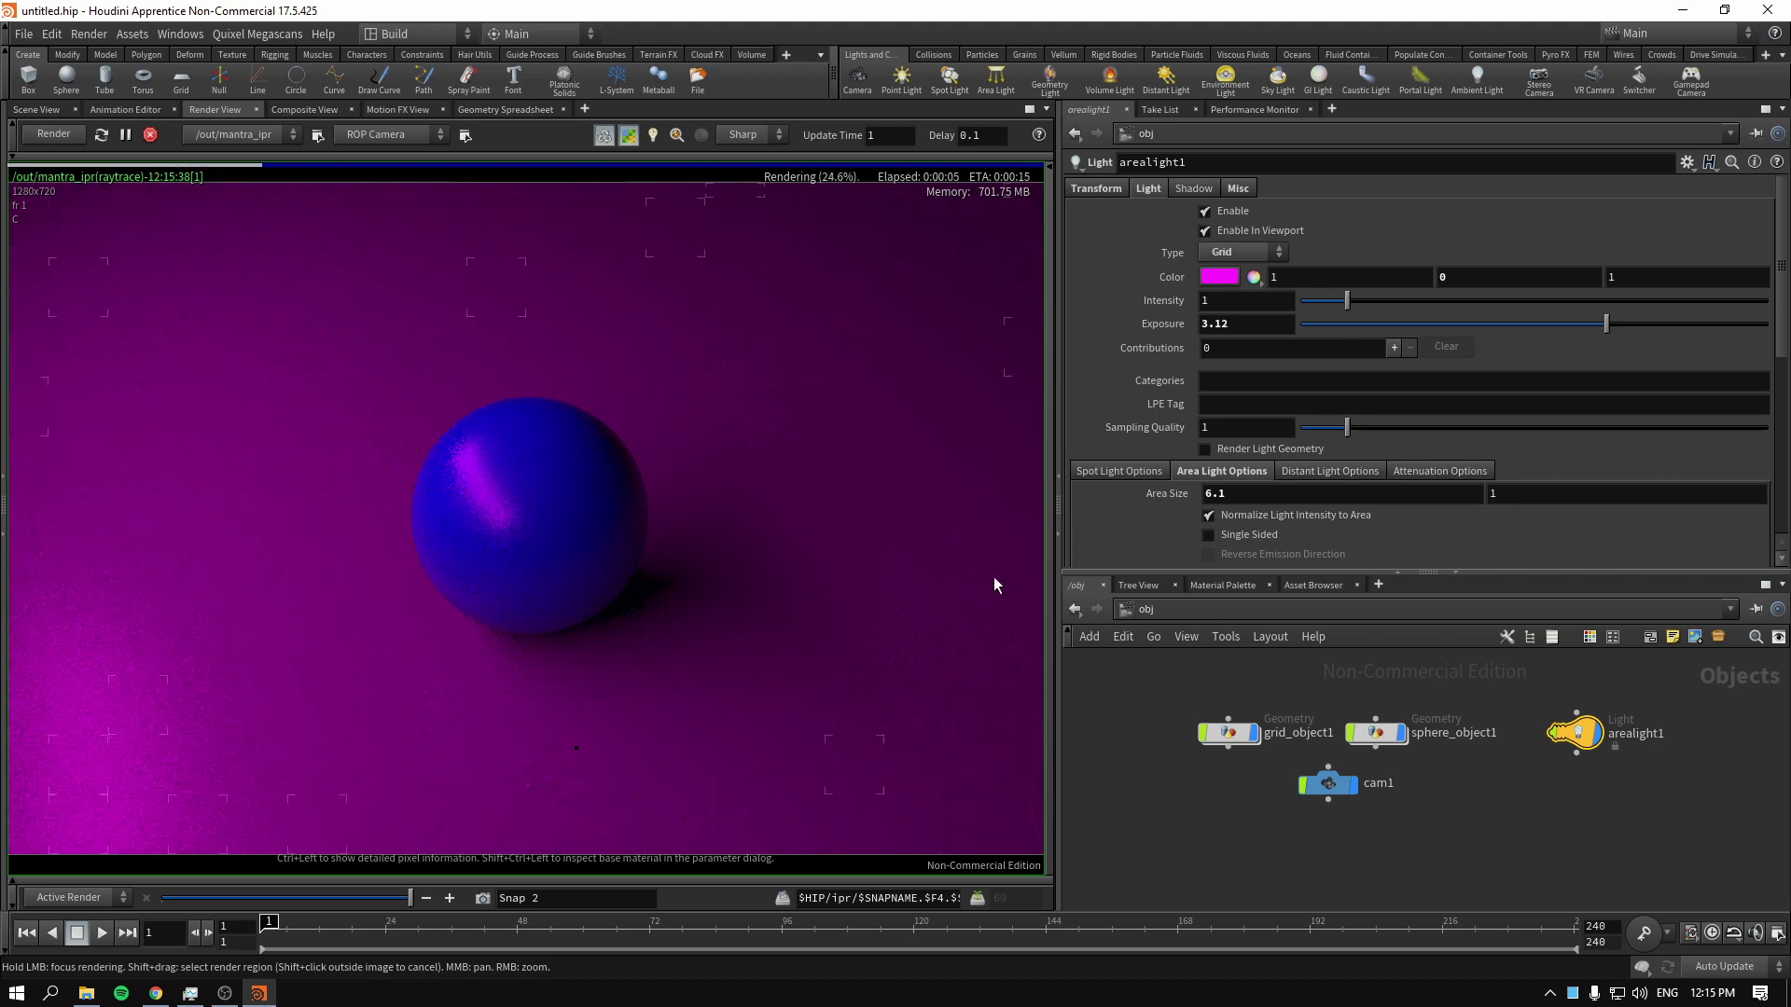
left_click(1214, 494)
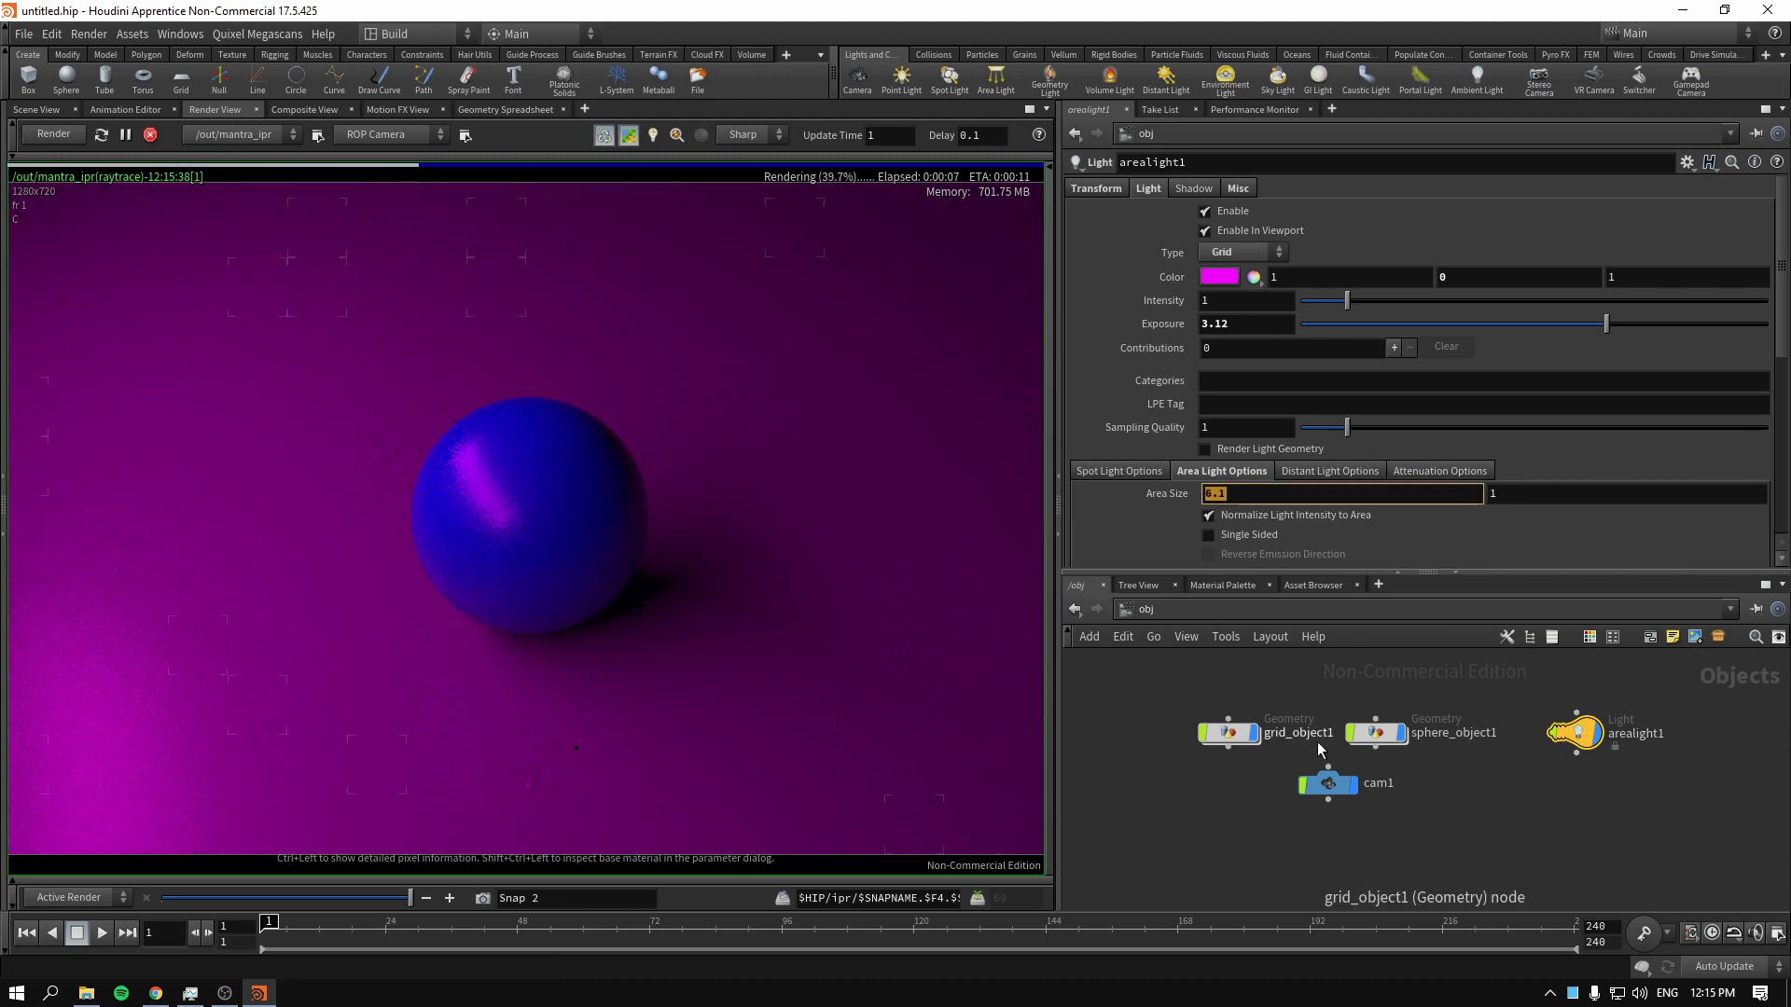
type("1")
key("Return")
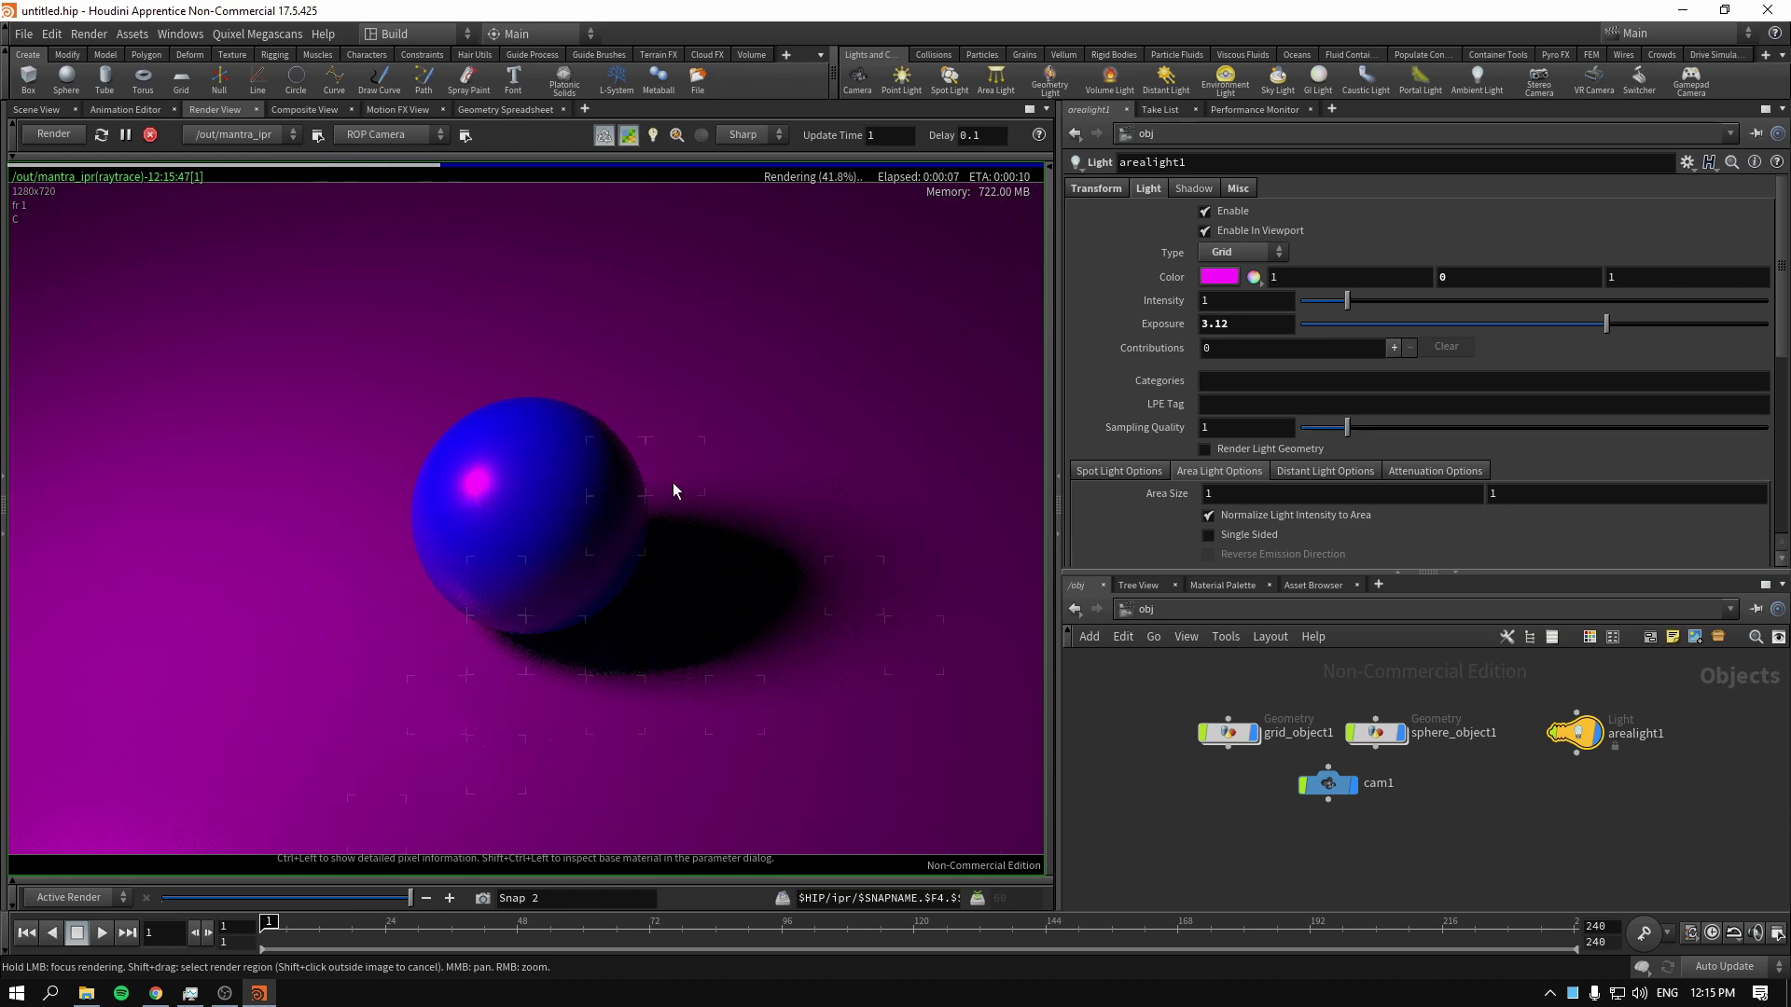
Try a second Area Size value of 10 for arealight1, compare the render, and restore the value to 1
left_click(1596, 504)
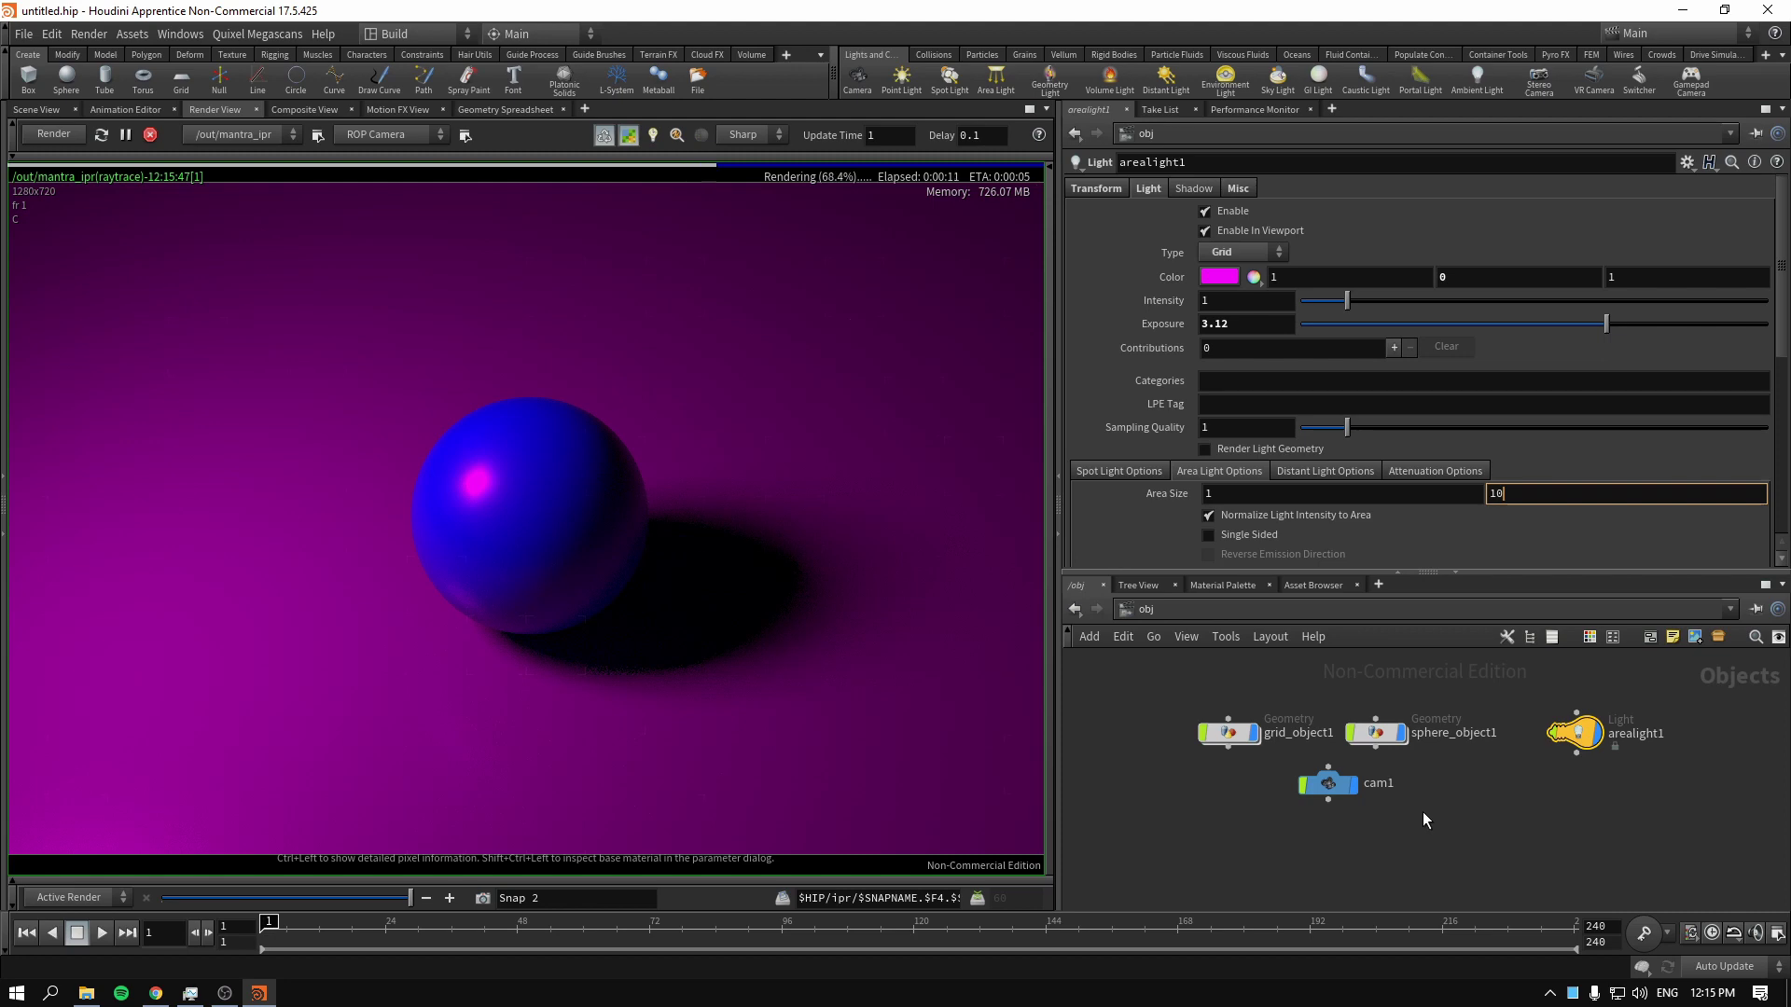
type("10")
key("Return")
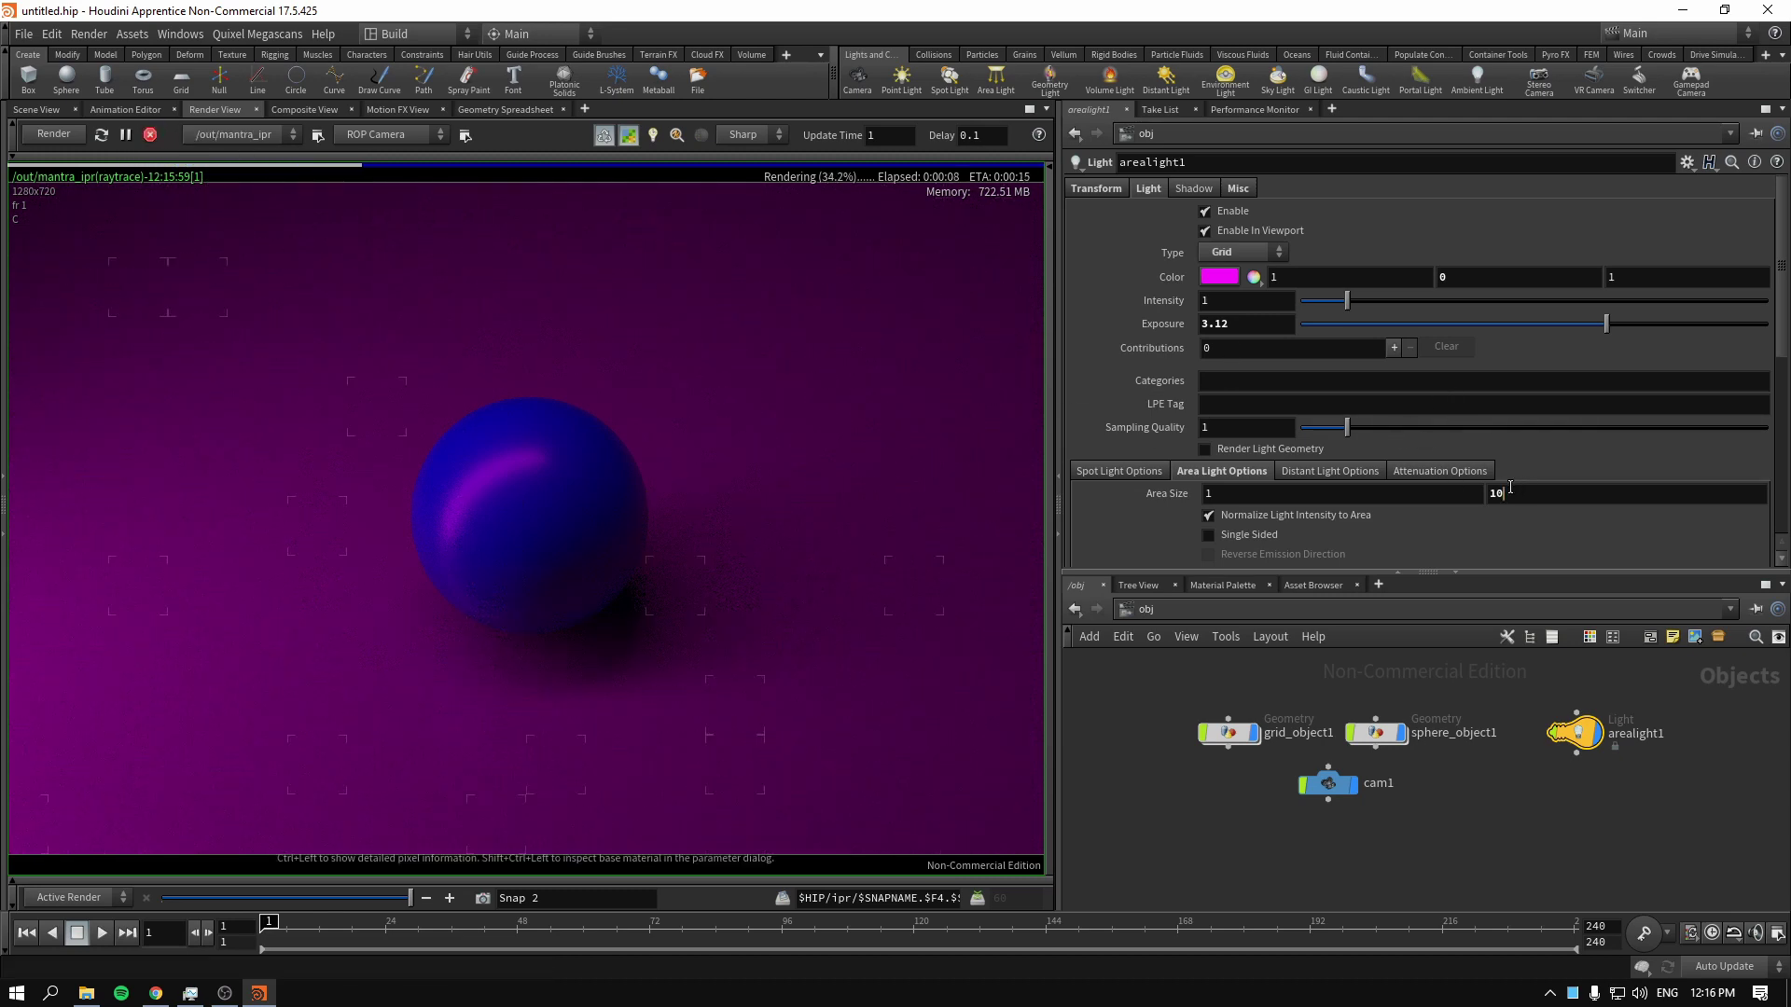
left_click_drag(1510, 488, 1431, 495)
type("1")
key("Return")
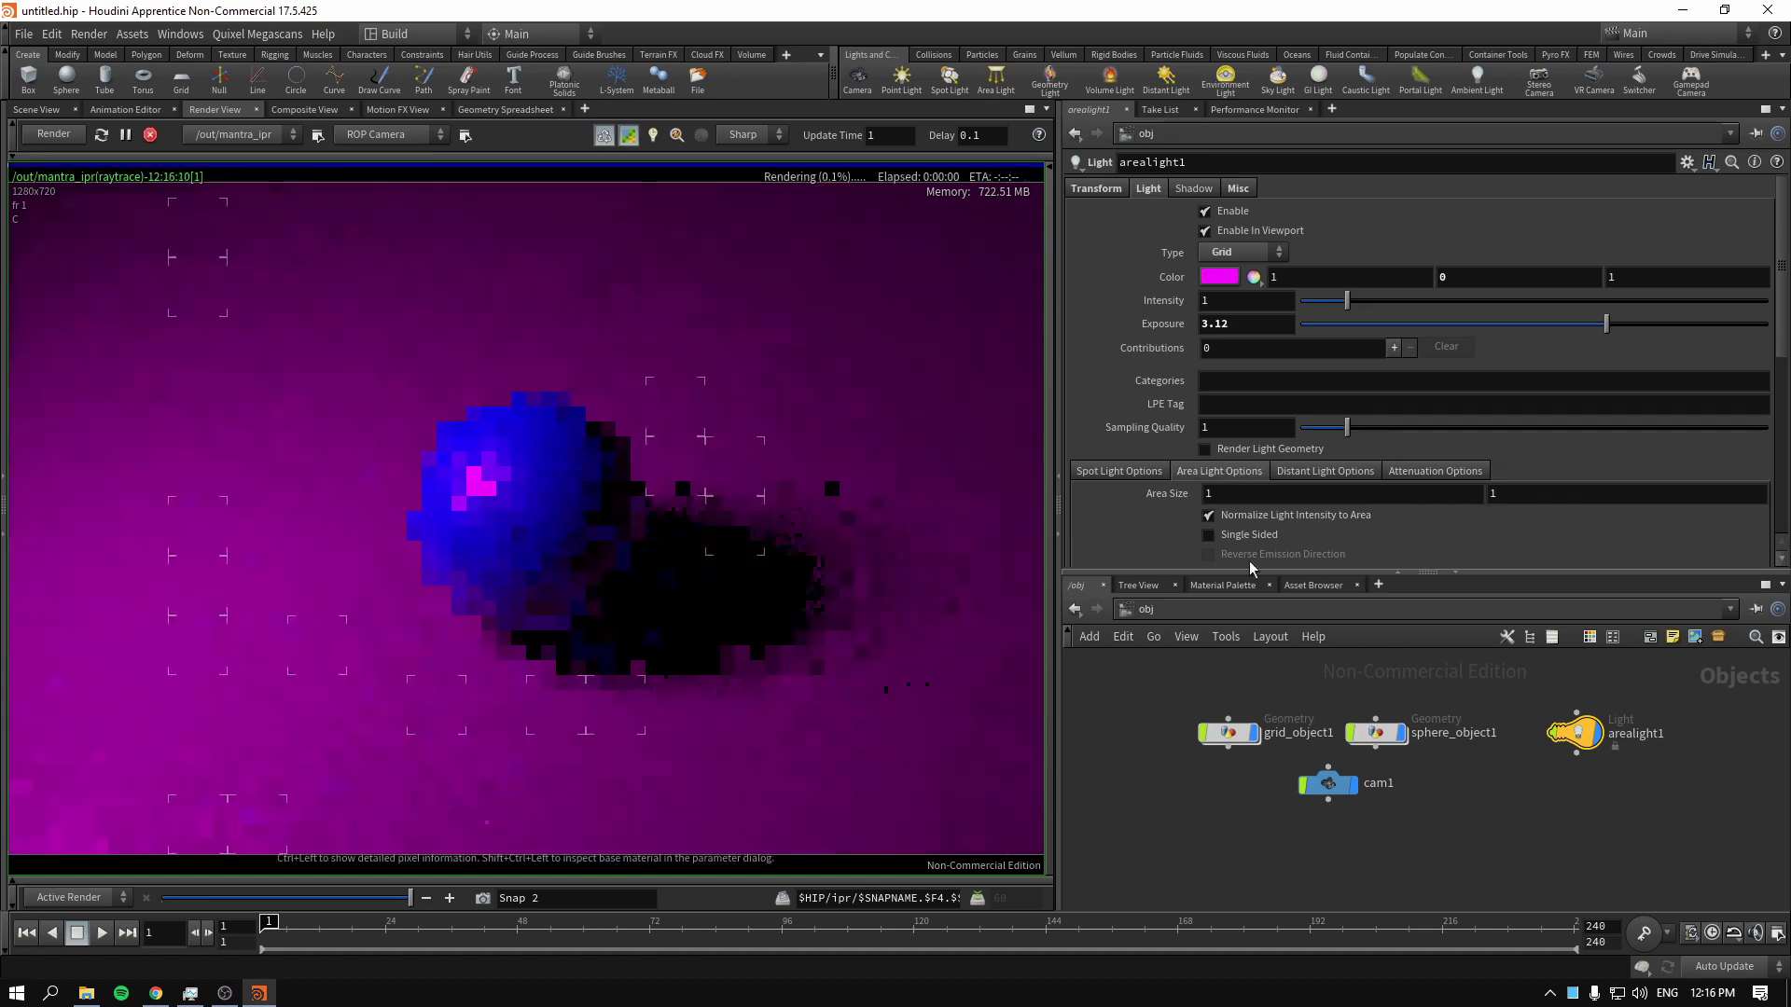
Show the 3D scene and duplicate the arealight1 node, placing the copy below it in the network
left_click(42, 110)
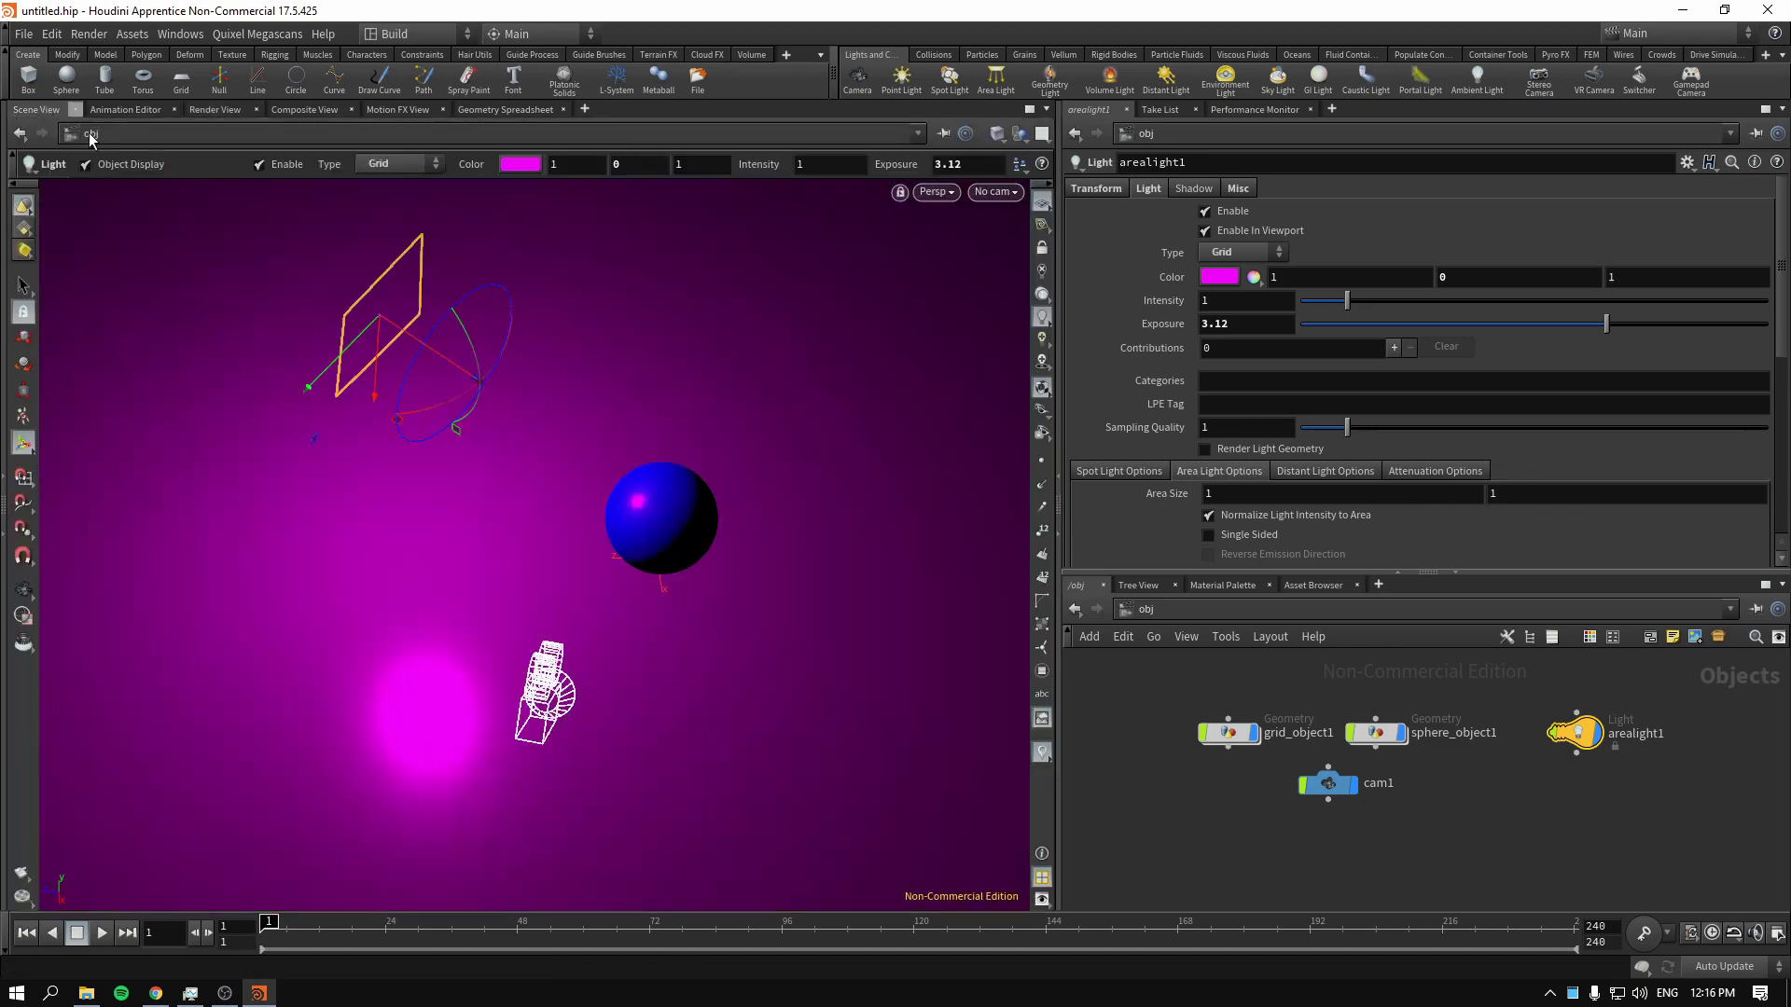
middle_click_drag(1536, 847, 1463, 856)
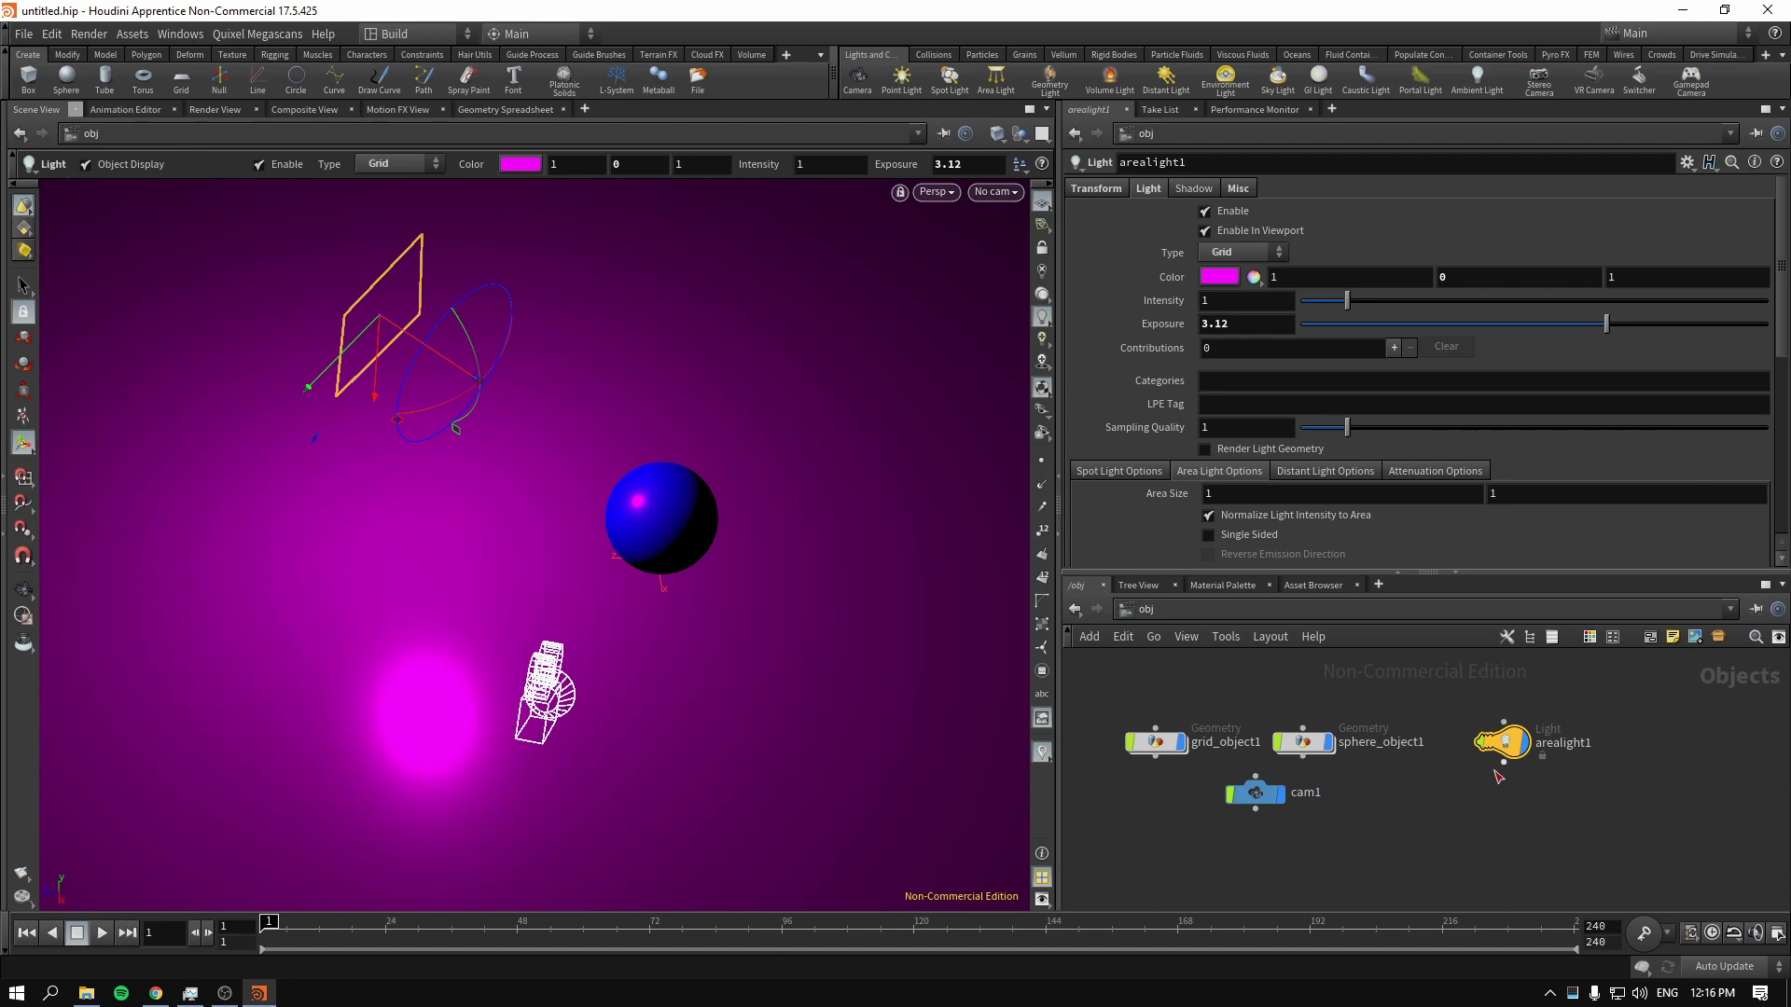
left_click(1504, 763)
left_click(1509, 845)
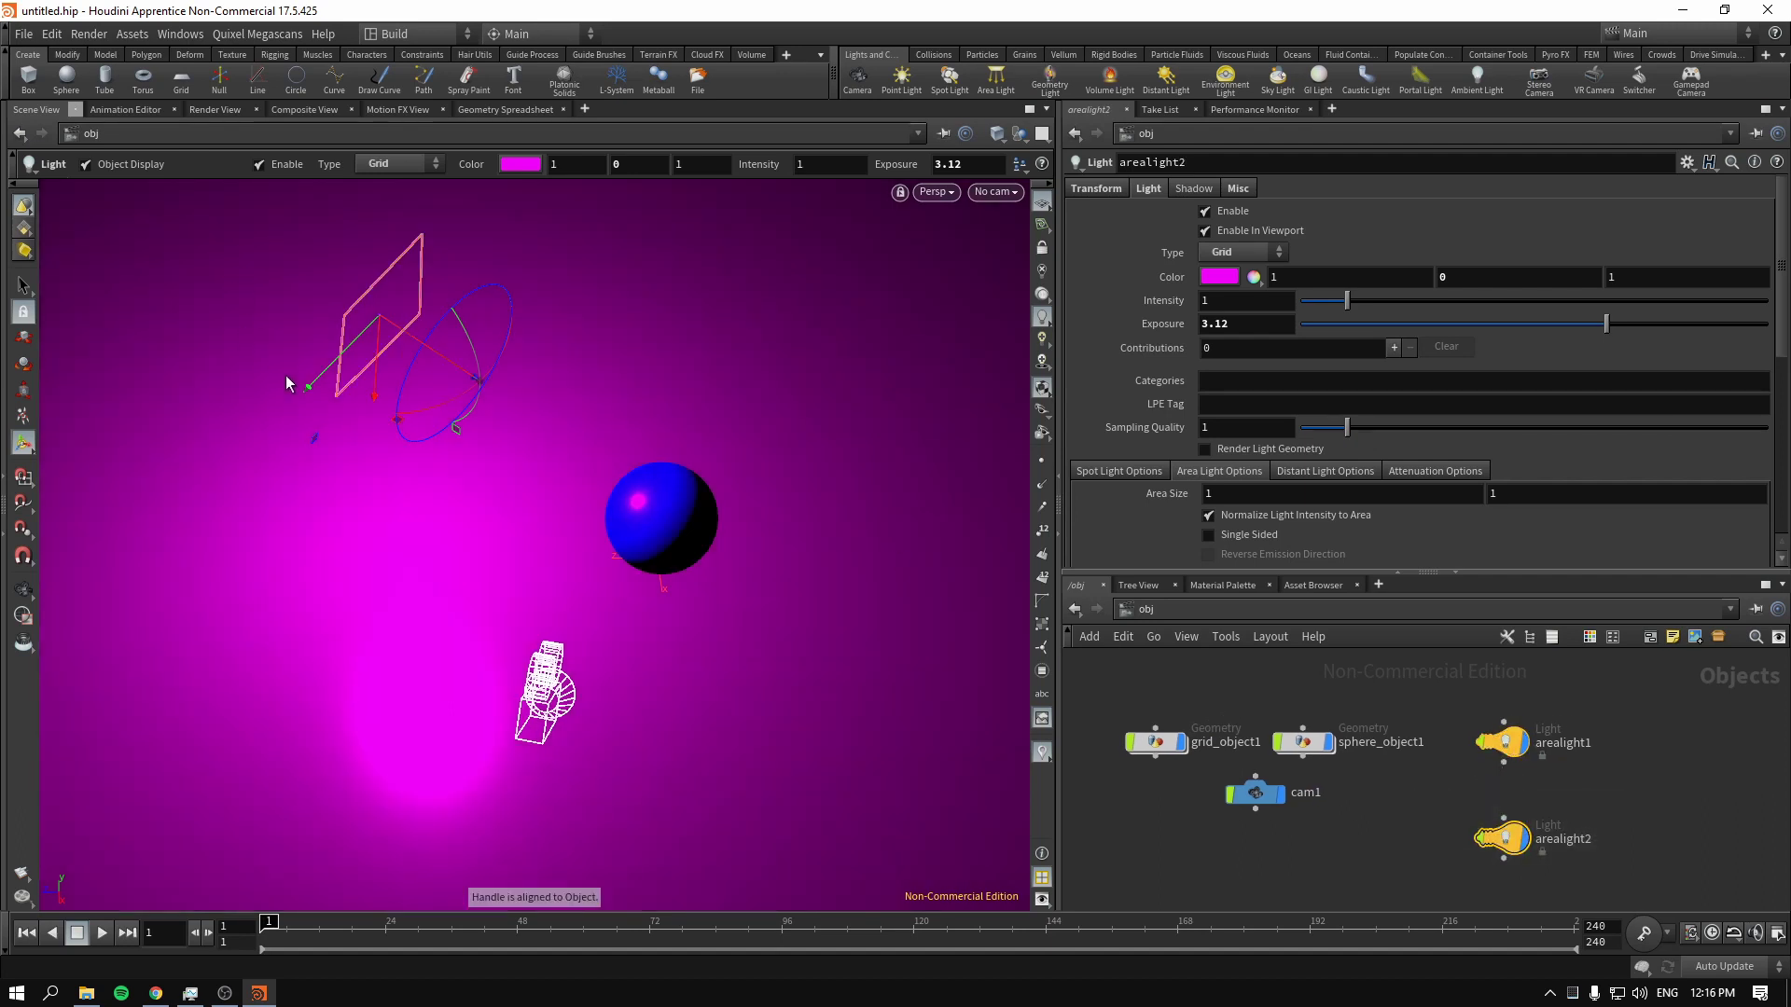
Move and rotate arealight2 away from the first area light and raise it high above the sphere
left_click_drag(313, 385, 719, 463)
key("Escape")
key("Return")
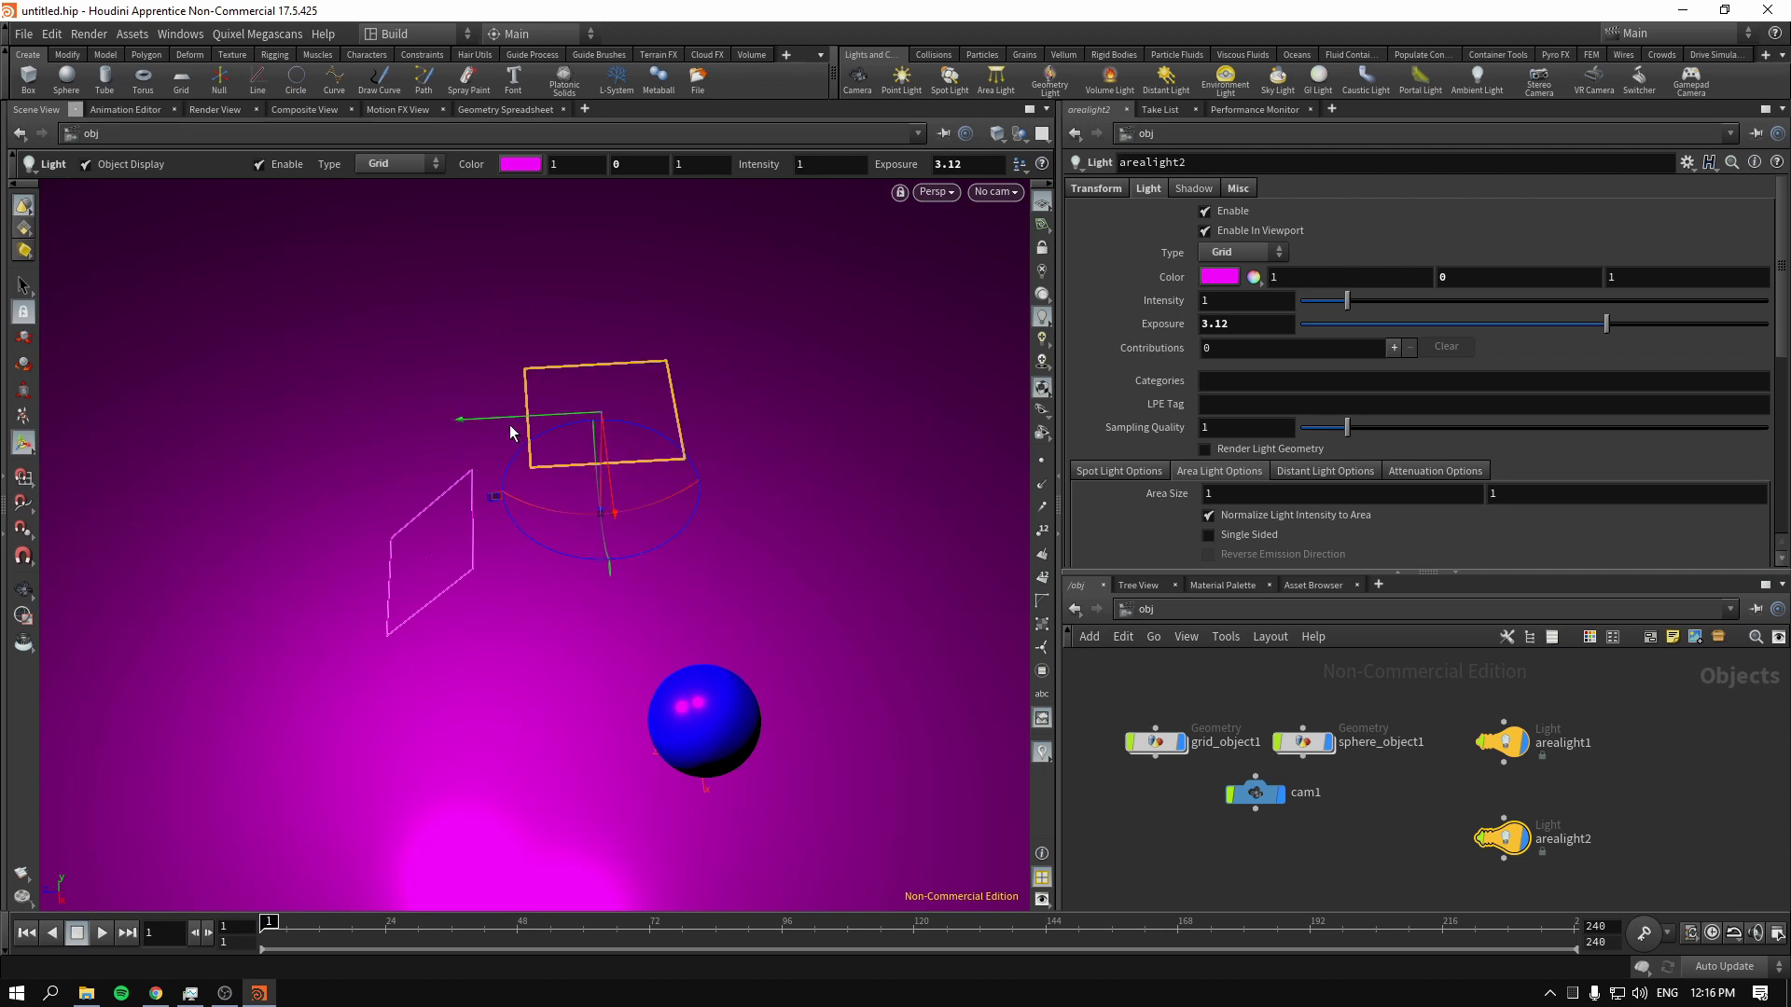
left_click_drag(511, 432, 612, 411)
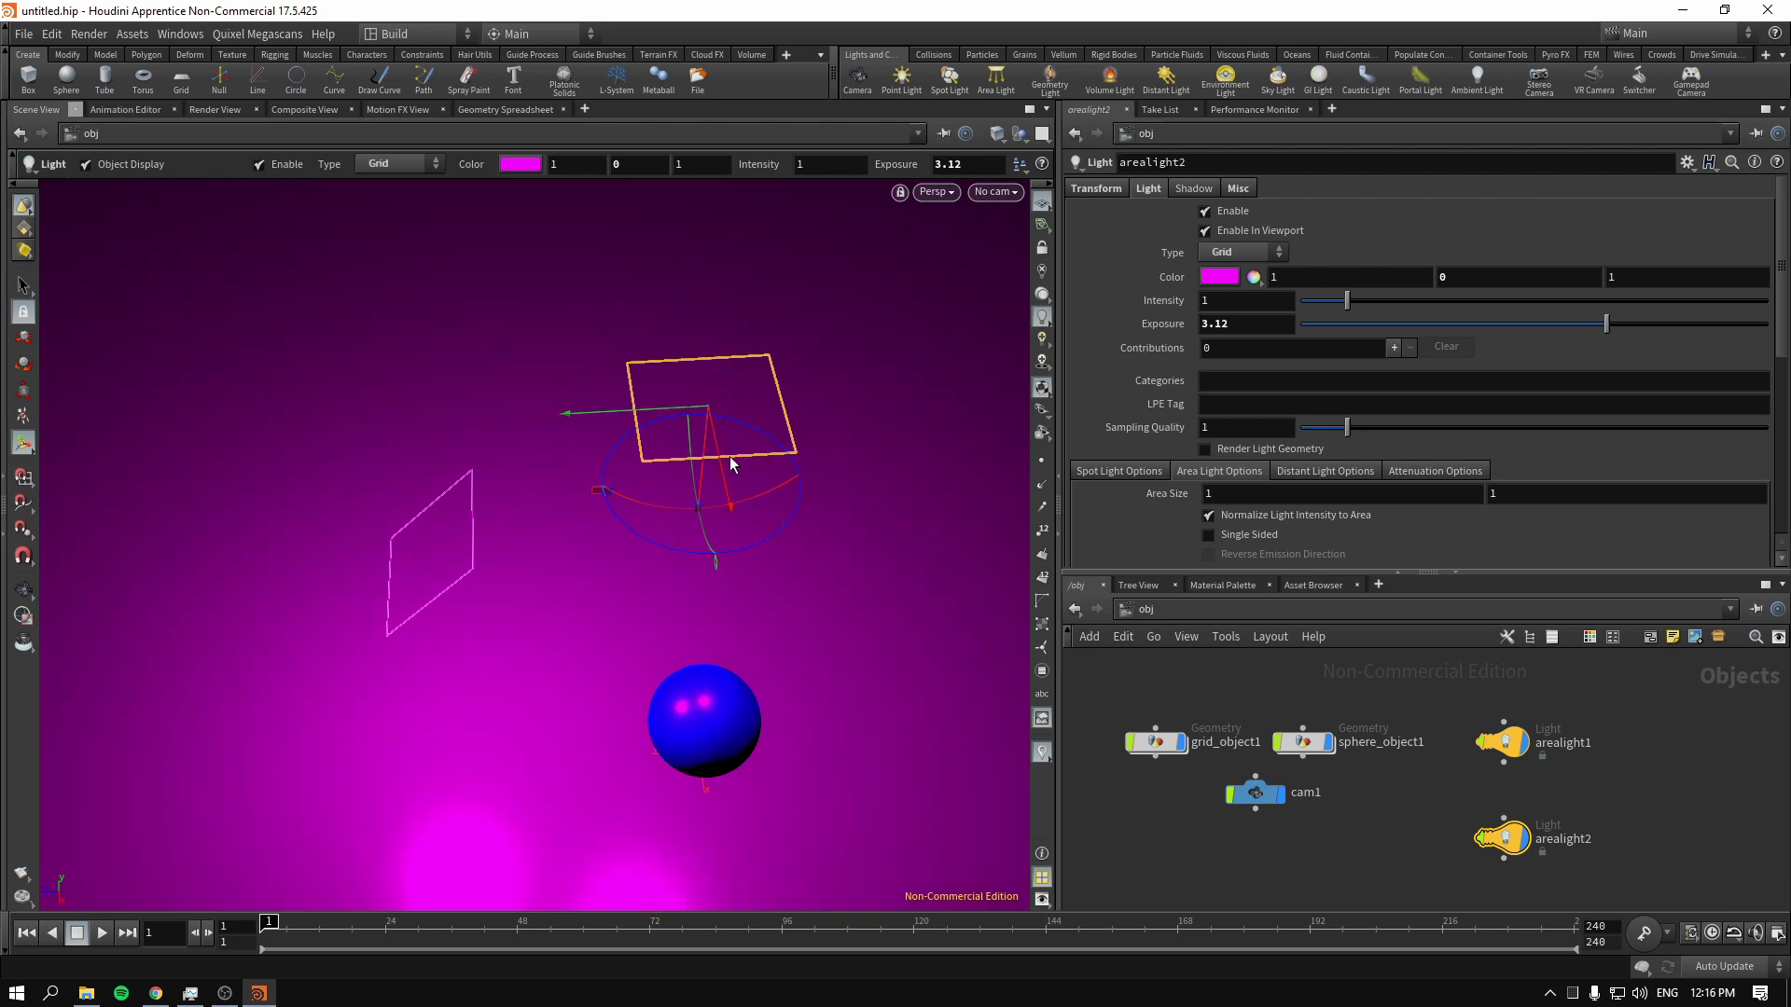
left_click_drag(706, 489, 728, 277)
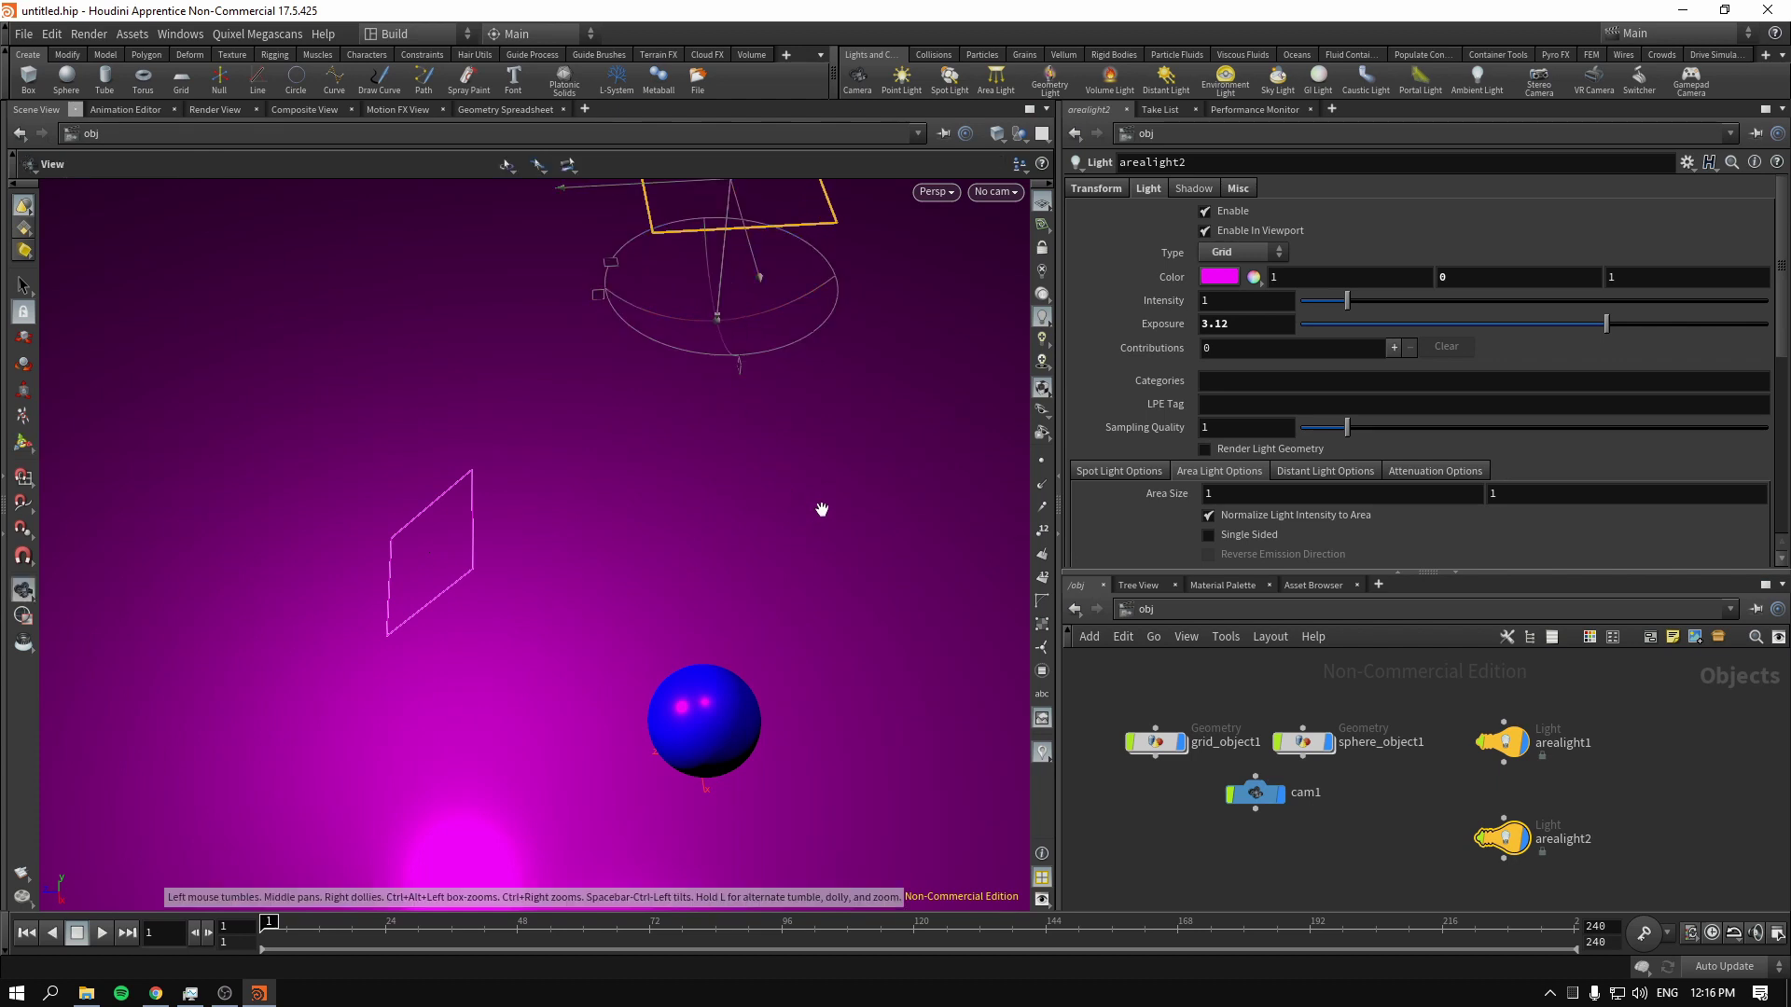
Set arealight2's color to a very pale yellow (1, 1, 0.931) and its Area Size to 8 by 8
left_click(1219, 277)
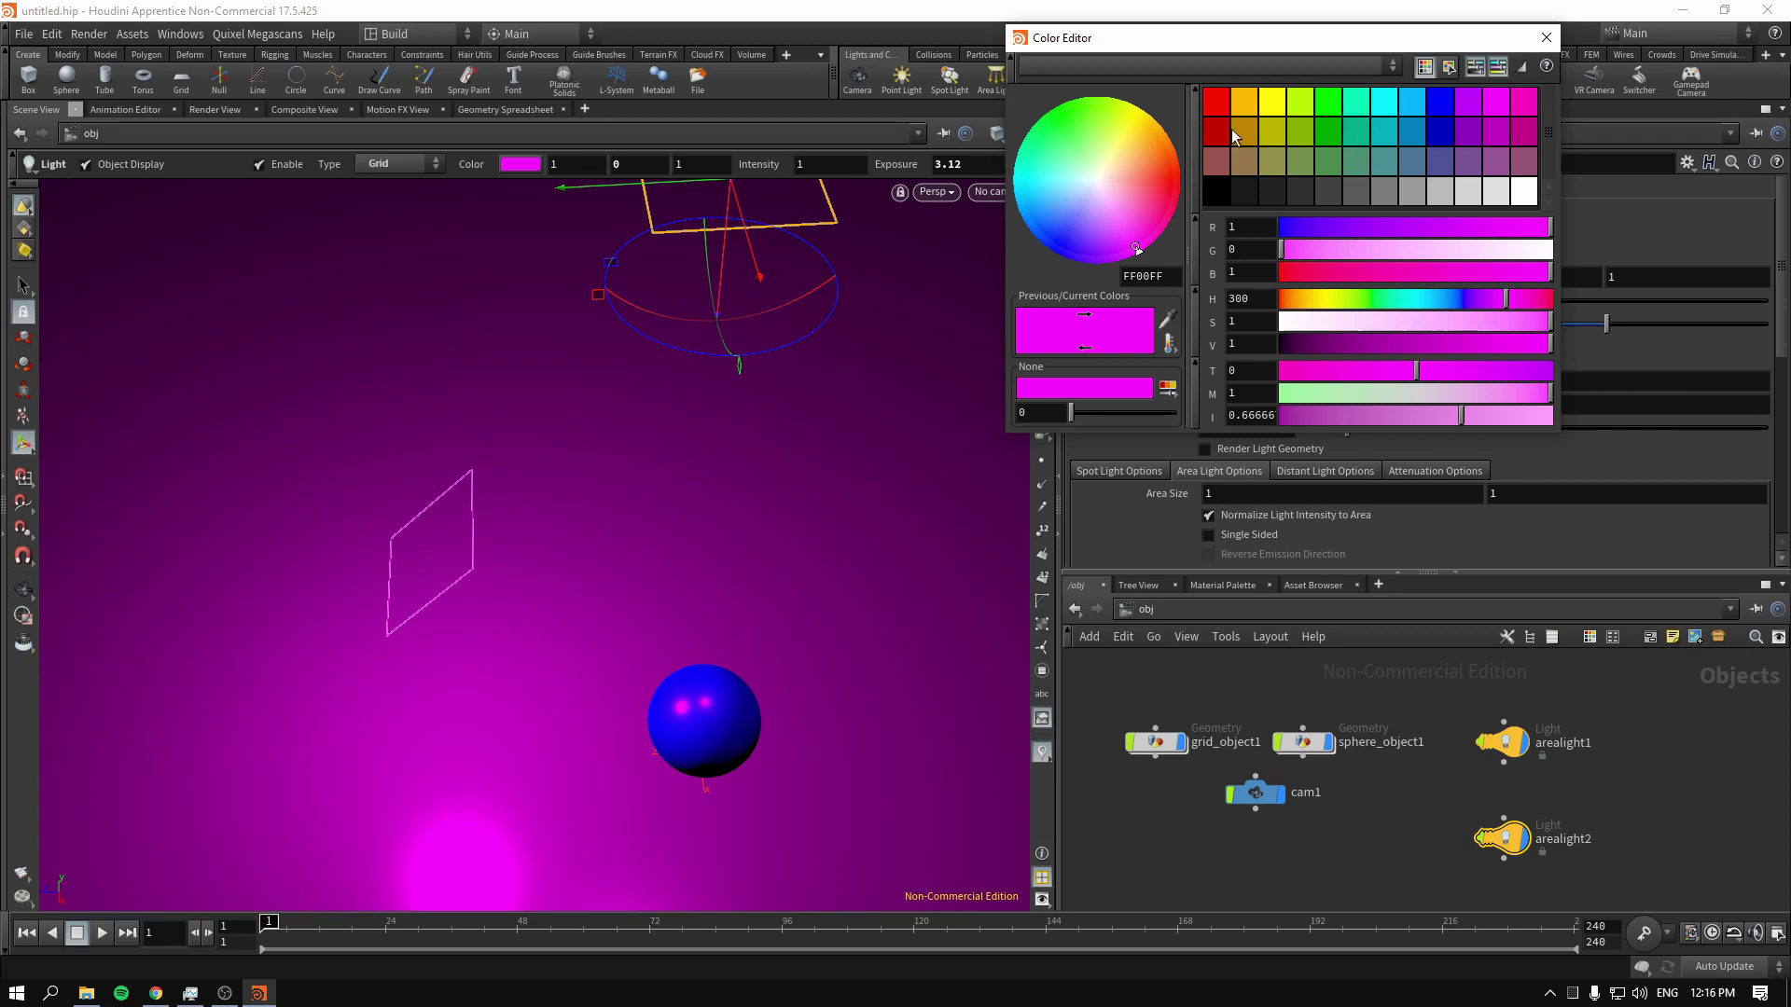
left_click(1268, 103)
left_click_drag(1329, 321, 1302, 324)
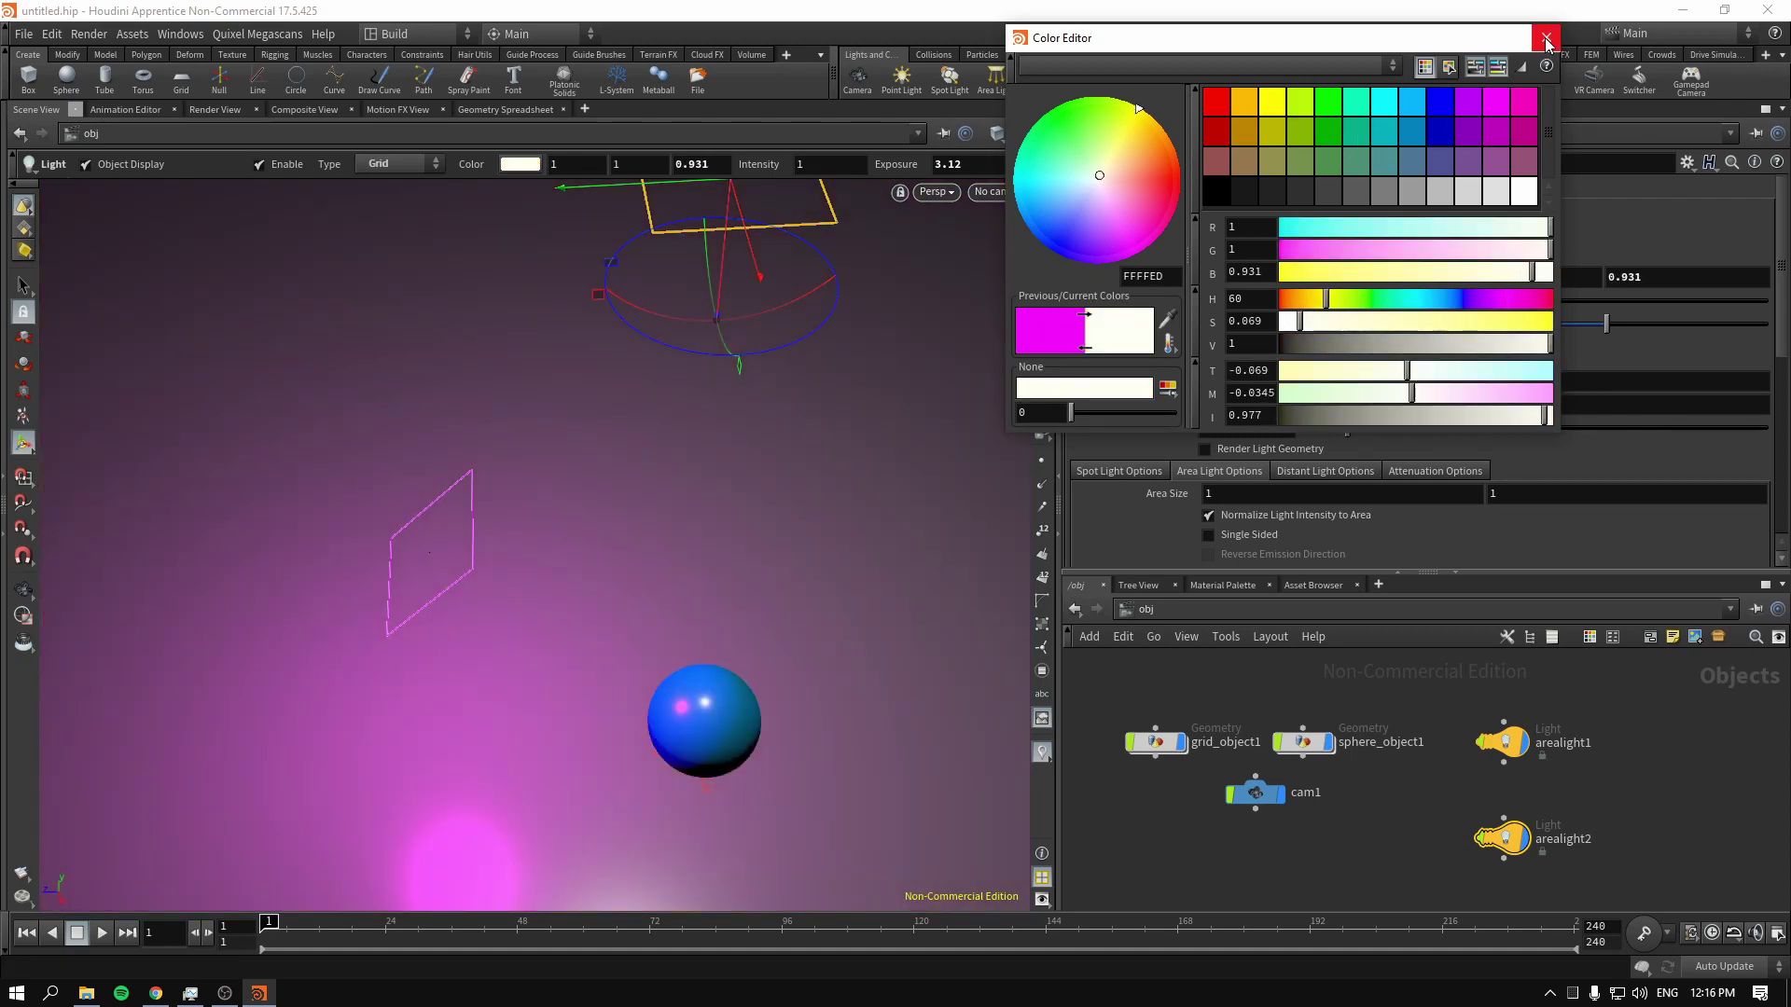
middle_click_drag(1159, 493, 1241, 461)
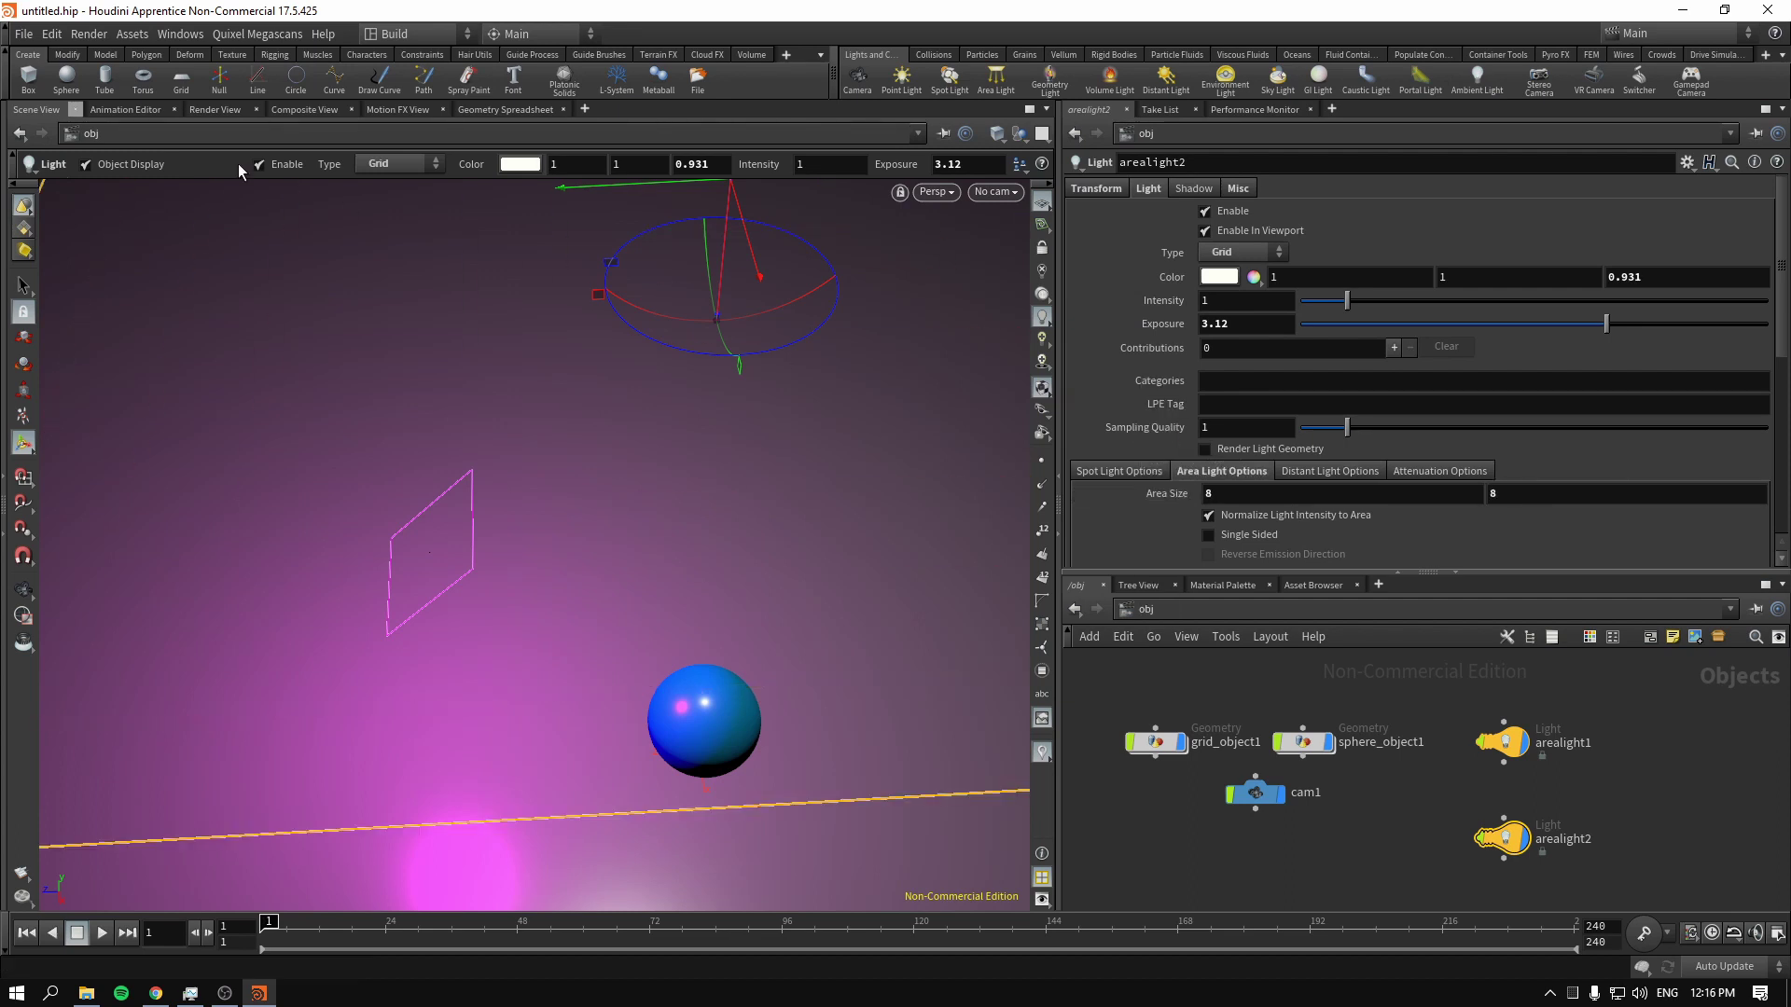
Show the render, lower arealight1's Exposure to 1.28, and compare its light settings with arealight2's
left_click(217, 112)
left_click(62, 133)
left_click(1504, 744)
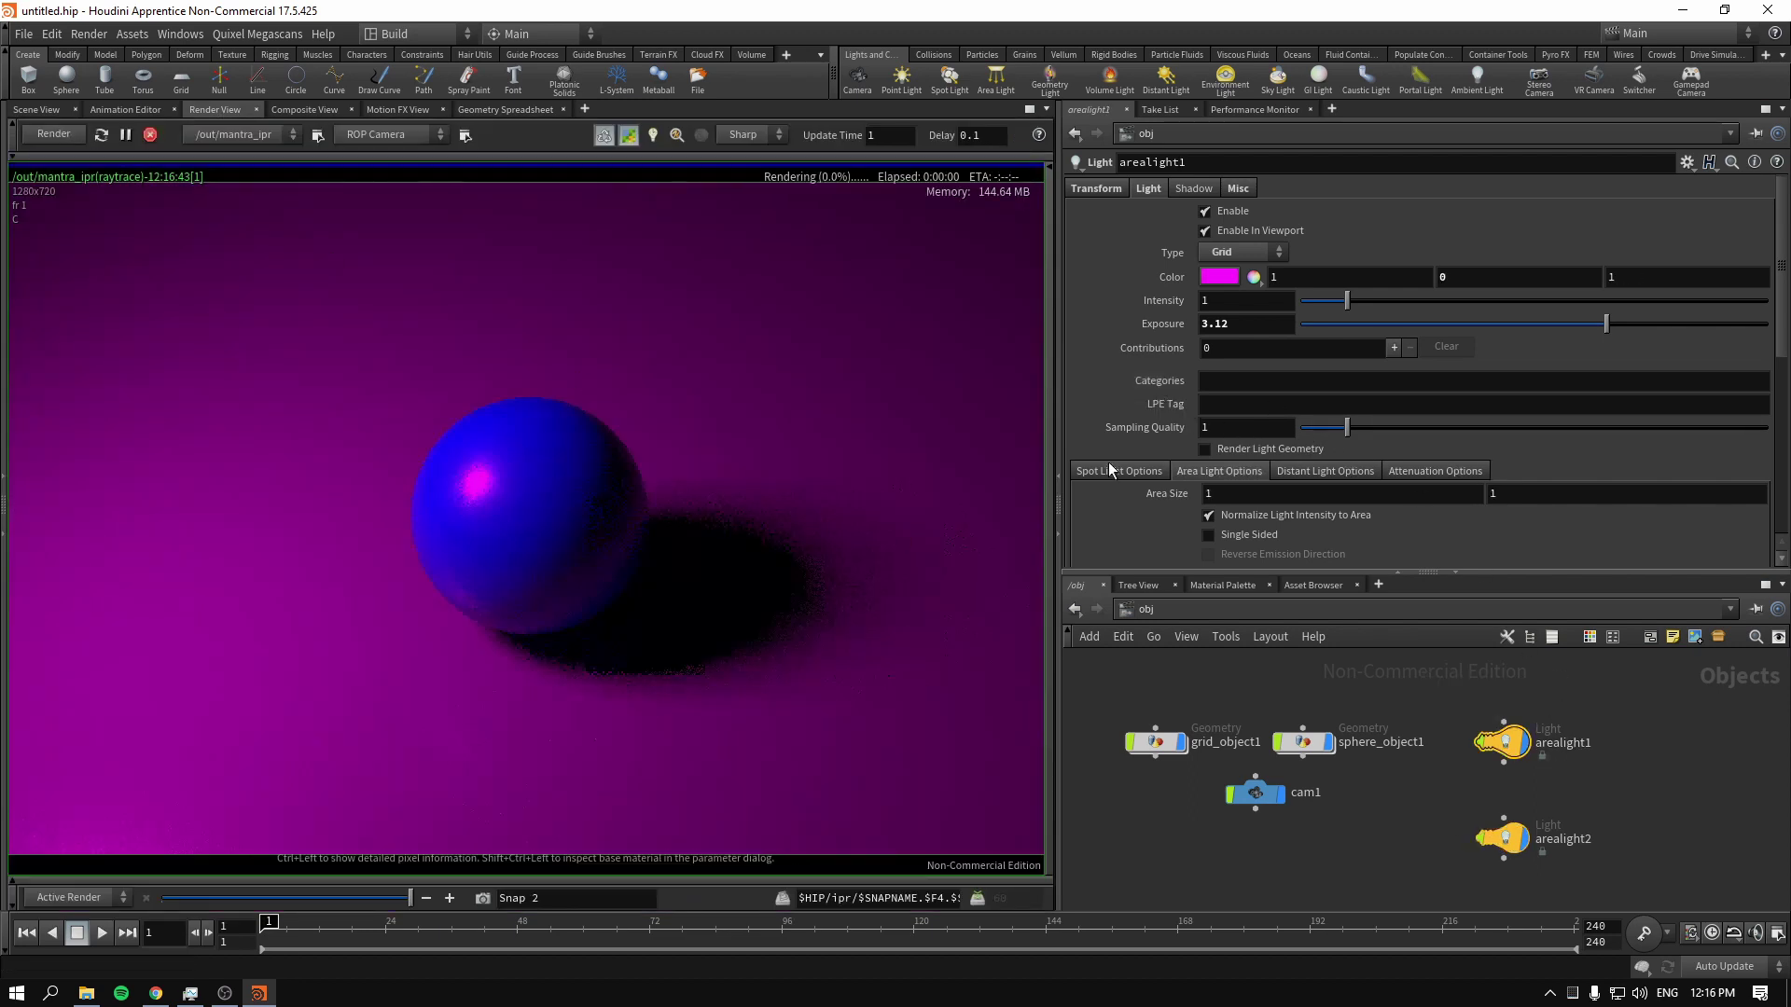
left_click_drag(1598, 328, 1570, 333)
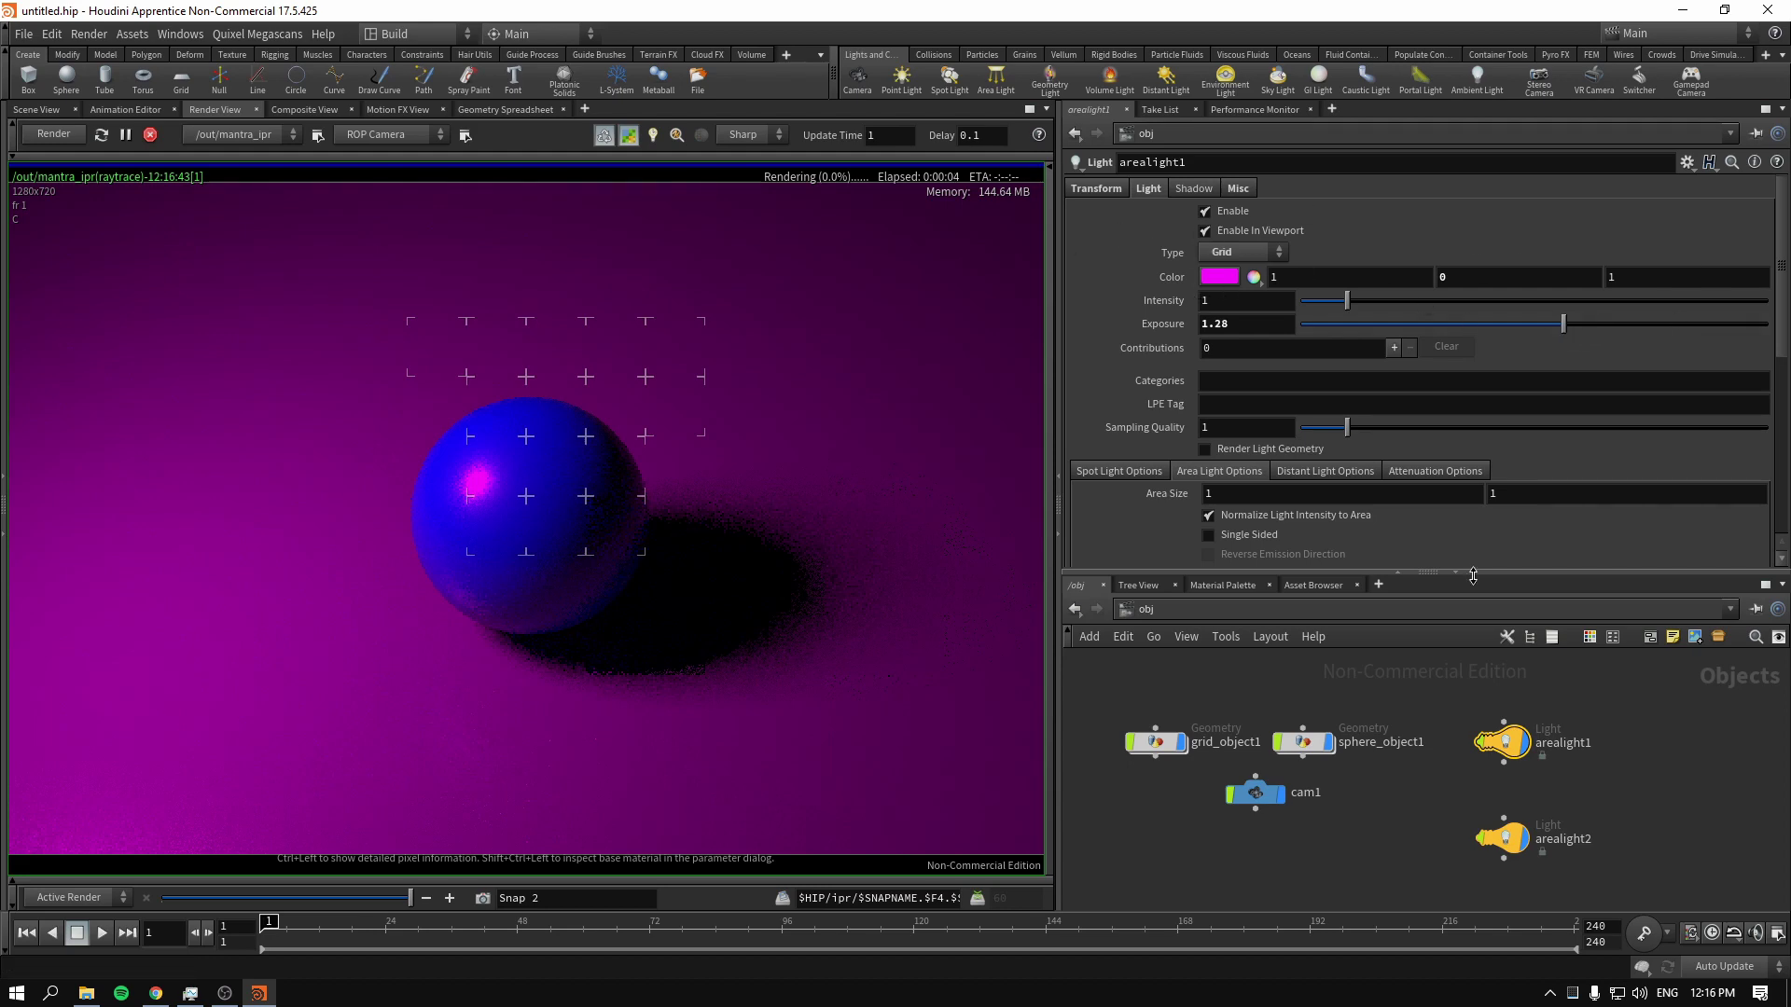
left_click(1503, 837)
middle_click_drag(1682, 802, 1554, 799)
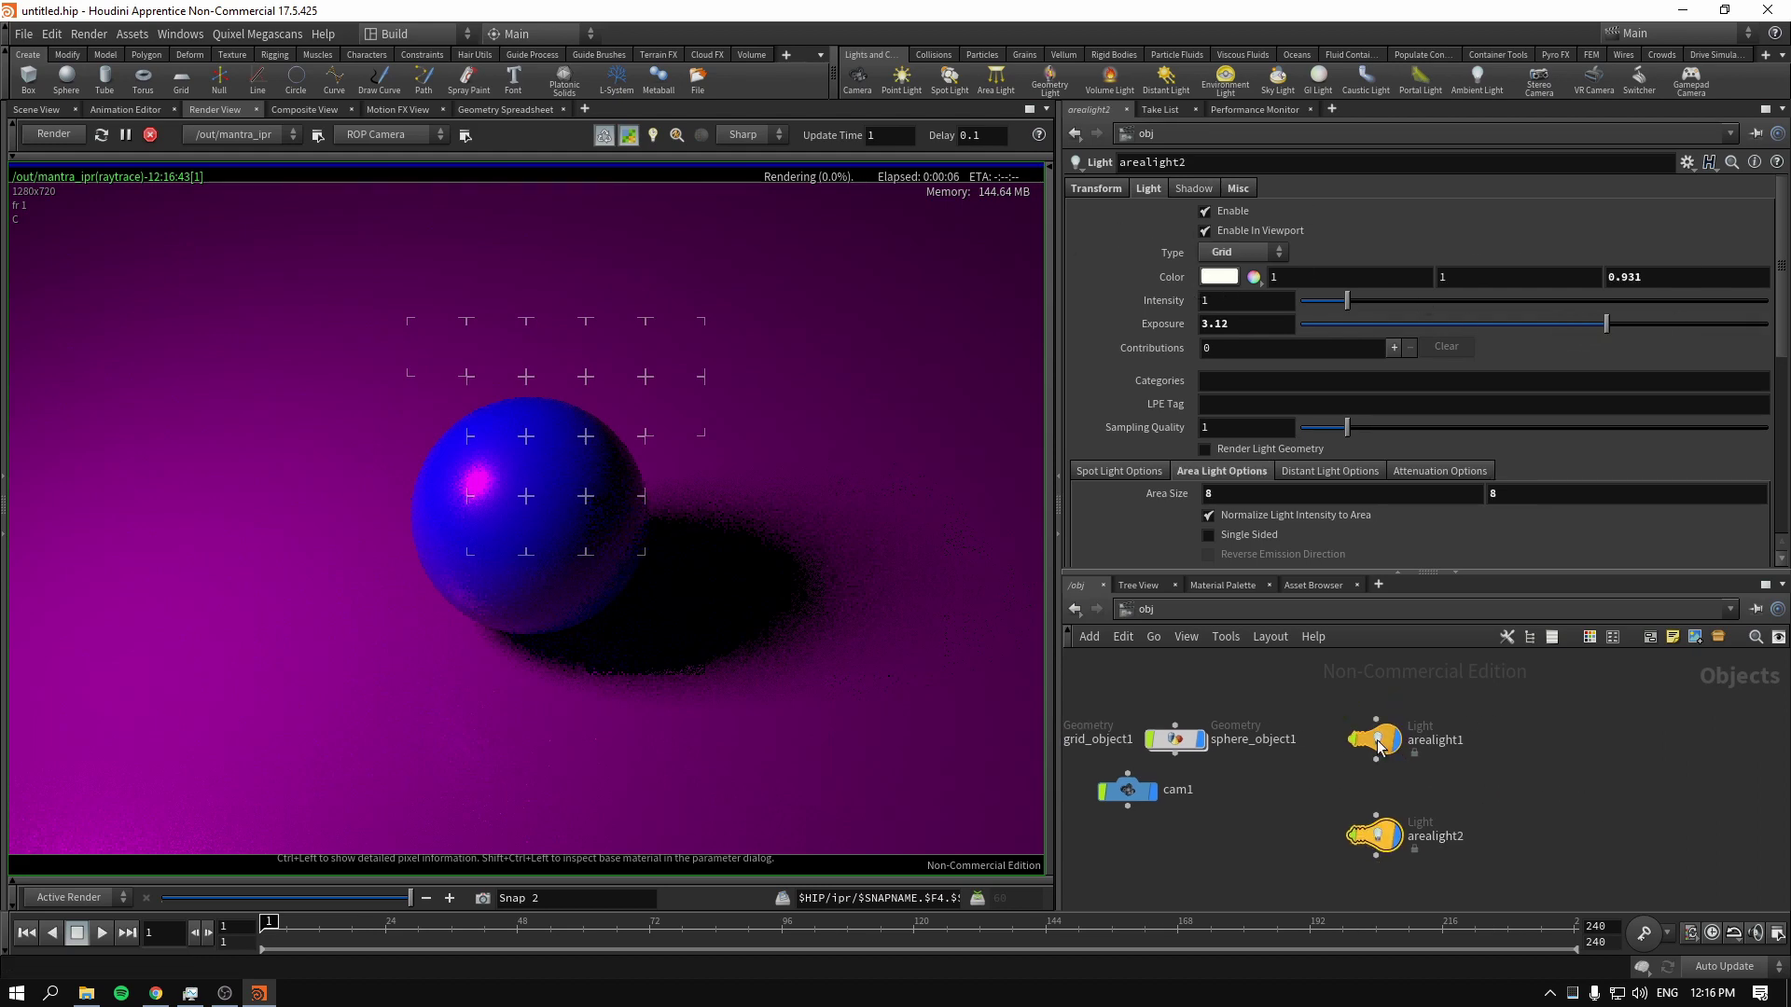
left_click(1379, 743)
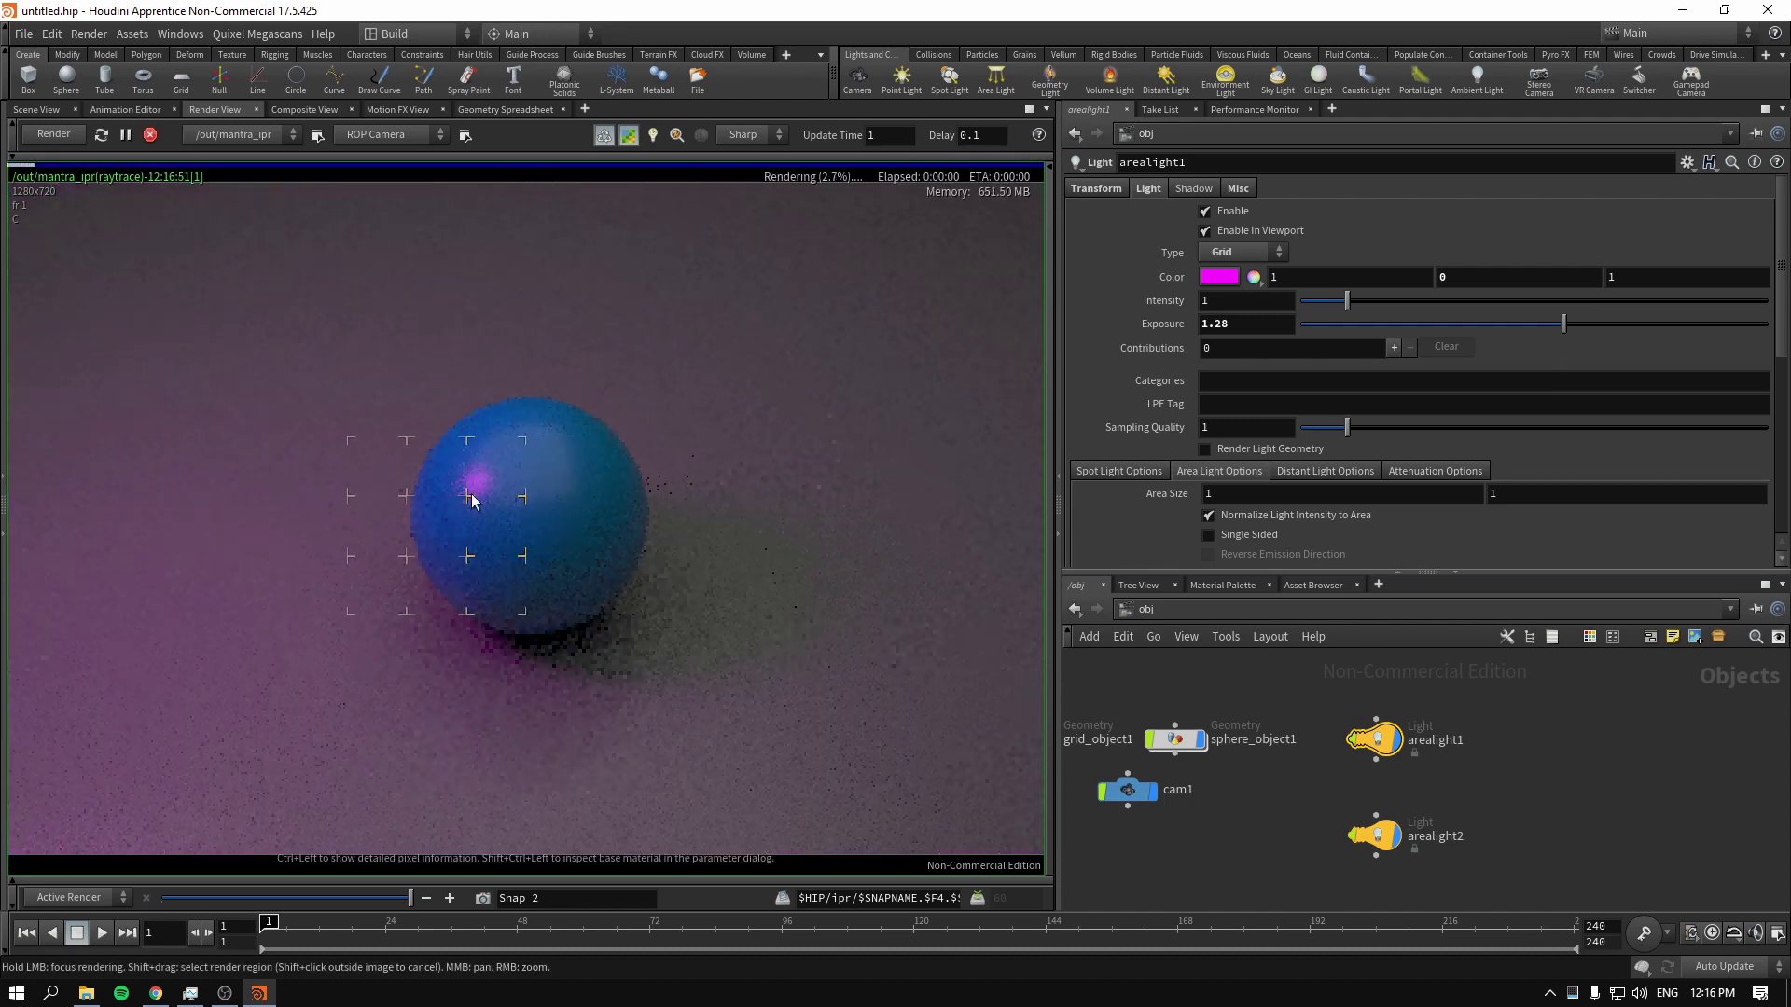
Duplicate the arealight1 node, placing the copy beside it, and rename the original light to pink
left_click_drag(1308, 661, 1461, 782)
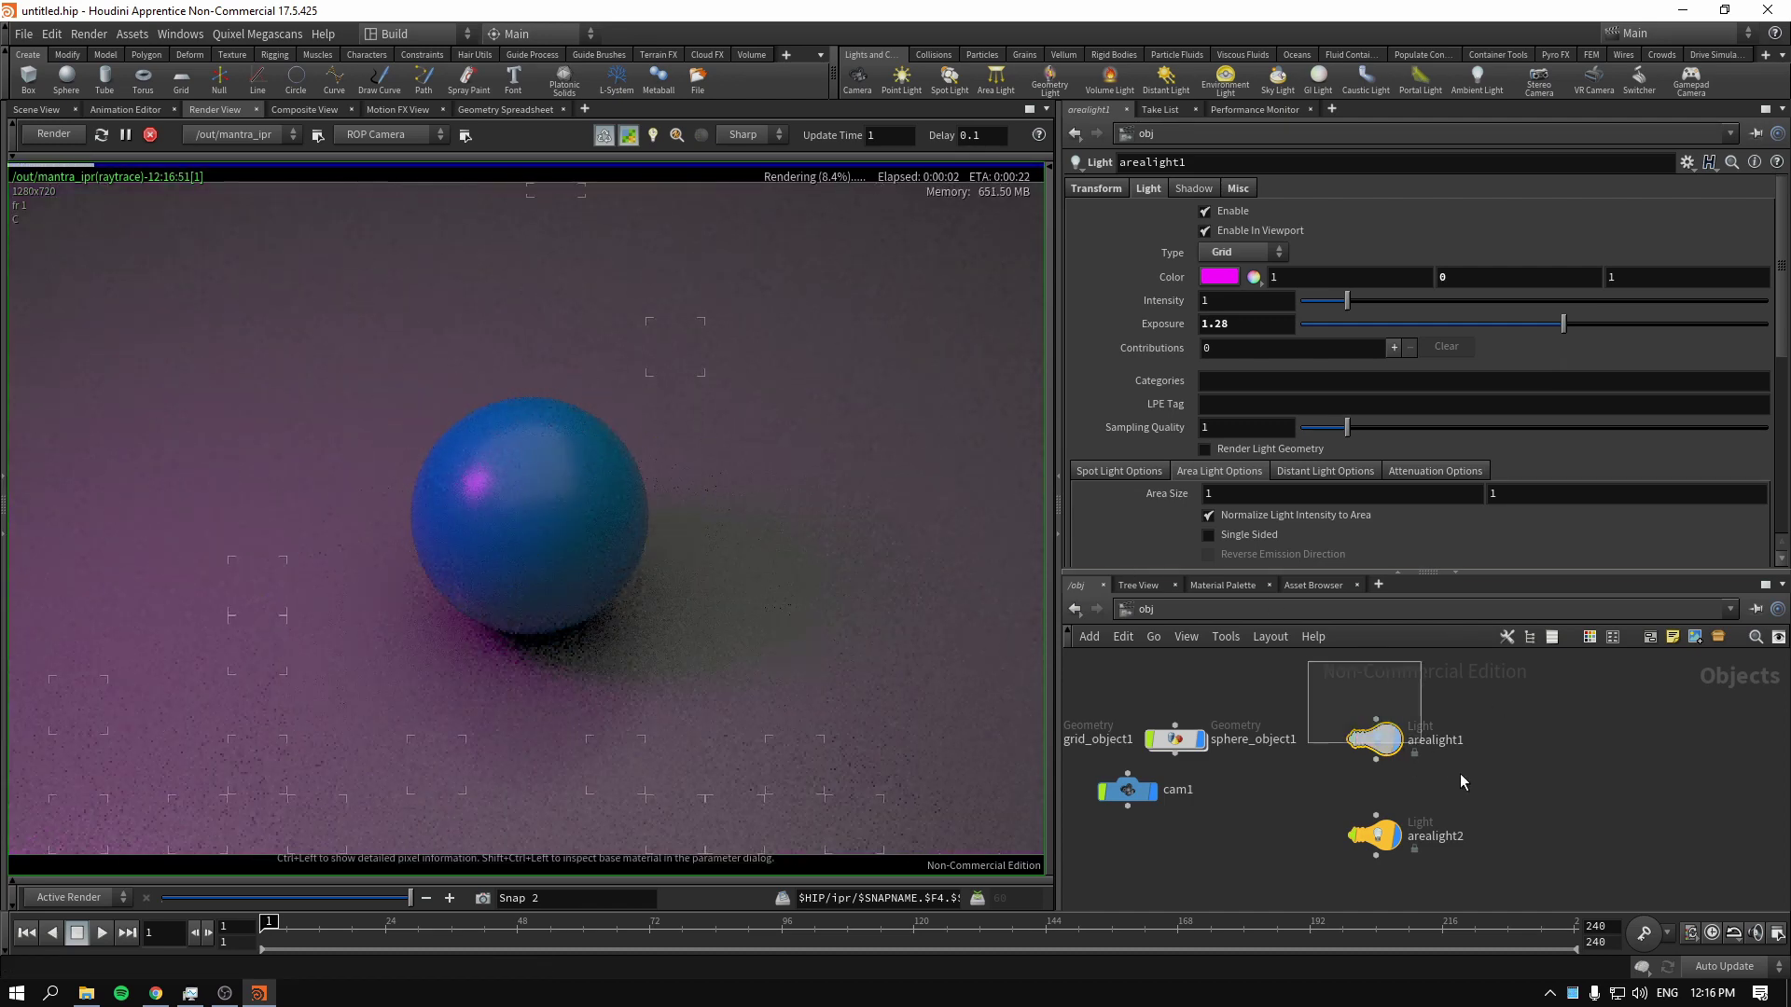
left_click_drag(1375, 745, 1592, 748, "alt")
left_click(1447, 740)
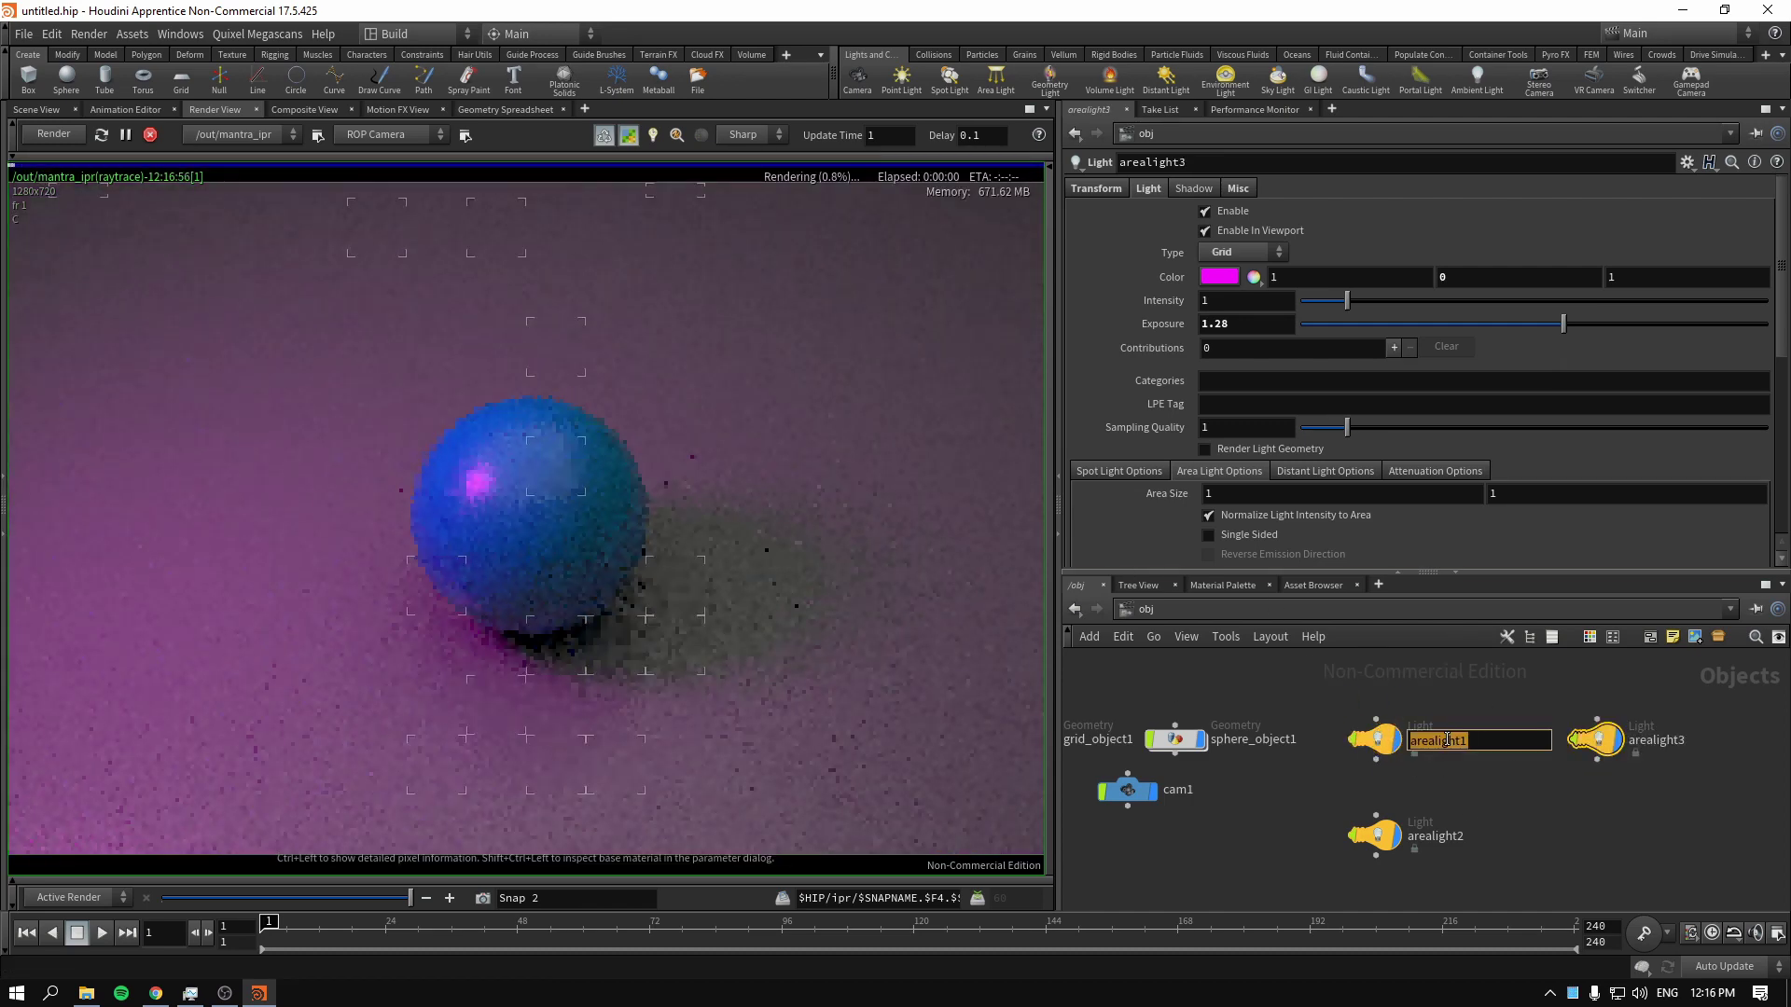
type("pink")
key("Return")
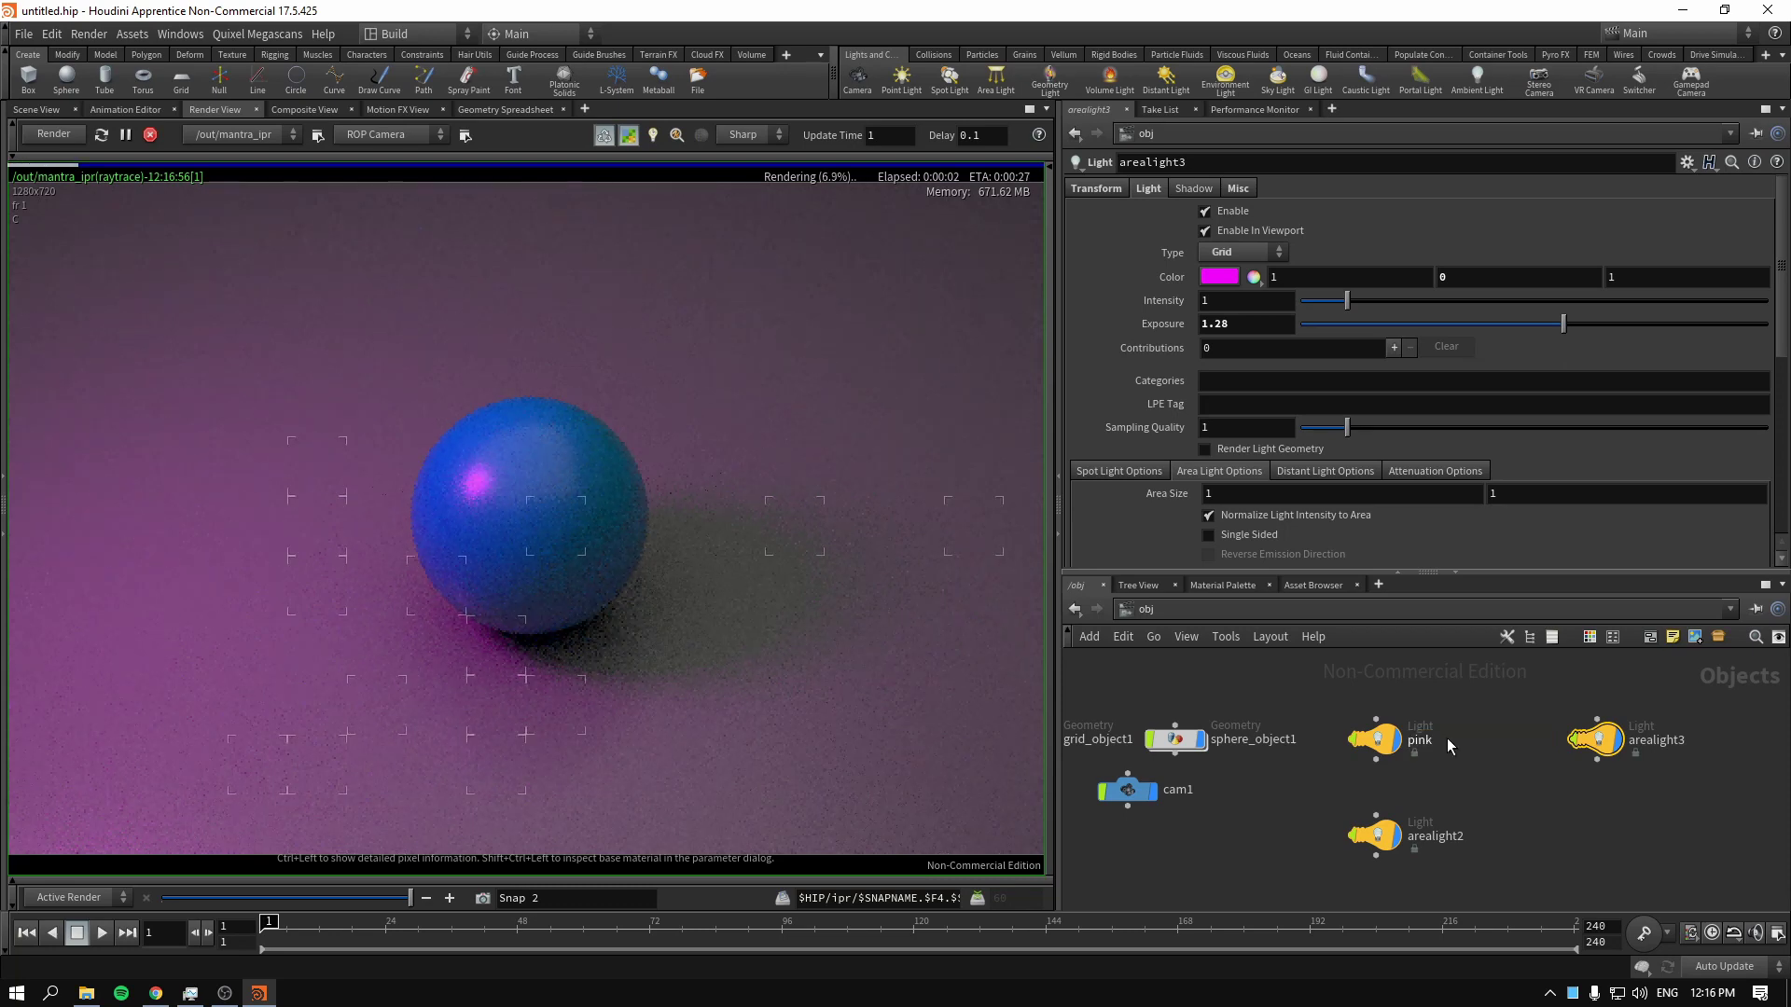
Rename the duplicated light to cyan and the arealight2 node to top
left_click(1672, 740)
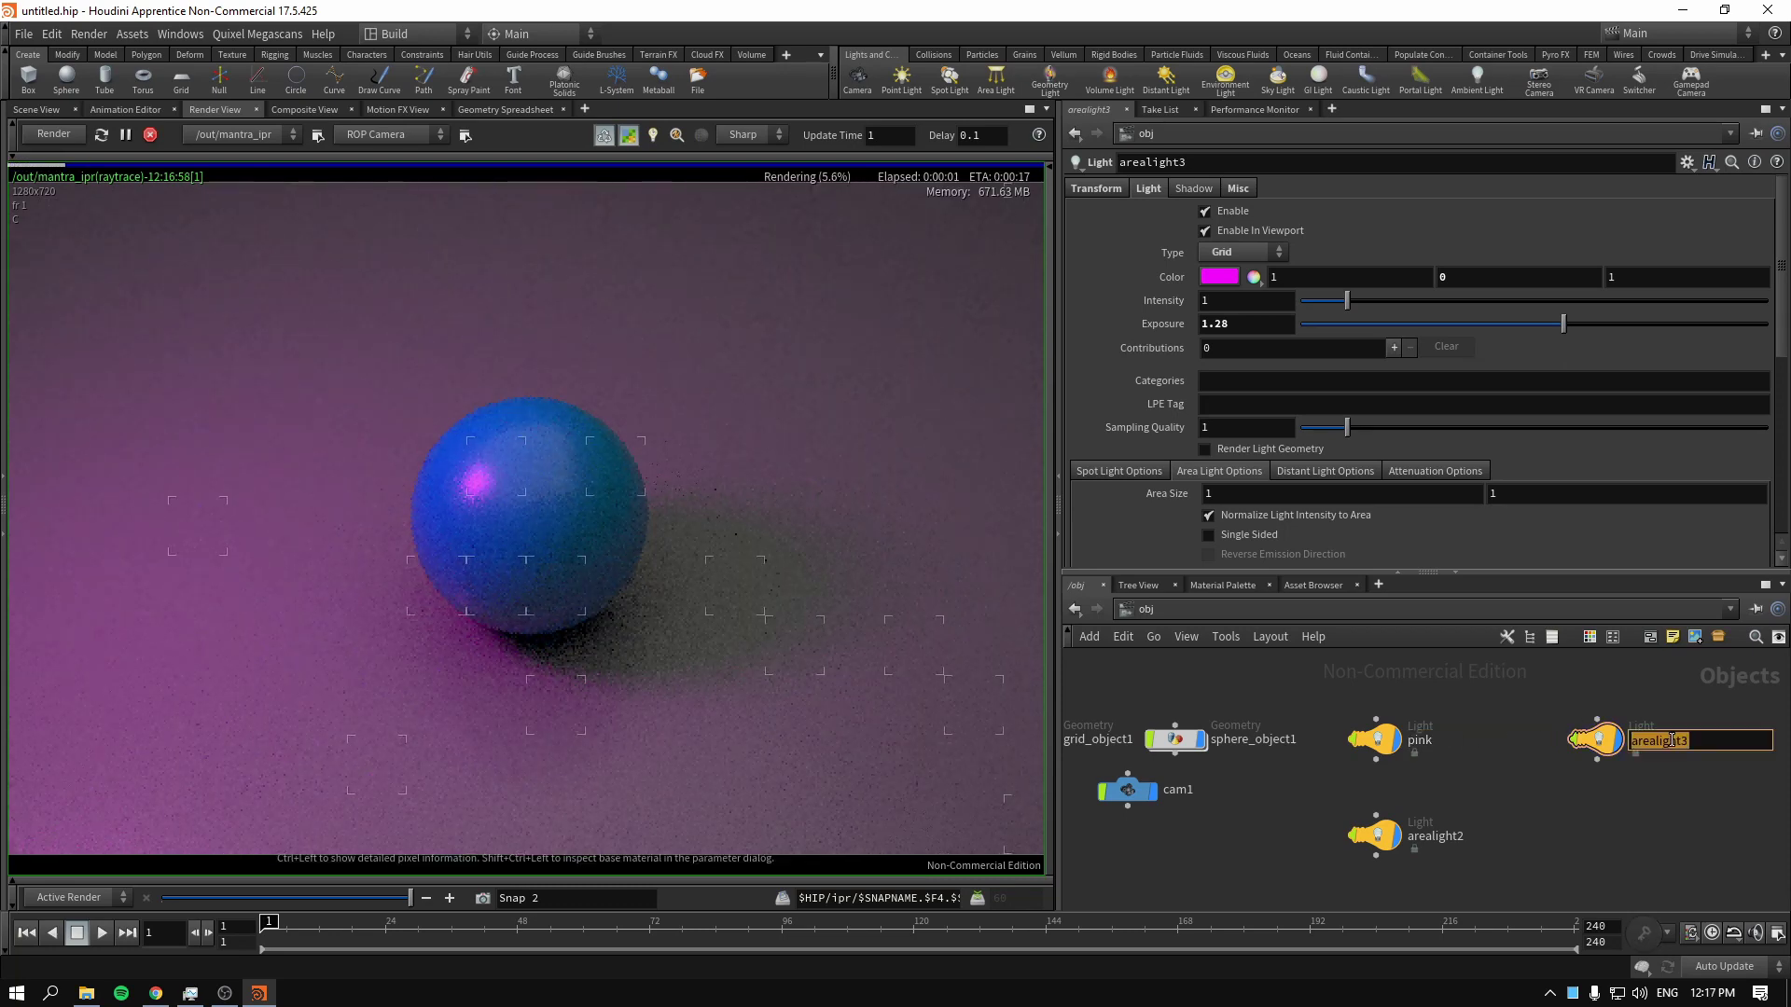
type("cyan")
key("Return")
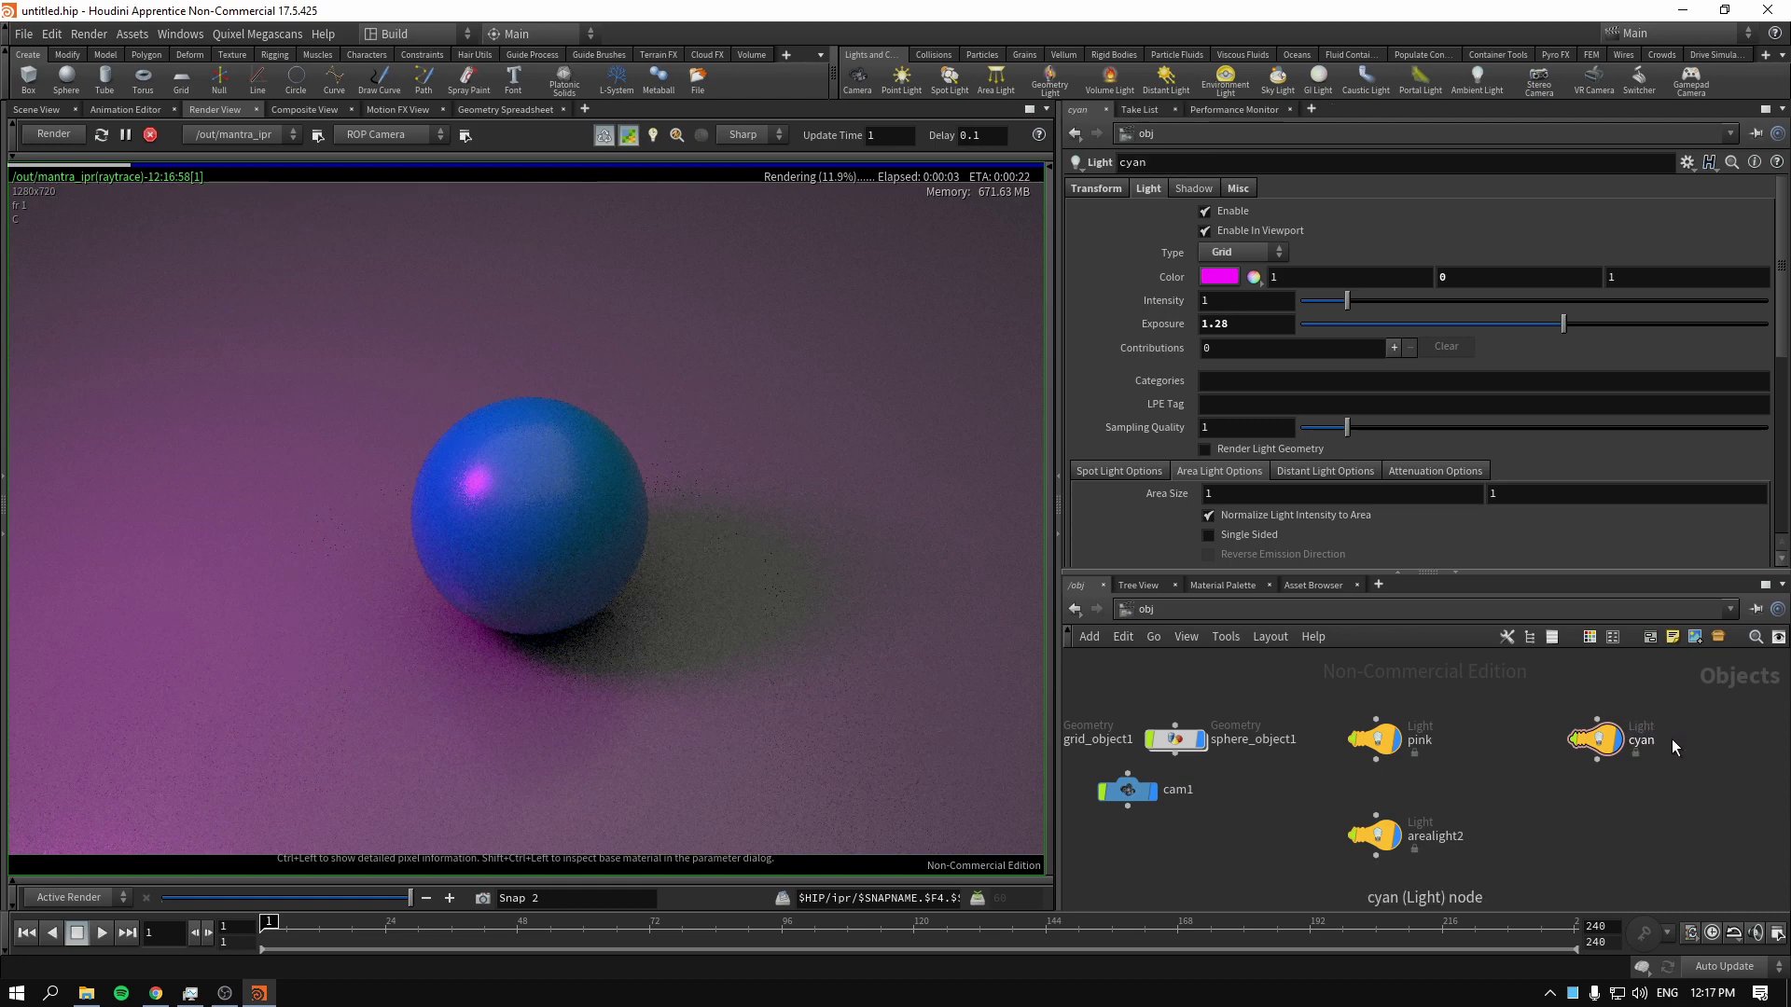
double_click(1436, 837)
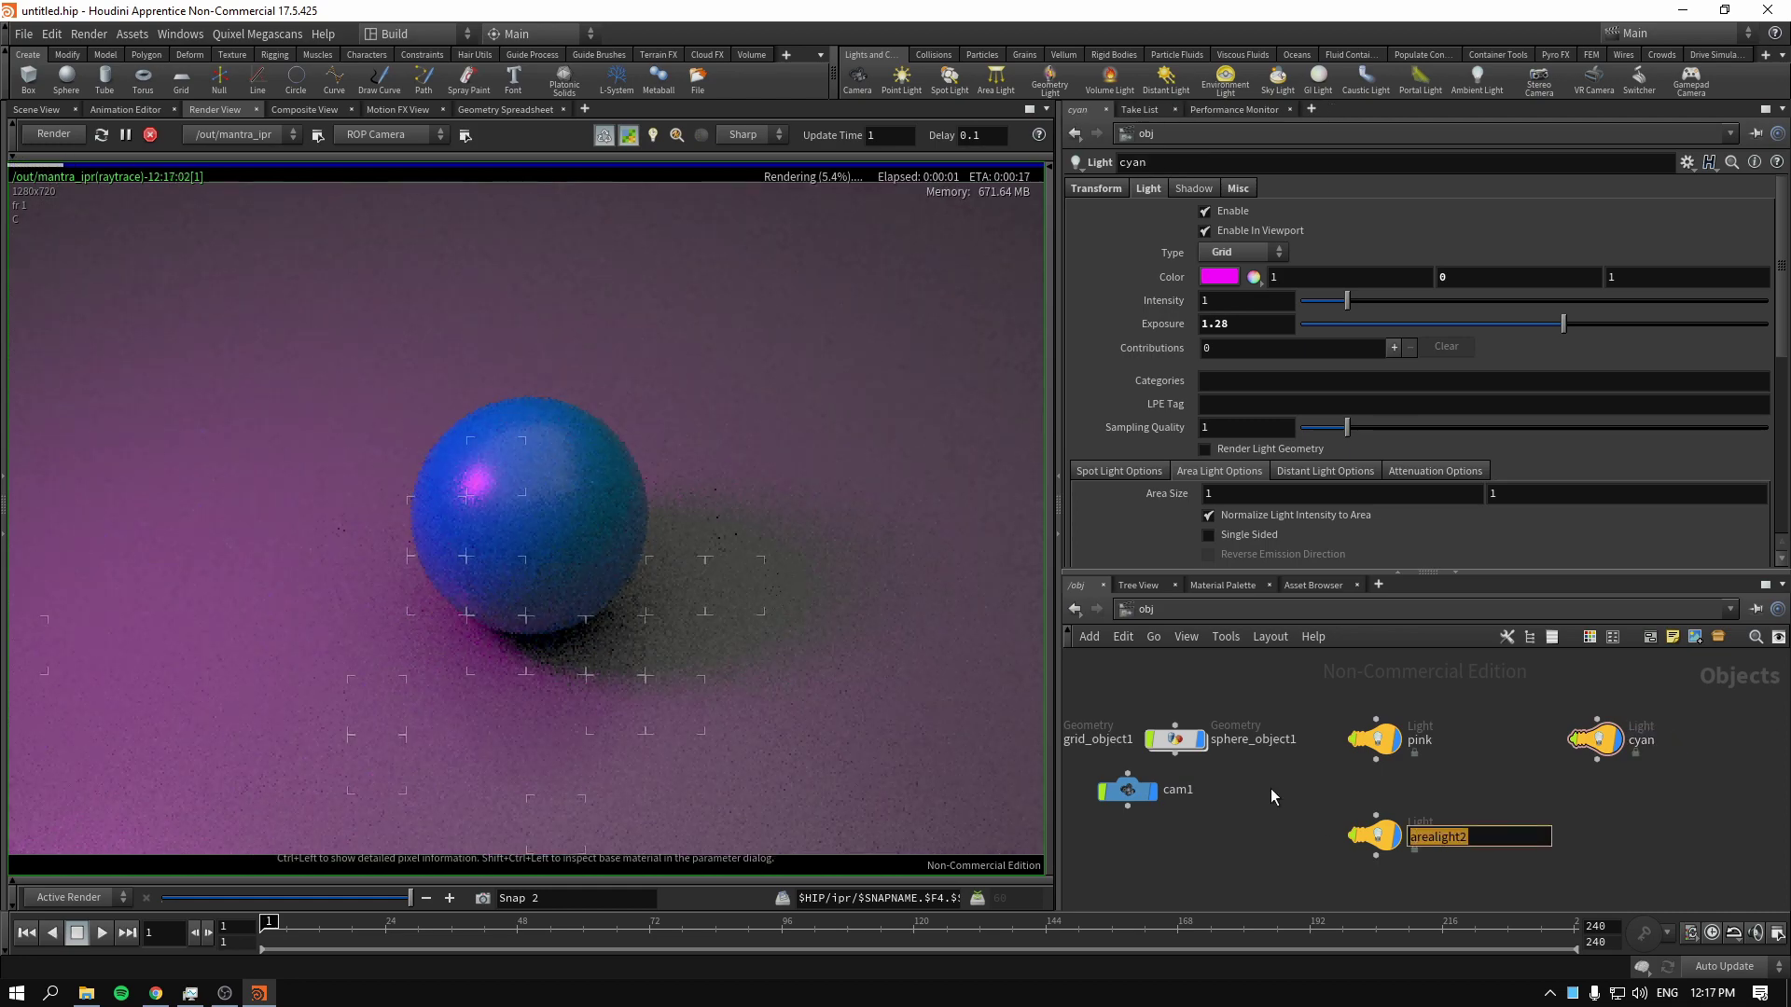
type("top")
key("Return")
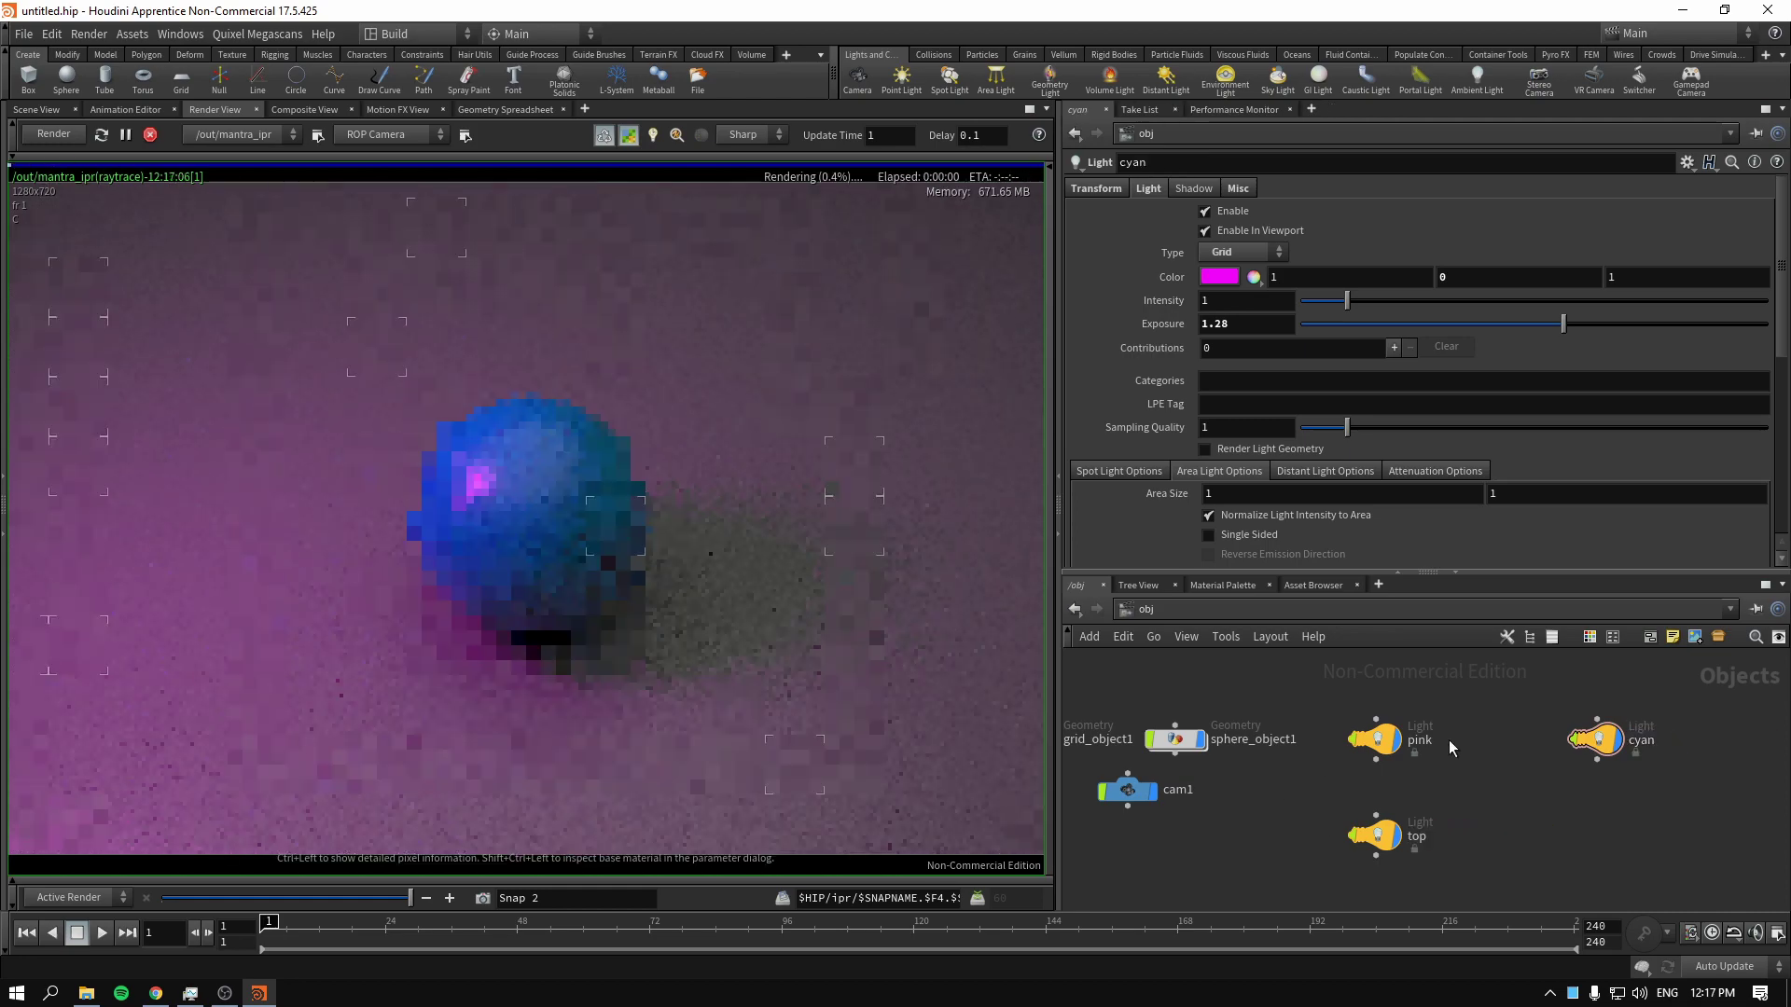
Change the cyan light's color to a blue-green of (0, 1, 0.5)
left_click(1226, 280)
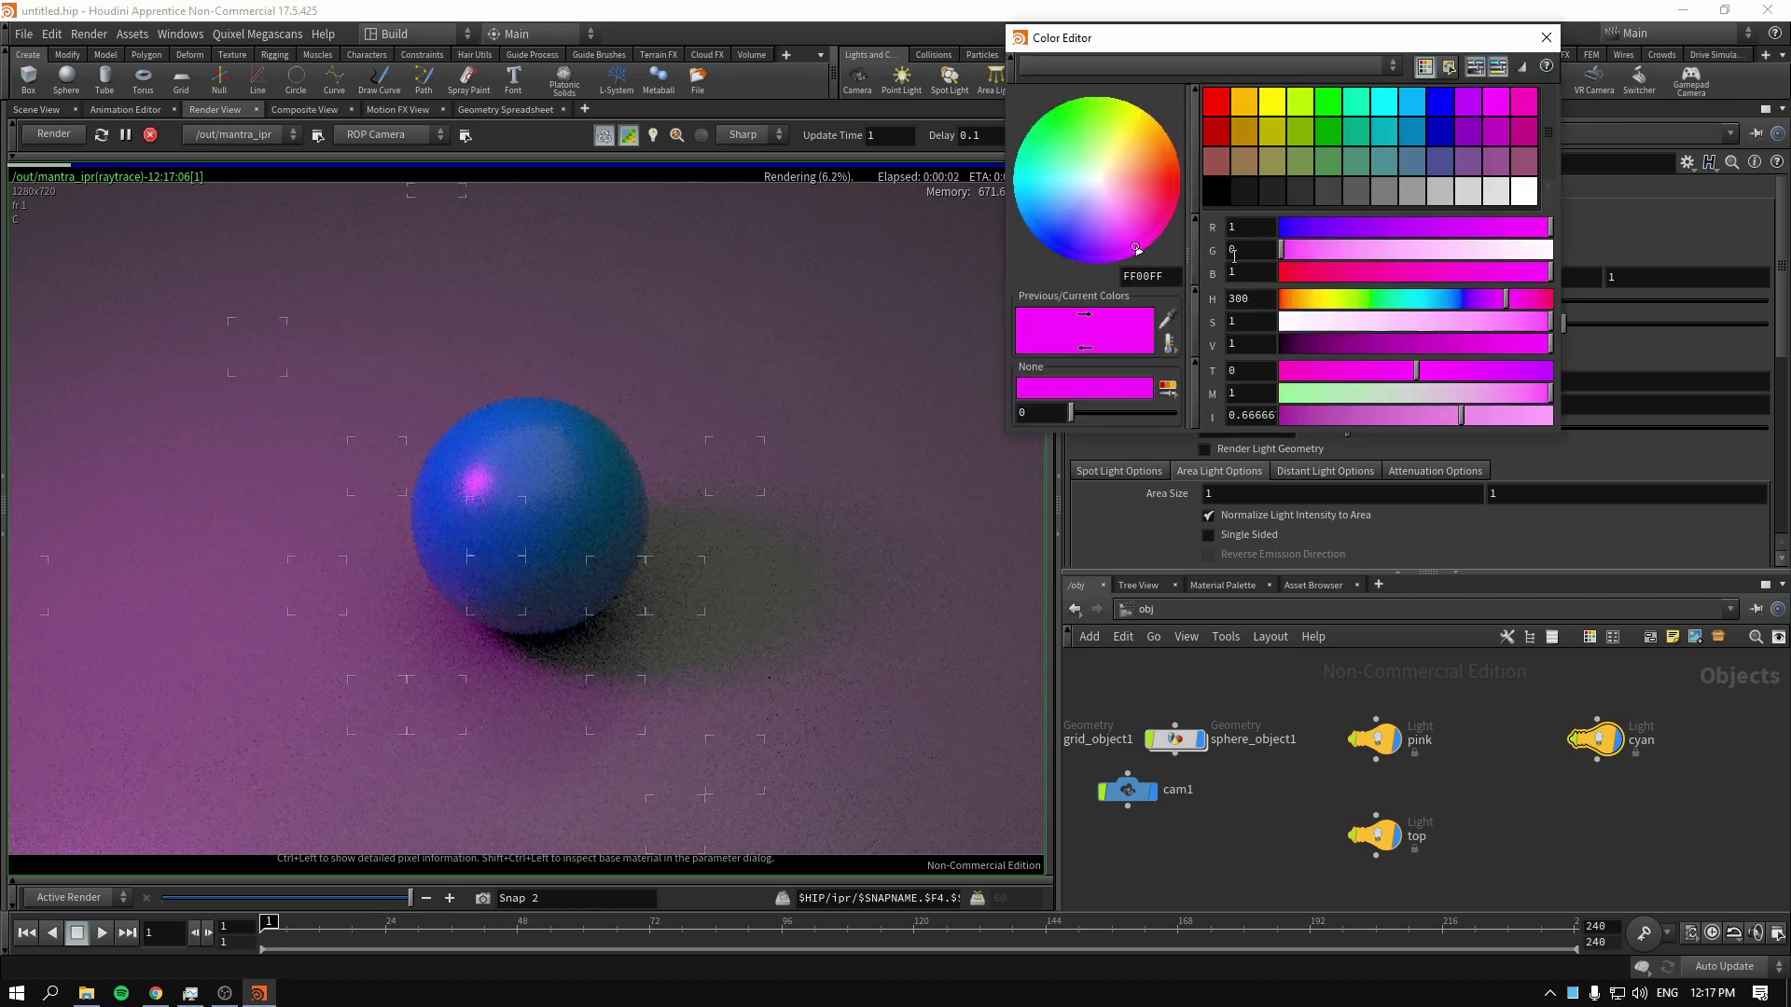
left_click(1357, 105)
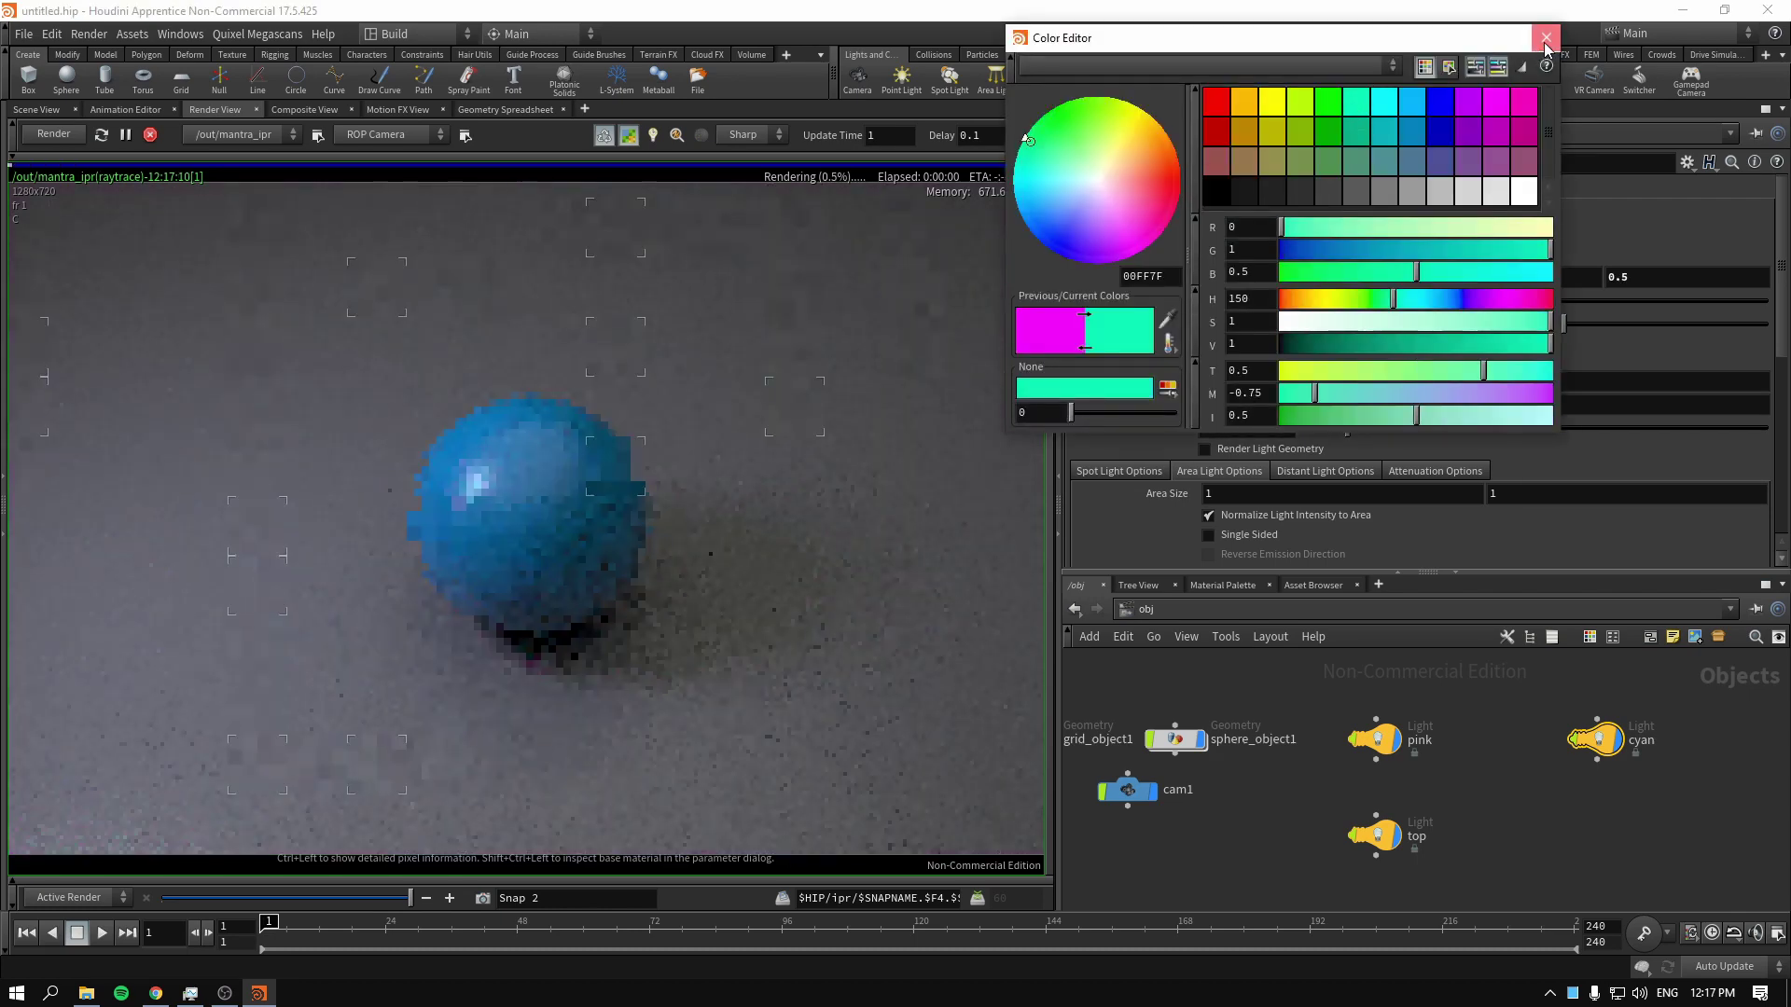
left_click(1545, 37)
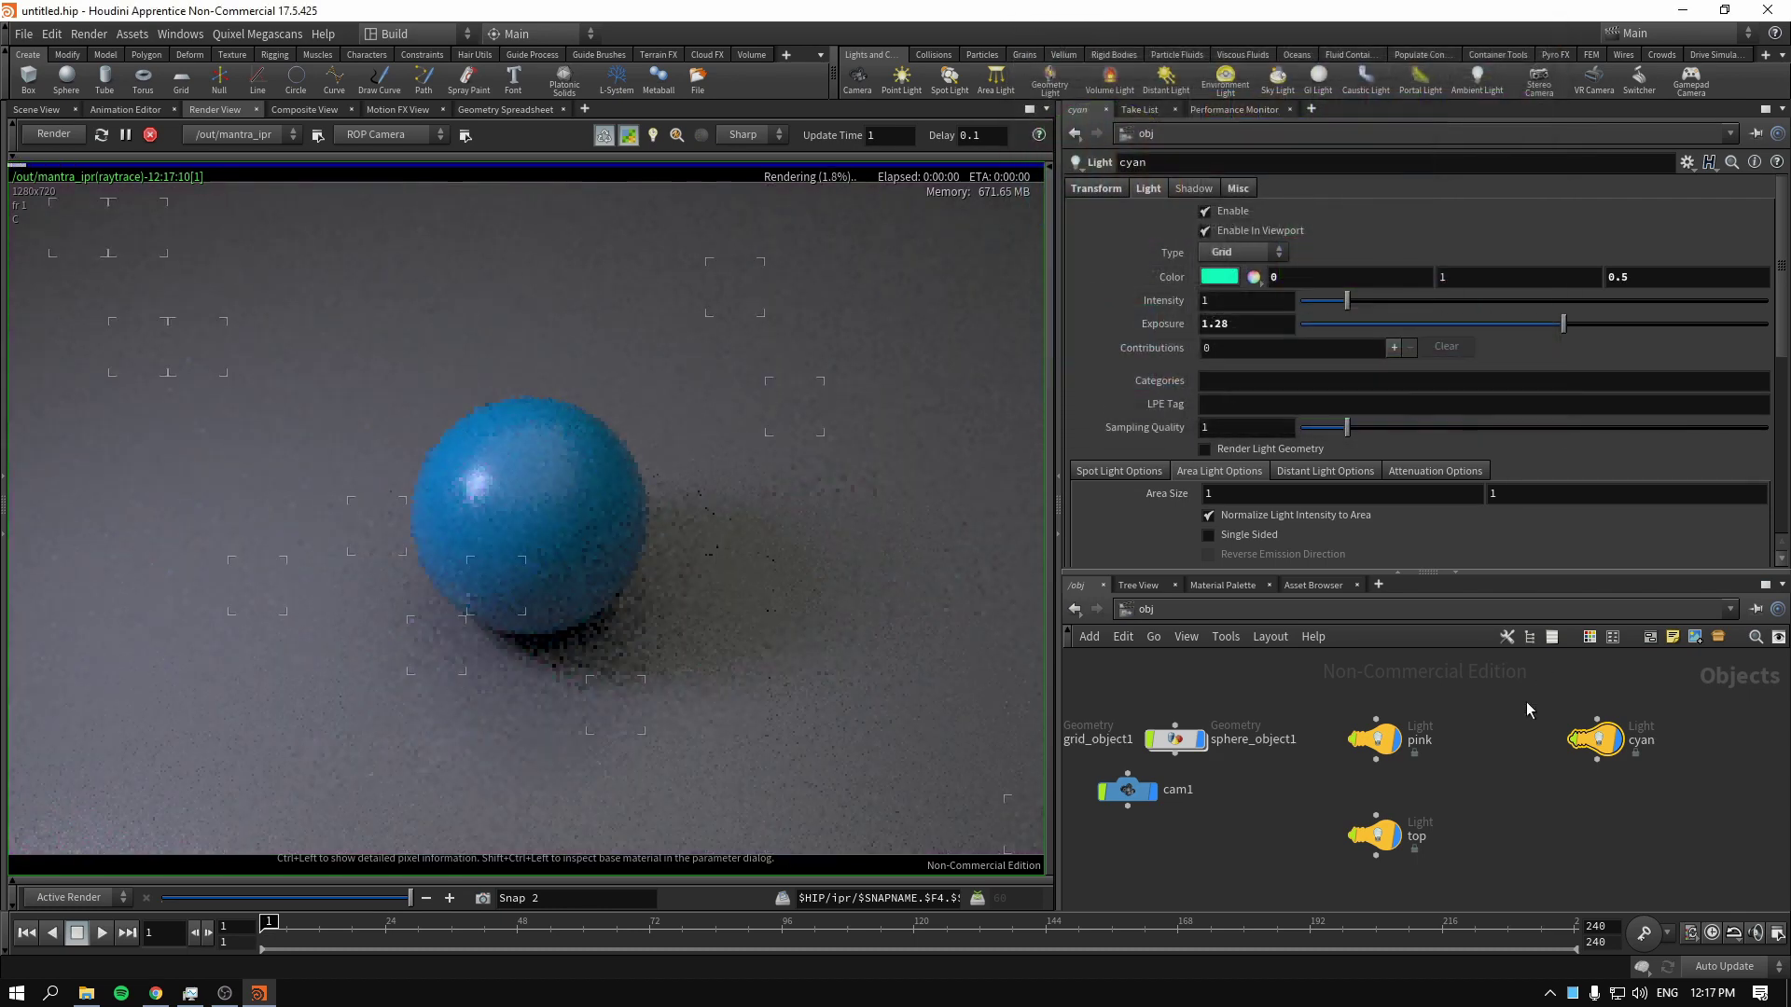
Compare the overlapping pink and cyan lights in the 3D scene and the render, then stop the render and show the scene
left_click(41, 110)
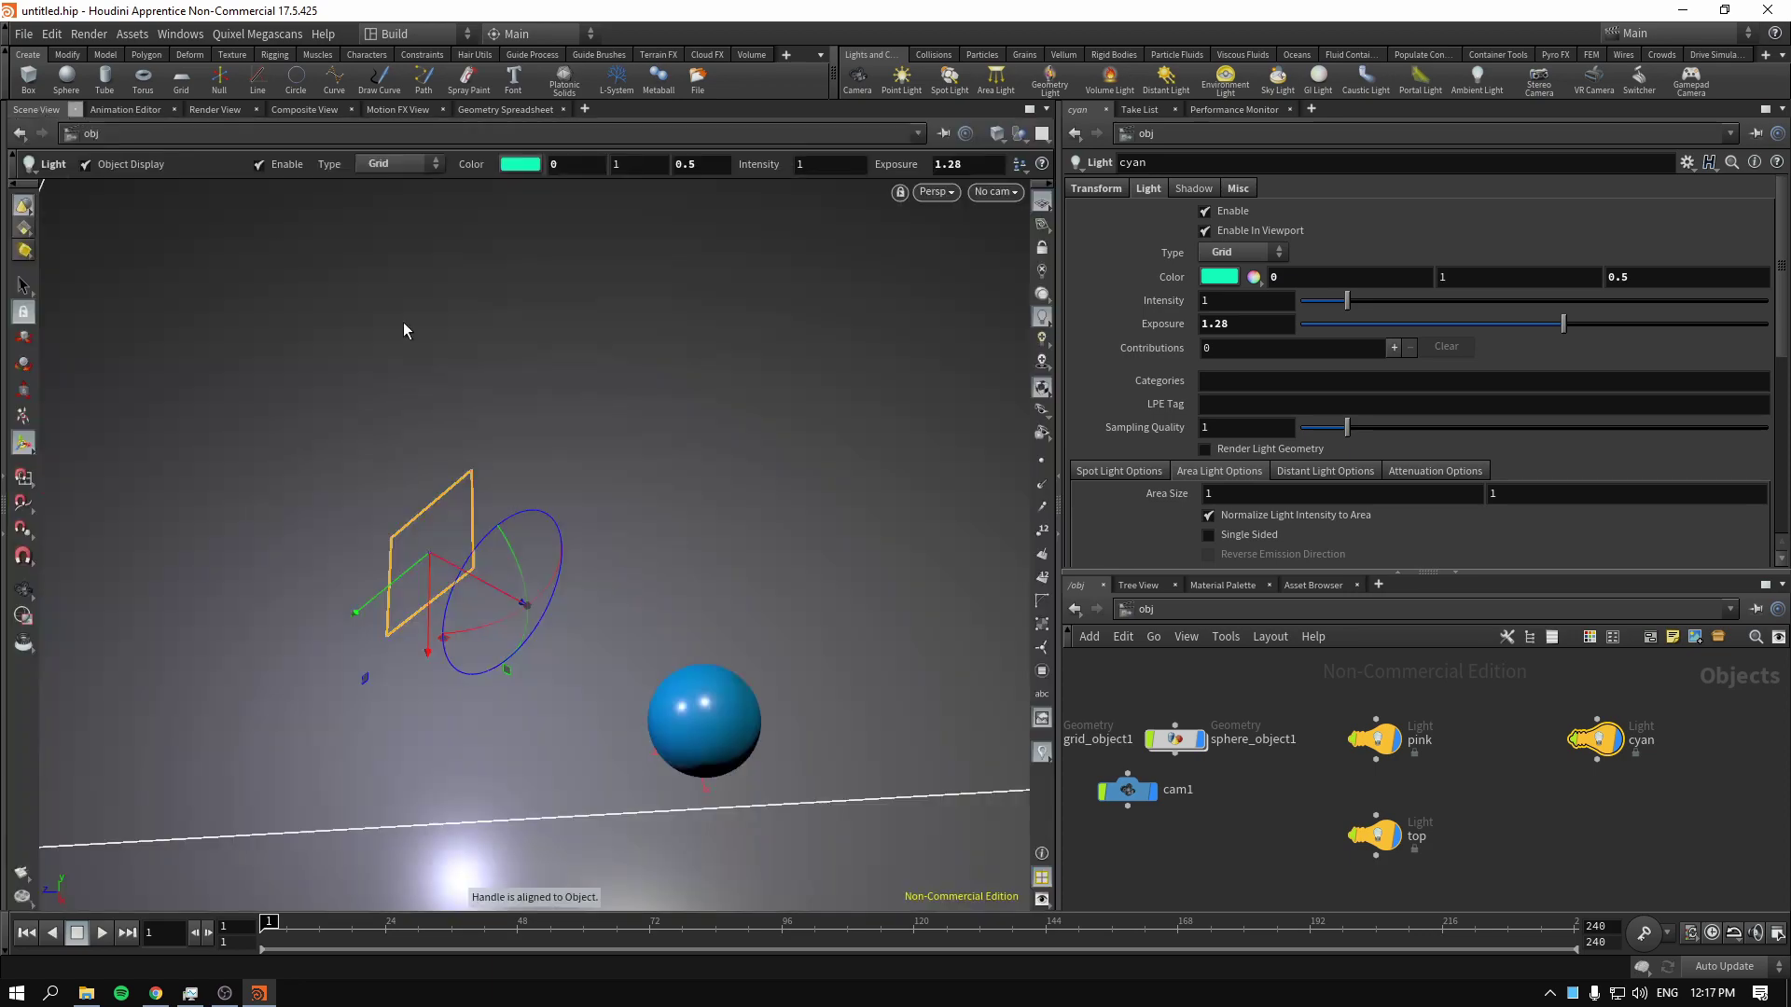
left_click(215, 112)
left_click_drag(1762, 851, 1531, 701)
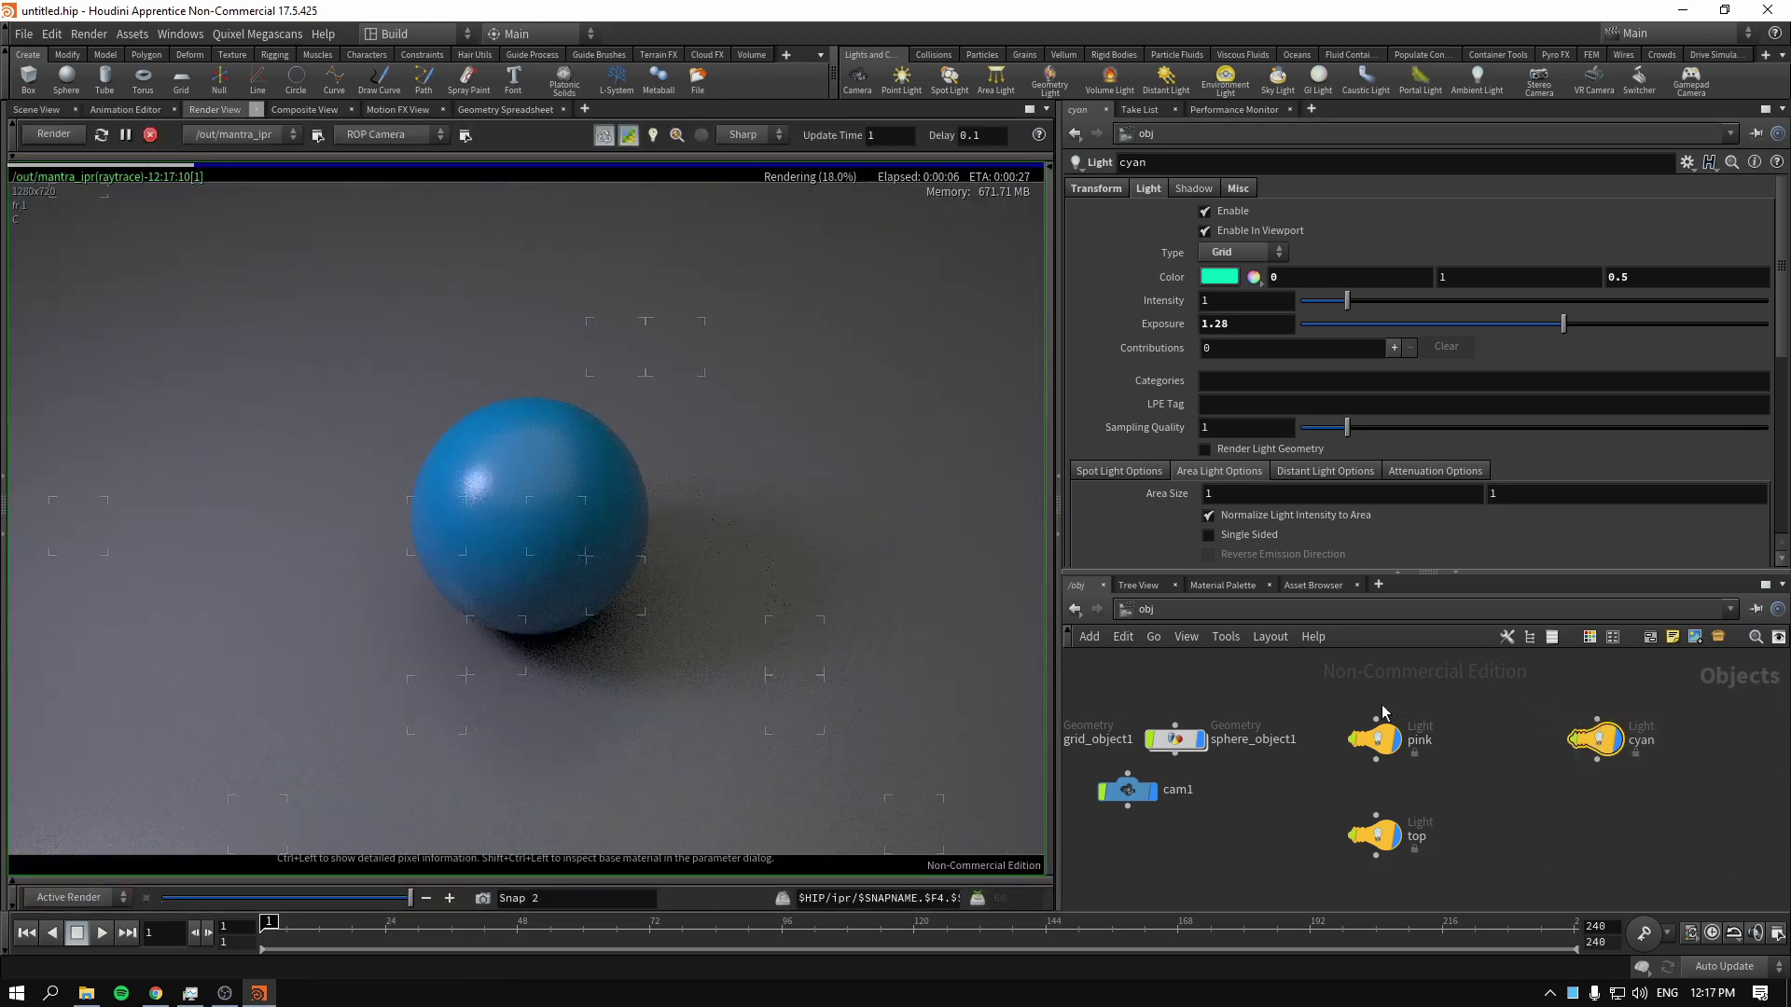
left_click_drag(1346, 668, 1455, 776)
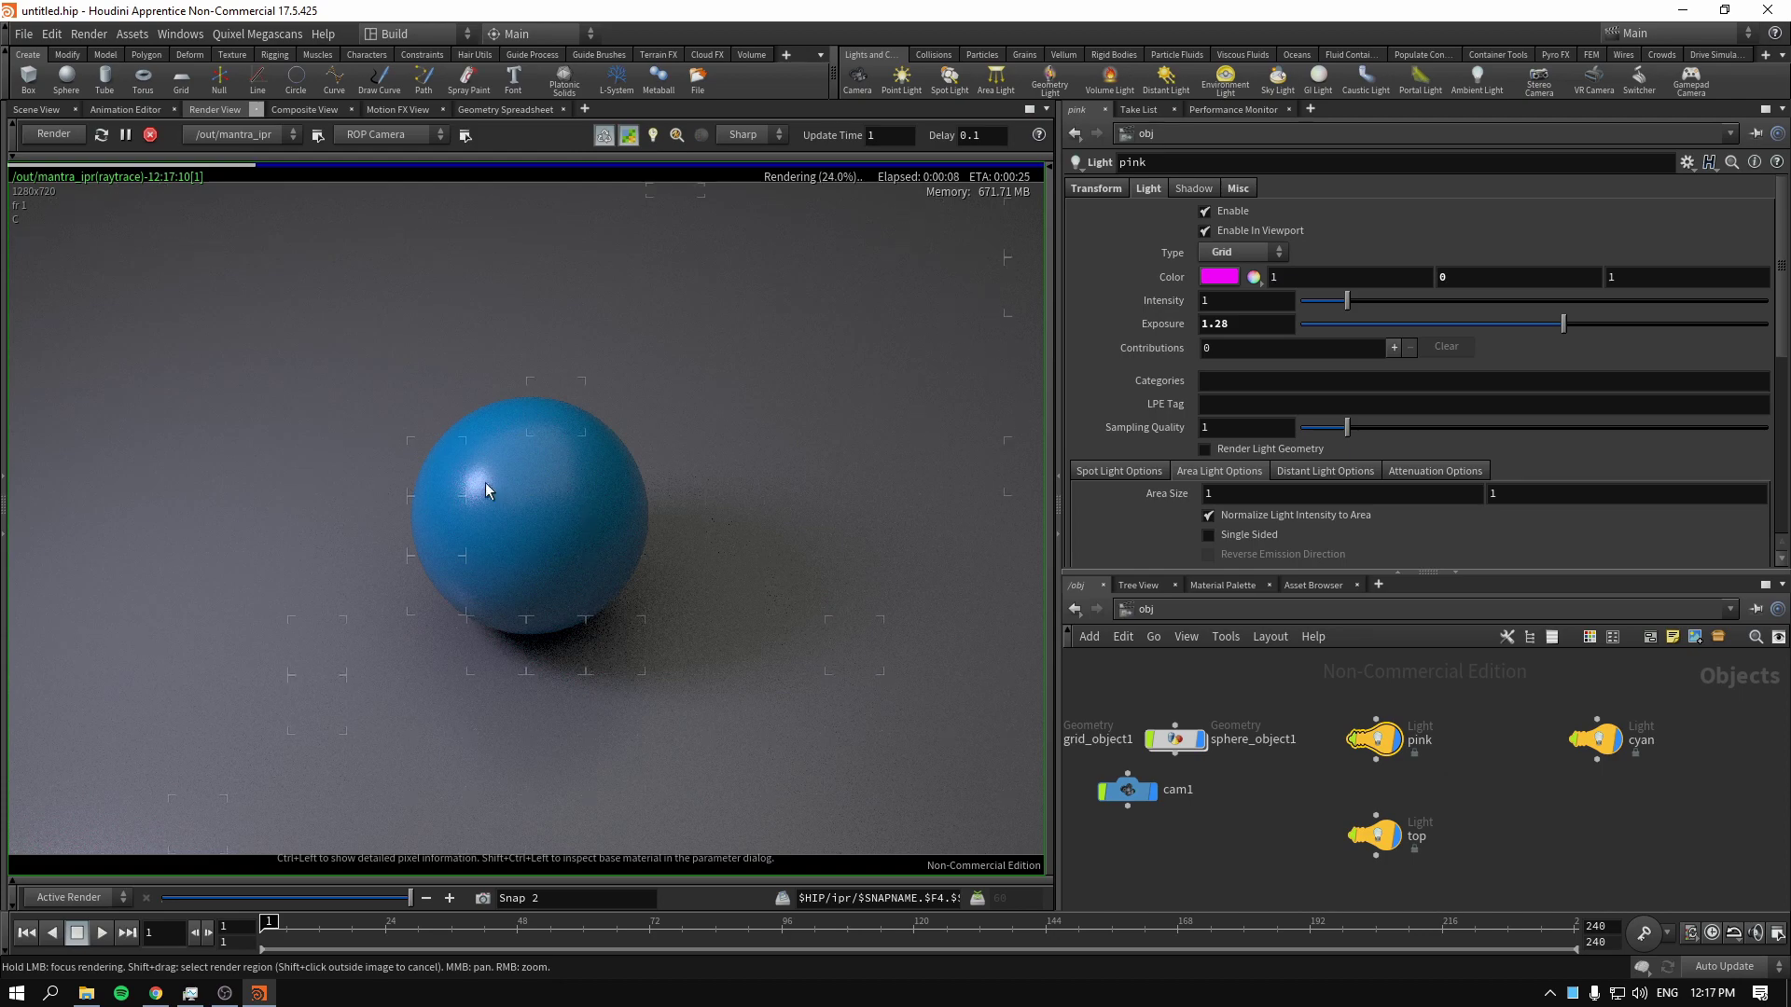
left_click(149, 135)
left_click(39, 111)
Move and rotate the cyan light to the opposite side of the sphere from the pink light, facing the sphere
left_click(1593, 739)
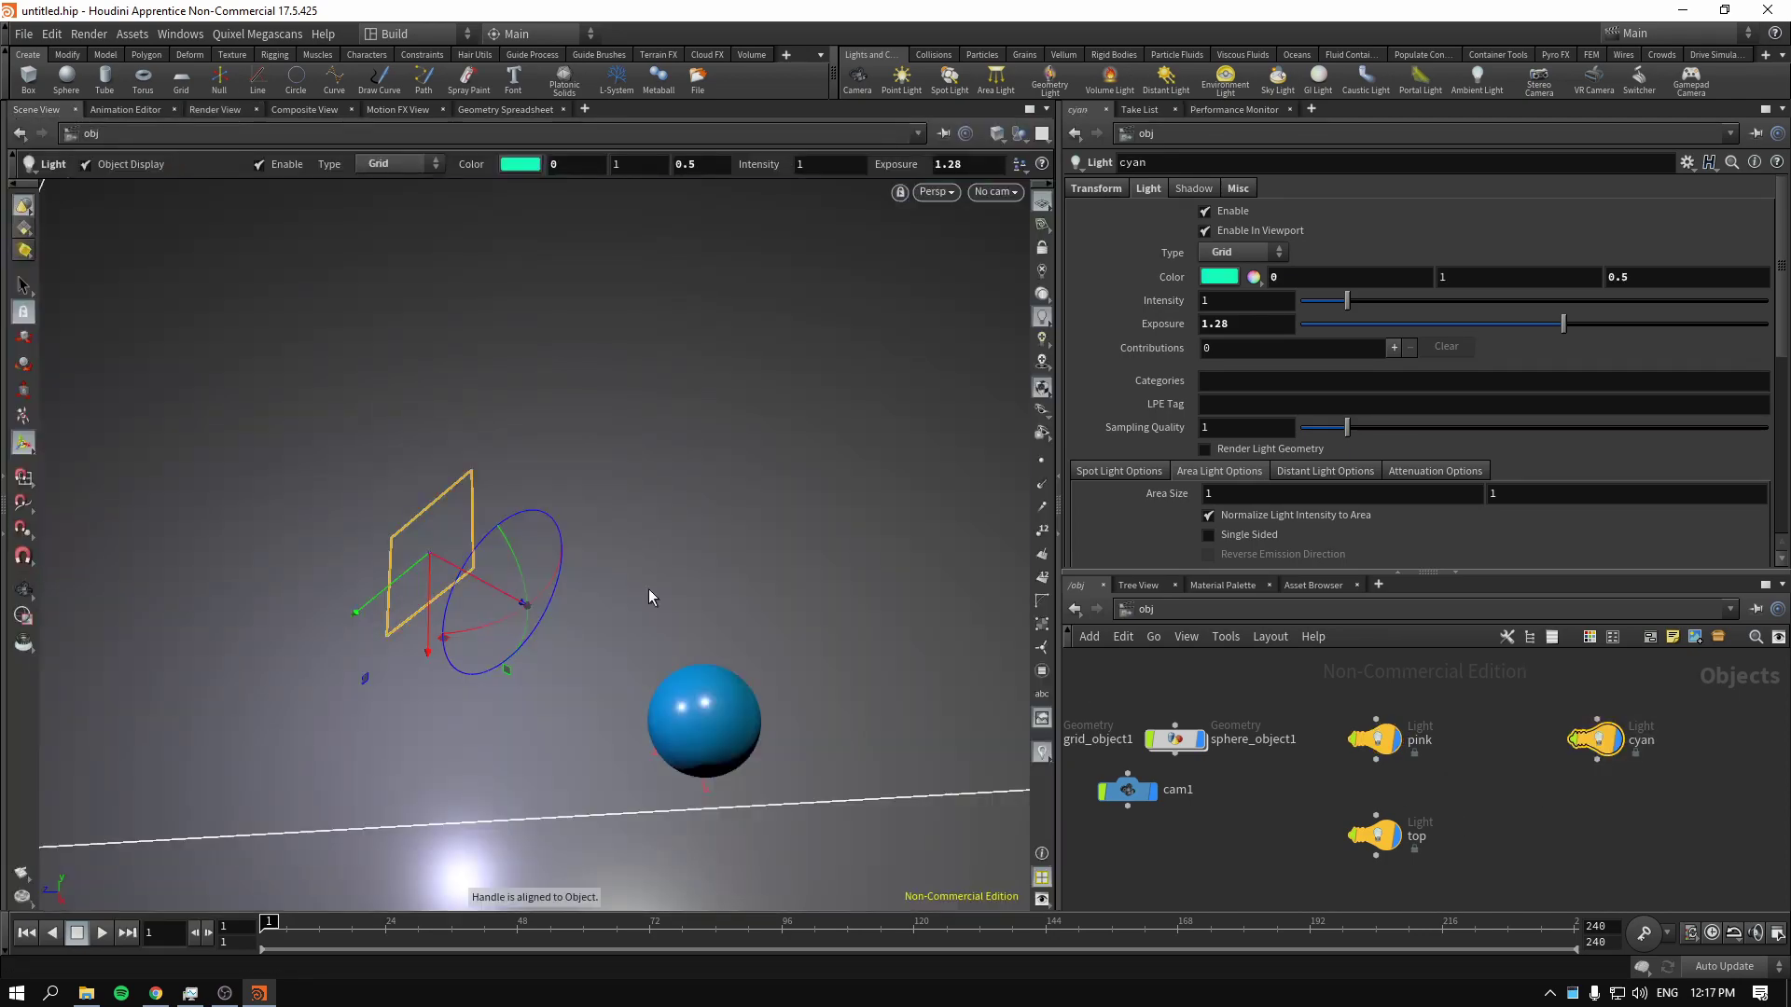
mouse_move(425, 649)
left_mouse_down()
mouse_move(432, 687)
mouse_move(671, 720)
mouse_move(436, 679)
left_mouse_up()
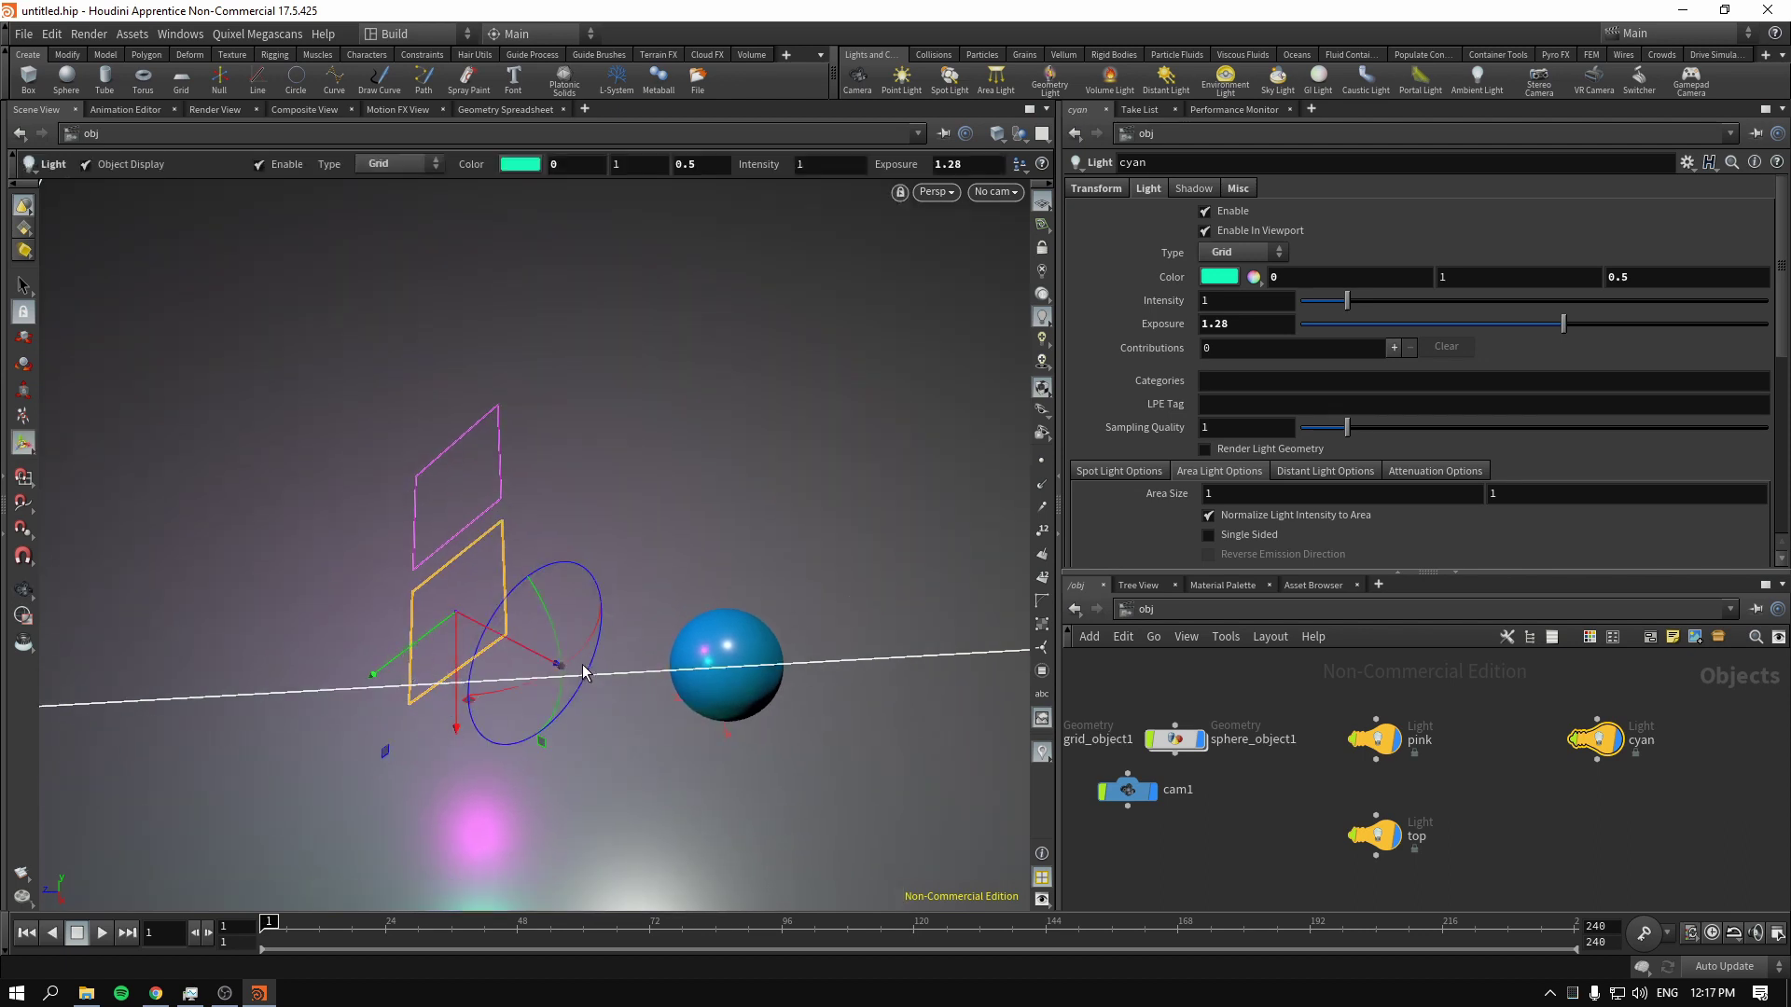
left_click_drag(587, 653, 533, 608)
left_click_drag(455, 696, 592, 653)
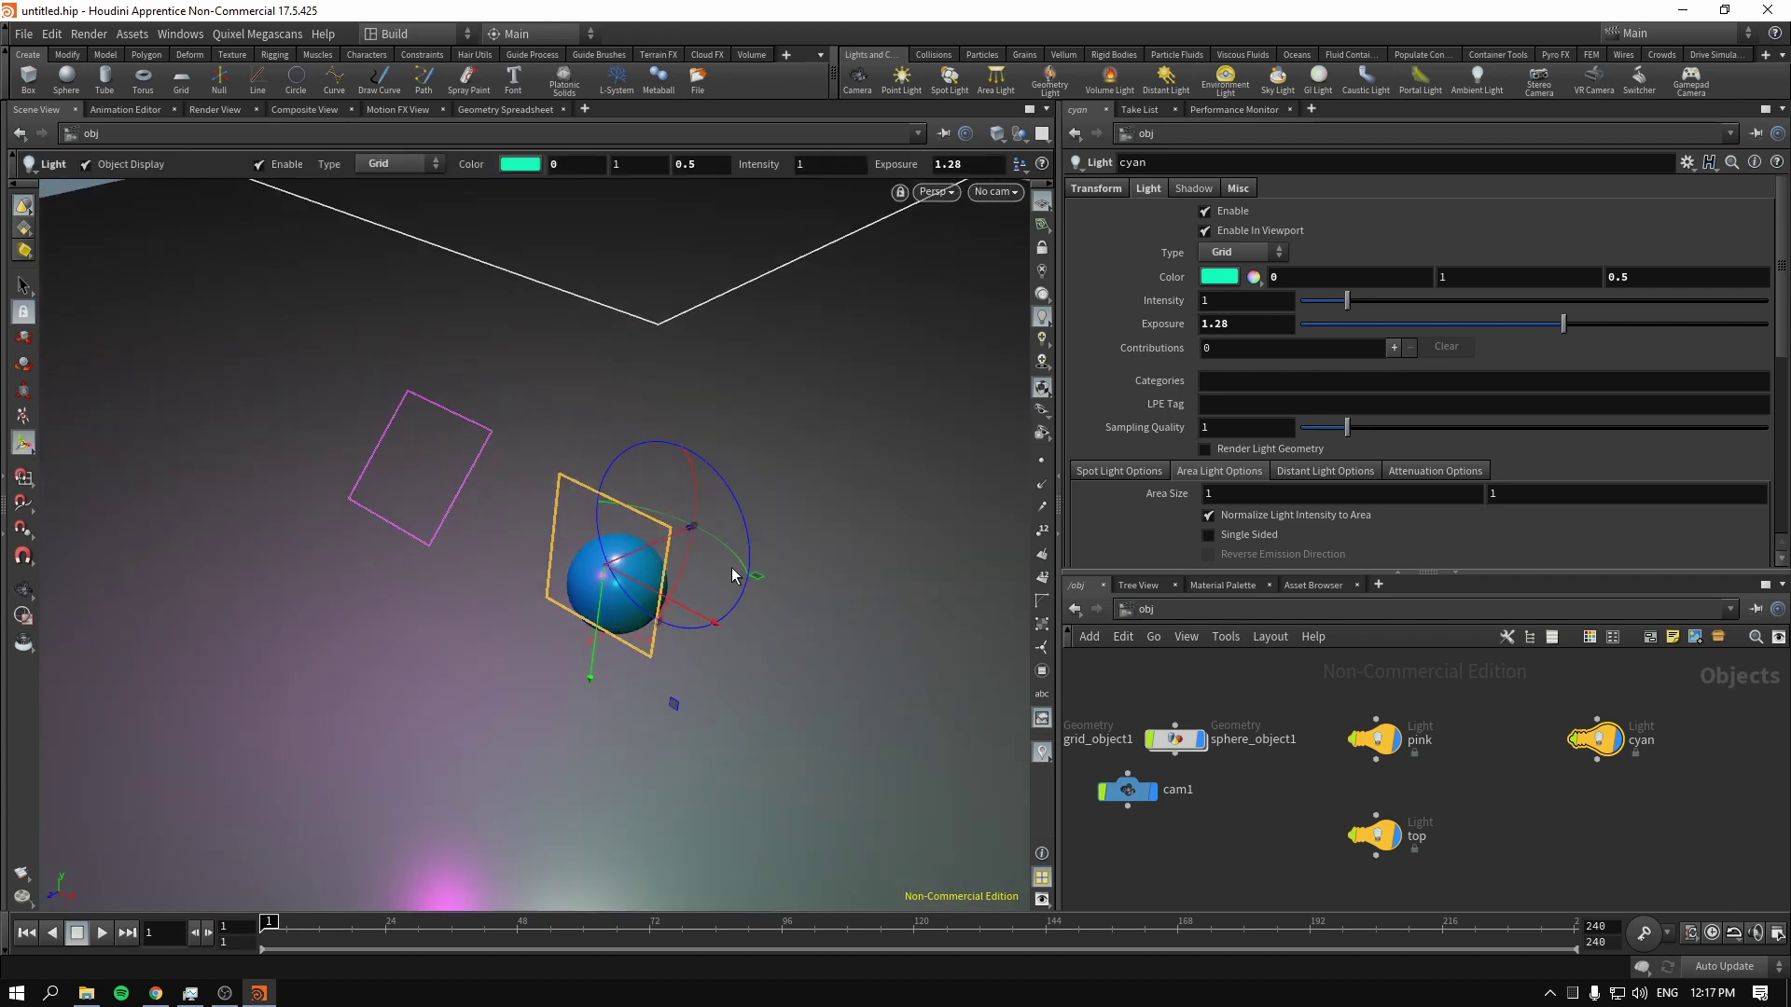
left_click_drag(732, 575, 794, 550)
key("Escape")
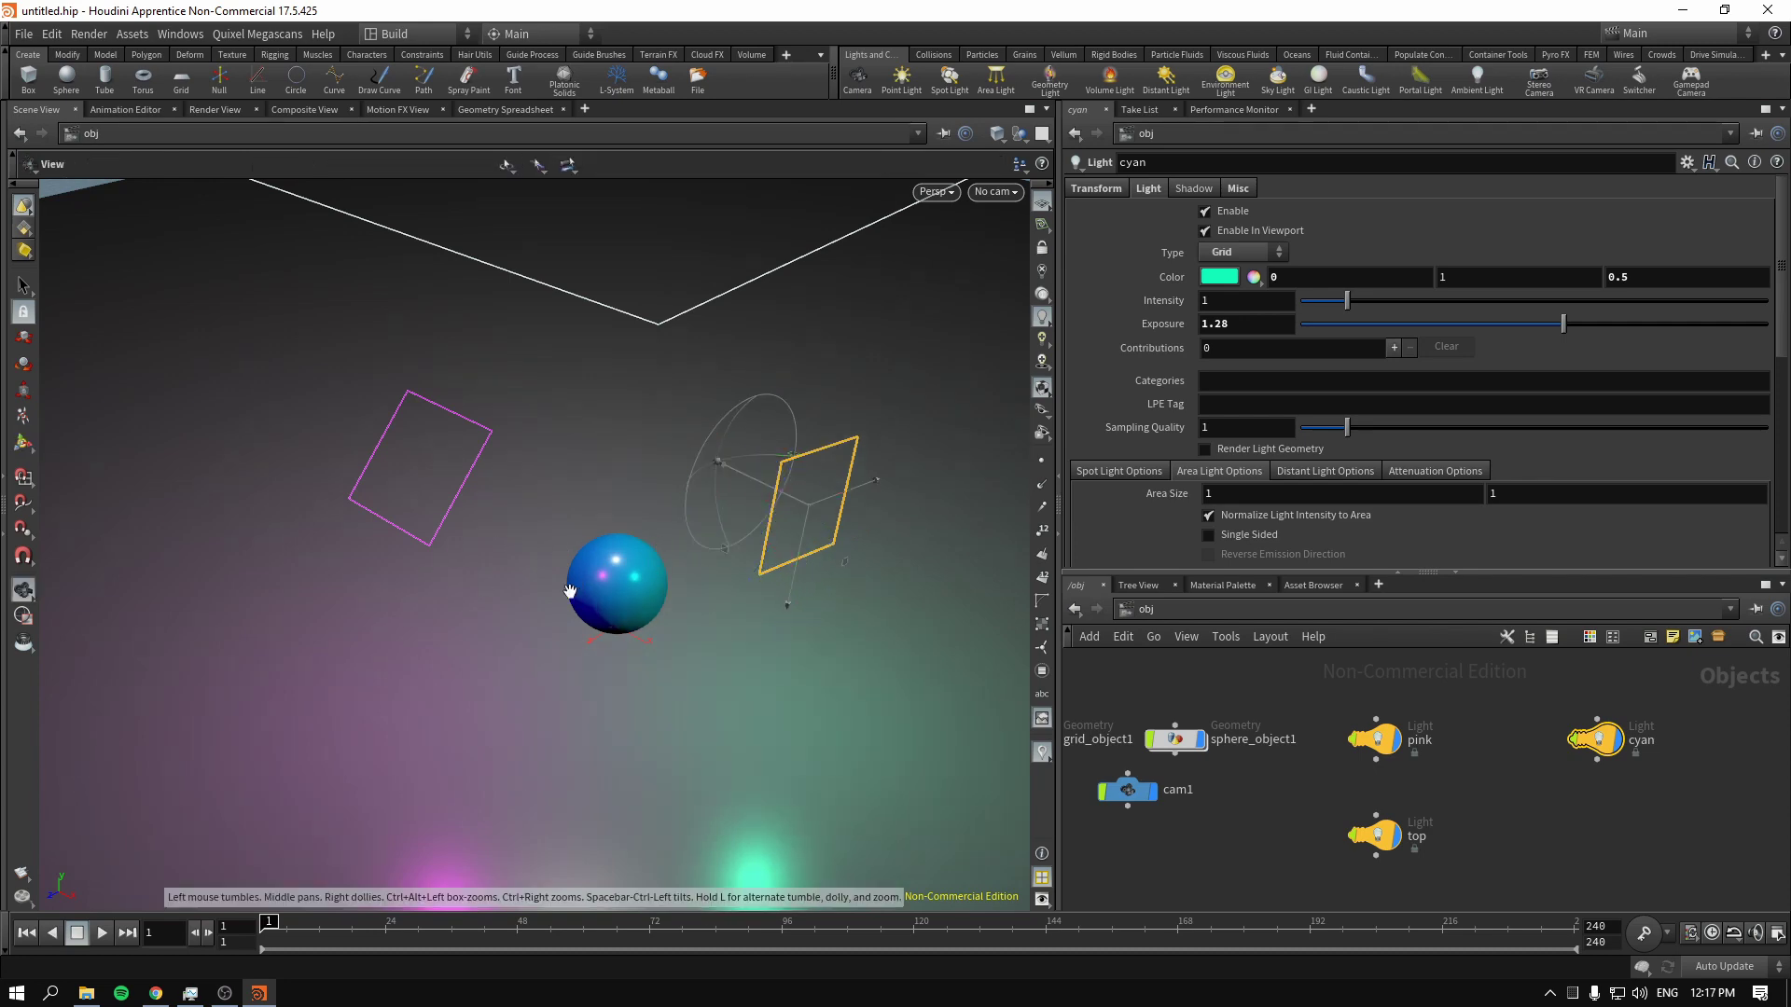
Inspect the sphere's highlights up close in the 3D scene and render the three-light setup
left_click_drag(656, 562, 702, 539)
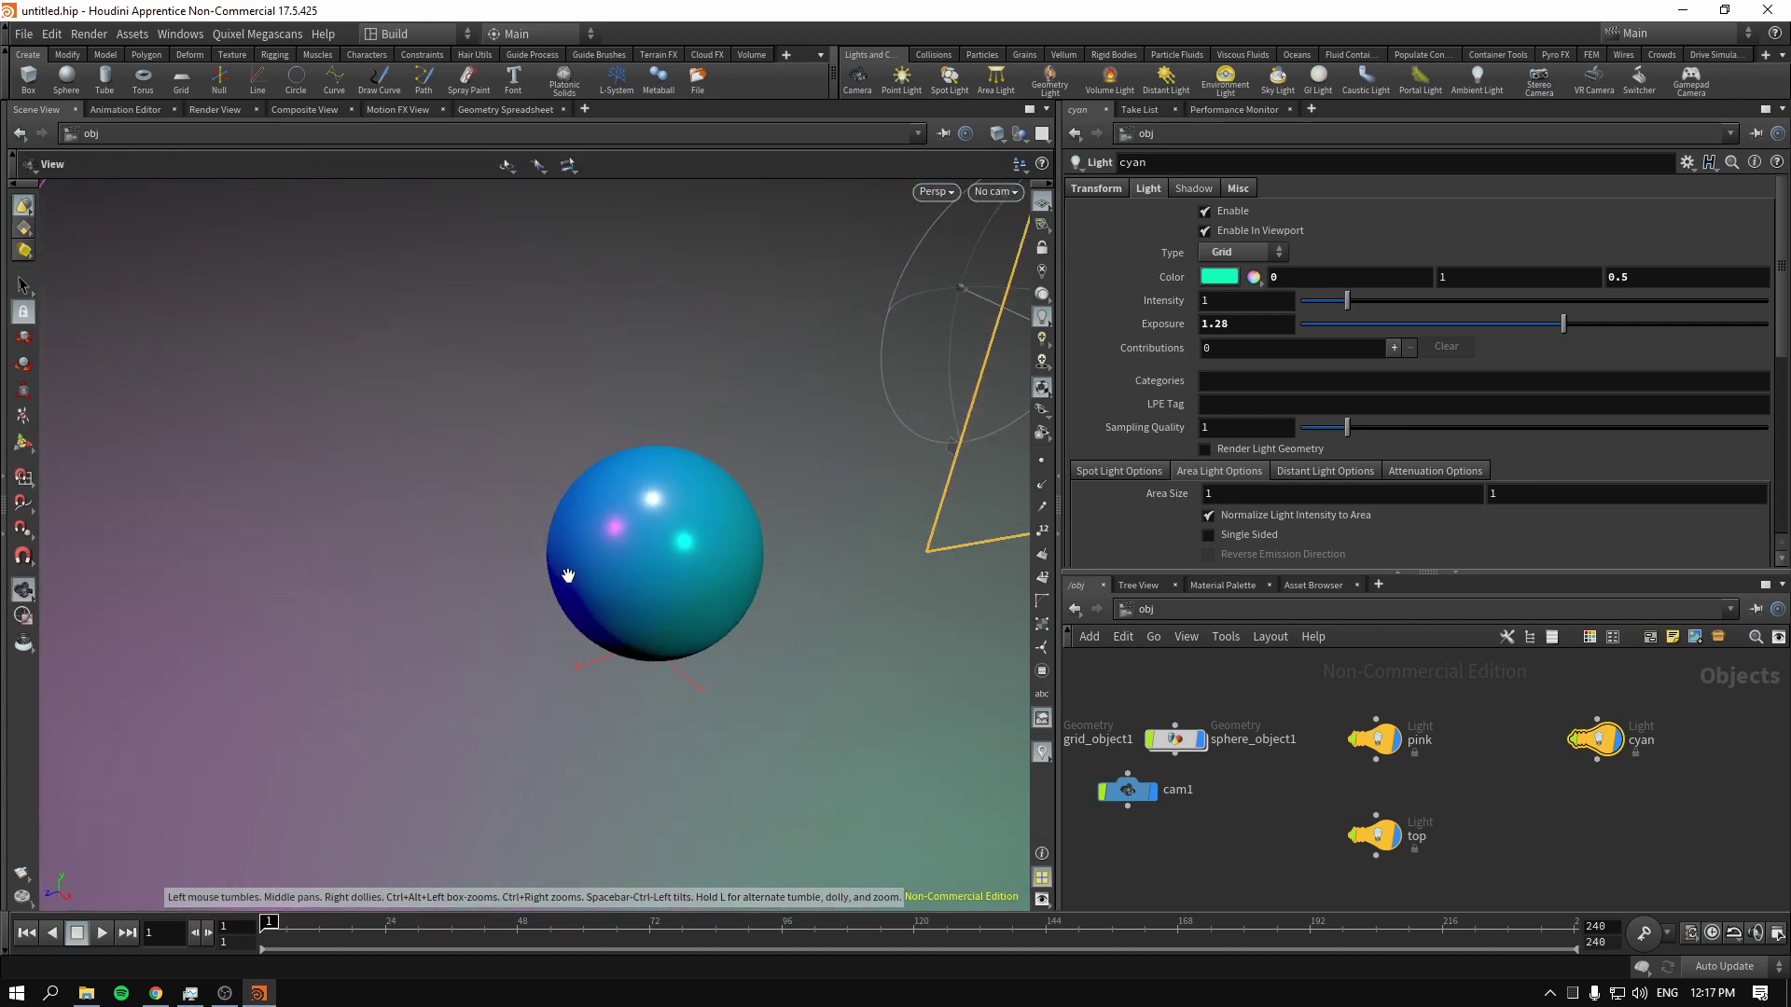
key("Return")
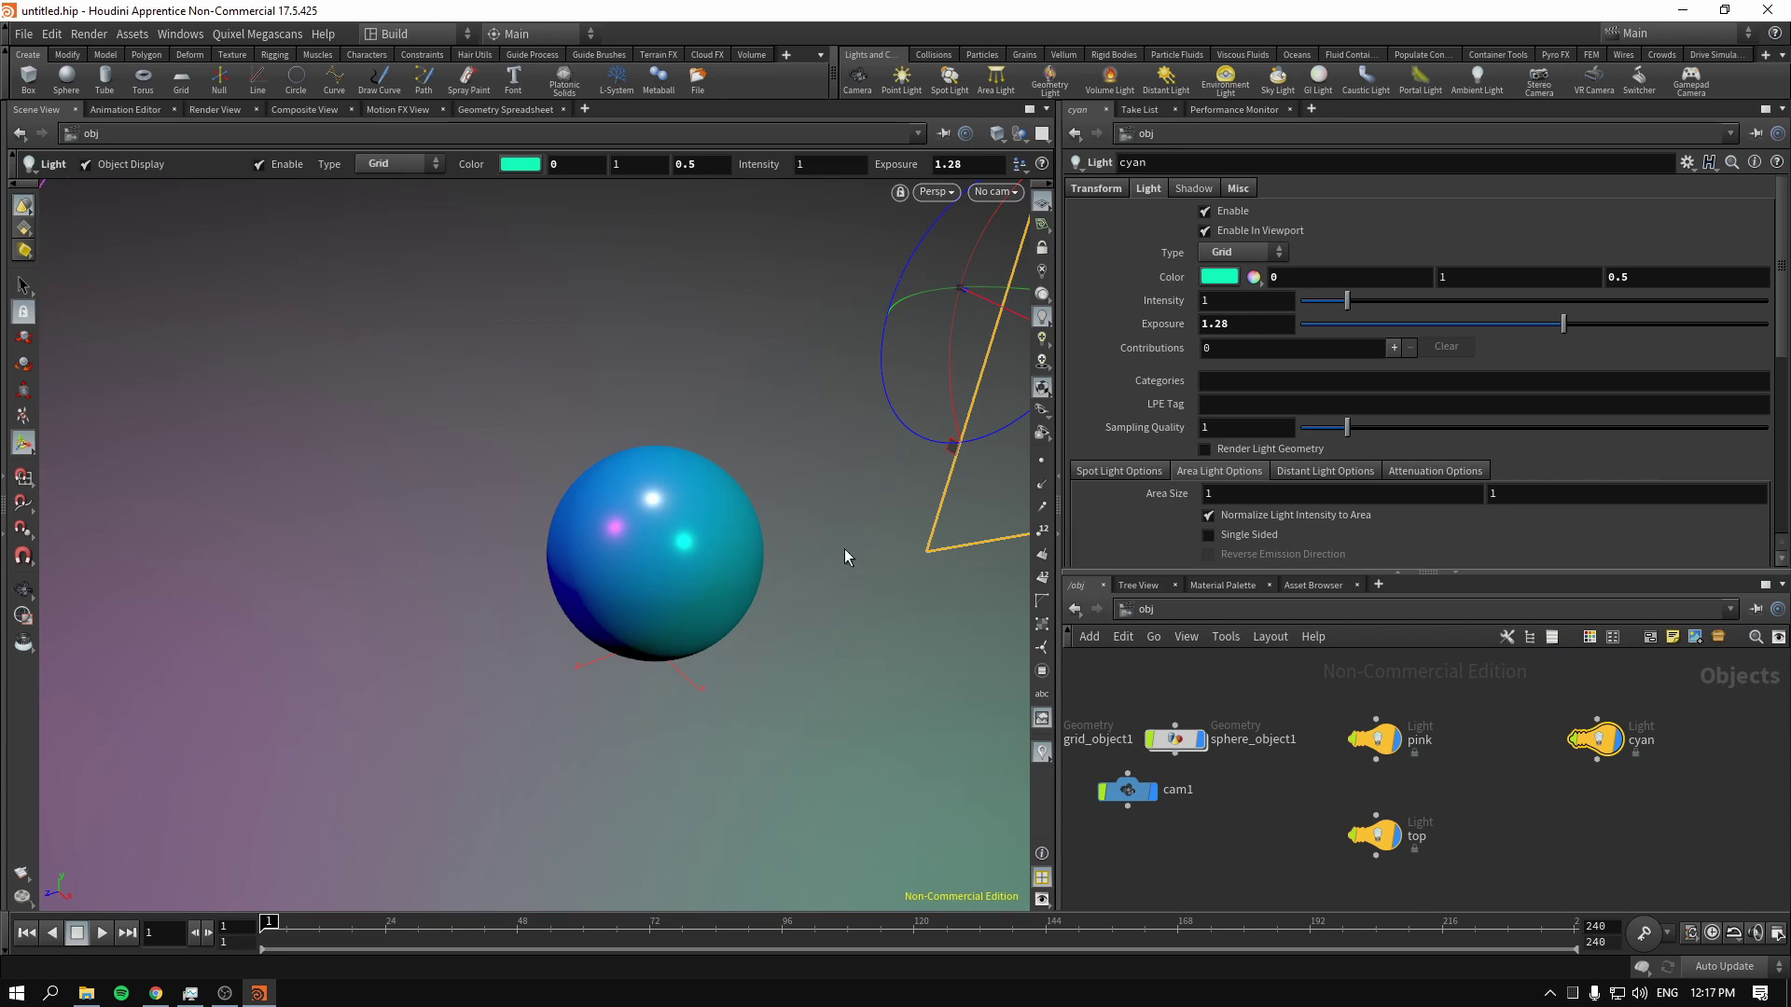
left_click(216, 110)
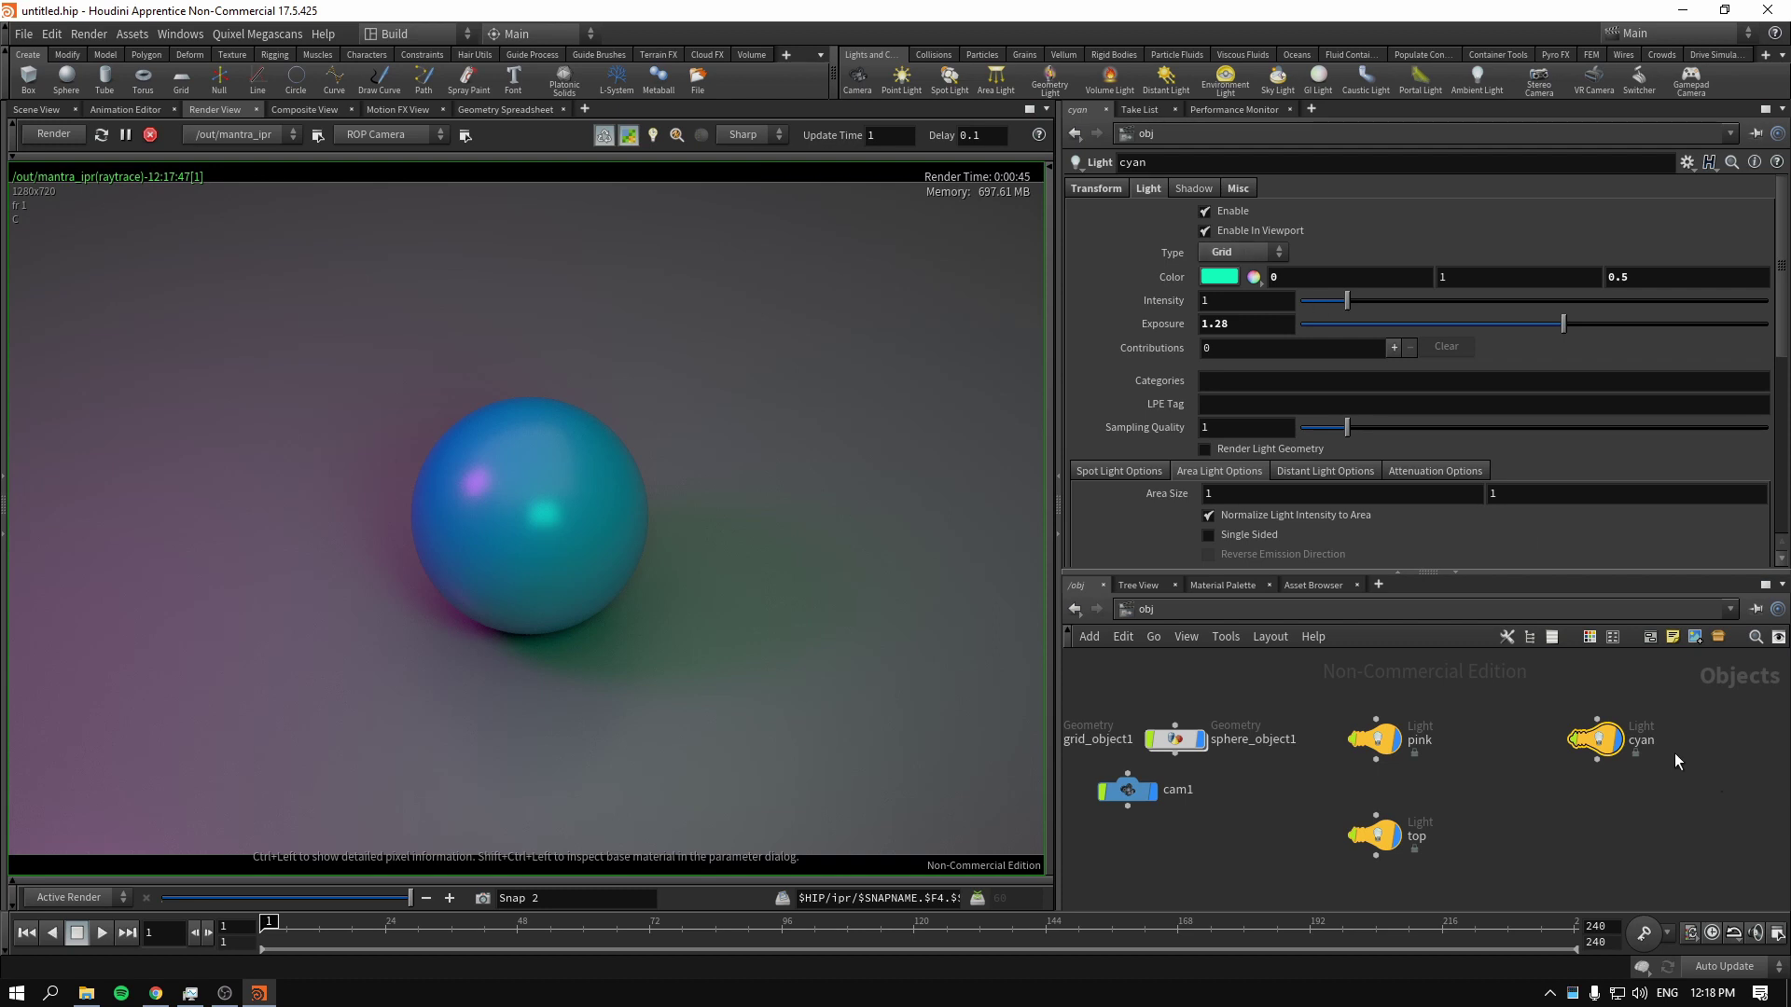
Review the available light types for the cyan light and change its Type to Disk
left_click(1228, 253)
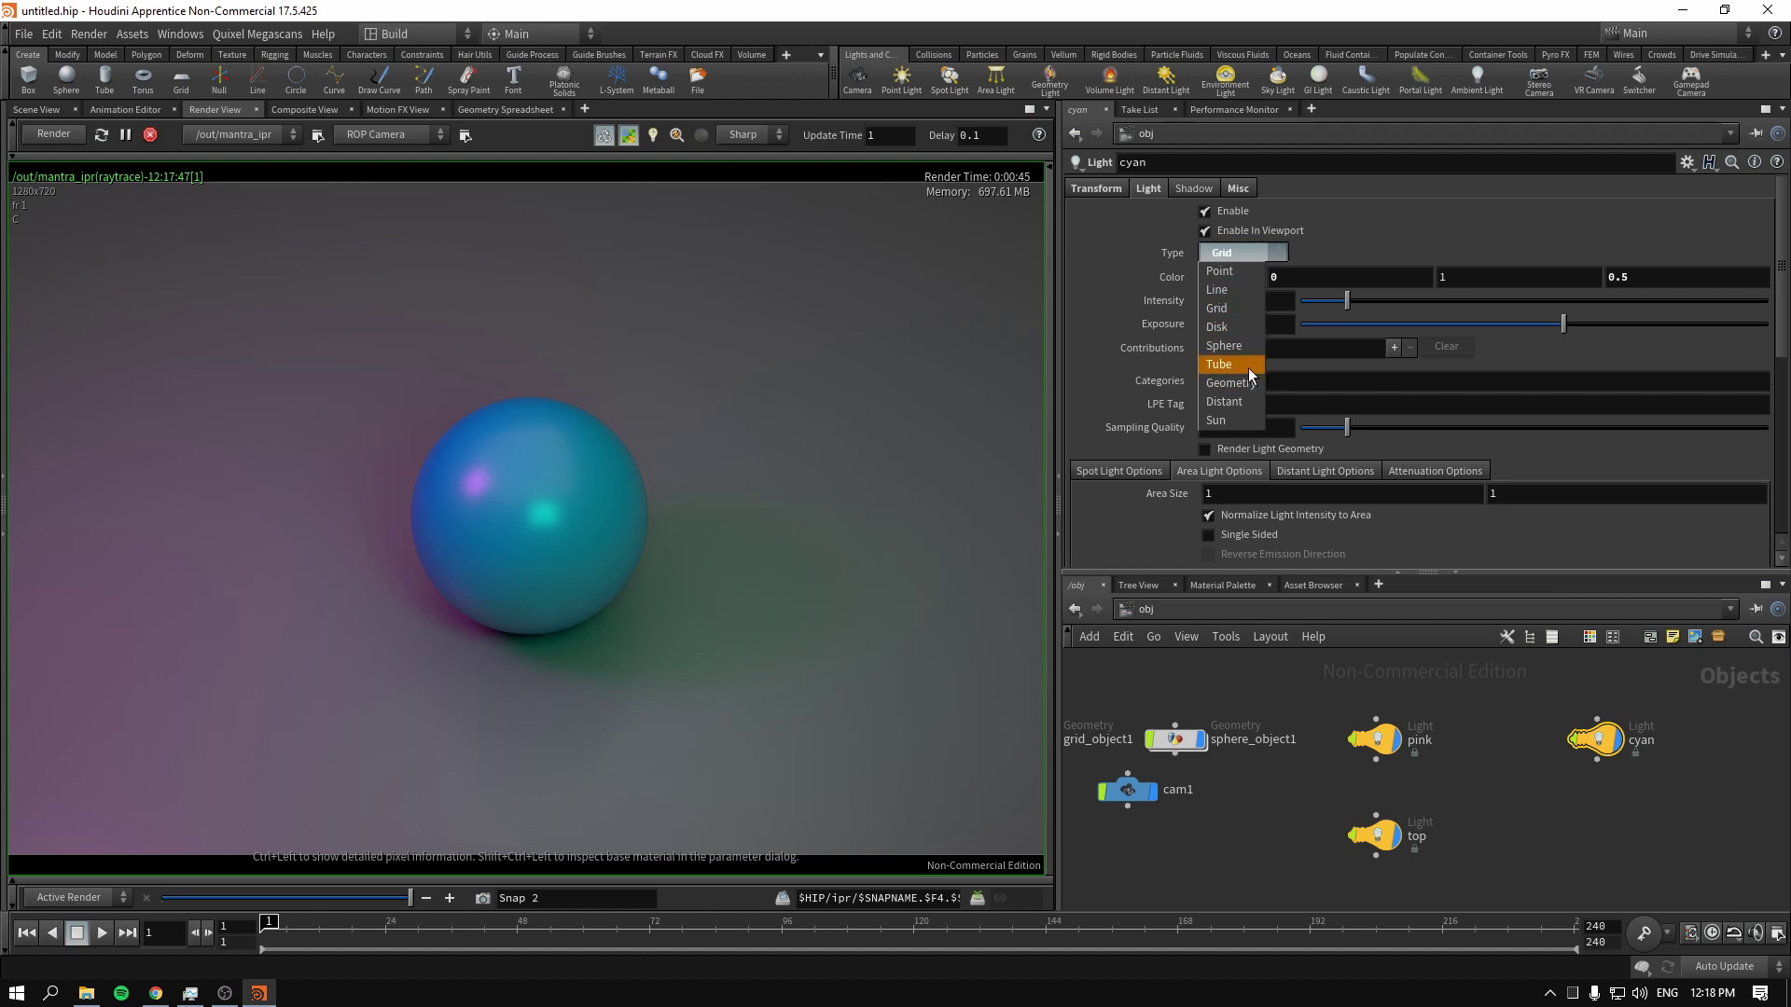
left_click(1545, 714)
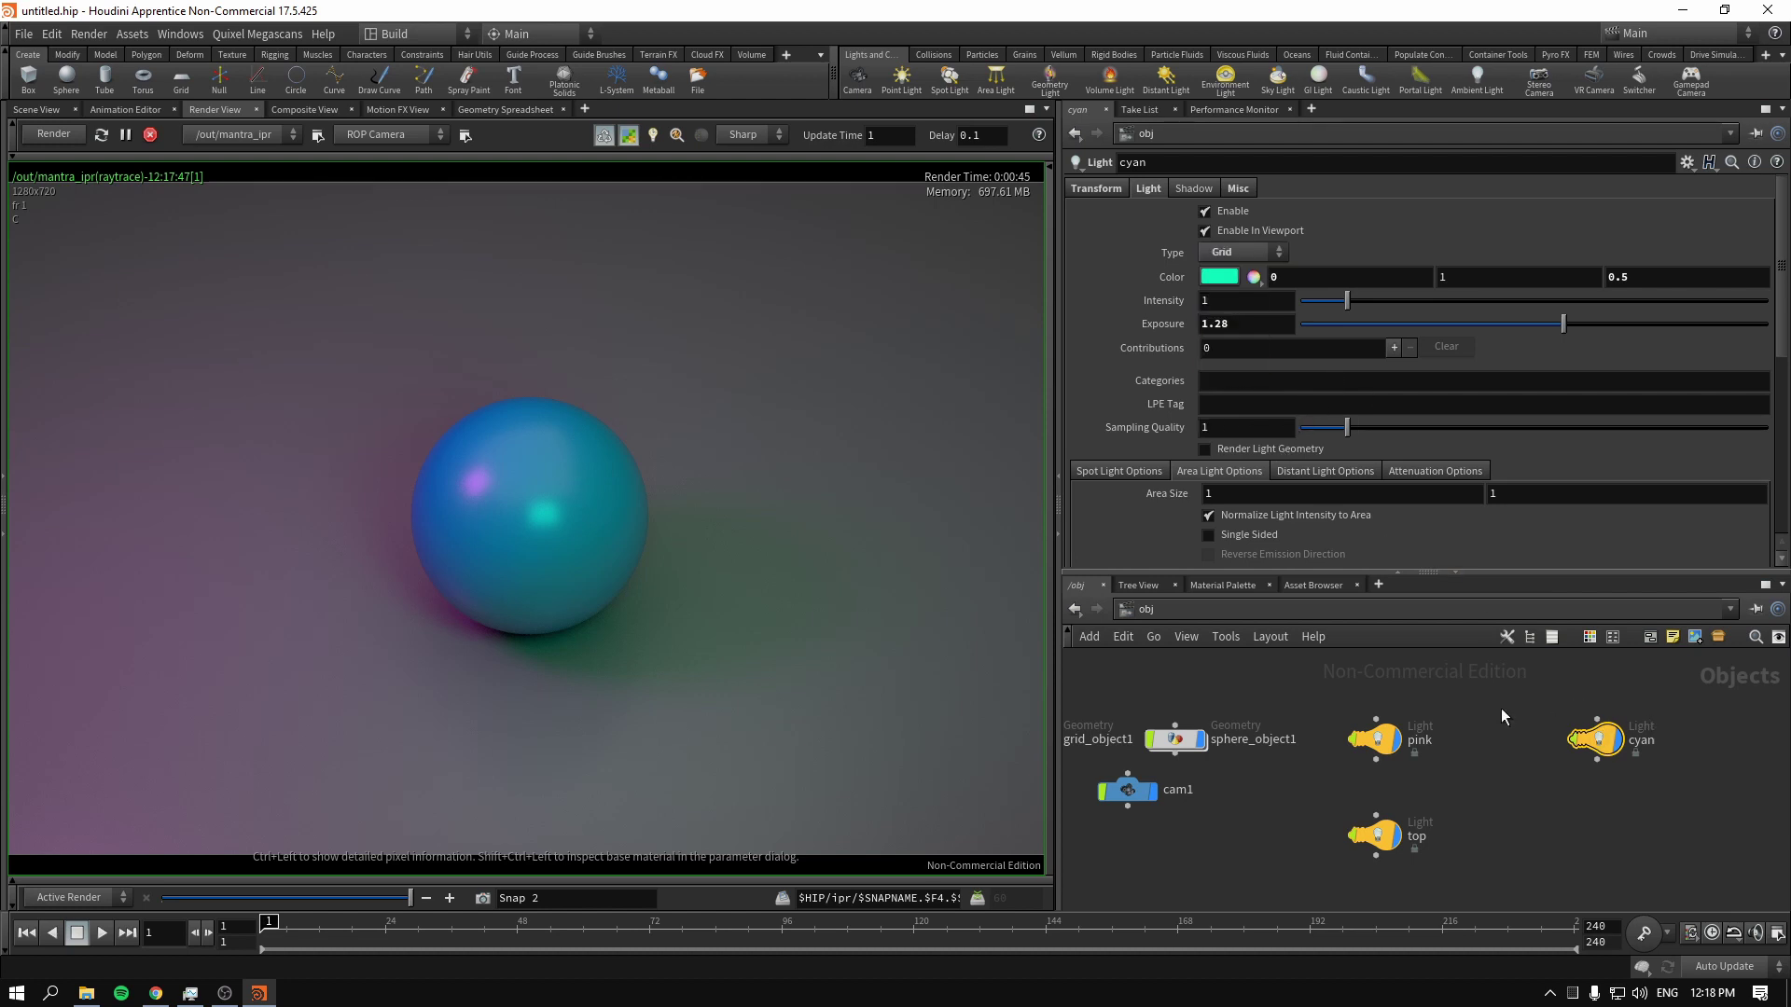
left_click(1254, 252)
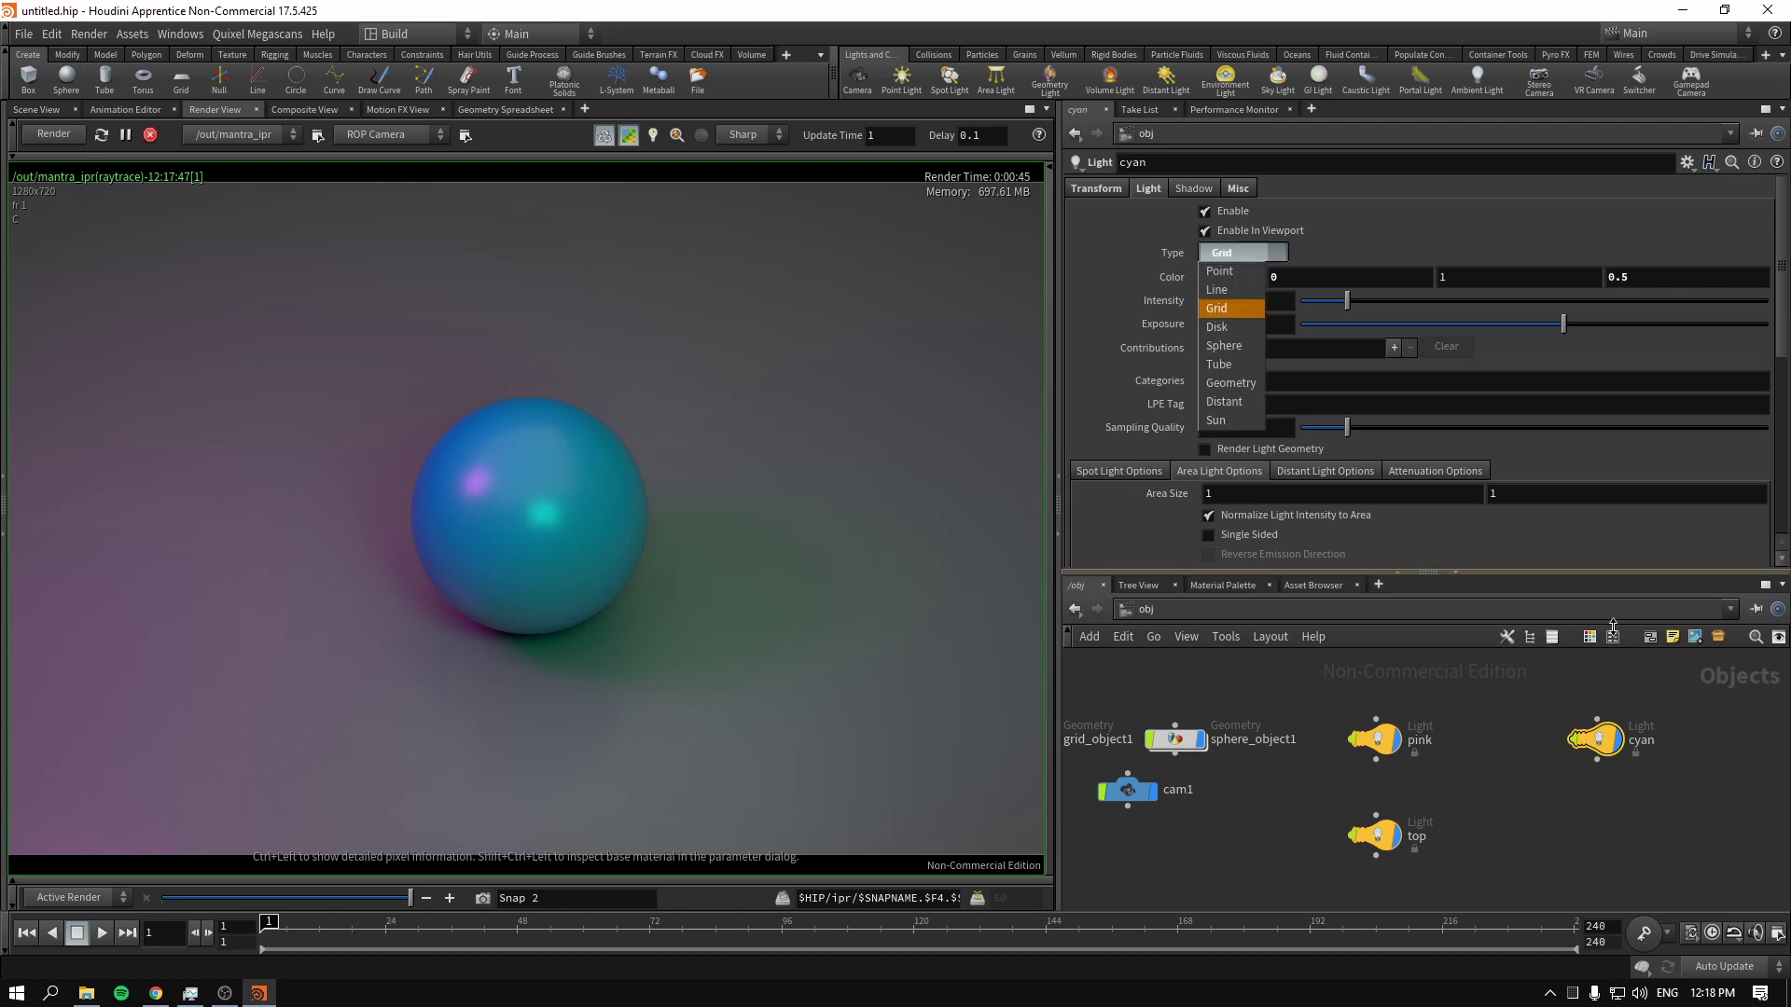
left_click(1517, 707)
left_click(1240, 253)
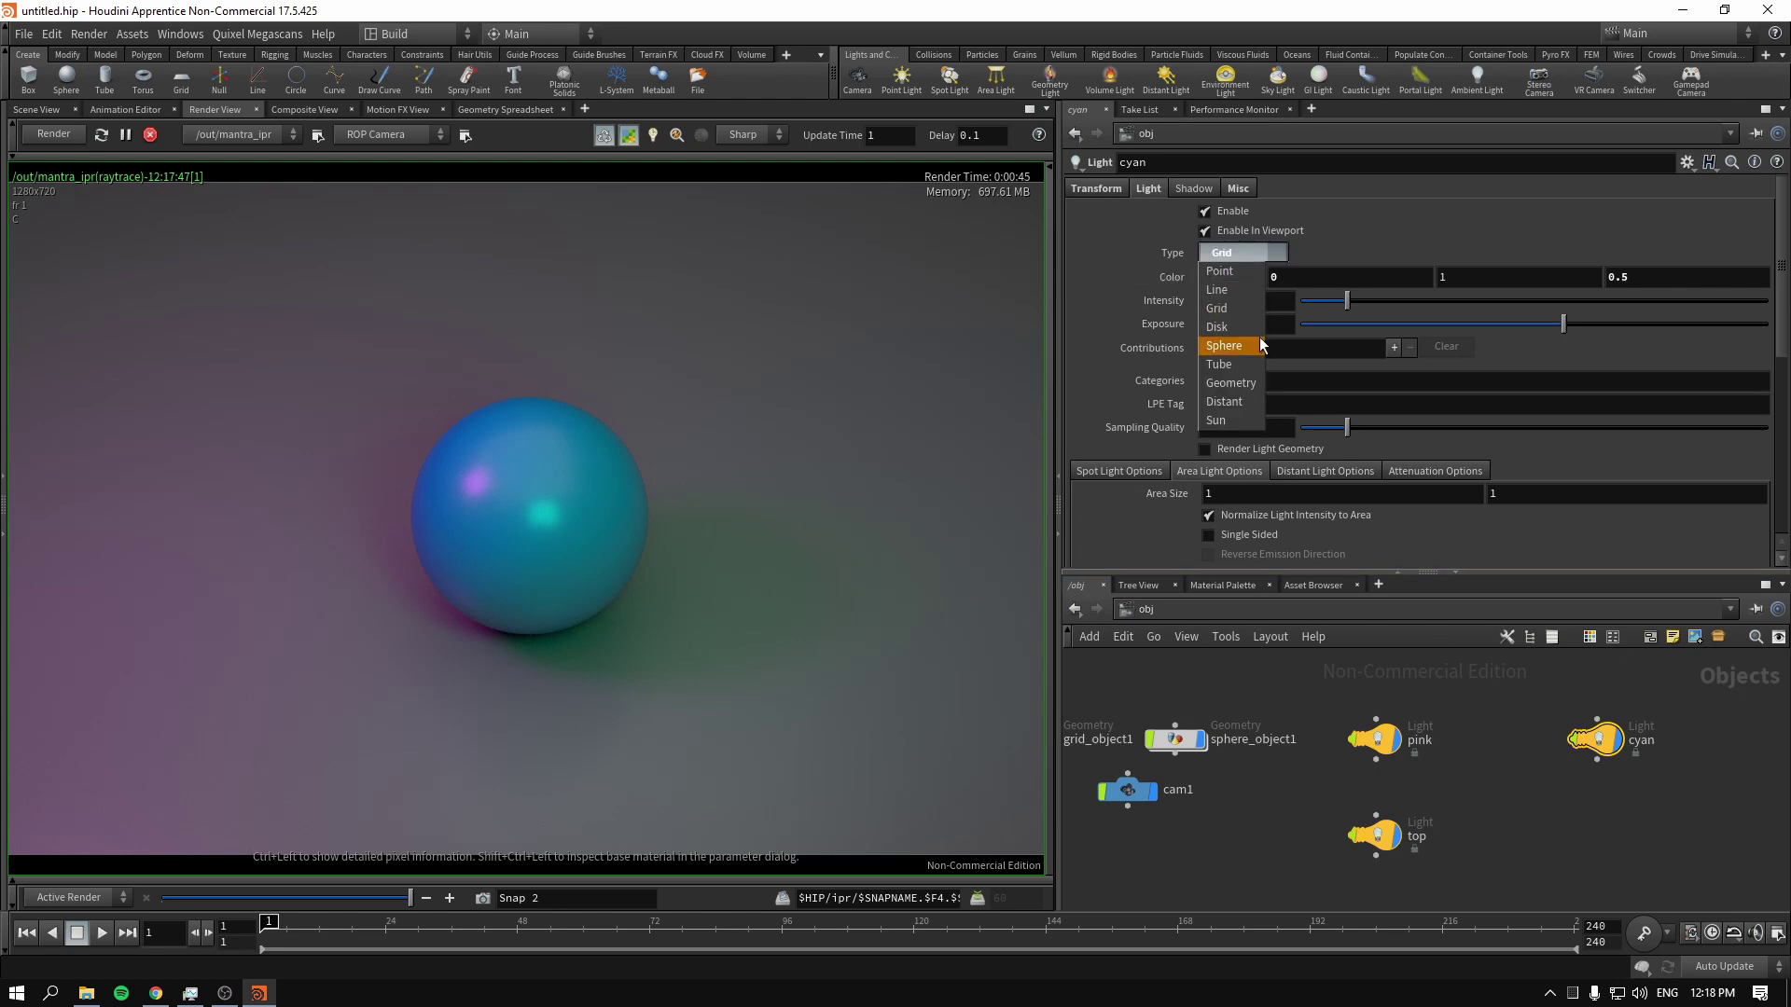
left_click(1254, 326)
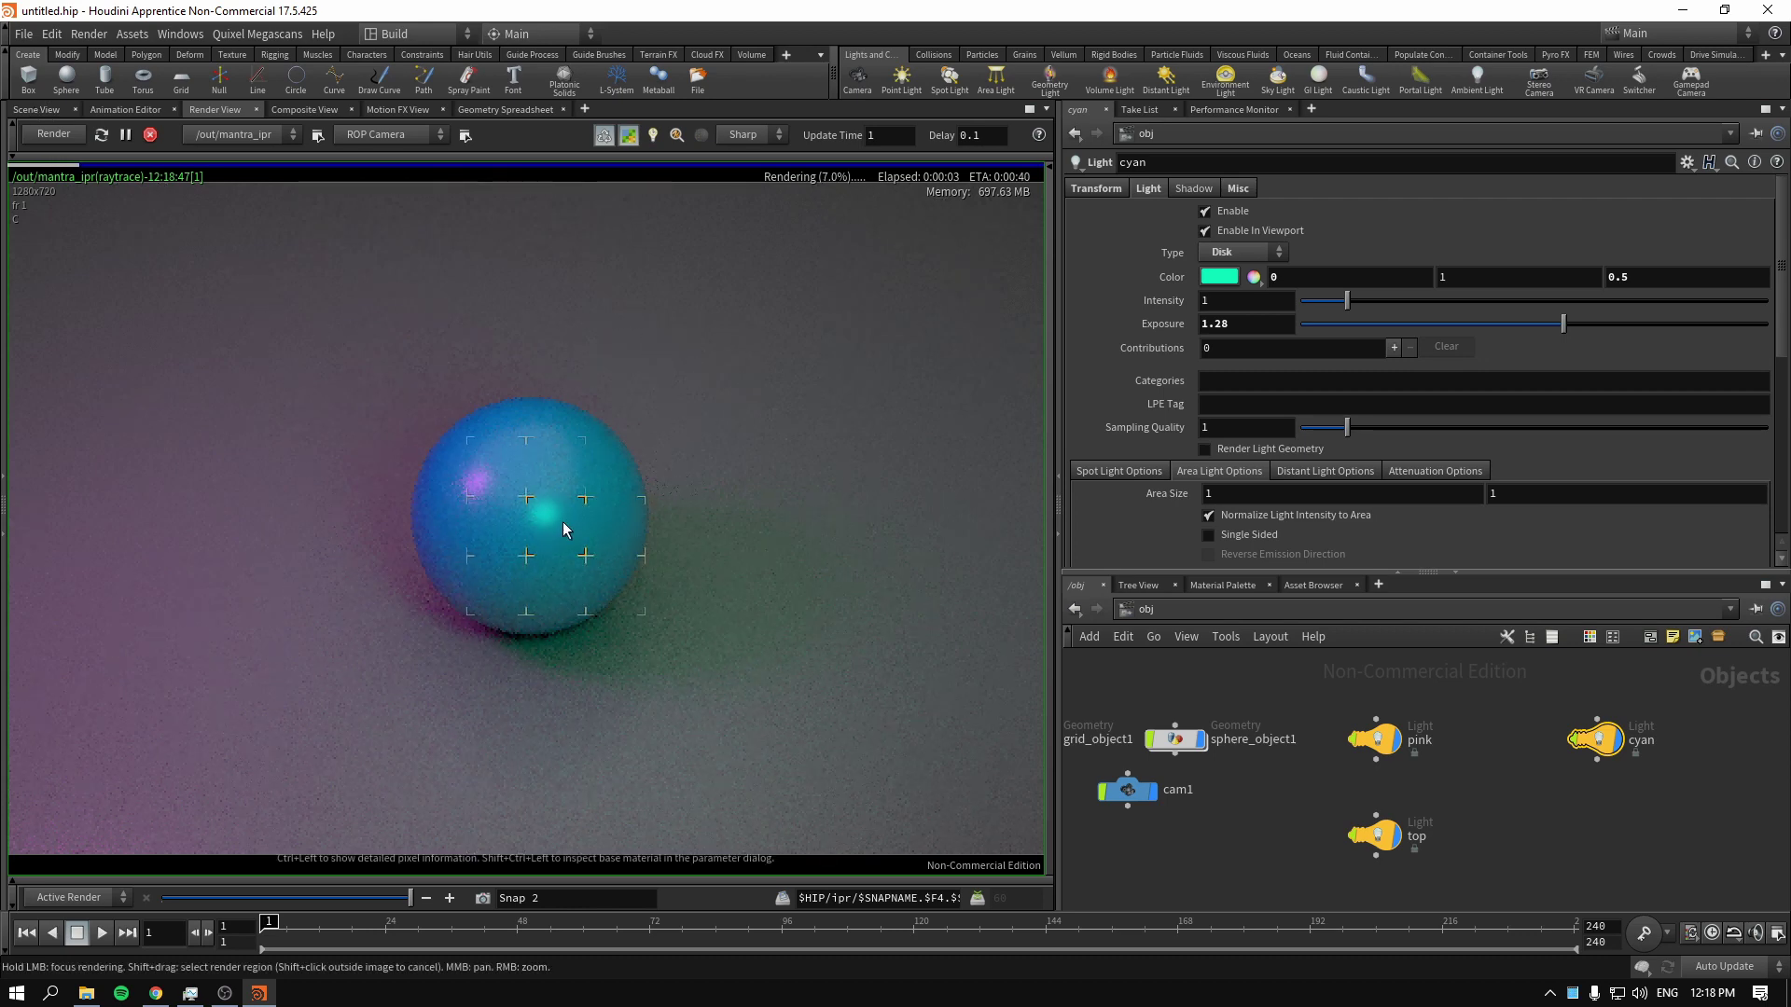
Examine the disk-shaped cyan light and the highlights on the sphere in the 3D scene
left_click(37, 110)
scroll(825, 384, "down", 5)
left_click_drag(812, 372, 685, 442)
middle_click_drag(685, 441, 597, 482)
right_click_drag(599, 482, 716, 471)
left_click_drag(674, 515, 706, 504)
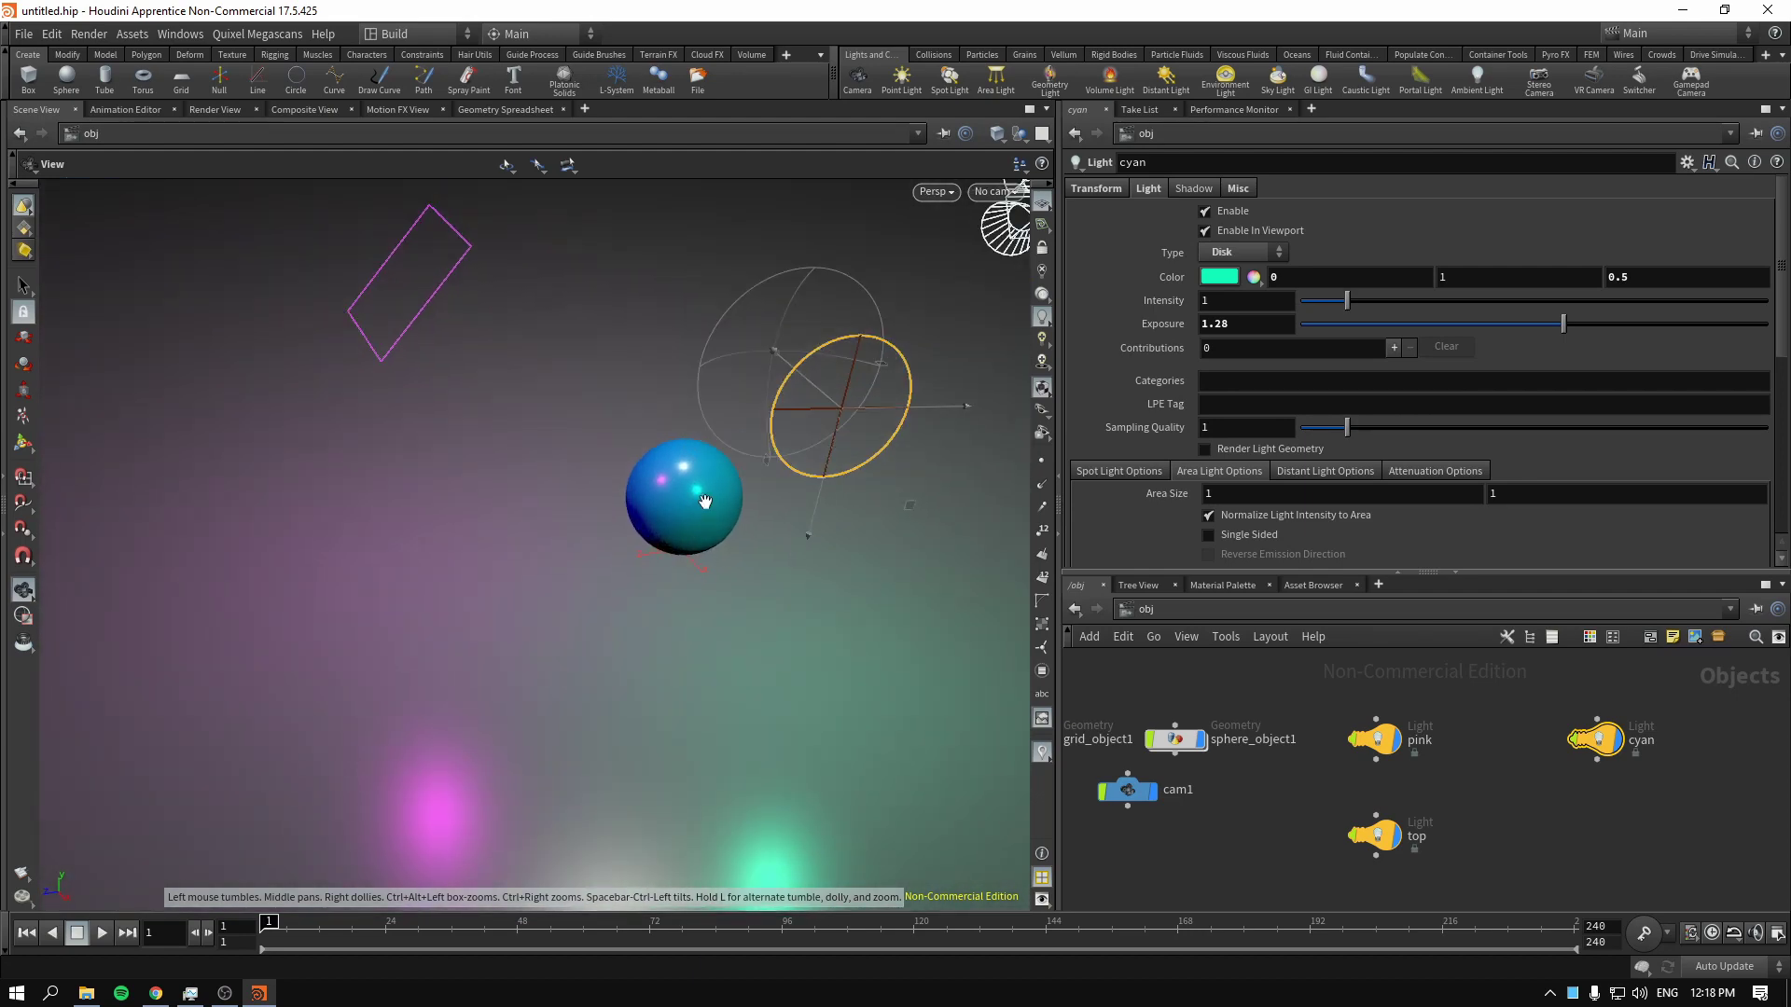
middle_click_drag(764, 473, 712, 492)
right_click_drag(653, 488, 698, 491)
left_click_drag(698, 491, 741, 487)
key("Return")
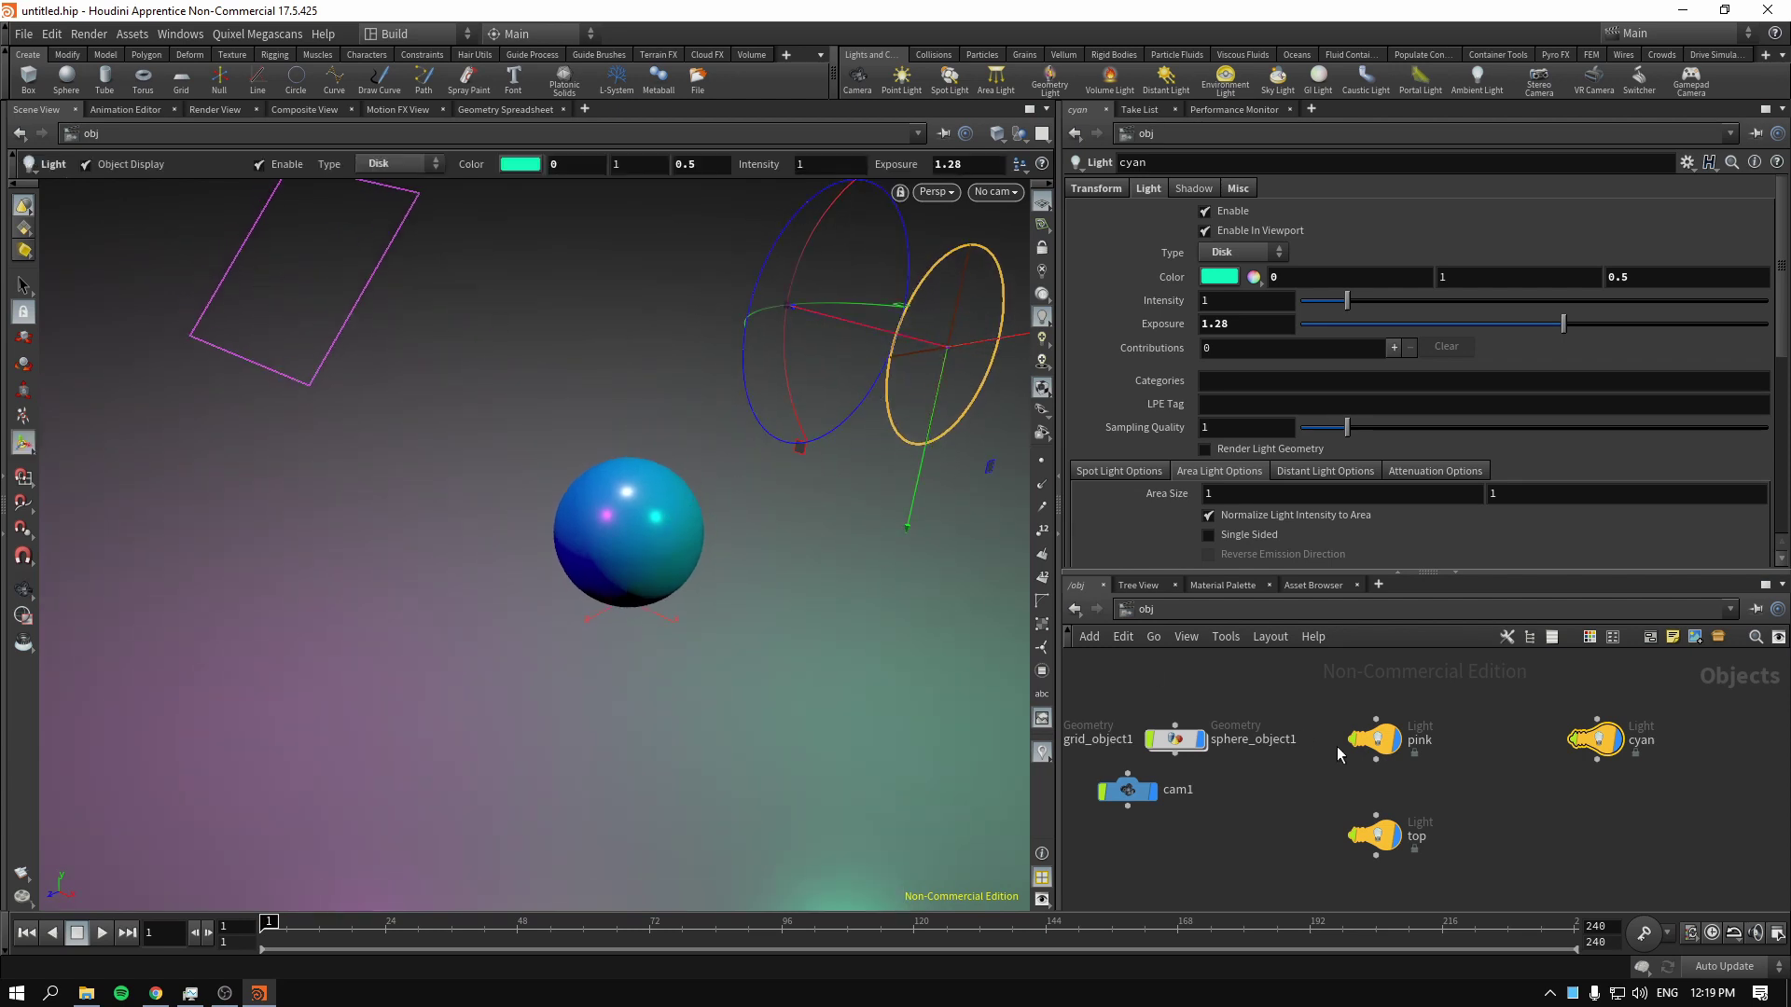
Rearrange the light nodes in the network, with top above pink and both beside cyan
mouse_move(1556, 746)
left_click(1527, 290)
left_click_drag(1375, 833, 1596, 831)
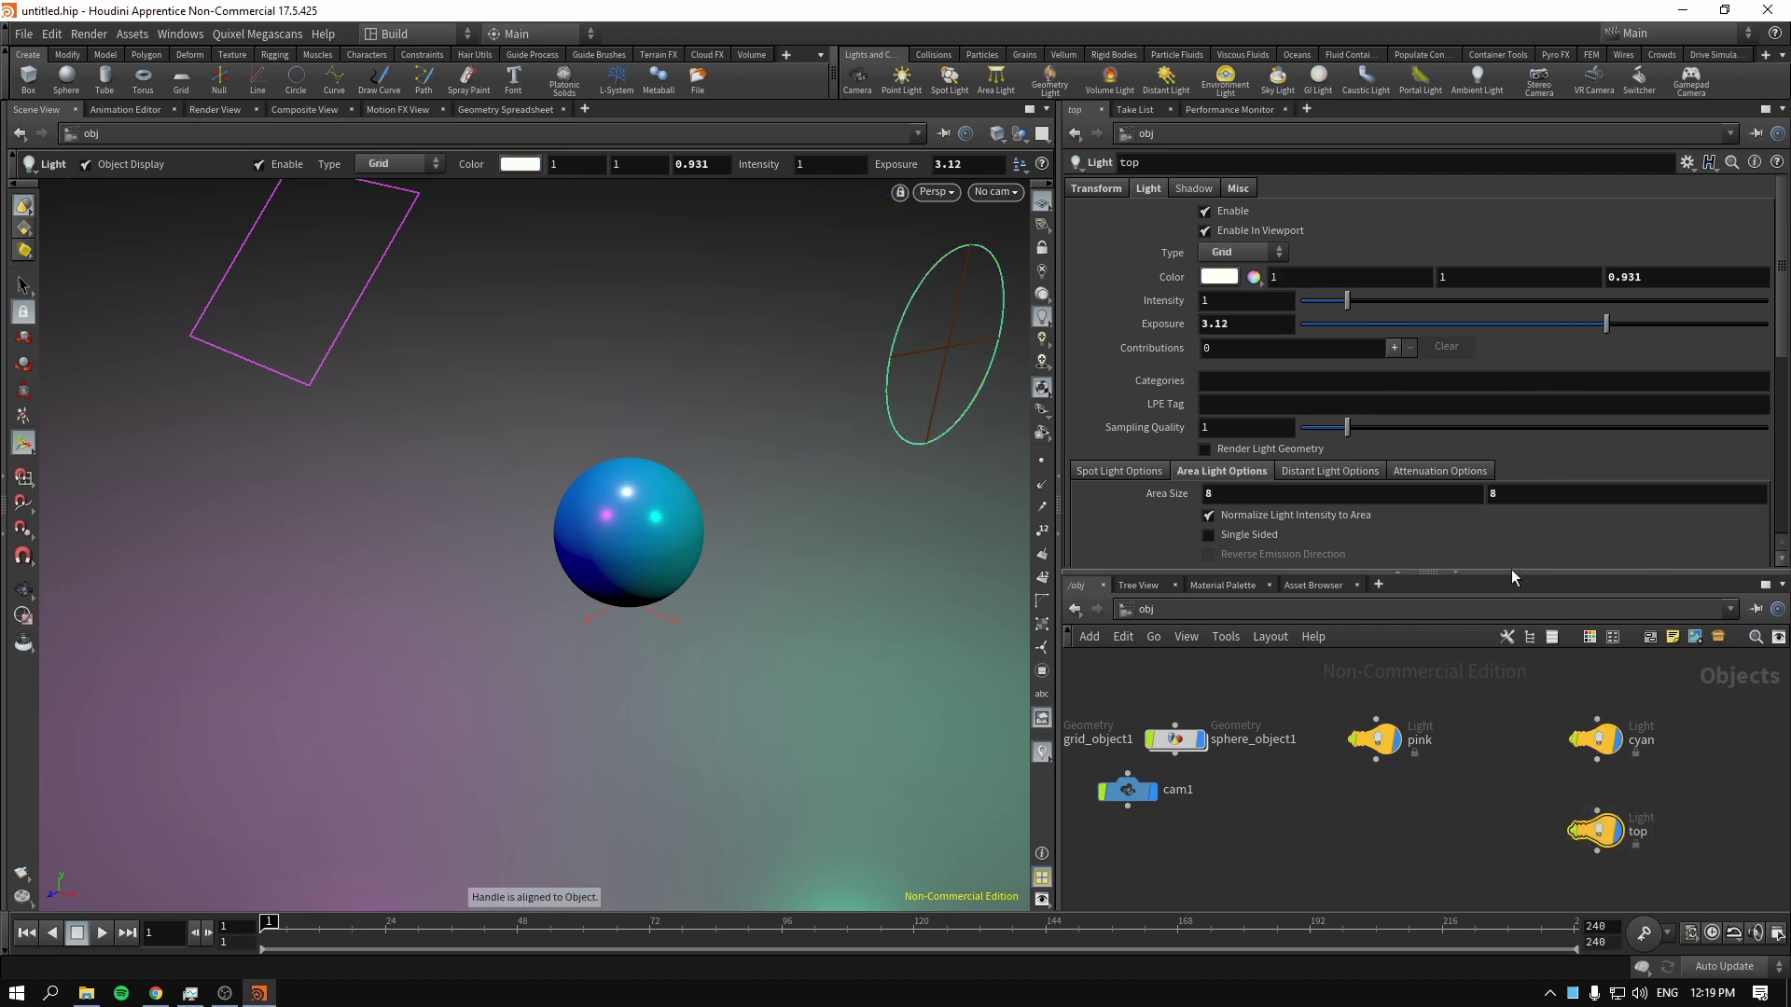
left_click_drag(1593, 830, 1452, 679)
left_click_drag(1375, 739, 1471, 772)
Set the Exposure of the pink and cyan lights together to 0.16 and check the render
left_click_drag(1602, 723, 1642, 698)
mouse_move(1401, 819)
left_mouse_down()
mouse_move(1639, 690)
mouse_move(1653, 702)
left_mouse_up()
left_click_drag(1387, 906, 1634, 711)
left_click_drag(1564, 324, 1540, 330)
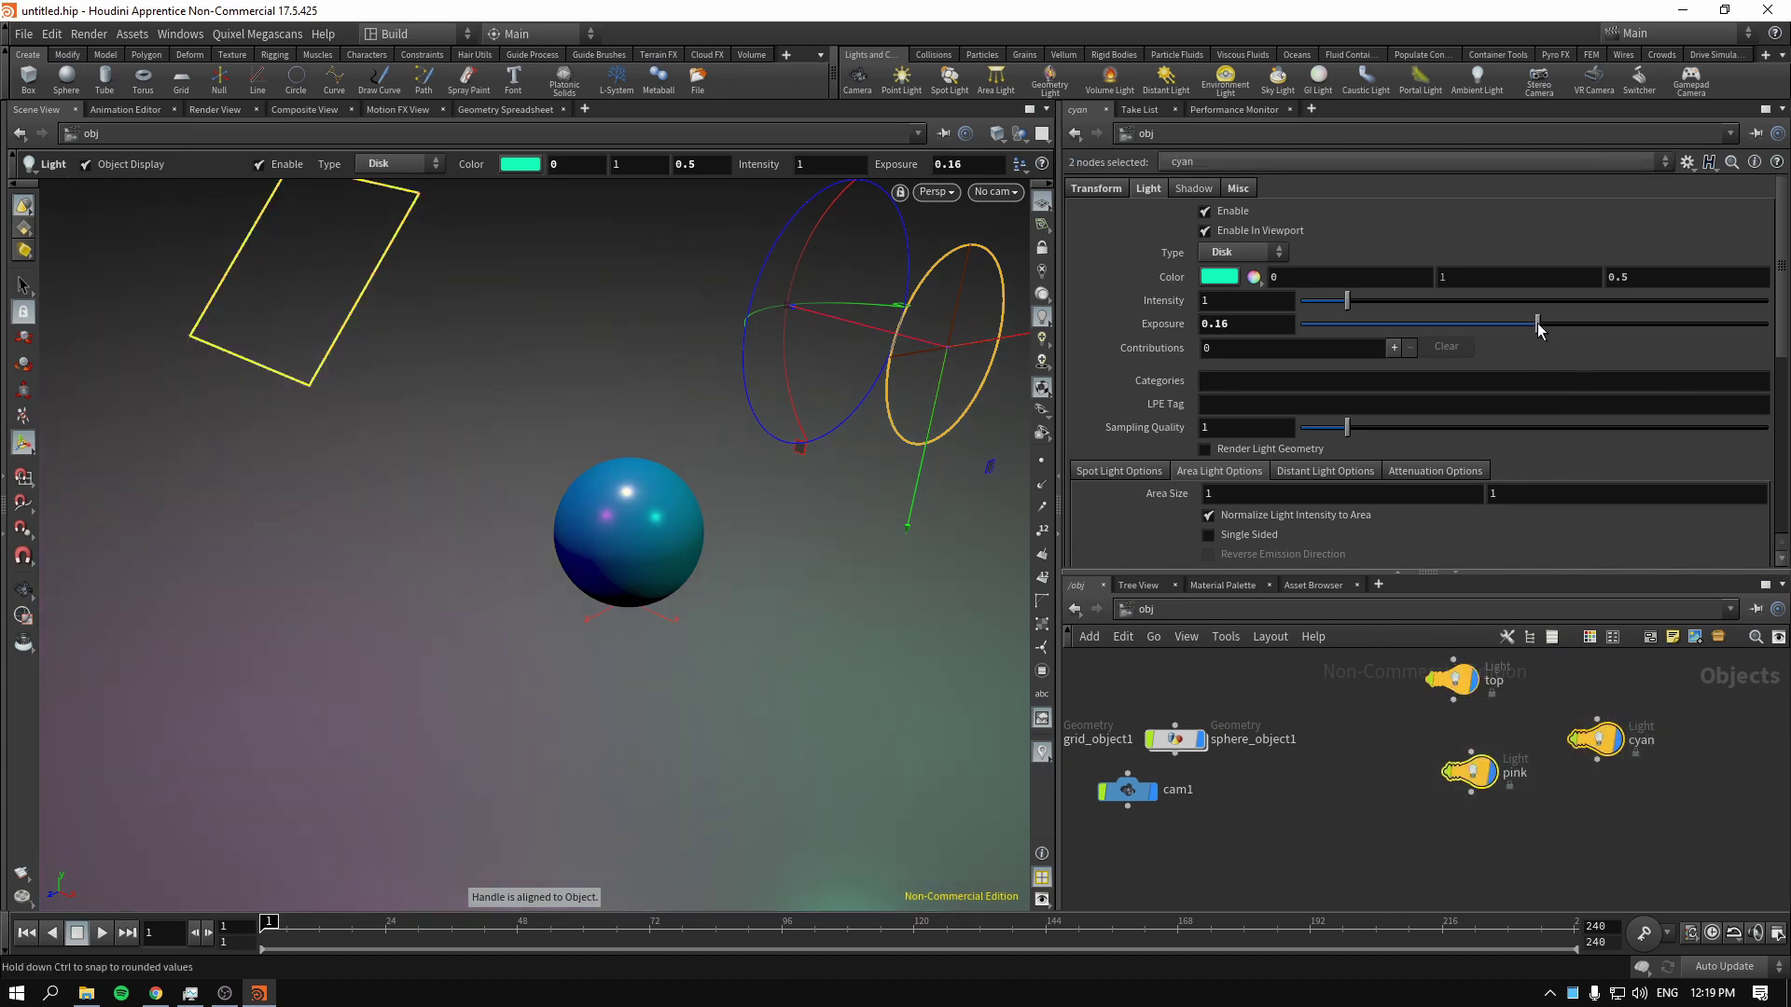
left_click(1597, 739)
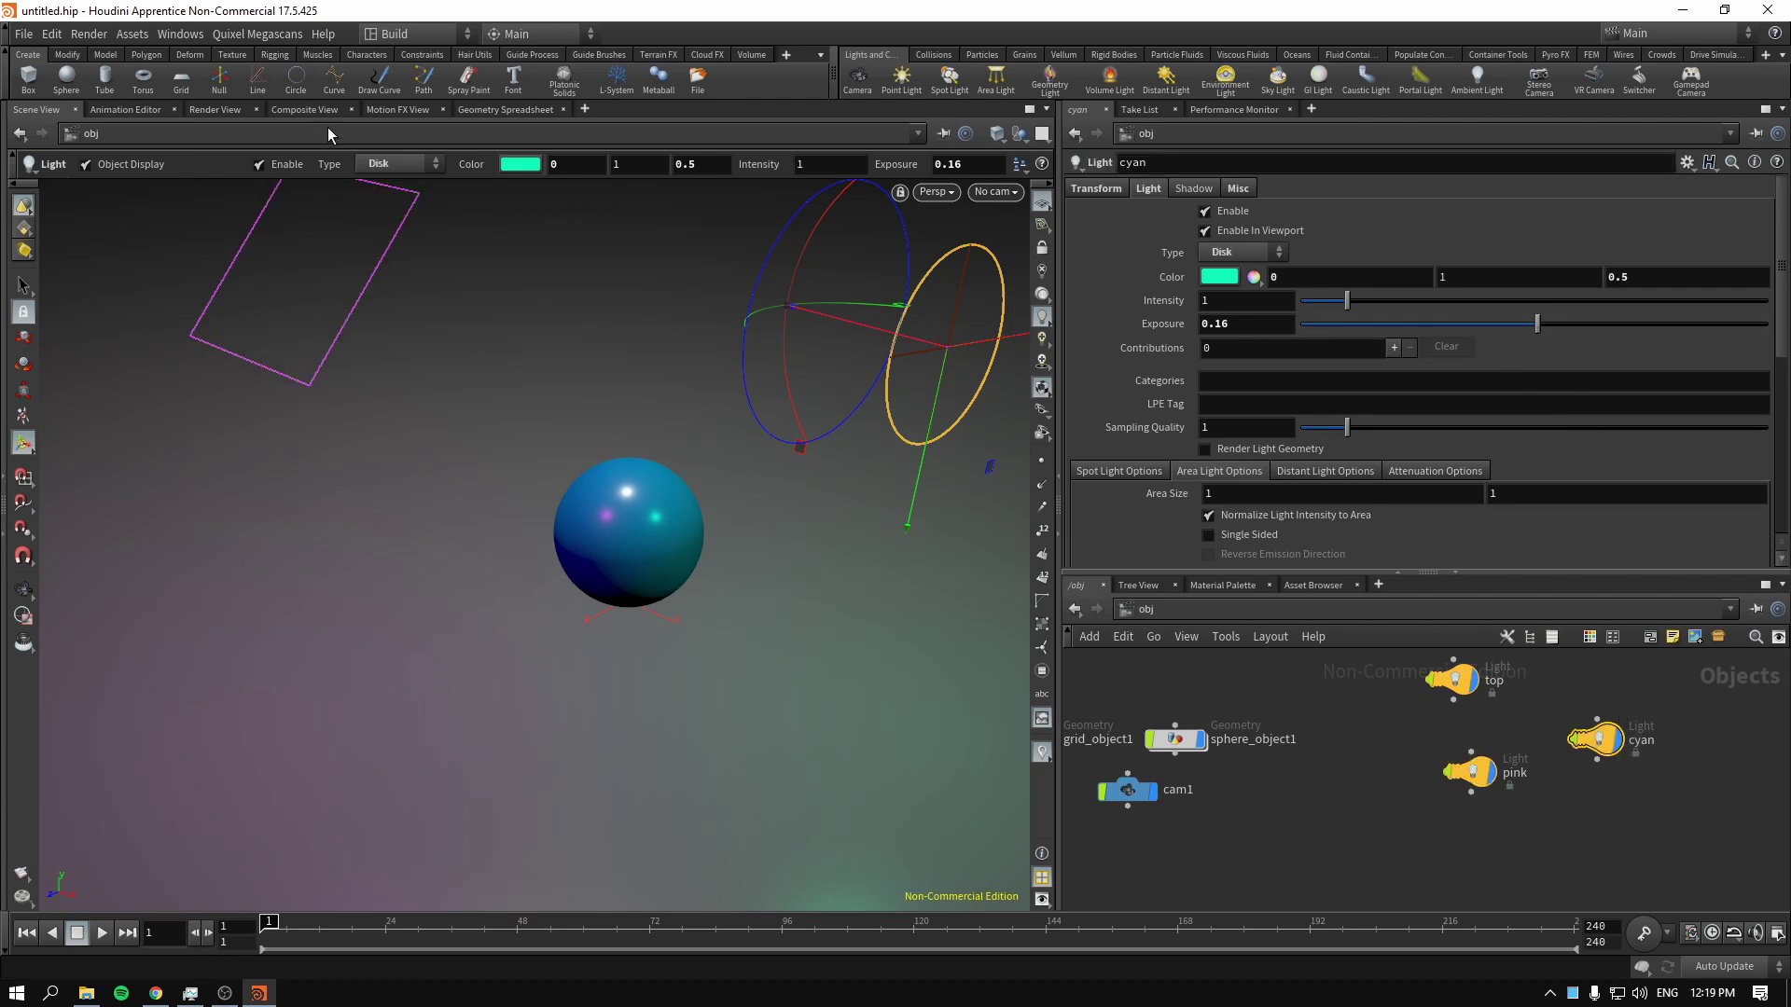
left_click(216, 110)
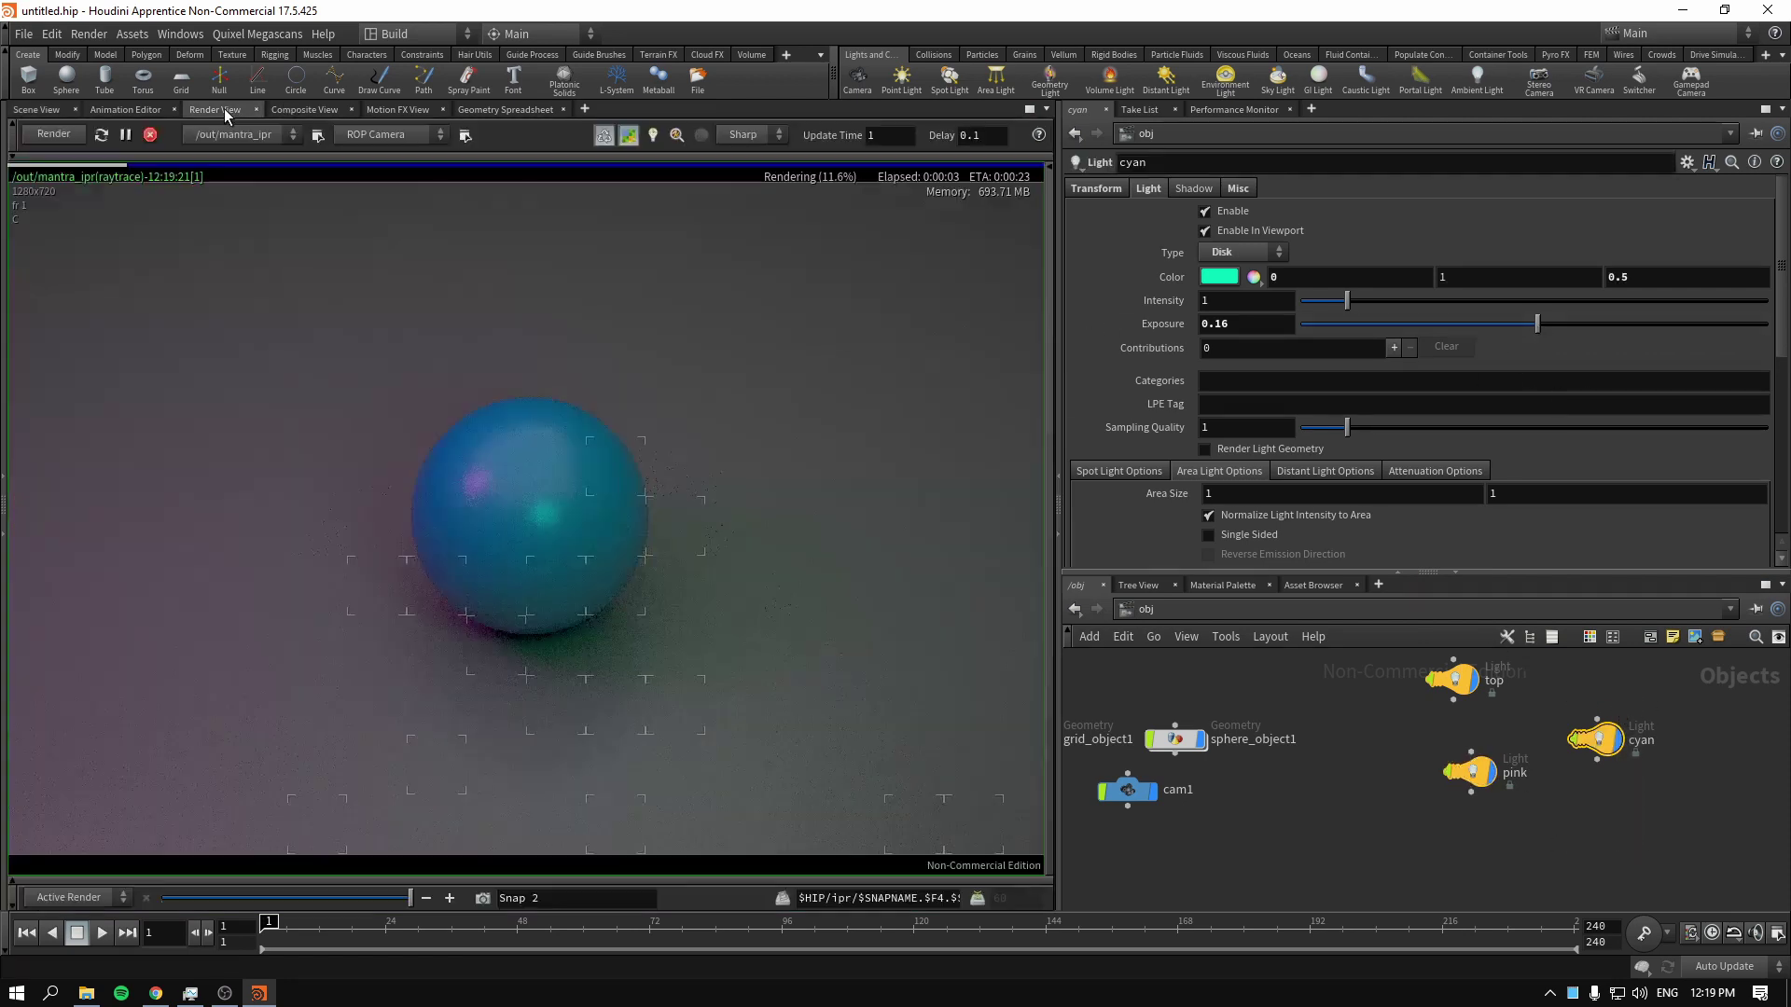
Select the top light and enlarge the network area to frame the three light nodes
left_click(37, 110)
middle_click_drag(1409, 789, 1373, 853)
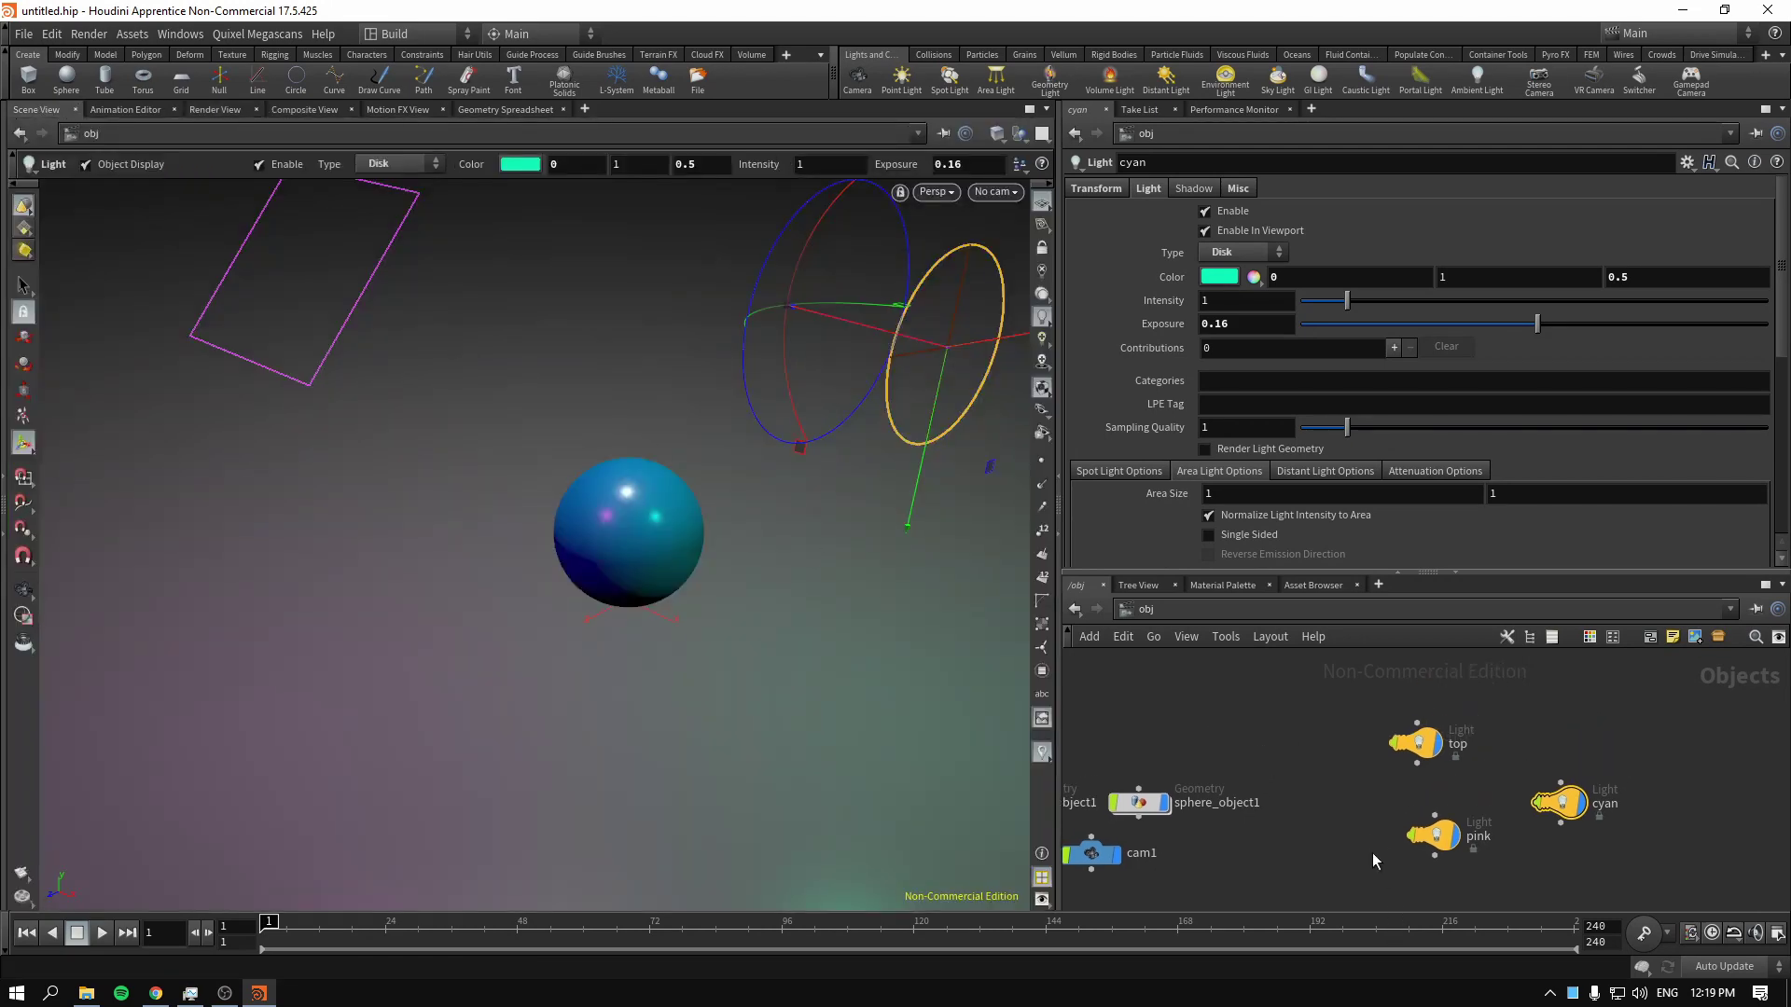
left_click_drag(1335, 698, 1491, 777)
scroll(1311, 680, "down", 2)
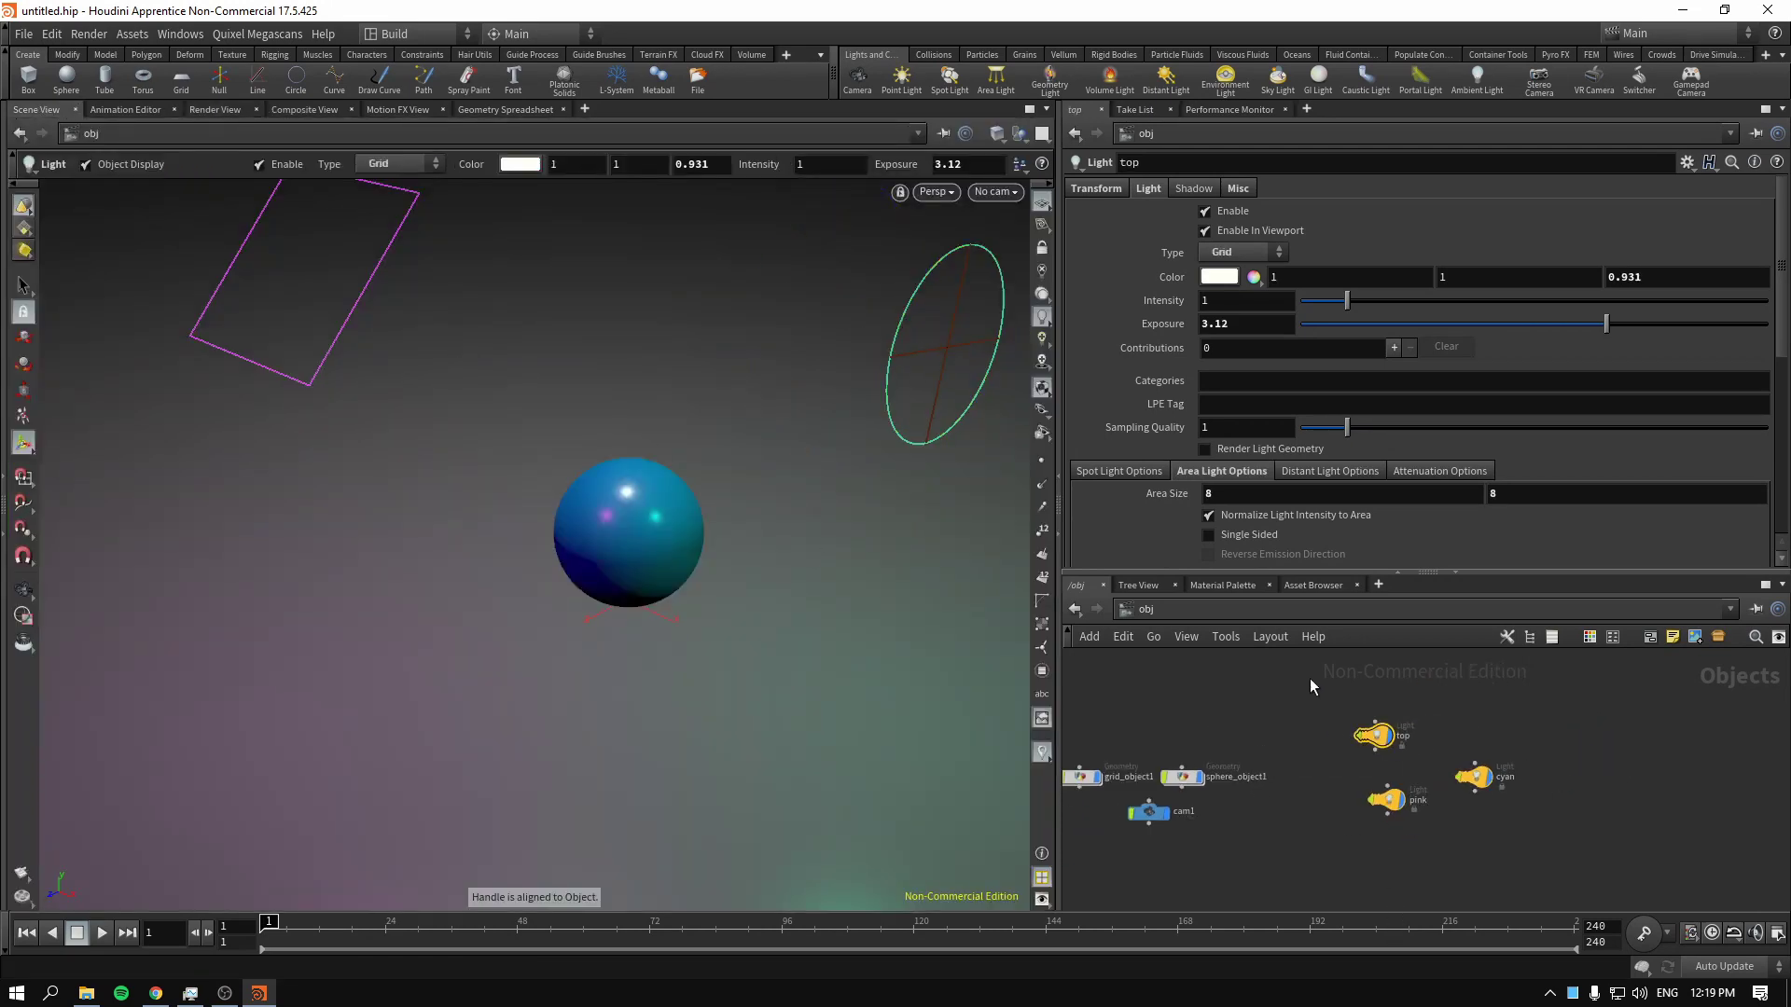
left_click_drag(1427, 574, 1427, 469)
left_click_drag(1288, 625, 1416, 677)
scroll(1339, 673, "up", 3)
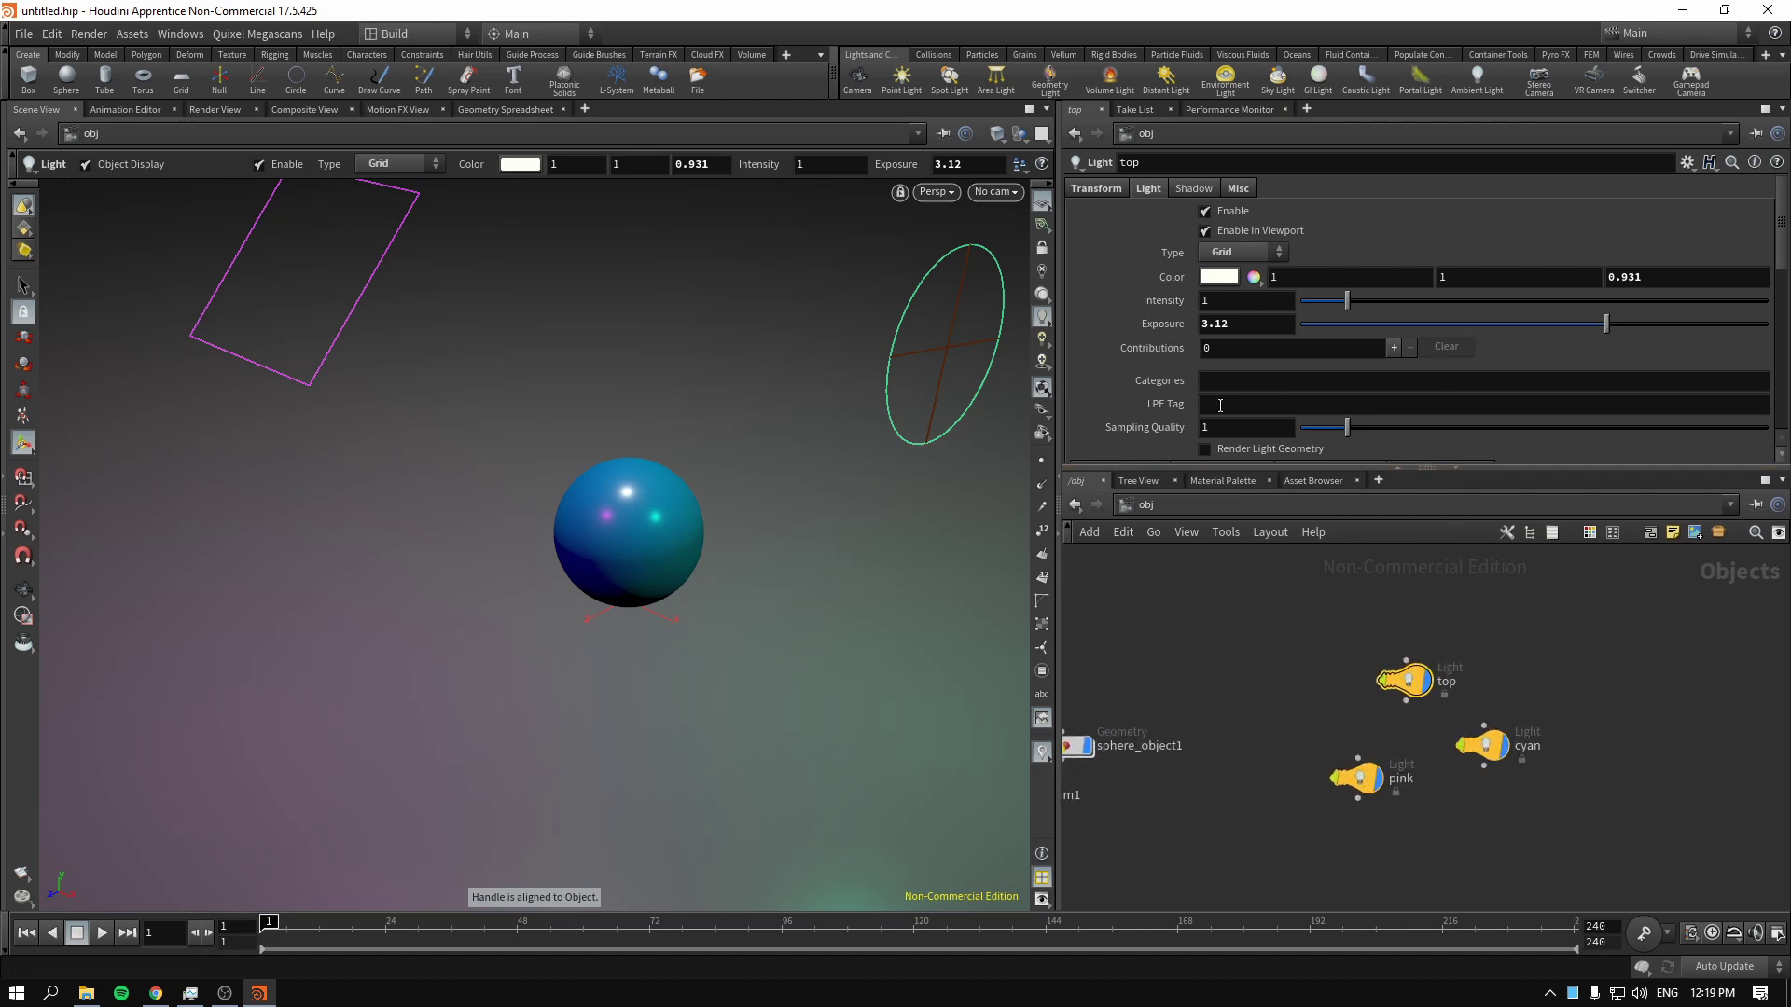
Check the render, then turn off Enable and Enable In Viewport for the top light
left_click(214, 110)
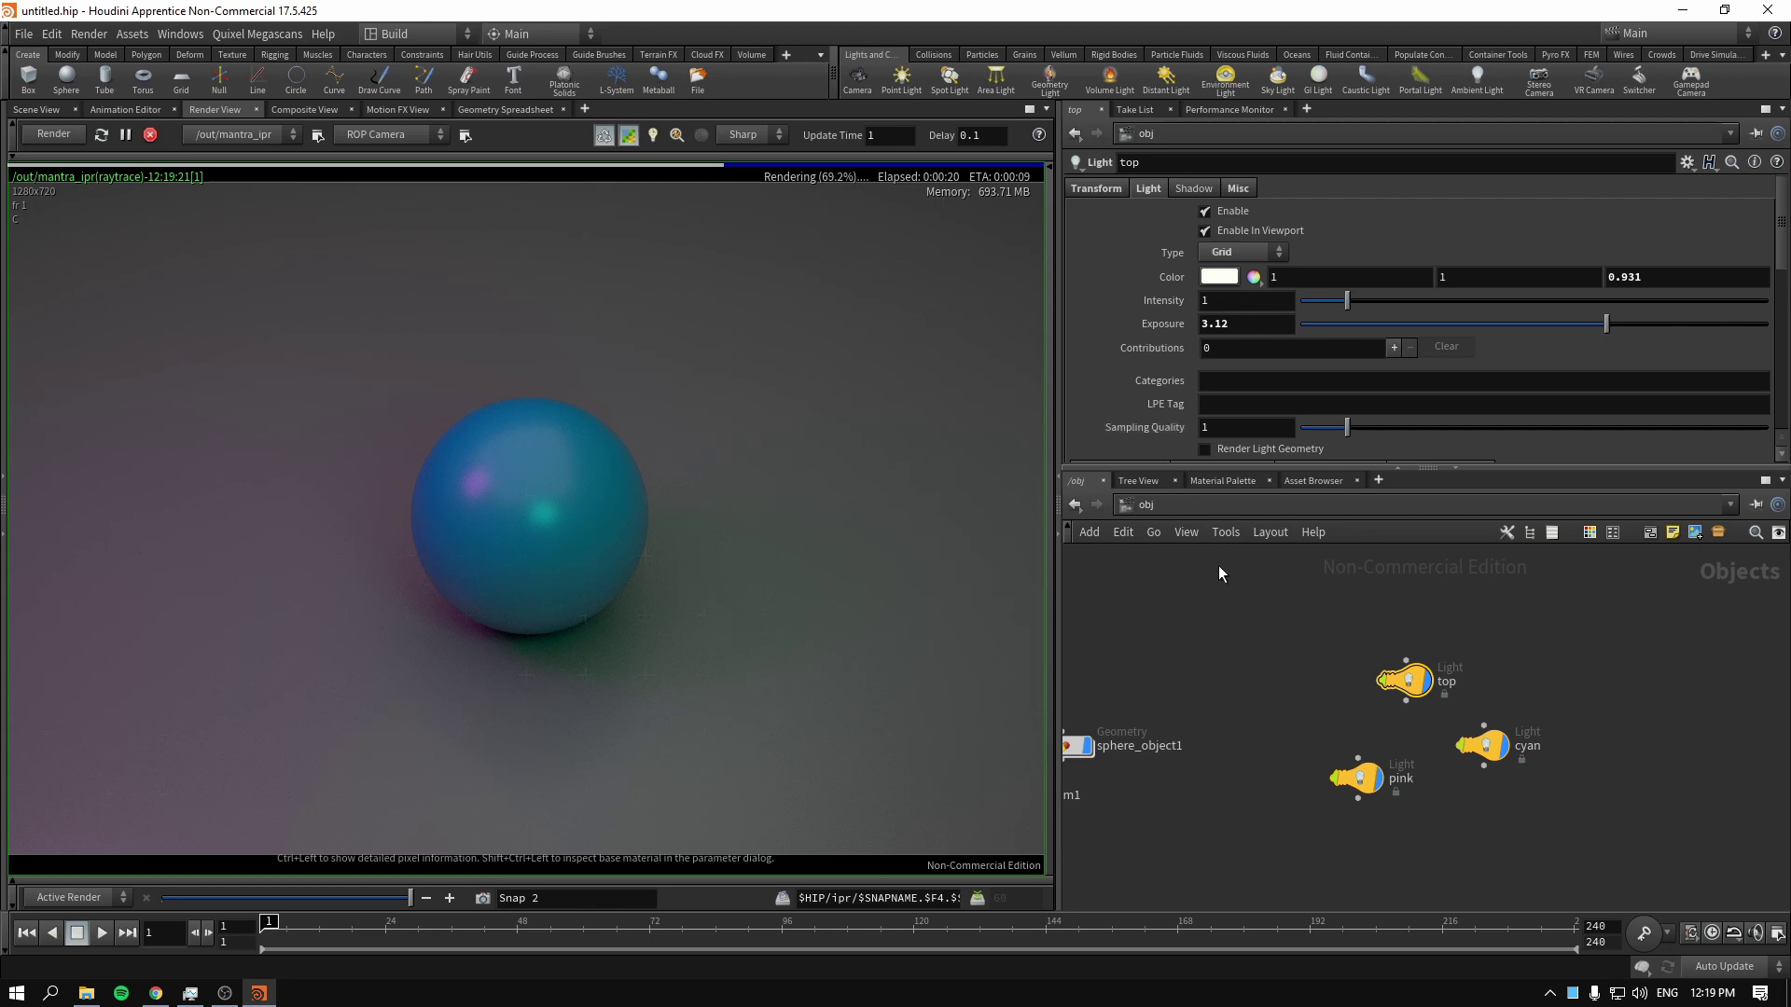
left_click_drag(1319, 632, 1524, 739)
left_click(1328, 630)
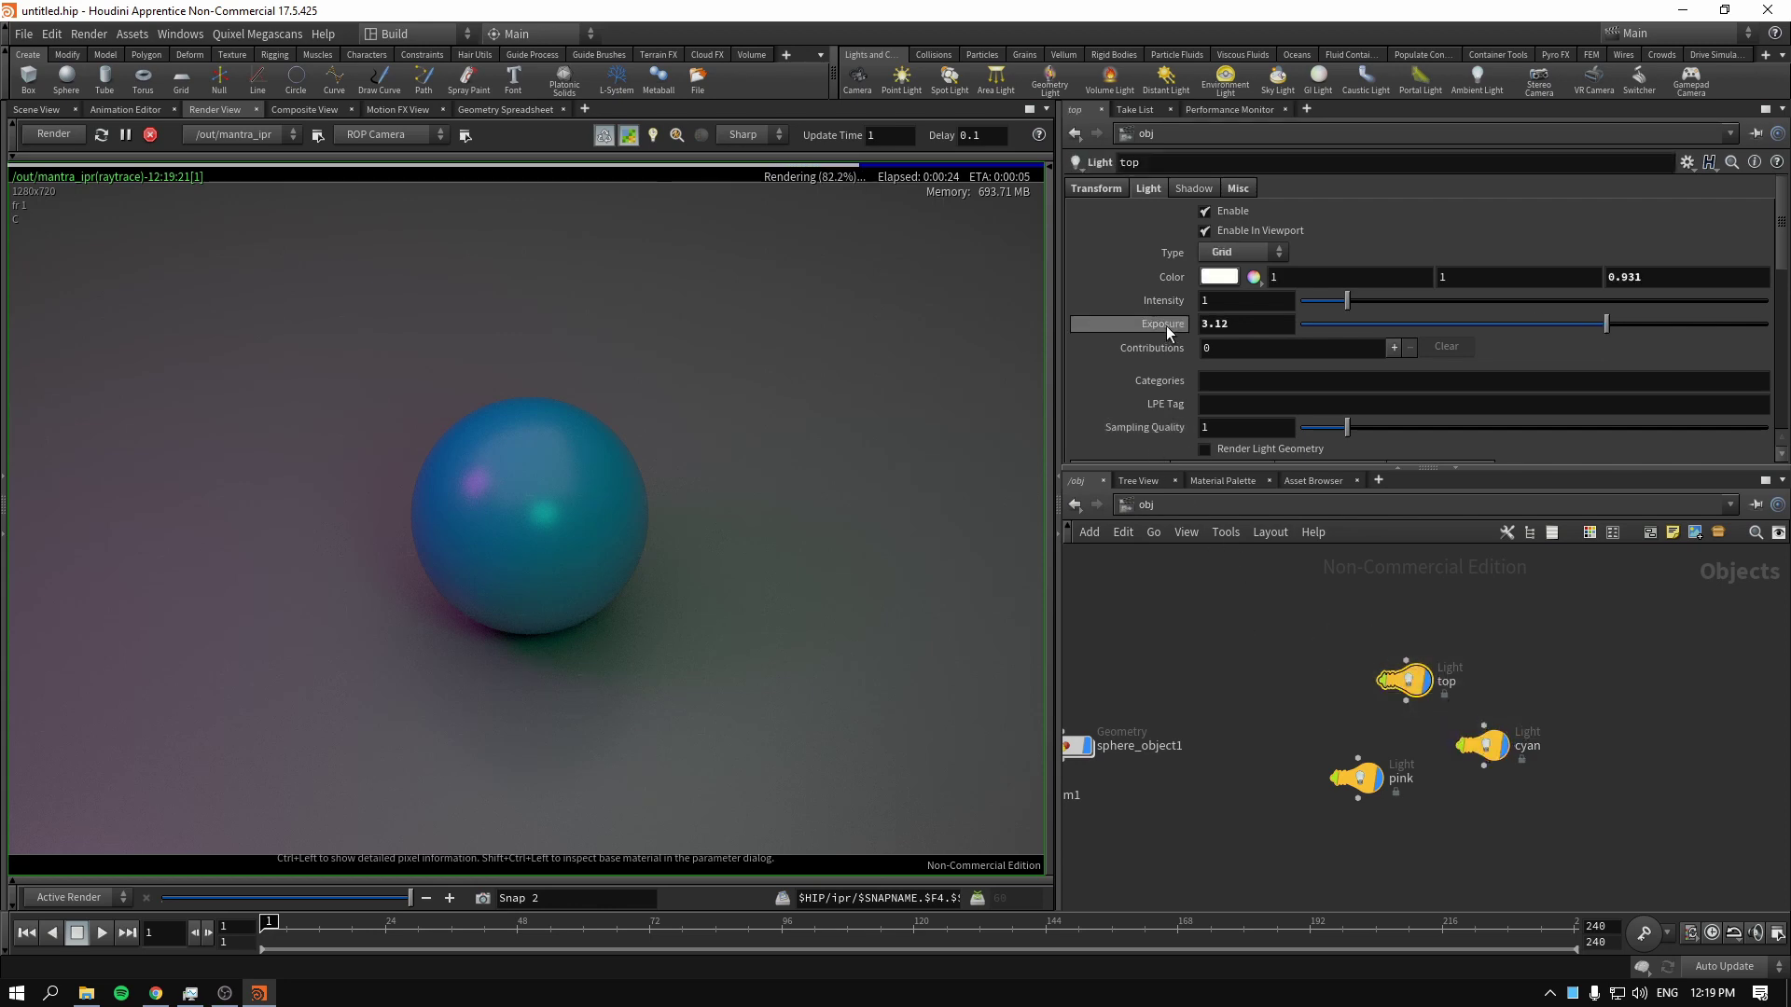
left_click(1234, 215)
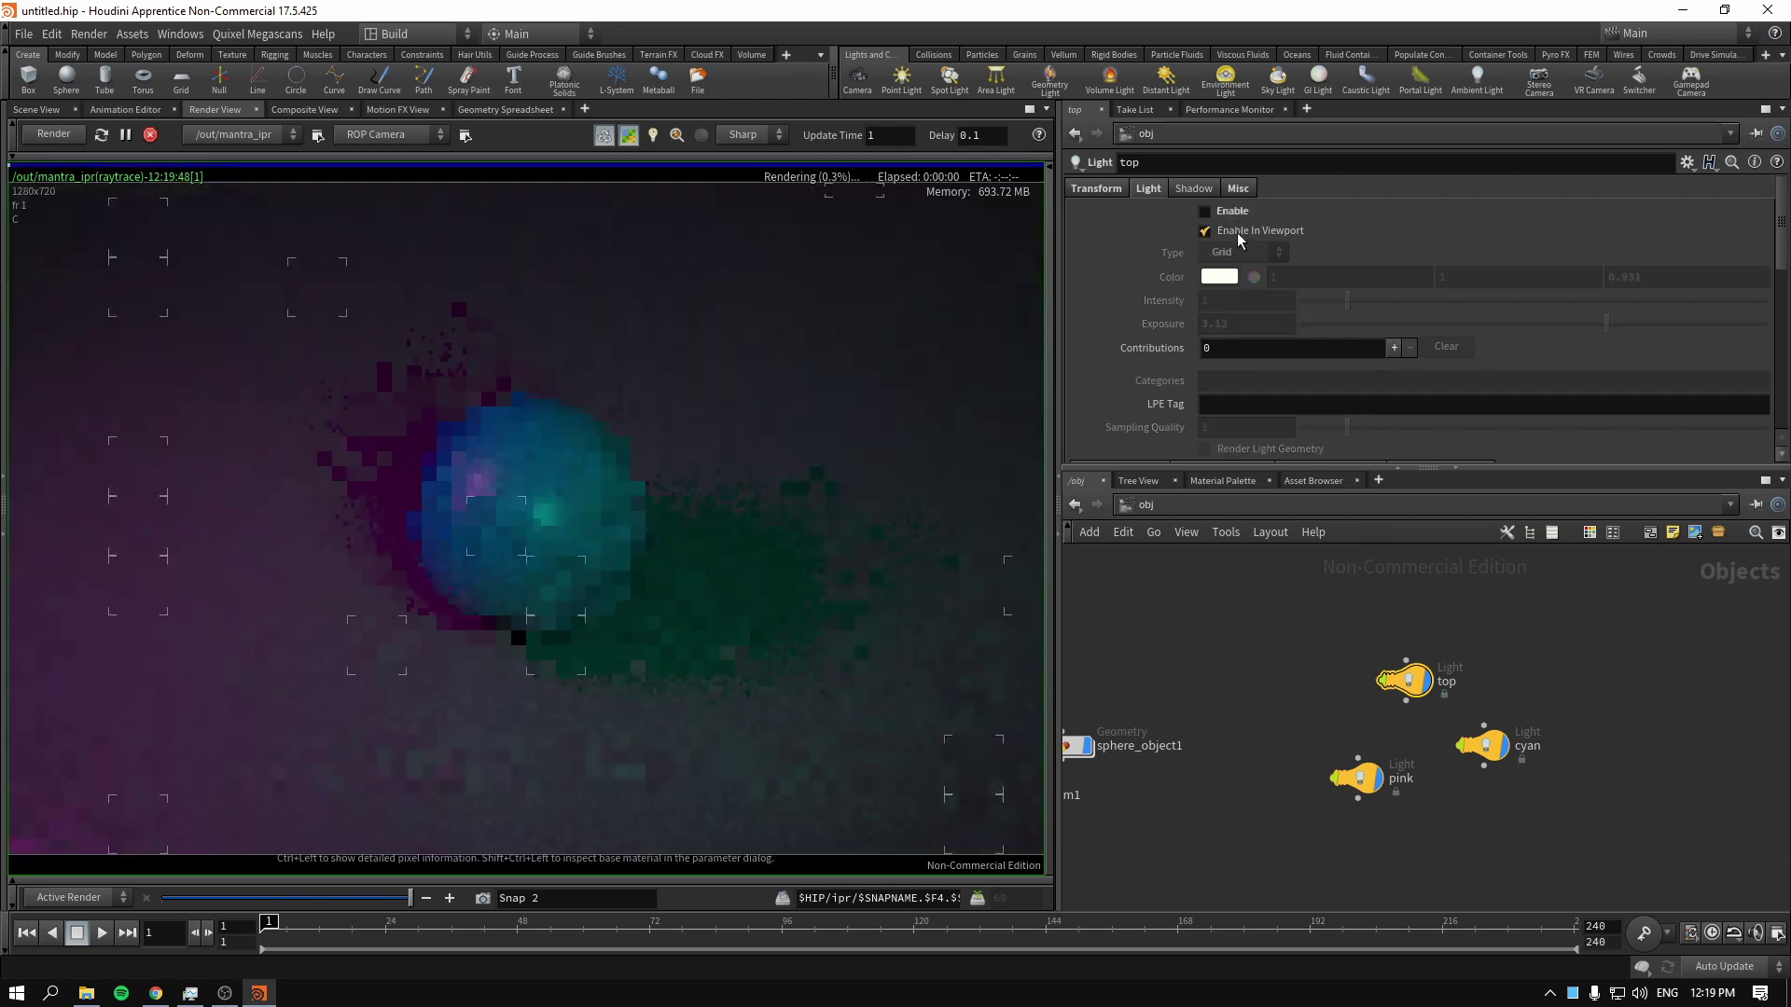
left_click(39, 109)
left_click(1269, 233)
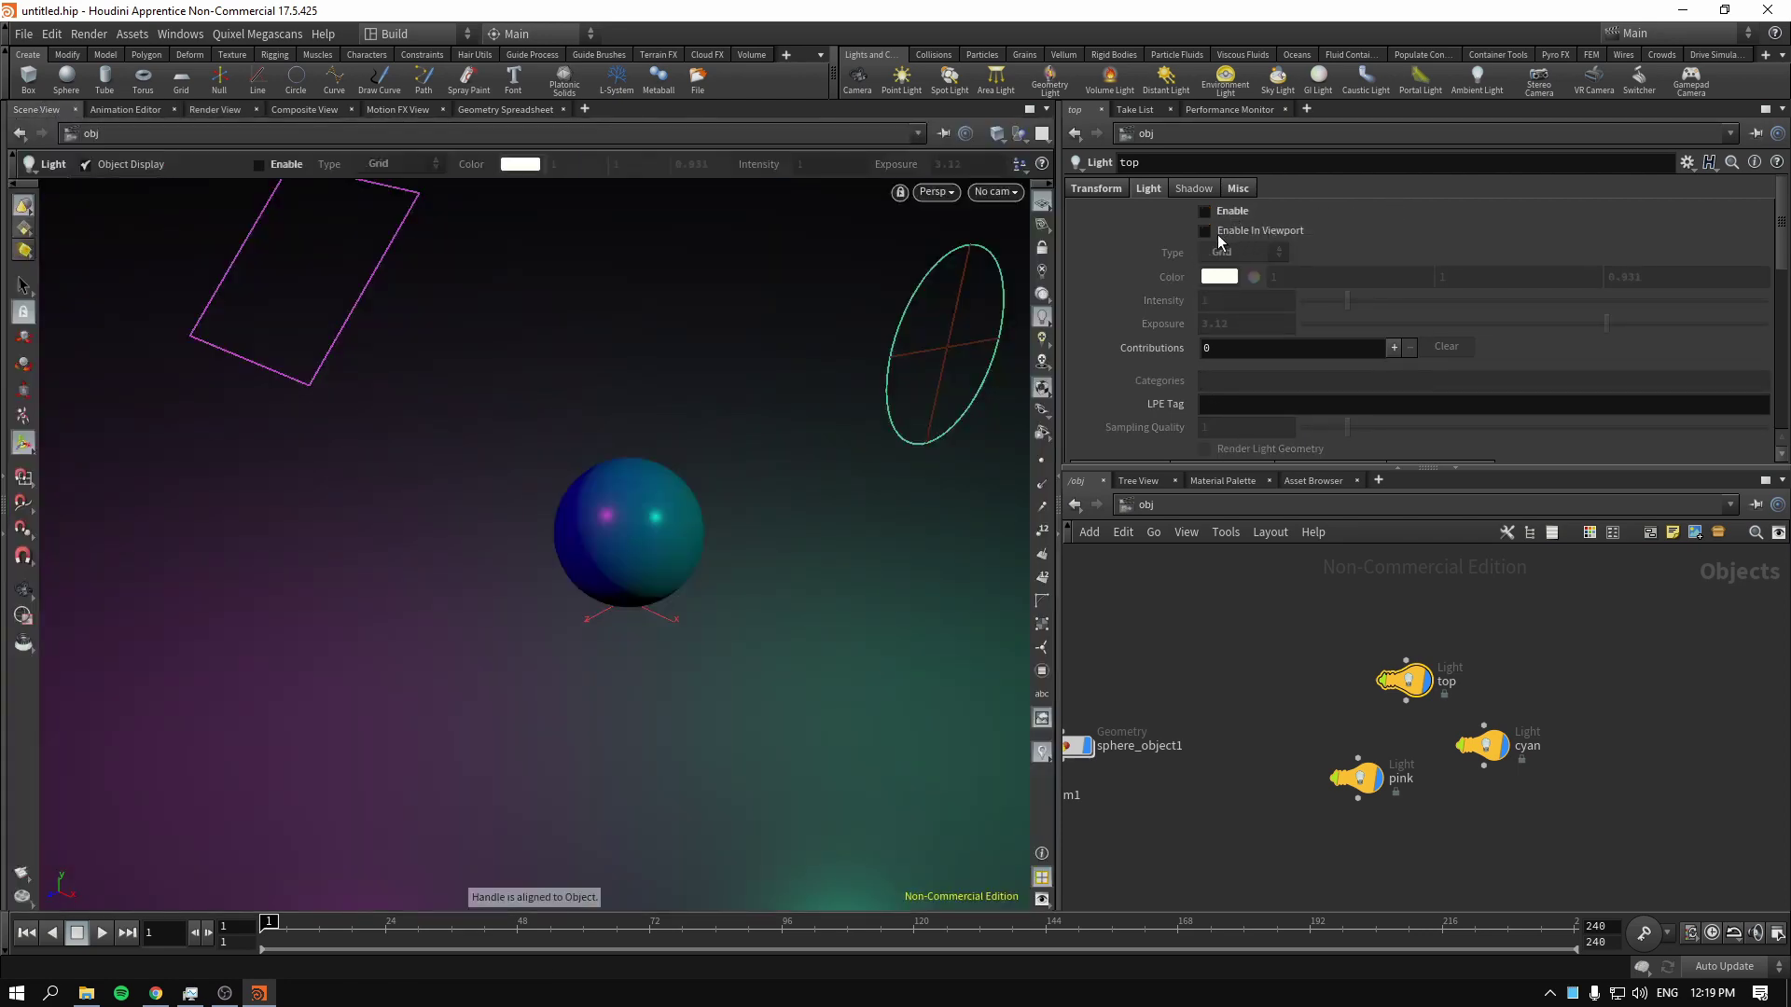
Switch the top light's Enable and Enable In Viewport options on and off again to compare the scene
left_click(1232, 214)
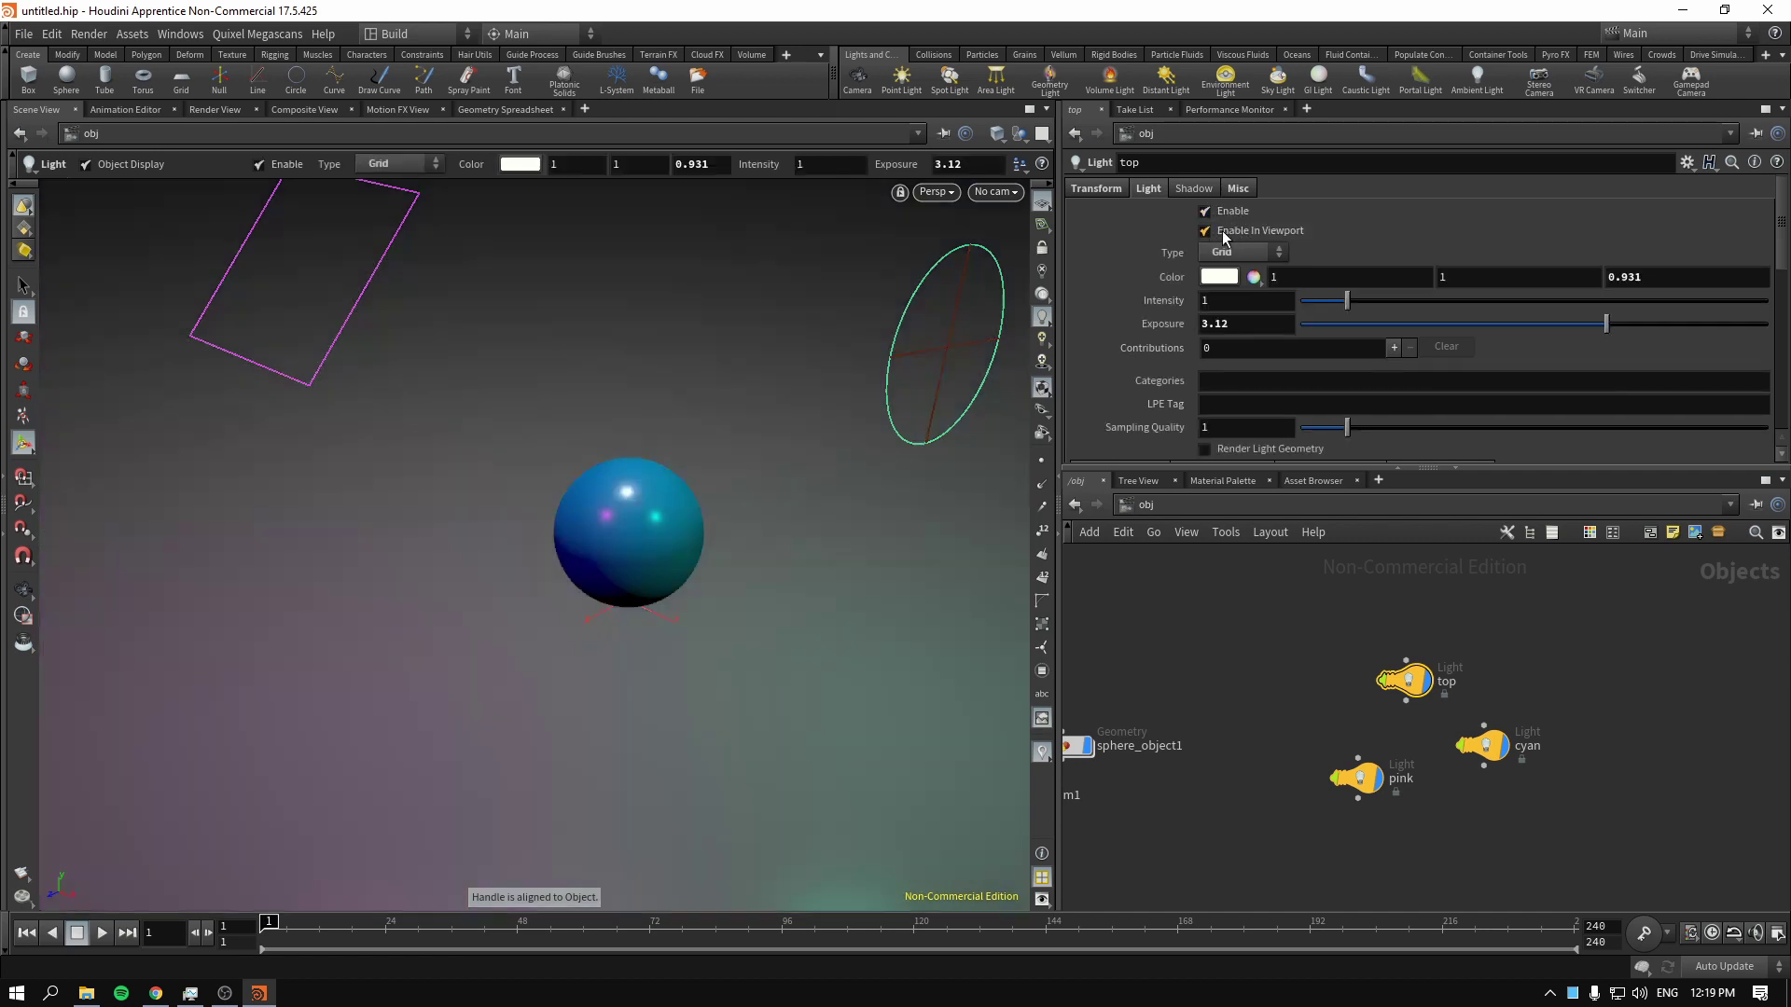
left_click(1231, 230)
left_click(1232, 230)
left_click(1232, 231)
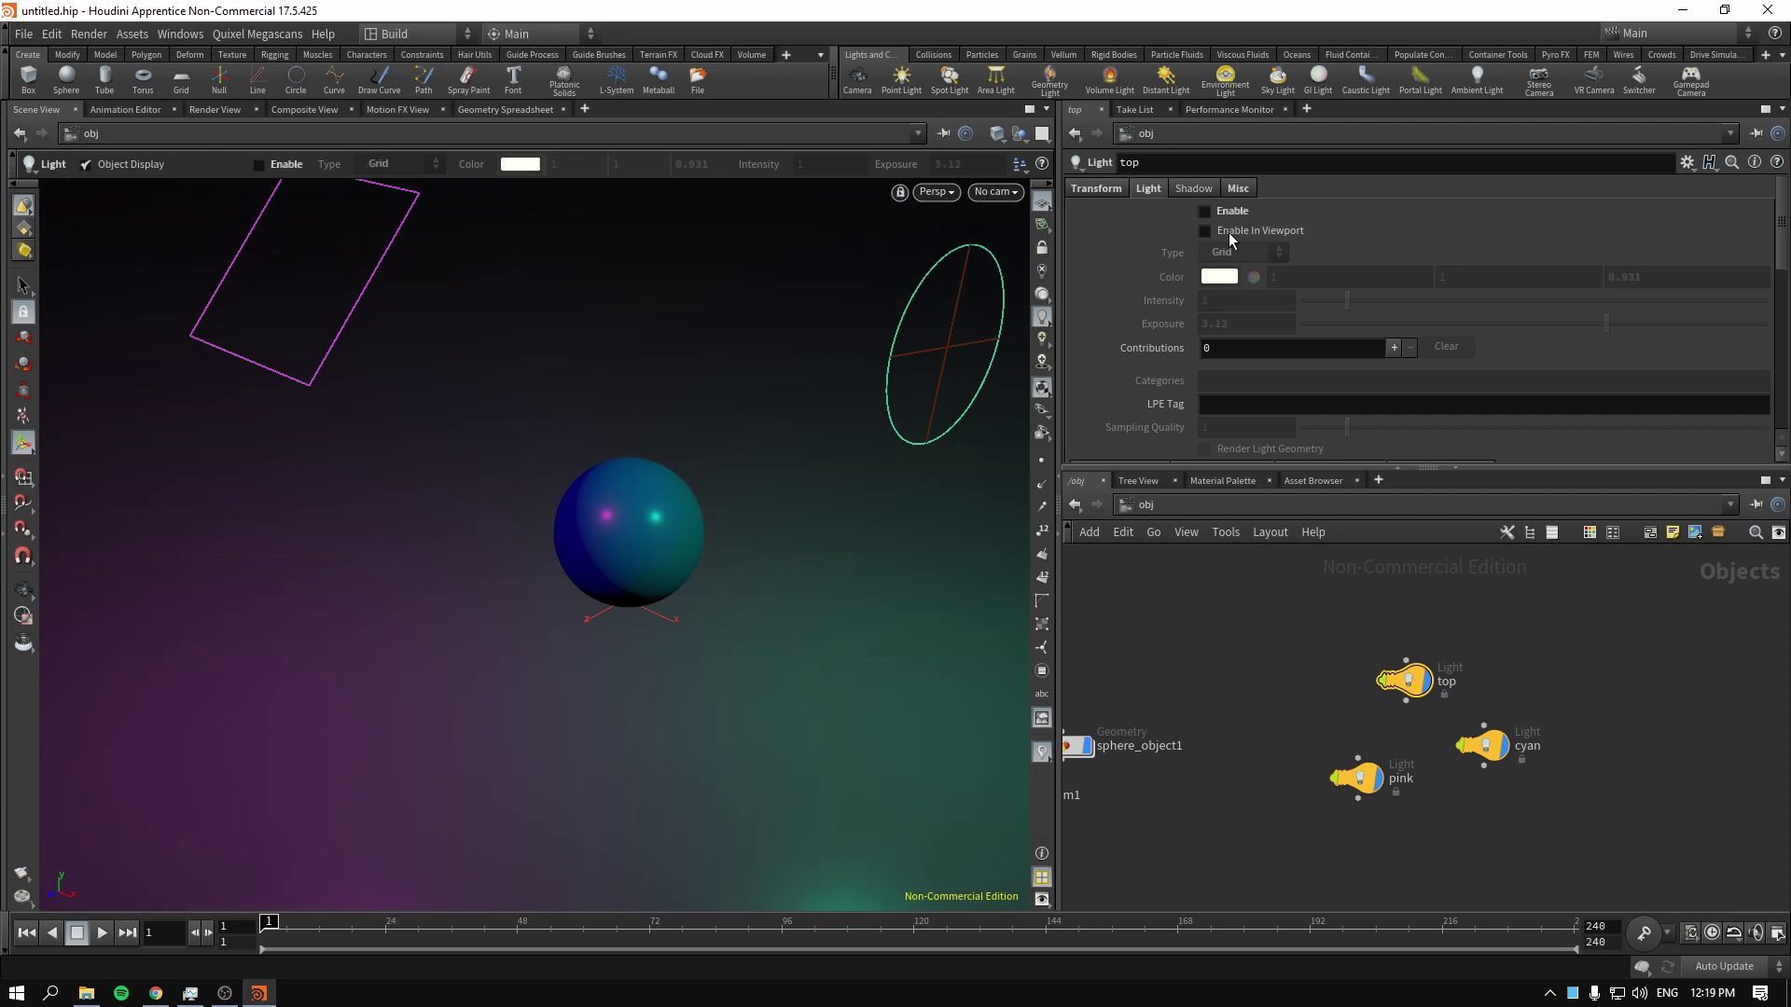
left_click(1231, 230)
Check the render without the top light, stop rendering, and return to the 3D scene
left_click(214, 109)
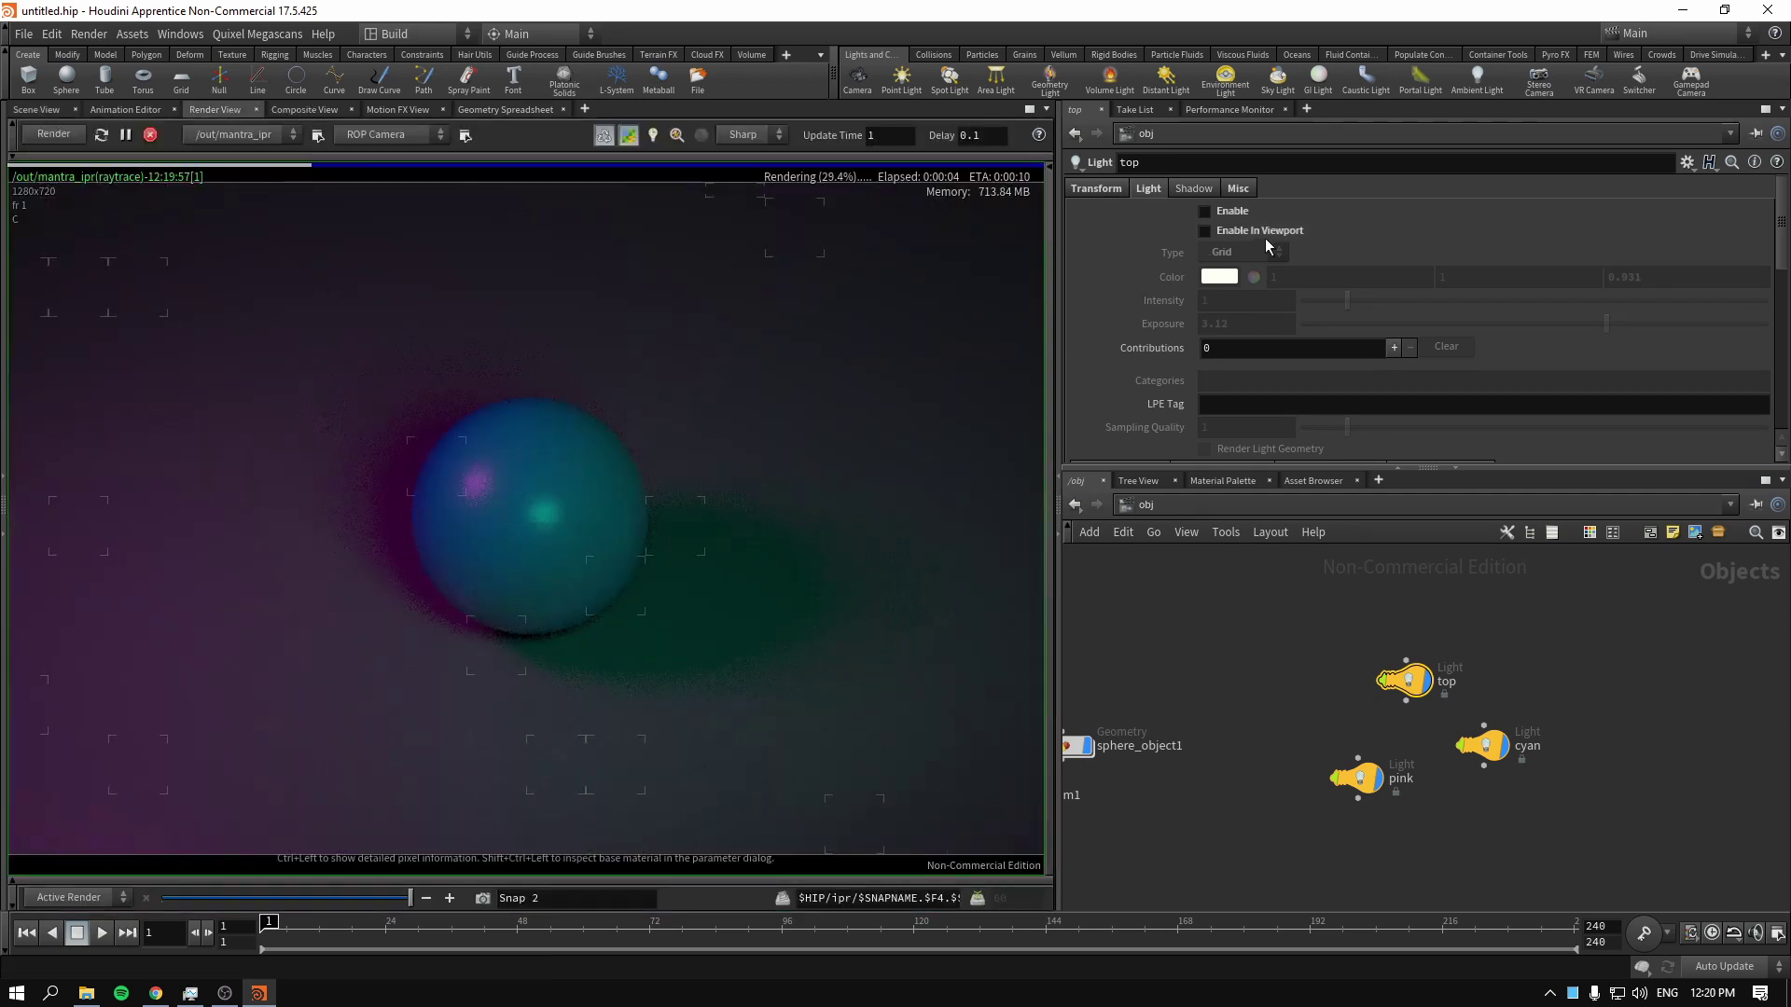
left_click(149, 134)
left_click(54, 110)
Move the grid, sphere and camera nodes together, farther away from the light nodes in the network
key("h")
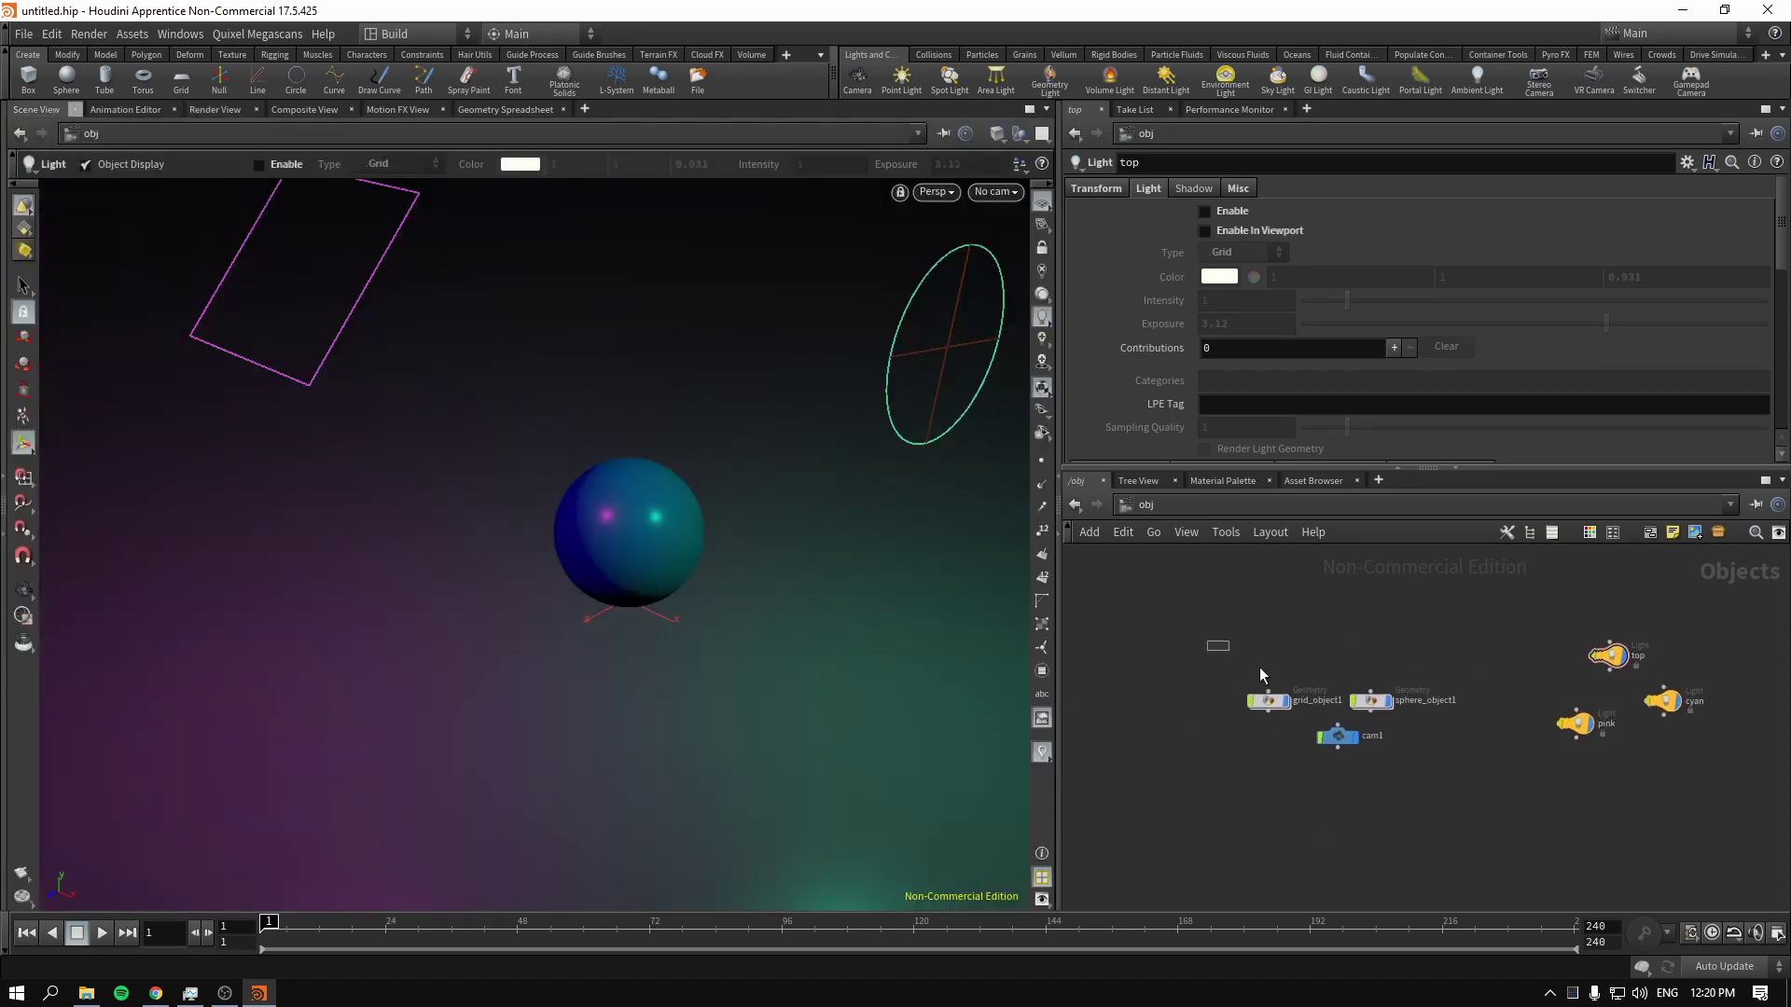
left_click_drag(1259, 674, 1381, 751)
left_click(1339, 748)
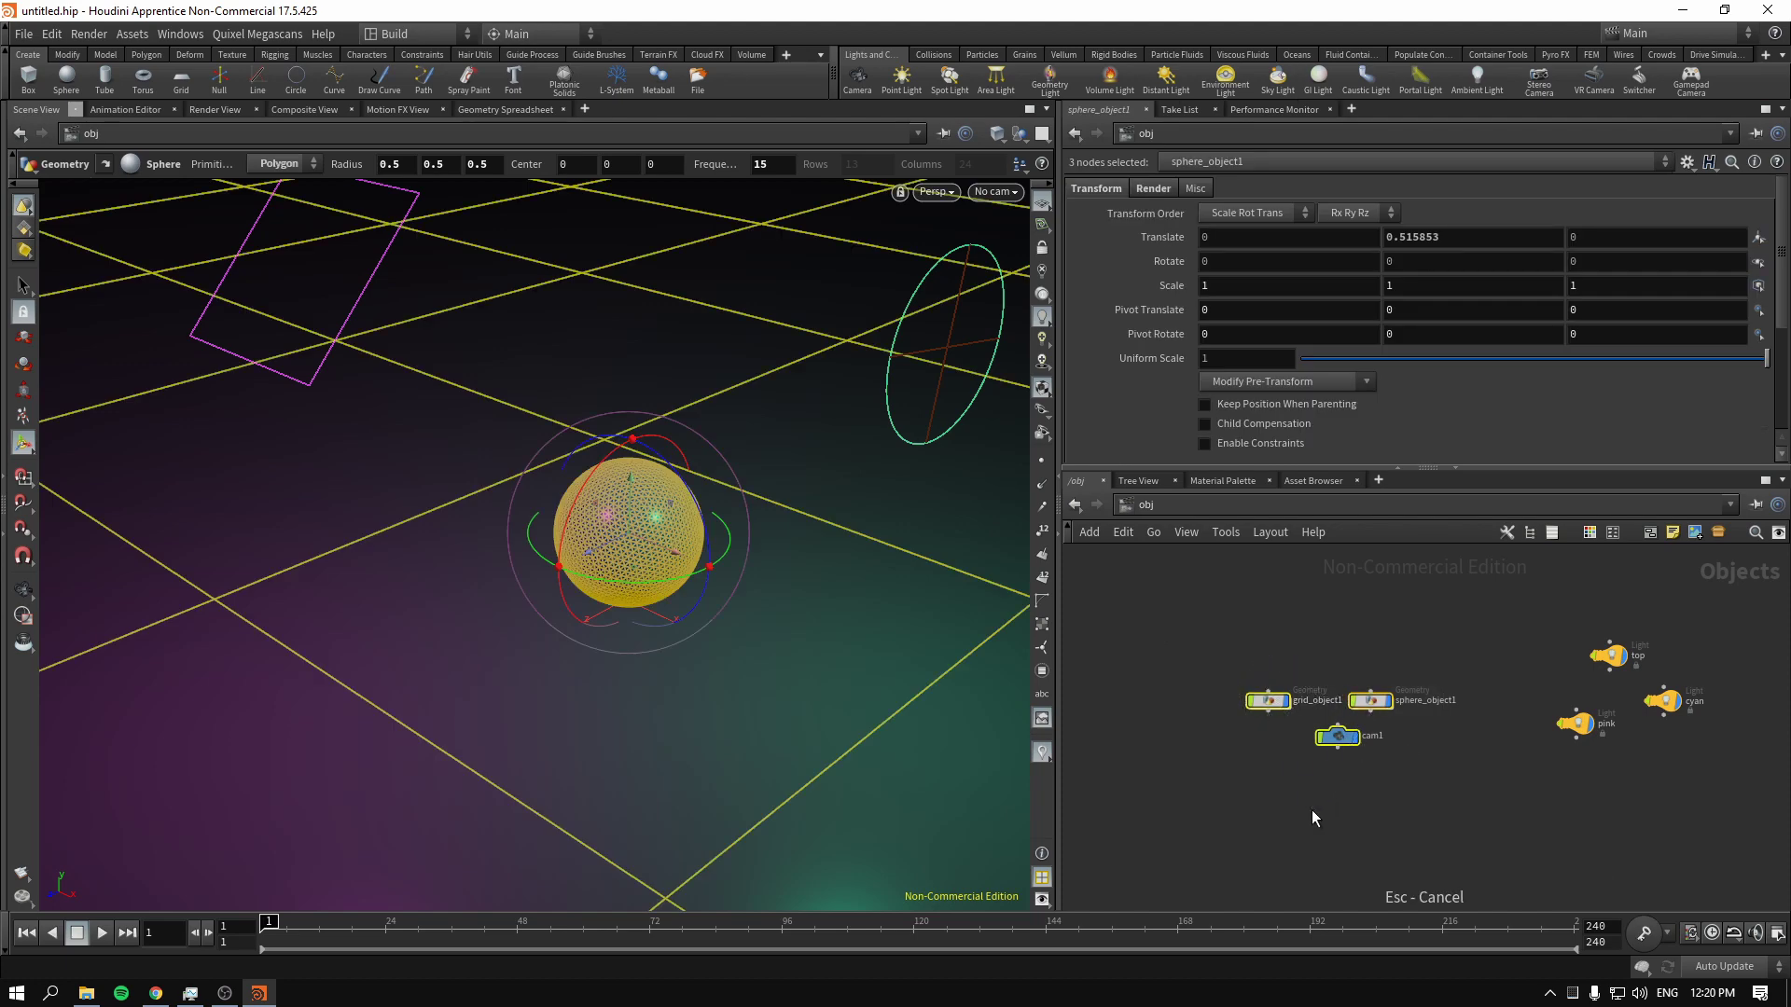
left_click_drag(1247, 671, 1487, 780)
key("l")
left_click(1332, 669)
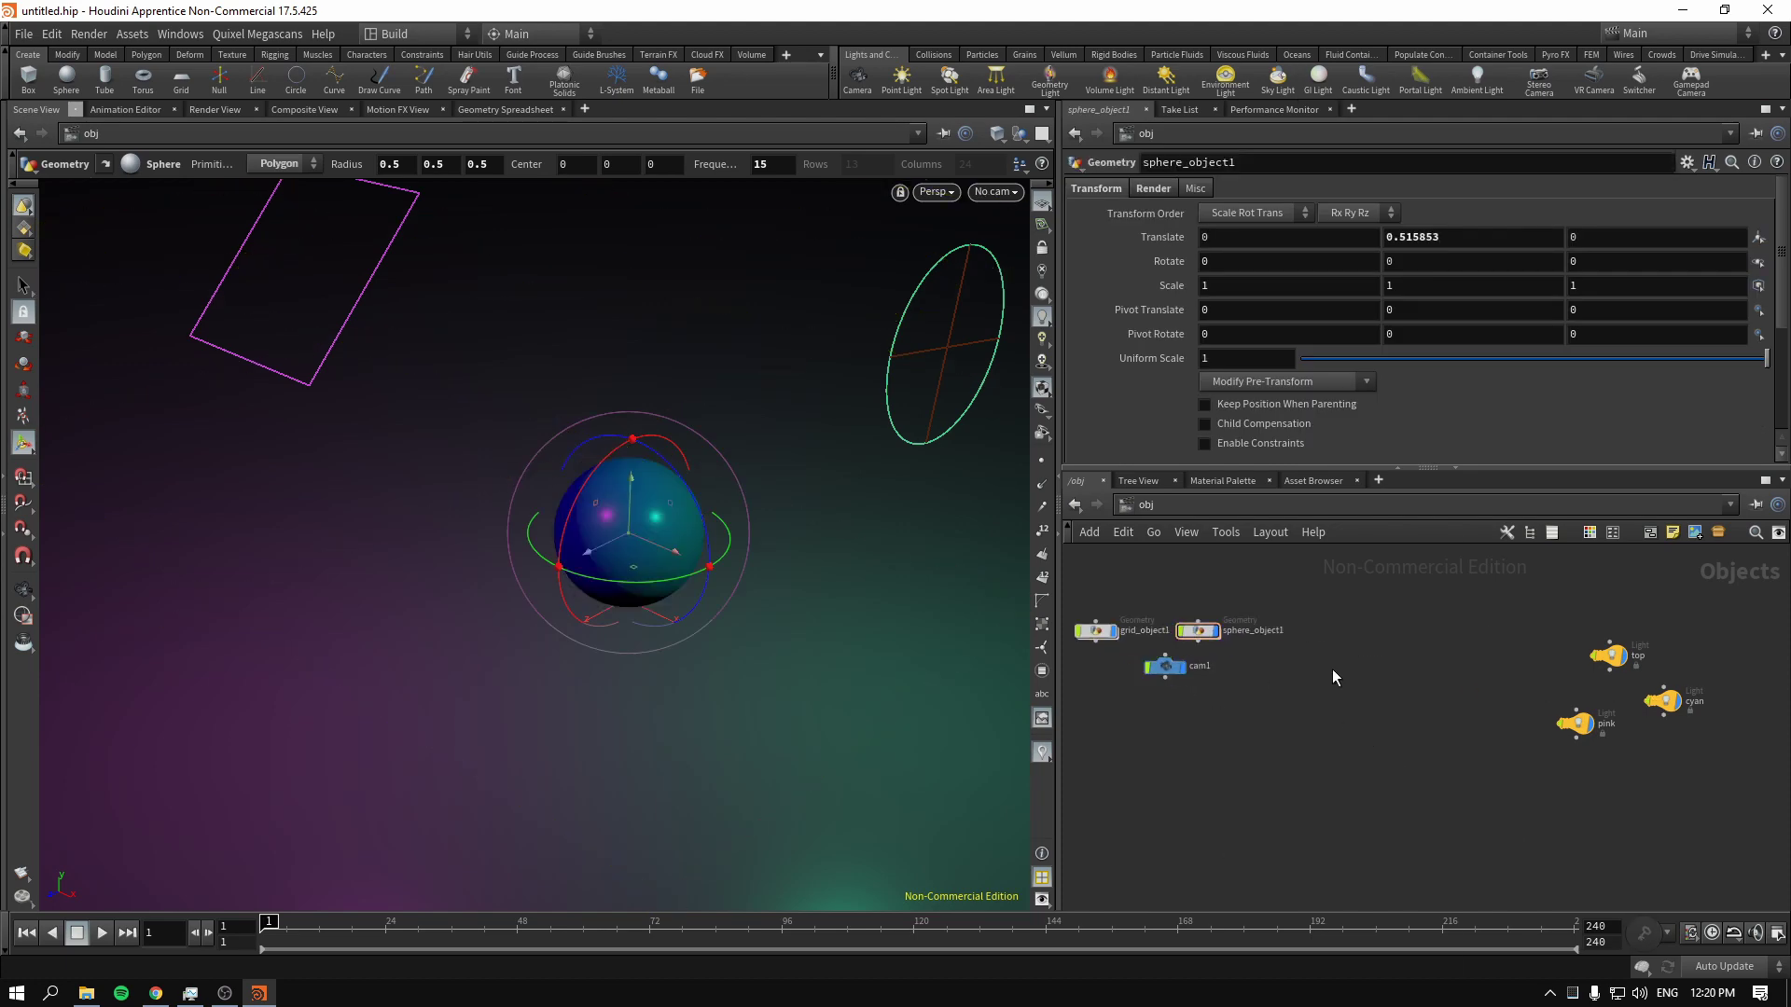
Add a Geometry object in the free space between the camera and the light nodes
key("Tab")
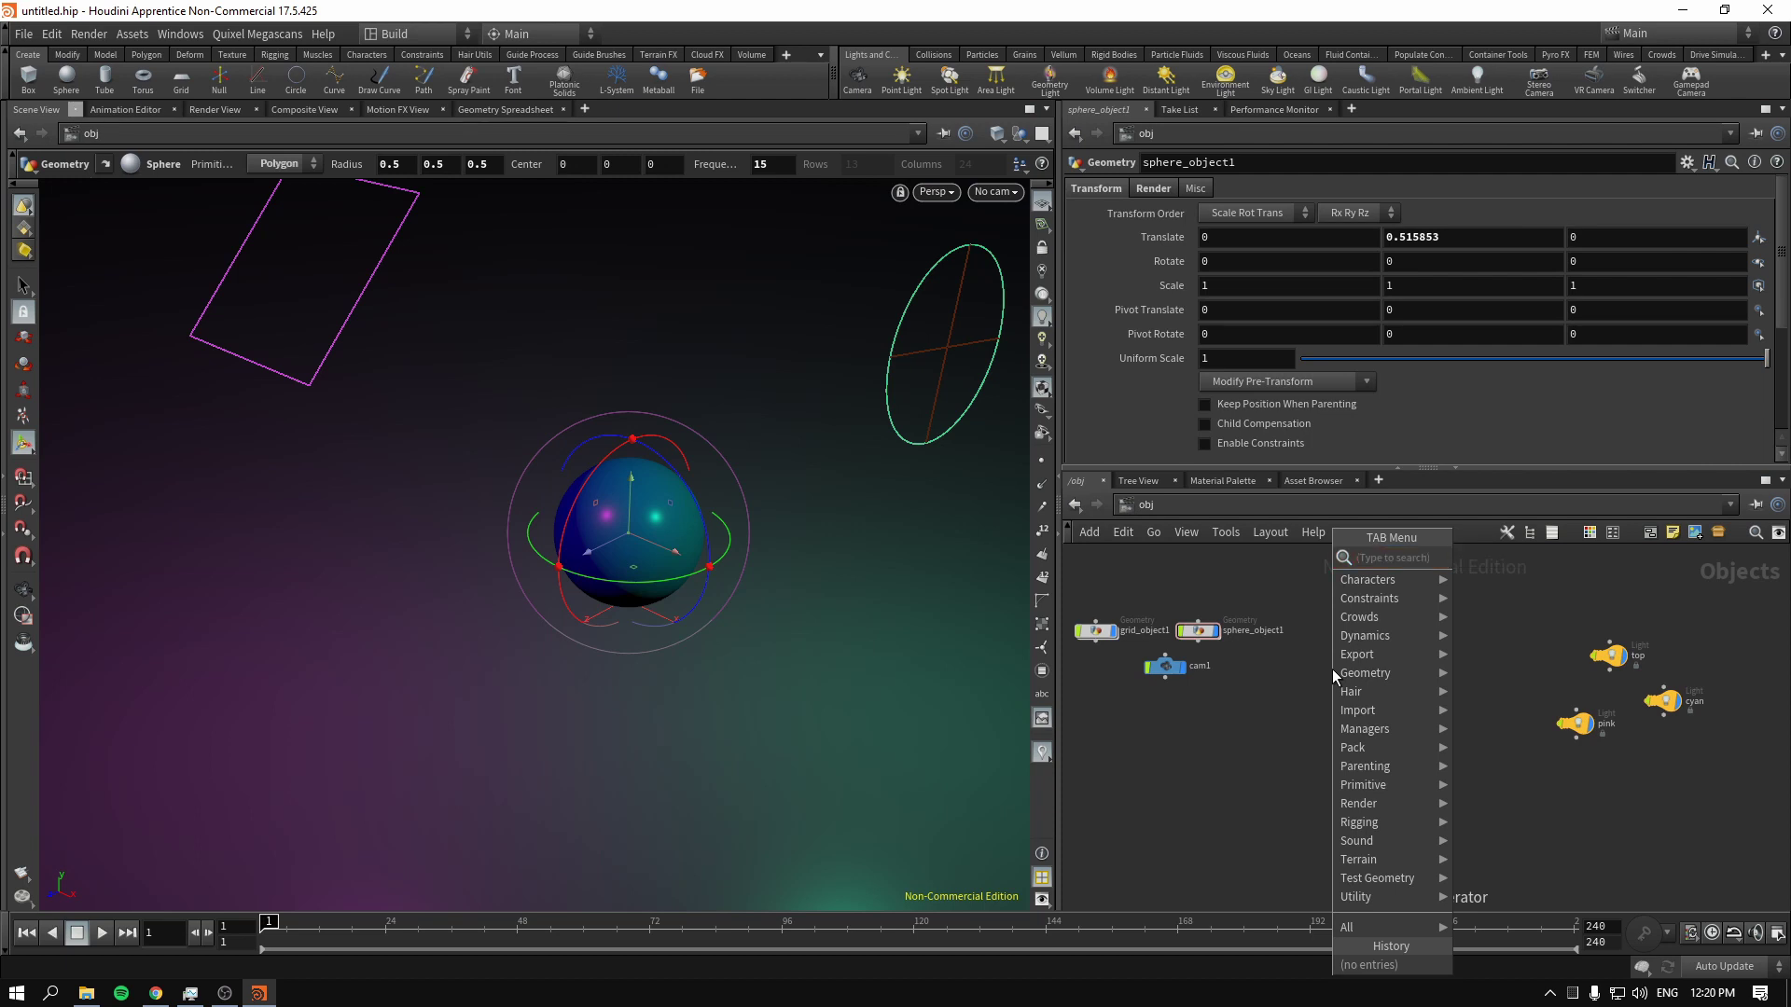
key("Escape")
key("Tab")
type("g")
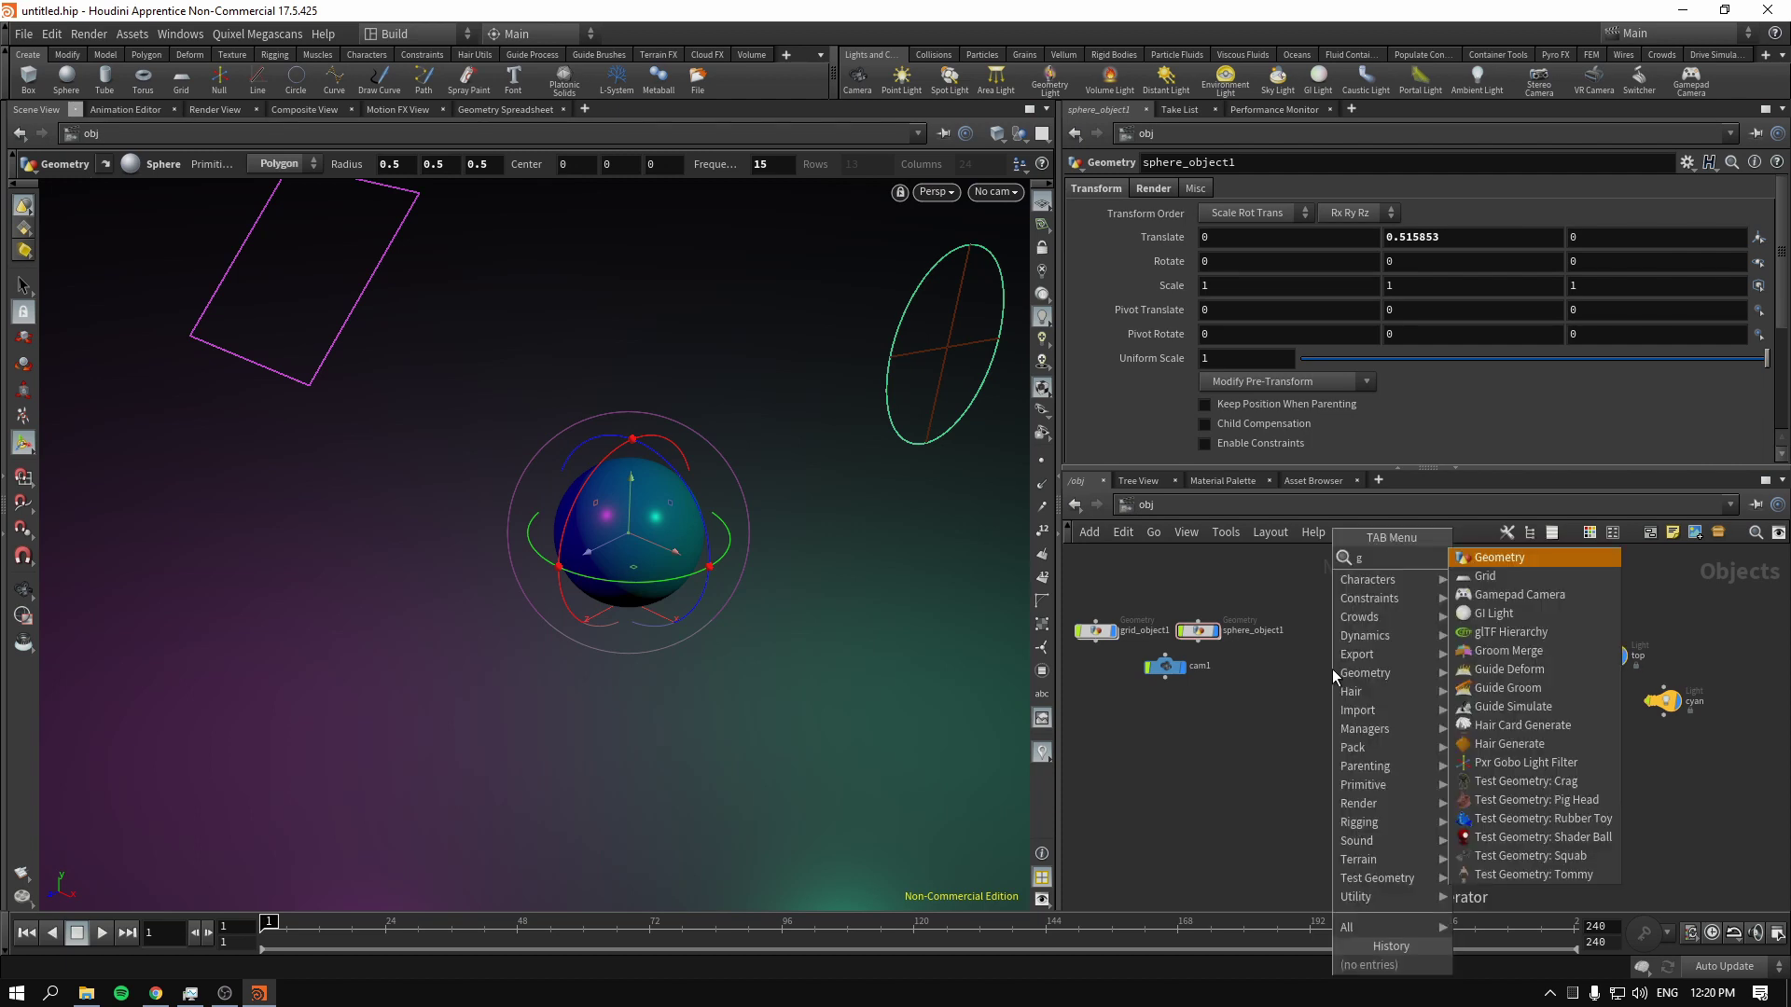
type("eo")
key("Return")
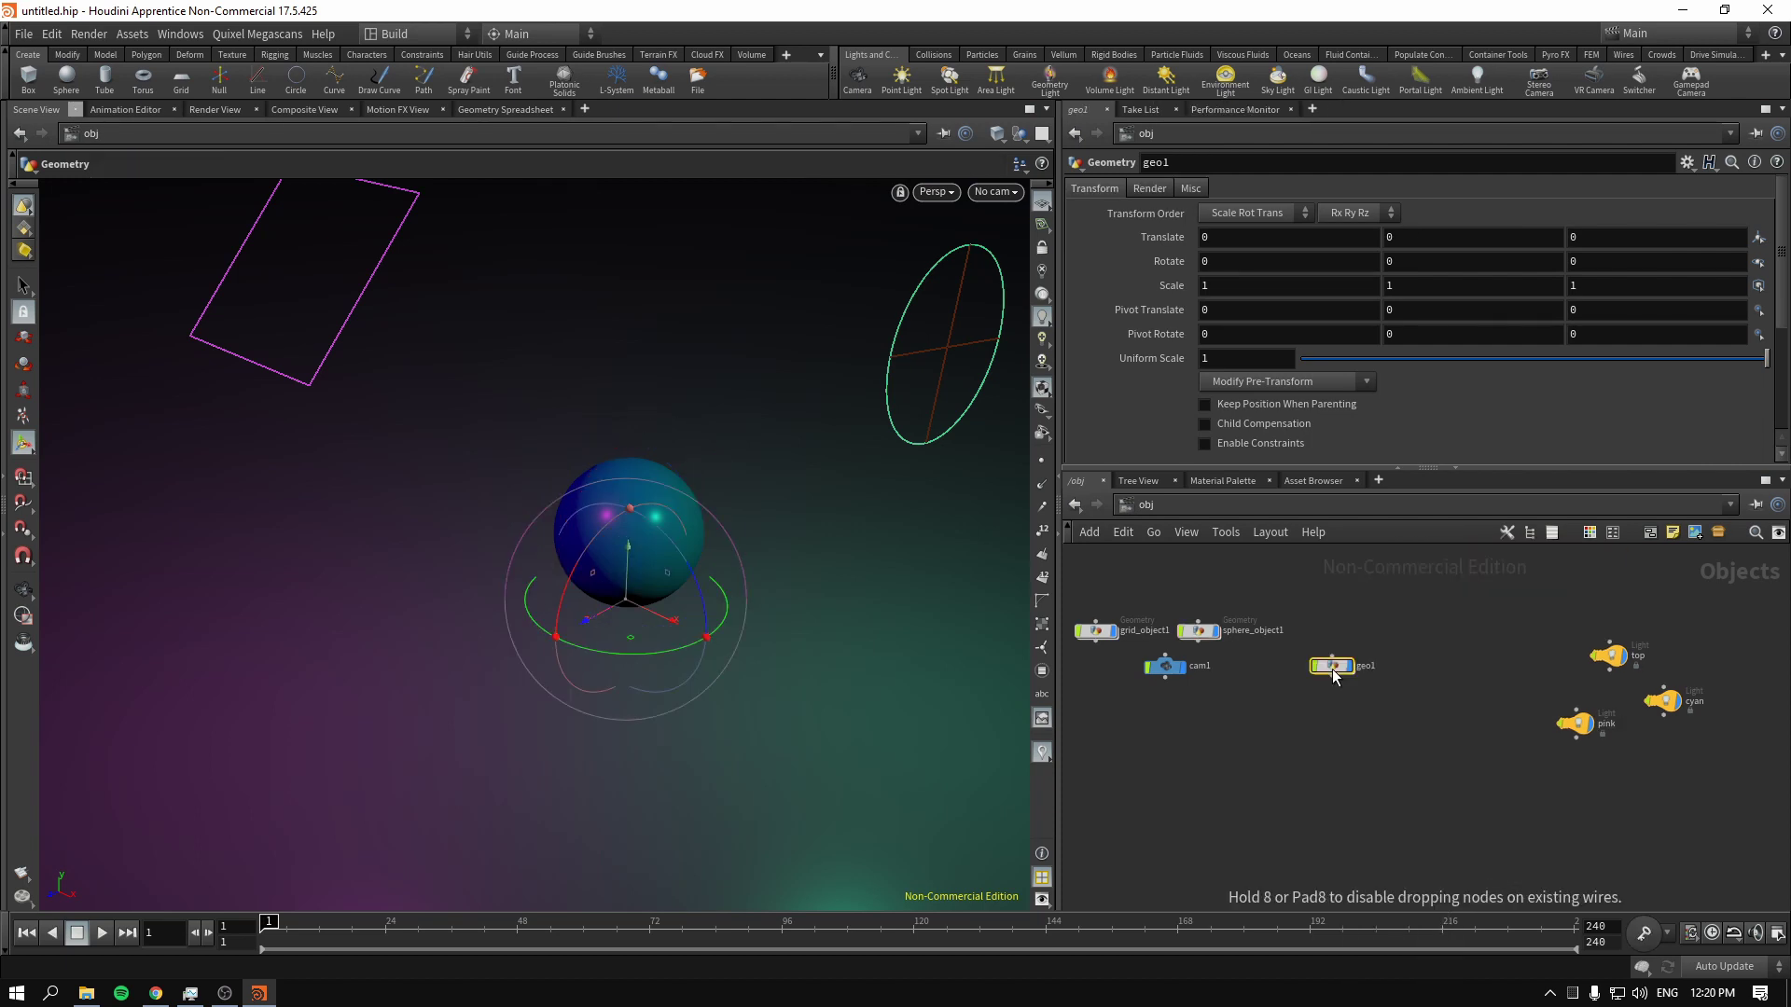
Create a Circle inside the new Geometry object and set its Orientation to ZX Plane
double_click(1332, 669)
key("Tab")
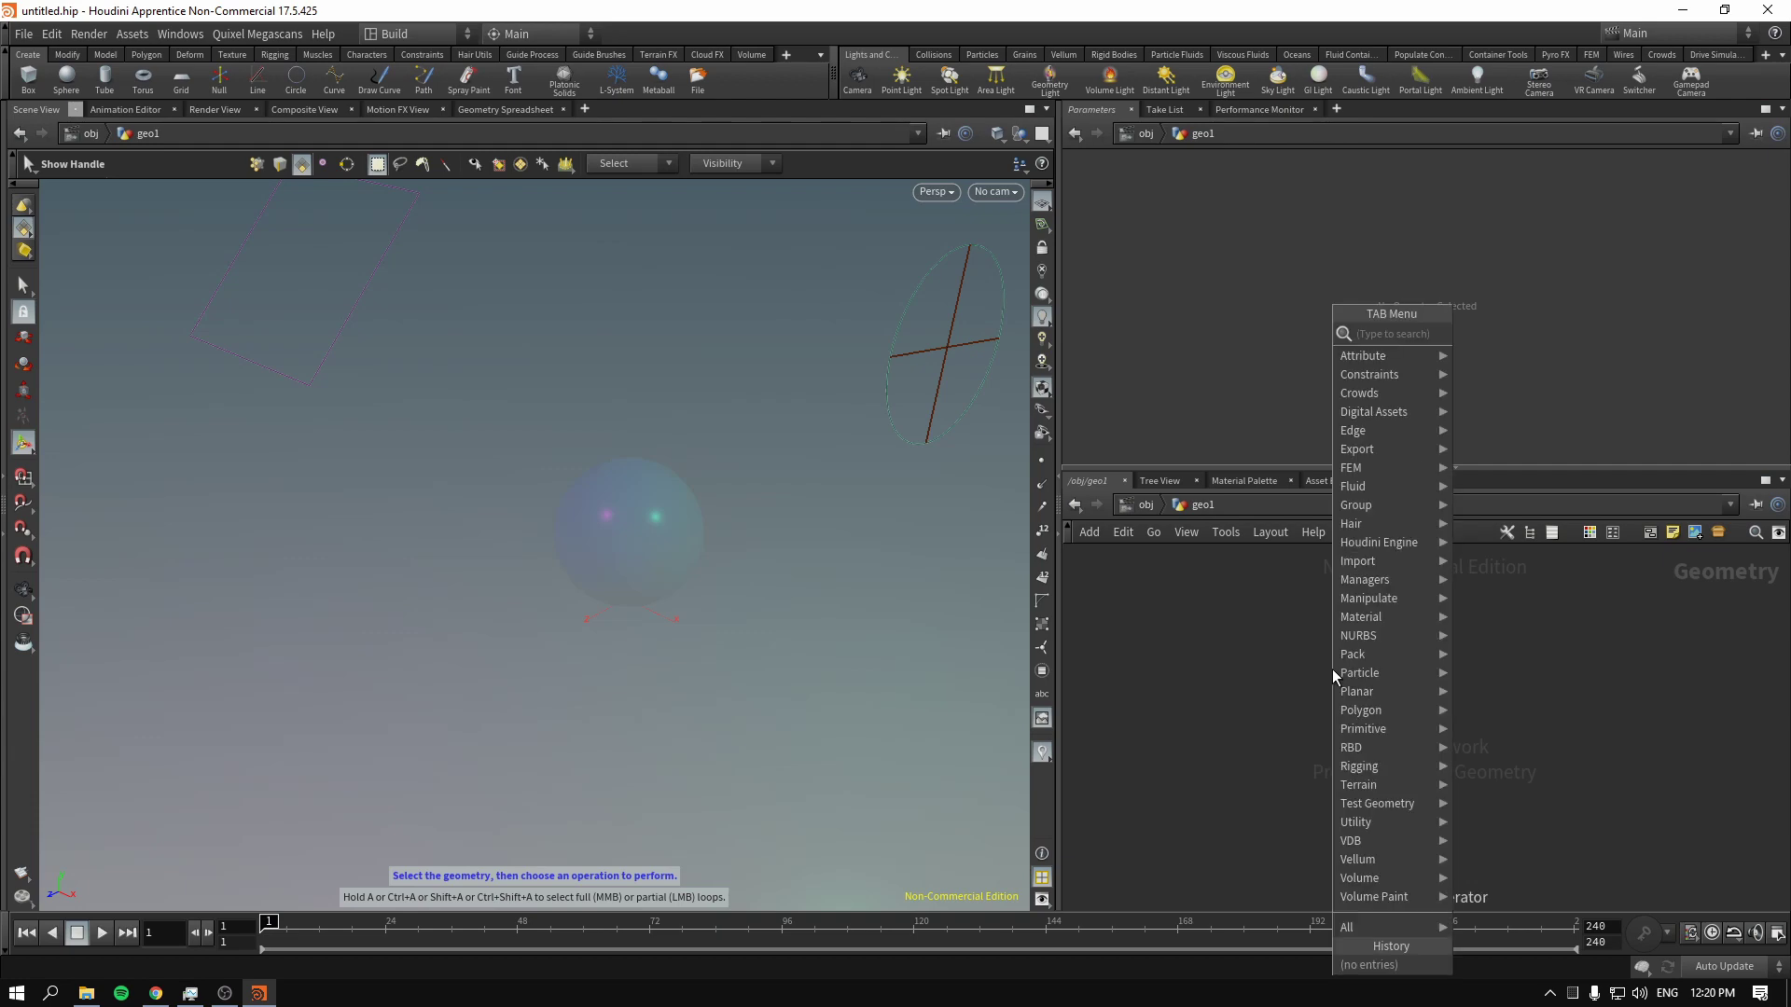
type("circle")
key("Return")
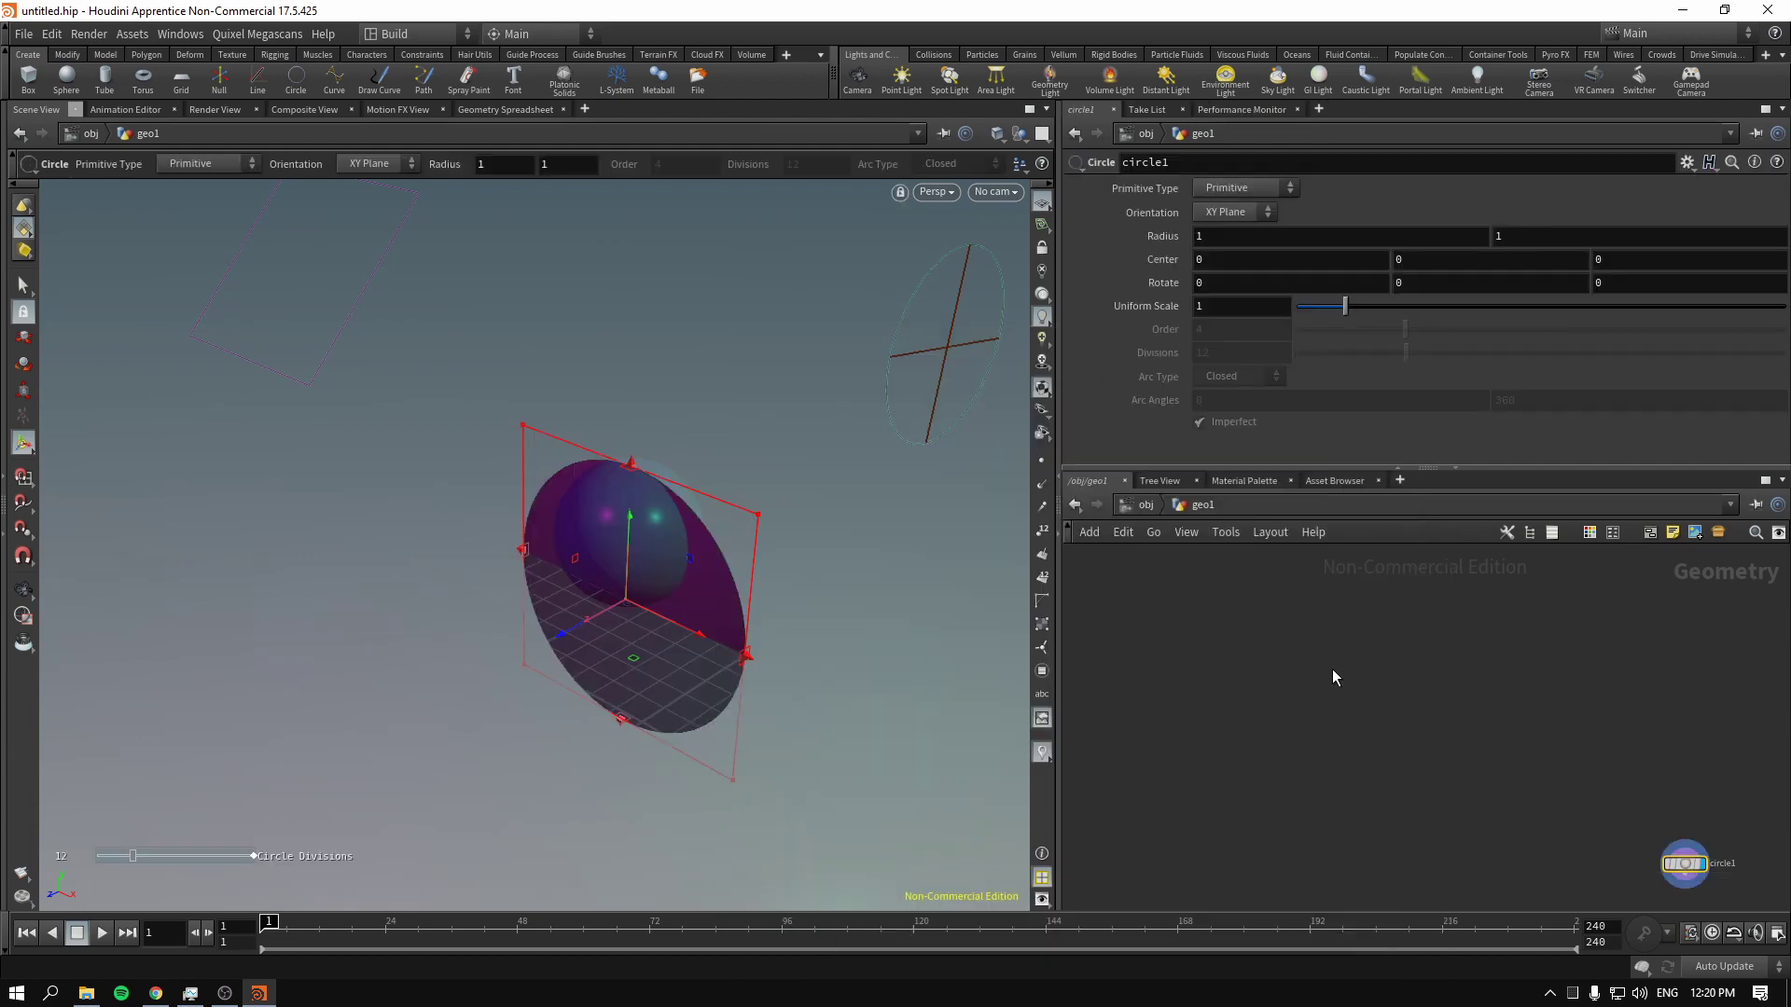
left_click(1234, 211)
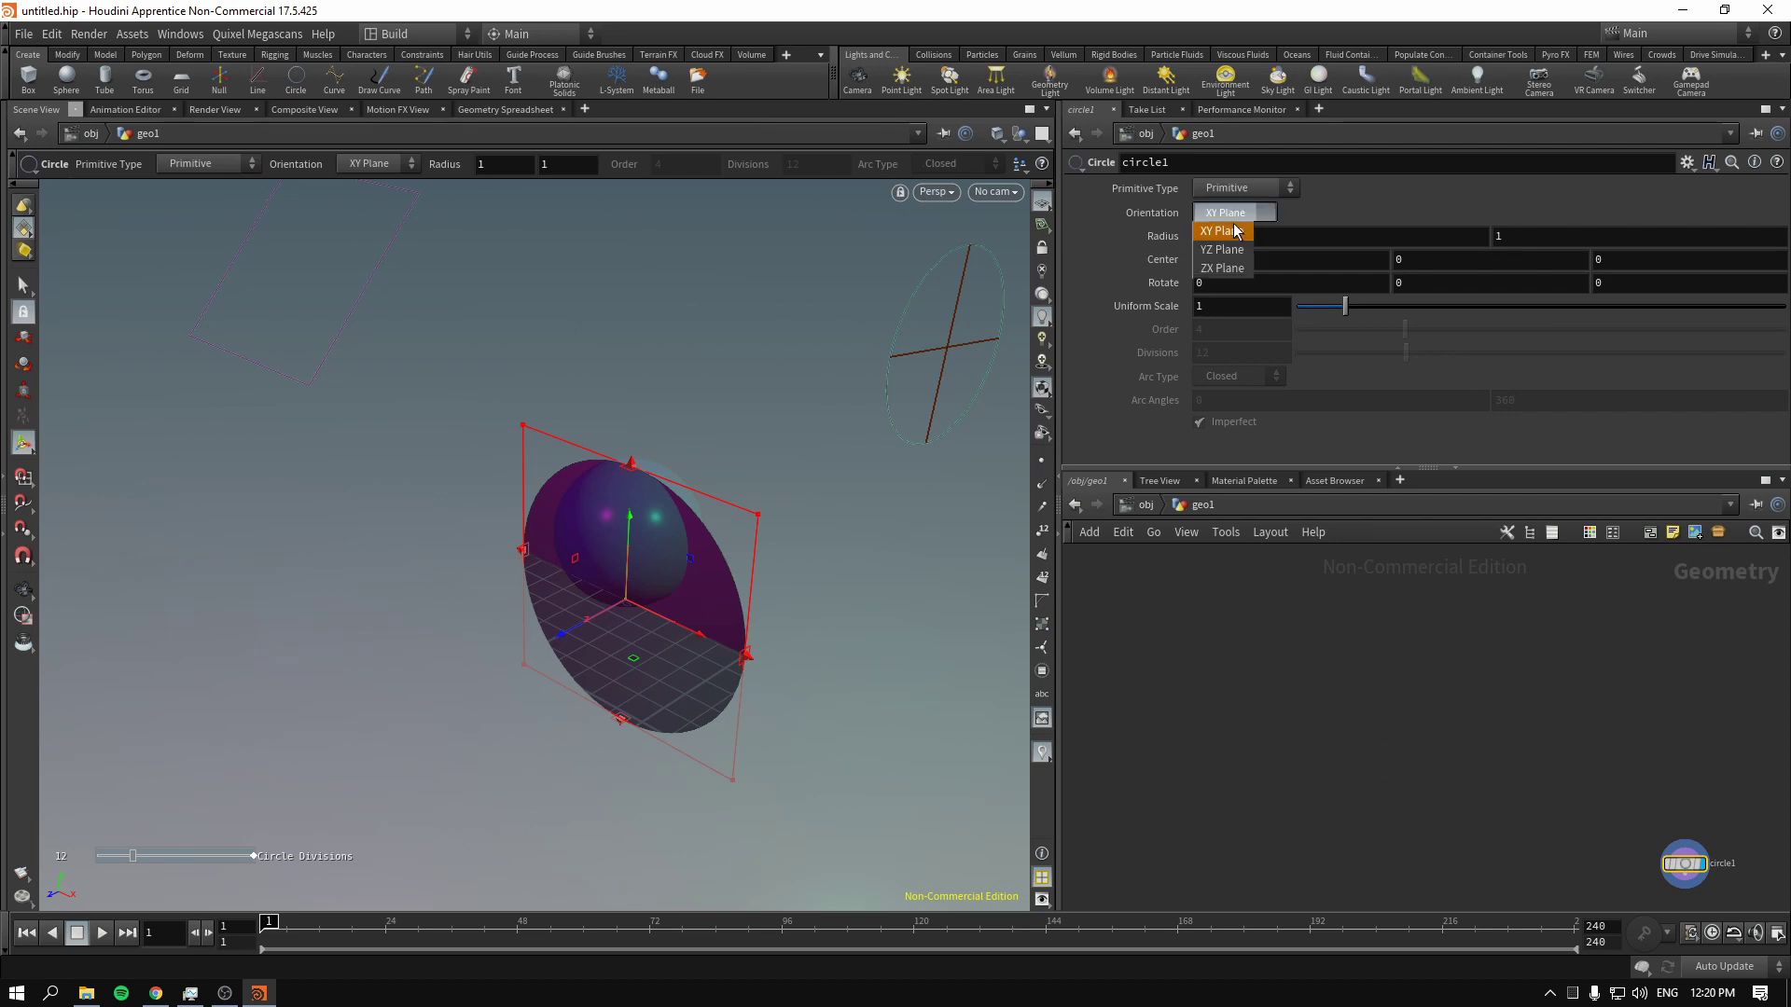
left_click(1225, 276)
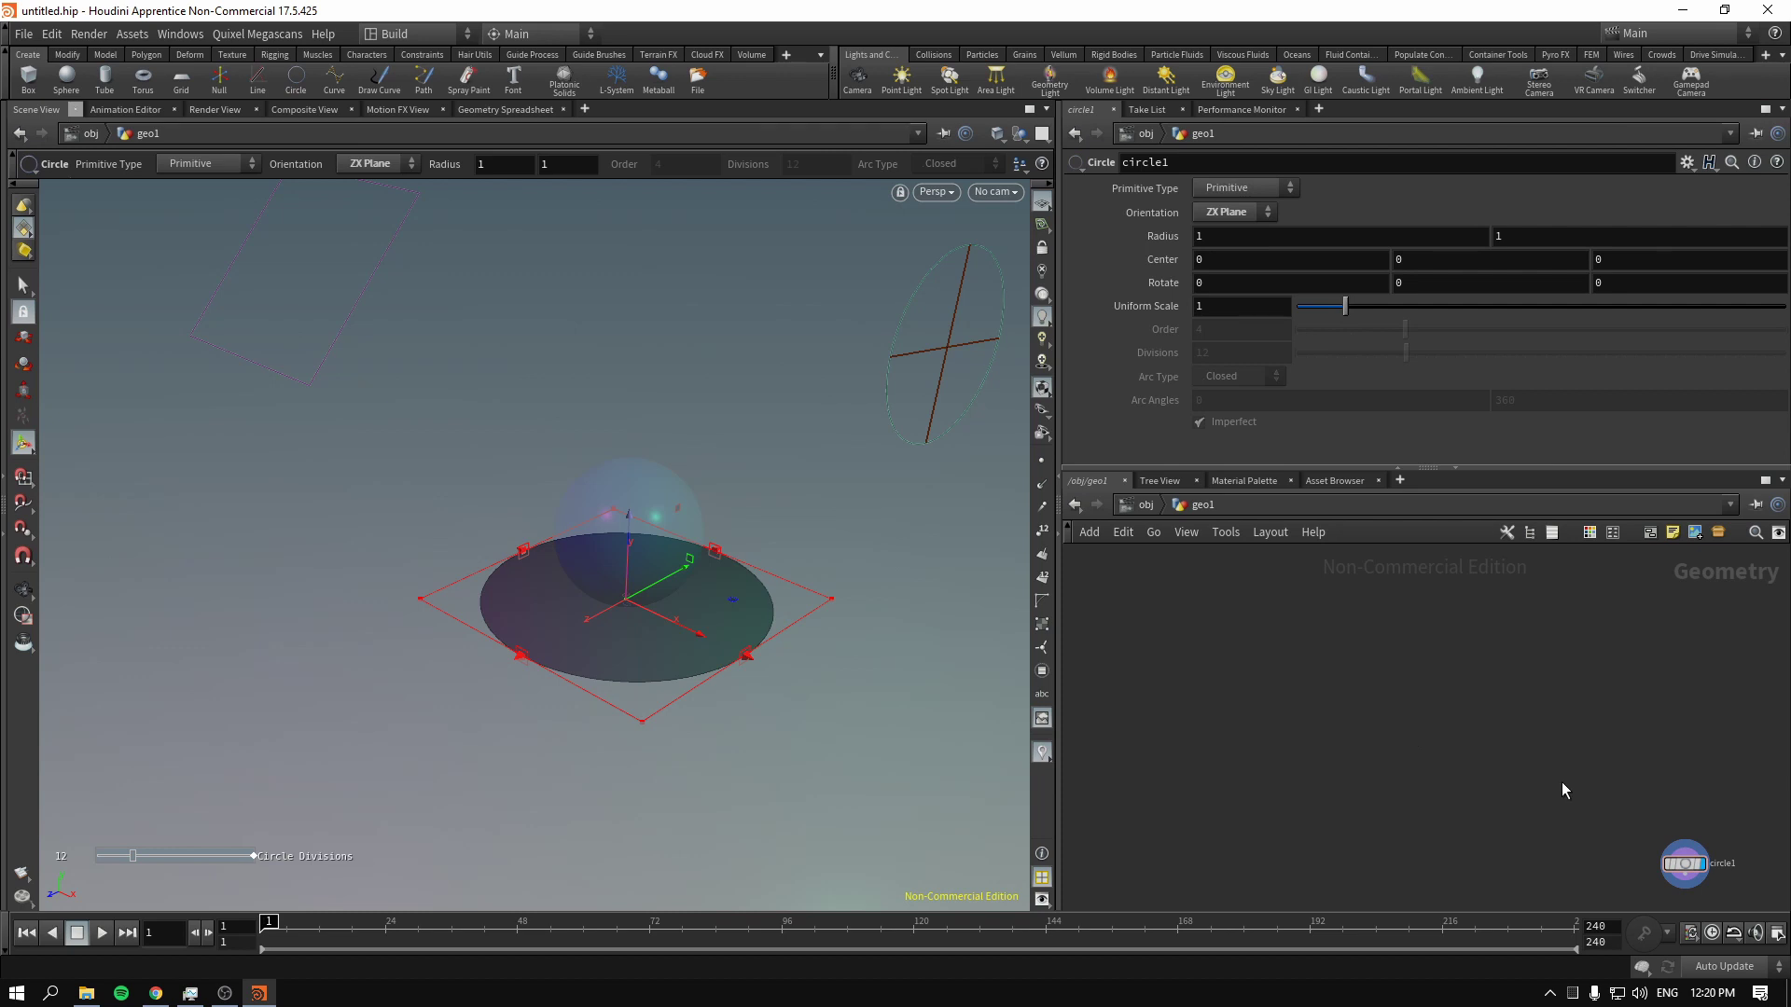
Raise the circle above the sphere by setting its Center Y value to 2
key("h")
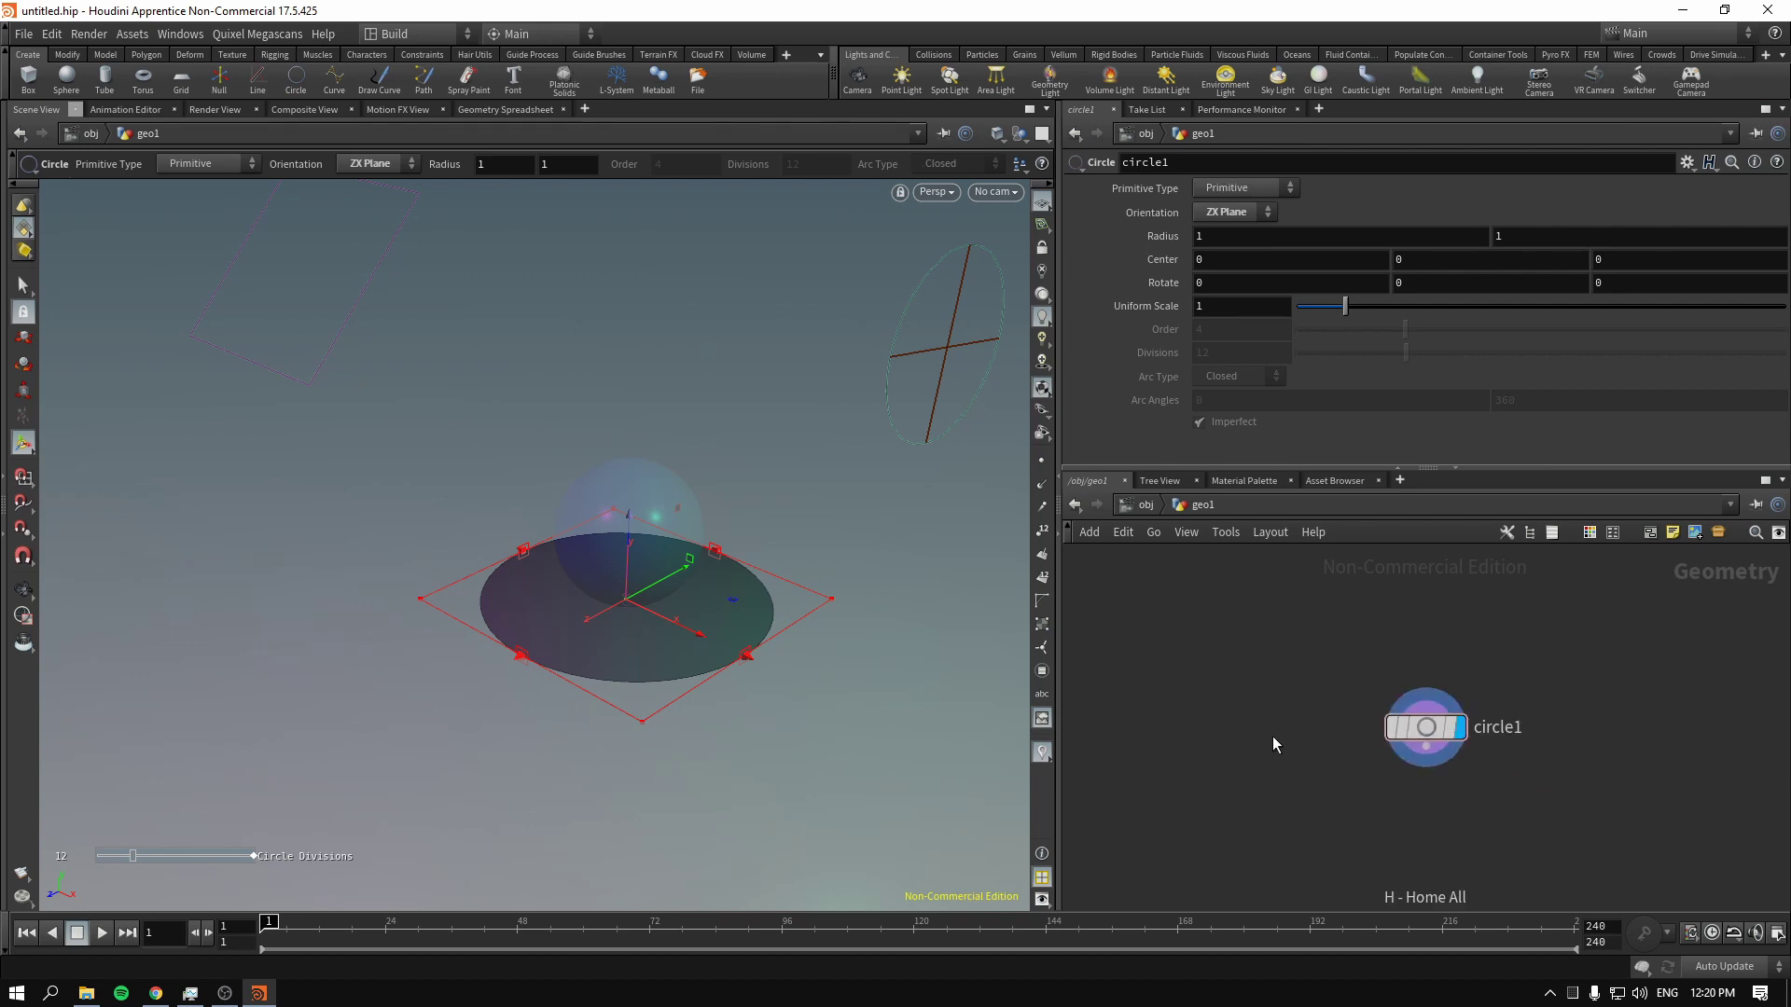
middle_click_drag(1464, 847, 1464, 721)
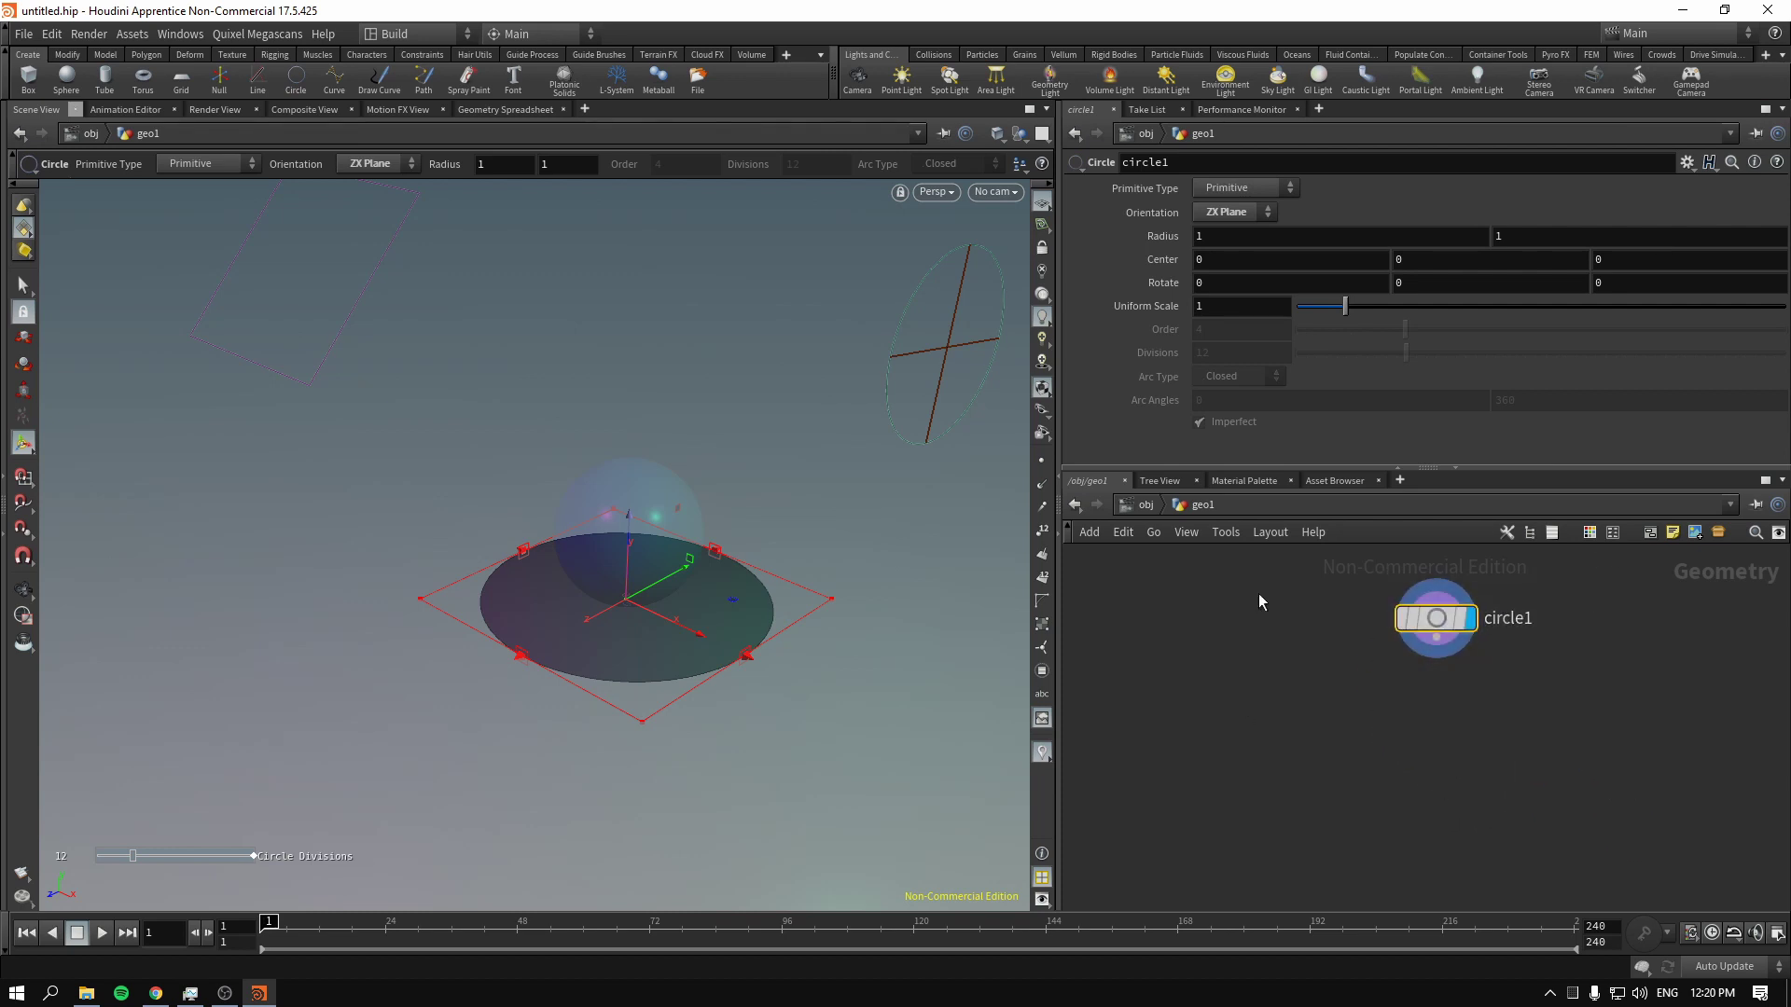
left_click_drag(1309, 744, 1548, 627)
middle_click_drag(1263, 687, 1293, 687)
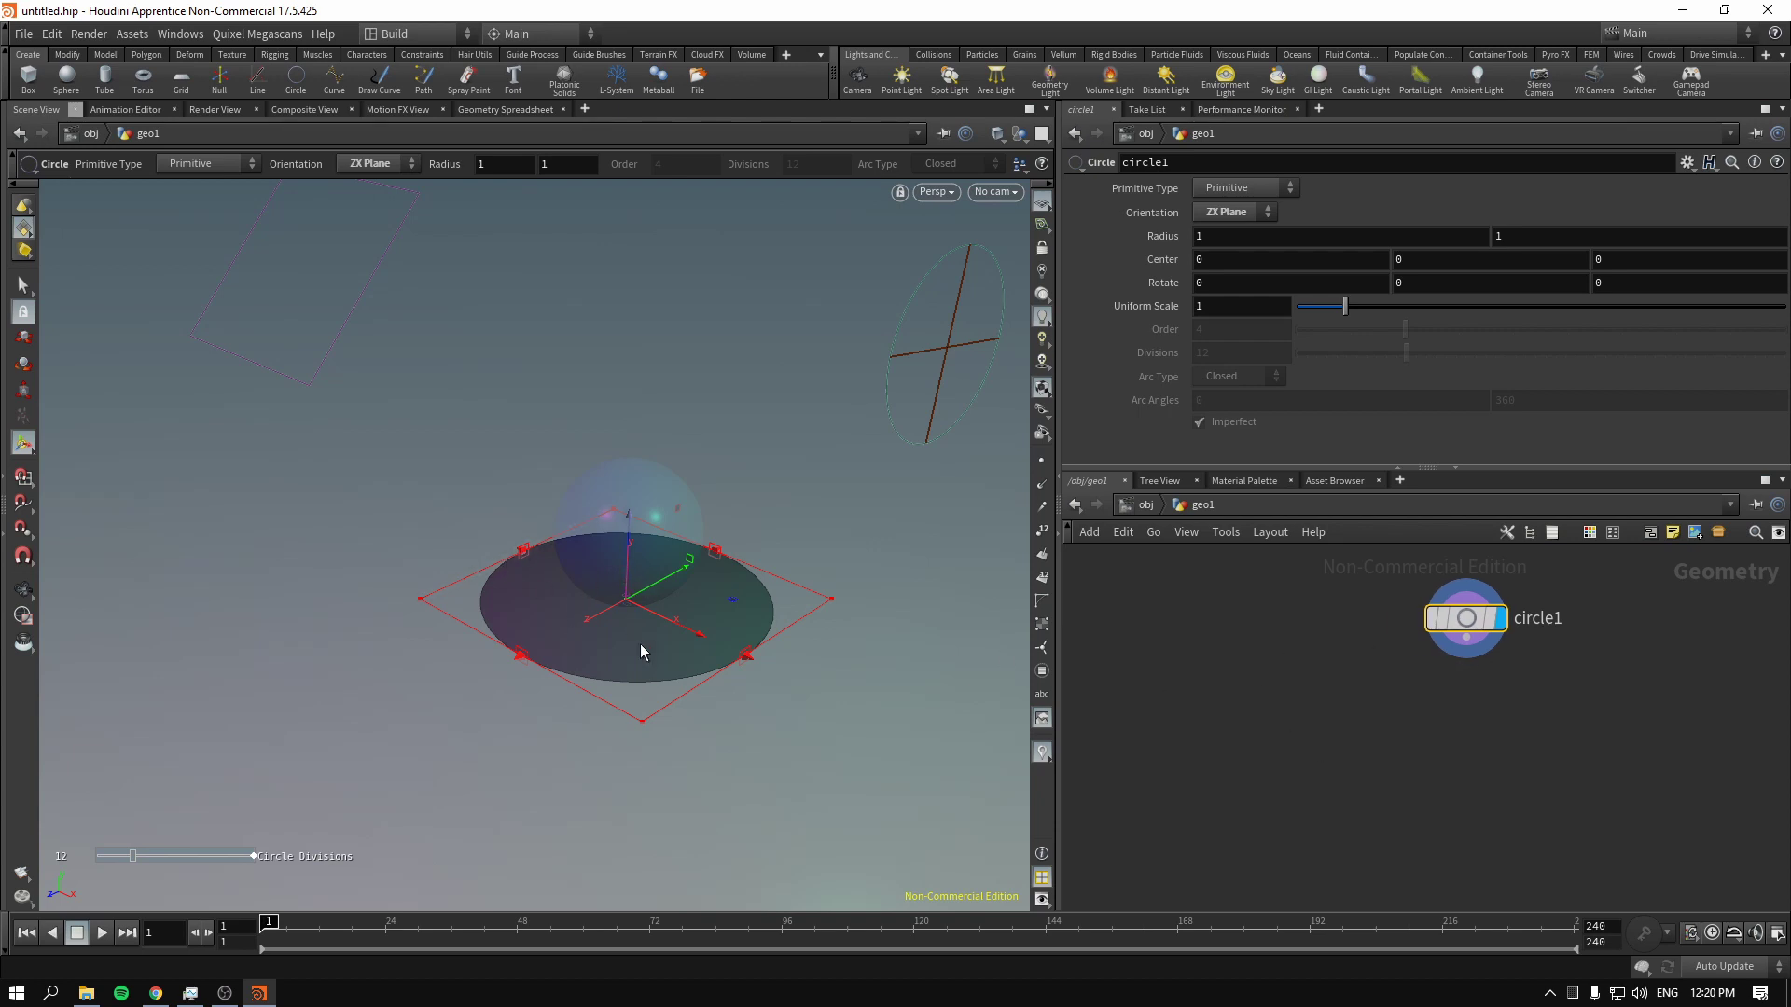
left_click_drag(1326, 604, 1623, 700)
middle_click_drag(1443, 263, 1539, 261)
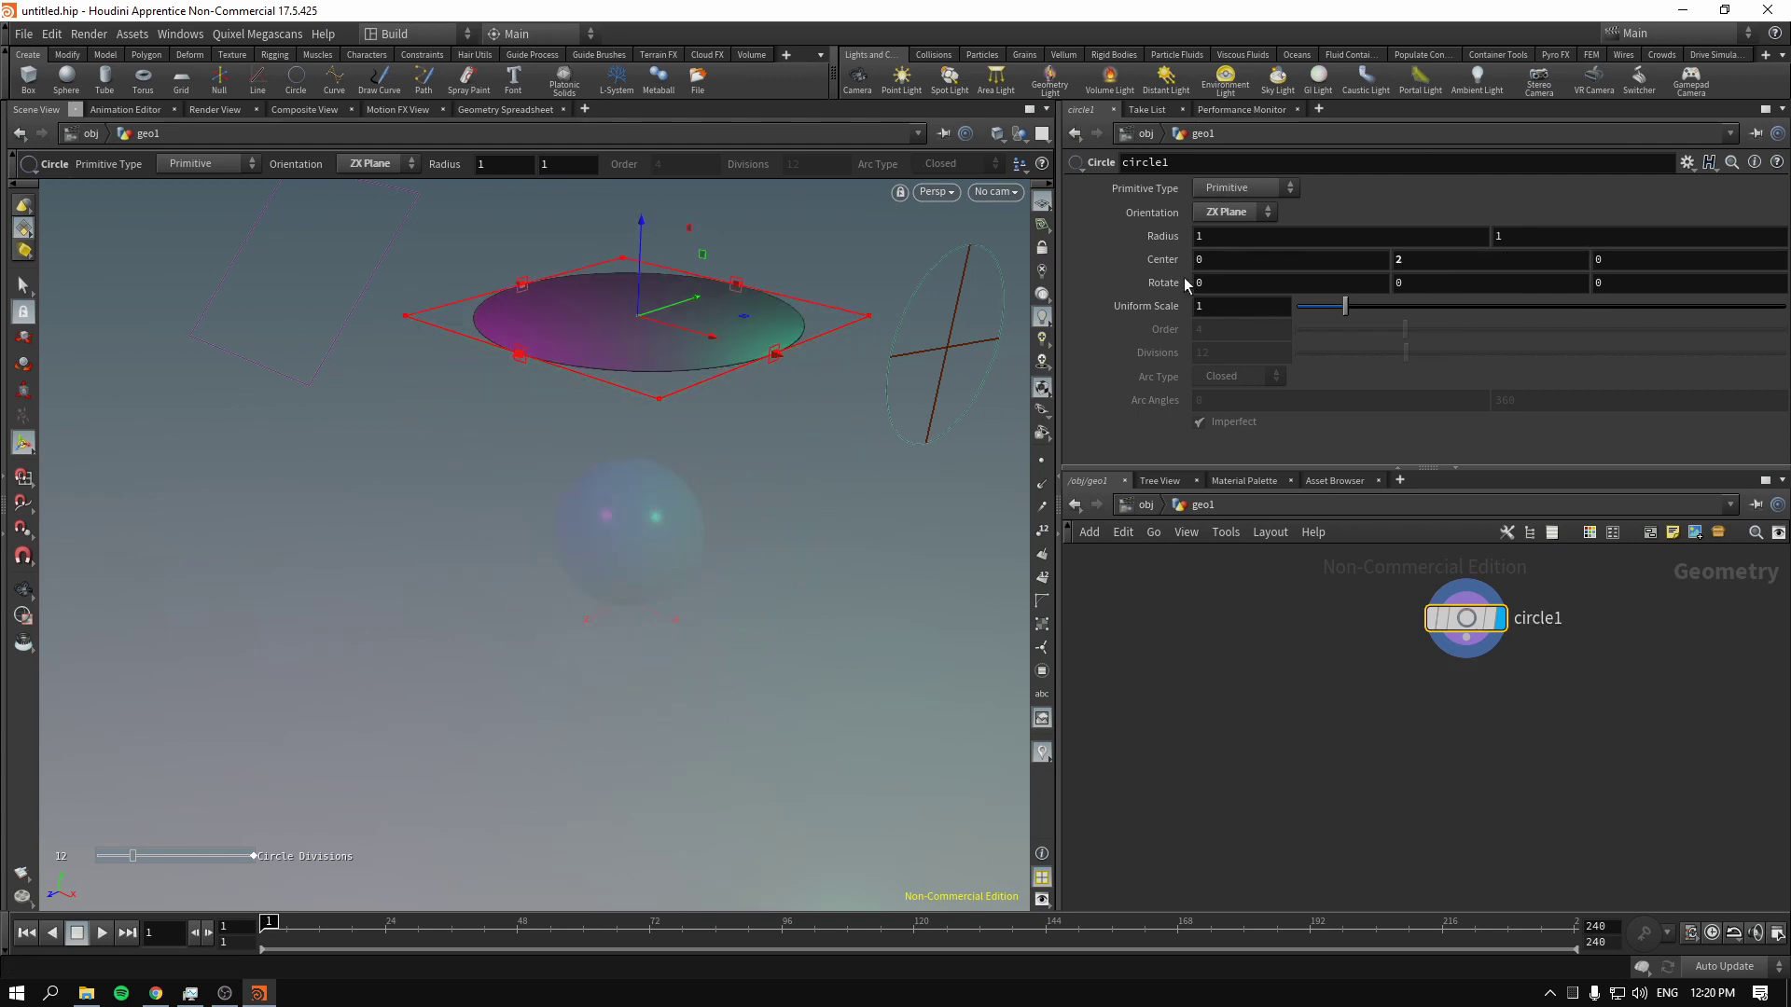
Change the circle's Primitive Type to Polygon and set its Divisions to 3
left_click(1245, 187)
left_click(1222, 224)
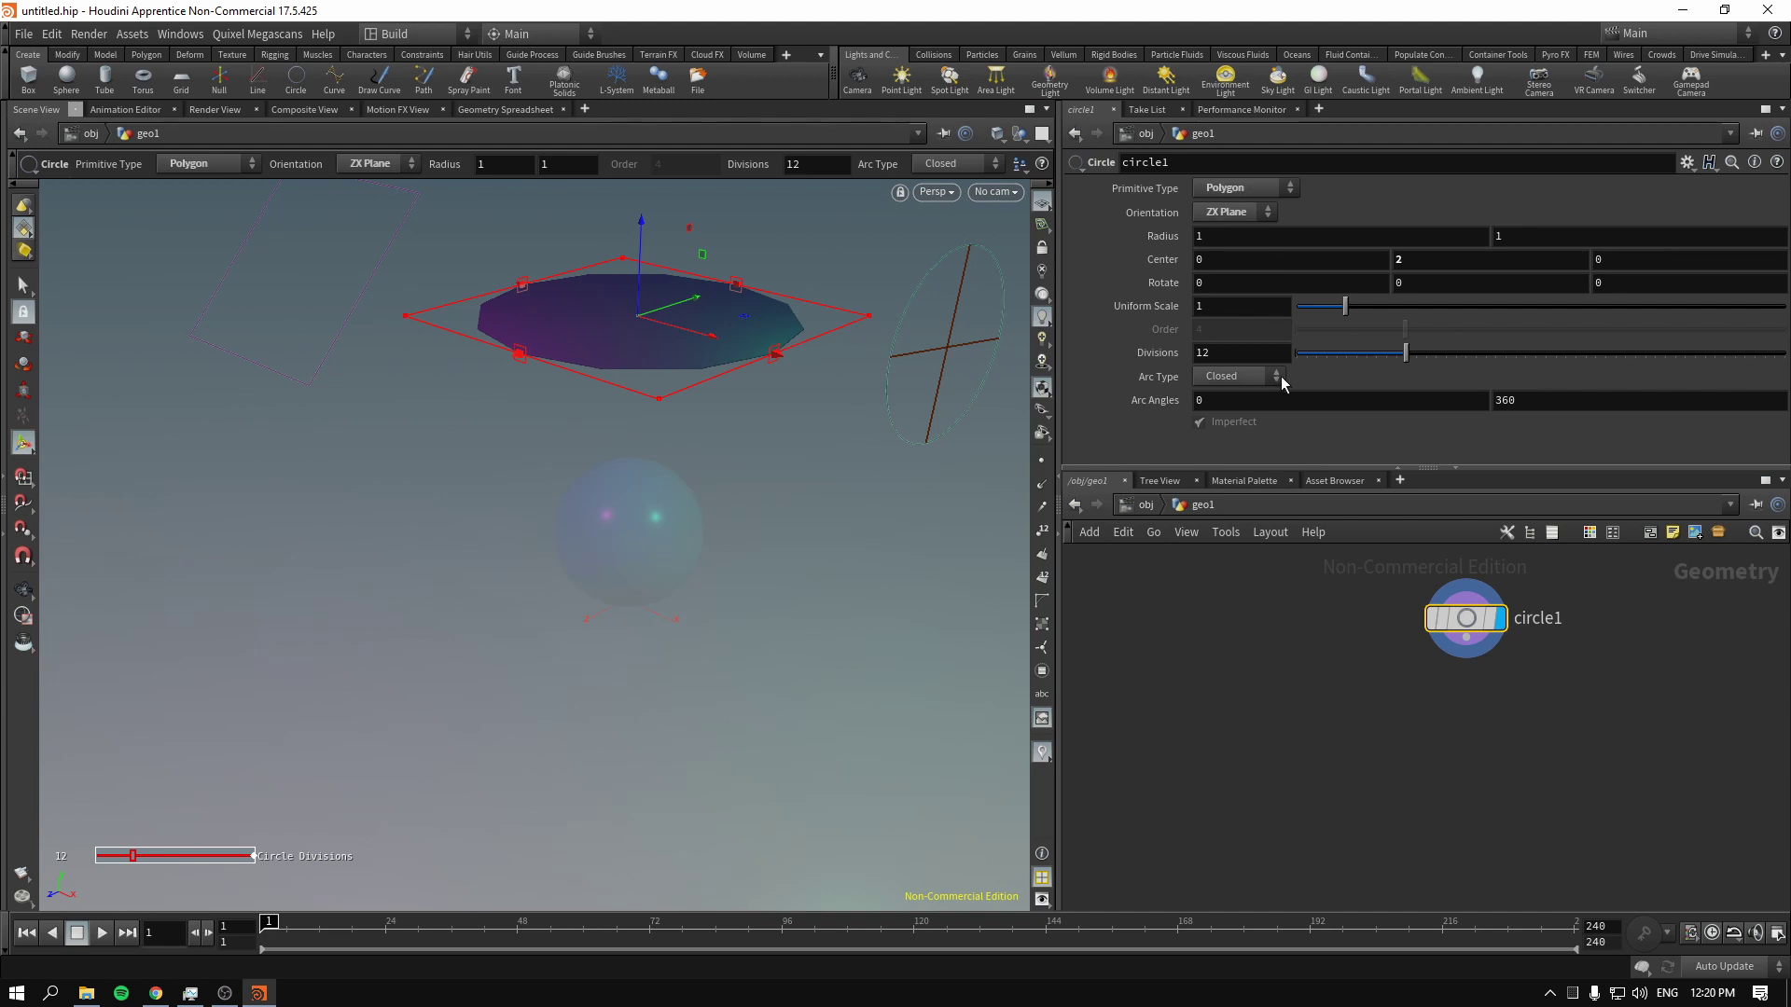
left_click_drag(1394, 354, 1317, 355)
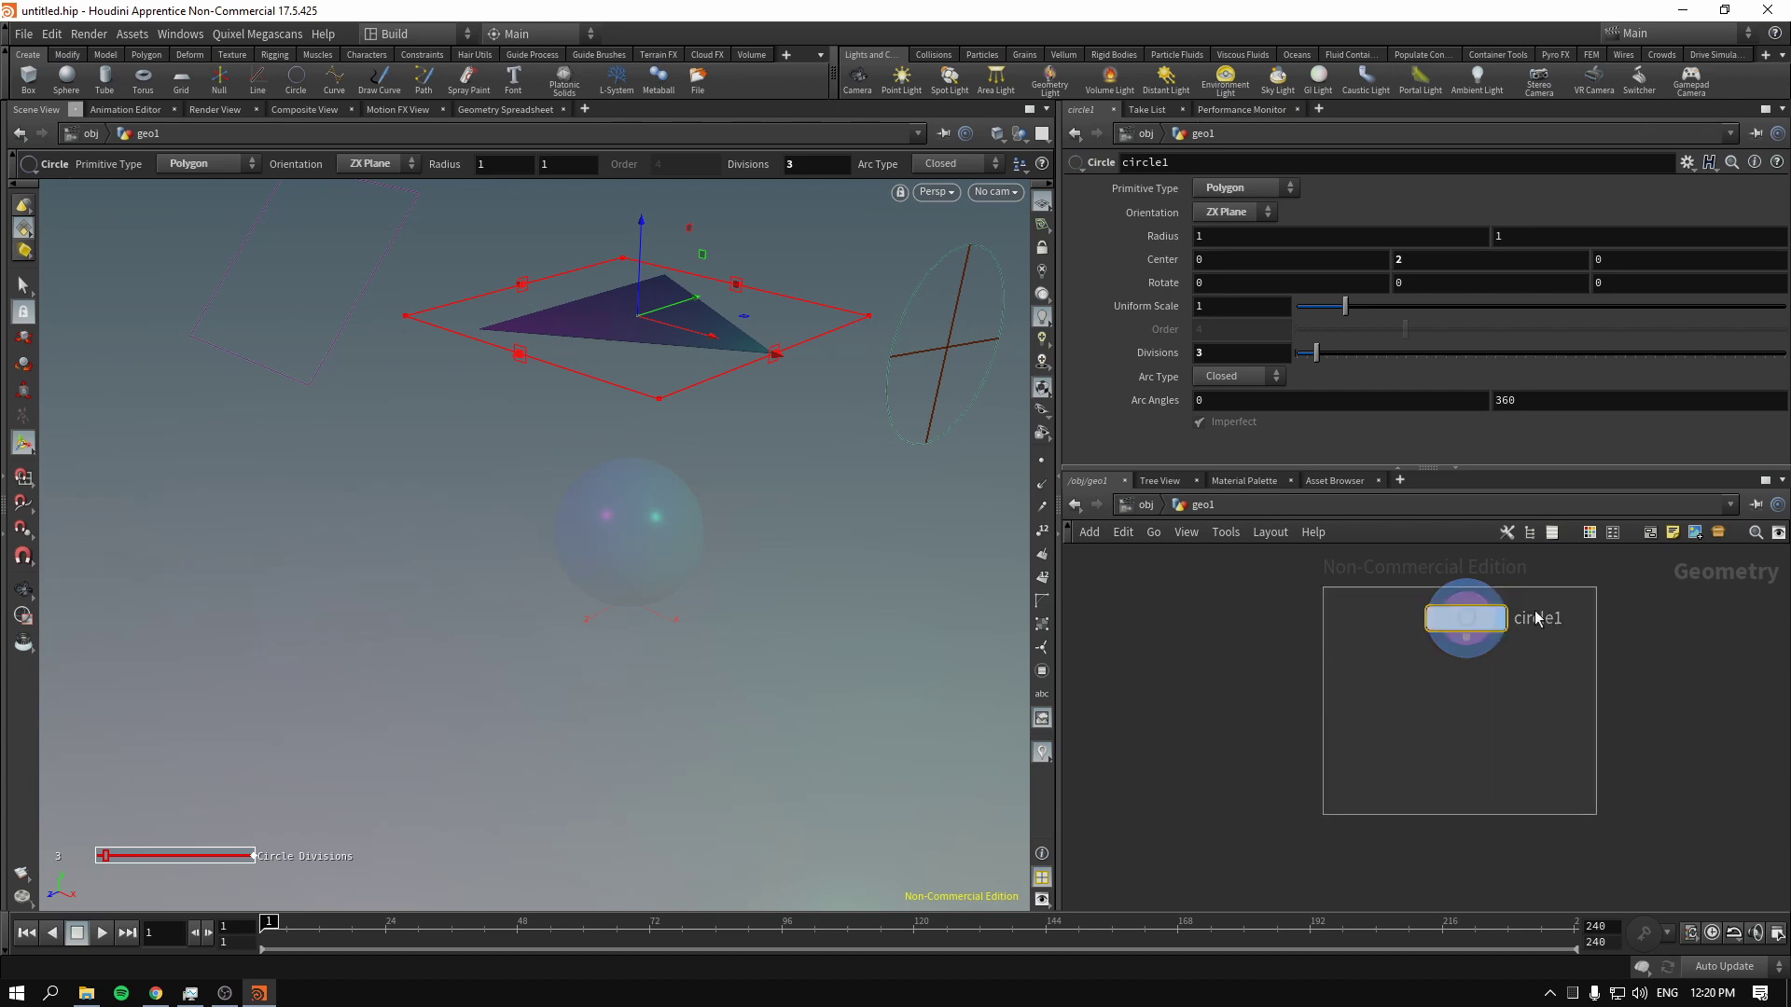
Start adding another node to the circle's geometry network
key("Tab")
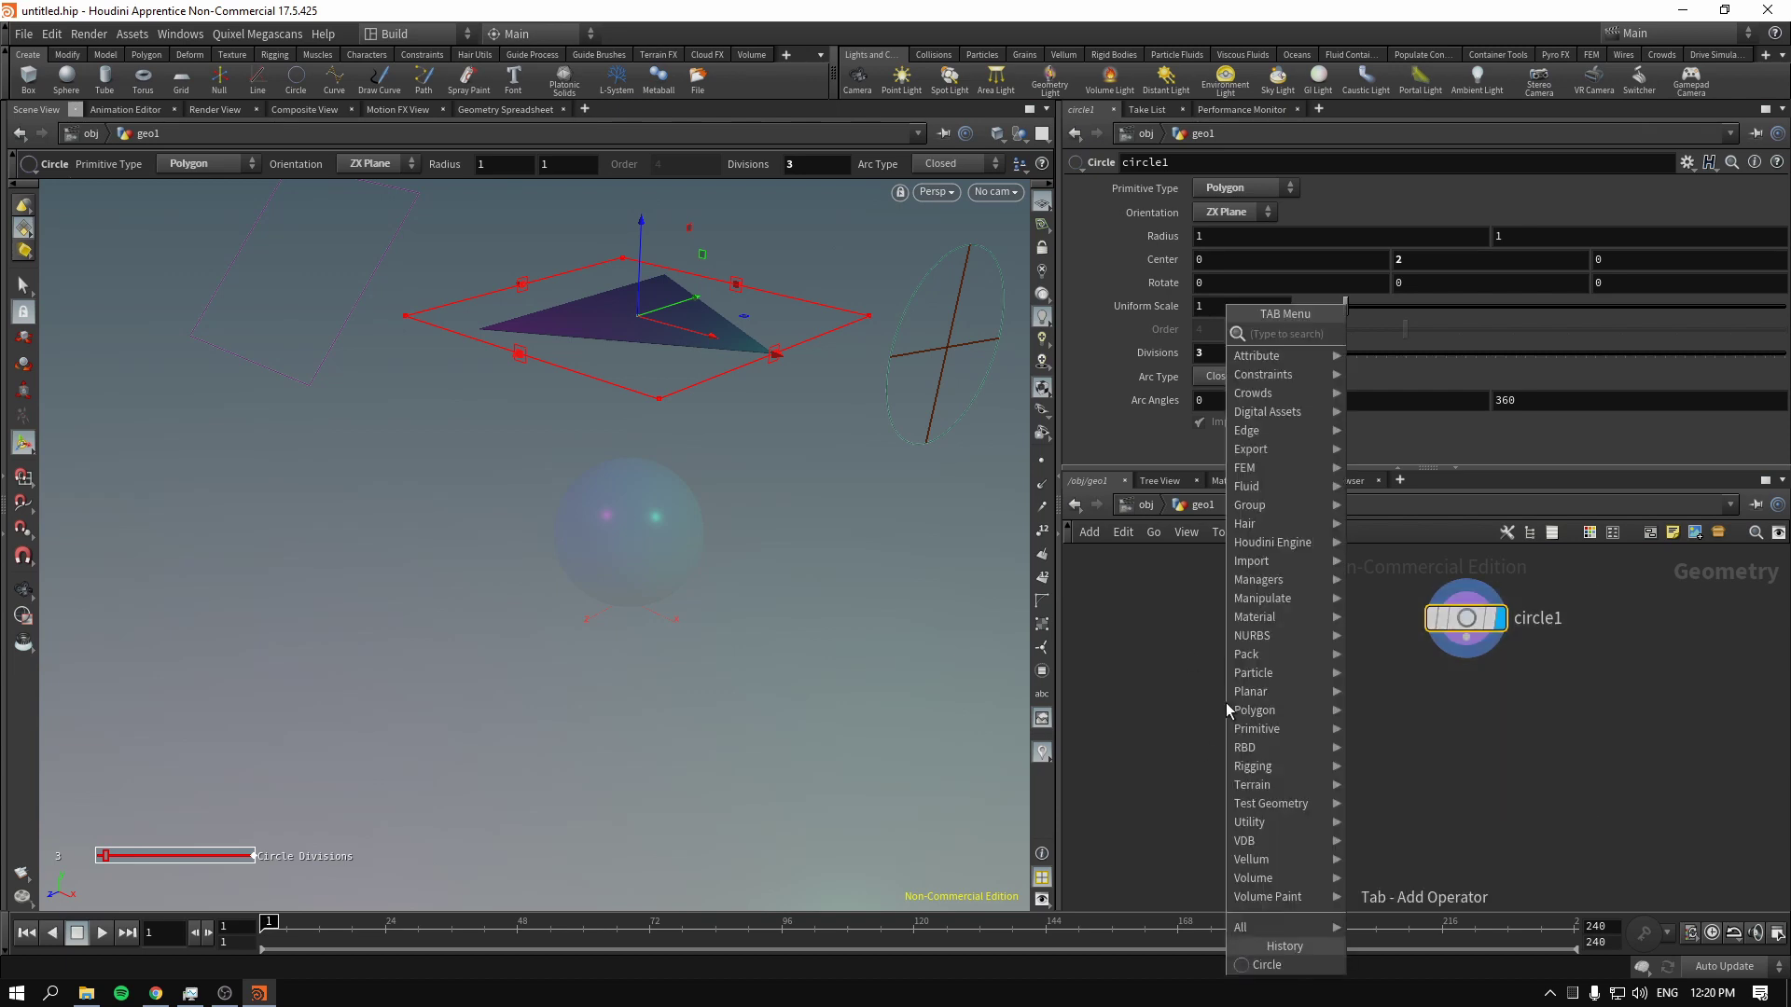
type("wi")
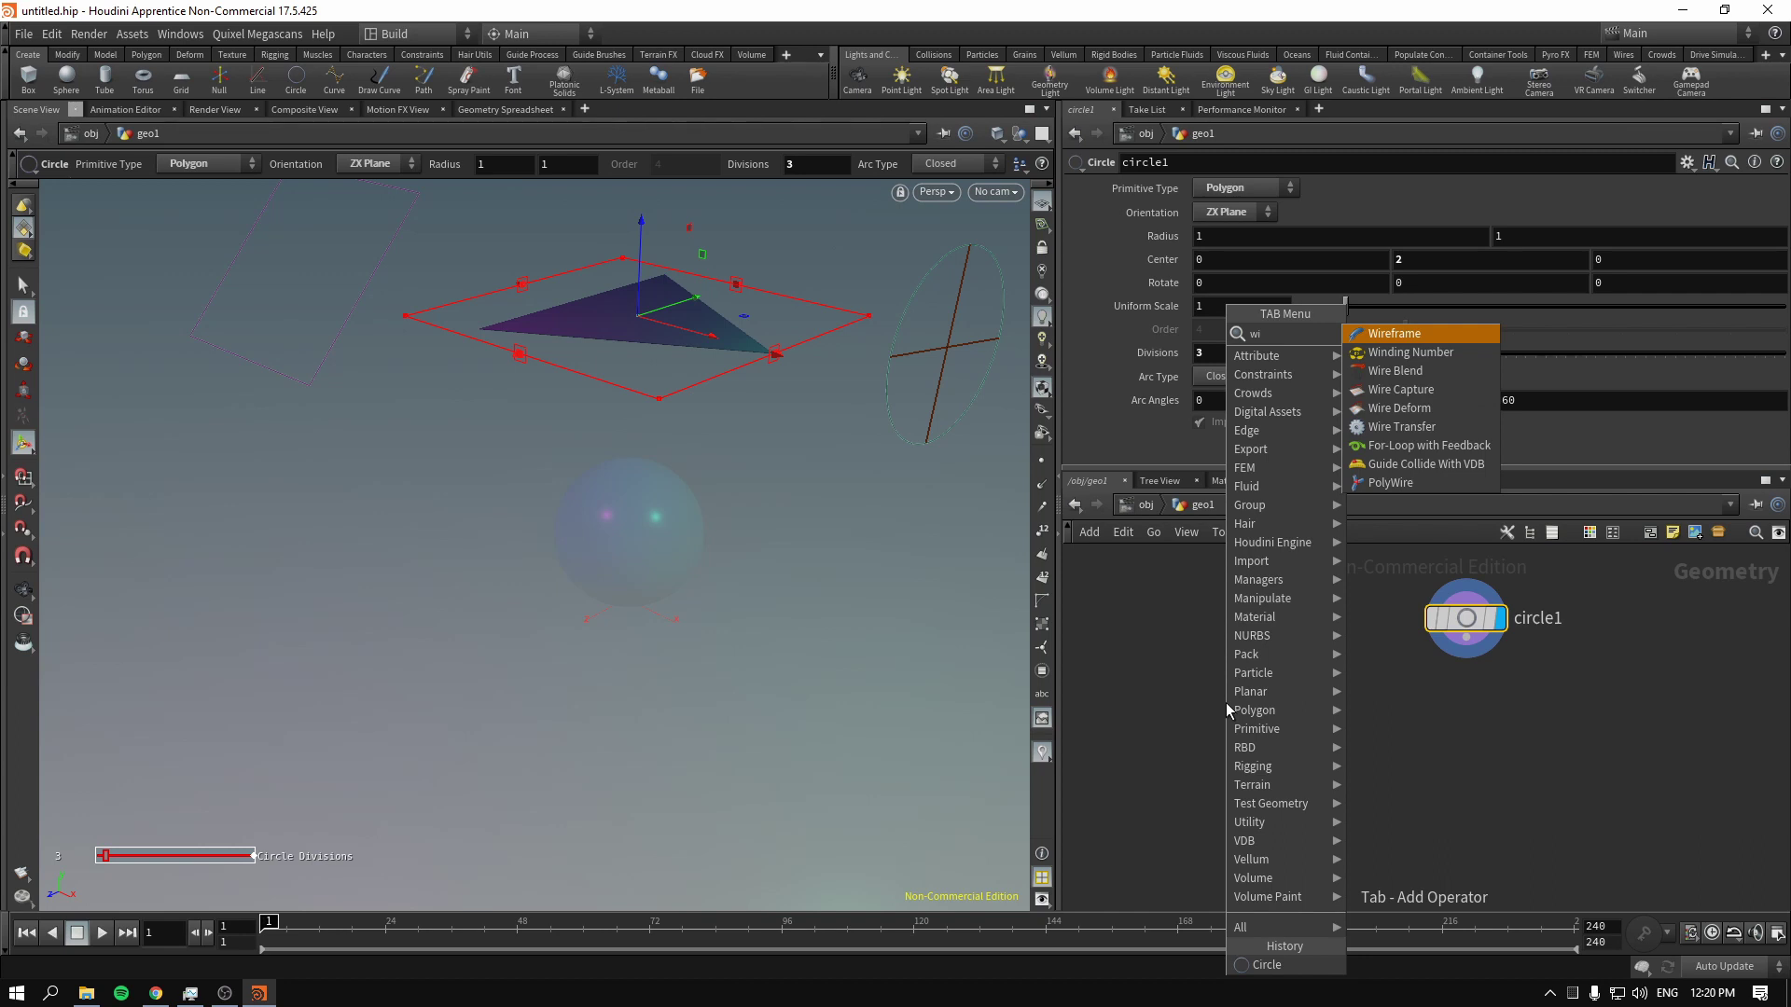
key("Return")
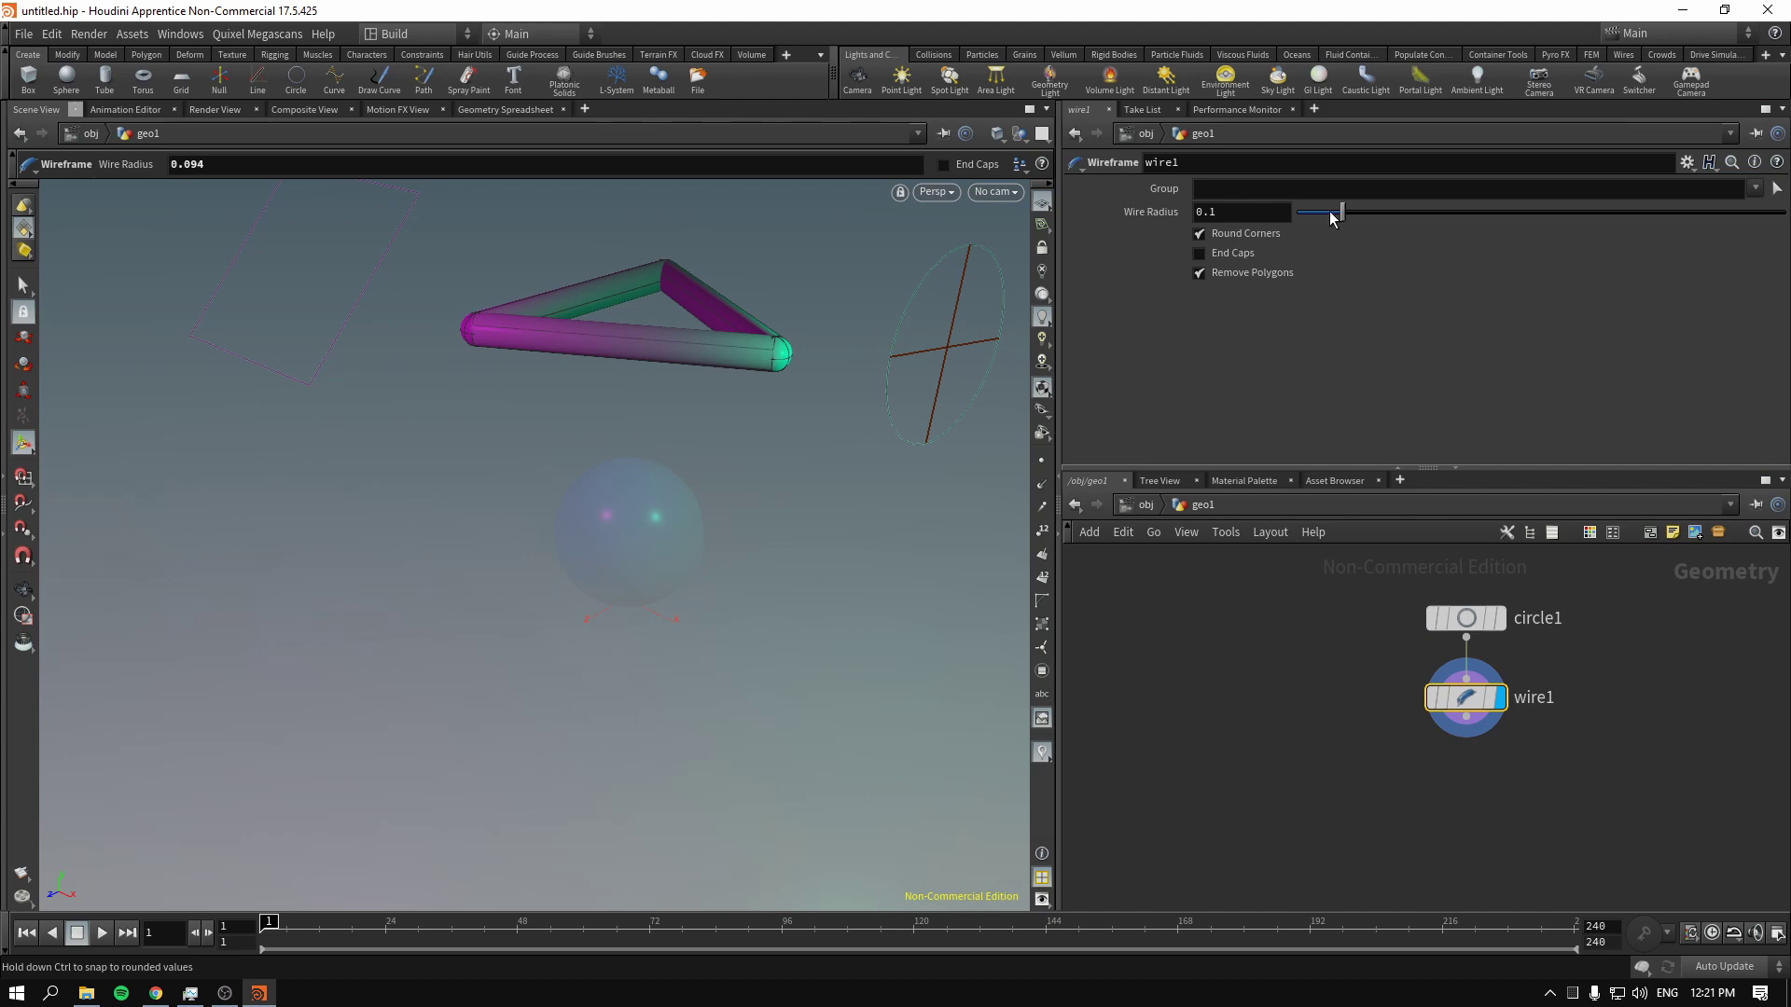
left_click_drag(1329, 211, 1309, 212)
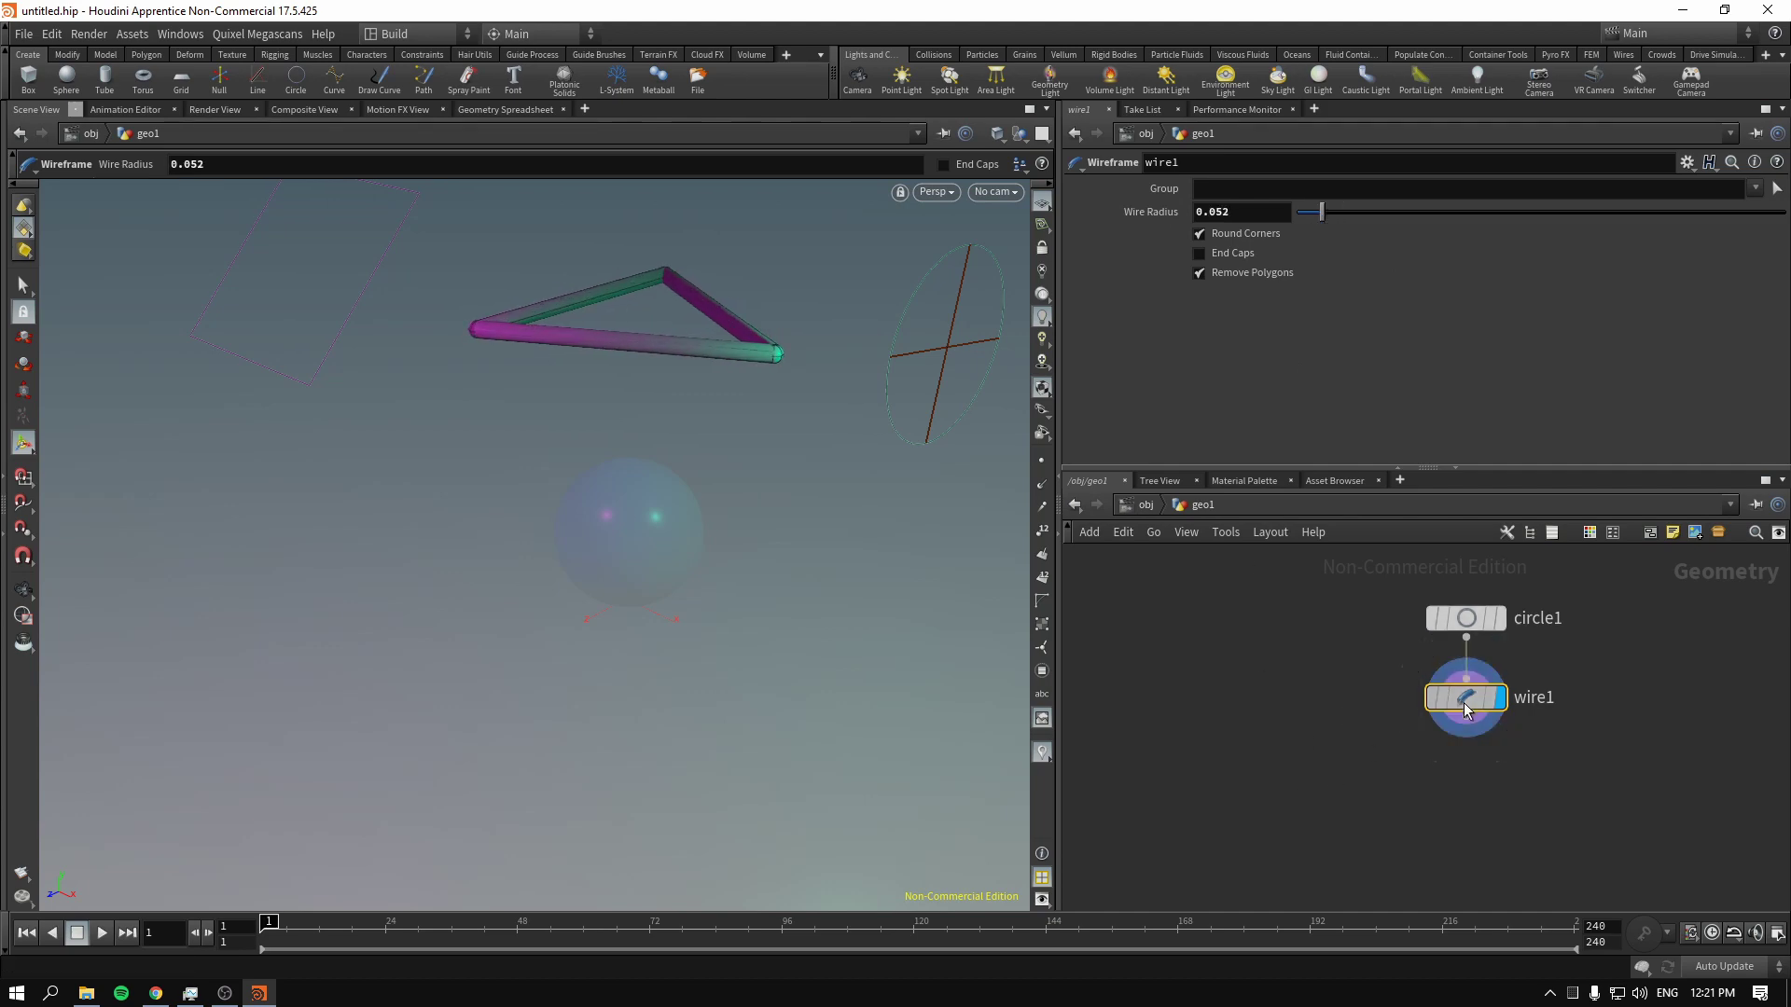
key("Delete")
Add a PolyWire node after the circle node and set its wire radius to 0.114
key("Tab")
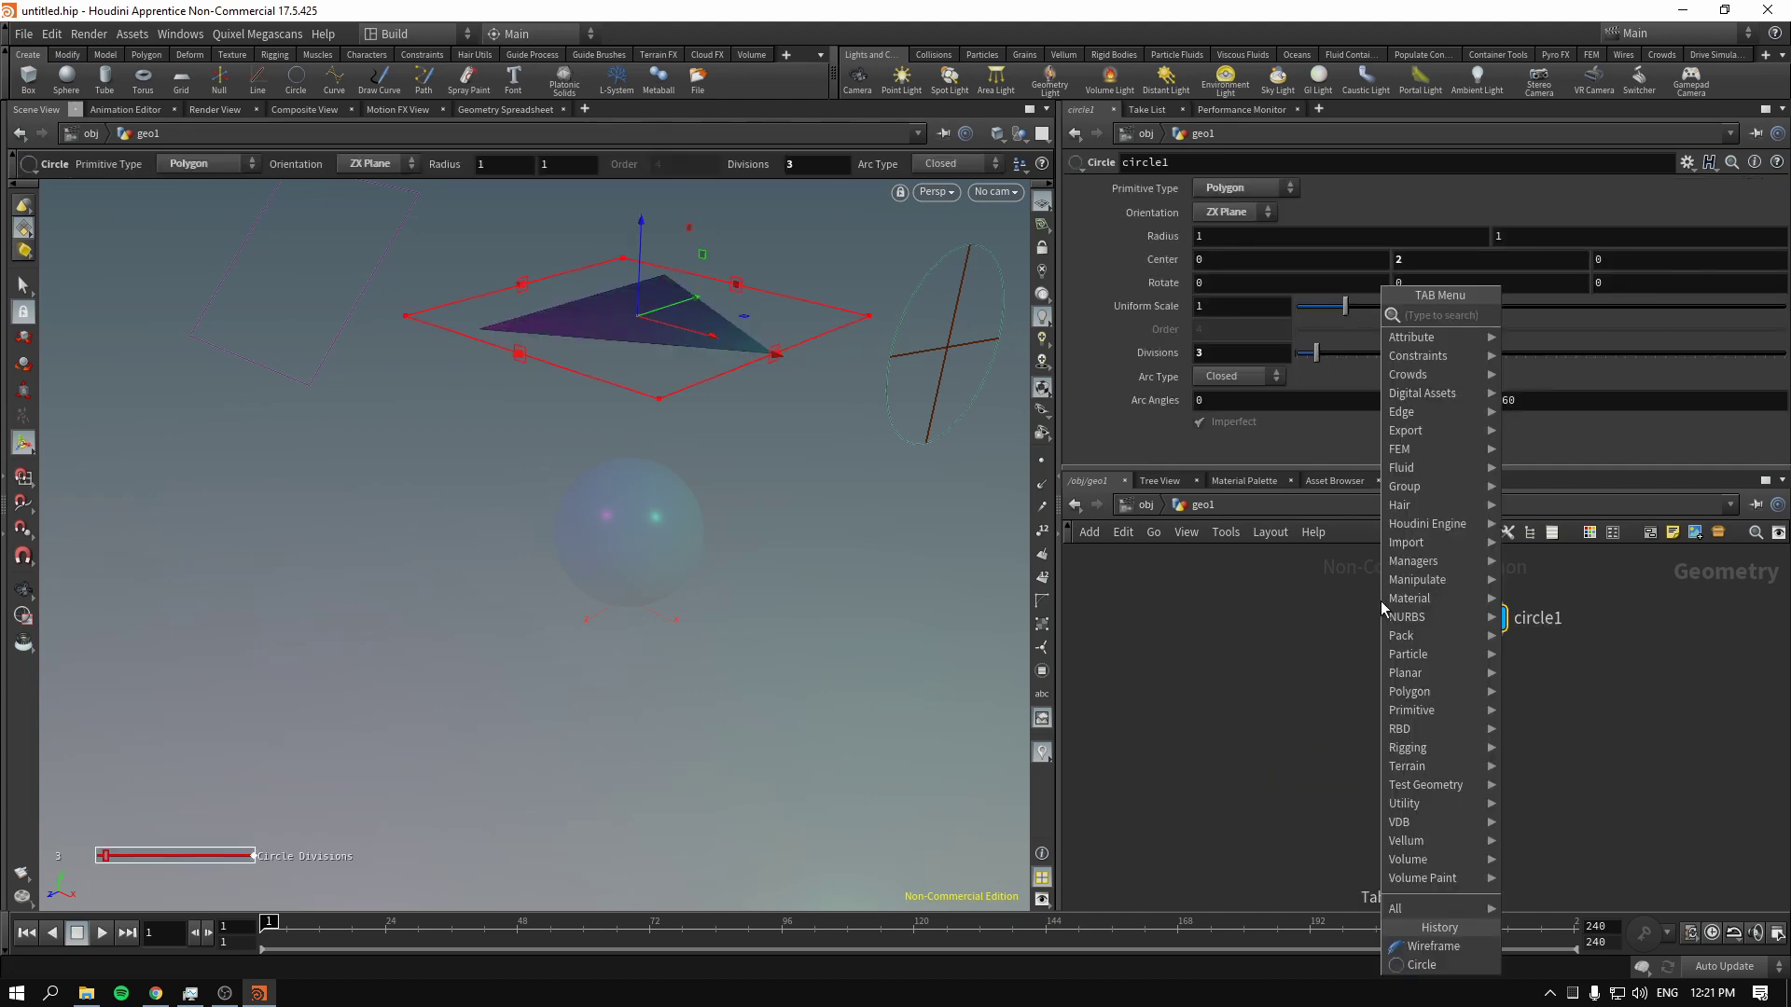
type("polywire")
key("Return")
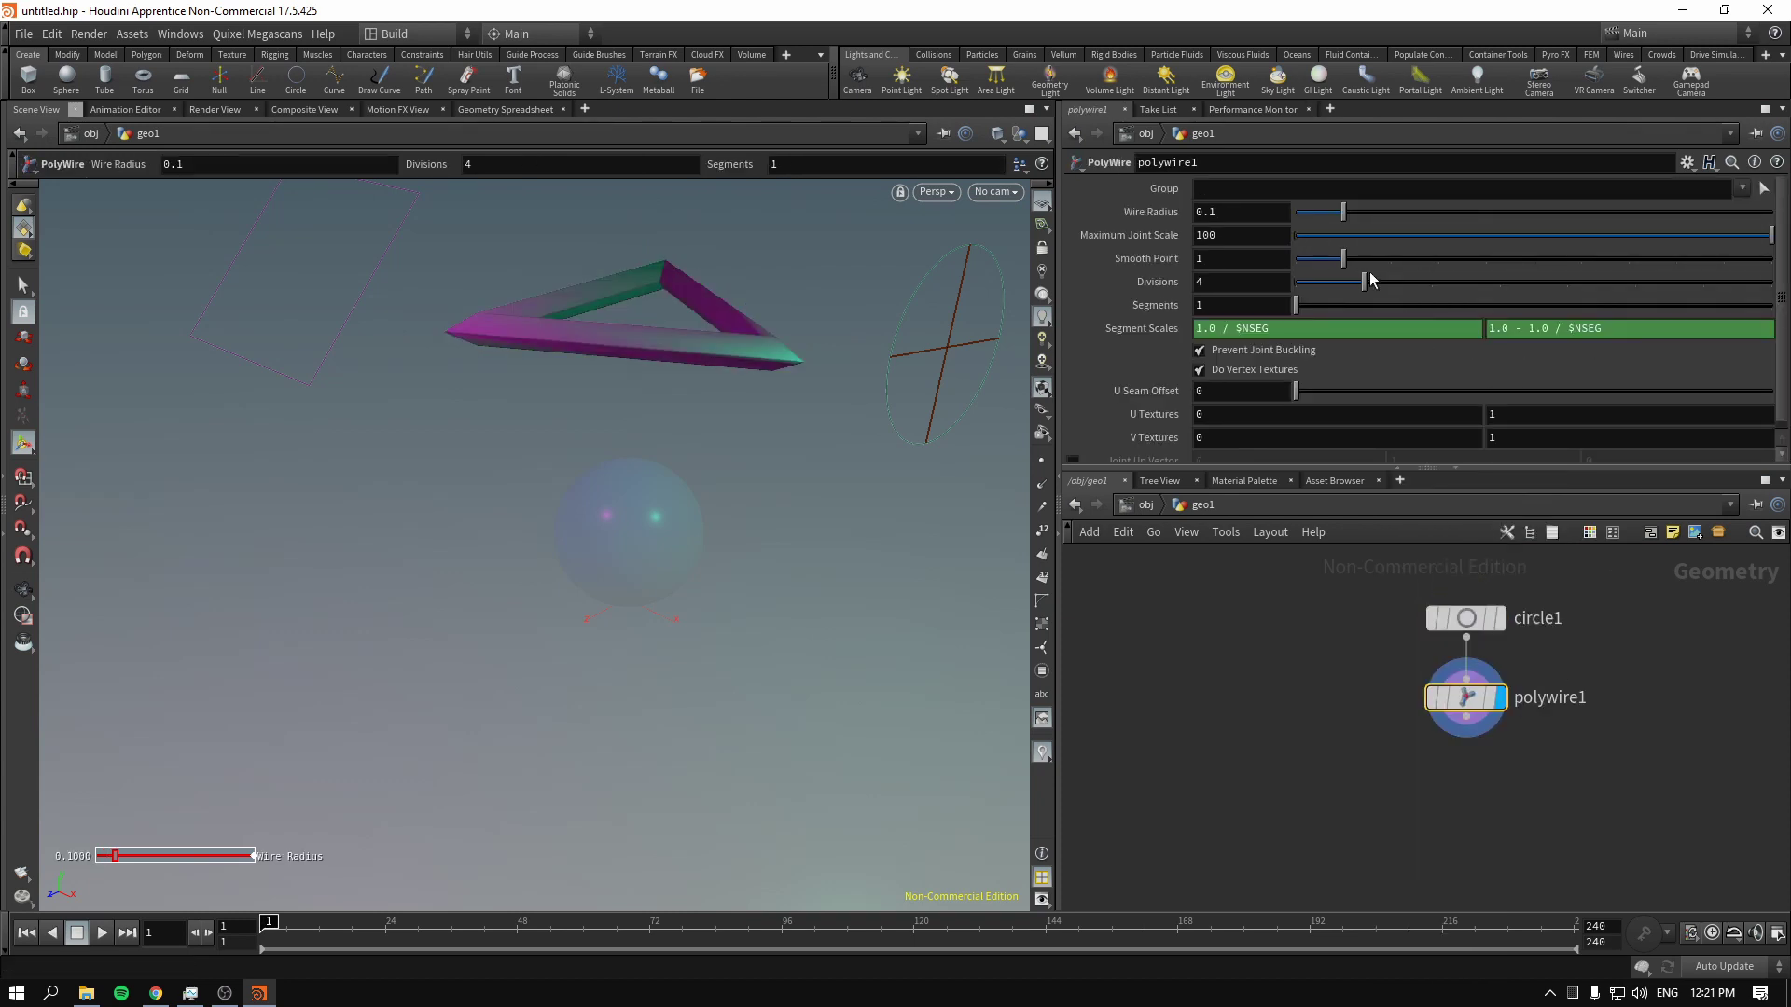
left_click_drag(1346, 220, 1353, 220)
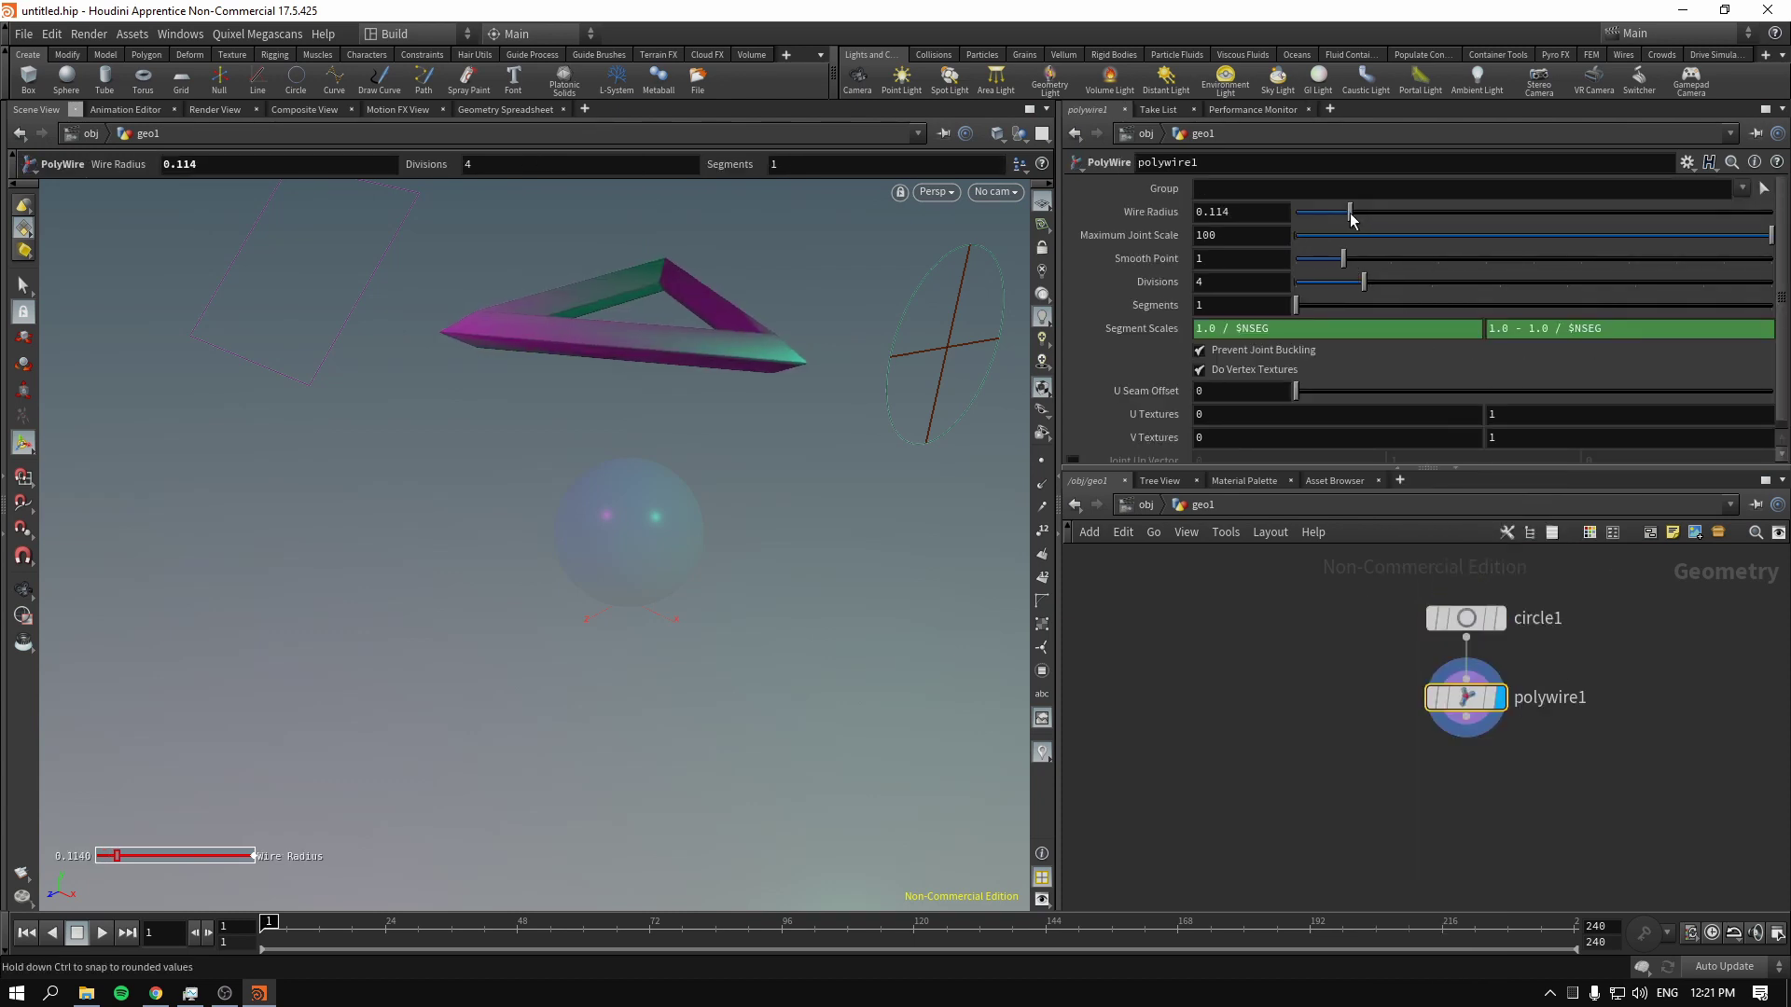
Set the circle node's uniform scale to 2.62 to enlarge the wire triangle
left_click(1467, 618)
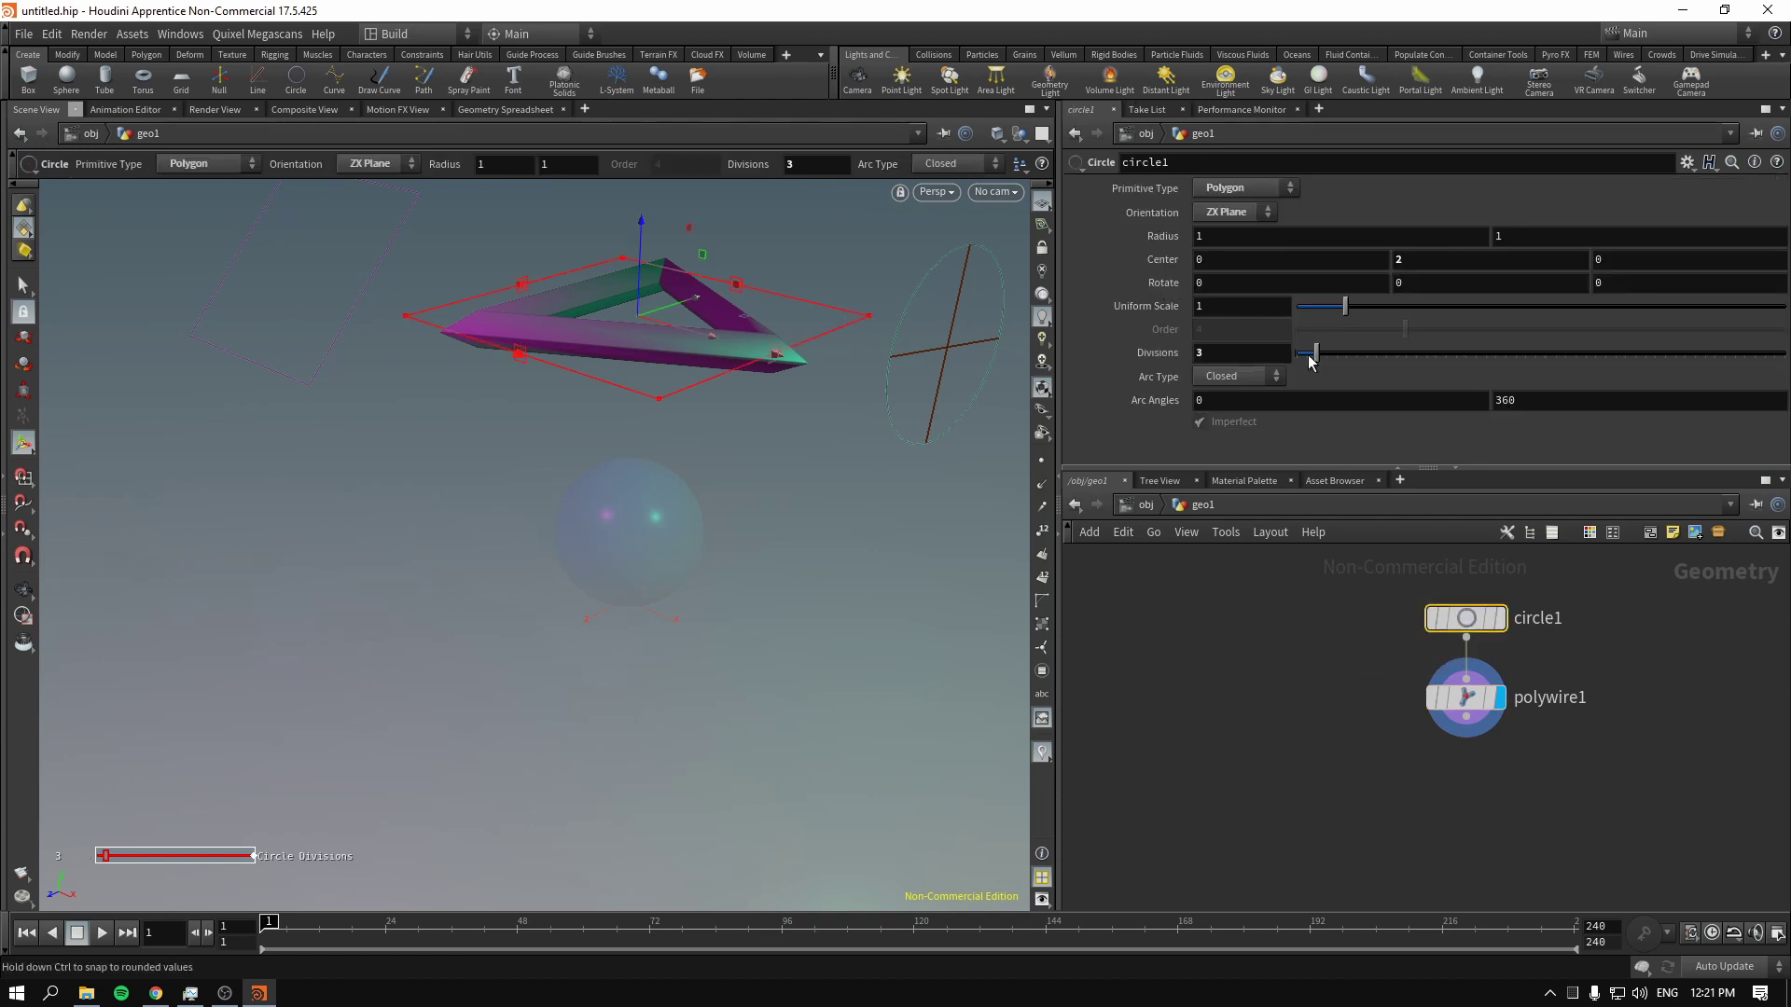
left_click_drag(1348, 310, 1426, 323)
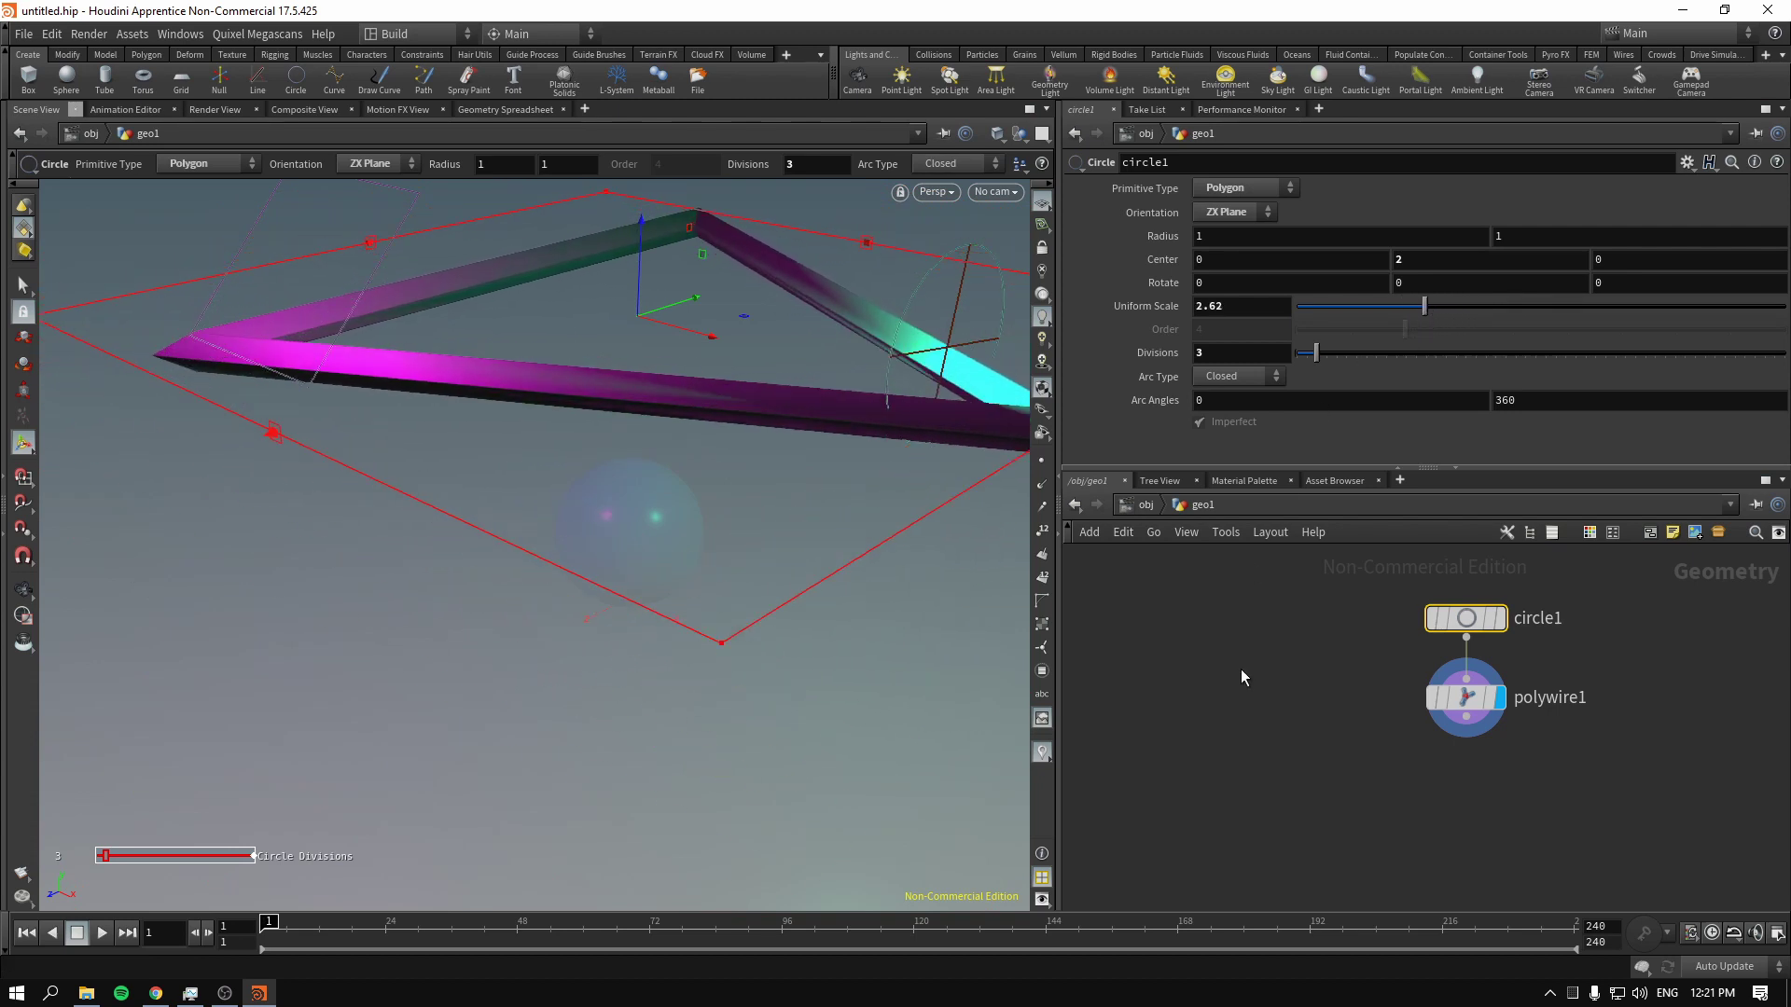
left_click(1216, 653)
Return to the object level, place geo1 in line with the other geometry objects and rename it triangle
left_click(1147, 506)
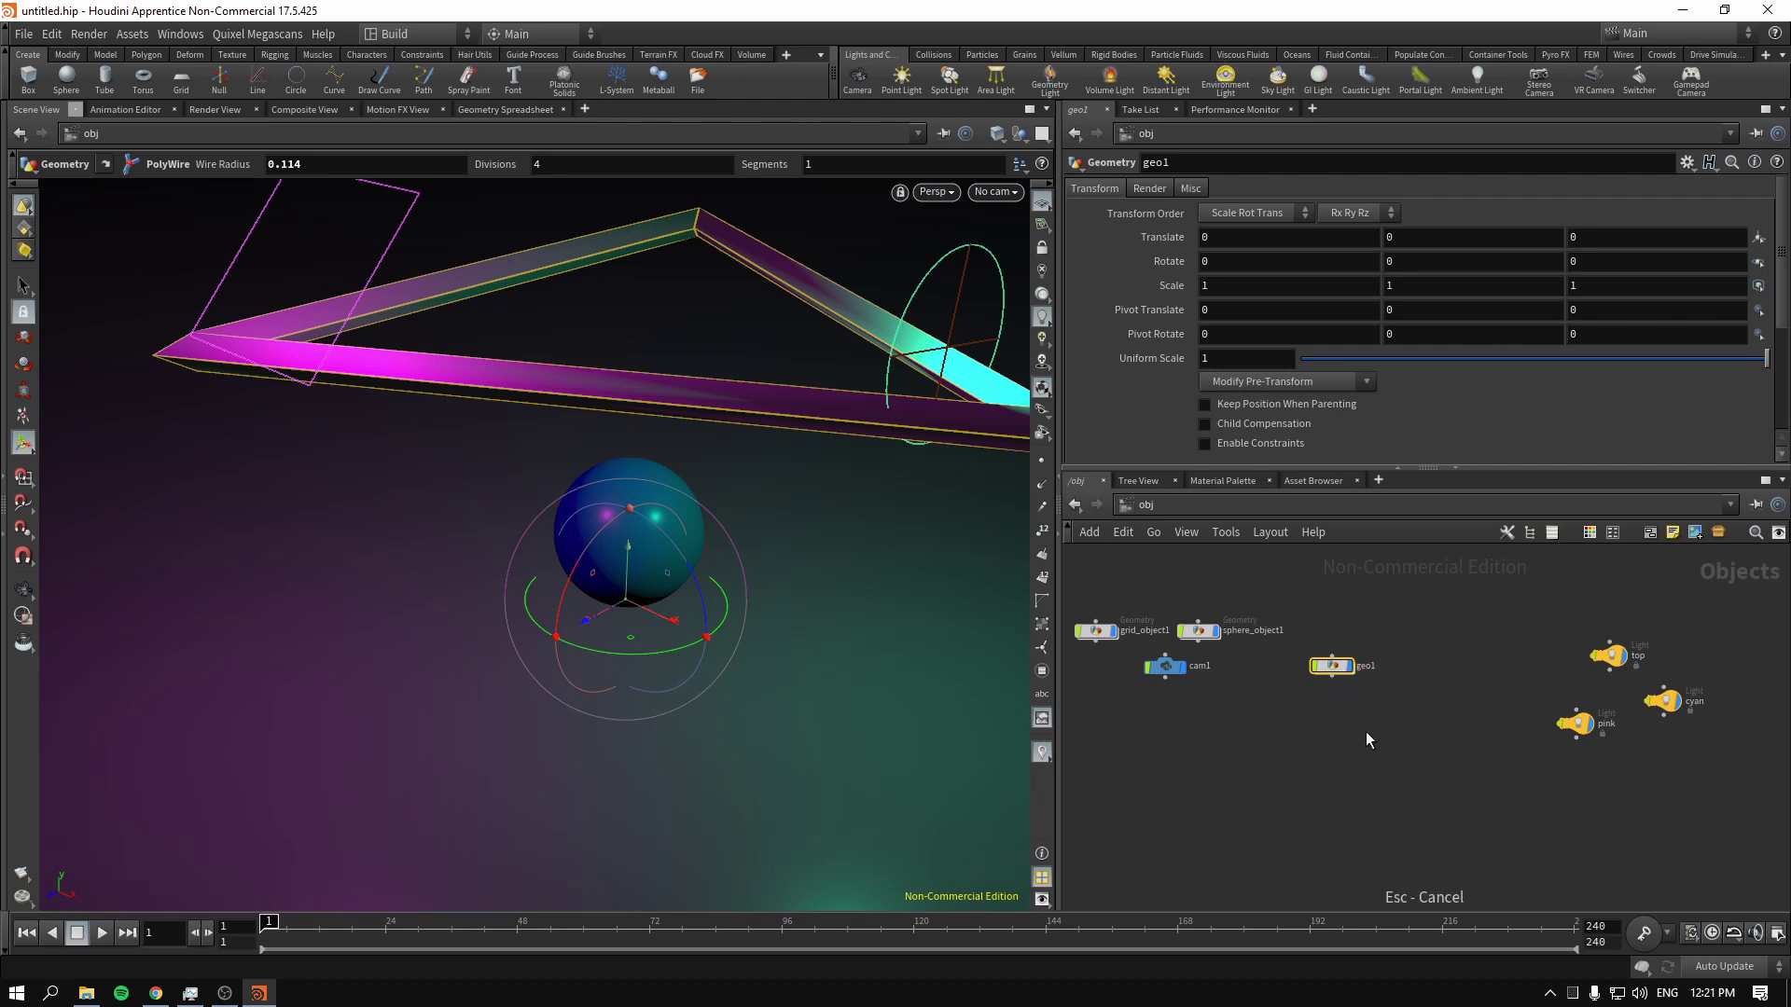
left_click_drag(1365, 731, 1352, 623)
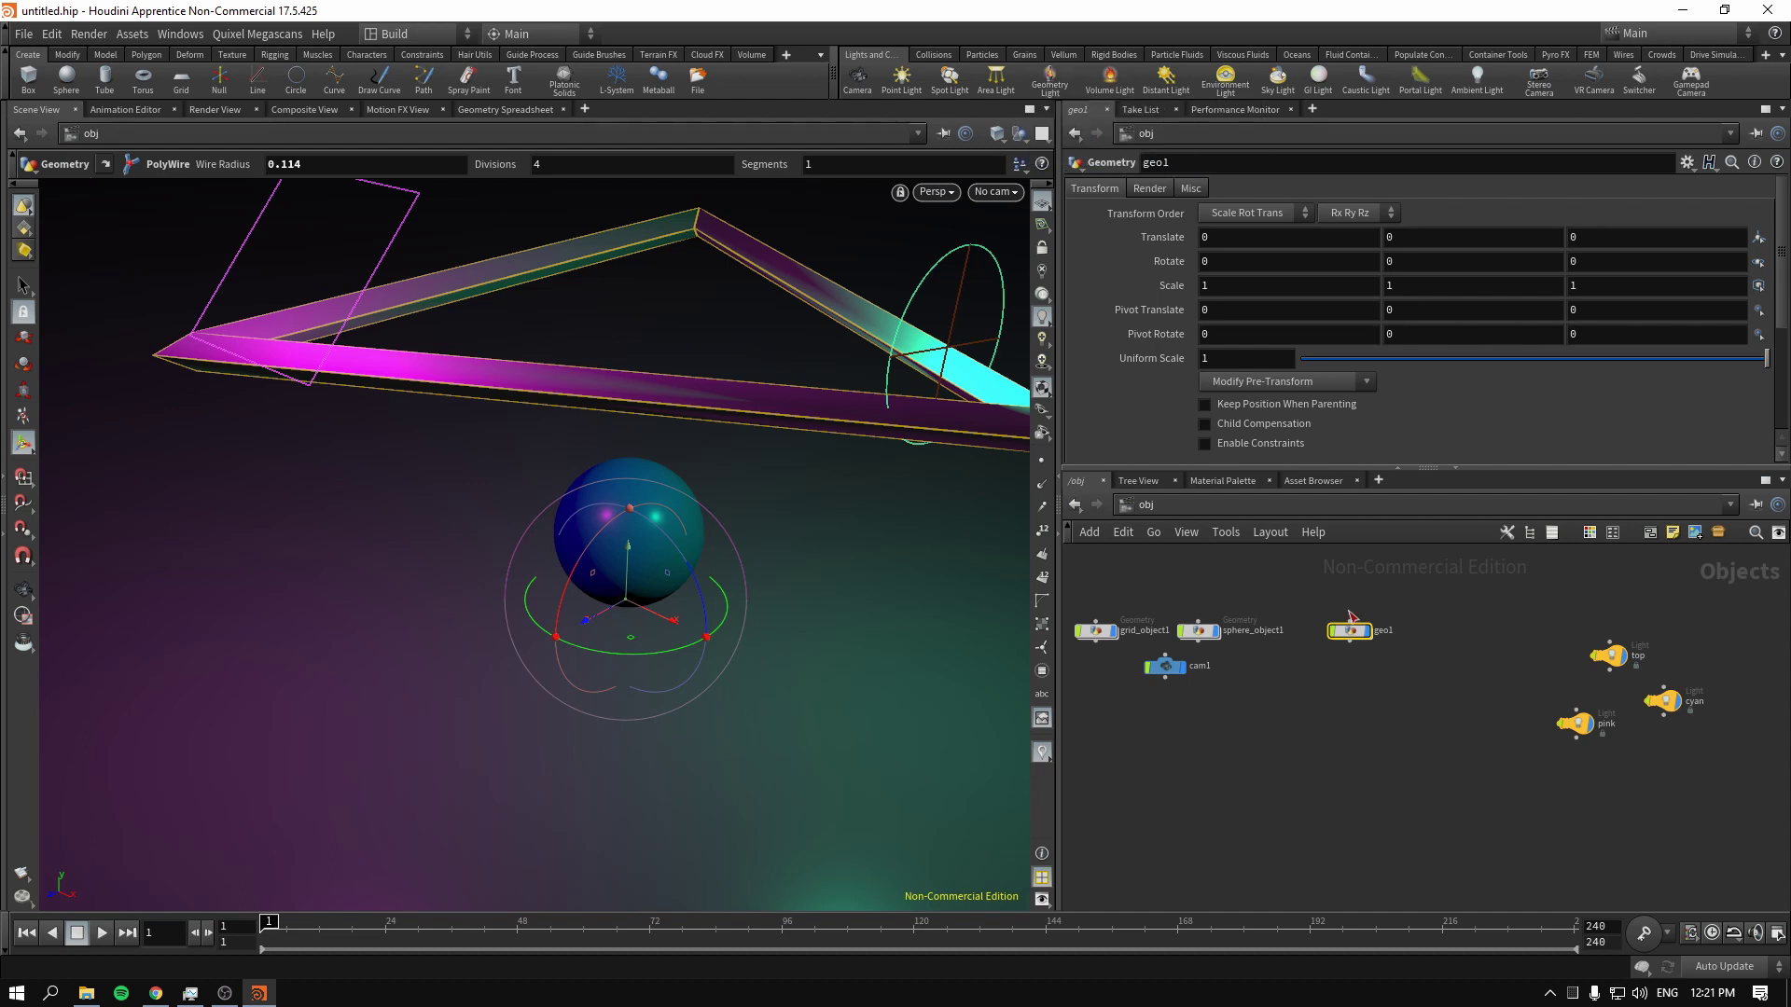
left_click_drag(1481, 711, 1324, 588)
scroll(1355, 646, "up", 4)
double_click(1353, 638)
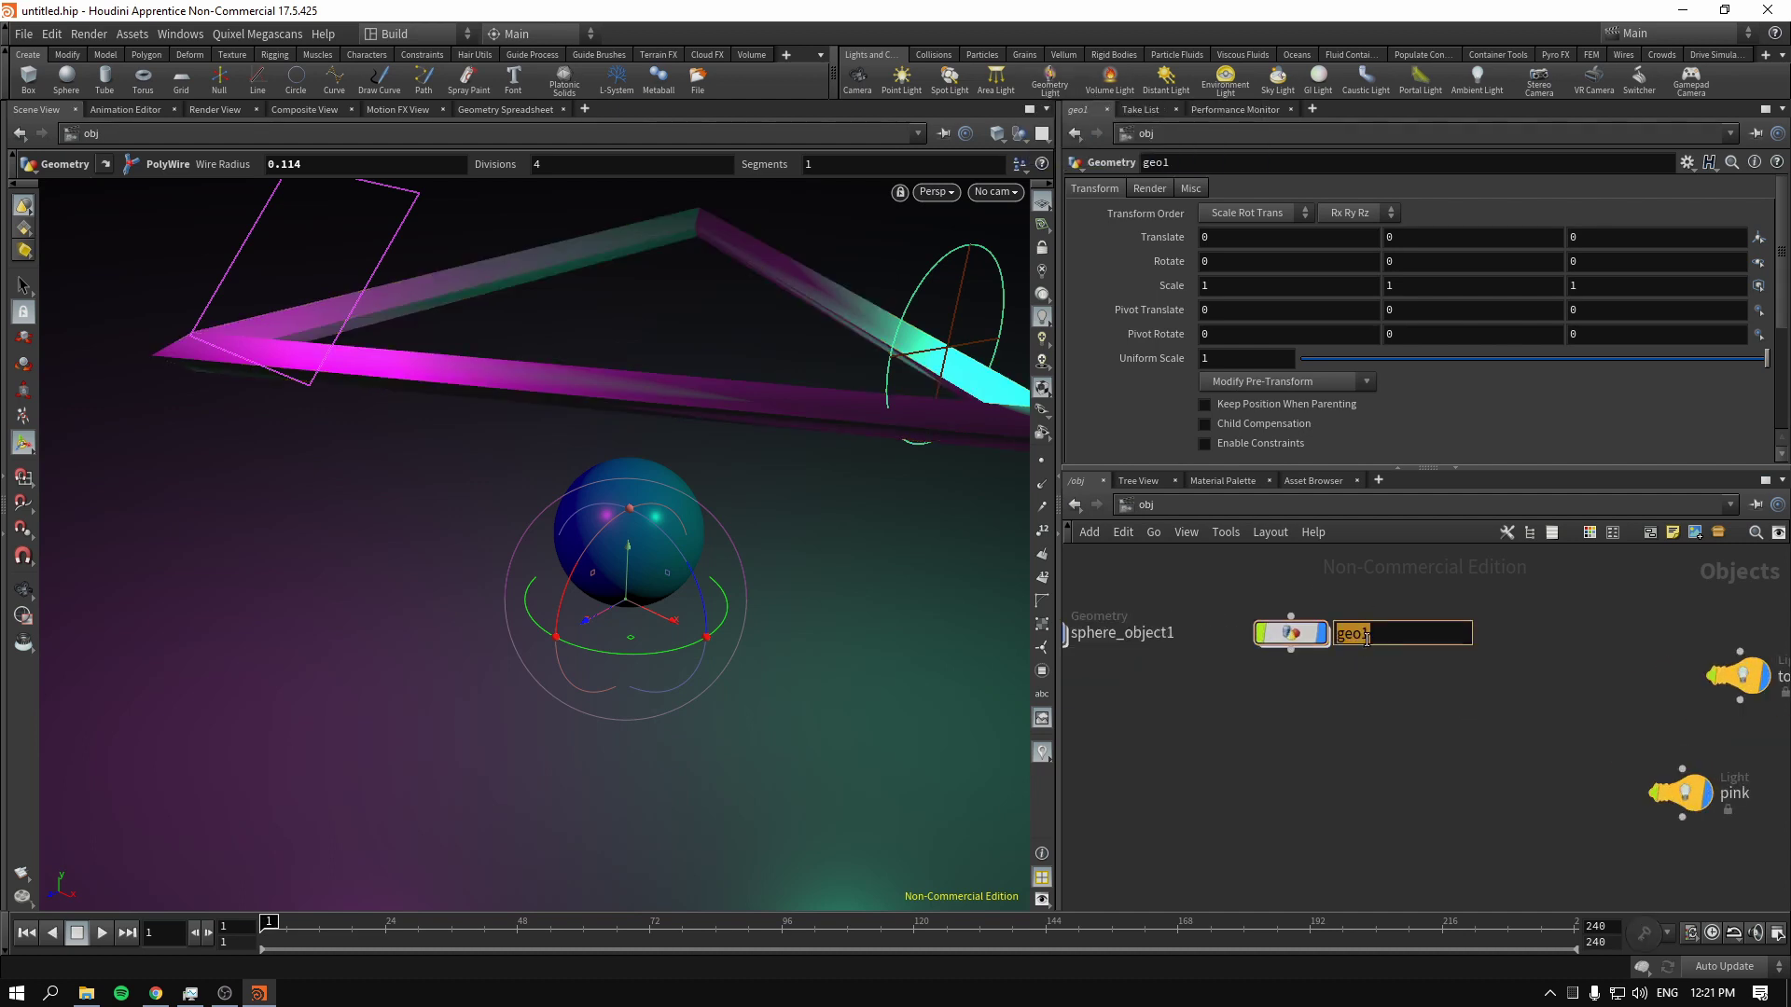
type("triangle")
key("Return")
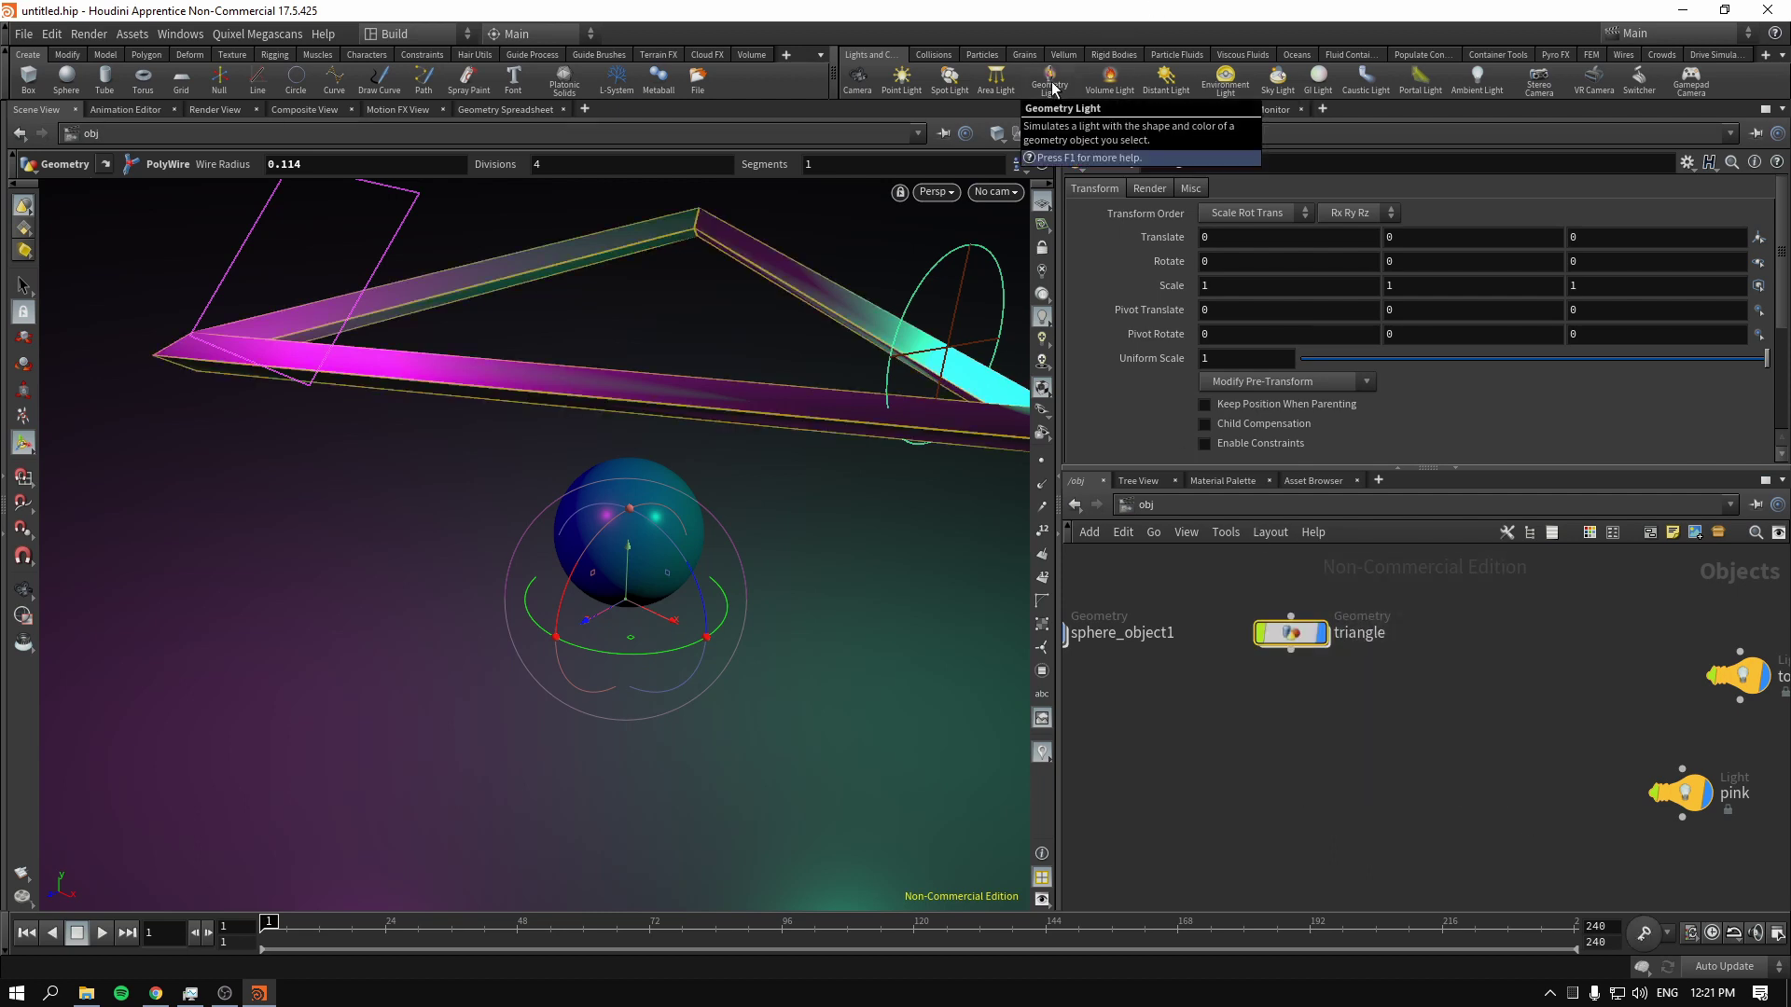
Create a Geometry Light from the triangle object
left_click(1052, 87)
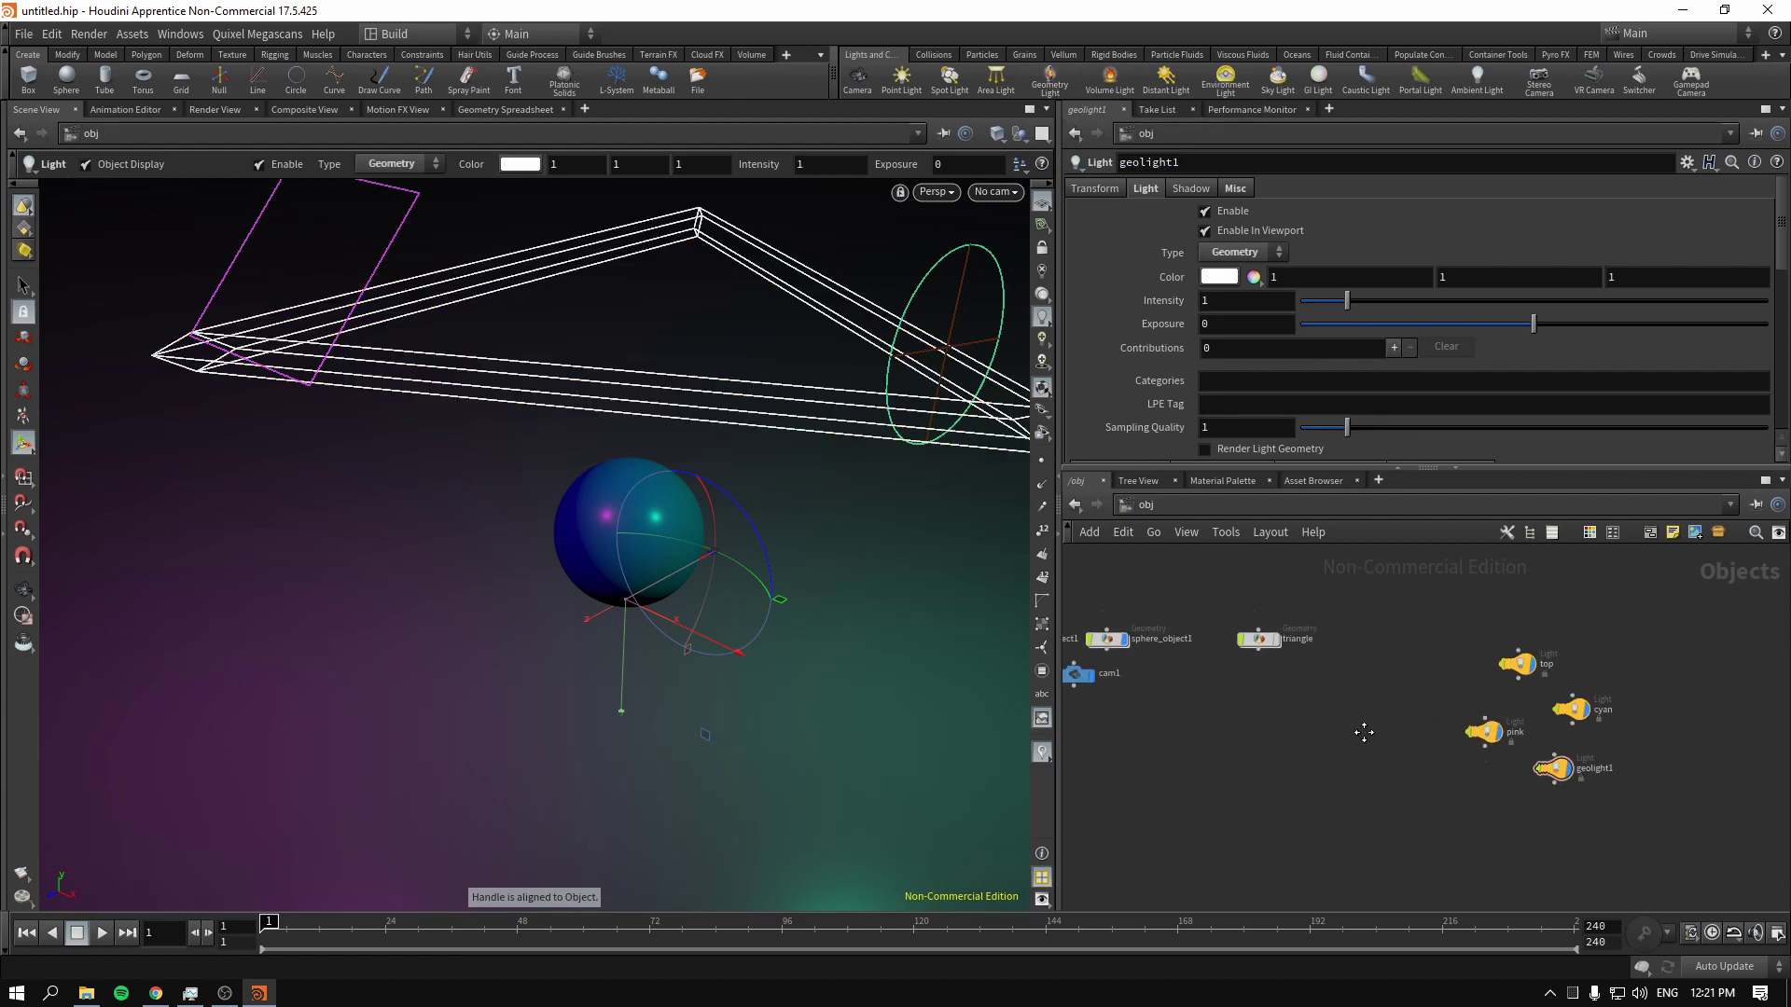
left_click(1292, 620)
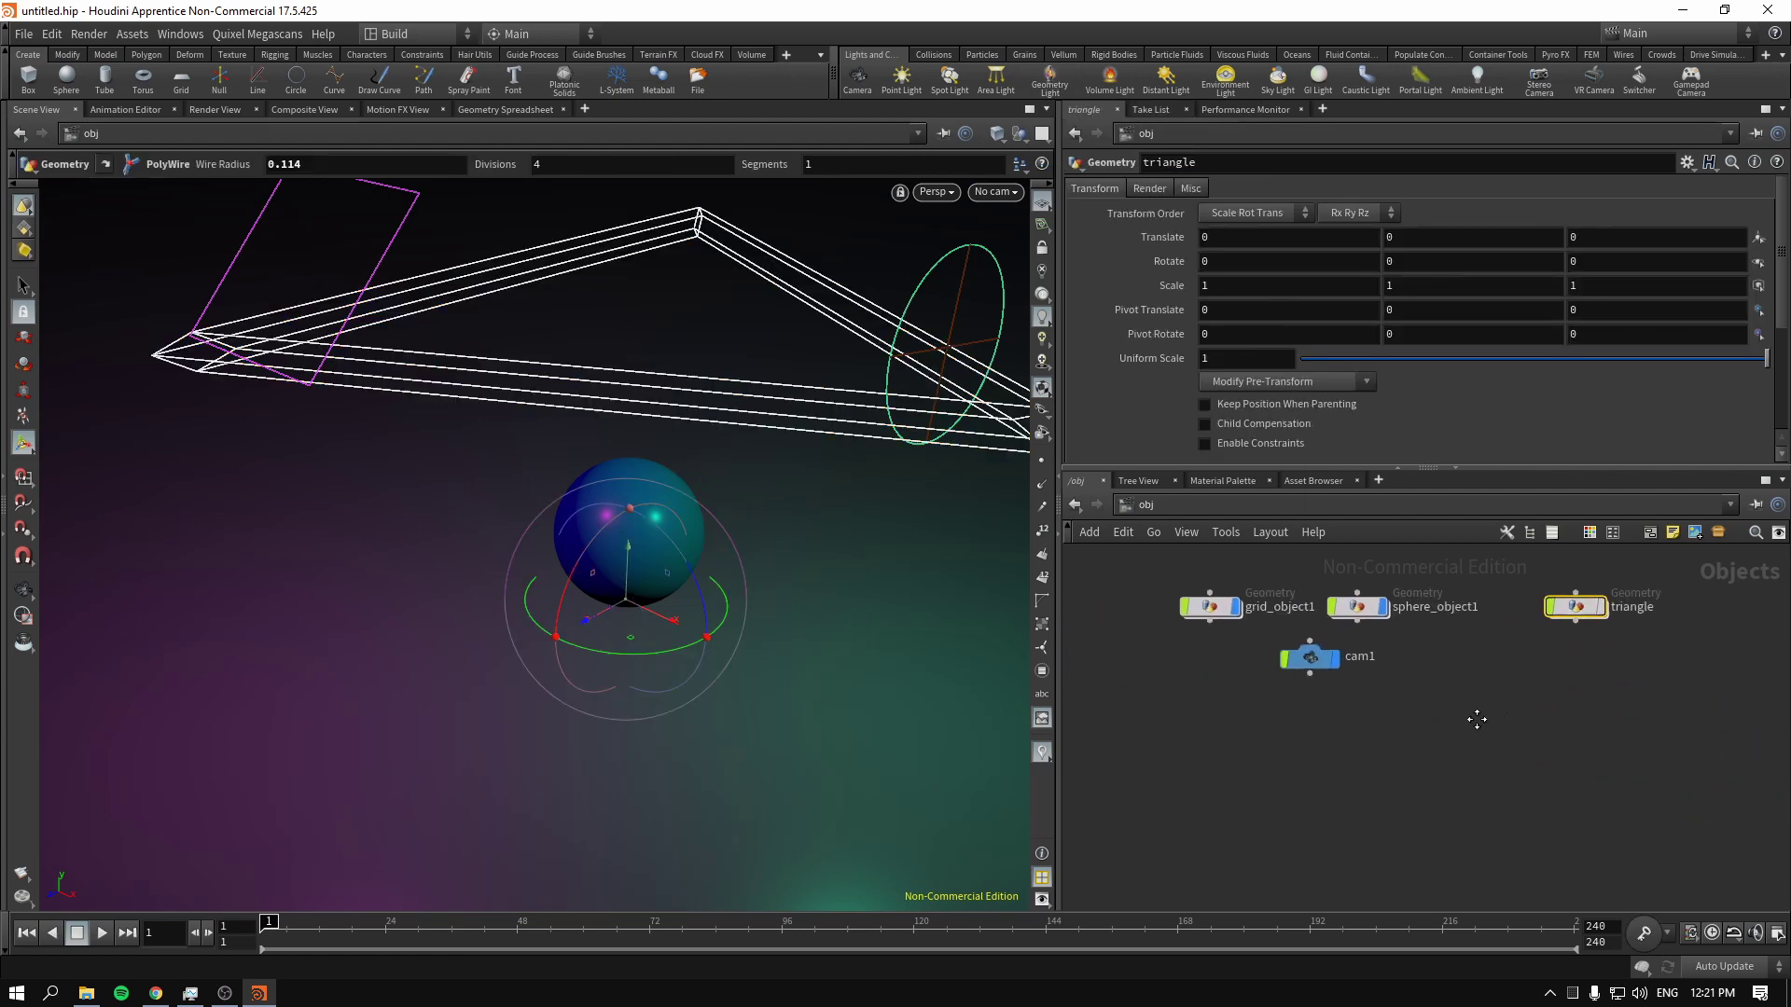
scroll(1477, 719, "down", 3)
scroll(1539, 776, "up", 5)
Rename the new geometry light geolight_triangle and keep it selected
left_click(1586, 720)
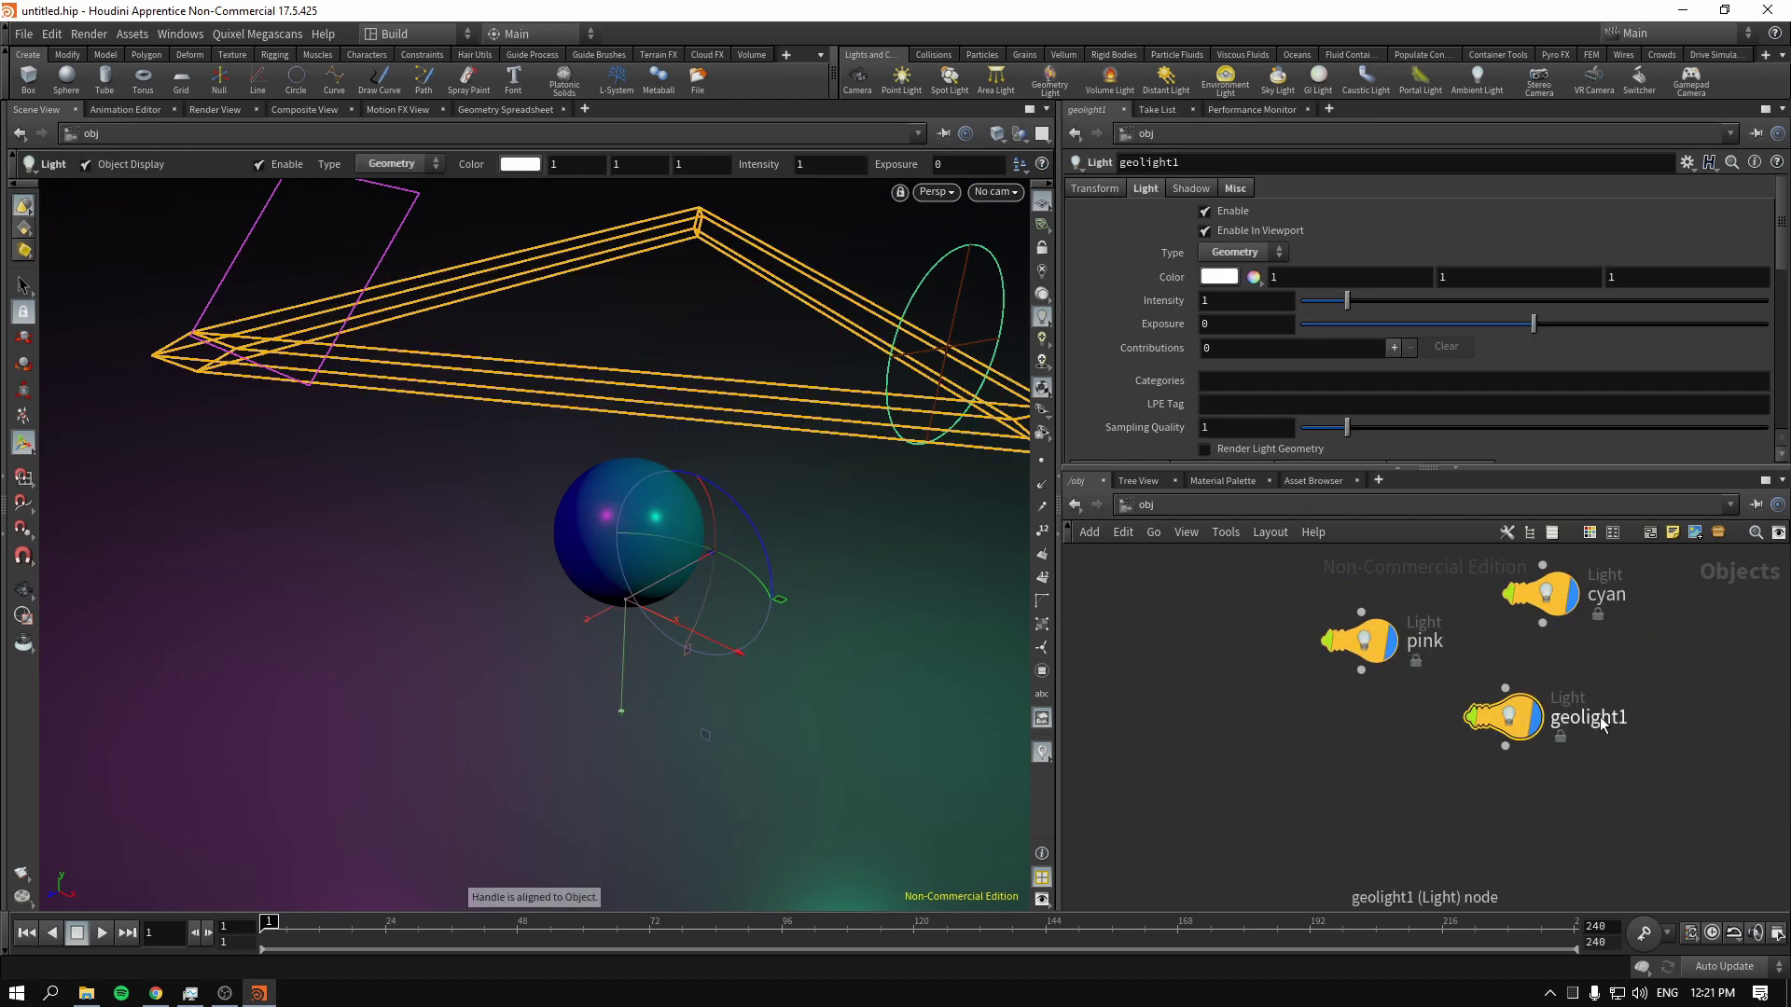
double_click(1595, 716)
left_click_drag(1633, 721, 1616, 723)
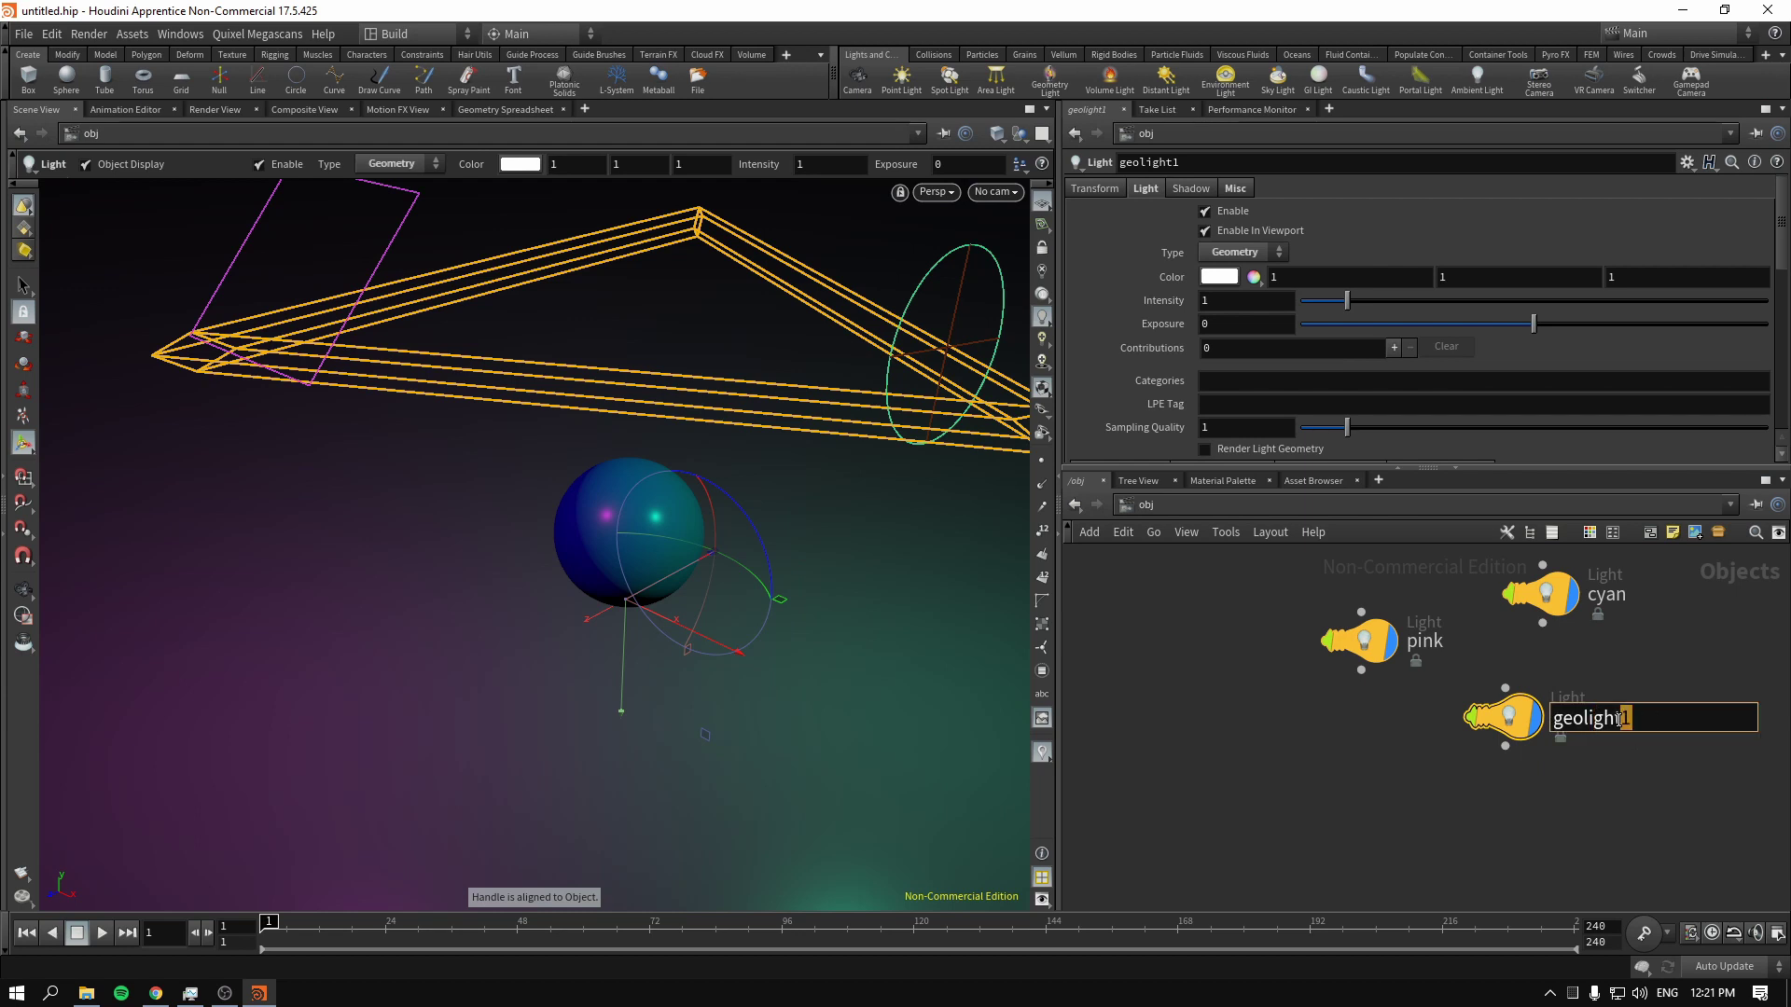
left_click(1630, 724)
type("_triangle")
key("Return")
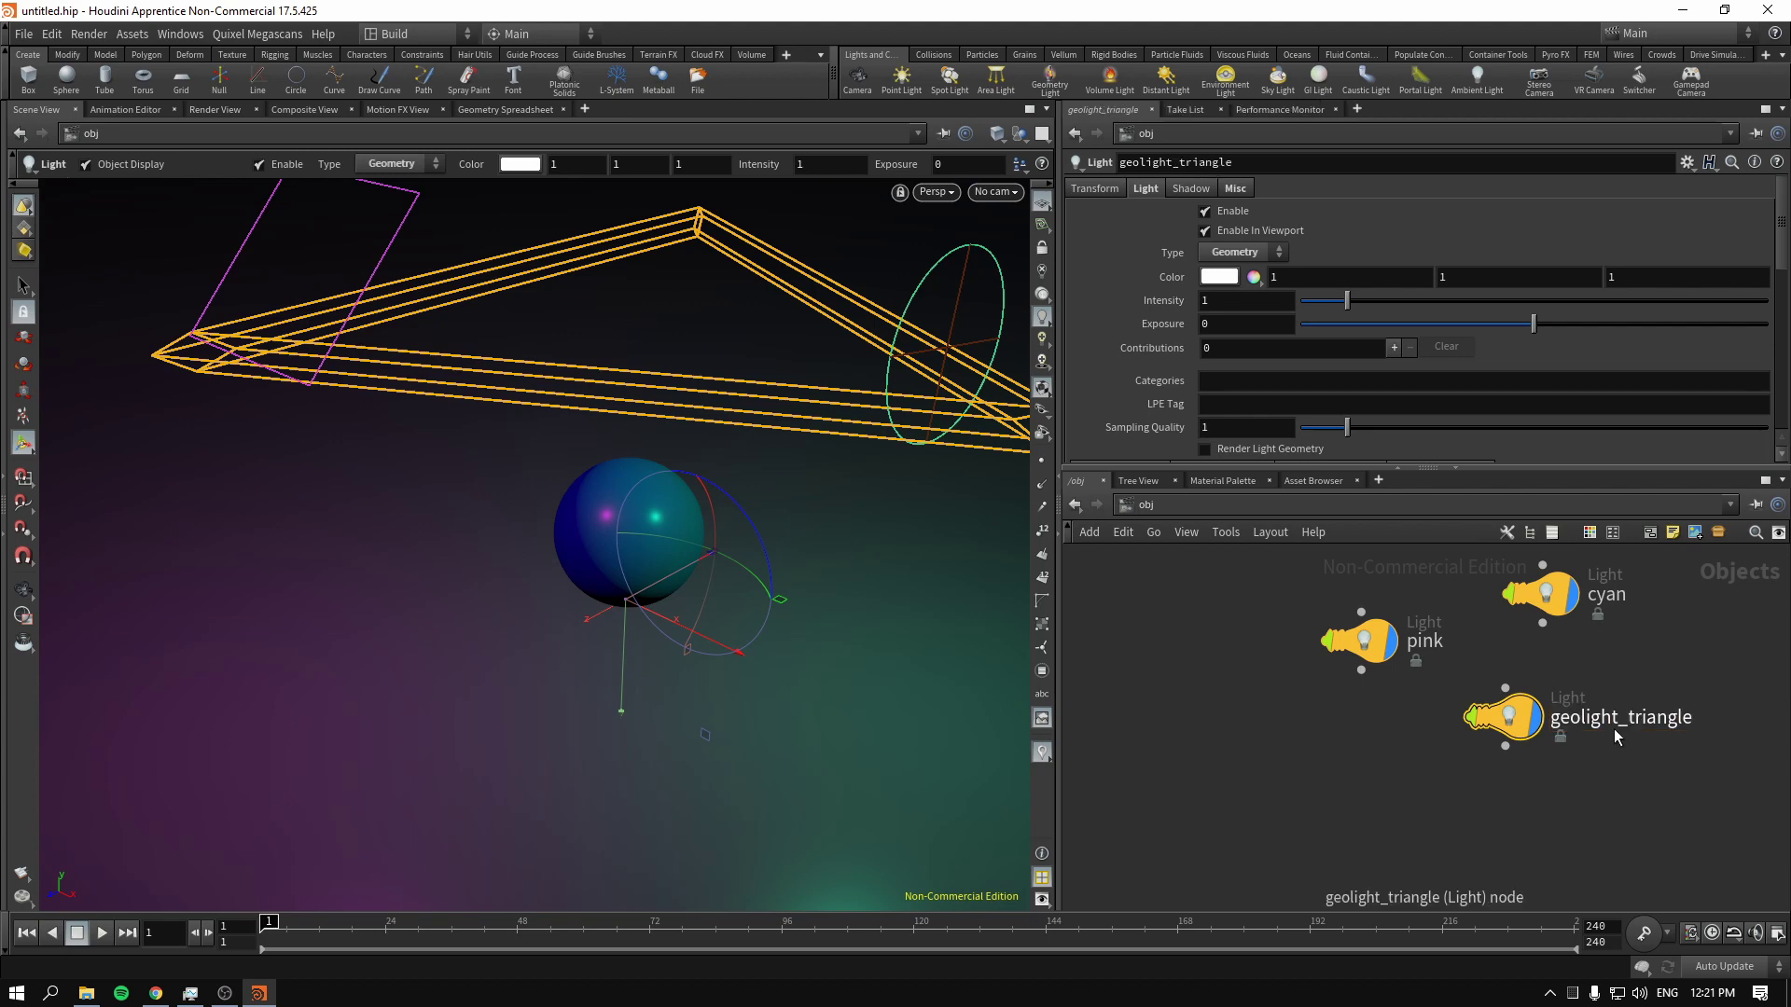
left_click(1444, 765)
left_click_drag(1321, 811, 1561, 692)
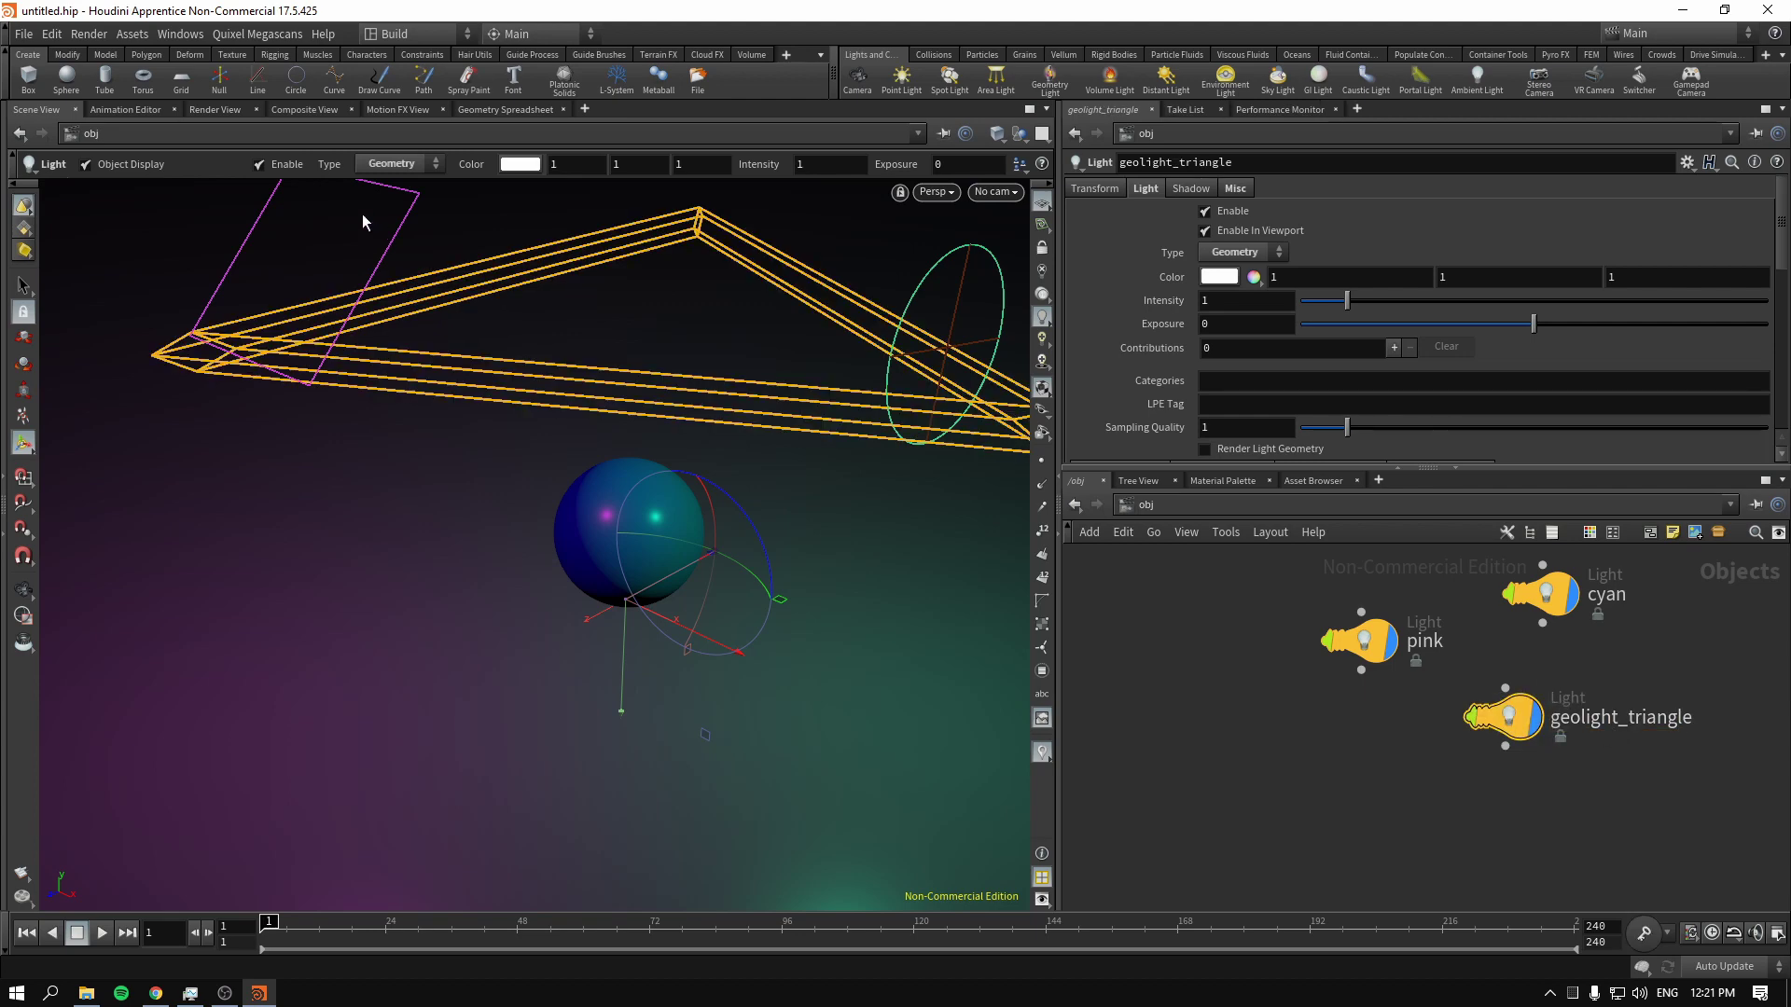
Render the scene in the Render View and focus the rendering on the sphere to inspect the triangle light's reflection
left_click(214, 110)
left_click(58, 135)
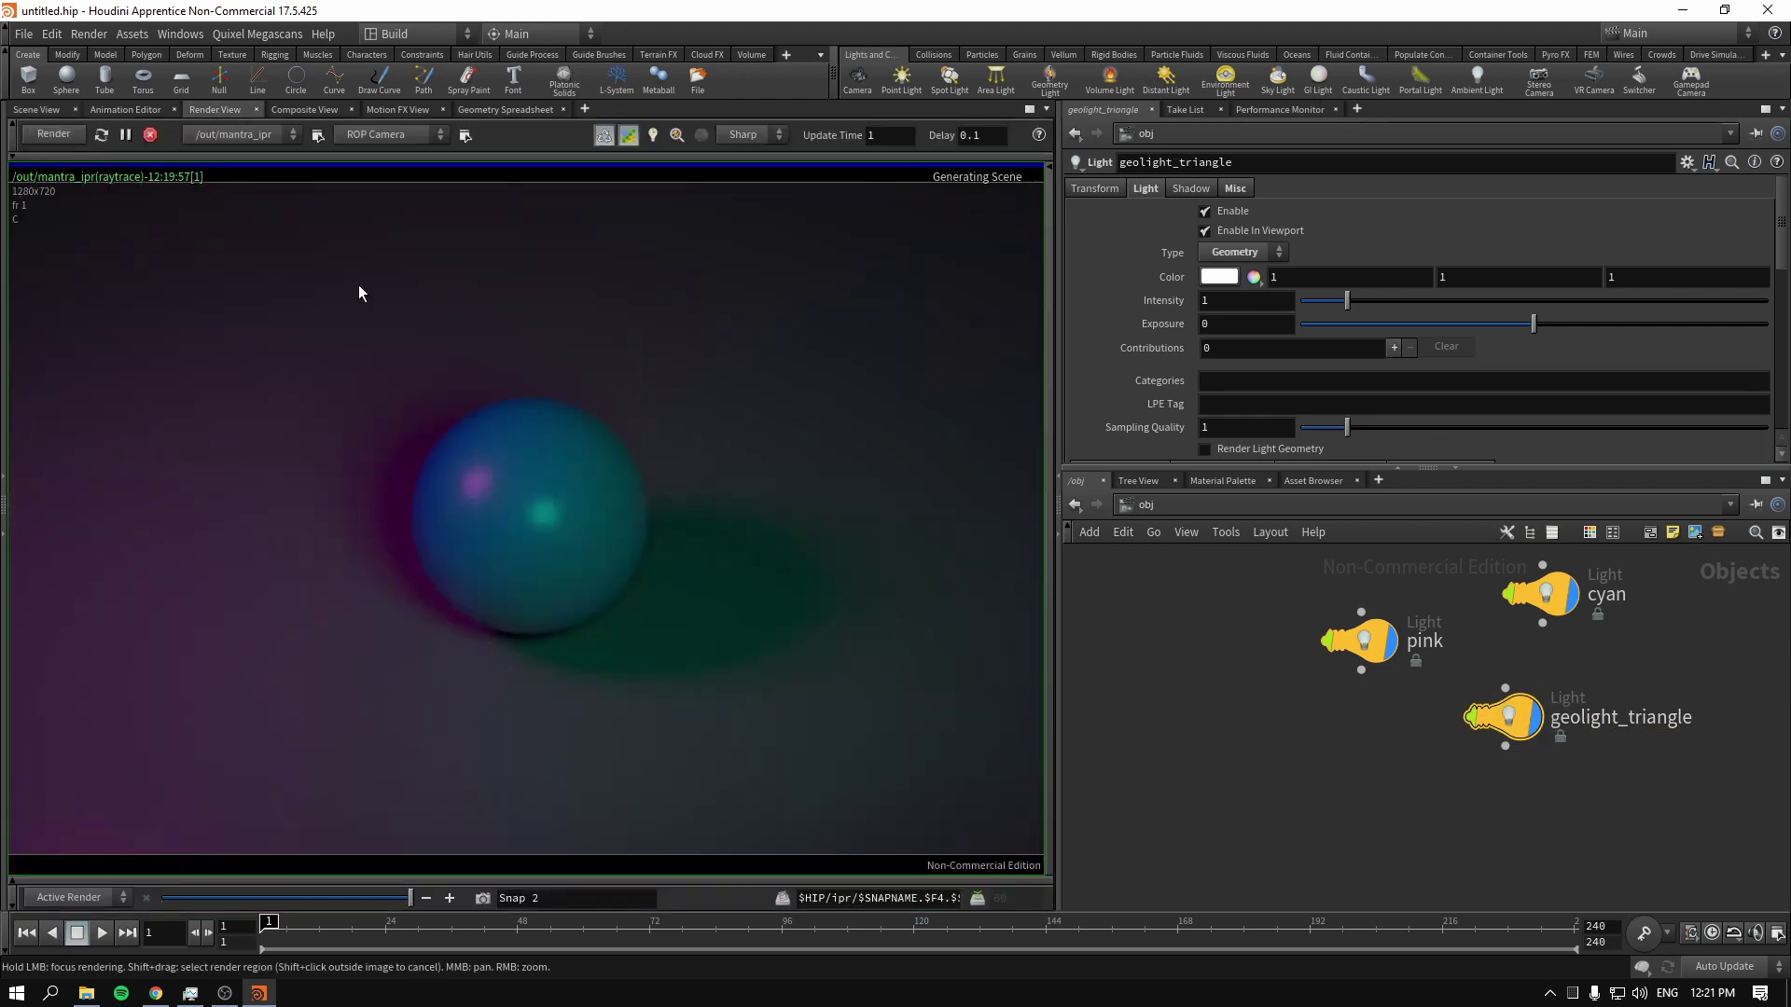
mouse_move(1311, 672)
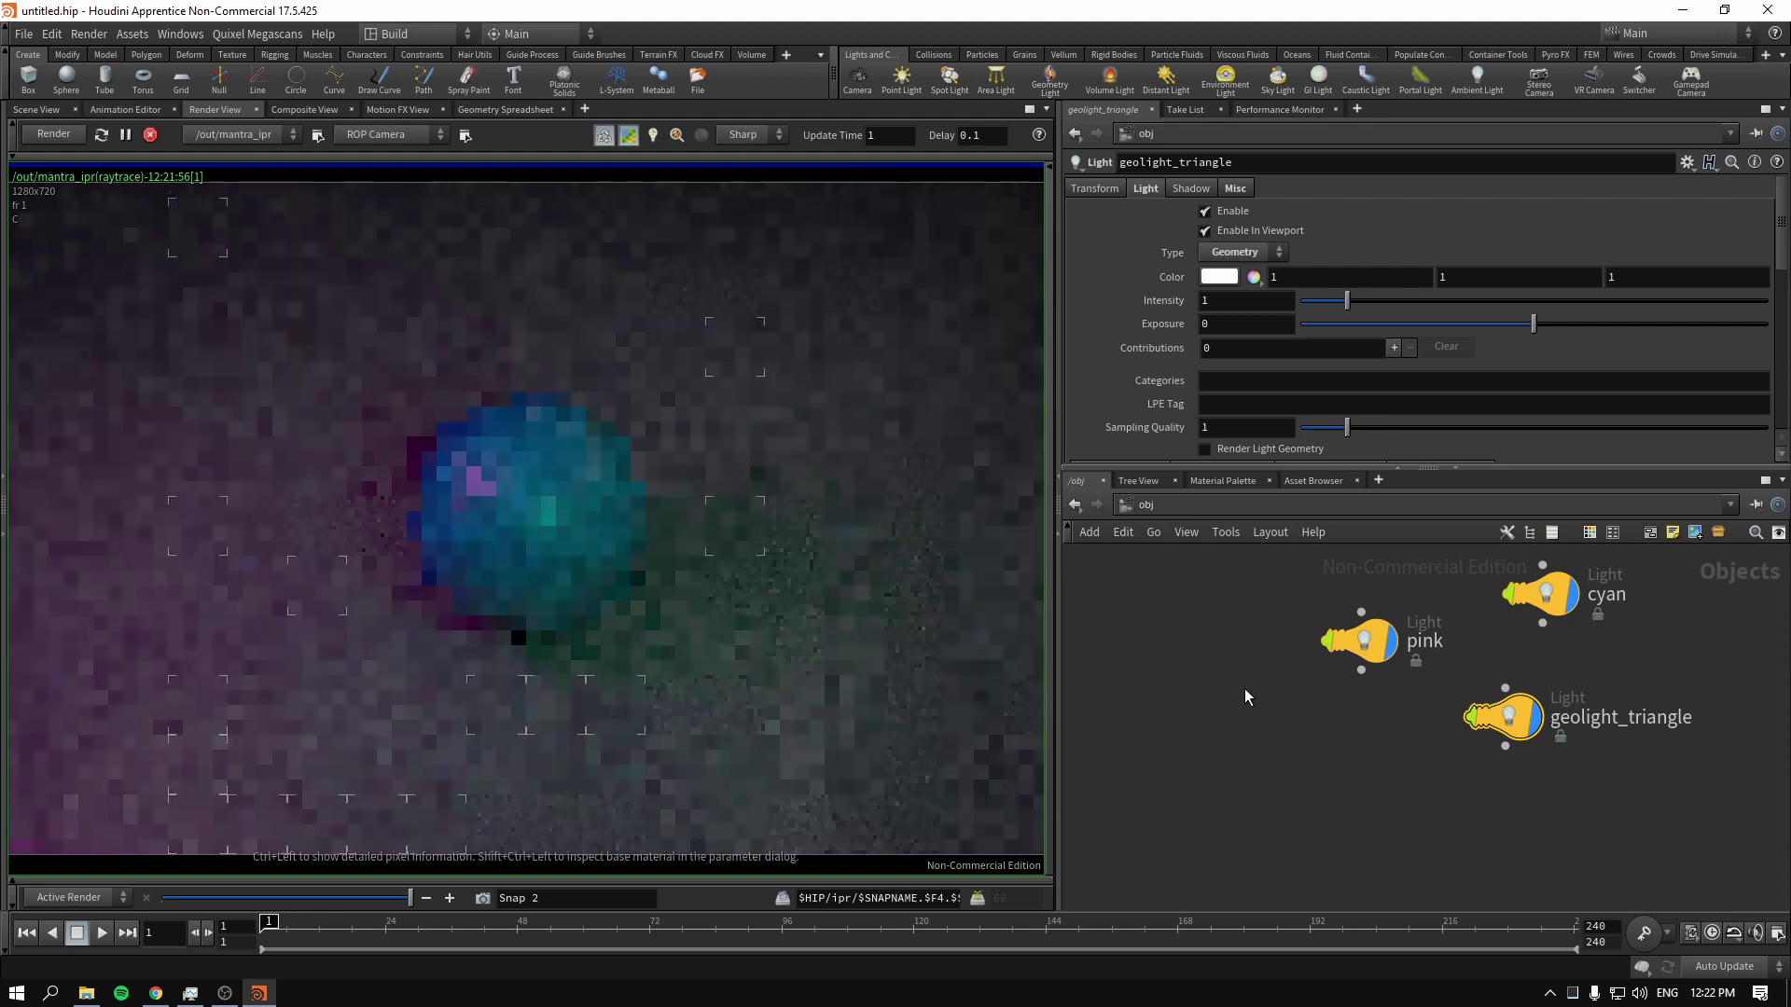
left_click_drag(611, 476, 501, 528)
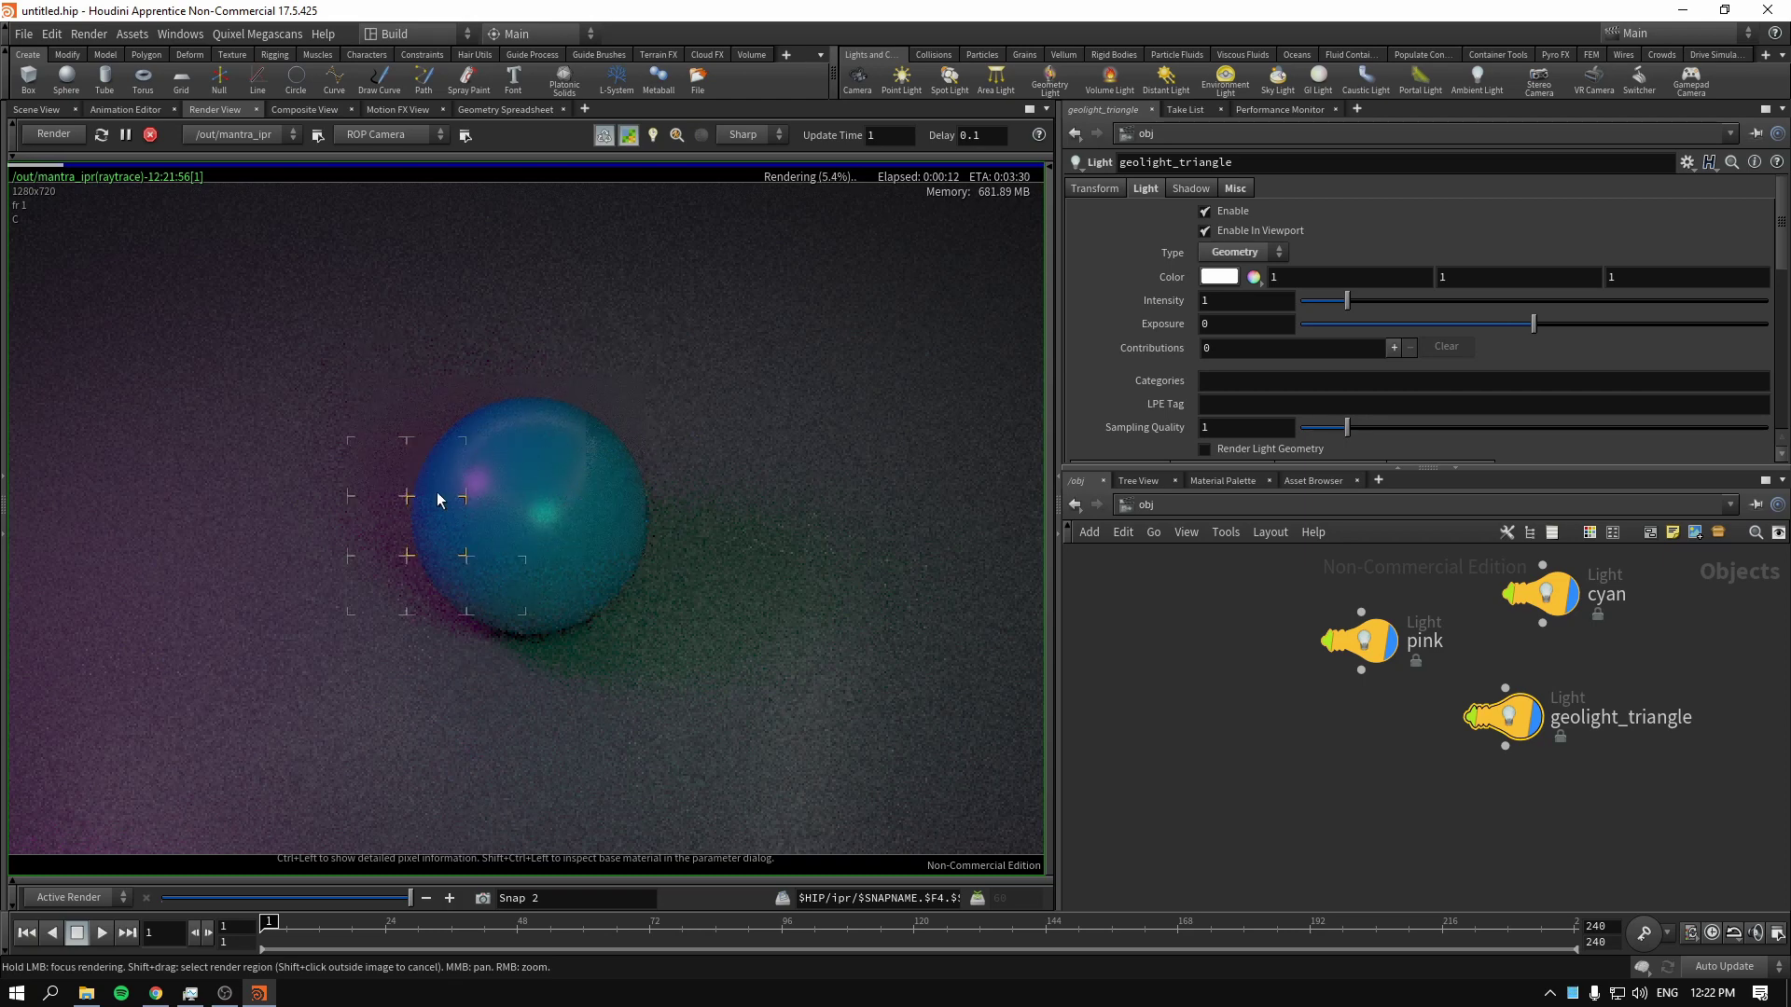
Set the roughness of the sphere's Principled Shader in the mat network to 0.136
left_click_drag(1366, 833, 1589, 696)
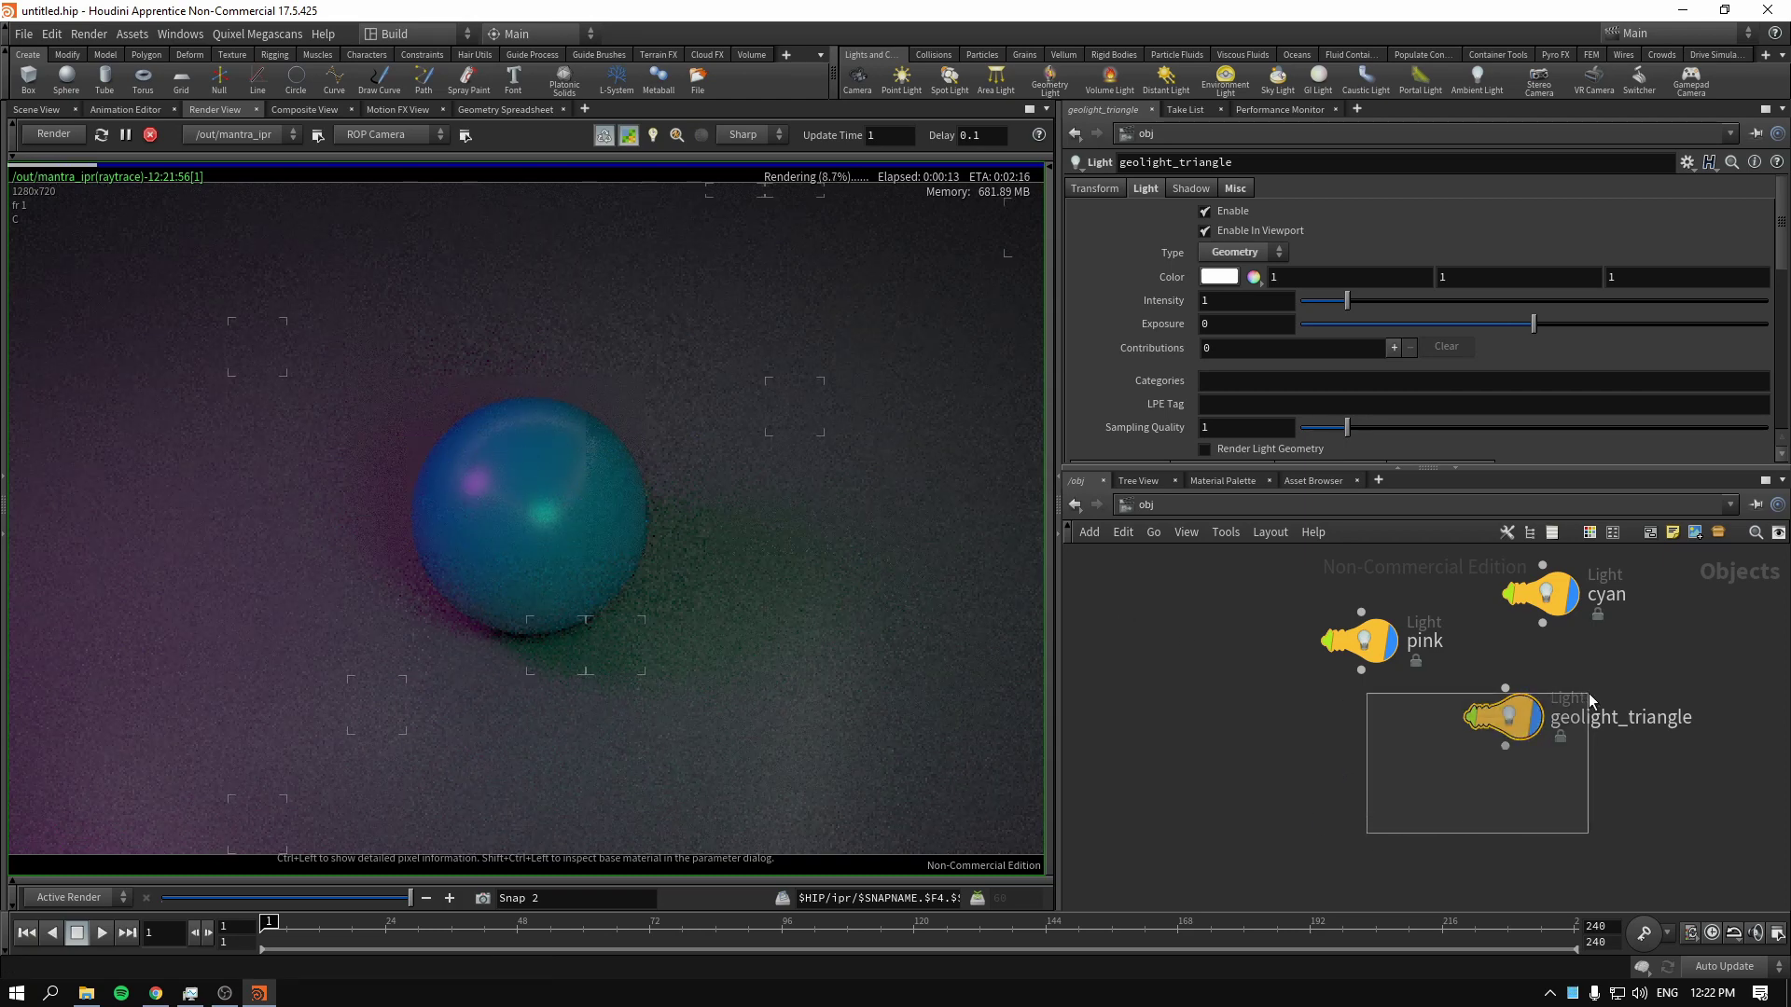
left_click(1147, 505)
left_click(1177, 585)
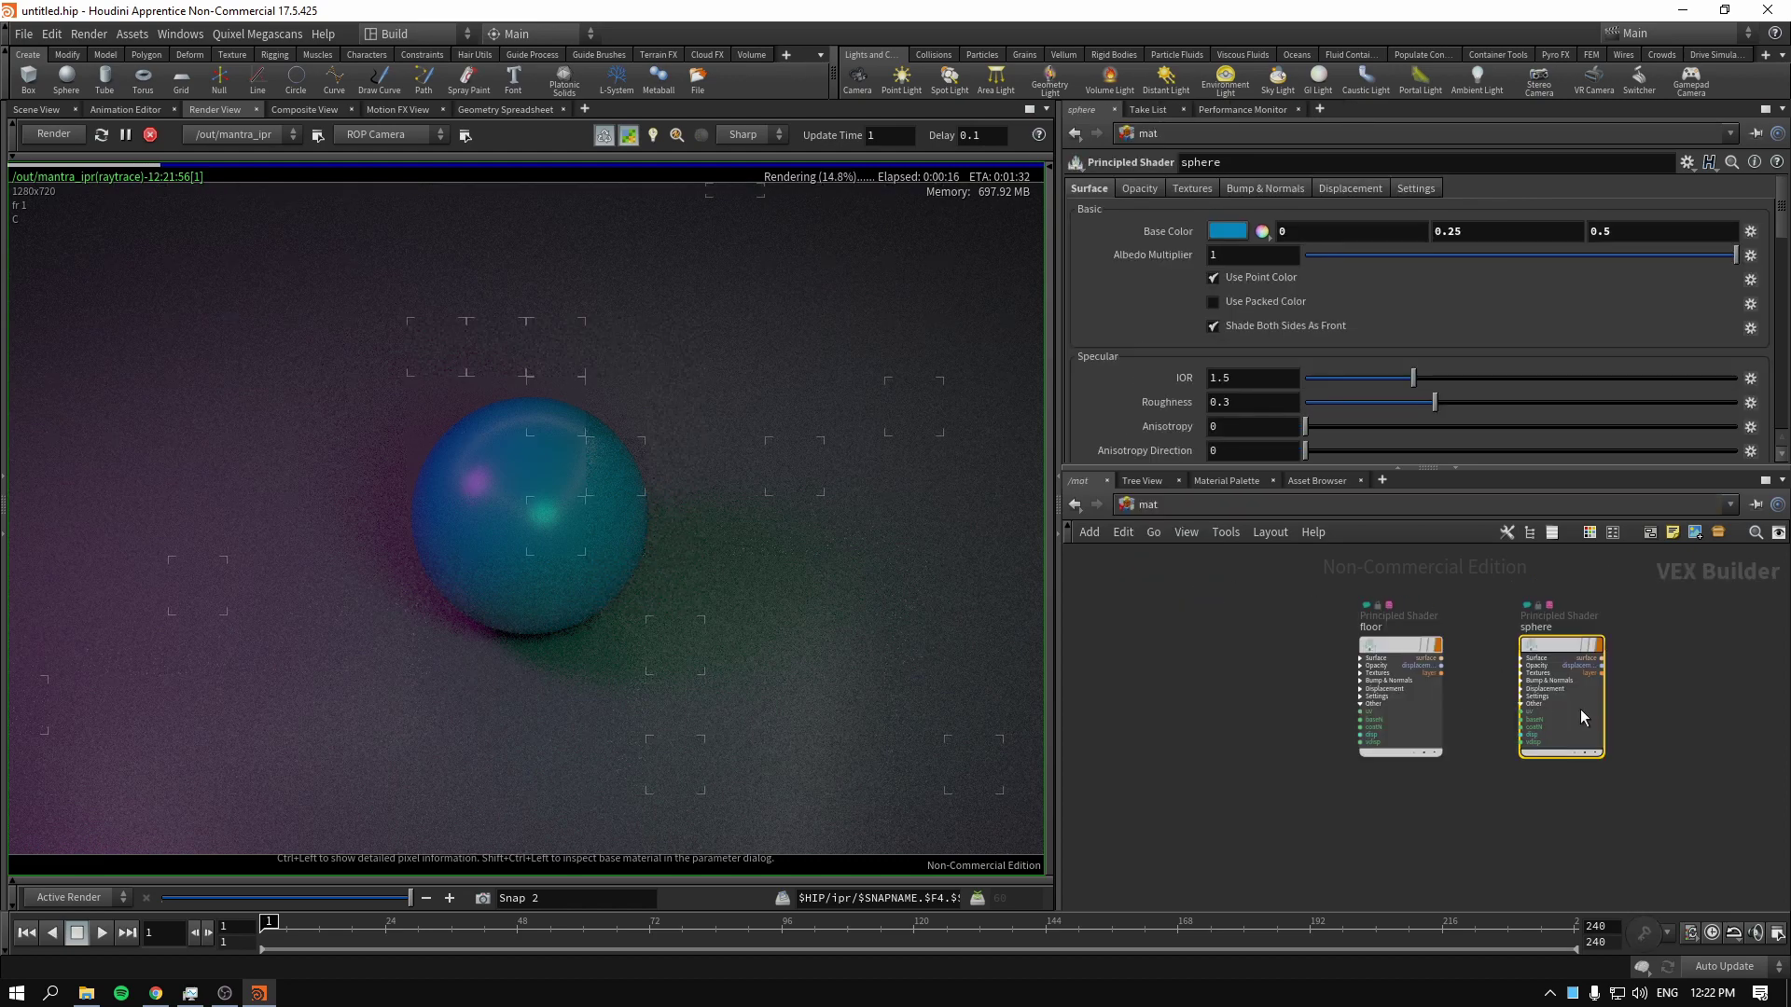
left_click_drag(1434, 402, 1364, 409)
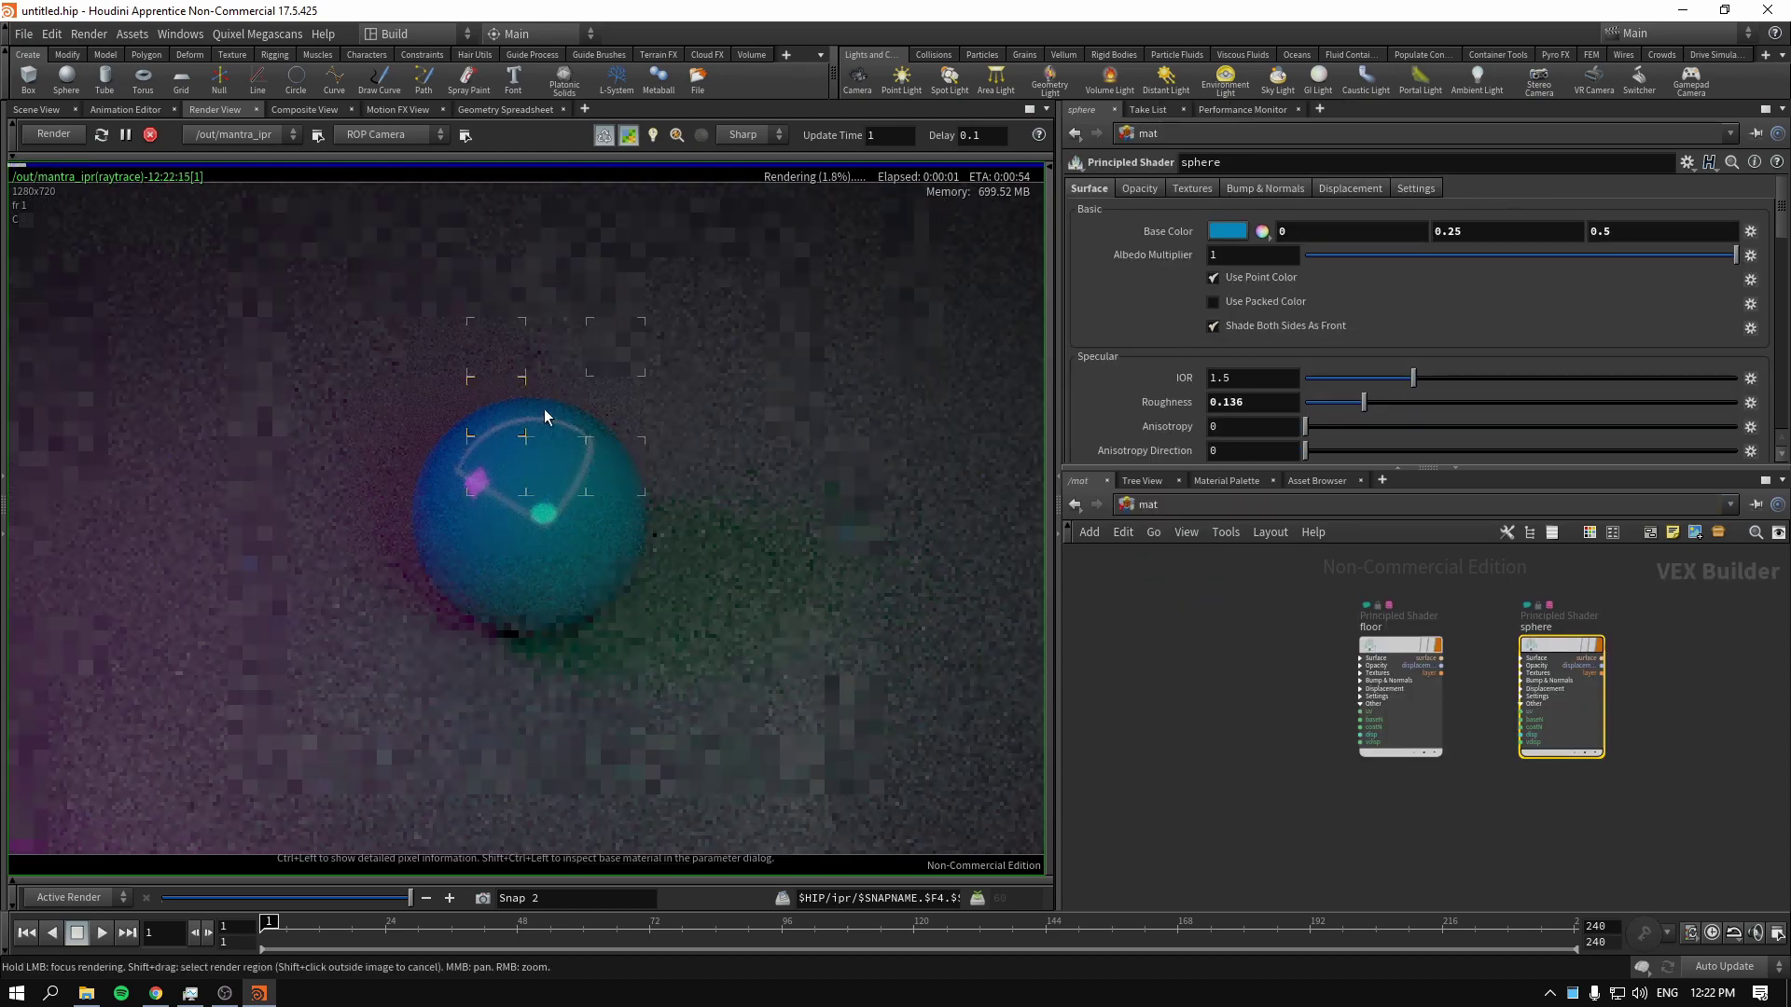
Return to the object network and set the exposure of geolight_triangle to 1.12
left_click(1149, 504)
left_click(1218, 597)
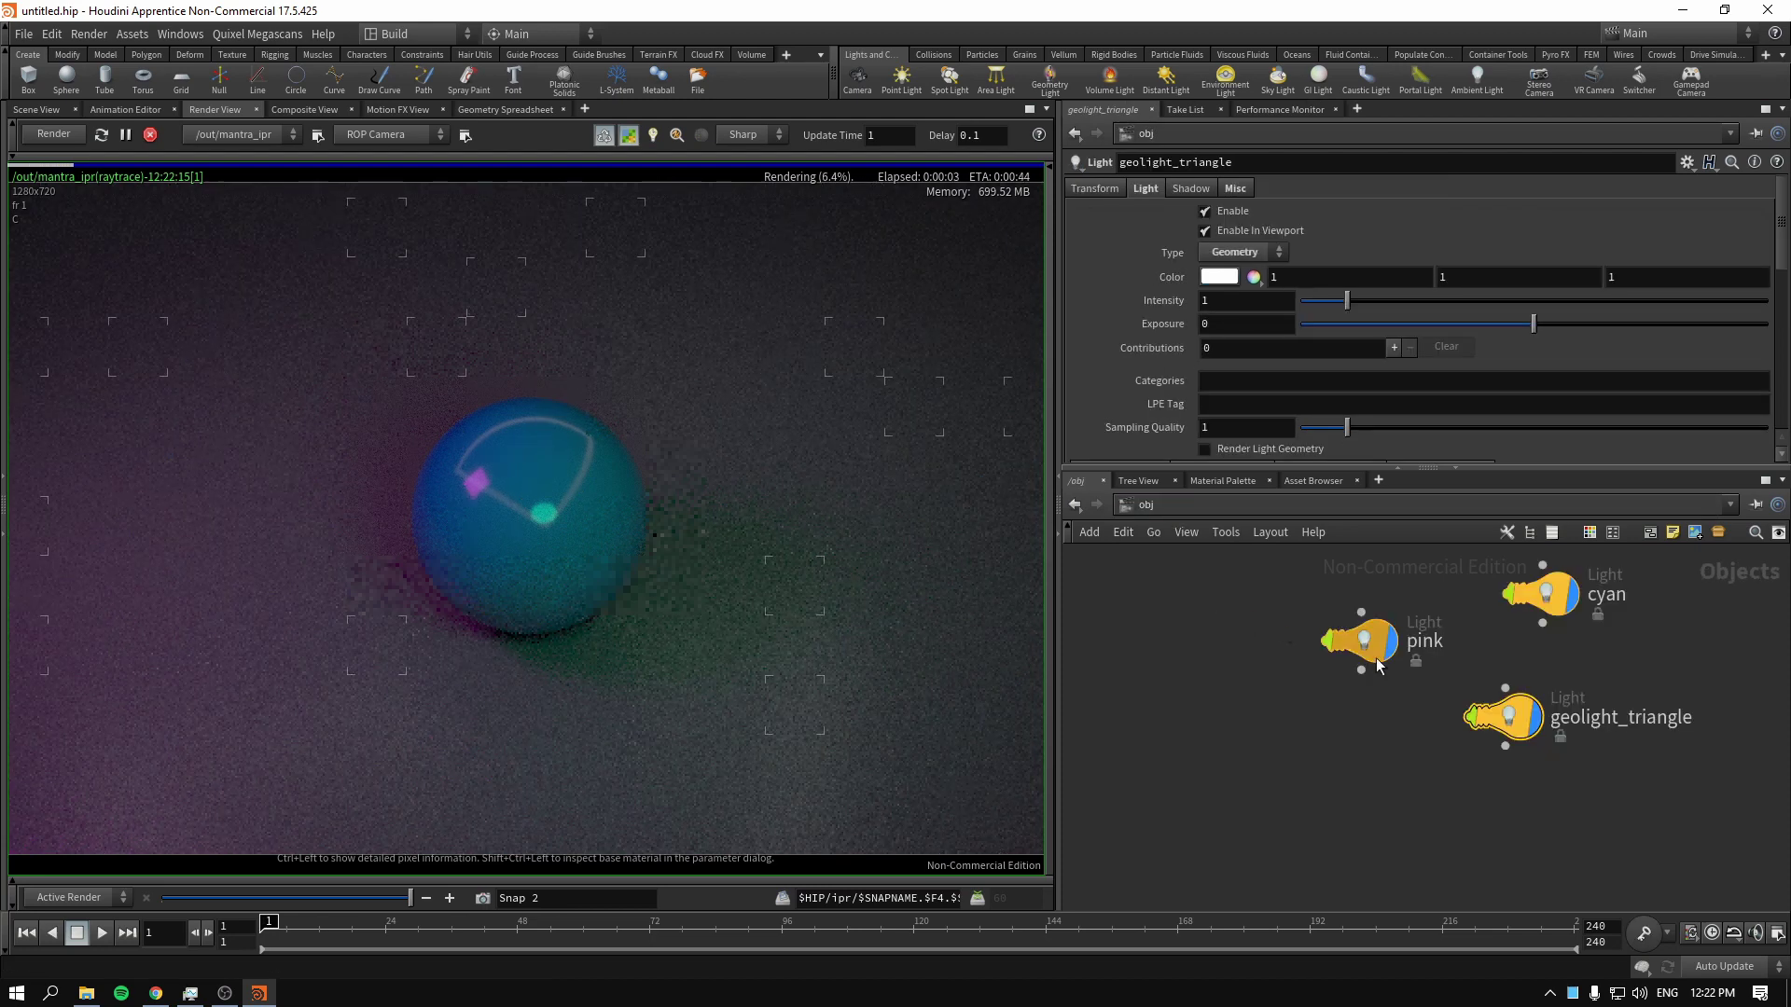
left_click_drag(1412, 840, 1587, 726)
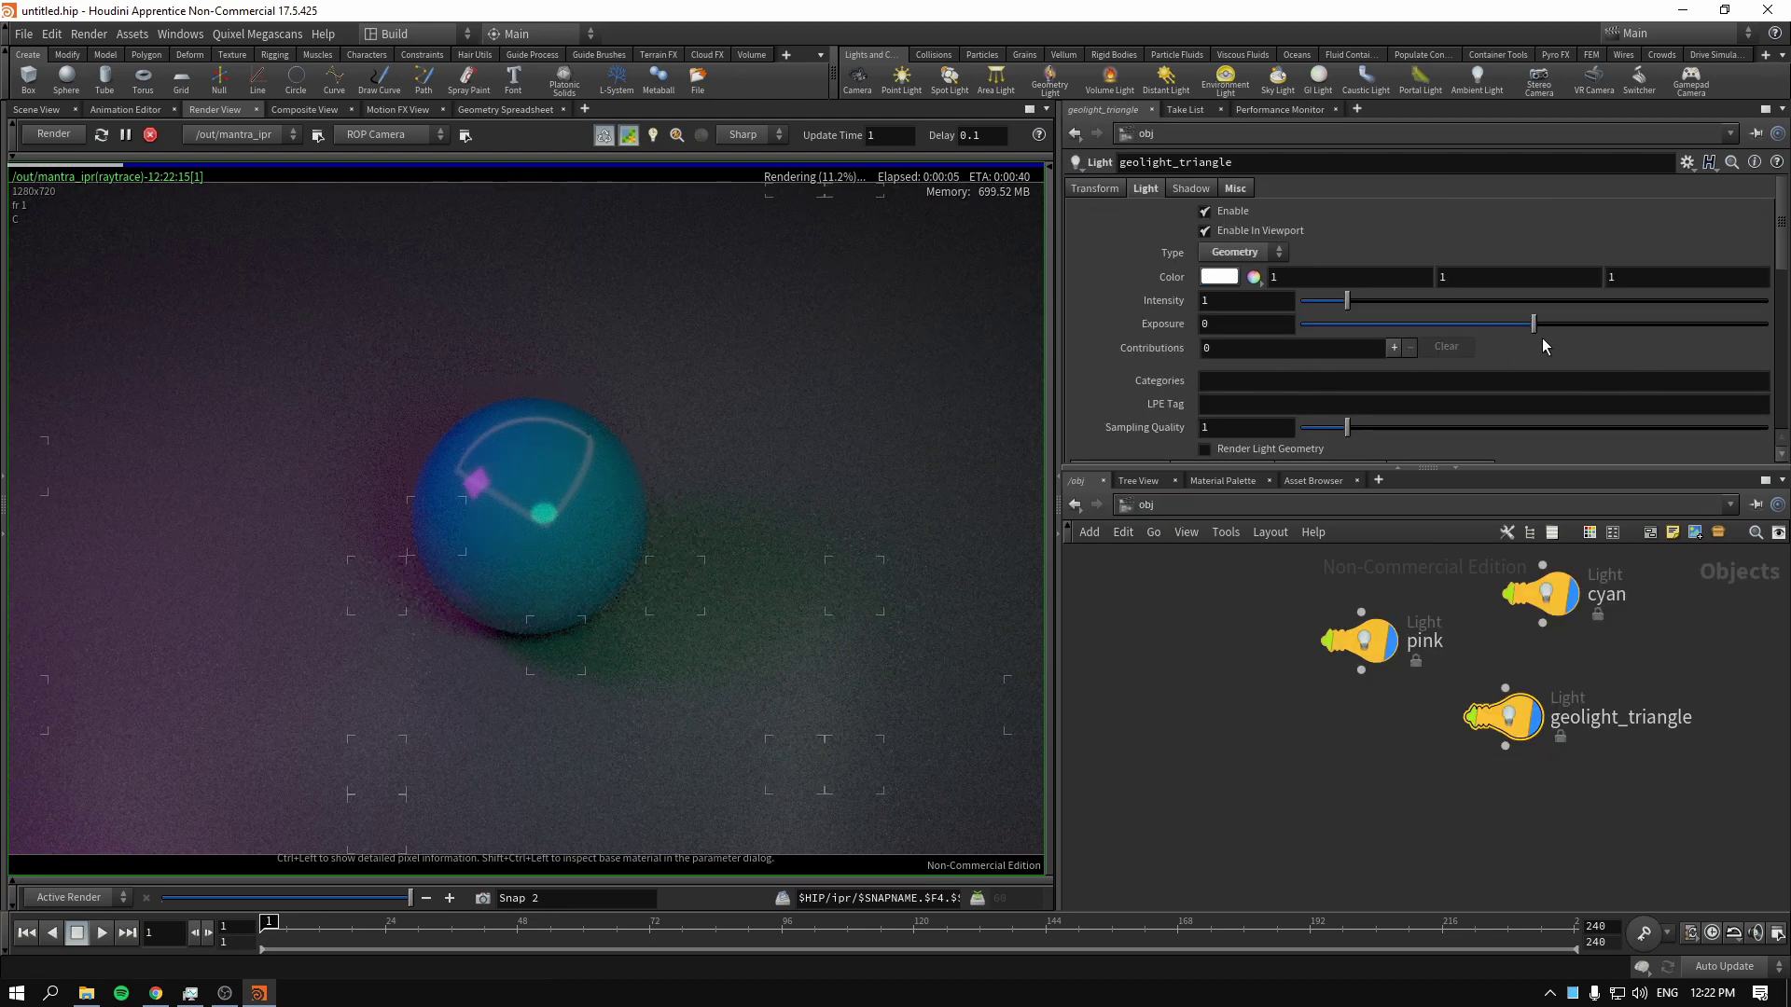
left_click_drag(1546, 326, 1559, 326)
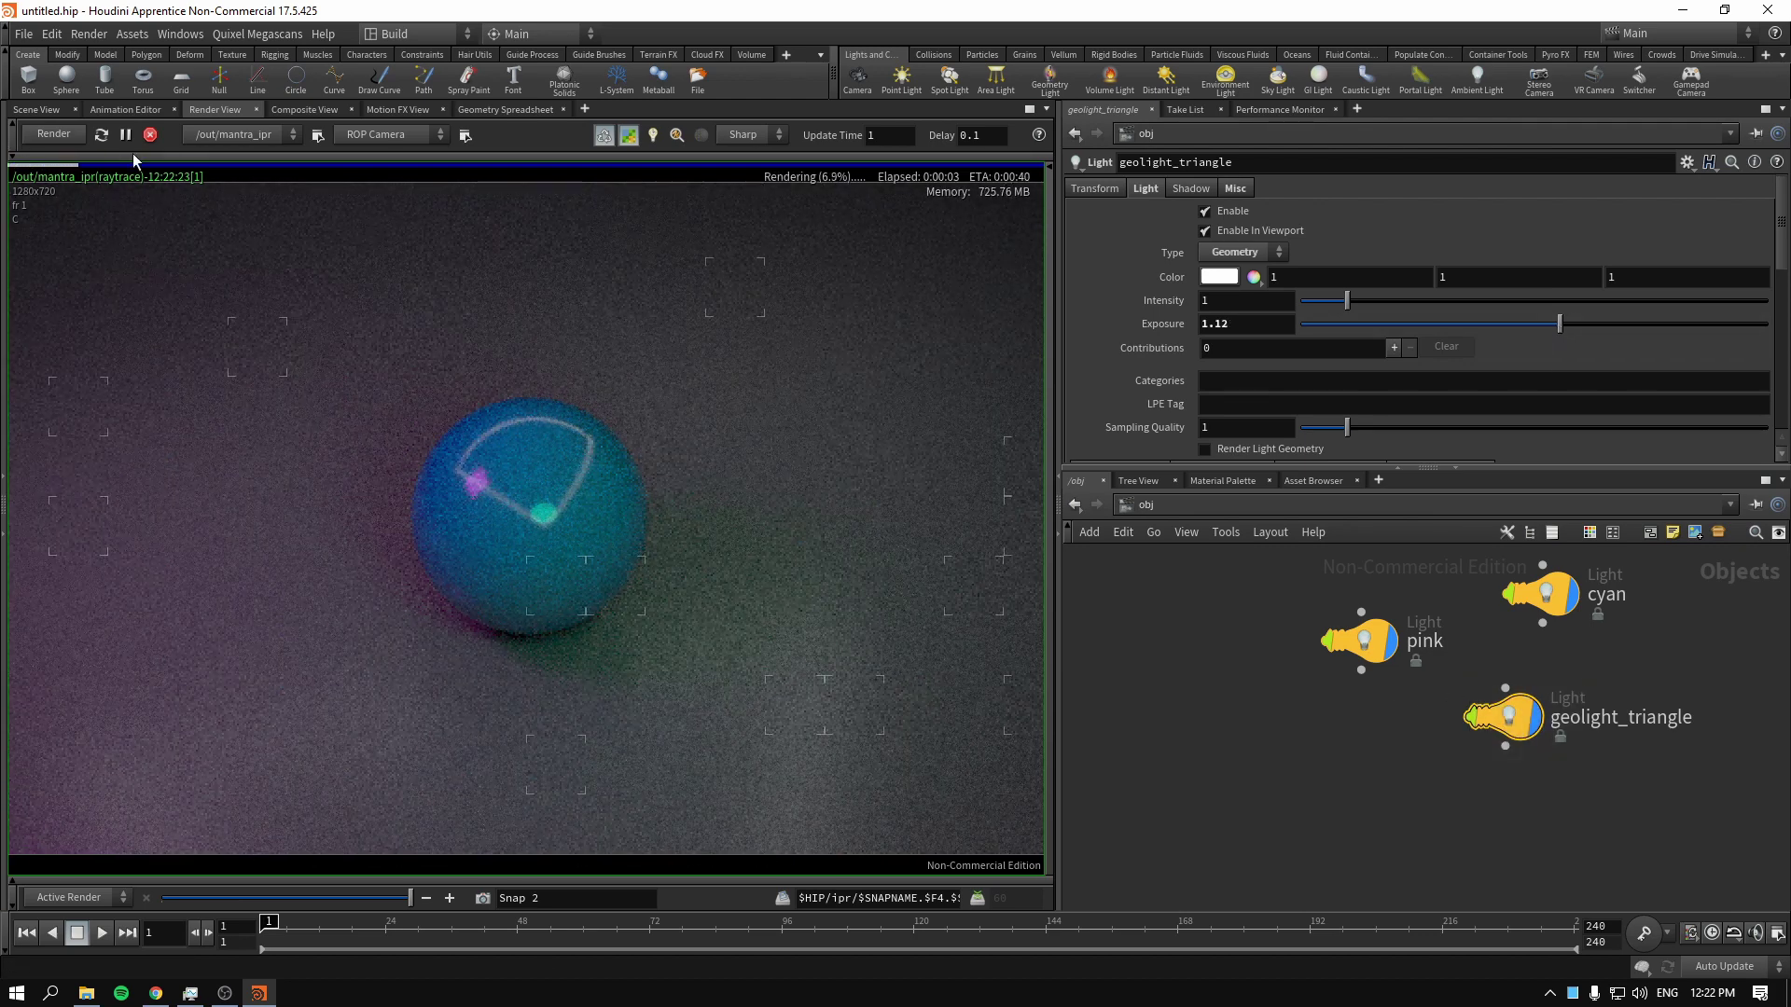
Back in the Scene View, add a Test Geometry: Squab object and raise it above the sphere to Y 1.18952
left_click(54, 109)
left_click(1267, 625)
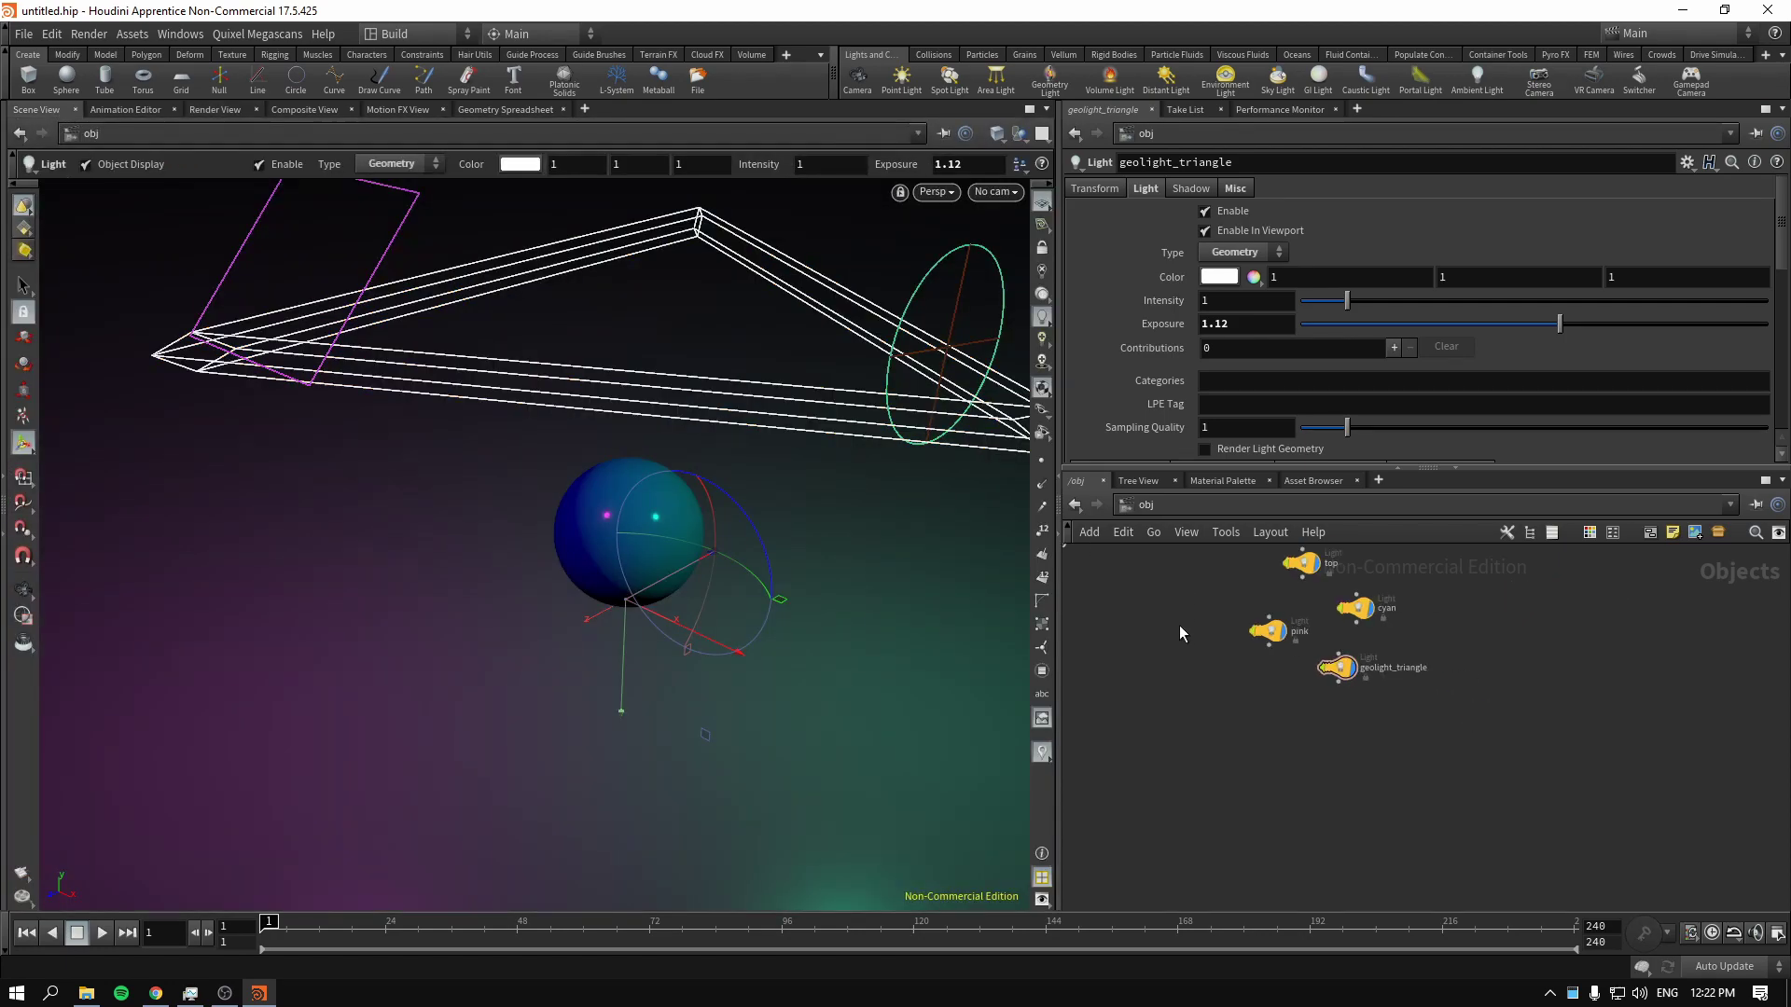
key("h")
key("Tab")
type("squ")
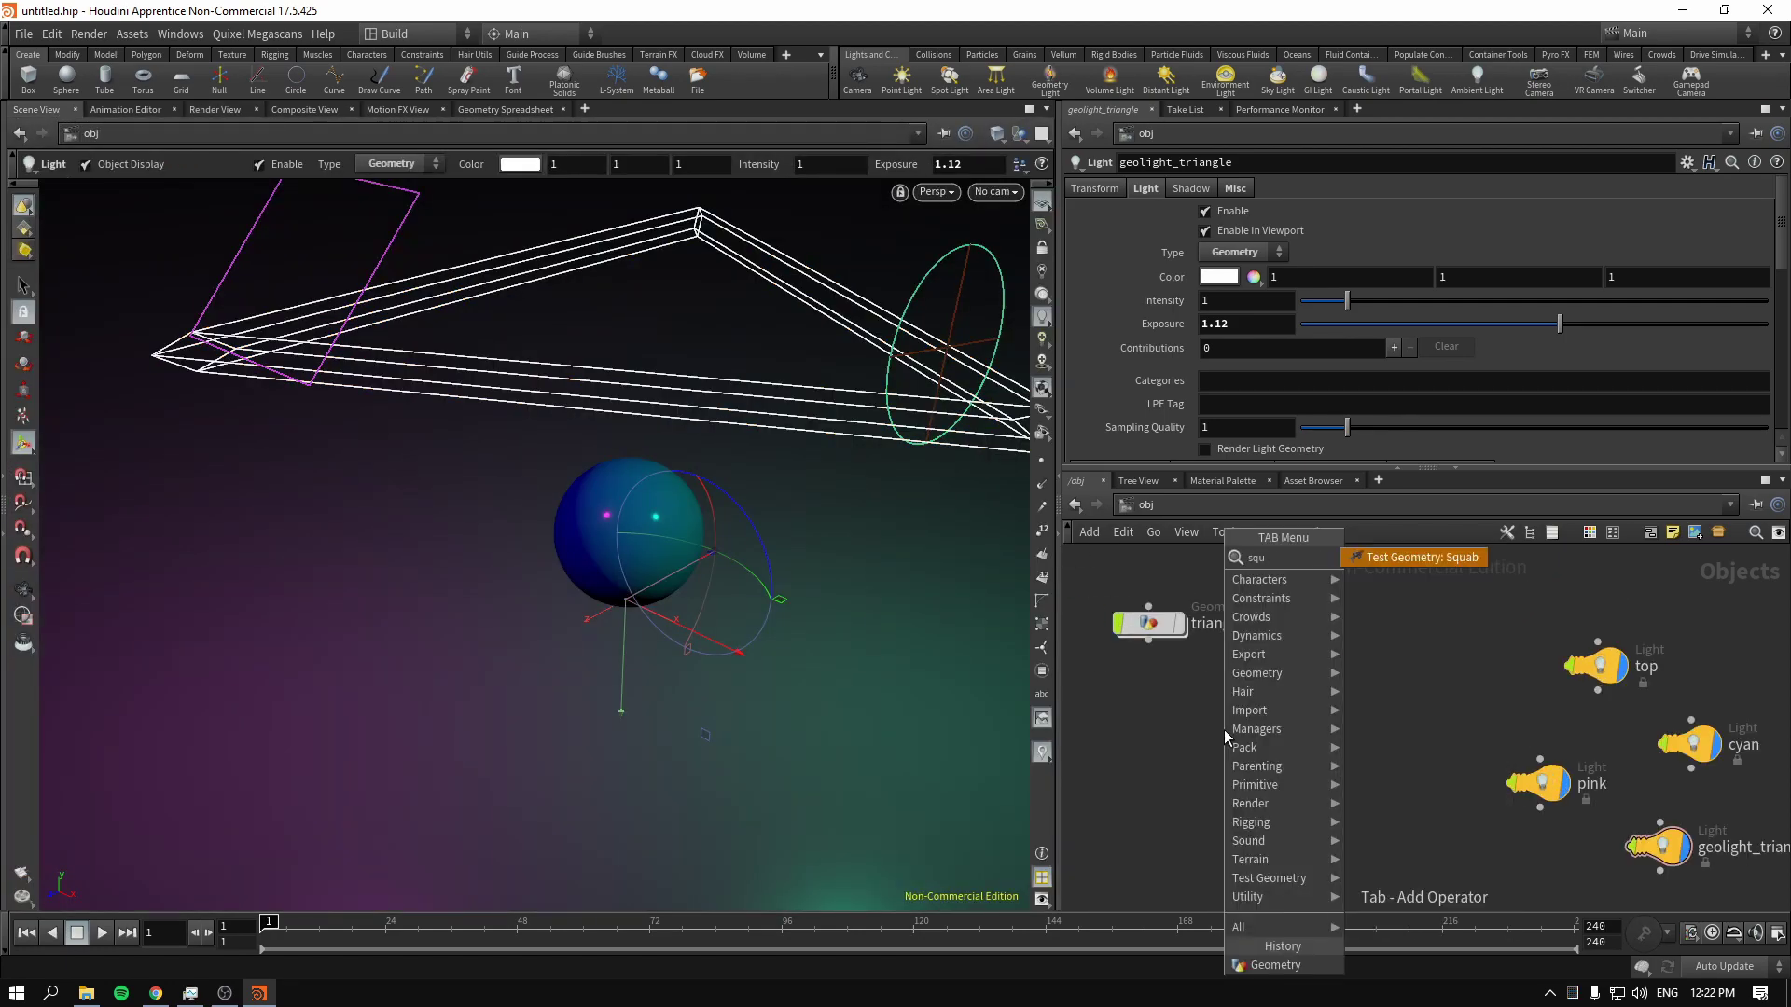
key("Return")
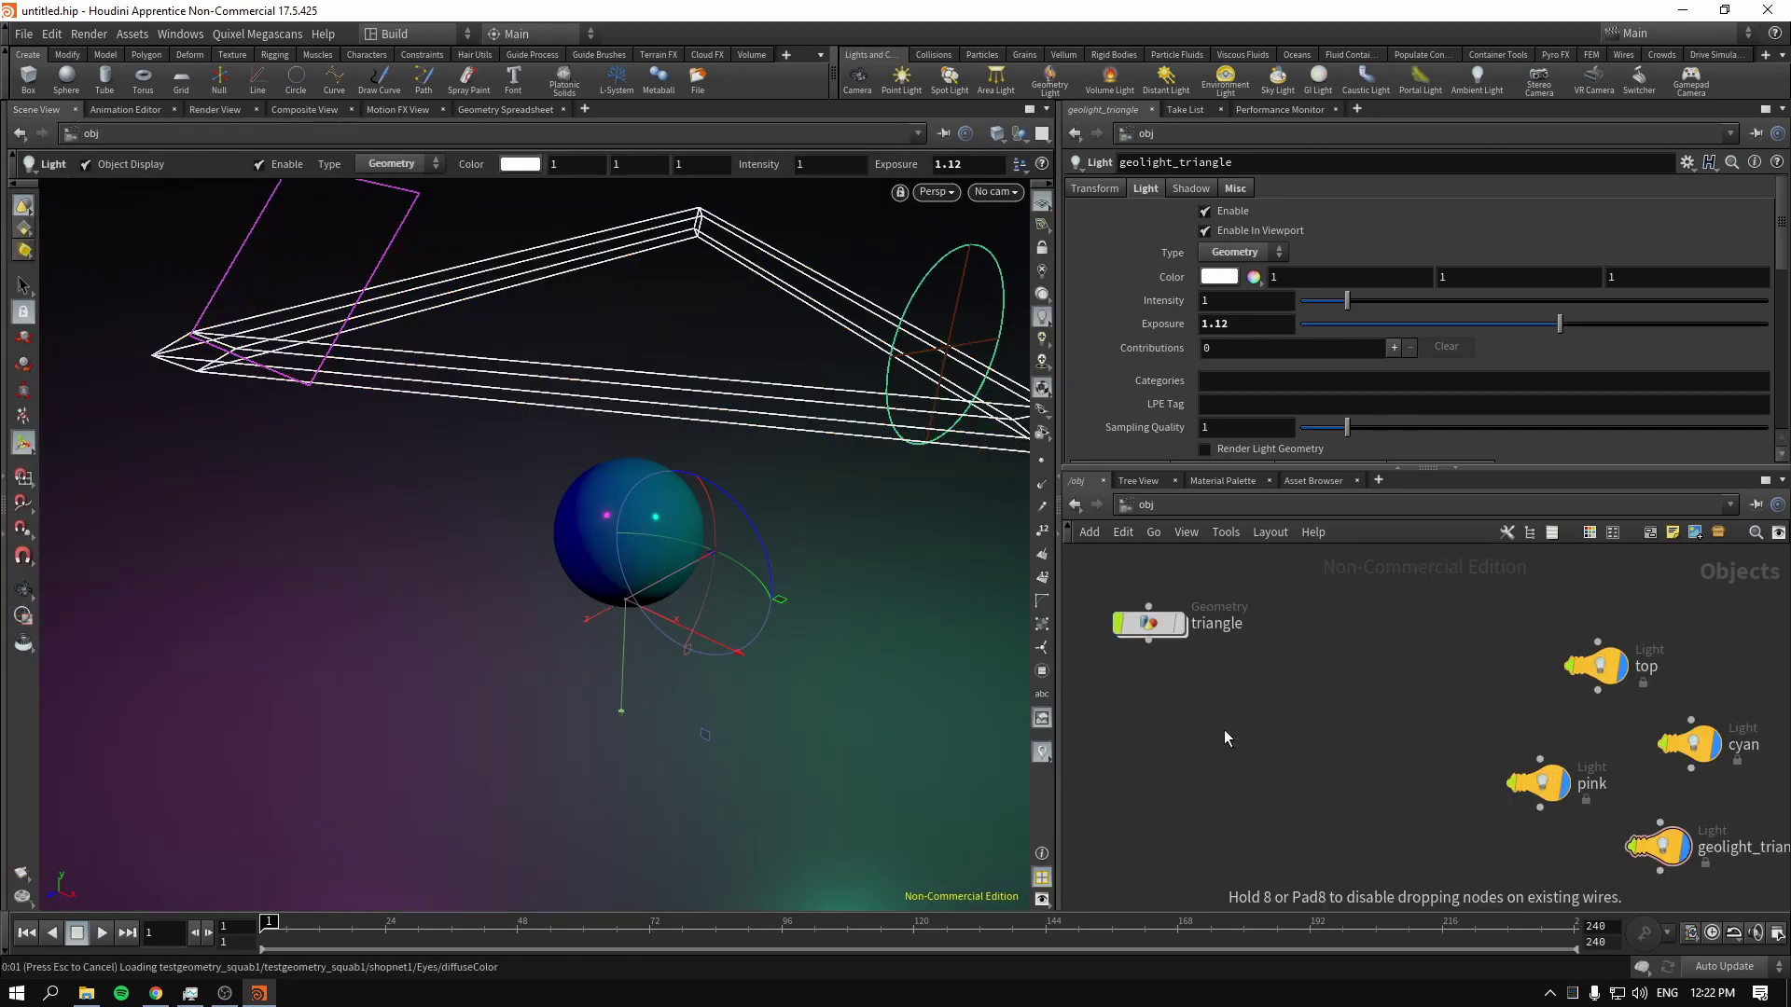
left_click(1223, 730)
left_click_drag(627, 579, 627, 401)
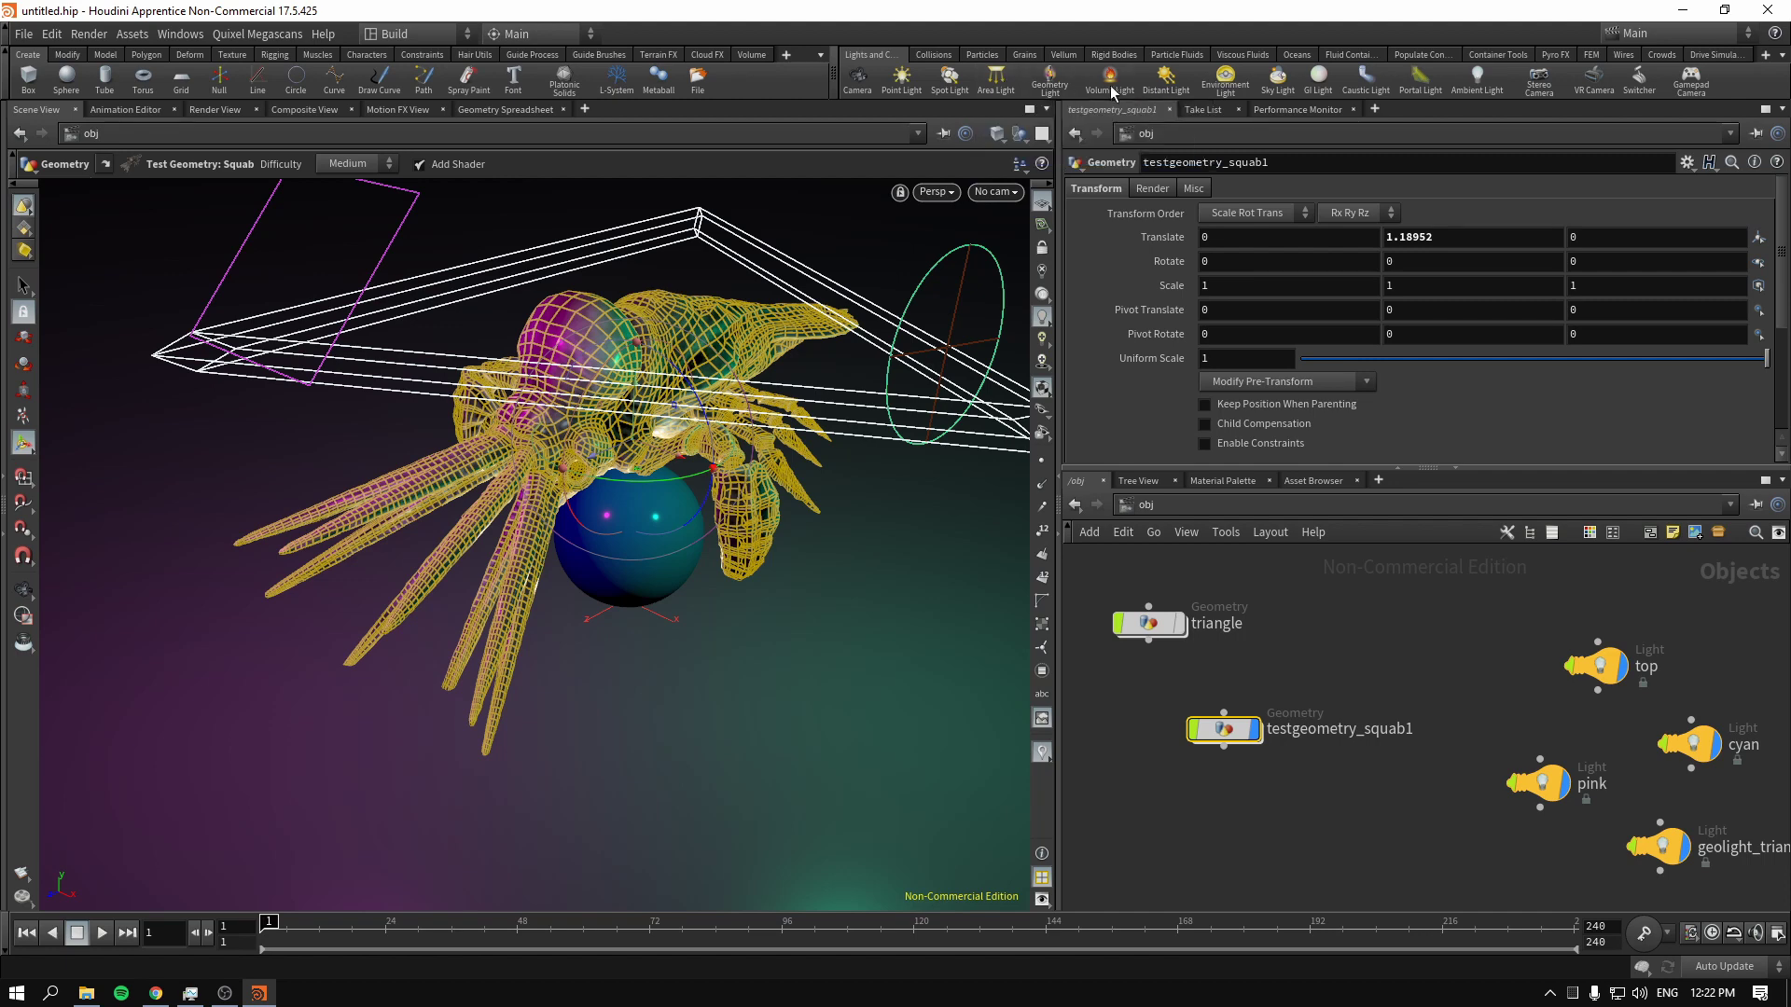
Create a Geometry Light from the squab object and disable geolight_triangle
left_click(1049, 83)
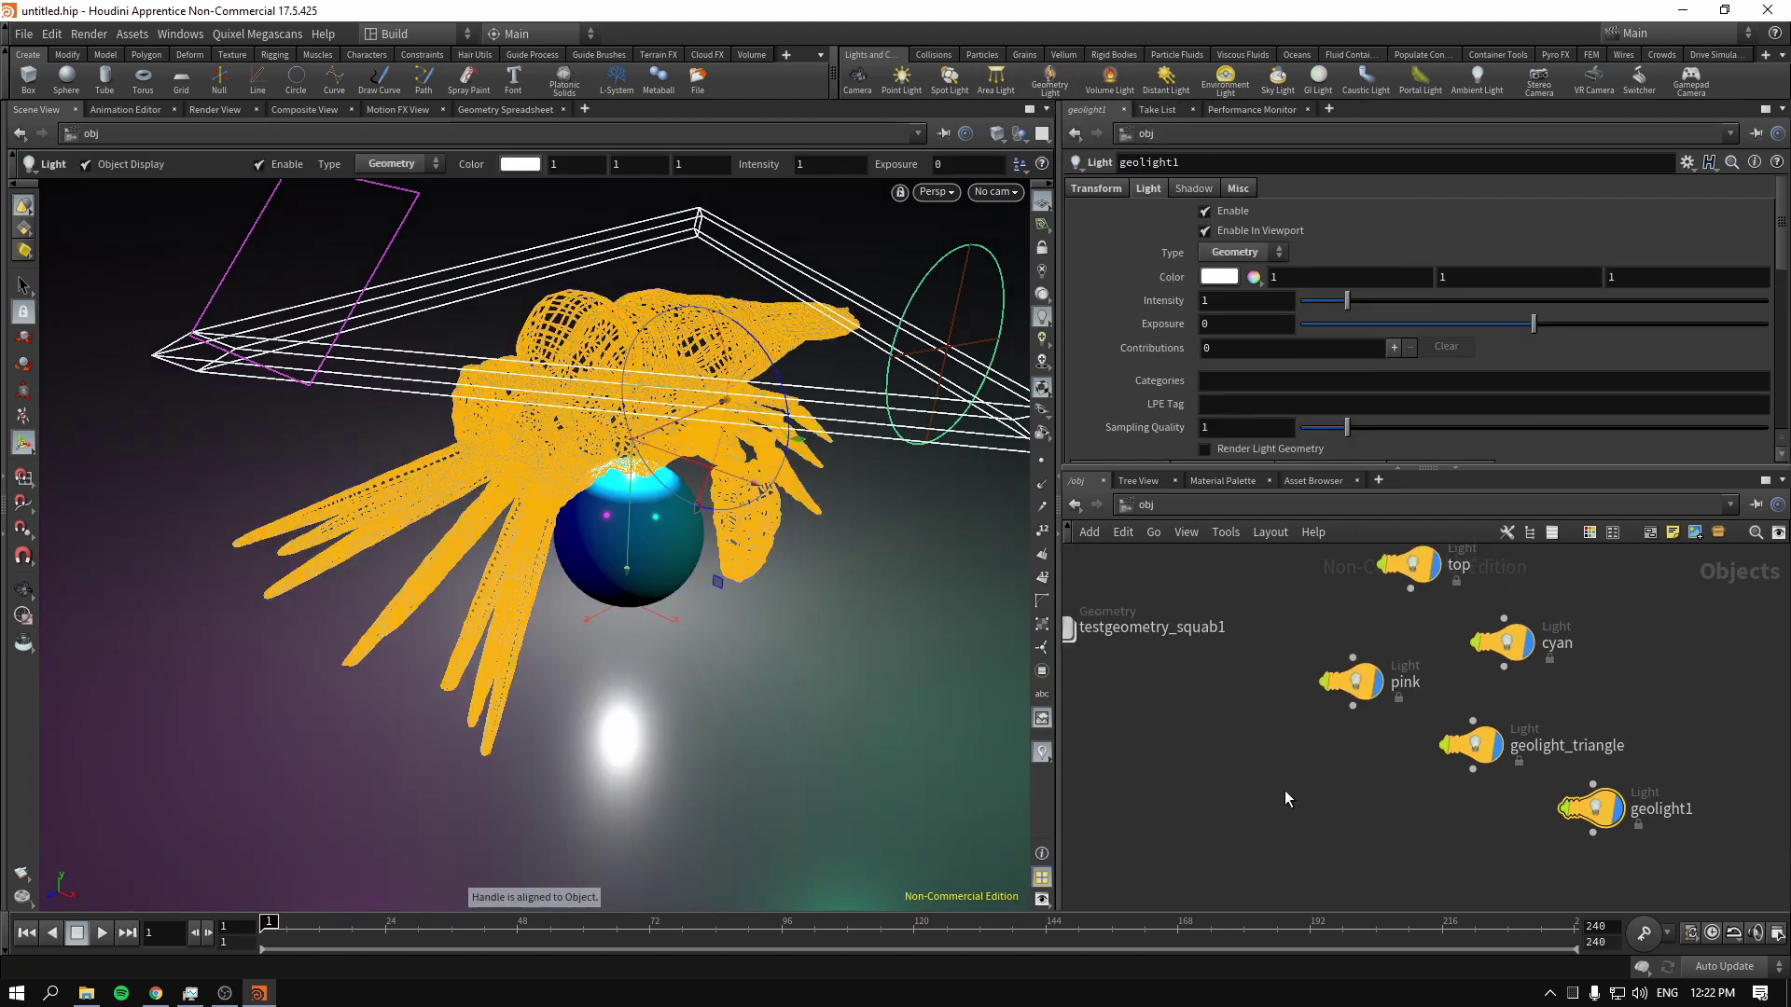
left_click_drag(1415, 798, 1544, 718)
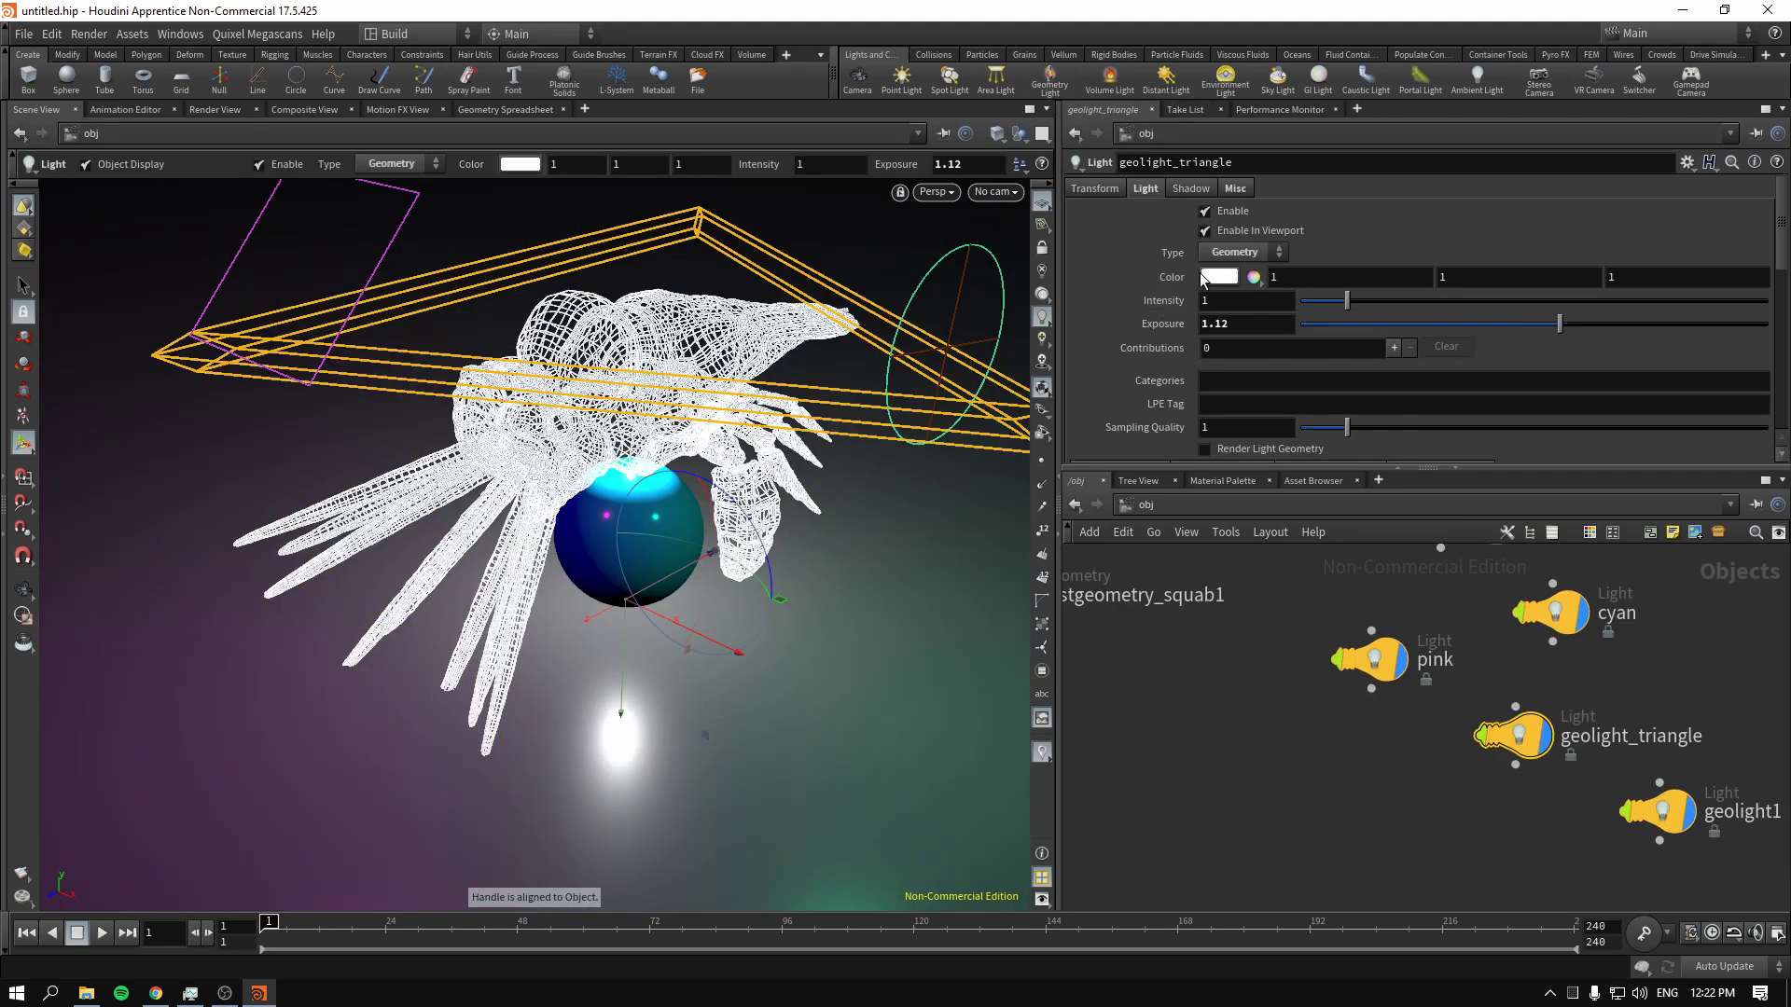
left_click(1205, 212)
middle_click_drag(1378, 795, 1204, 750)
Move the squab's geometry light geolight1 higher above the sphere
left_click_drag(1409, 825, 1676, 710)
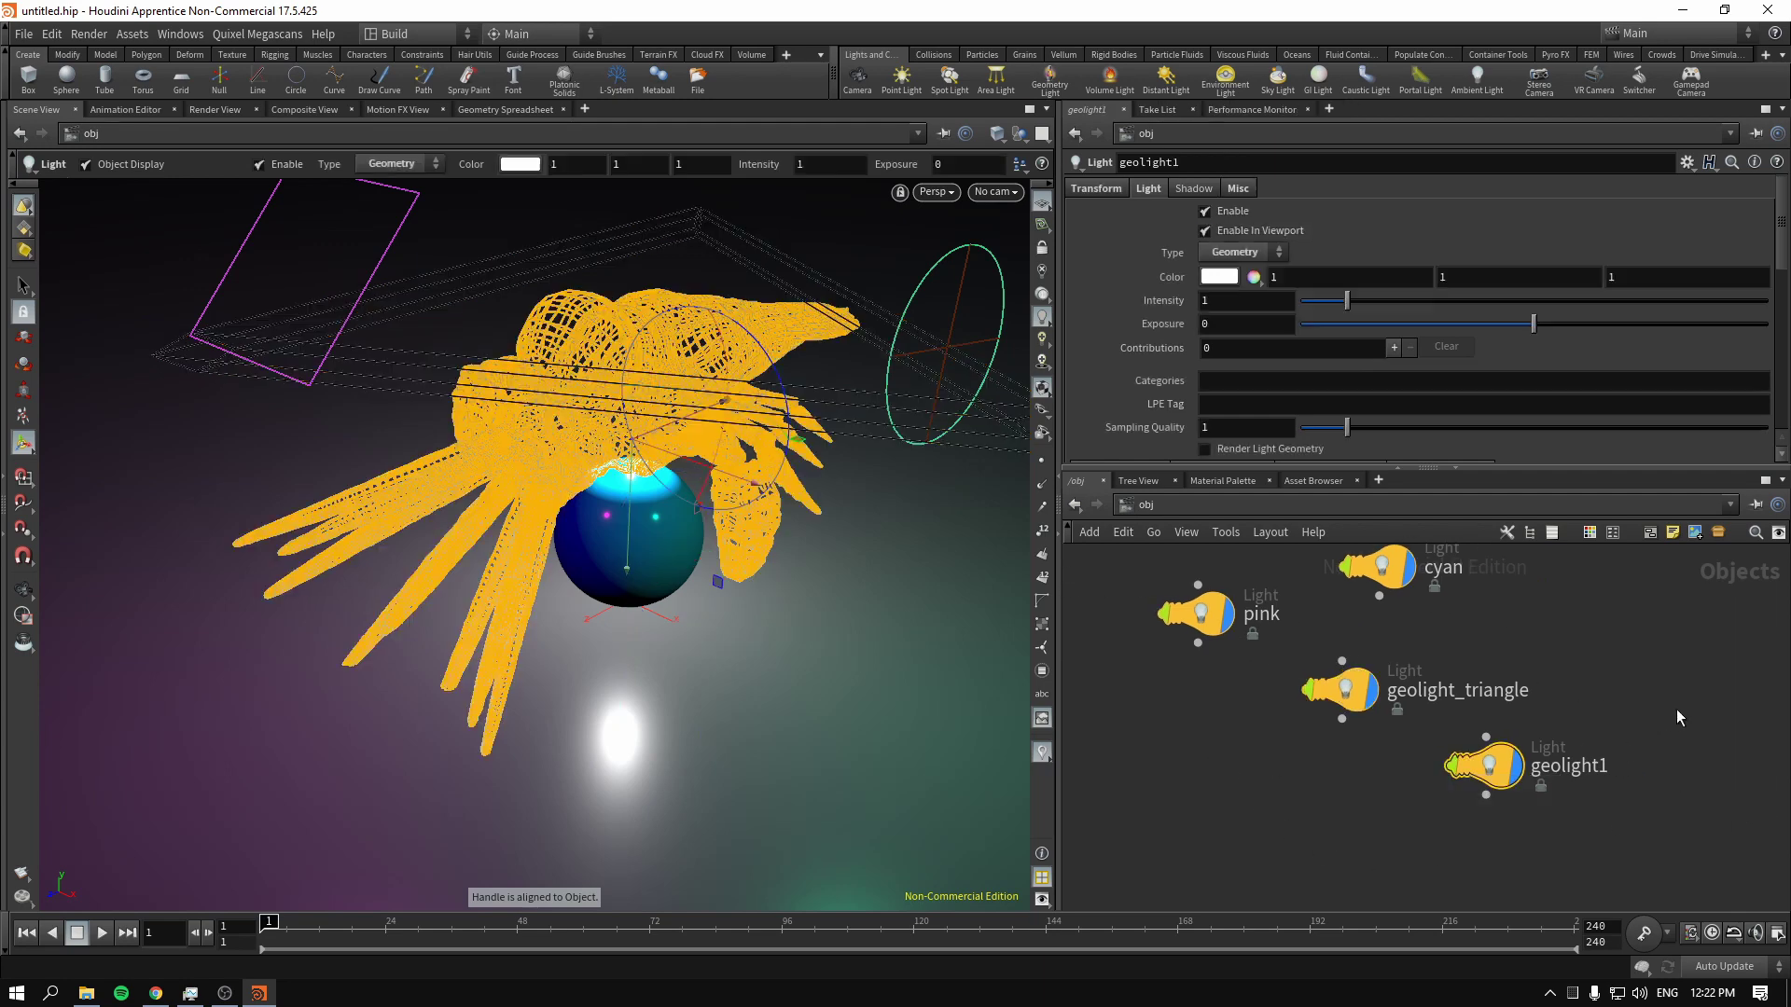
left_click_drag(631, 540, 627, 367)
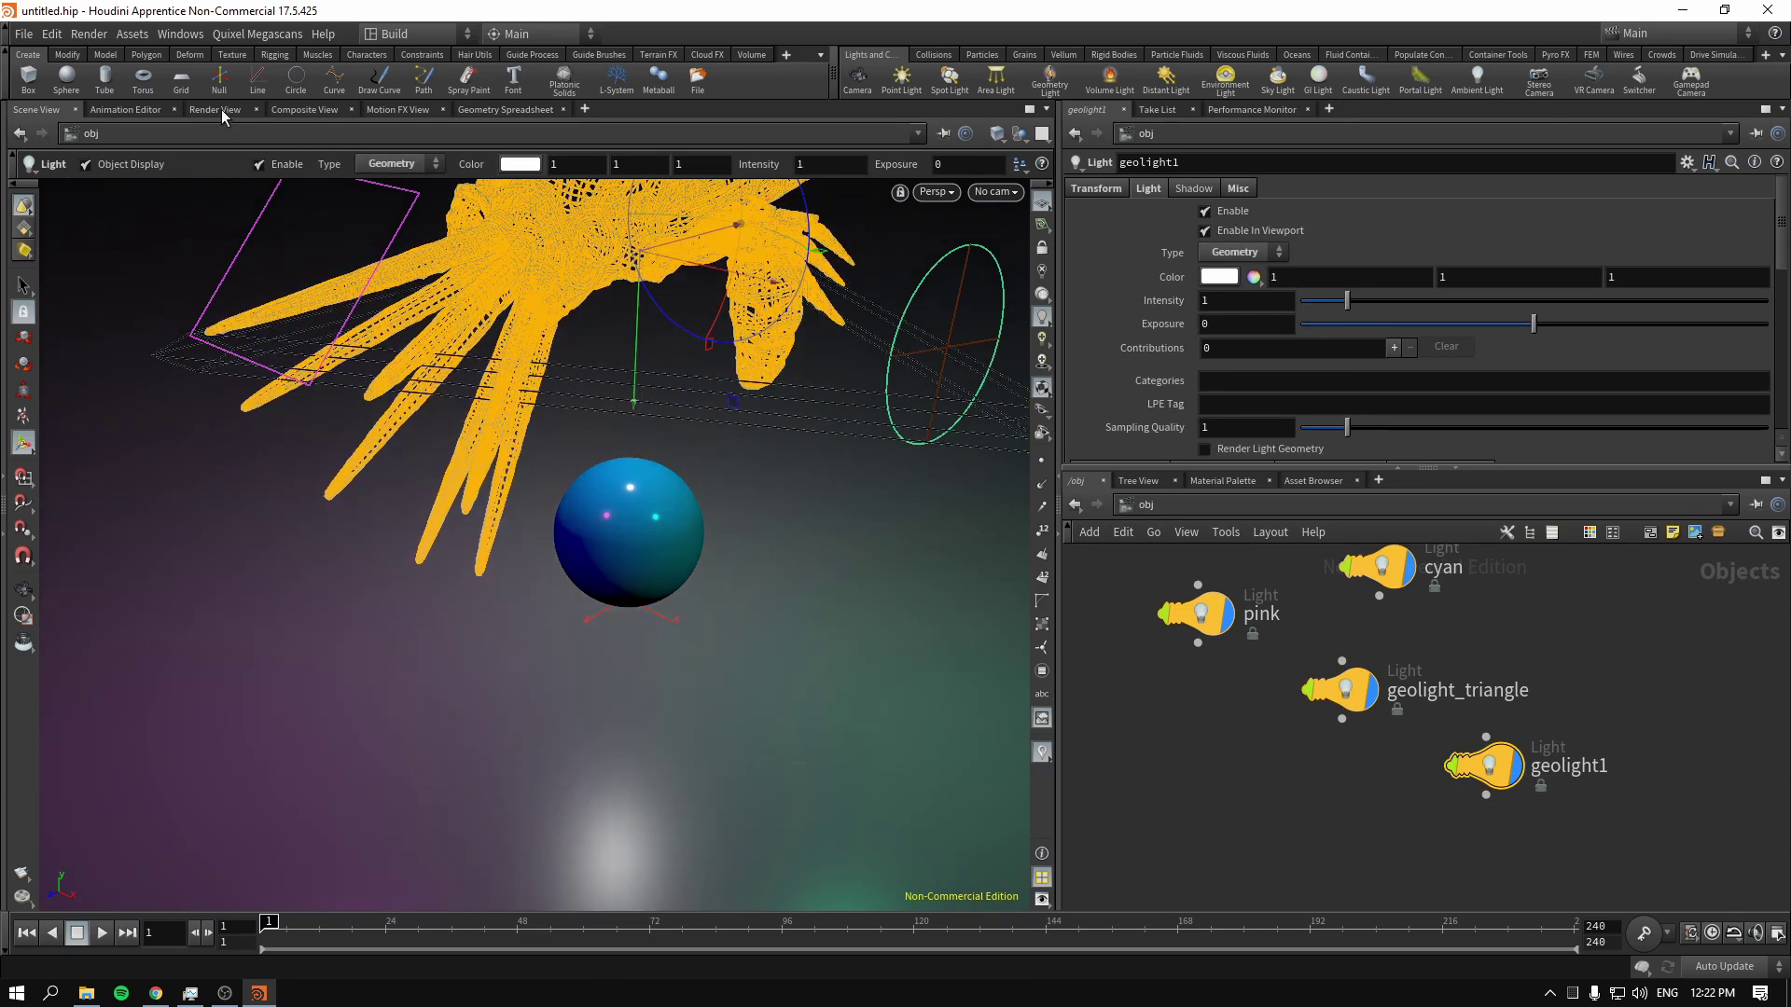
In the Render View, select geolight1 and raise its exposure to 2.32
left_click(215, 109)
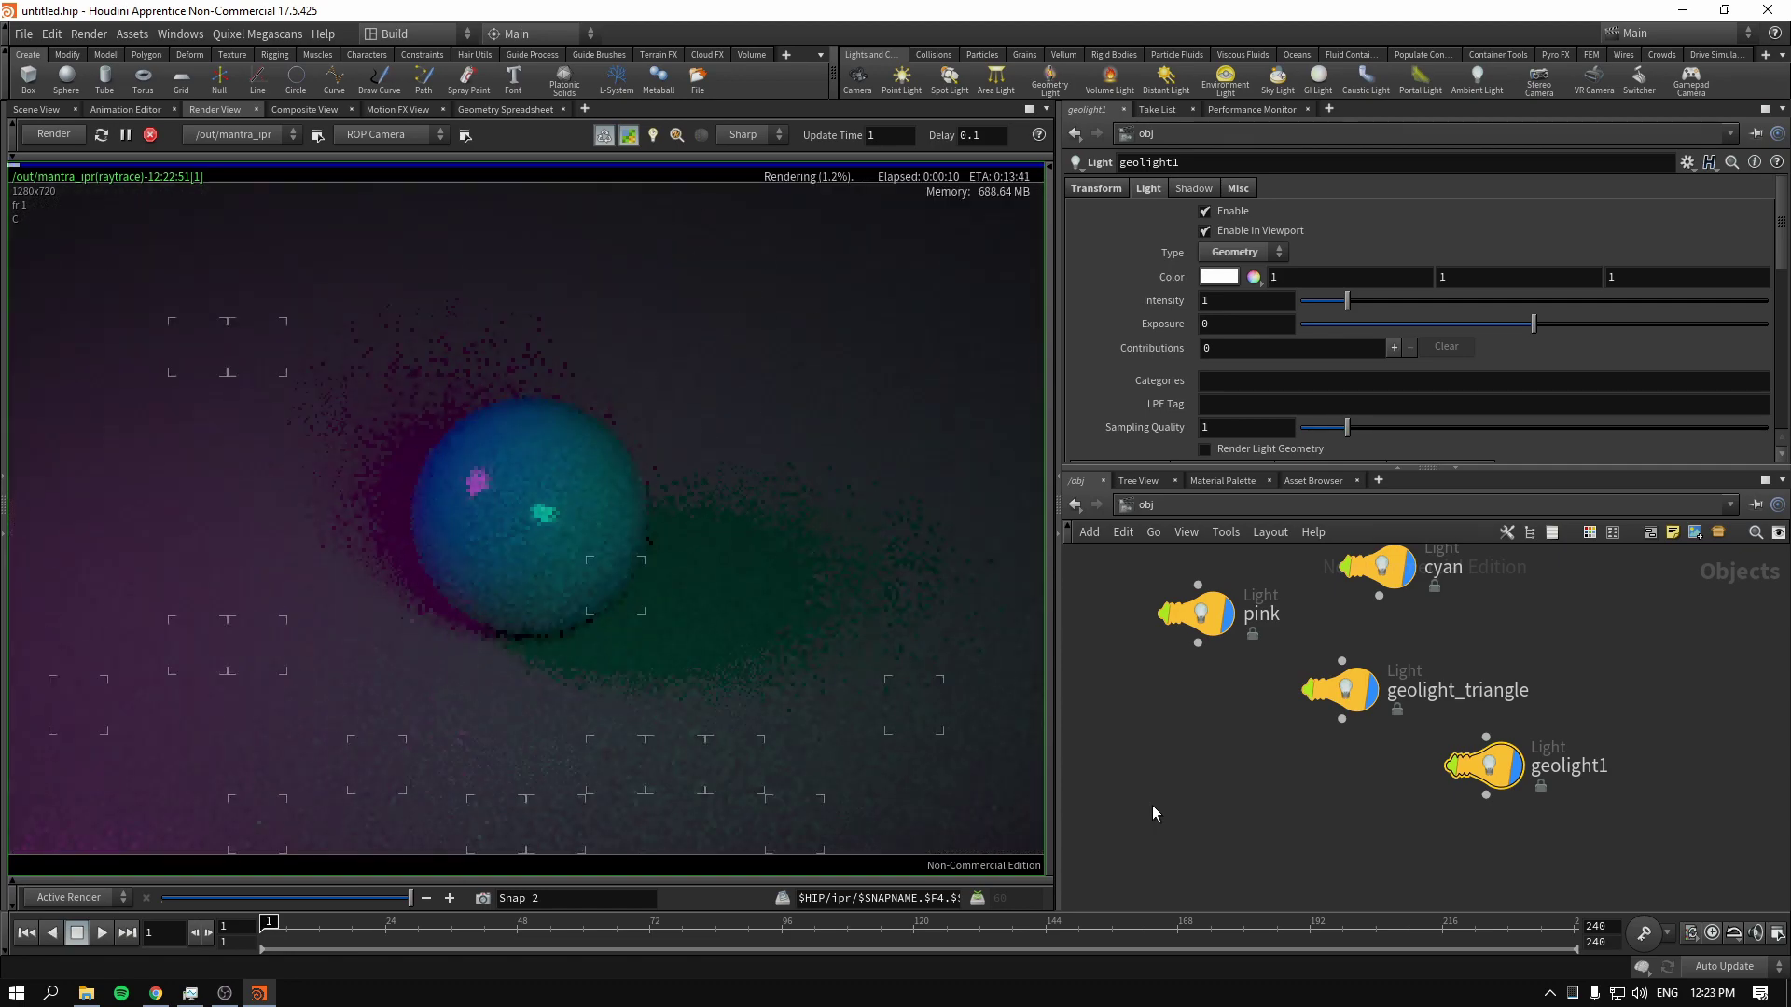
left_click_drag(1318, 856, 1560, 775)
left_click_drag(1533, 323, 1588, 323)
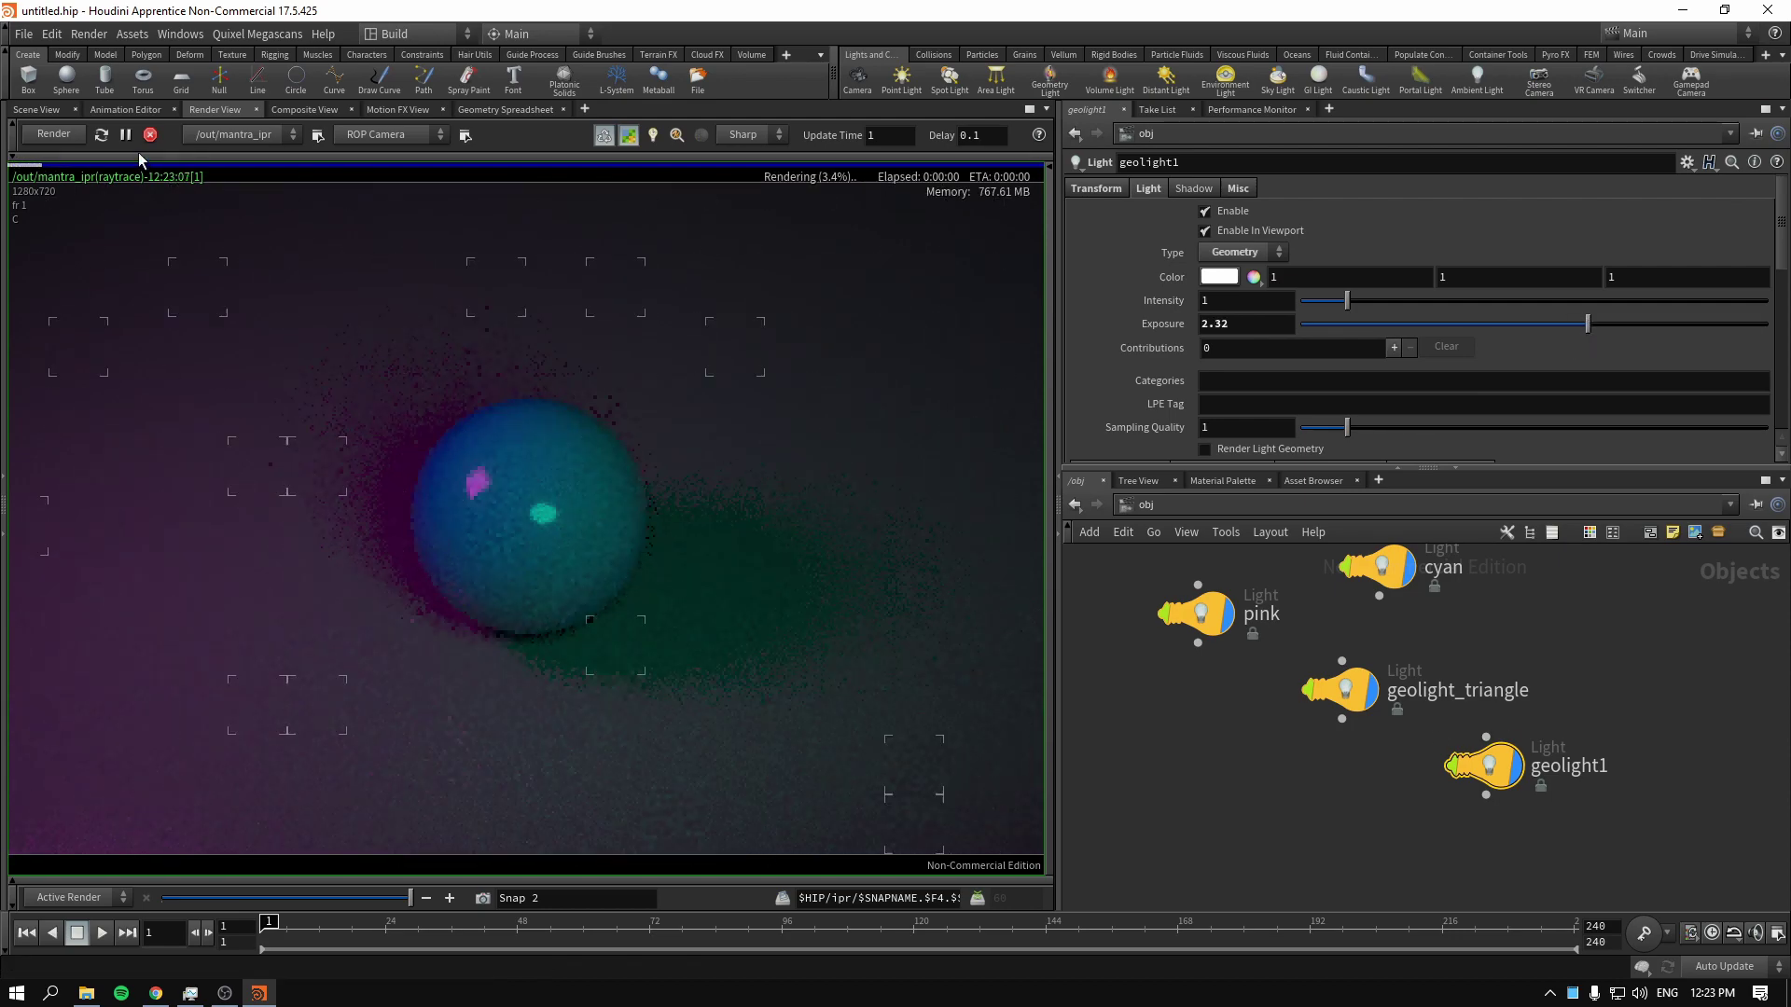
Return to the Scene View and delete the lights geolight1 and geolight_triangle
left_click(36, 110)
key("Escape")
left_click_drag(809, 452, 654, 438)
key("Return")
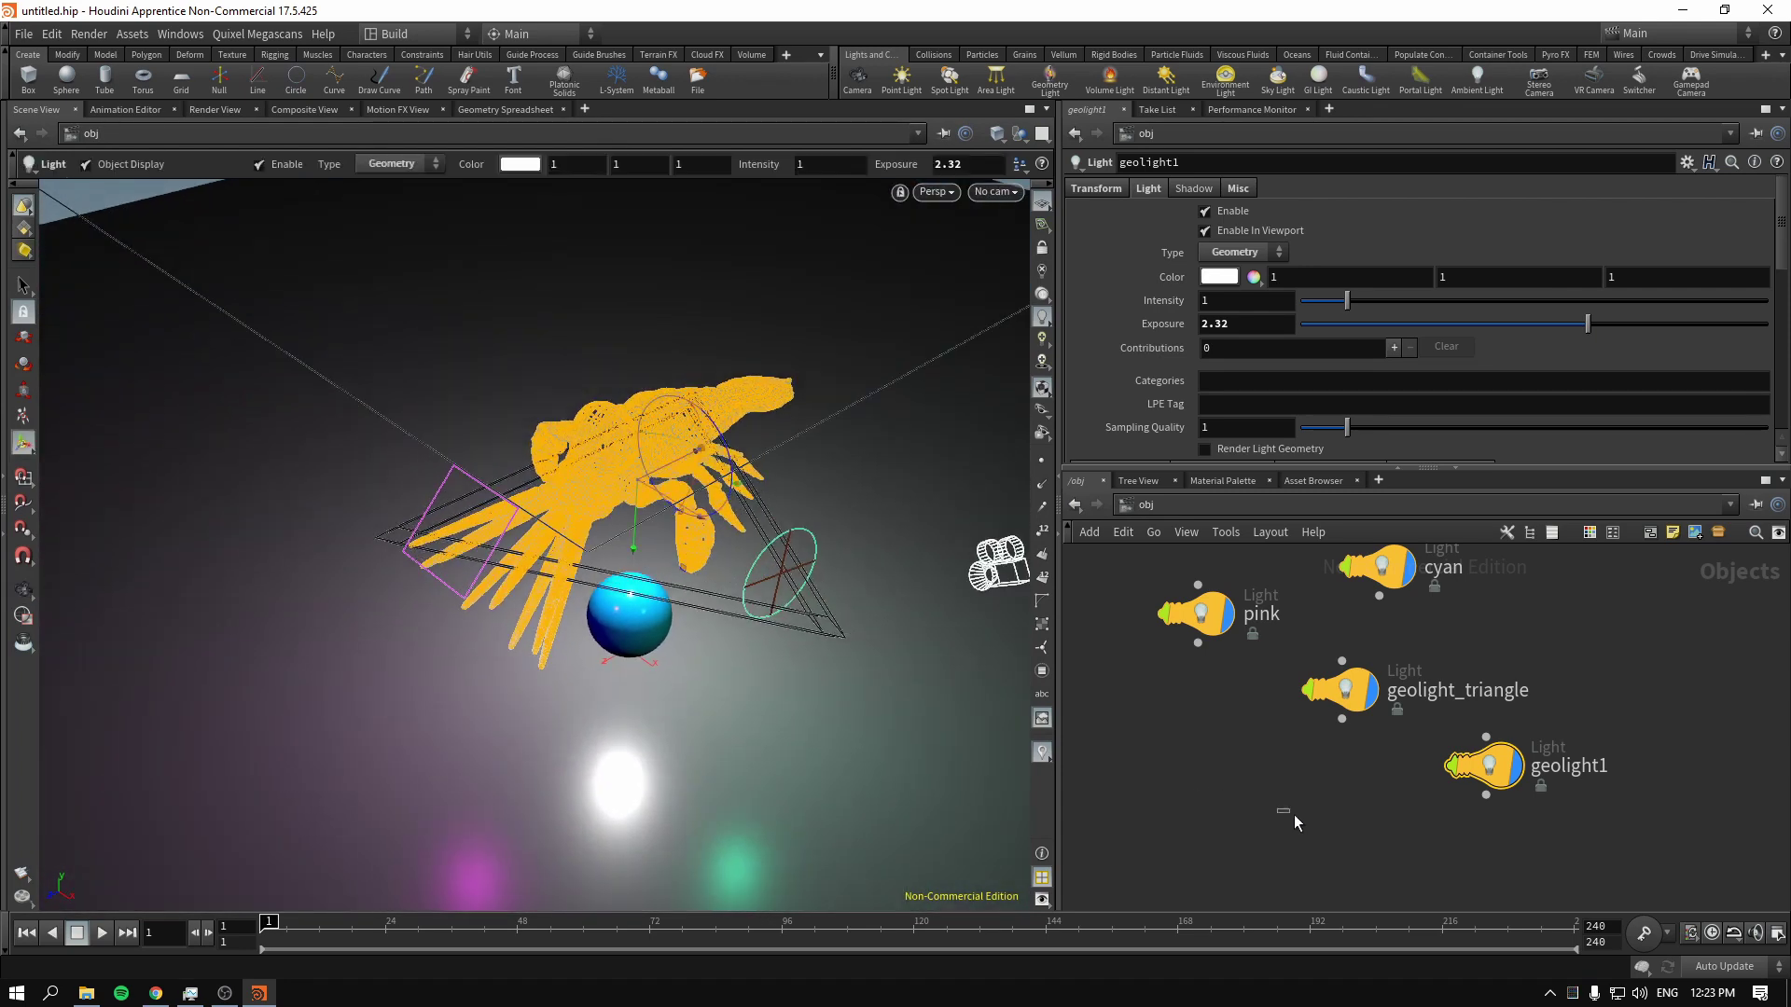
left_click_drag(1295, 821, 1610, 746)
key("Delete")
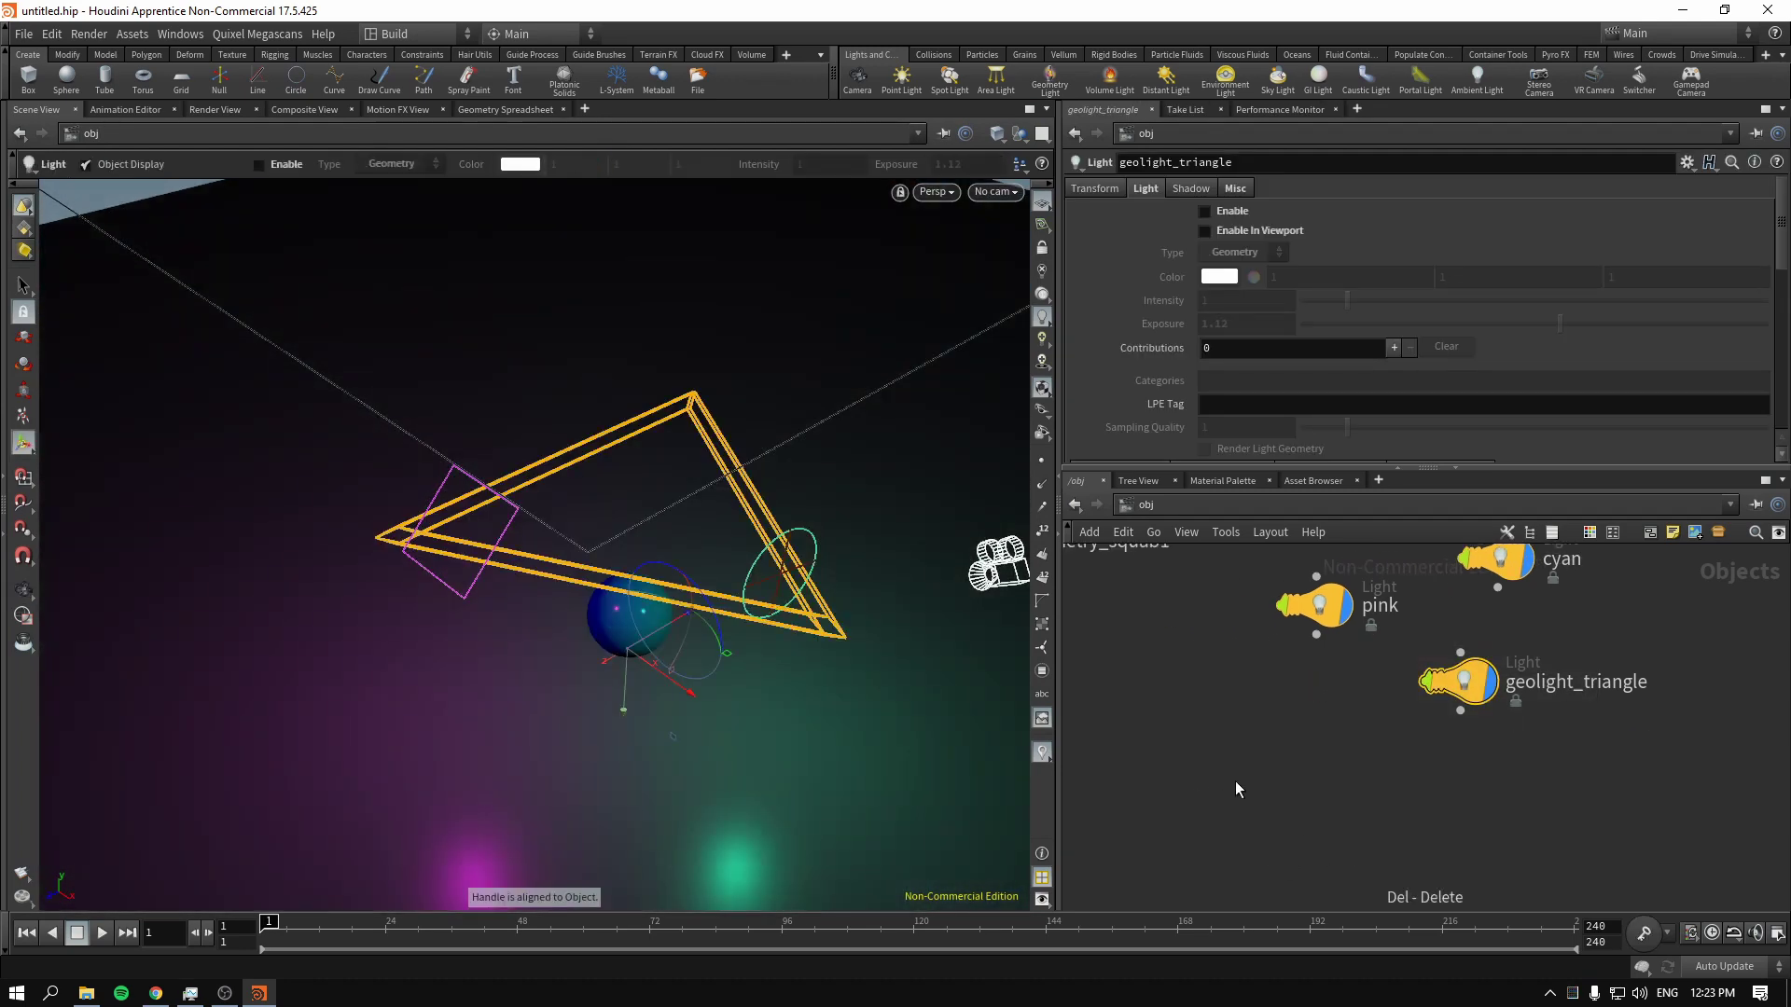
key("Delete")
Delete the disabled light named top from the object network
scroll(1248, 783, "up", 3)
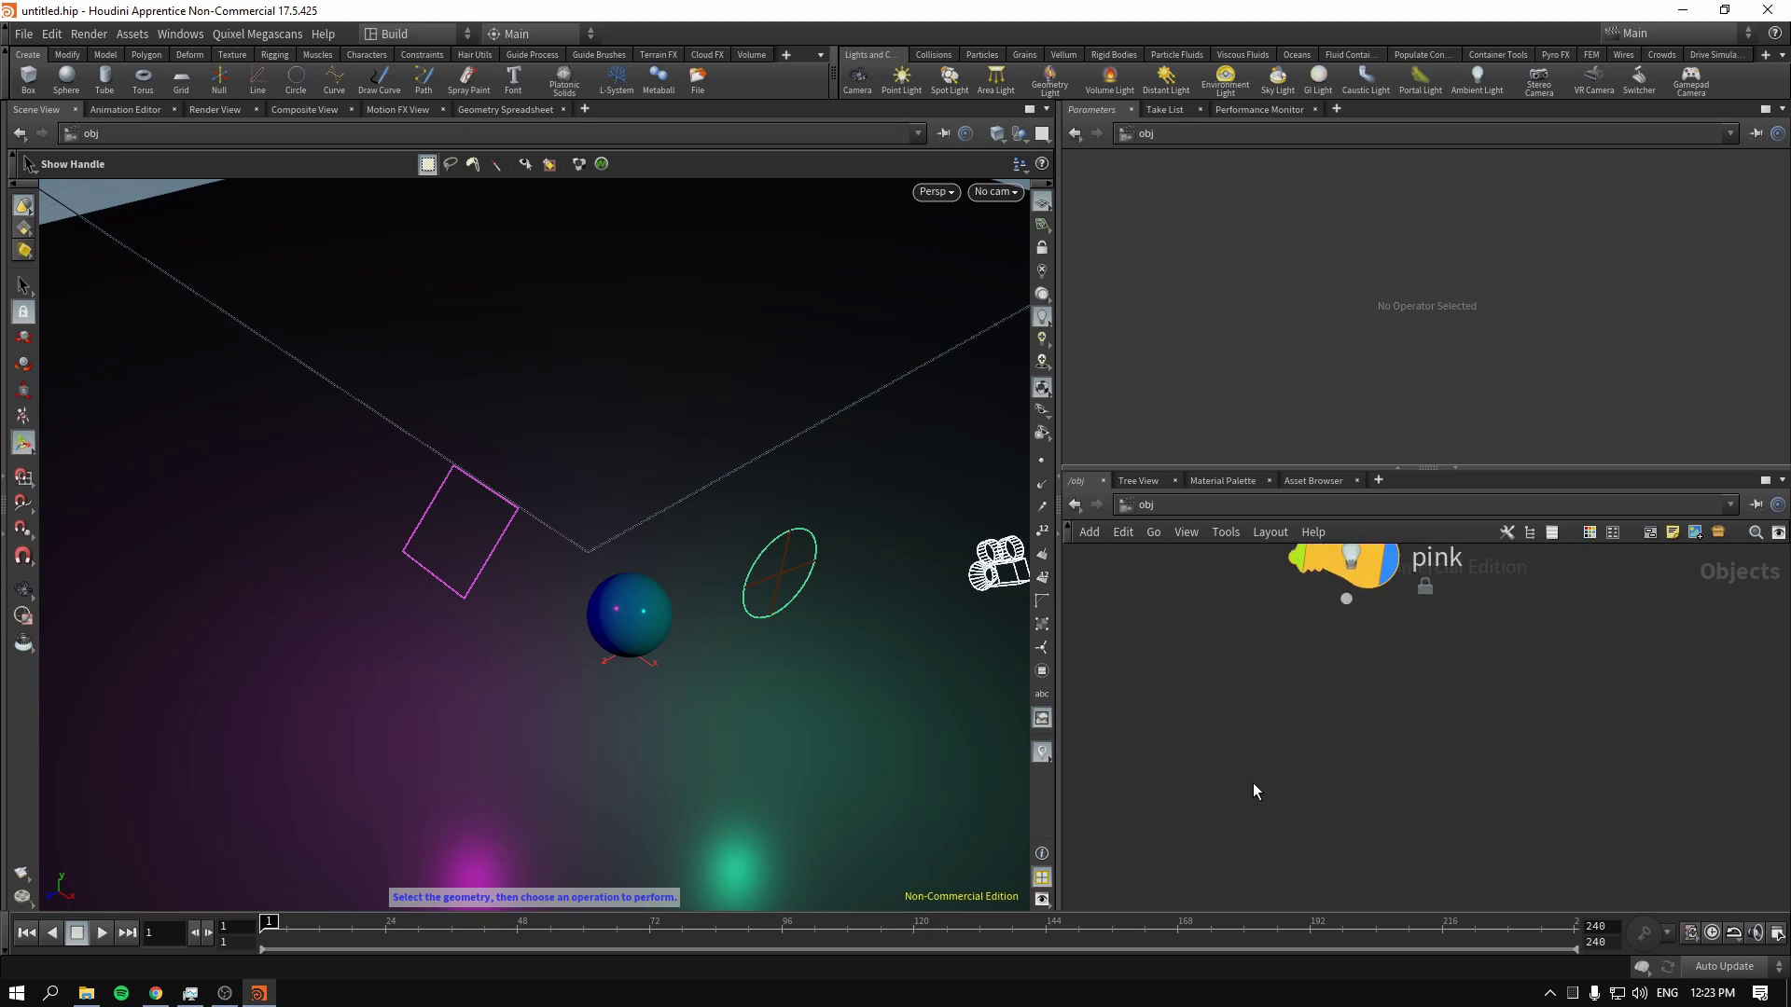
scroll(1252, 791, "down", 3)
middle_click_drag(1223, 767, 1401, 815)
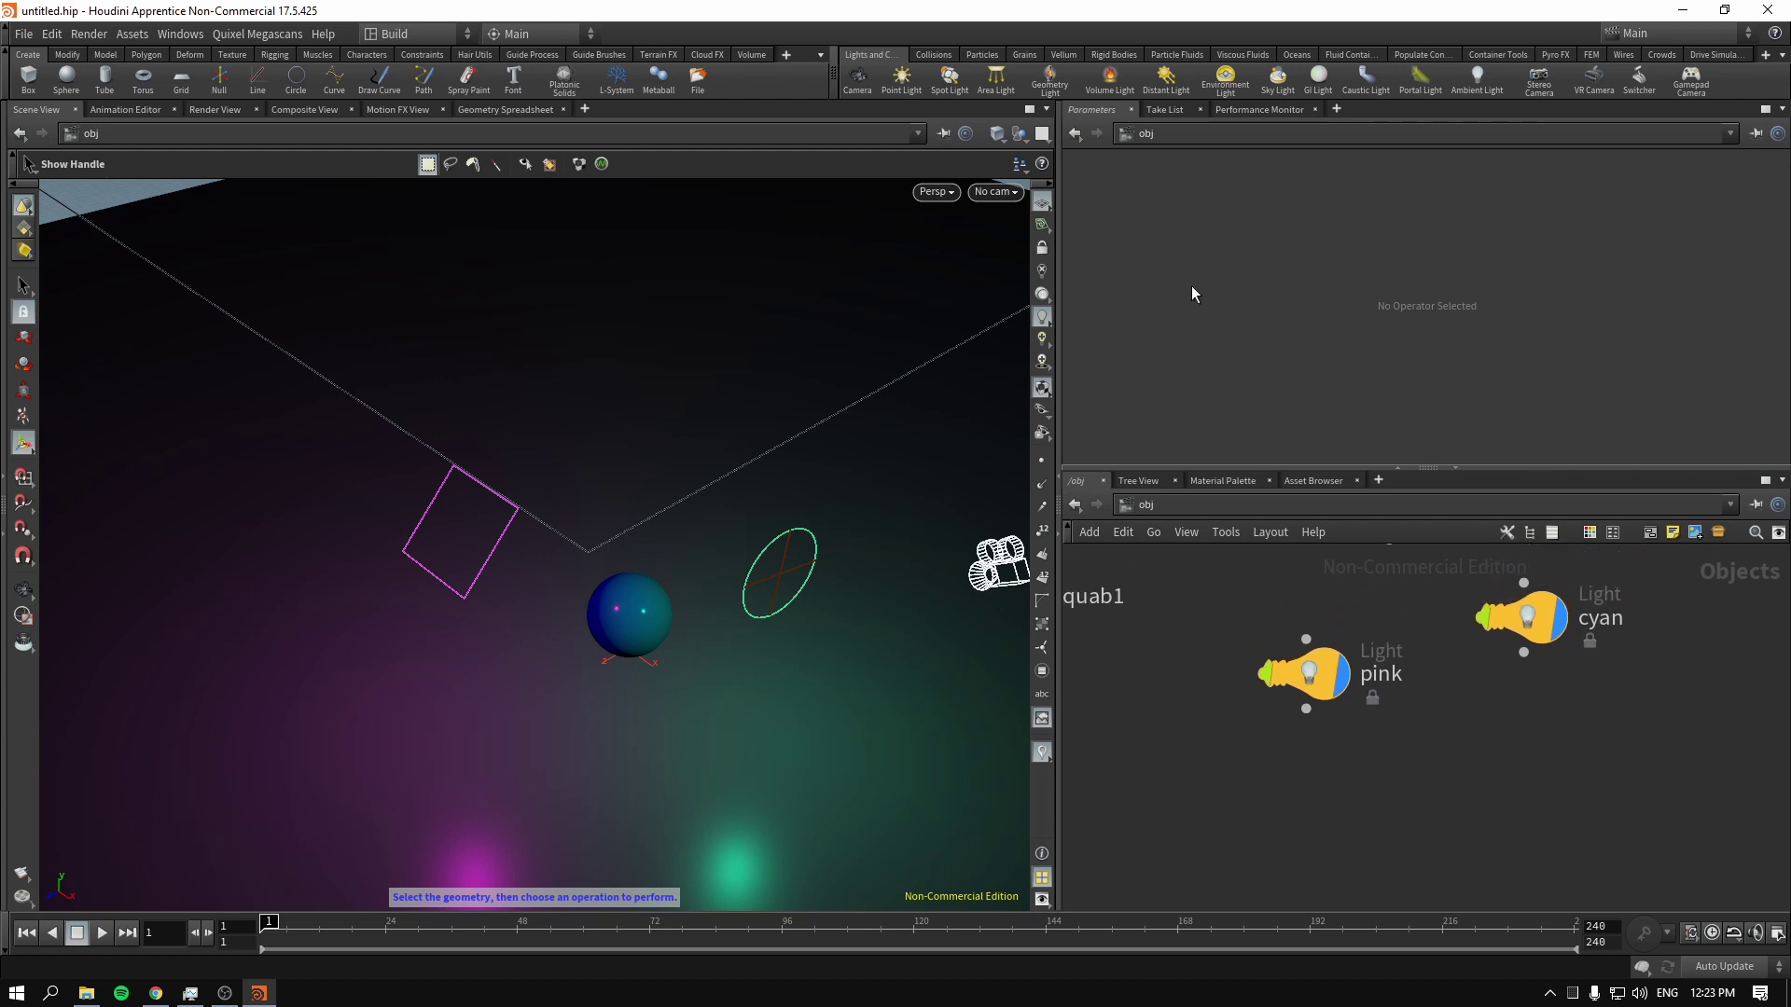
scroll(1248, 793, "down", 3)
left_click(1326, 626)
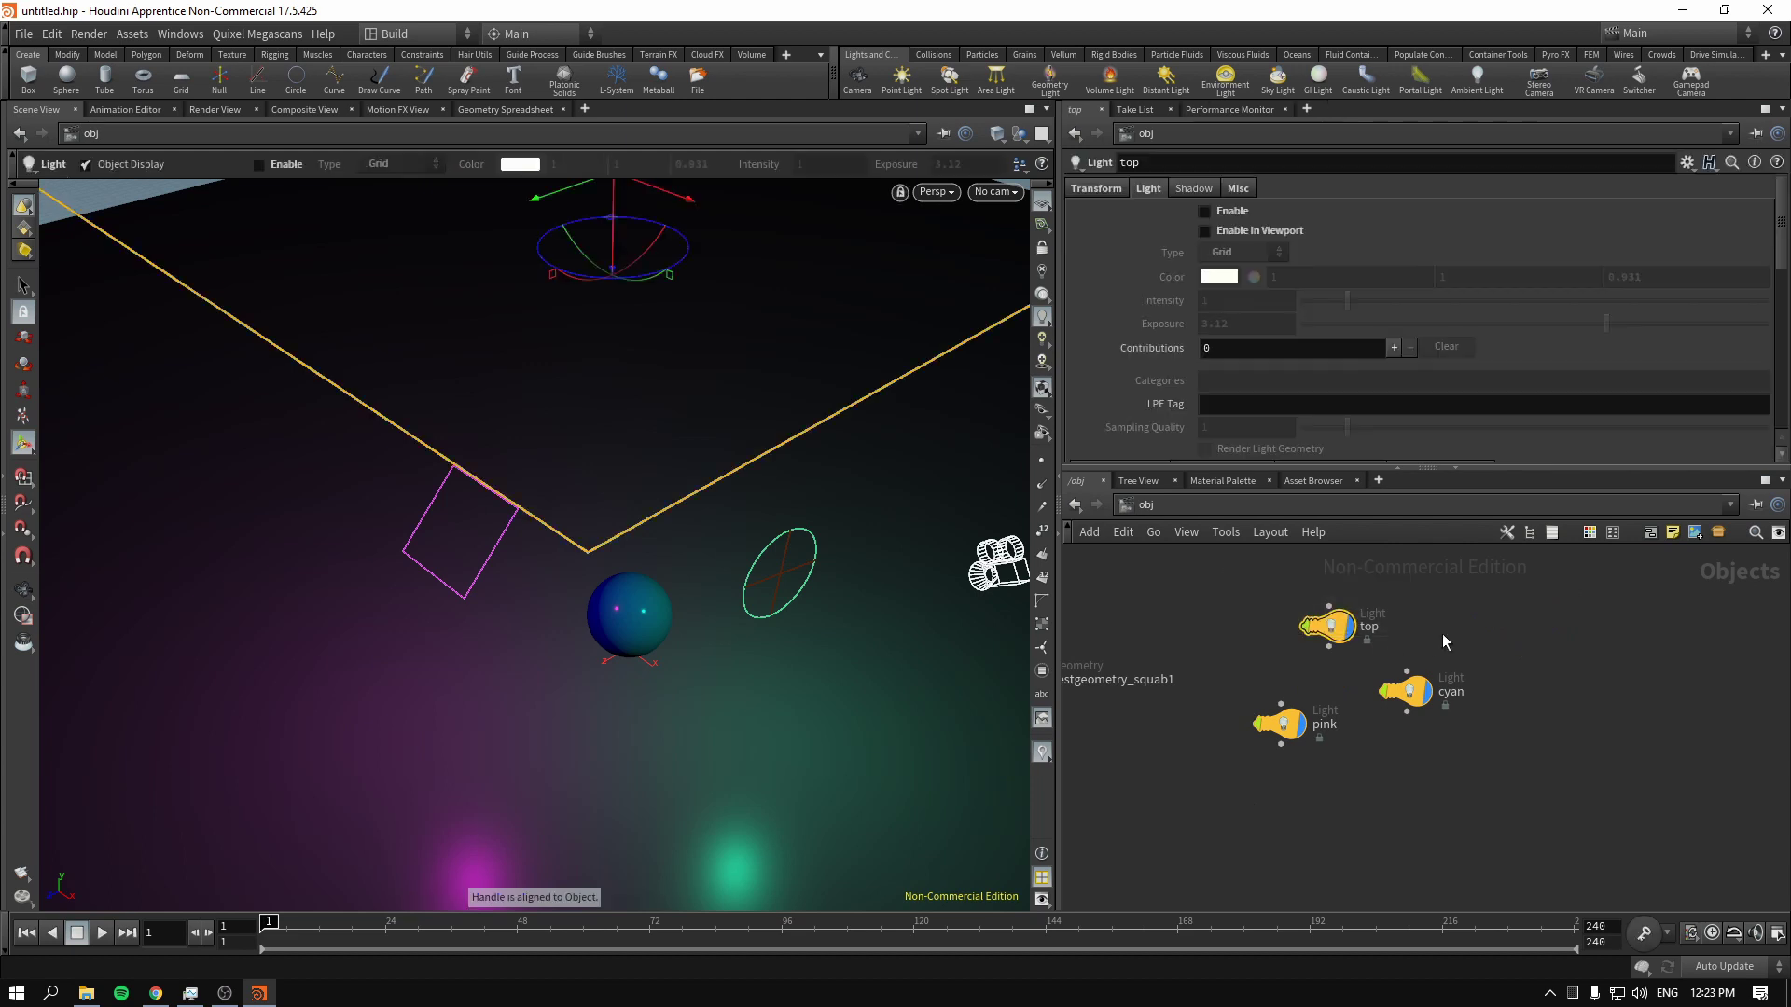
key("Delete")
Rearrange the pink and cyan light nodes in the network and restart the render in the Render View
middle_click_drag(1265, 660, 1344, 732)
left_click_drag(1345, 733, 1576, 657)
left_click_drag(1469, 754, 1385, 644)
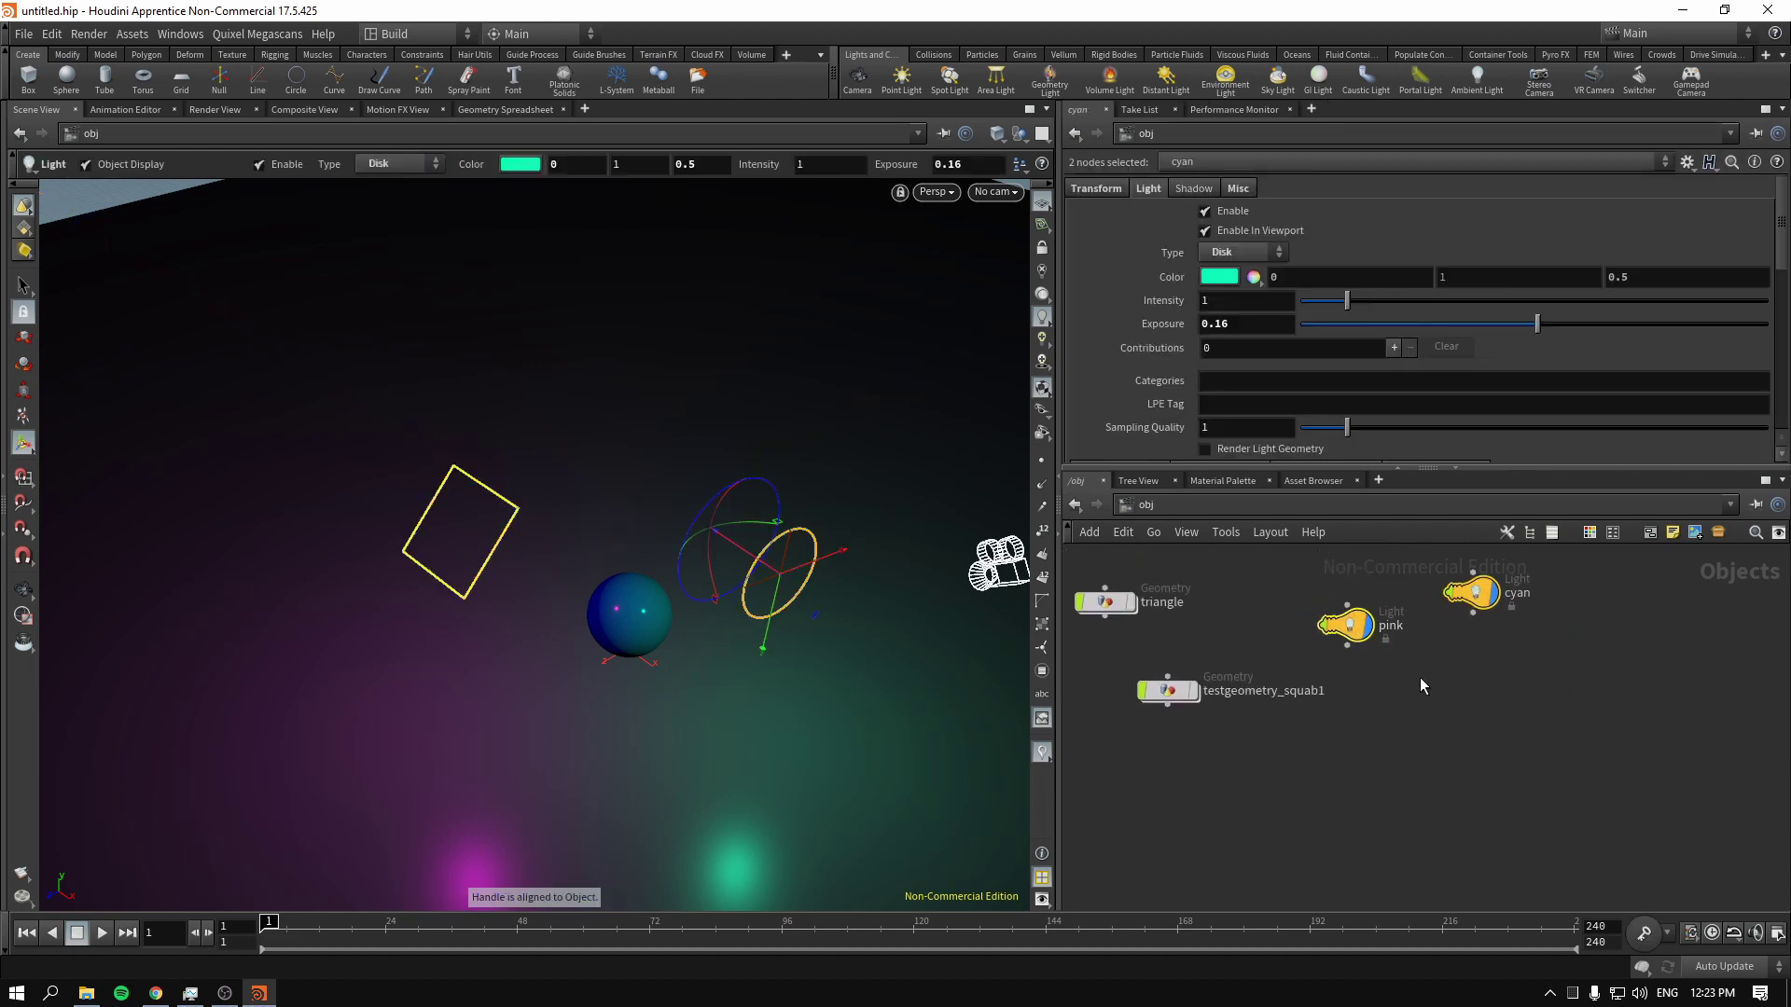
left_click(213, 109)
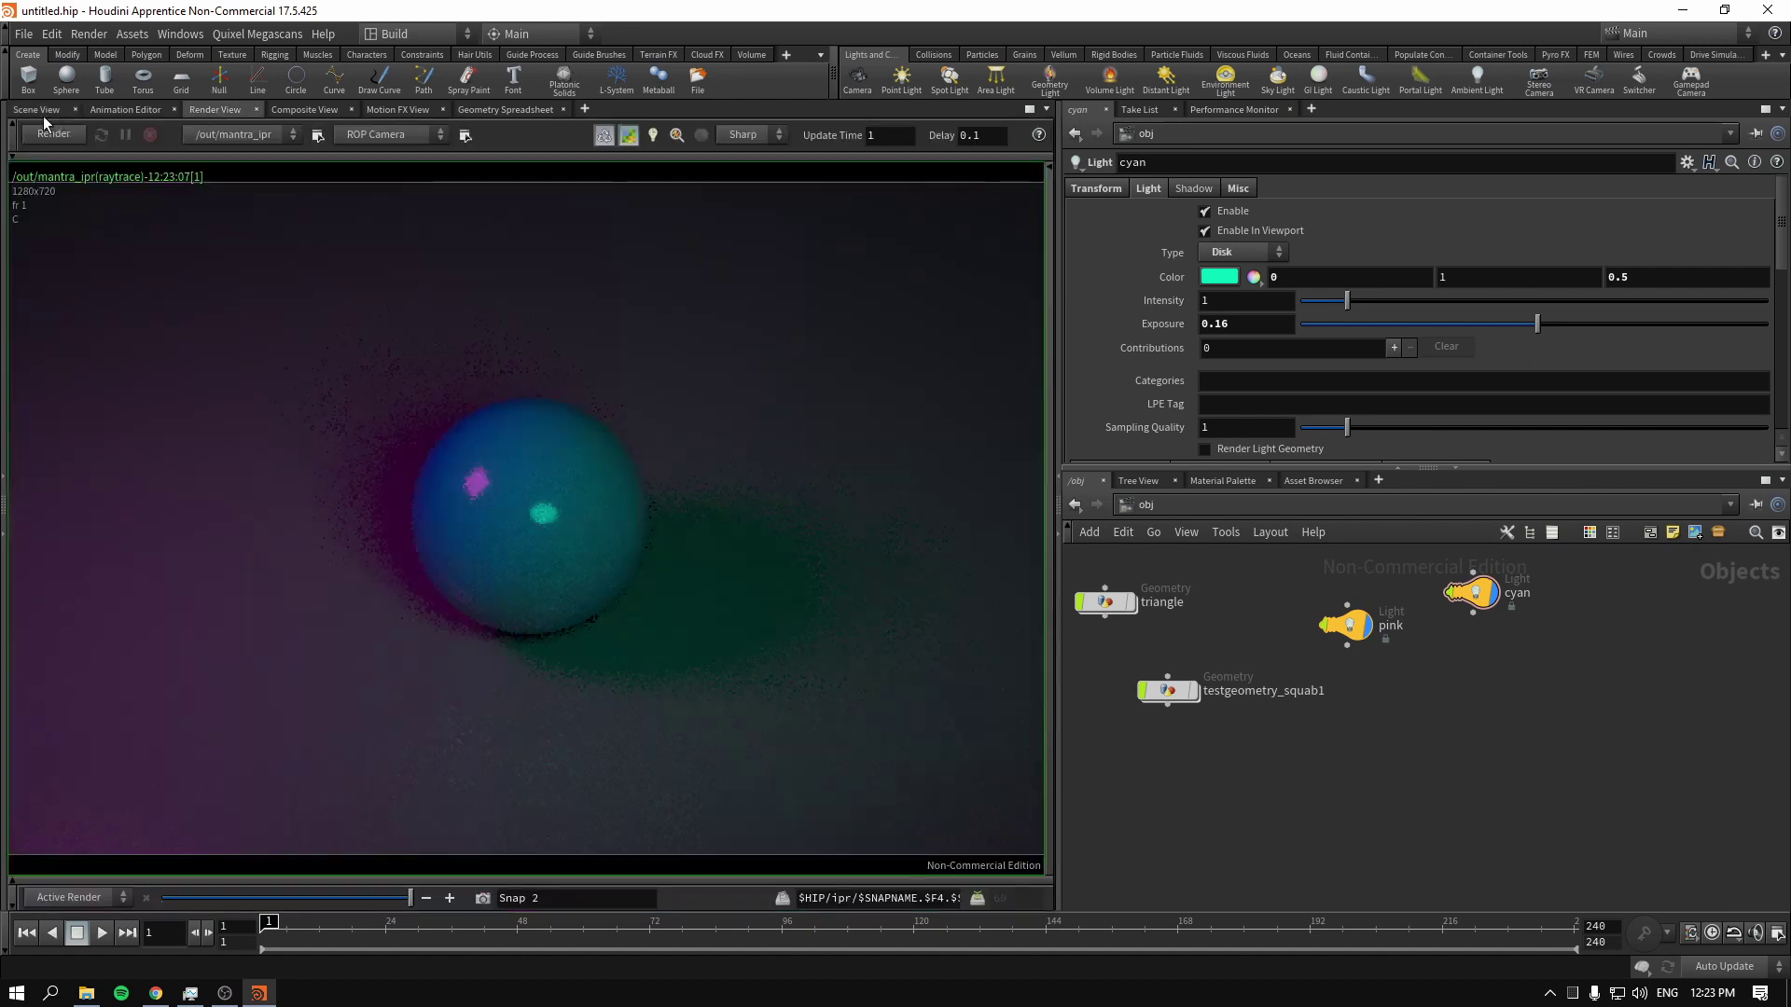
left_click(54, 133)
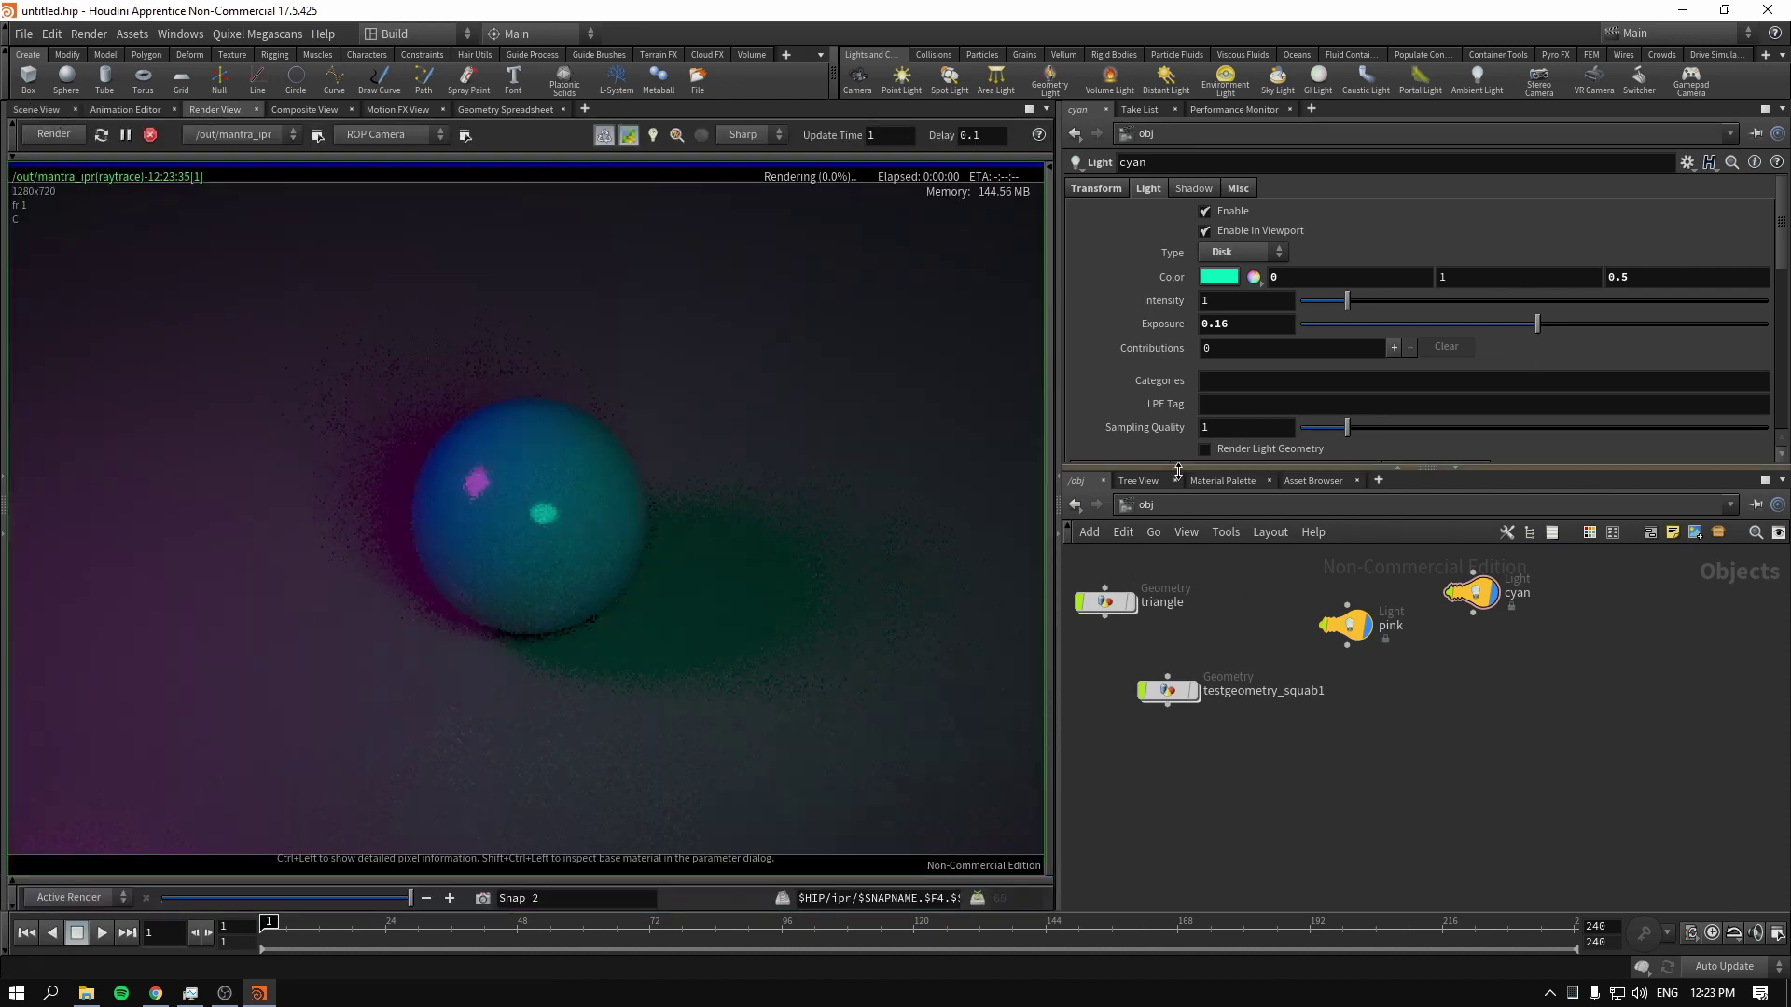
Line up the pink light node with cyan and disable both lights for the render and the viewport
left_click(1150, 507)
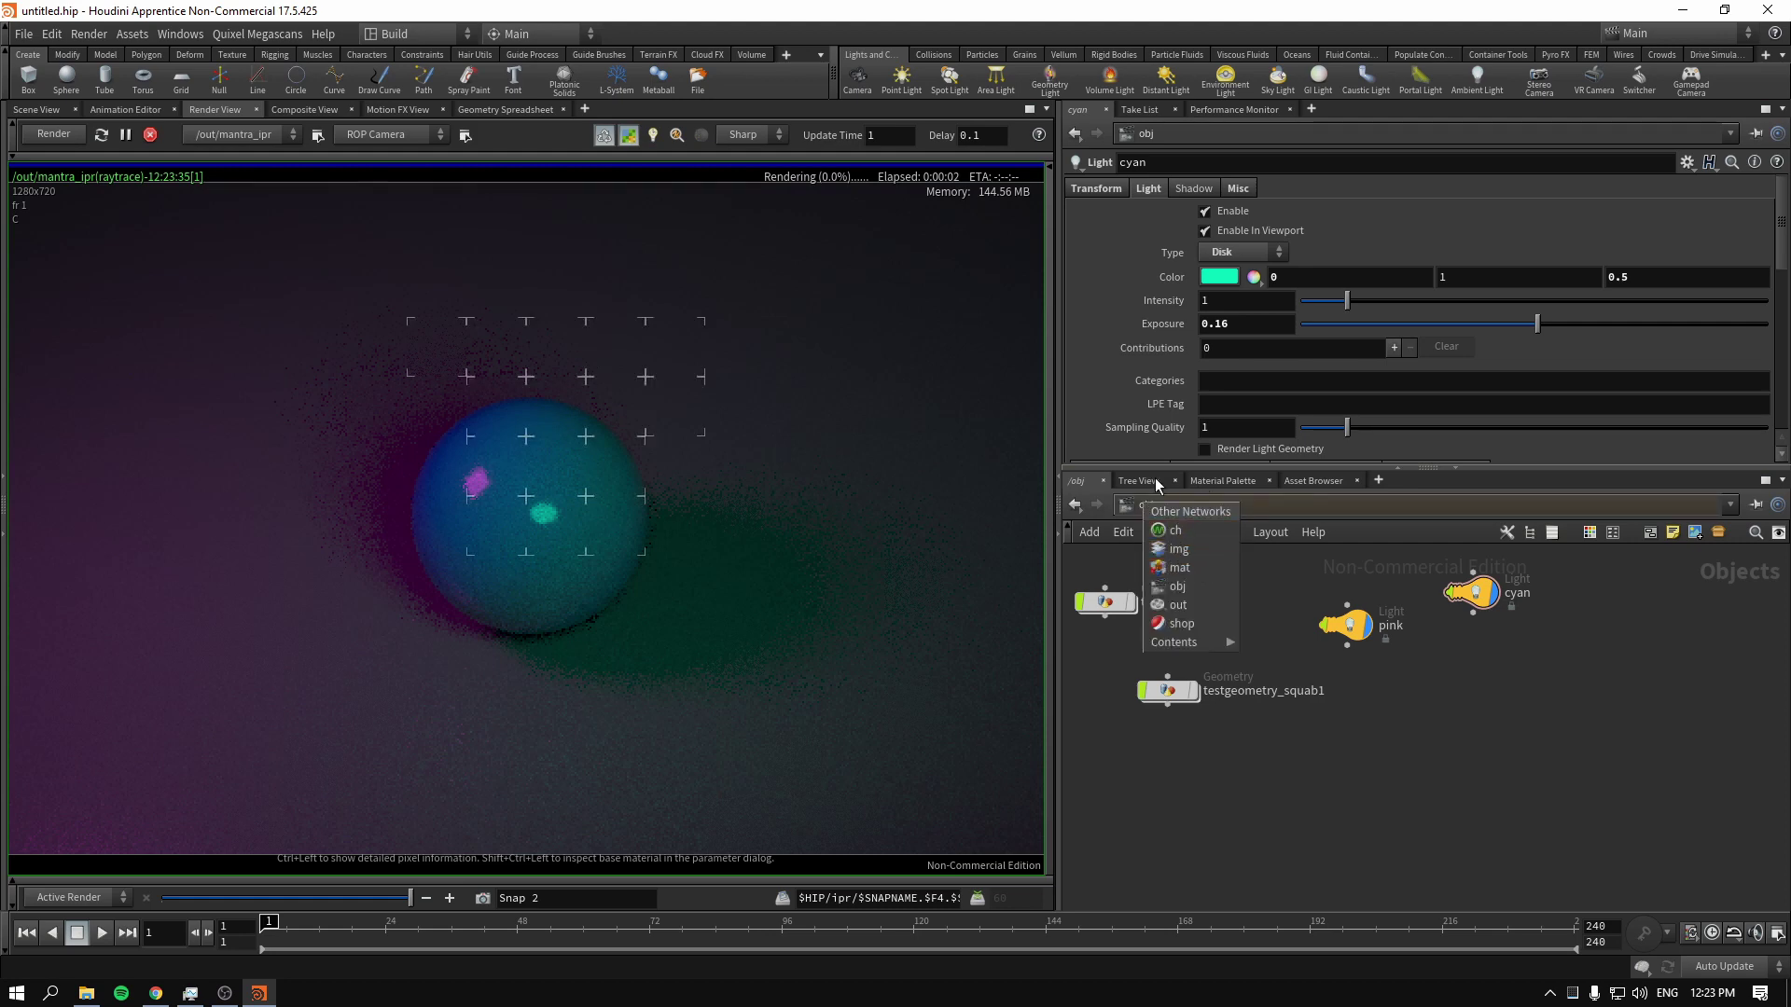
left_click(1430, 604)
left_click_drag(1346, 623, 1347, 593)
middle_click_drag(1388, 741, 1360, 778)
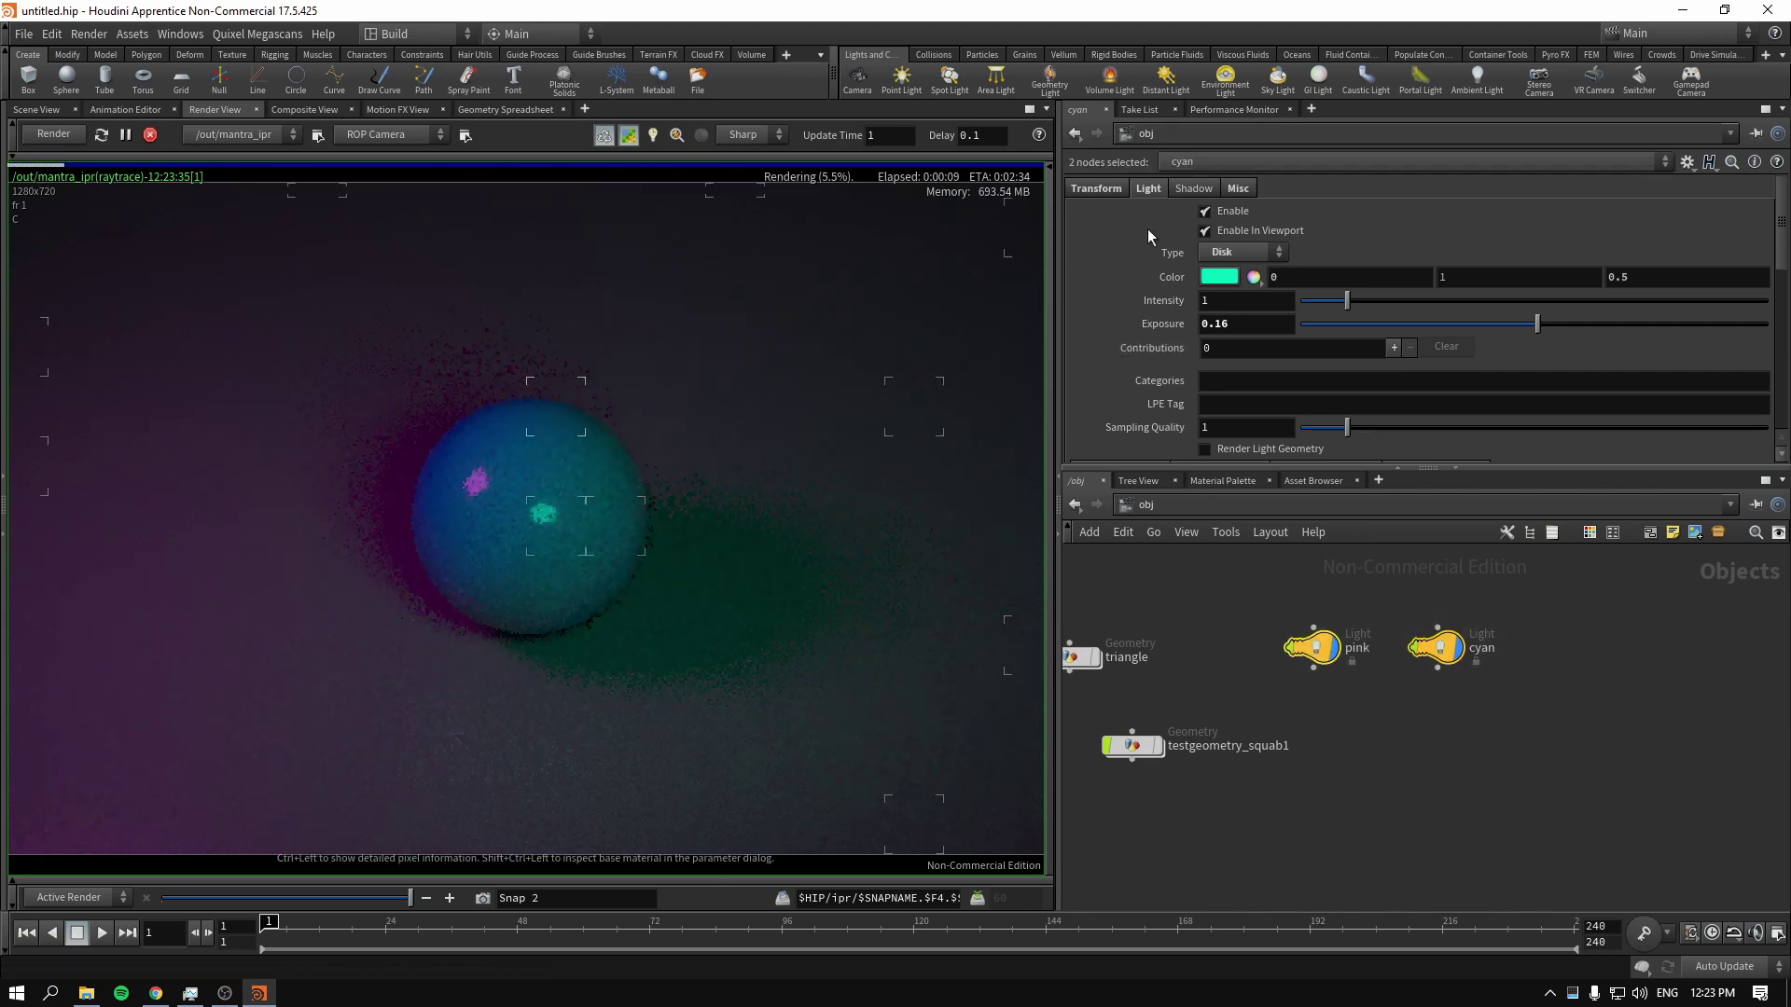
left_click(1206, 230)
left_click(1203, 212)
left_click(1434, 774)
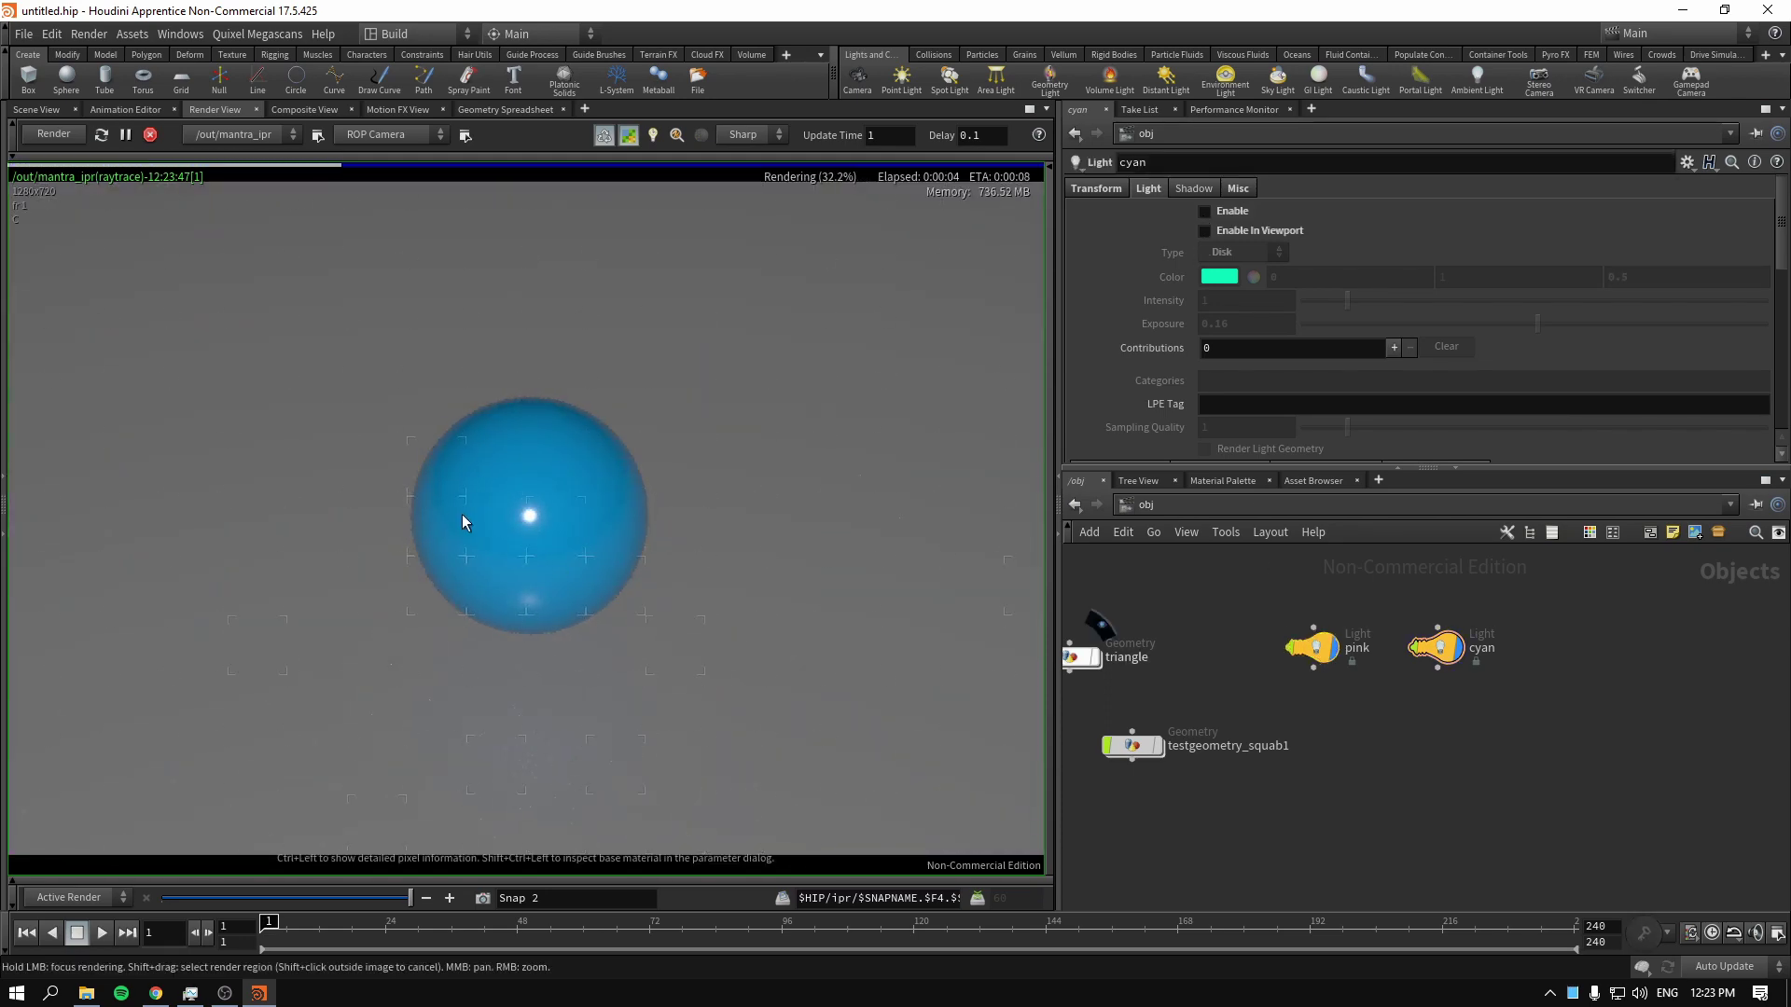
Move the disabled pink and cyan light nodes away to clear space in the object network
scroll(1201, 640, "down", 1)
left_click_drag(1307, 618, 1211, 588)
middle_click_drag(1282, 636, 1442, 777)
left_click_drag(1203, 655, 1393, 739)
left_click_drag(1292, 697, 1139, 608)
left_click(1373, 690)
scroll(1385, 665, "up", 3)
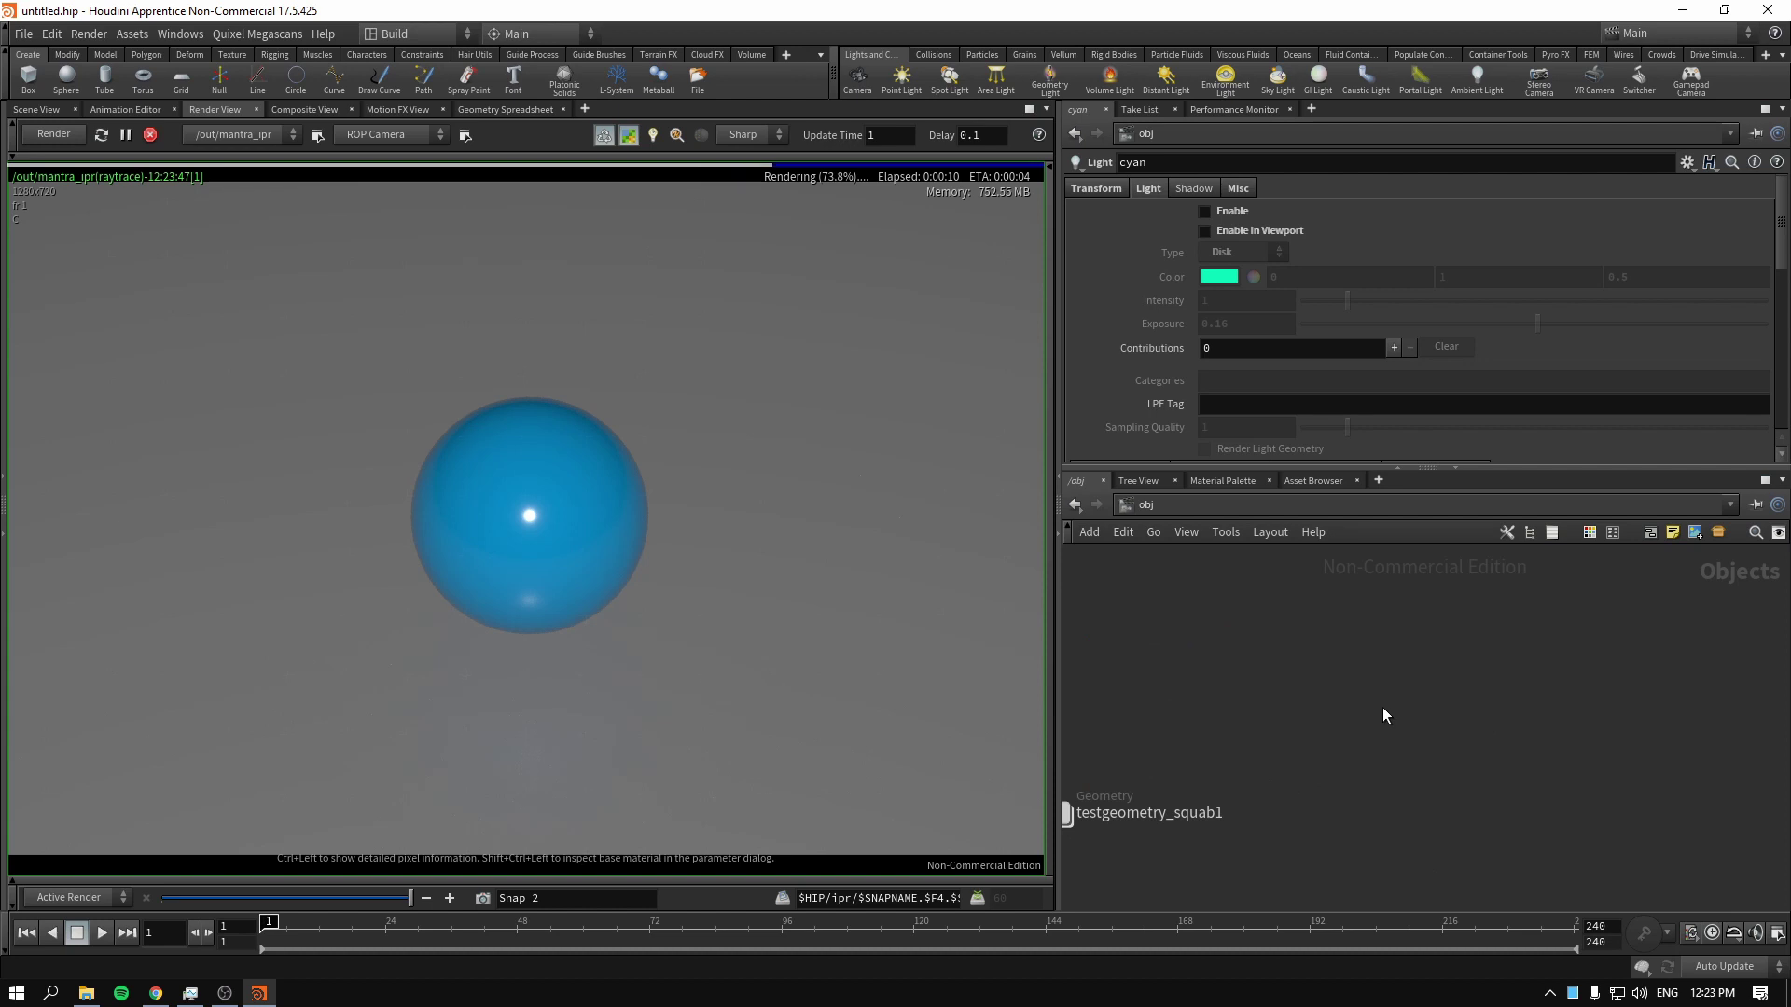
Add an Environment Light, place its node in the free space beside testgeometry_squab1 and show it in the Render View
left_click(1227, 82)
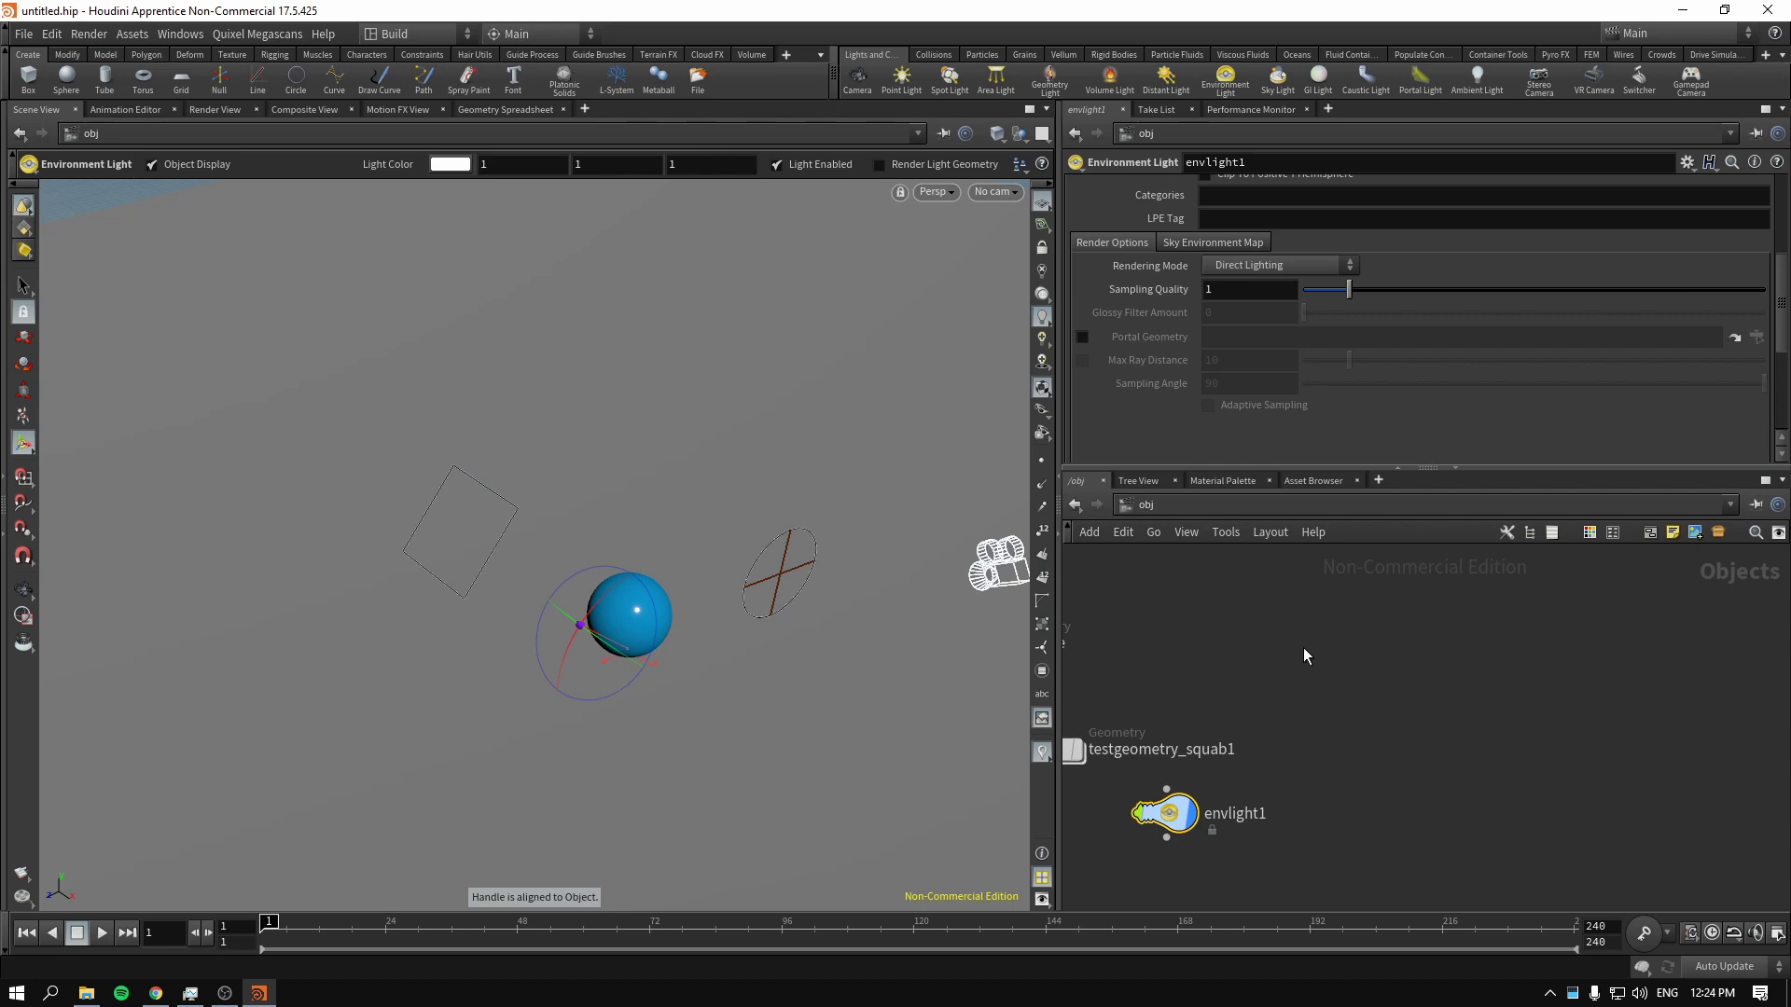
key("h")
left_click_drag(1339, 761, 1503, 679)
middle_click_drag(1385, 601, 1231, 666)
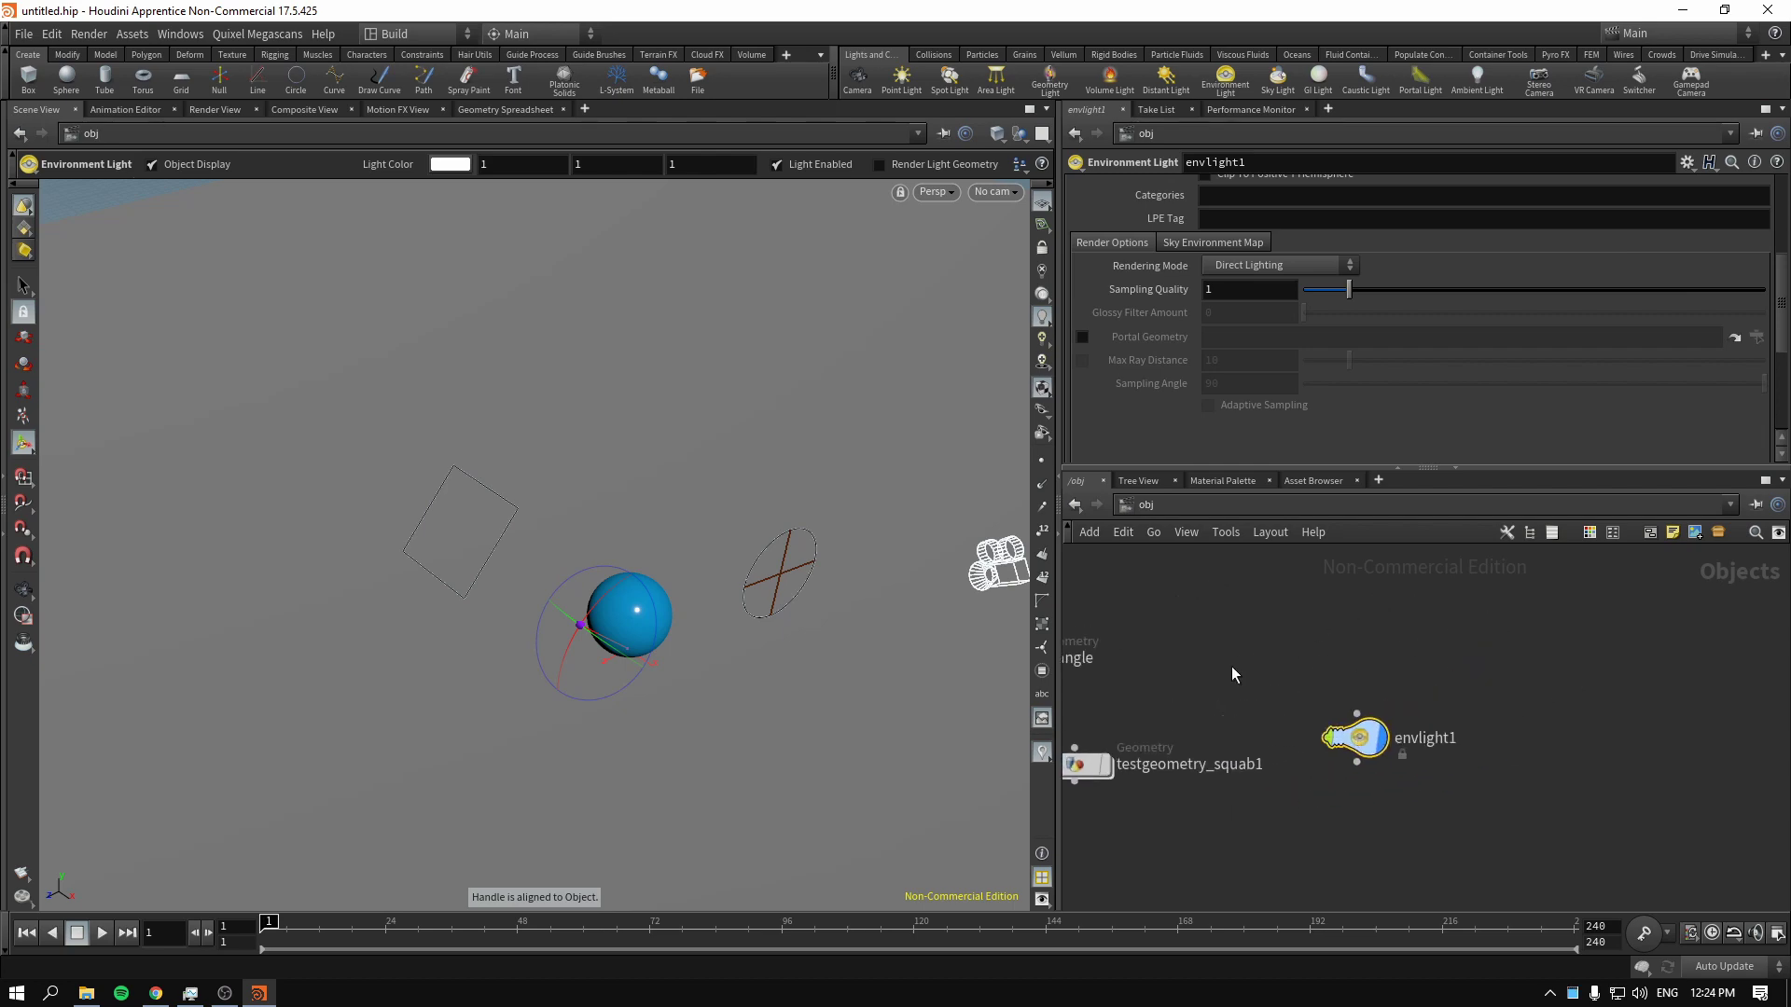
left_click(215, 110)
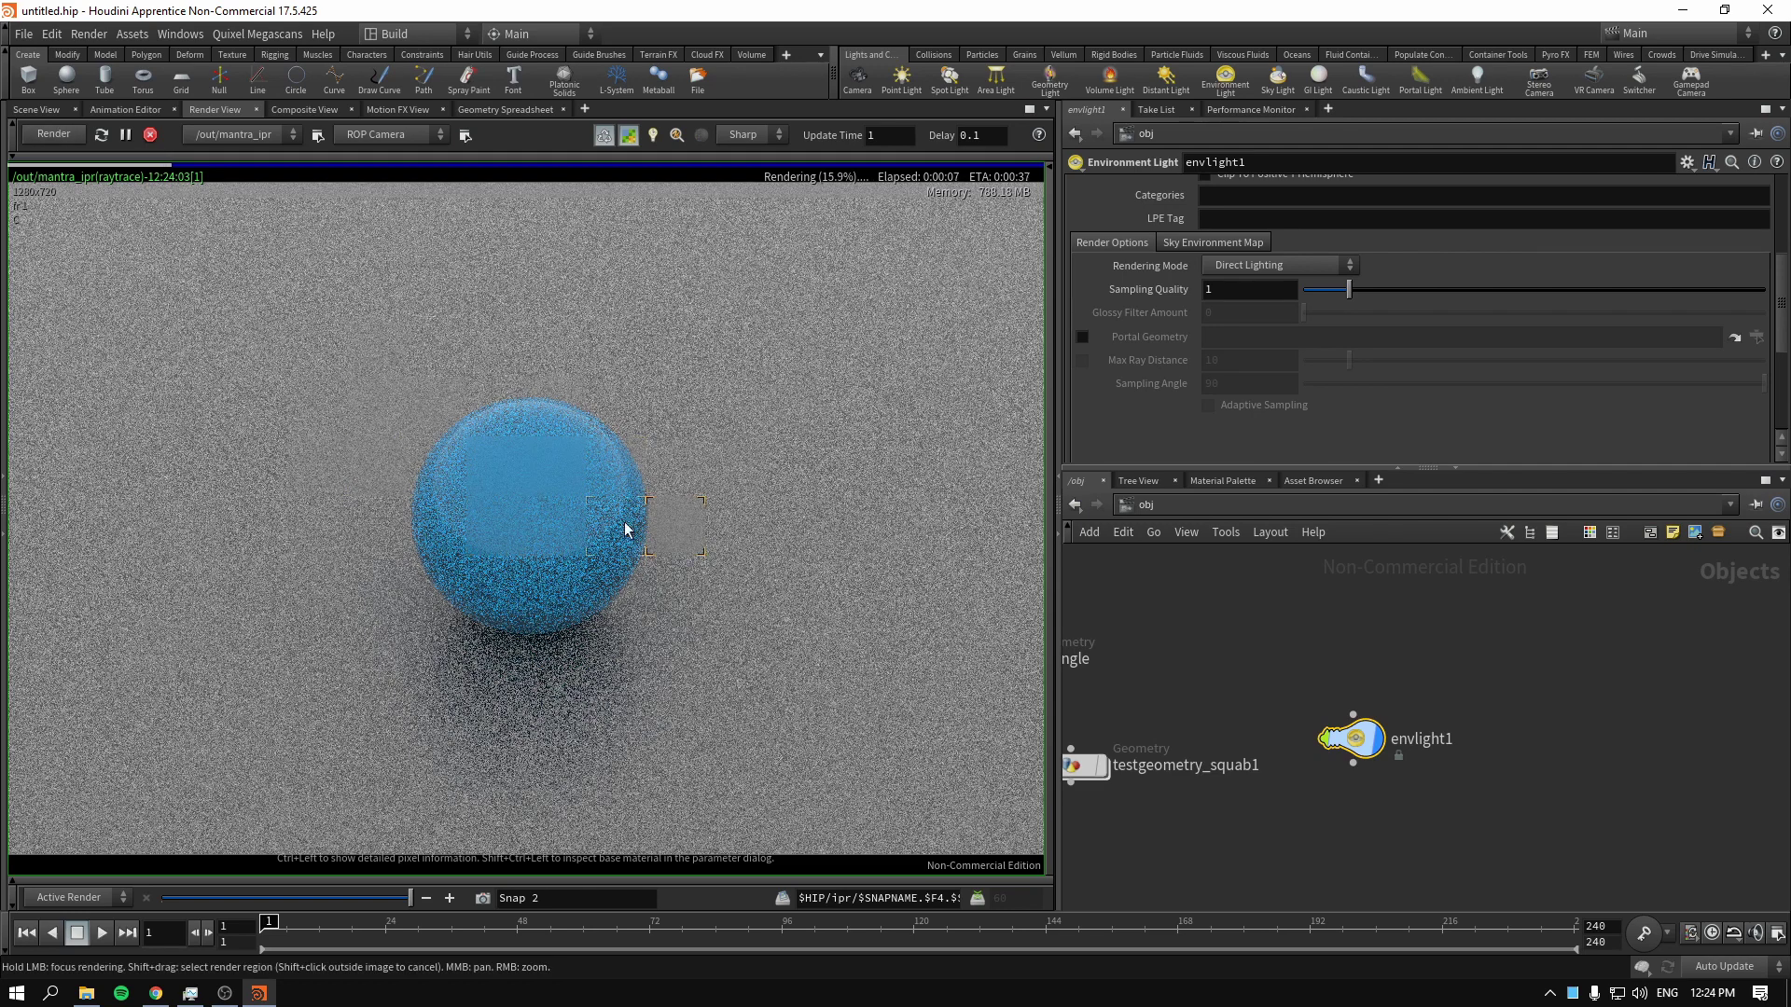
Try muted red, blue and purple as the light color of envlight1 and set it back to white
scroll(1786, 359, "up", 5)
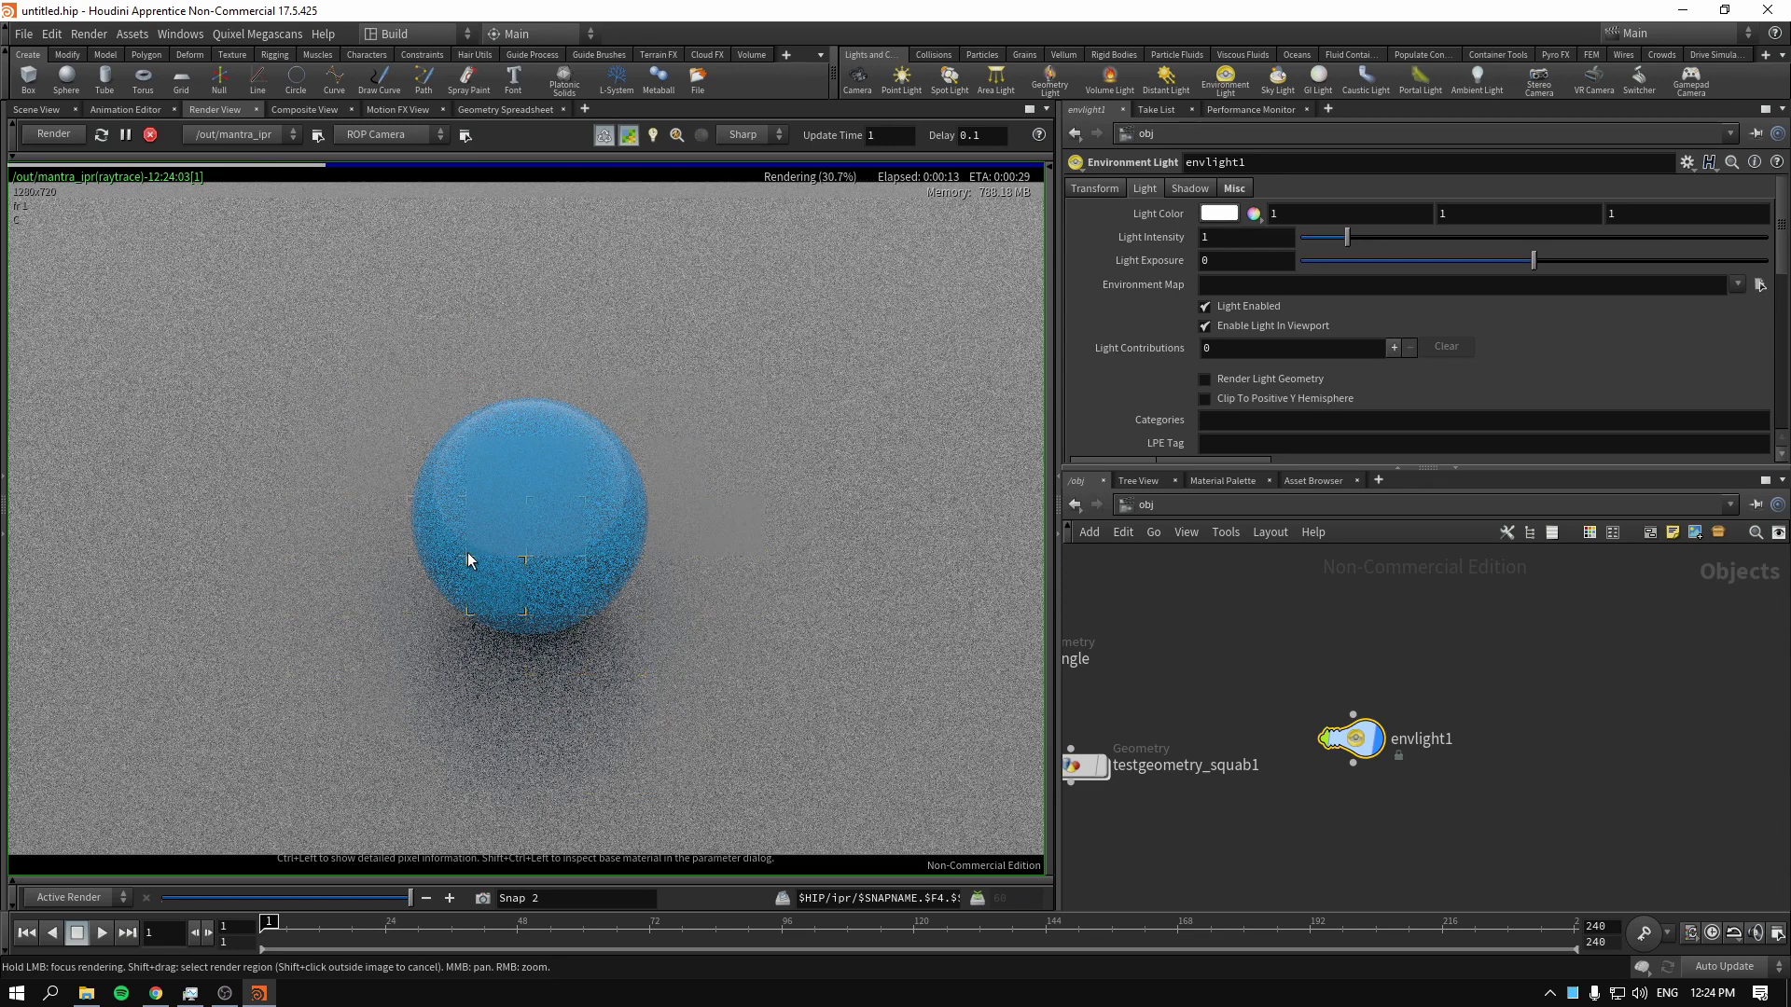
left_click(1255, 213)
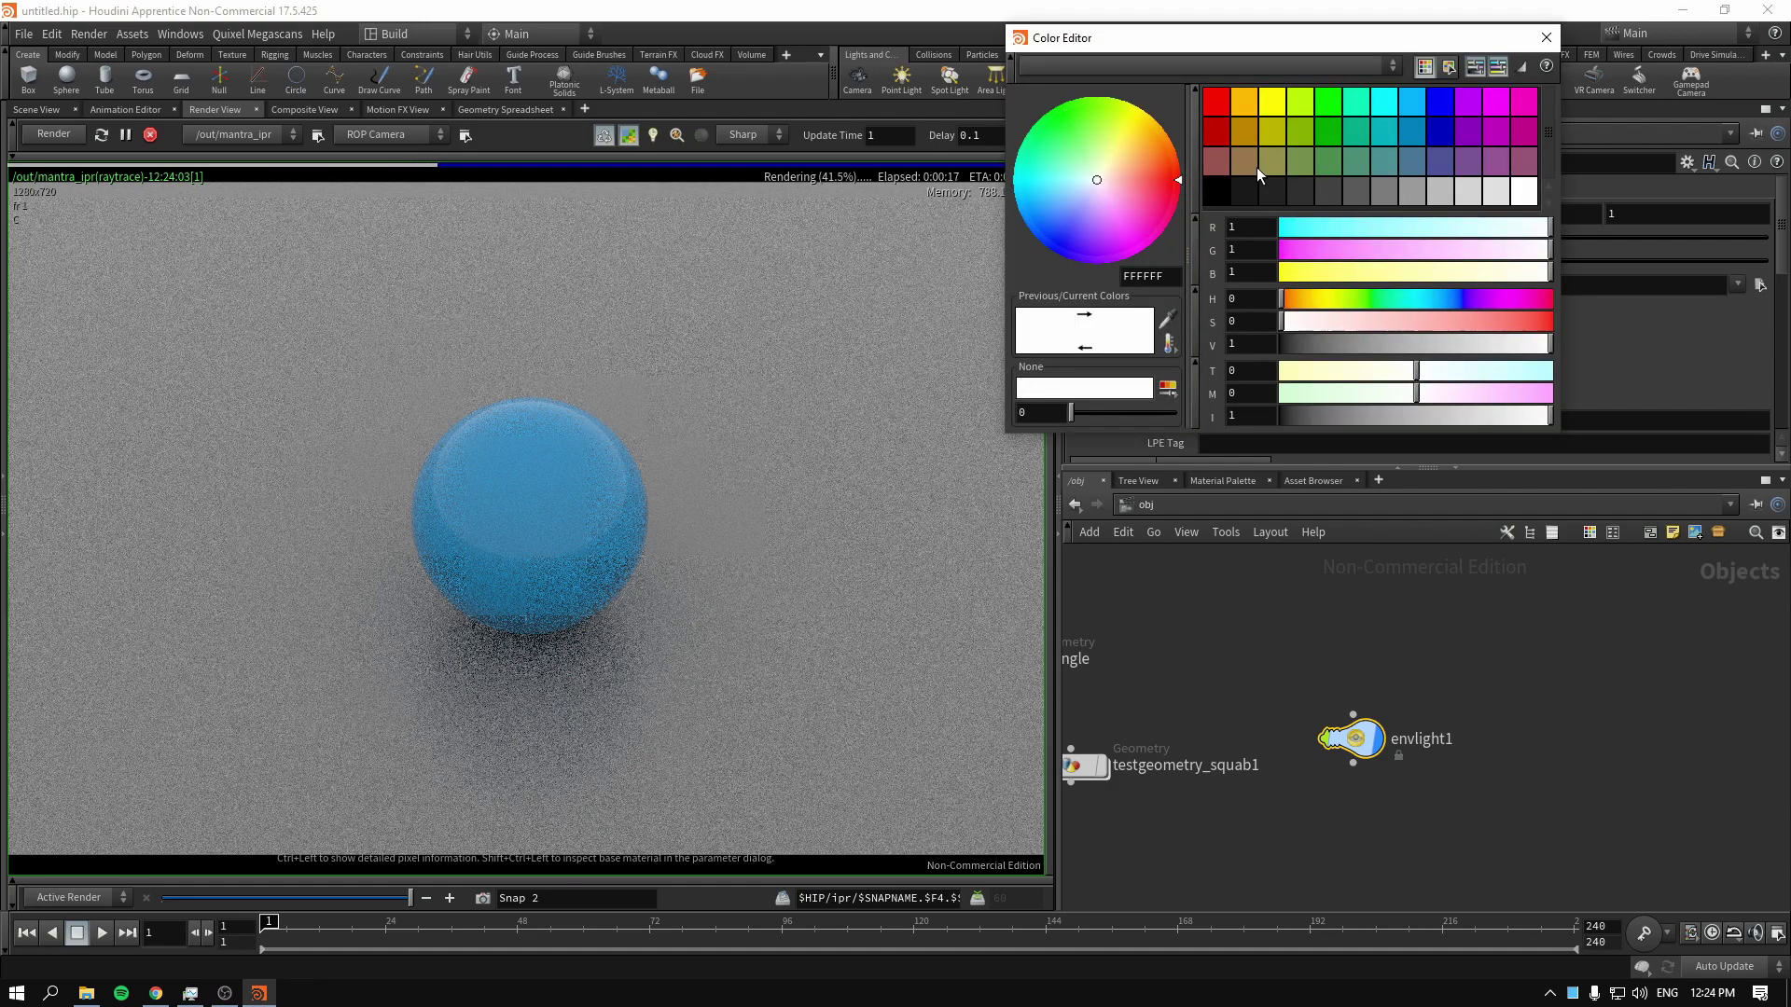
left_click(1216, 160)
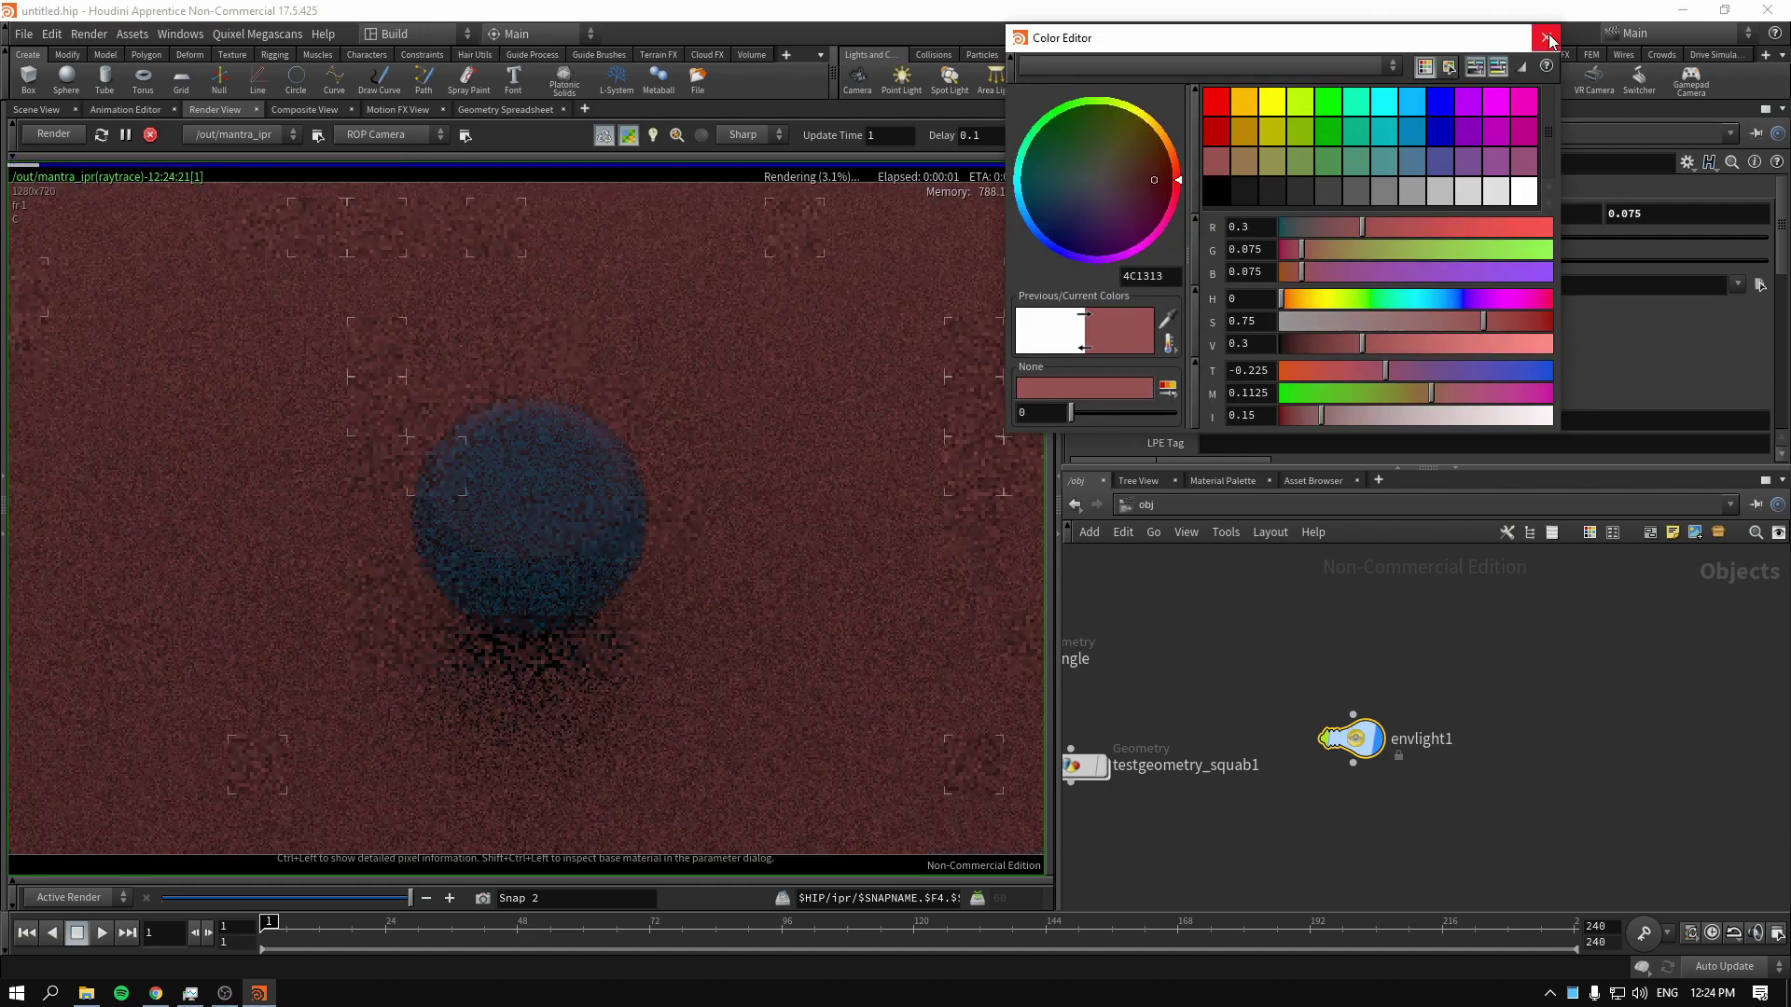
left_click_drag(513, 448, 769, 585)
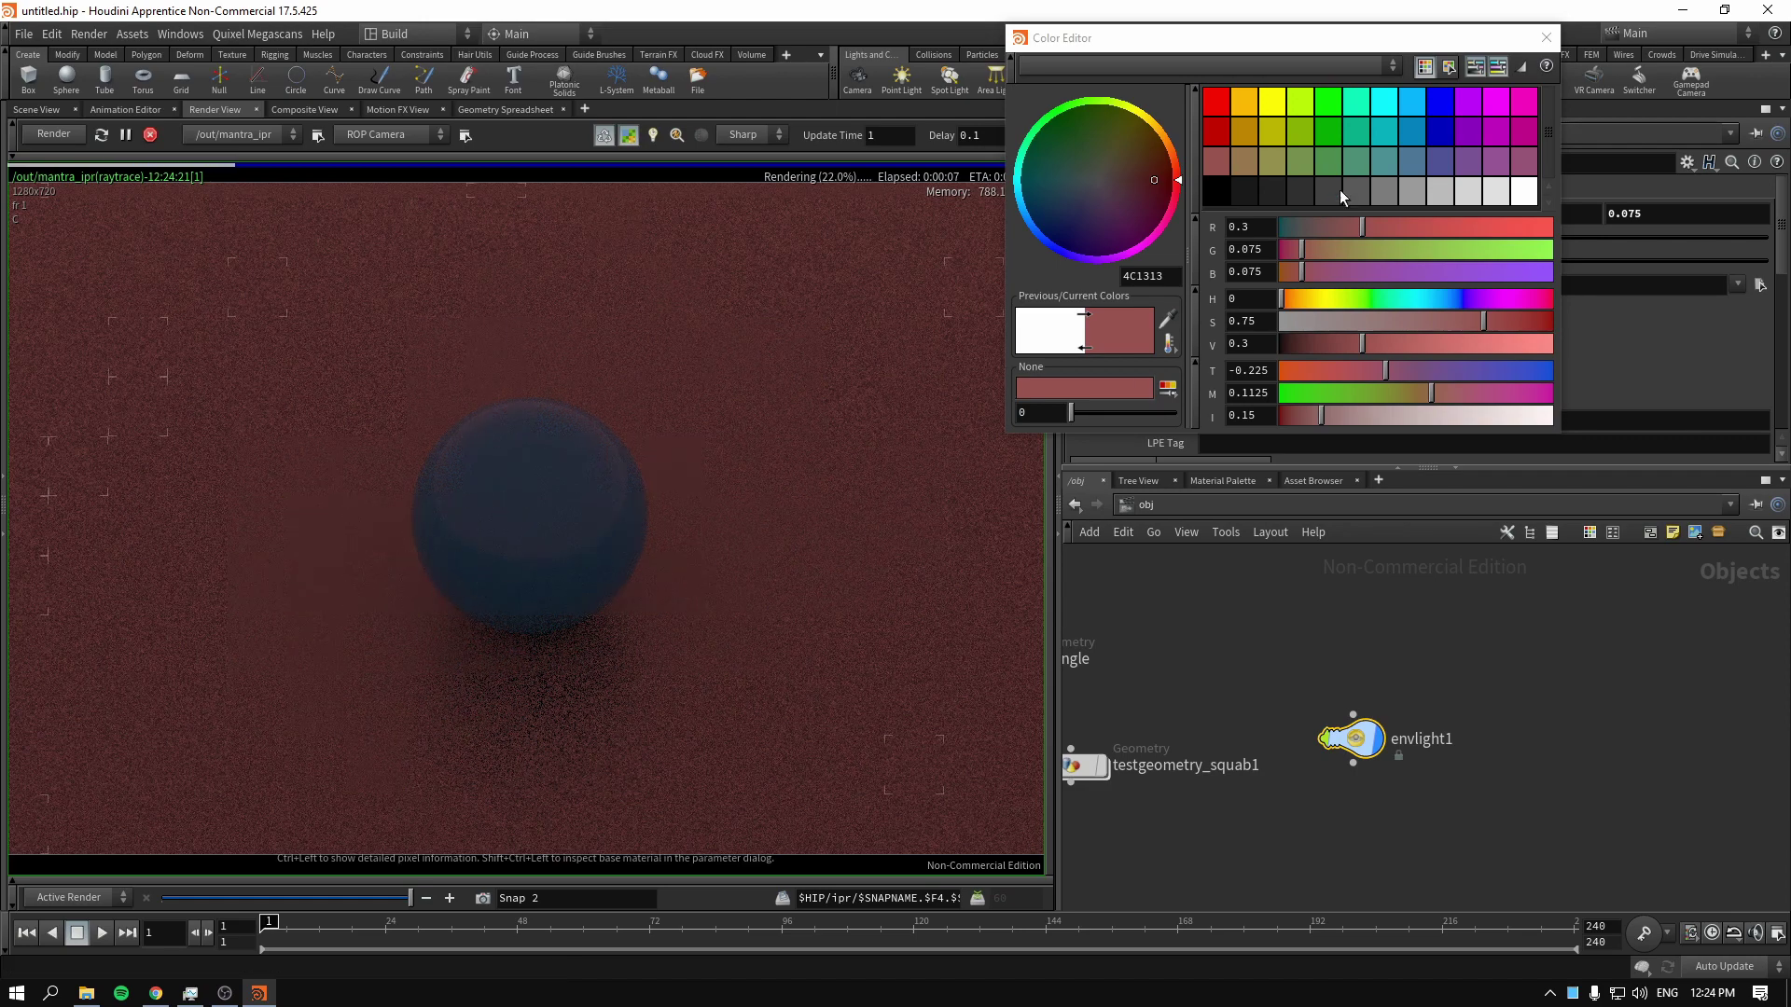
left_click(1418, 165)
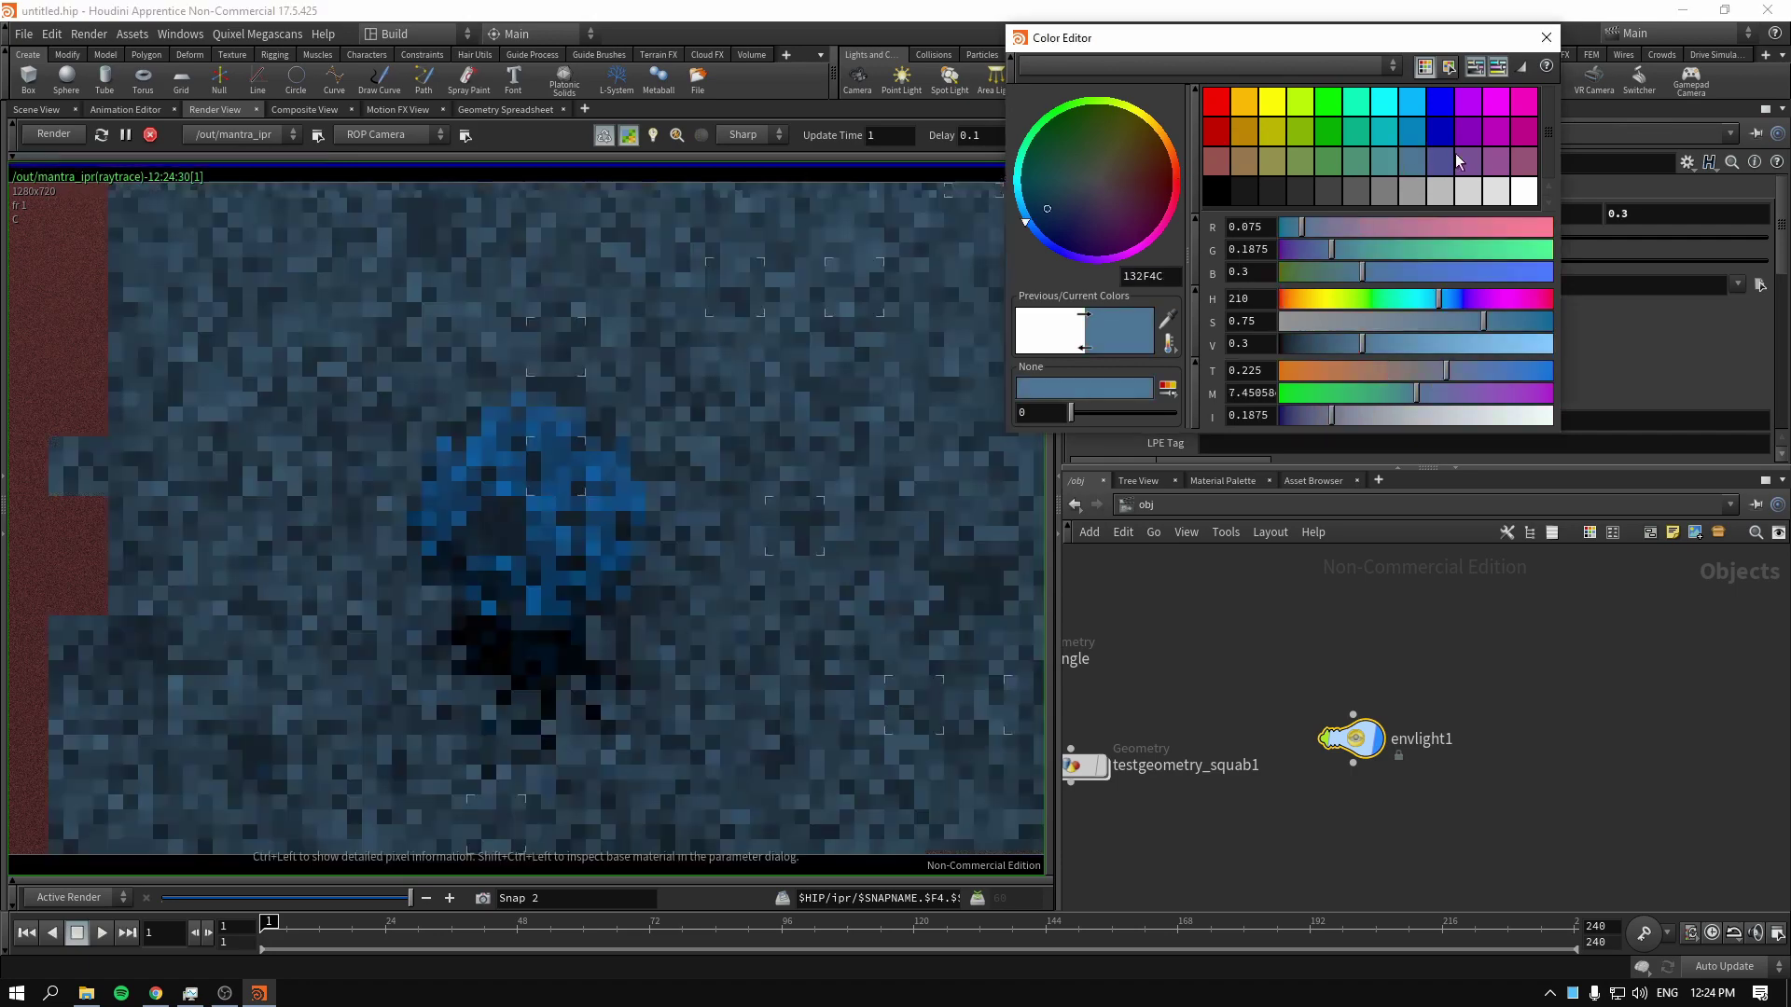
left_click(1474, 160)
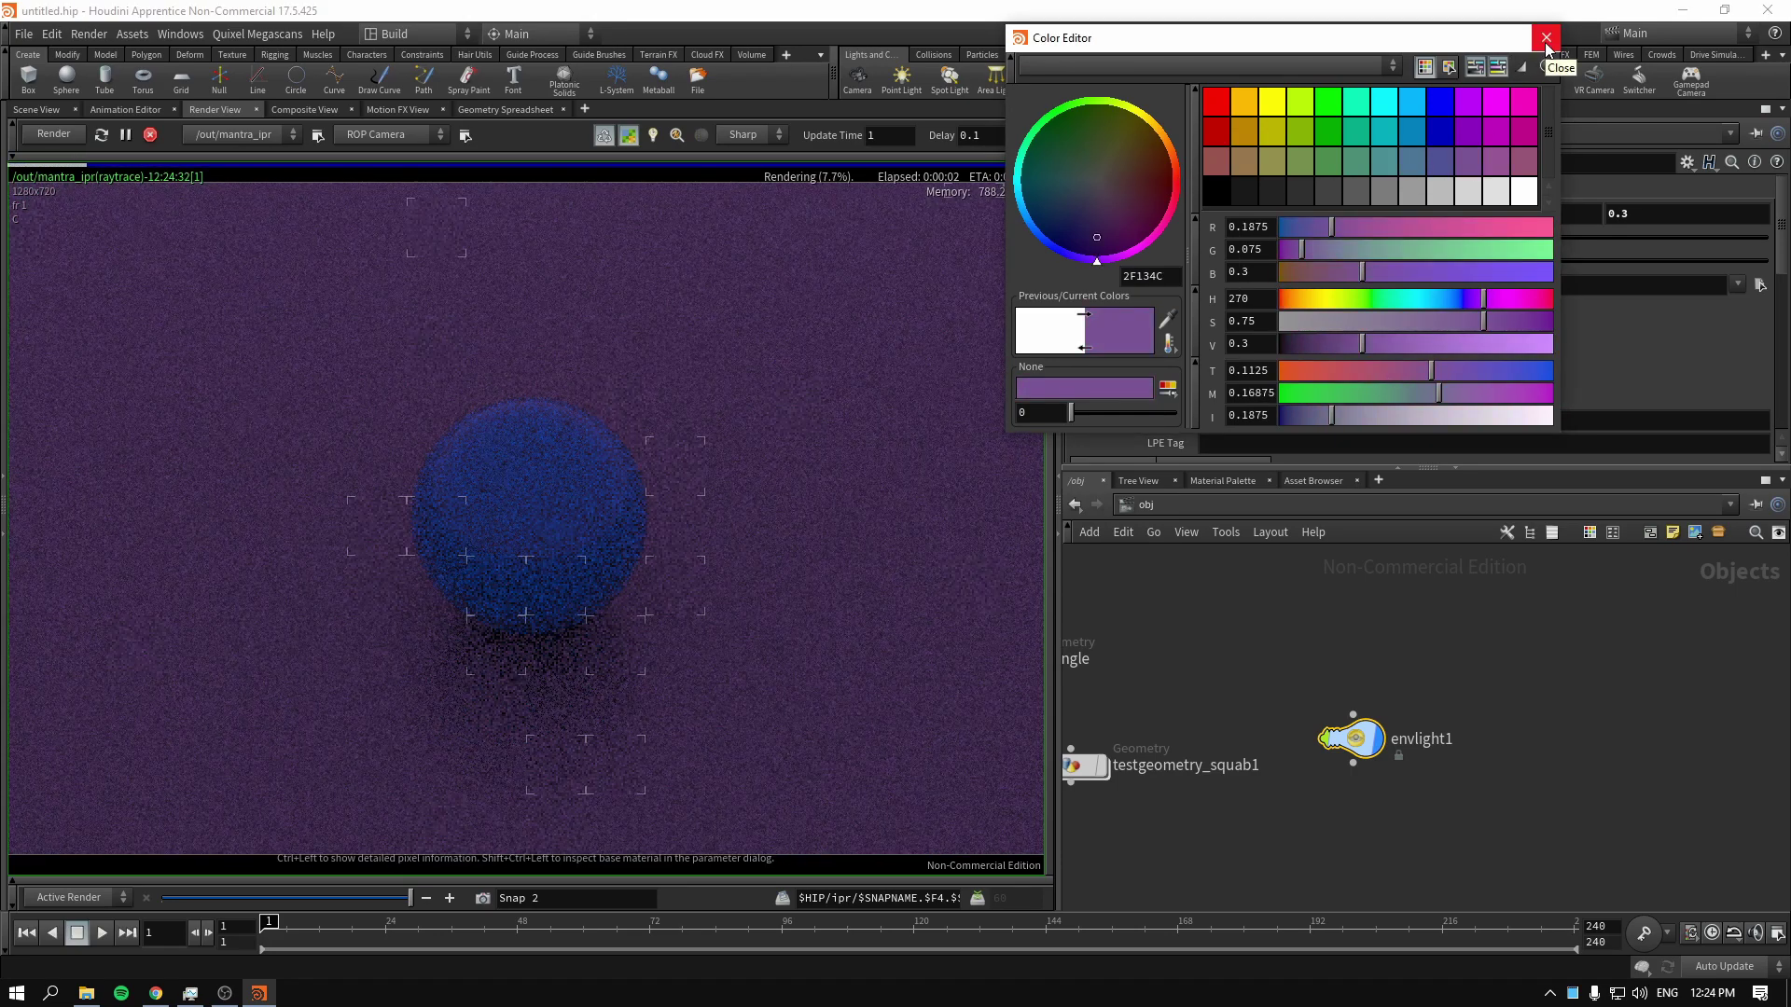
left_click(1524, 191)
left_click(1545, 37)
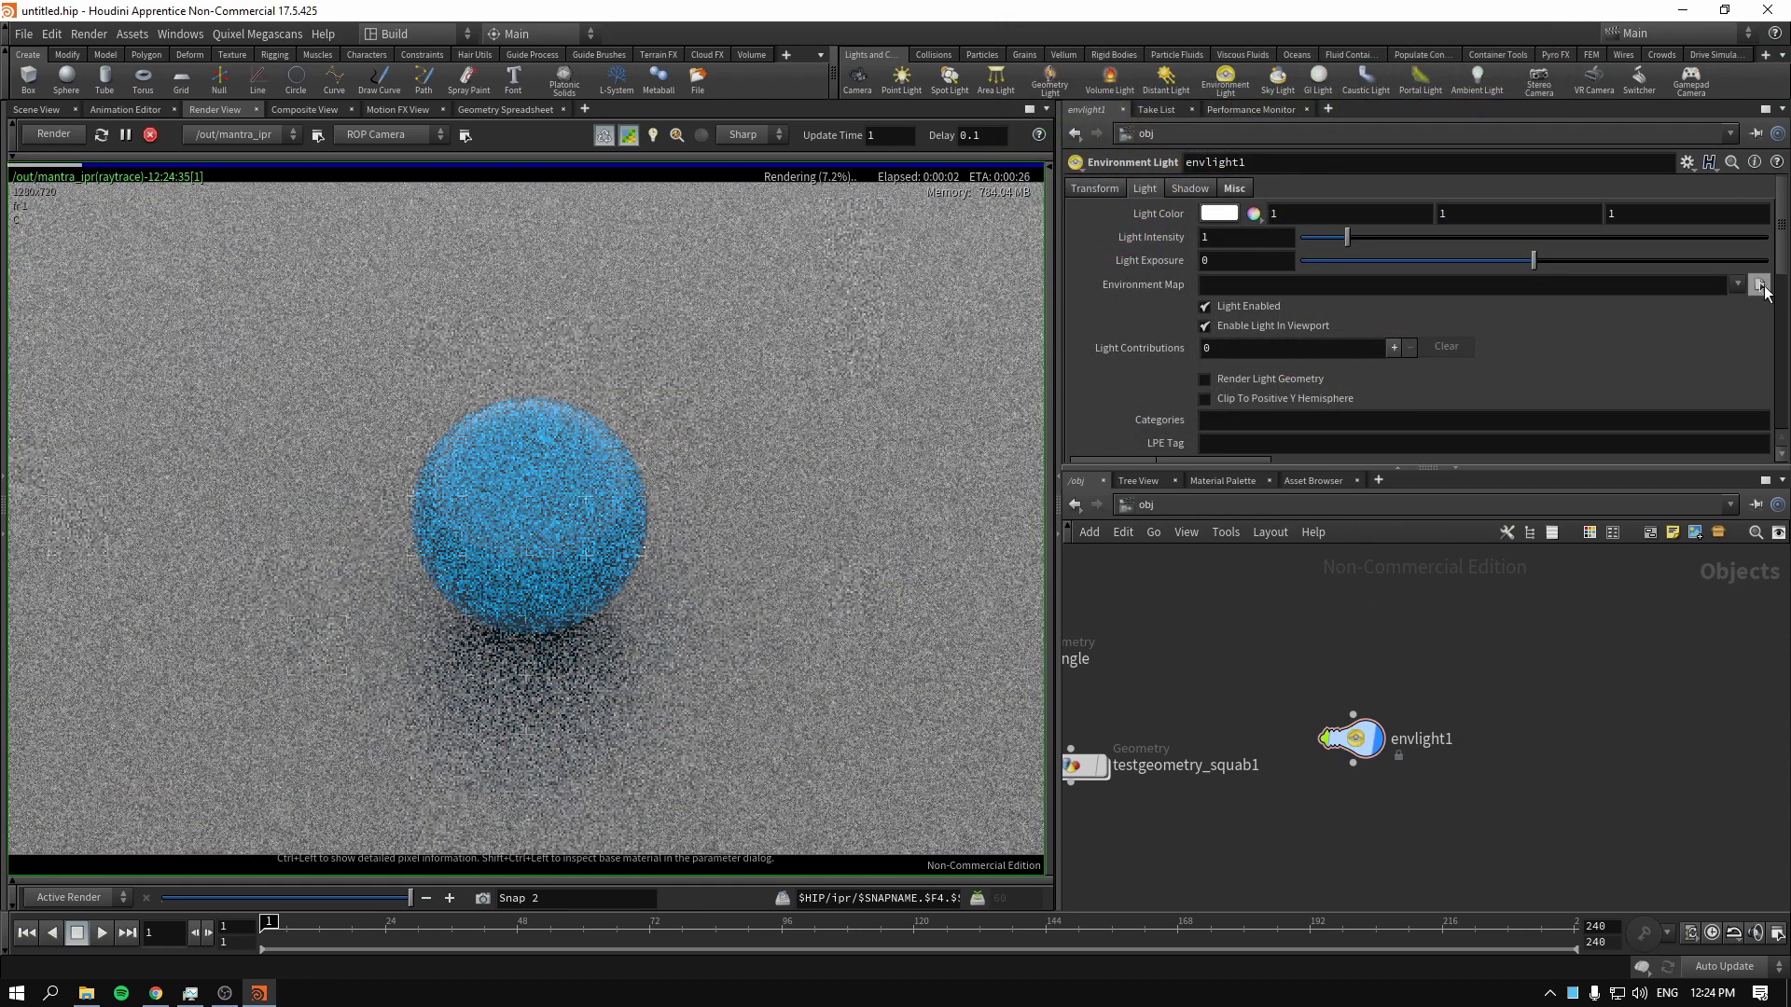
Browse for envlight1's environment map in $HFS/houdini/pic/hdri/ and turn on image thumbnails in the file chooser
left_click(1760, 285)
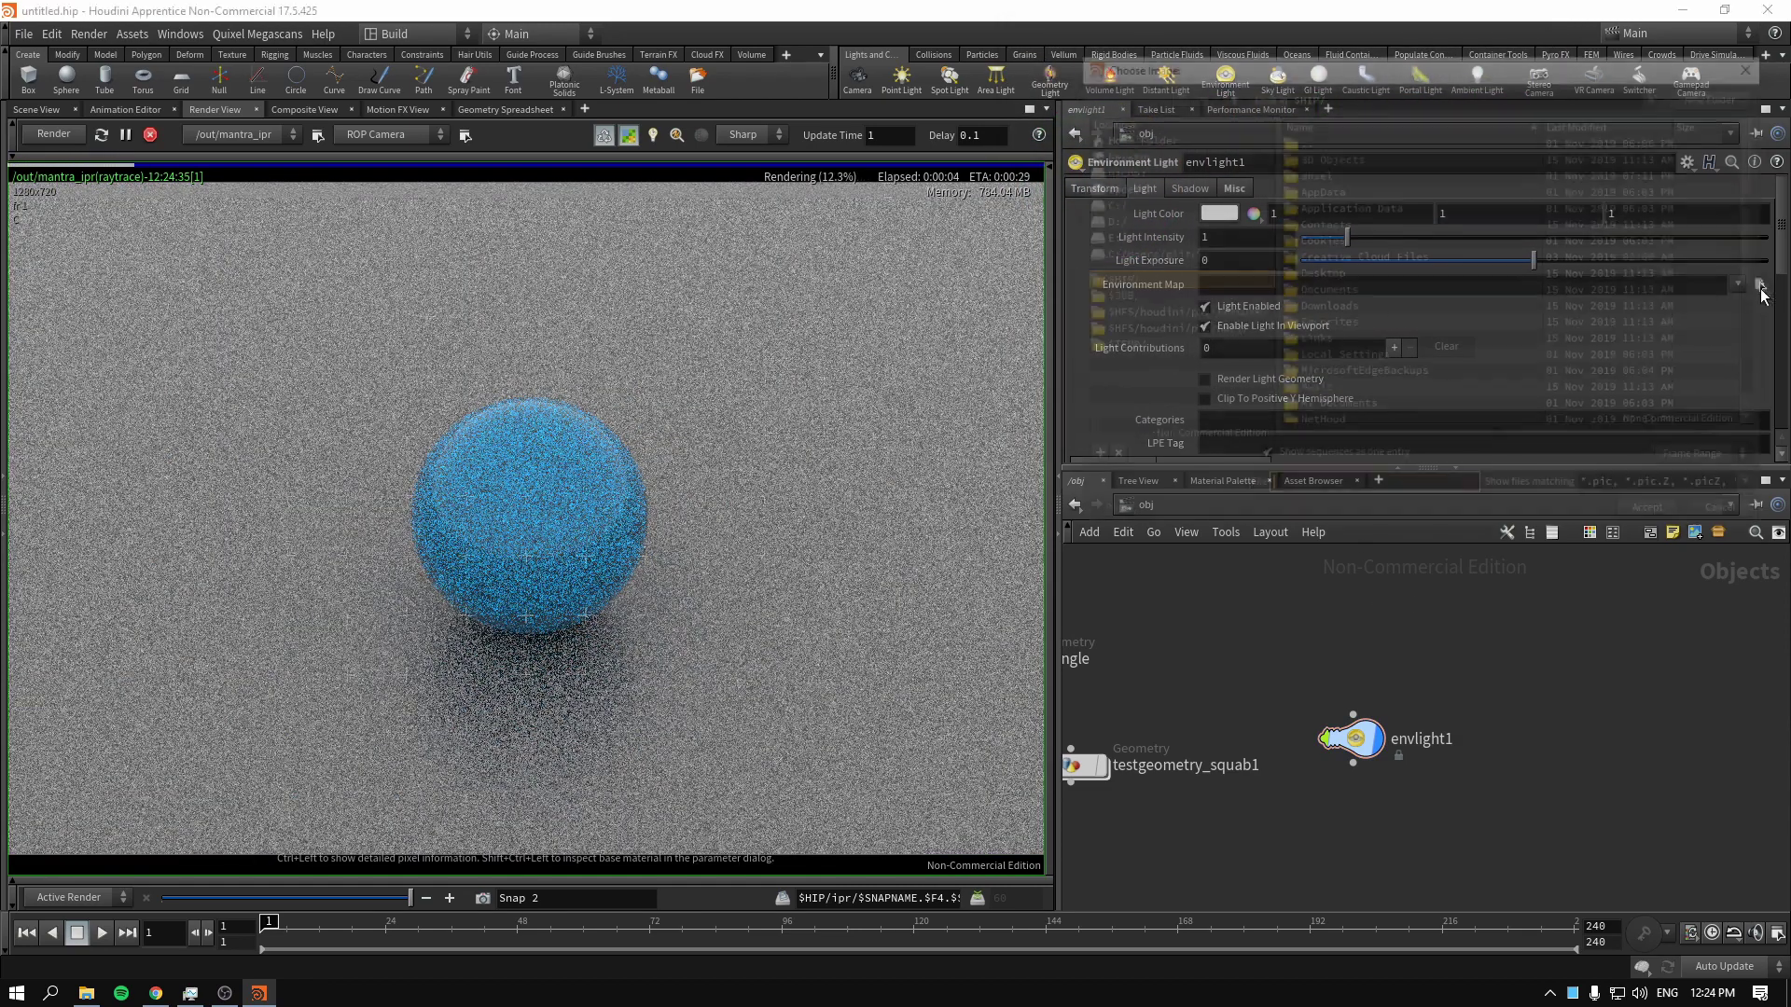
left_click(1207, 329)
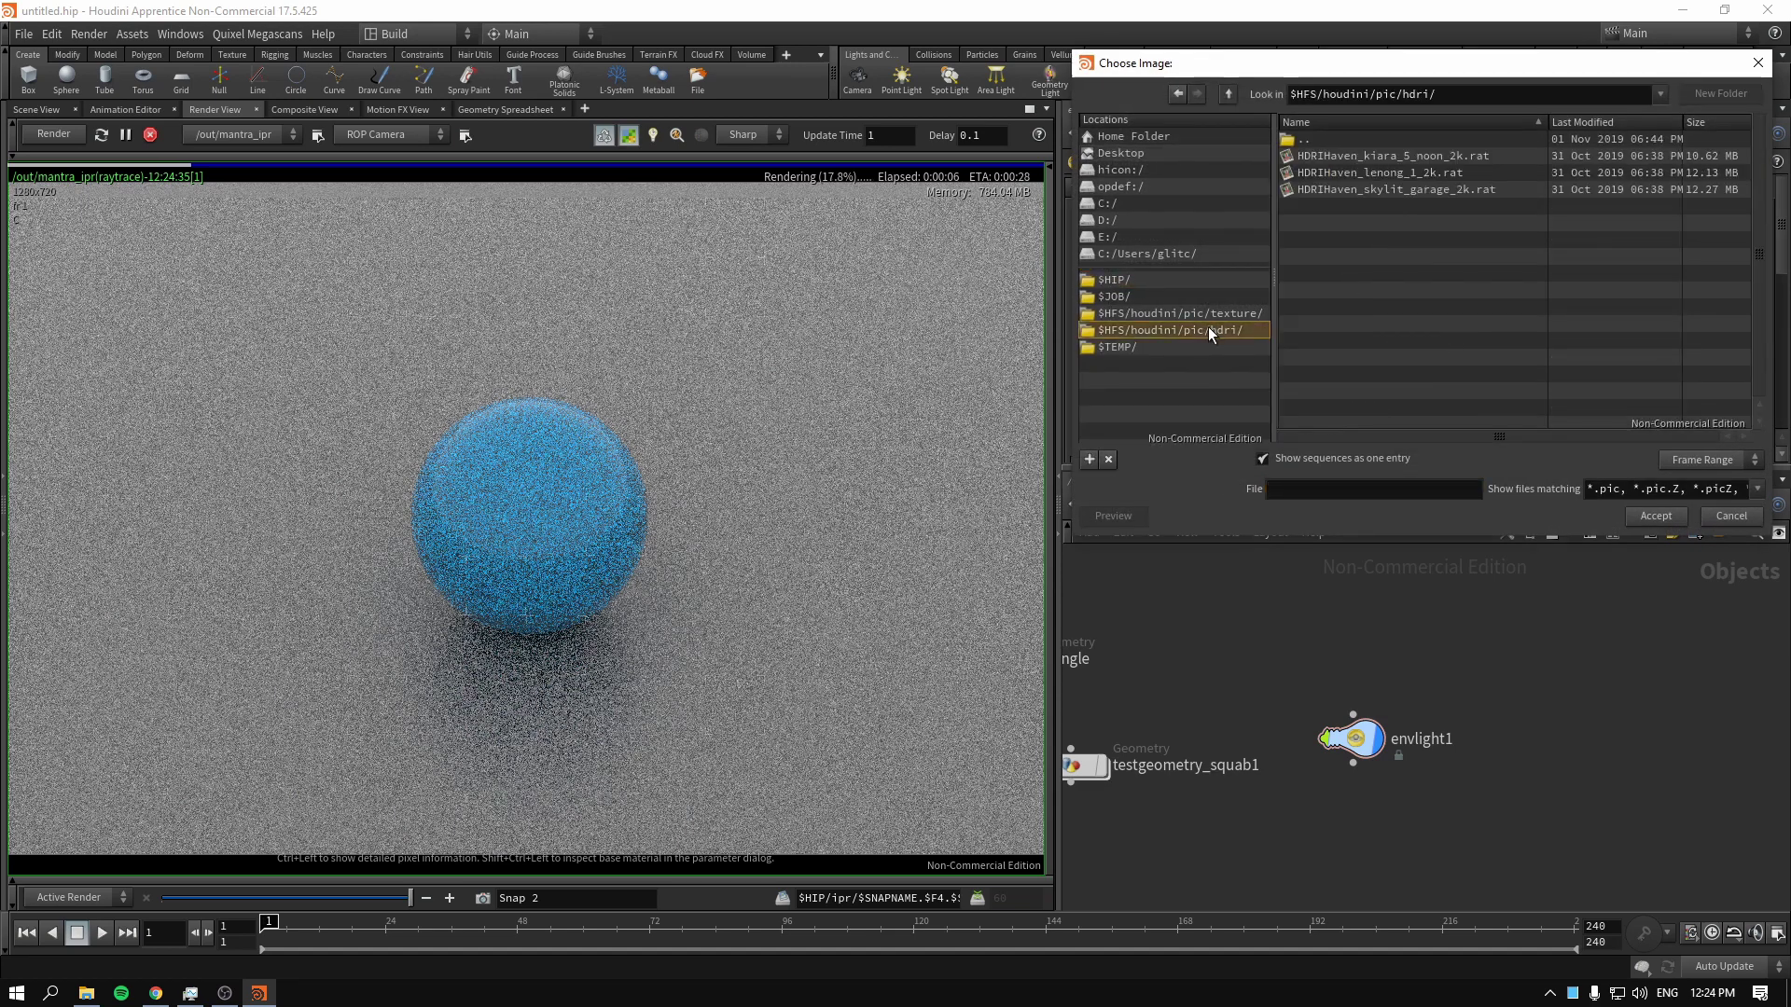
left_click_drag(1424, 65, 1180, 64)
right_click(1234, 299)
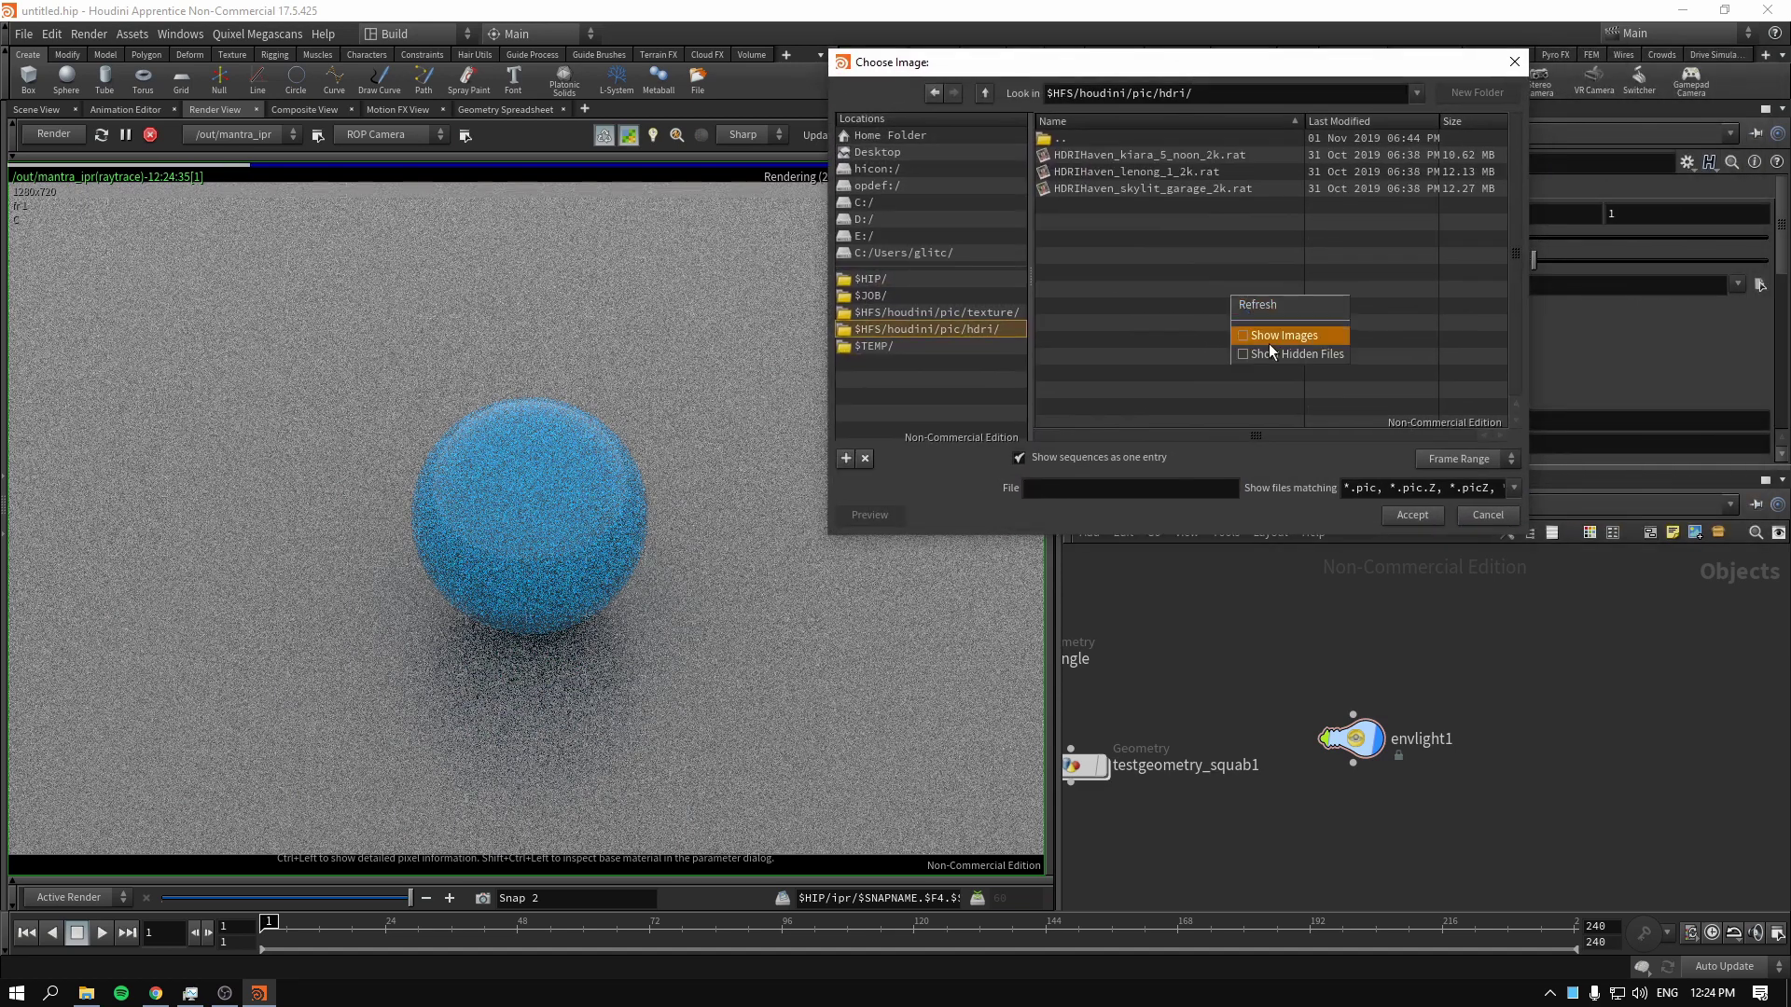
left_click(1283, 338)
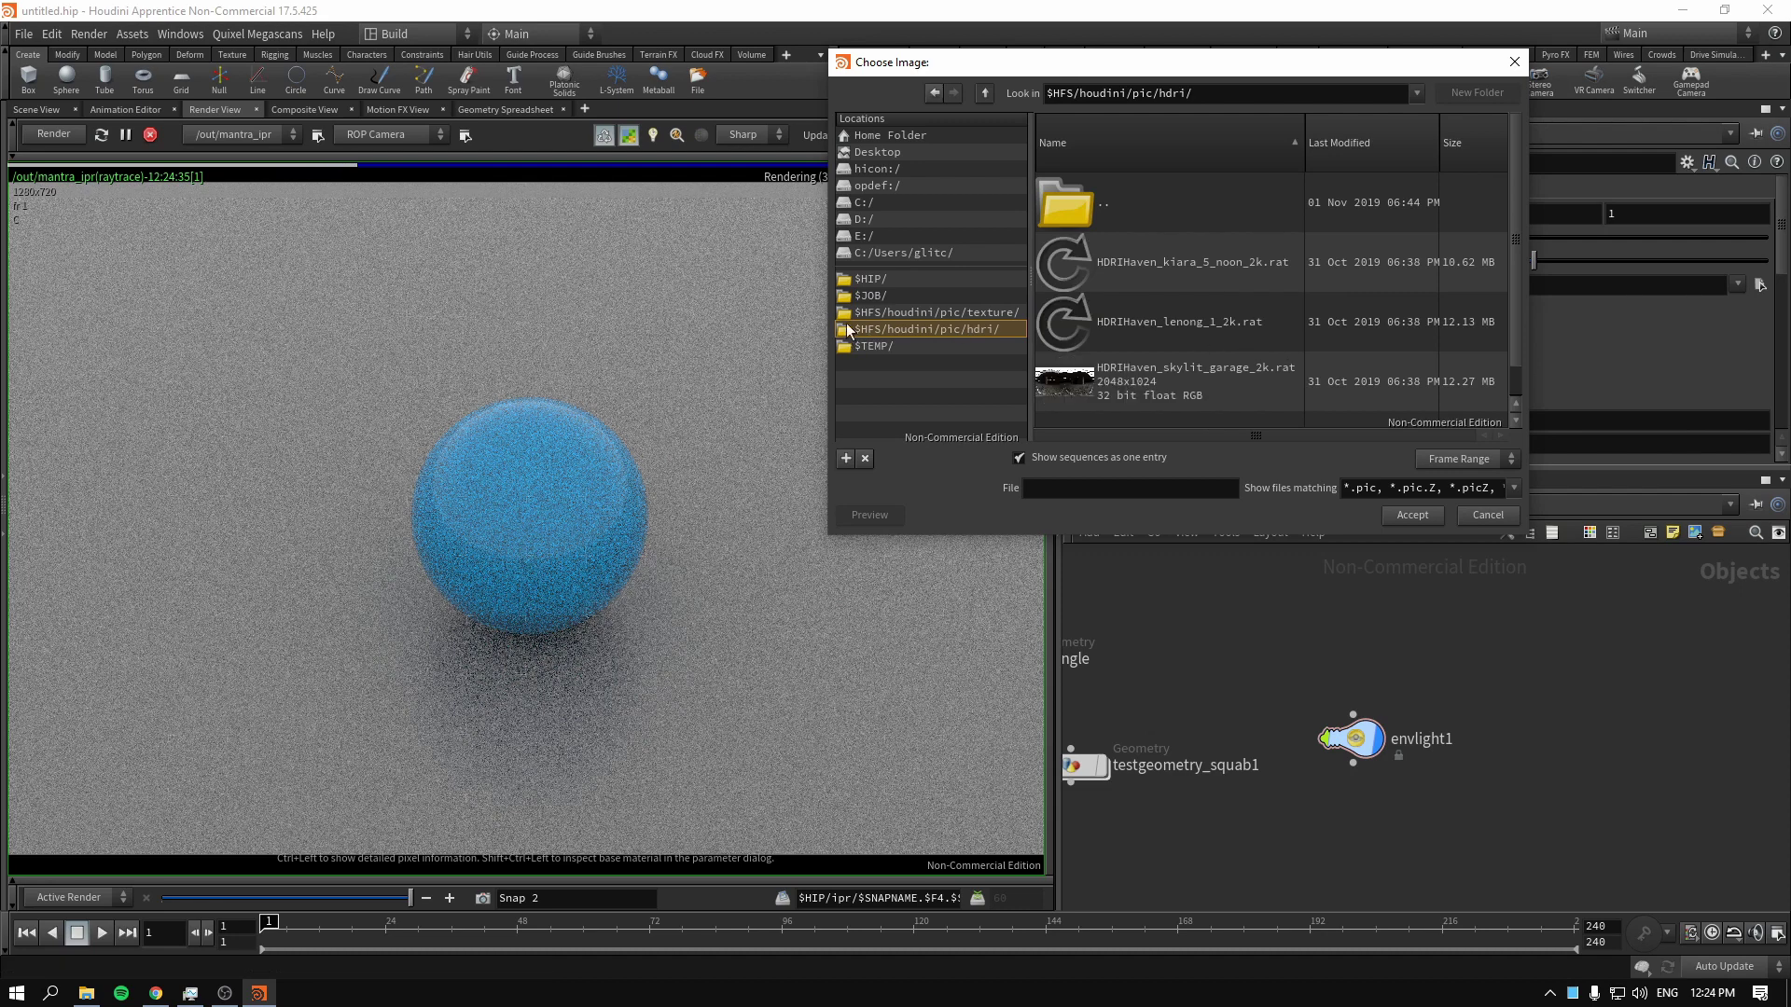
scroll(1140, 352, "down", 1)
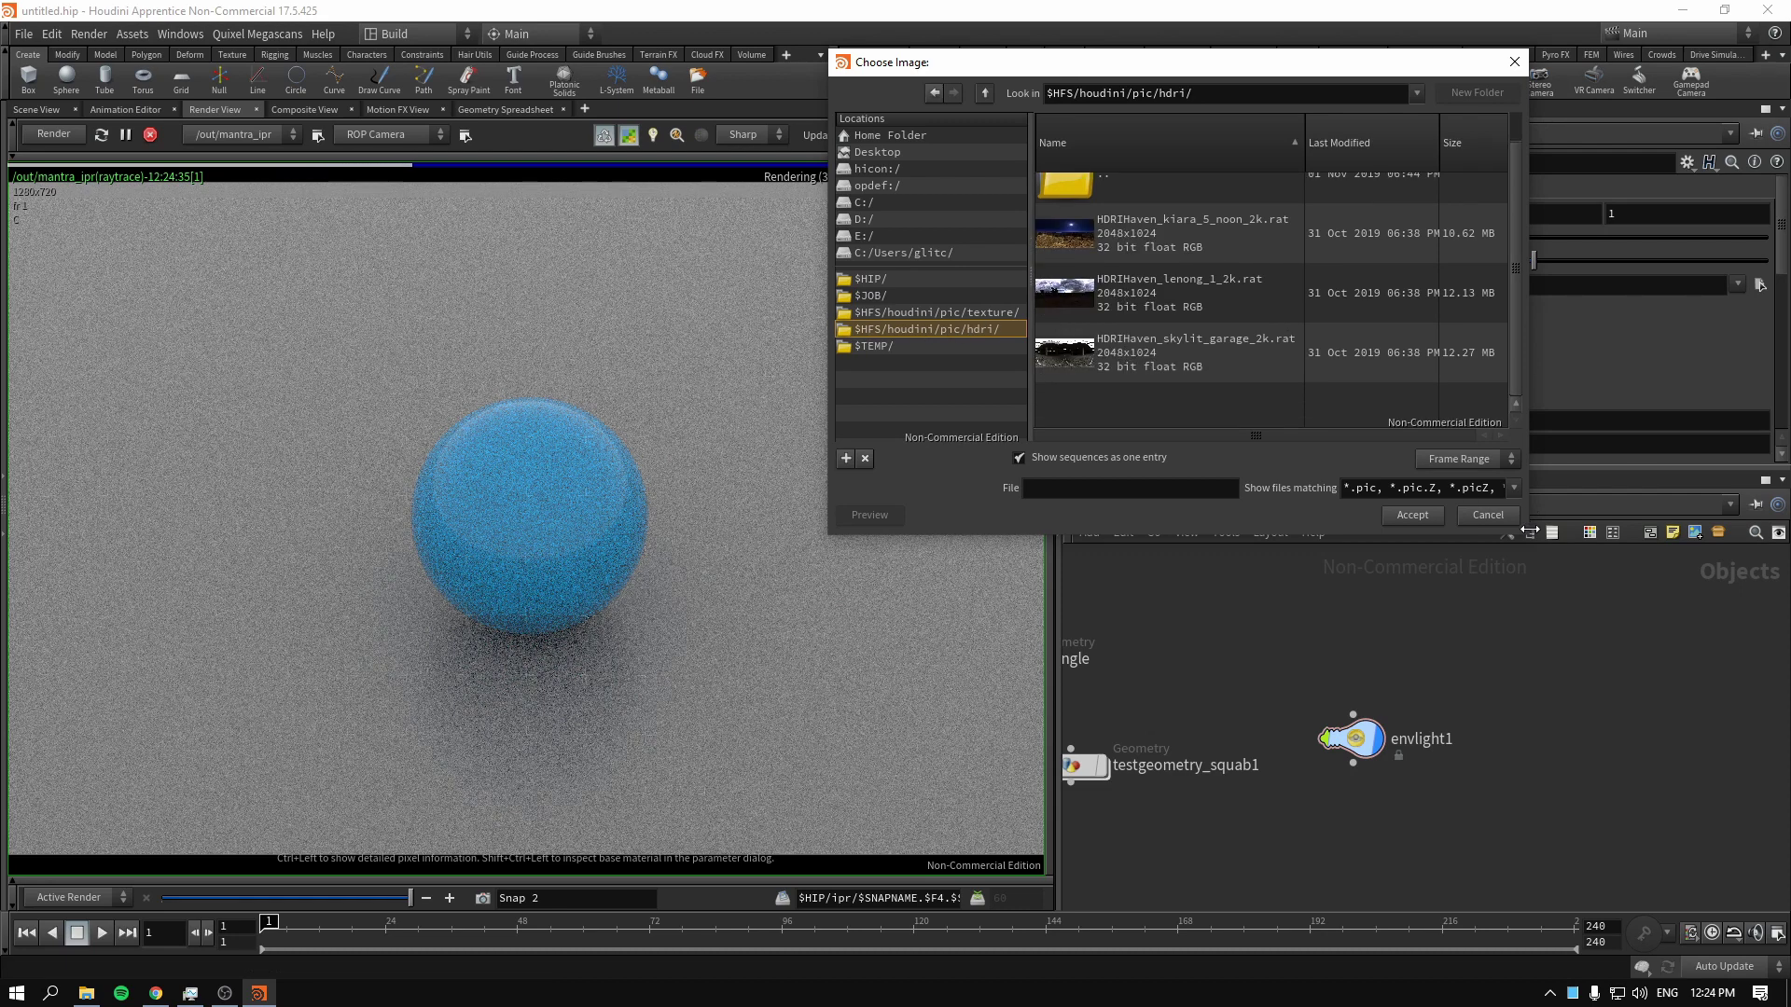
Enlarge the file chooser and load HDRIHaven_kiara_5_noon_2k.rat as the environment map
left_click_drag(1526, 534, 1688, 677)
left_click(1309, 474)
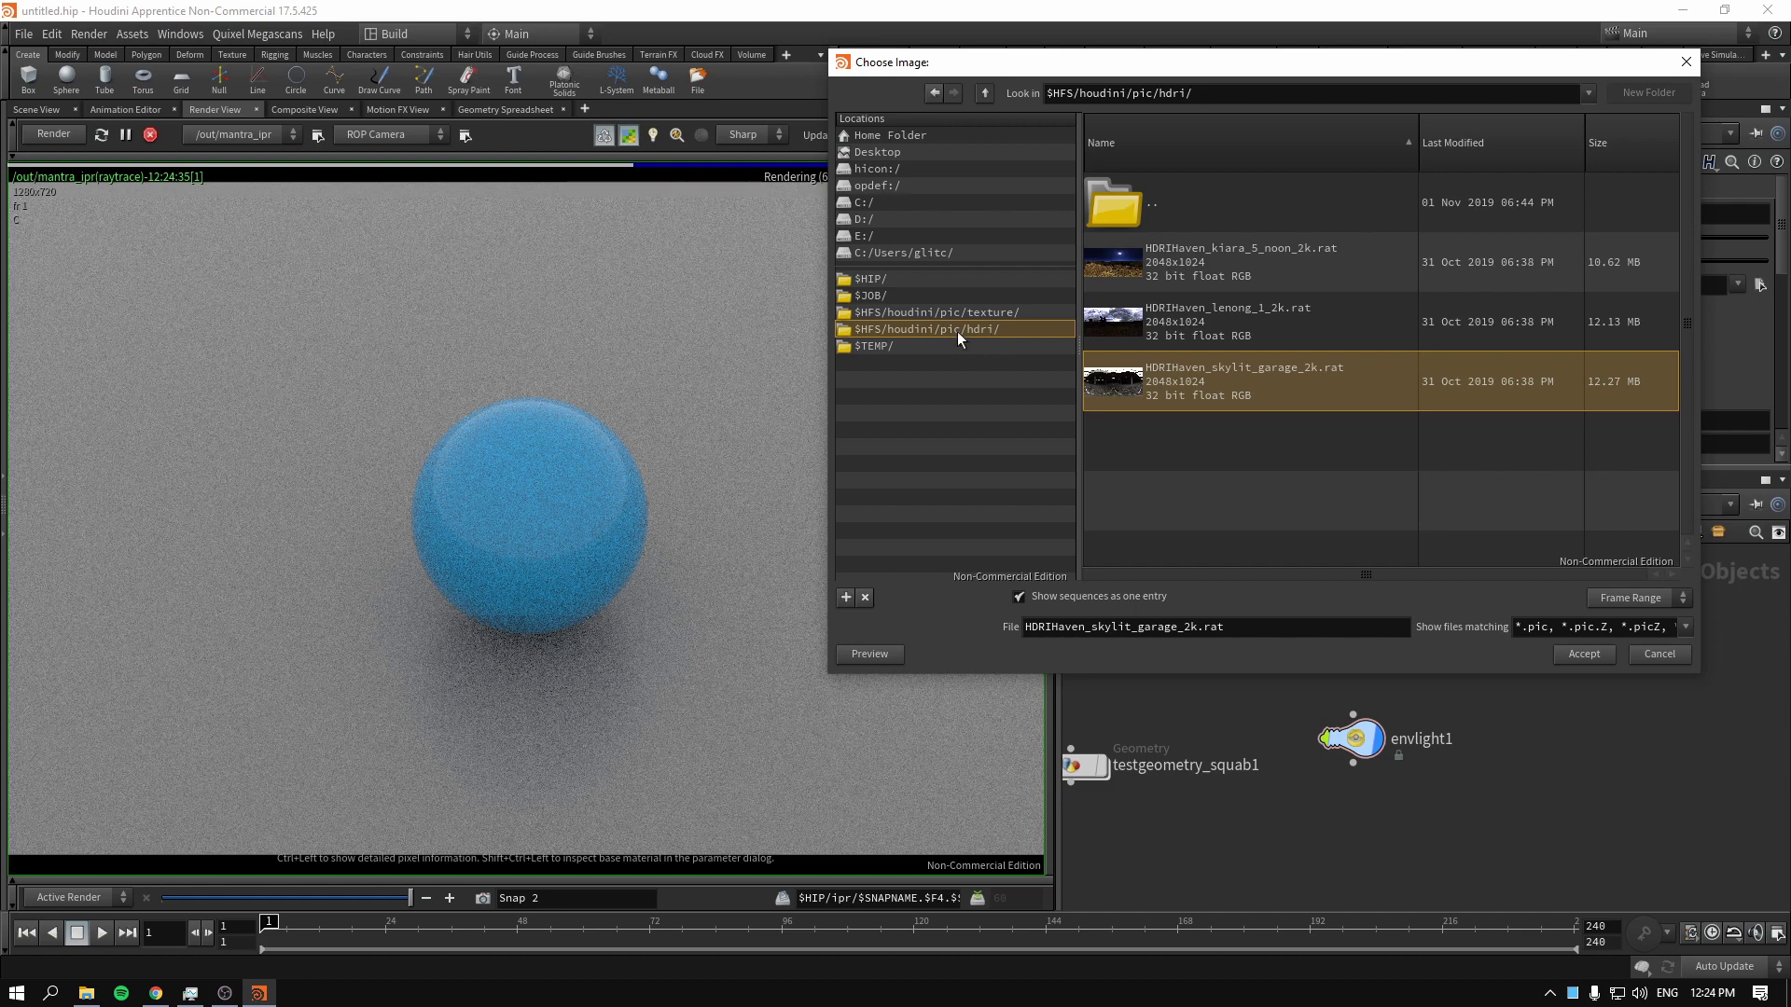
left_click(1280, 261)
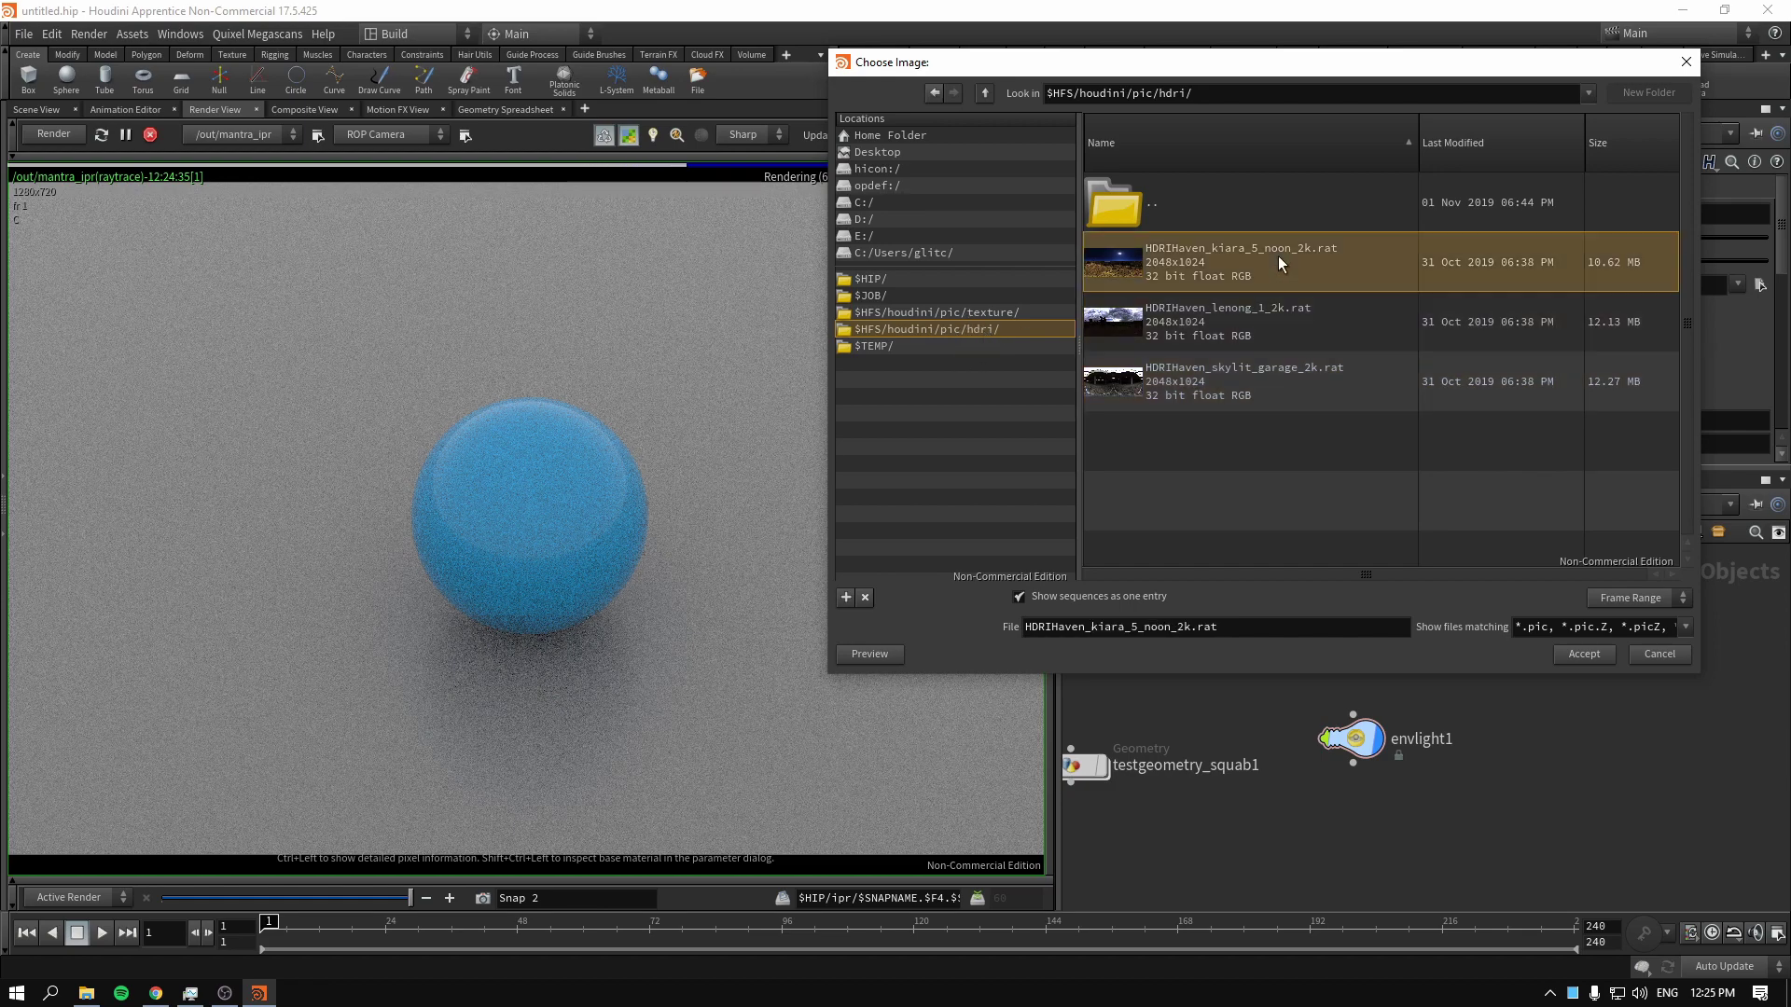
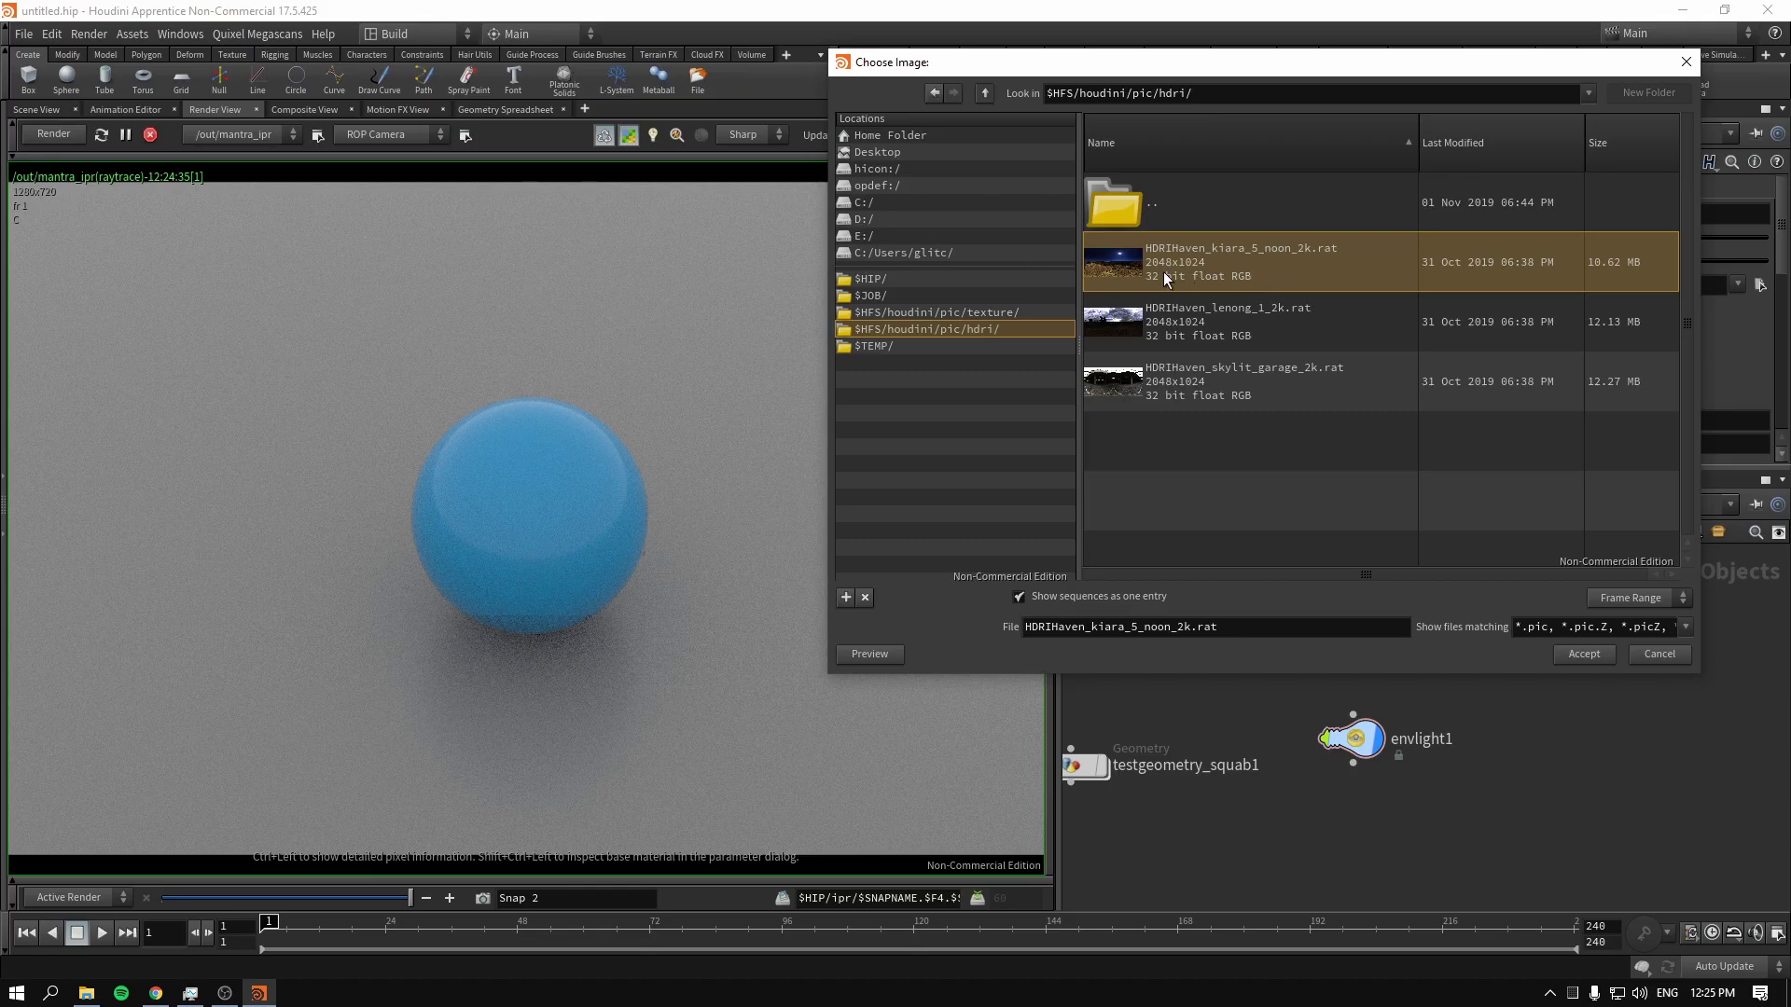
left_click(1580, 653)
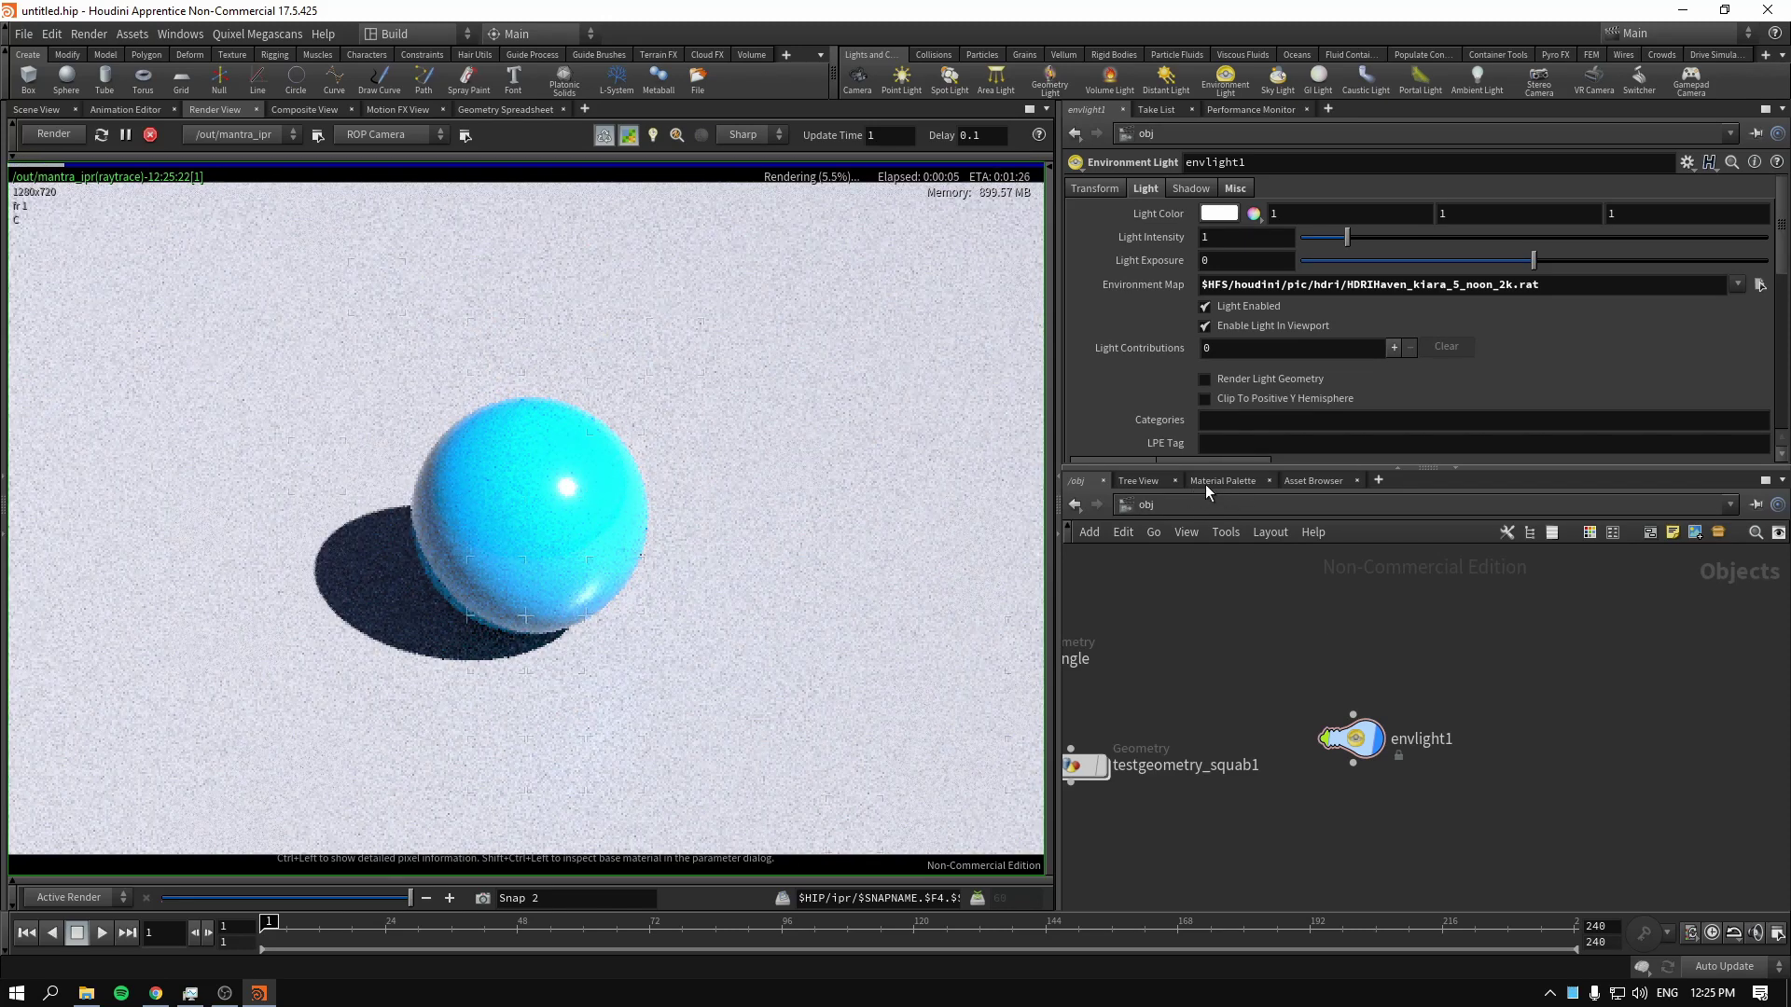
Open the sphere material from the Material Palette and set its base color to grey, 0.2 in R, G and B
left_click(1209, 483)
left_click(1391, 571)
left_click(1225, 231)
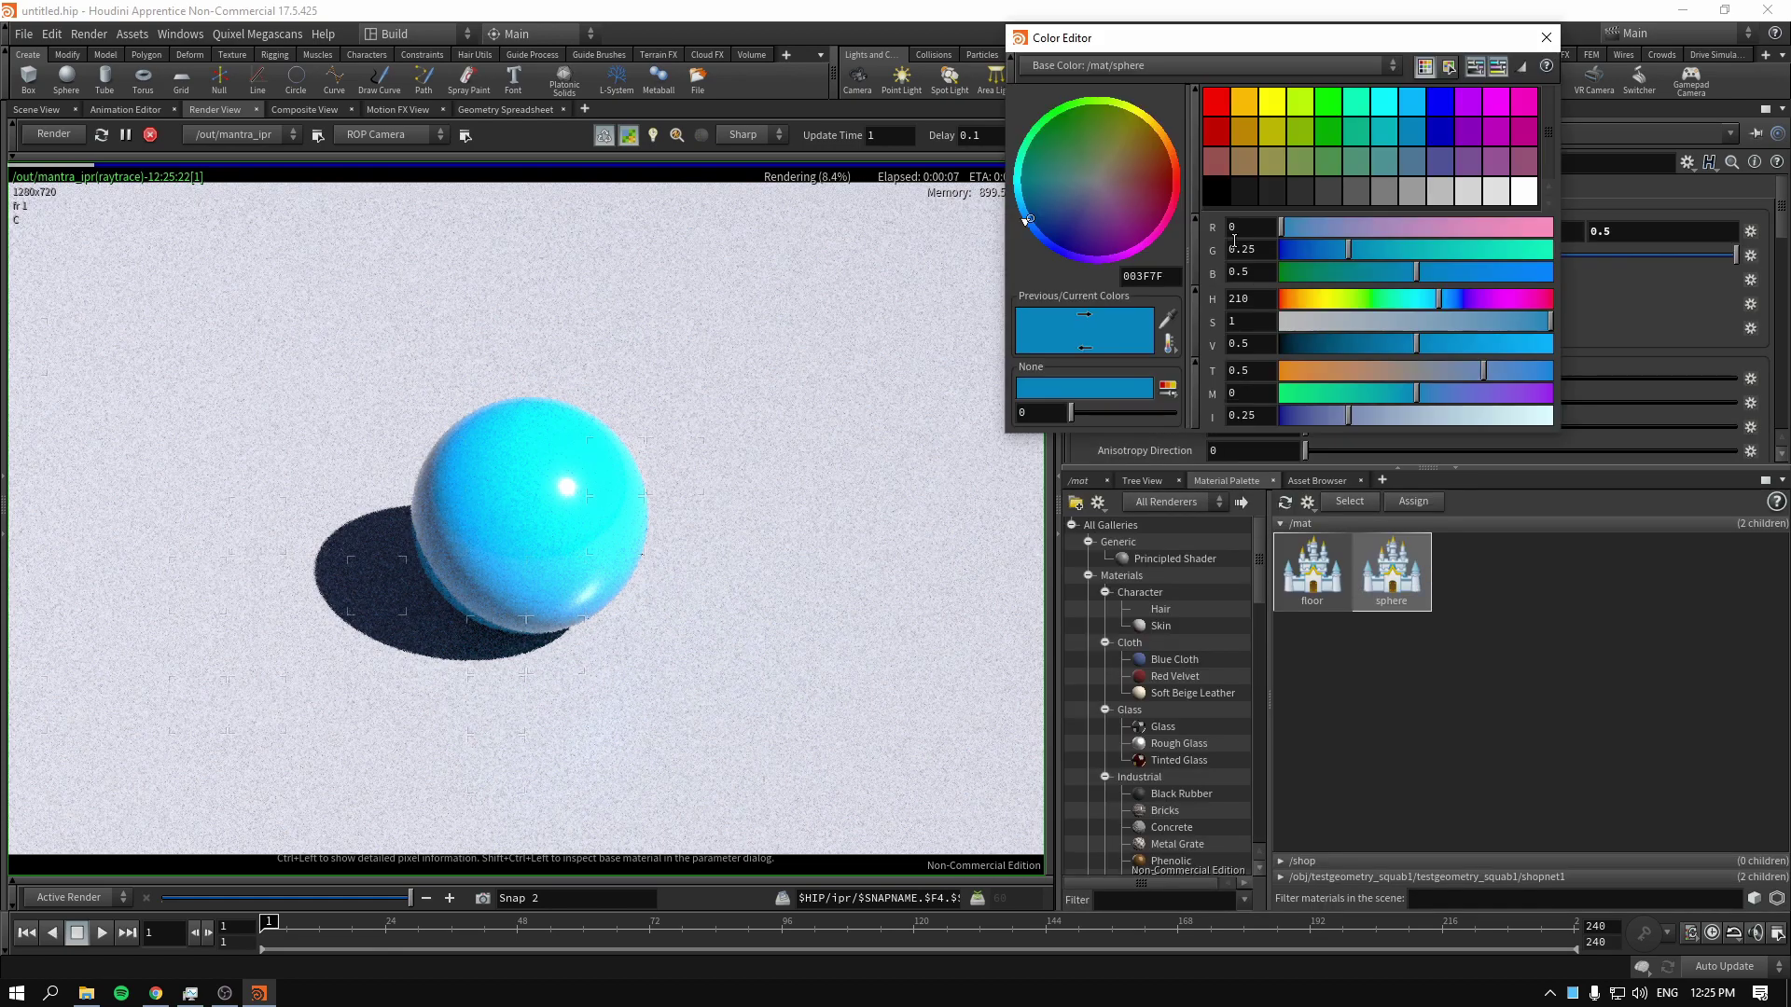
left_click(1386, 195)
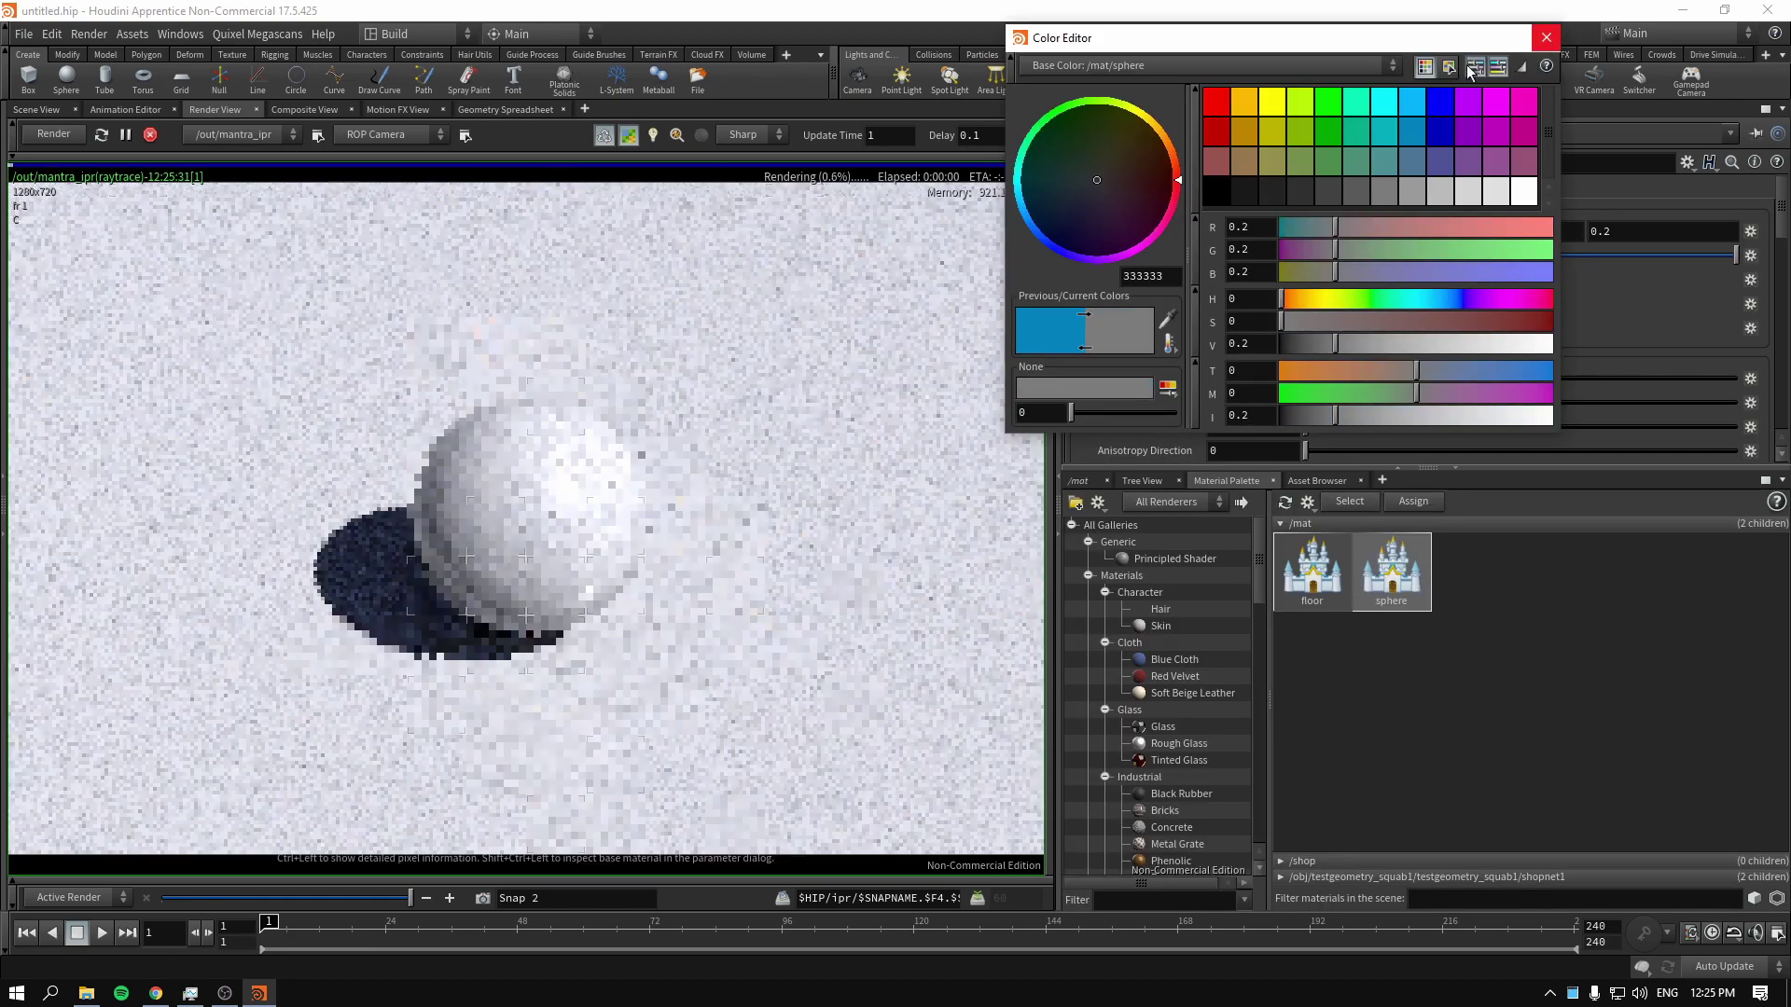
Set the sphere material's base color to a lighter grey, 0.5 in R, G and B, and lower its roughness to 0.041
left_click(1447, 192)
left_click(1545, 40)
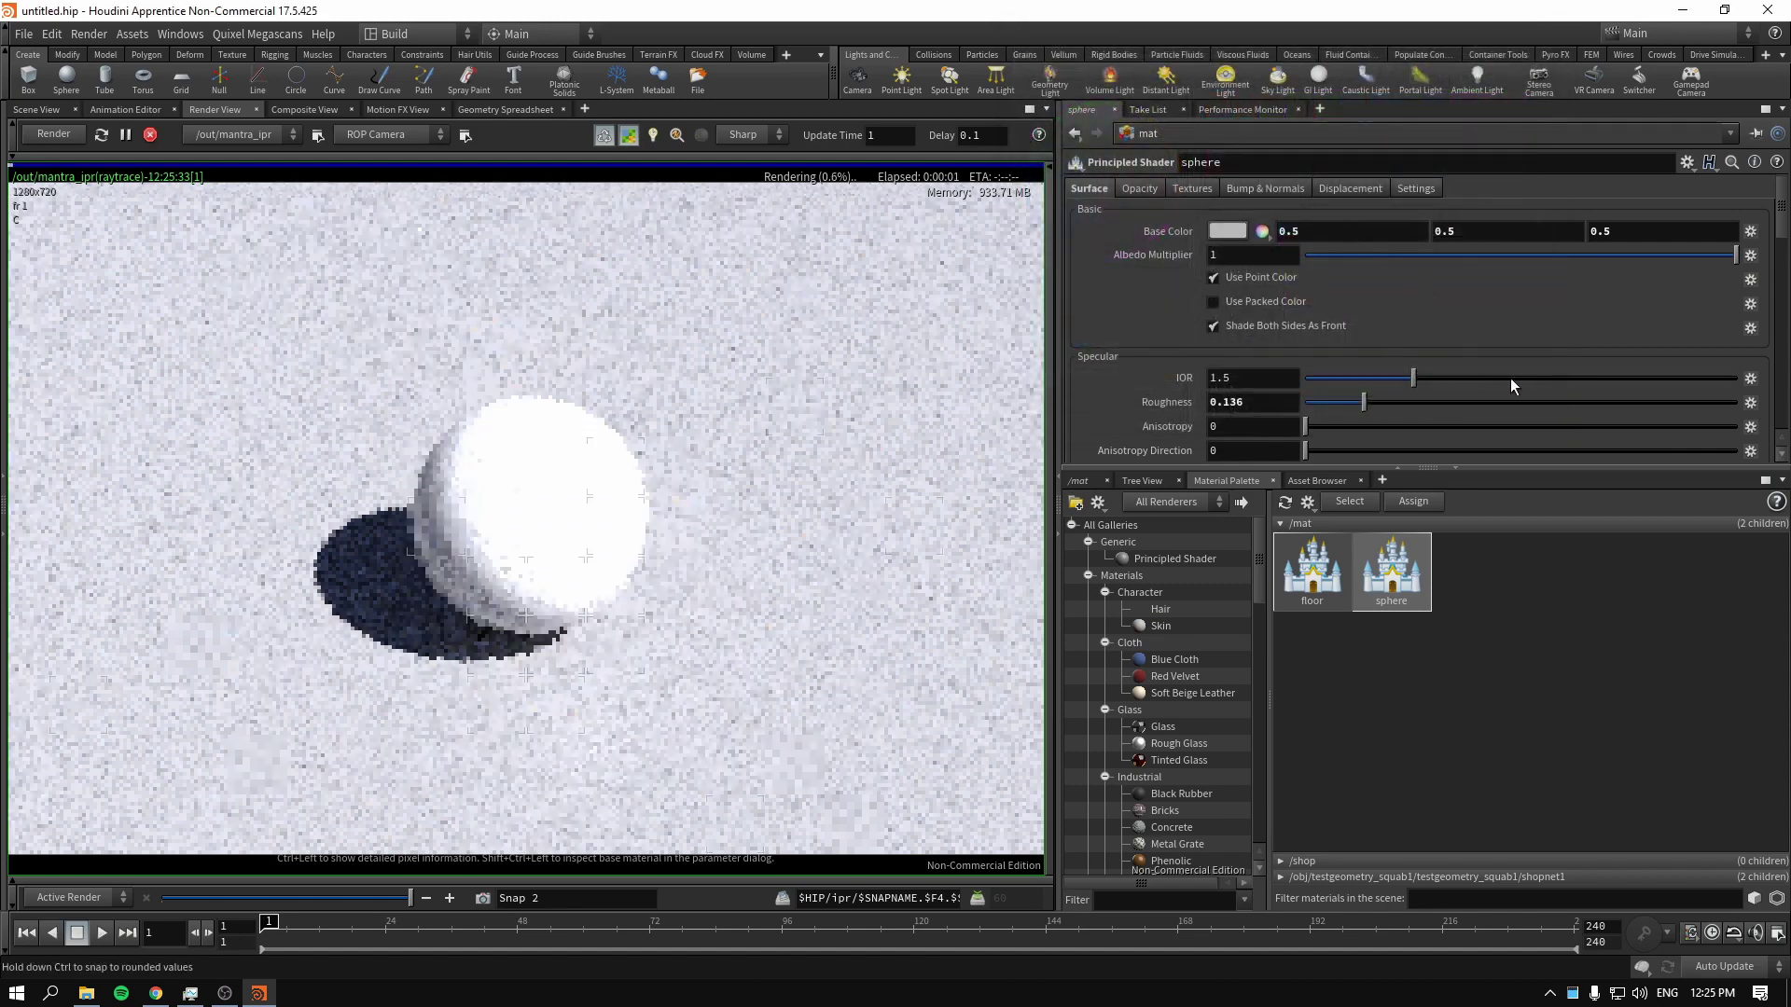
scroll(1509, 378, "down", 3)
left_click_drag(1363, 329, 1323, 331)
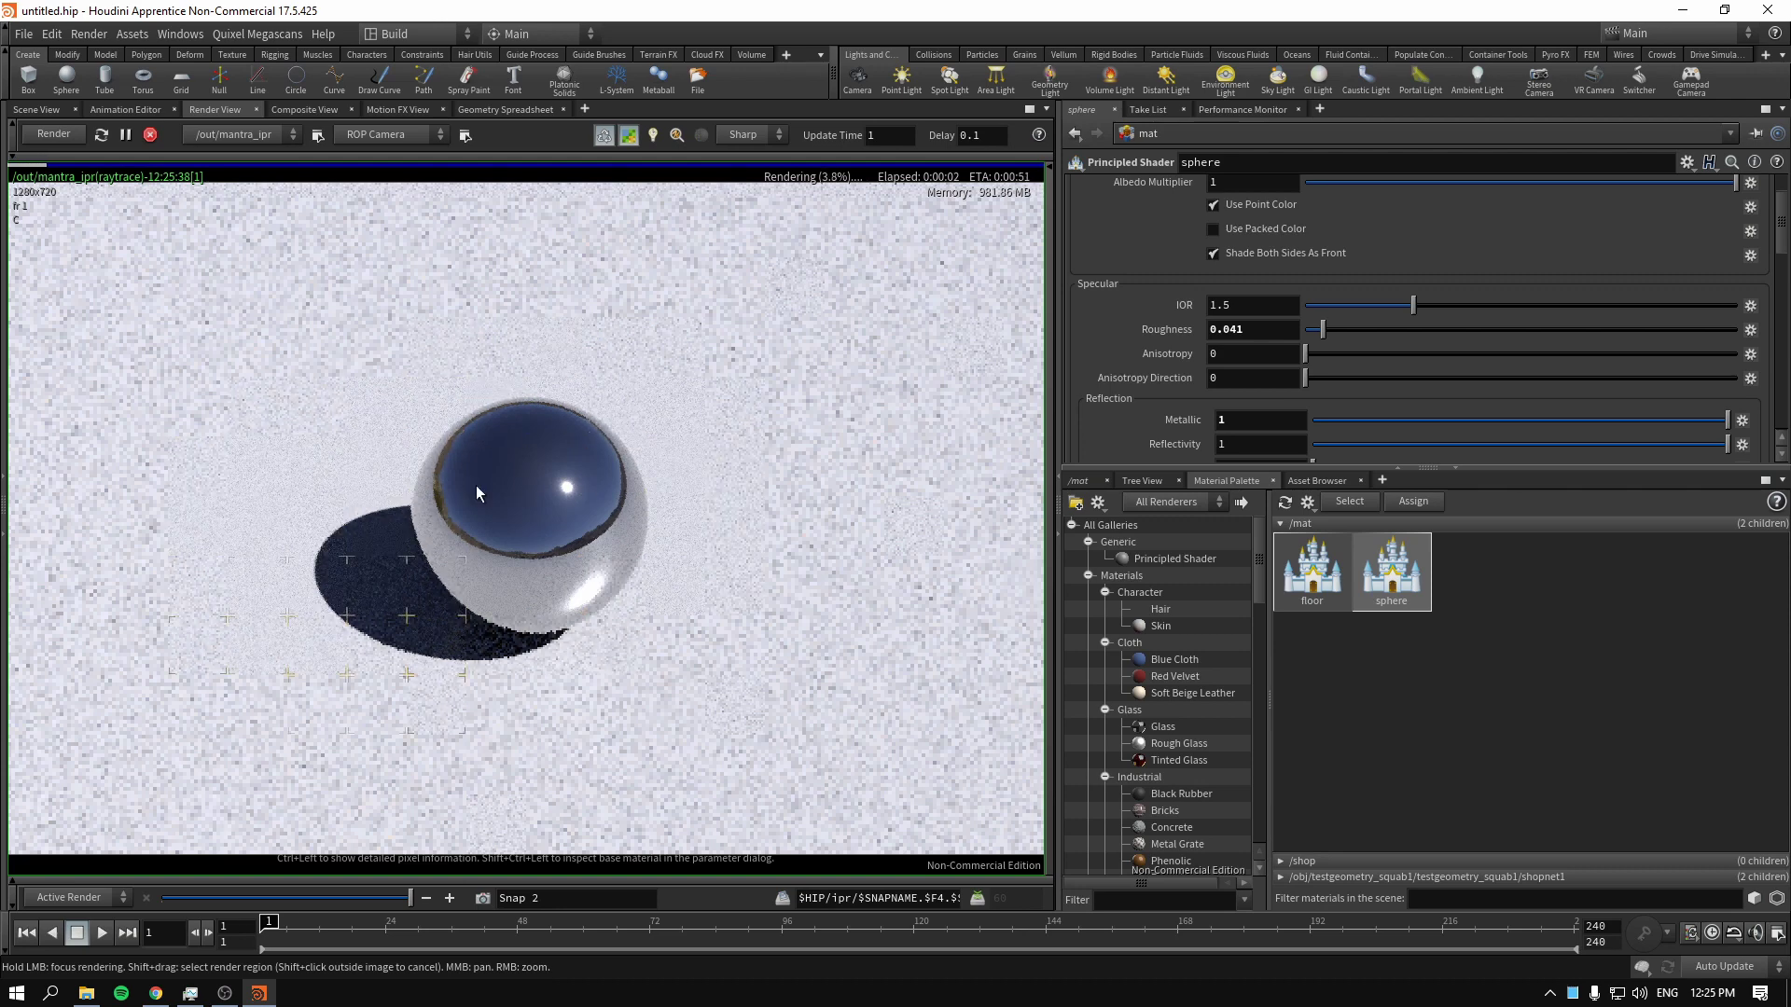
Return the network editor to the obj network so that envlight1's parameters are shown
left_click(1083, 481)
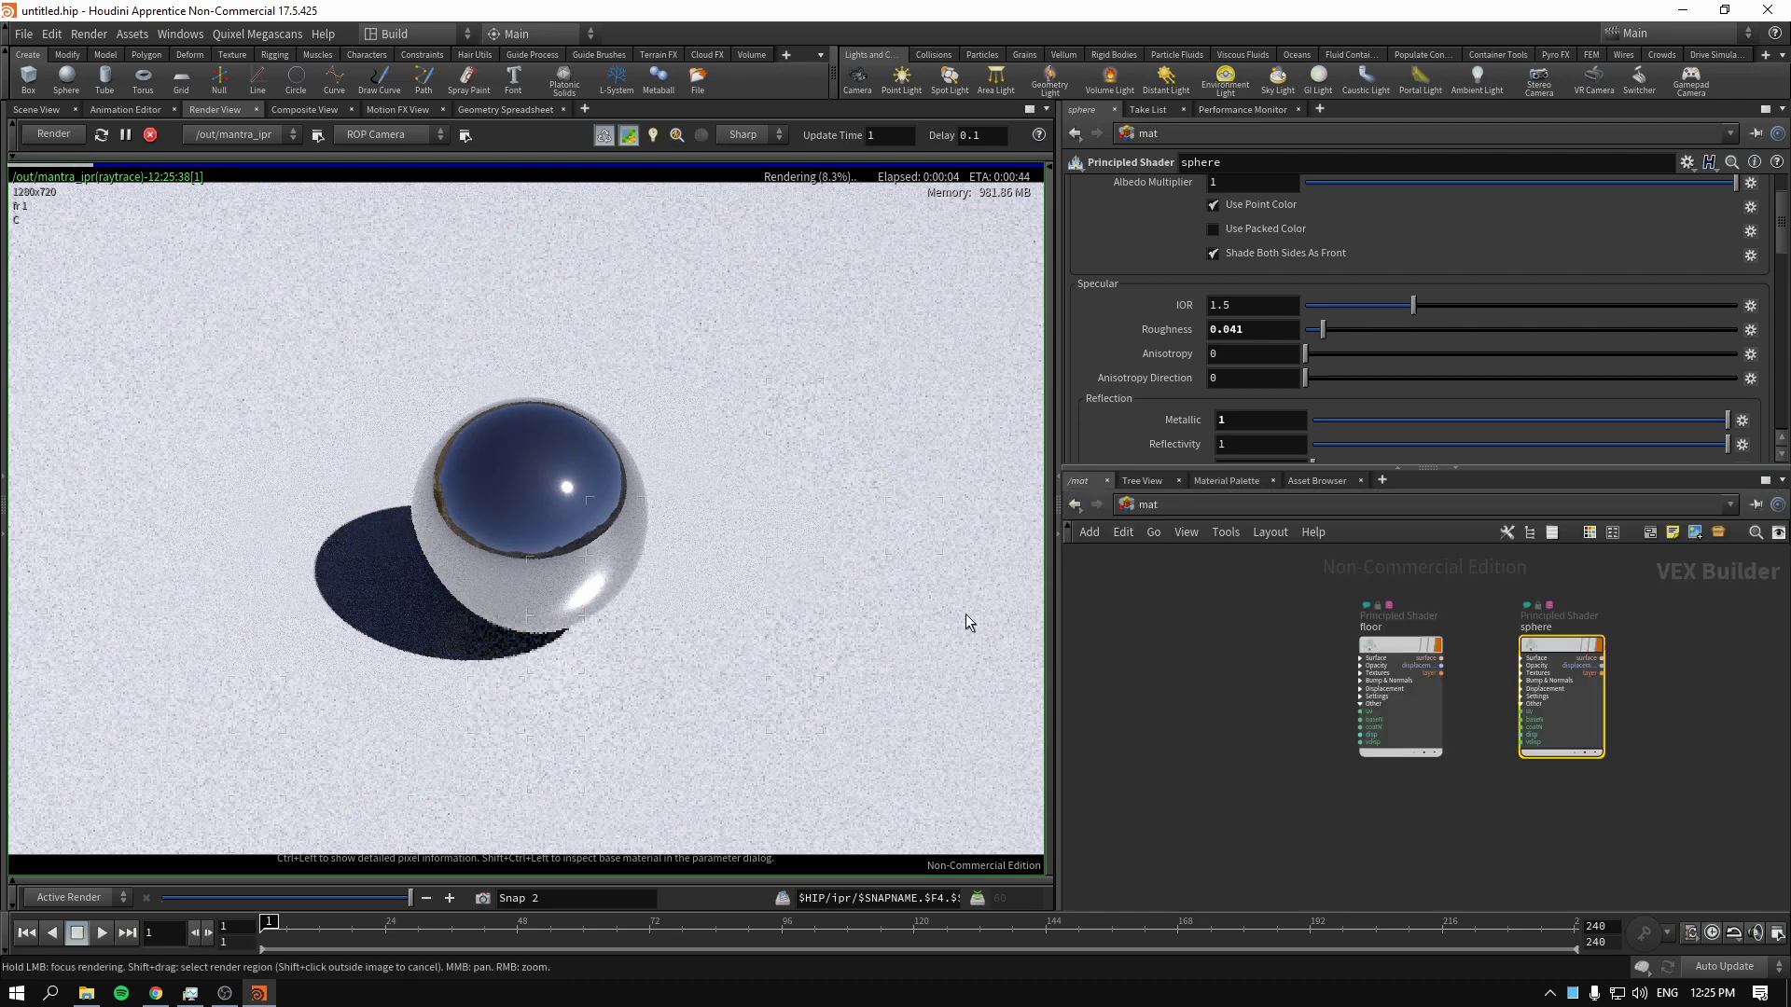
left_click(1150, 505)
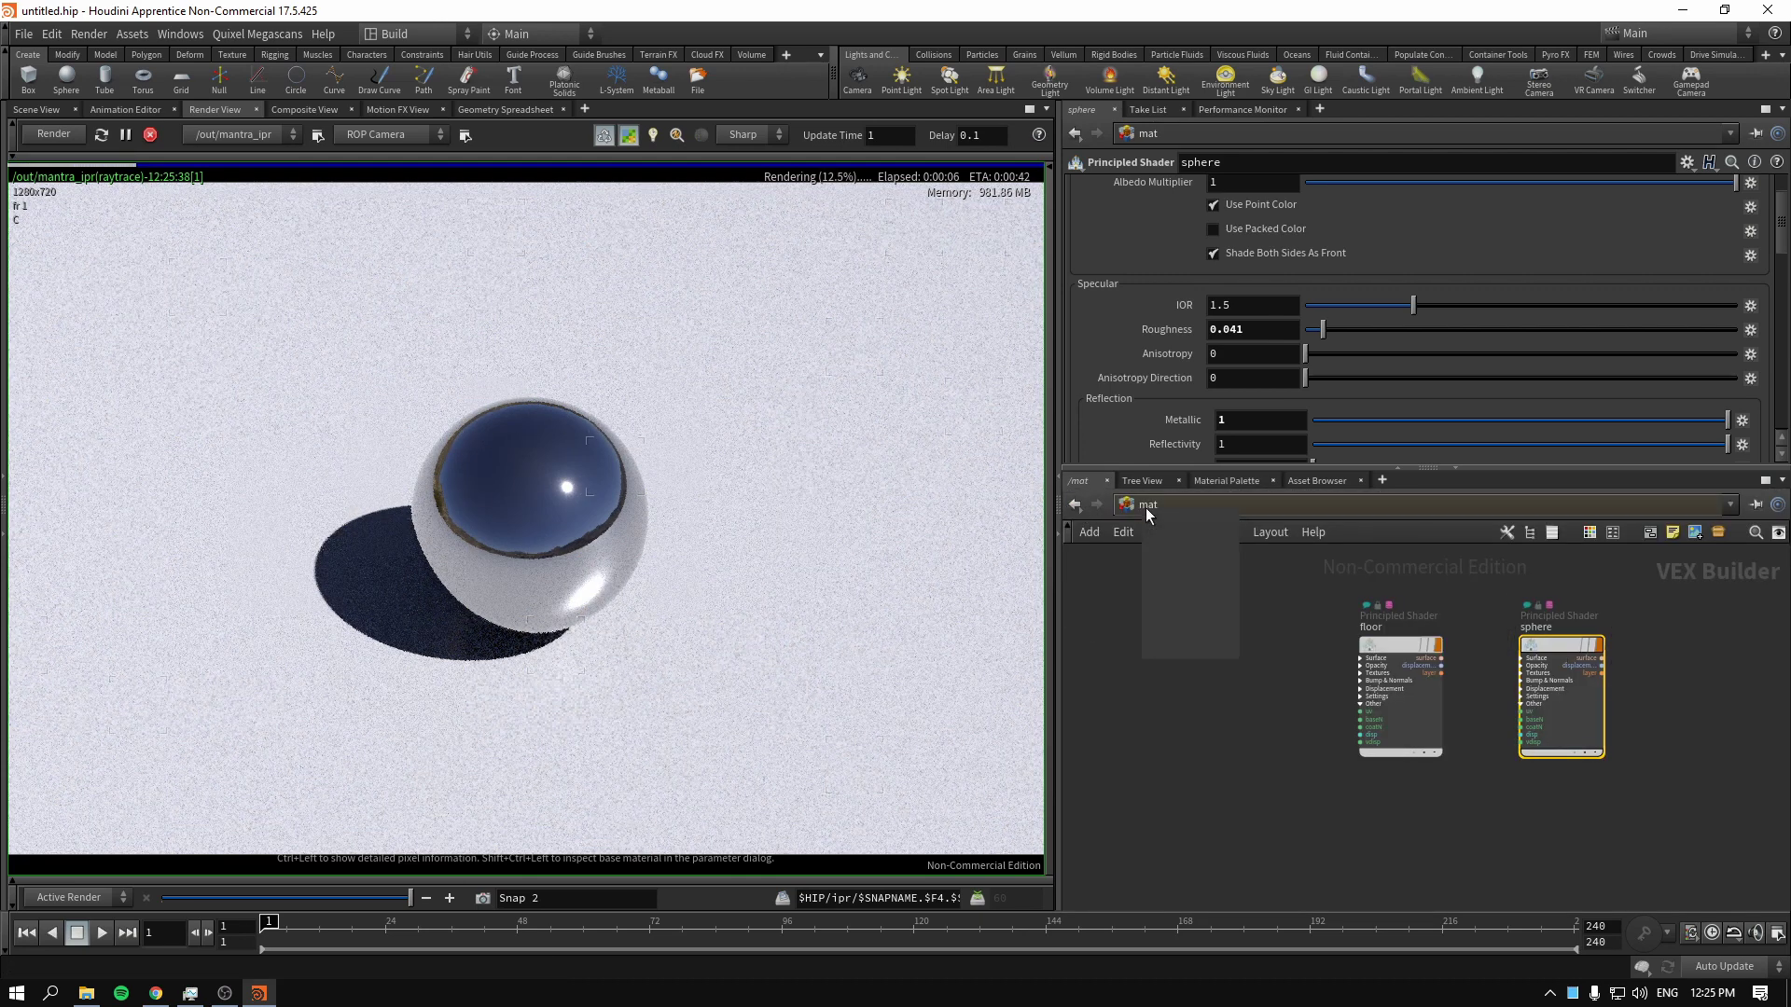
left_click(1216, 579)
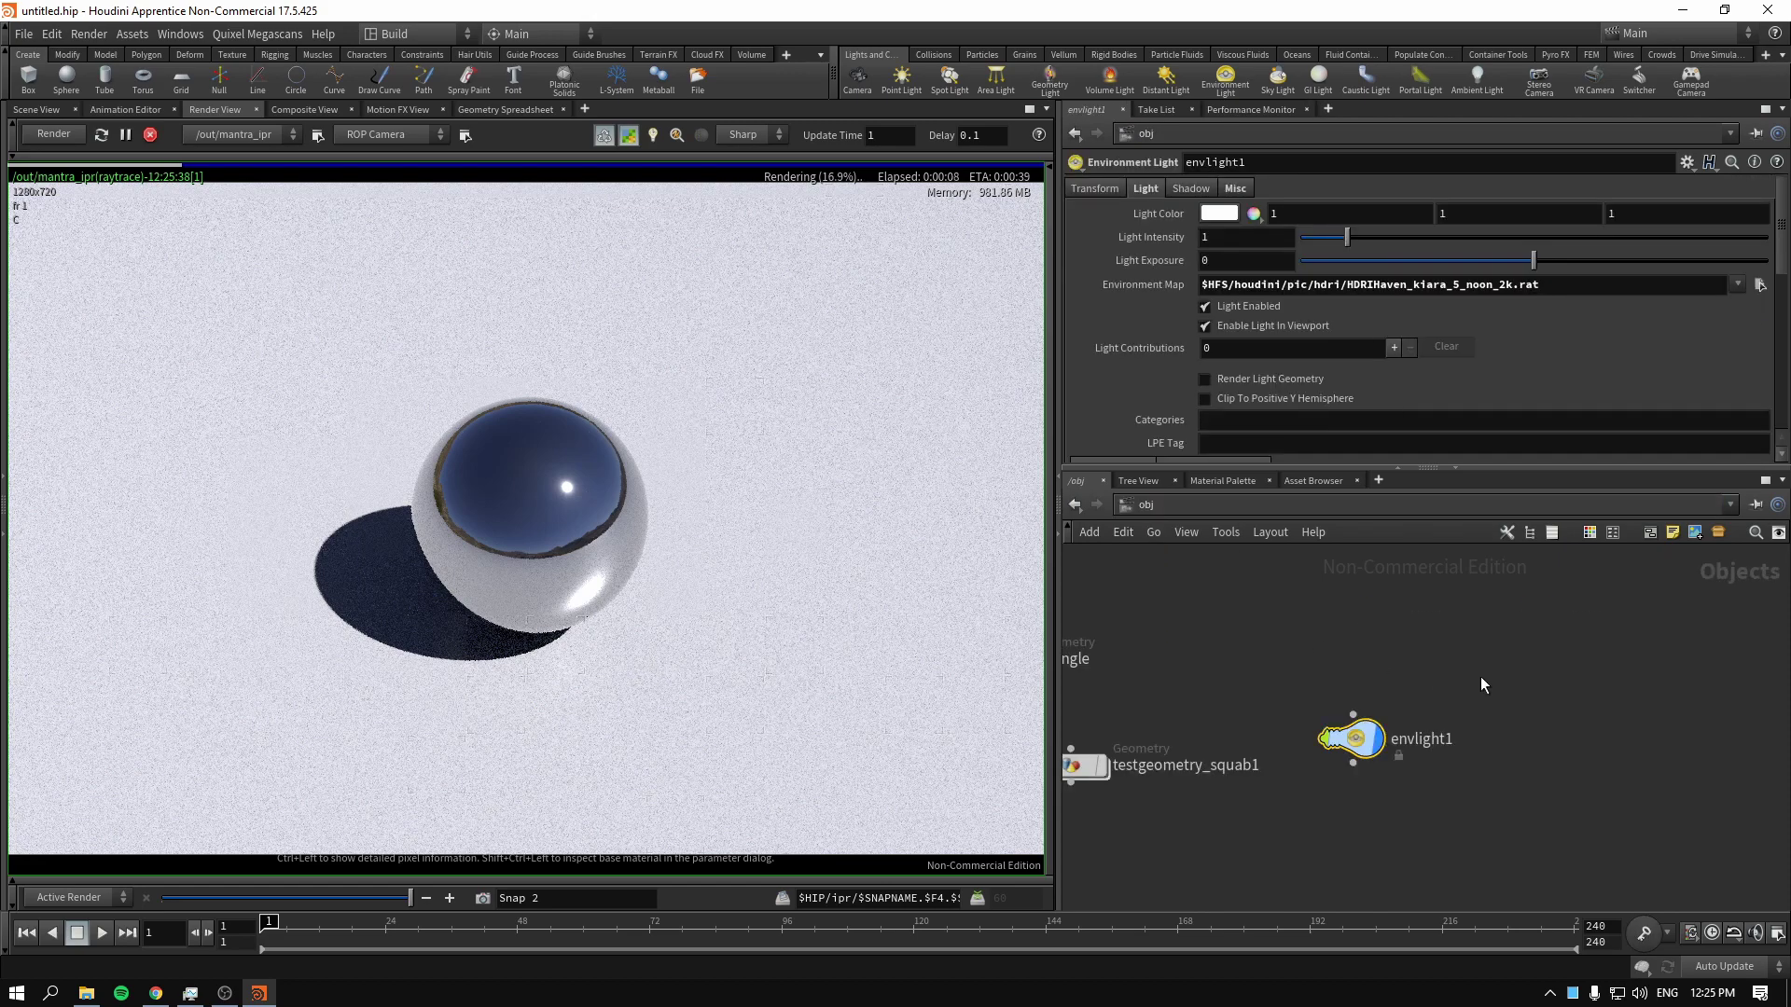
Try HDRIHaven_lenong_1_2k.rat as envlight1's environment map
left_click(1761, 287)
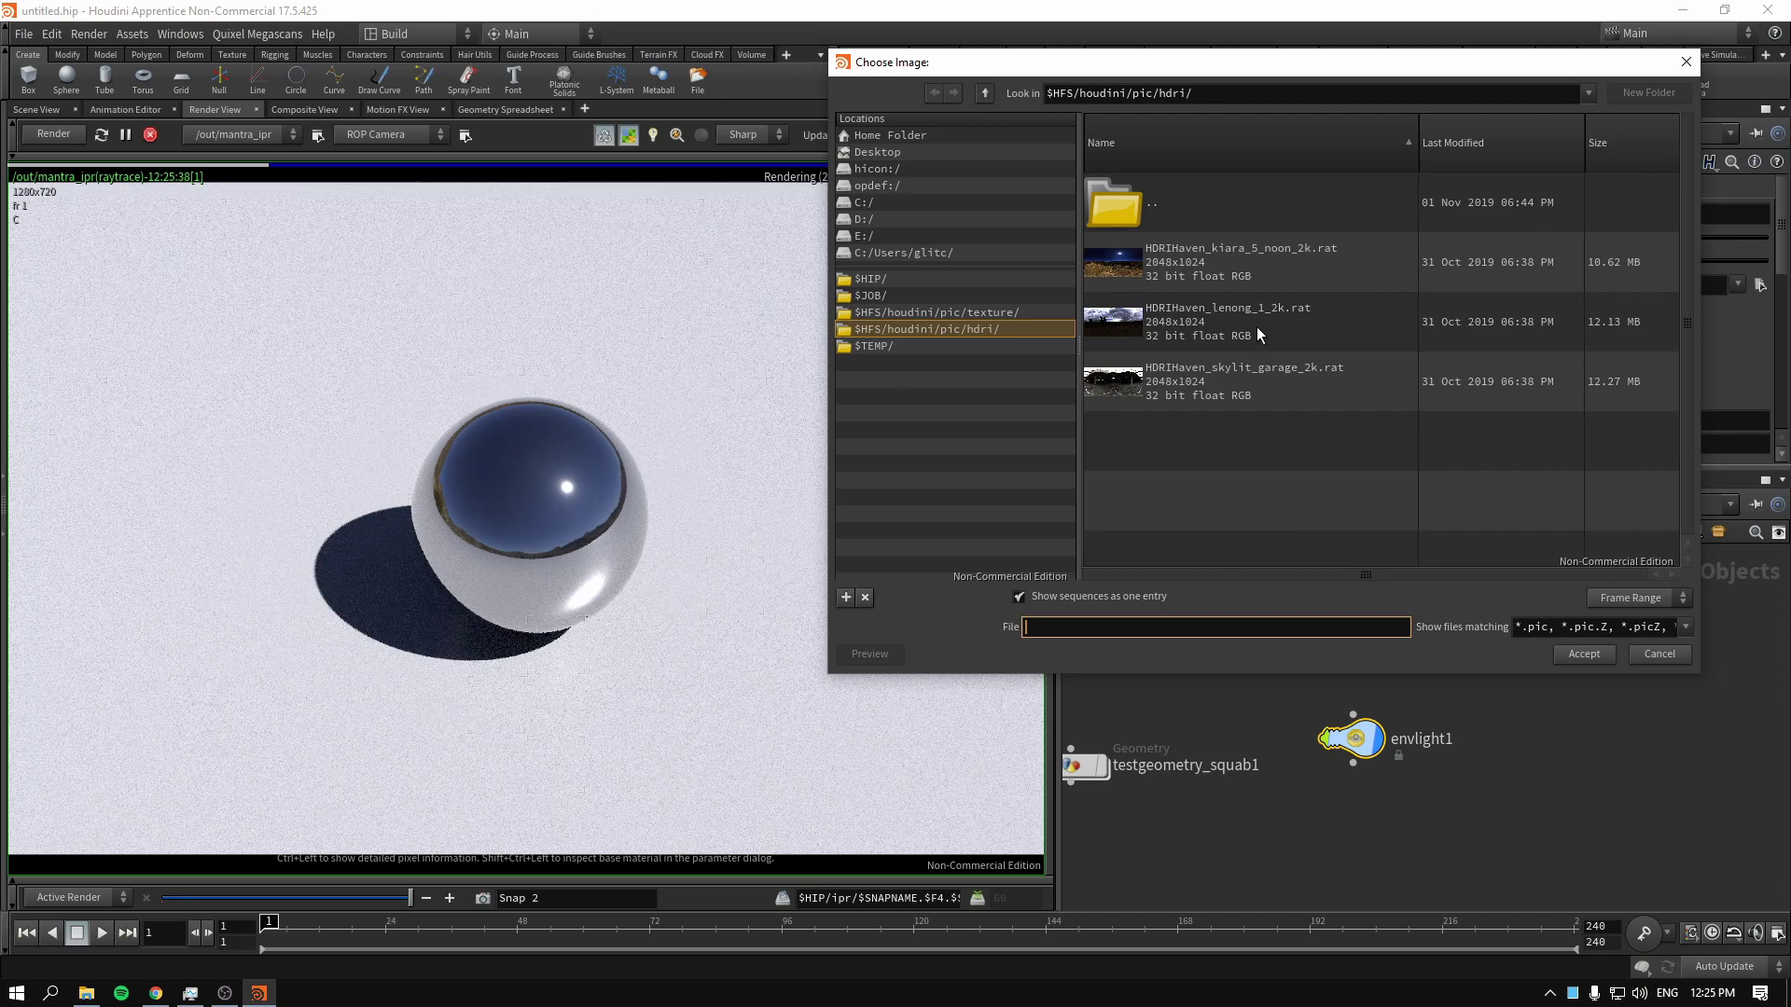
left_click(1256, 336)
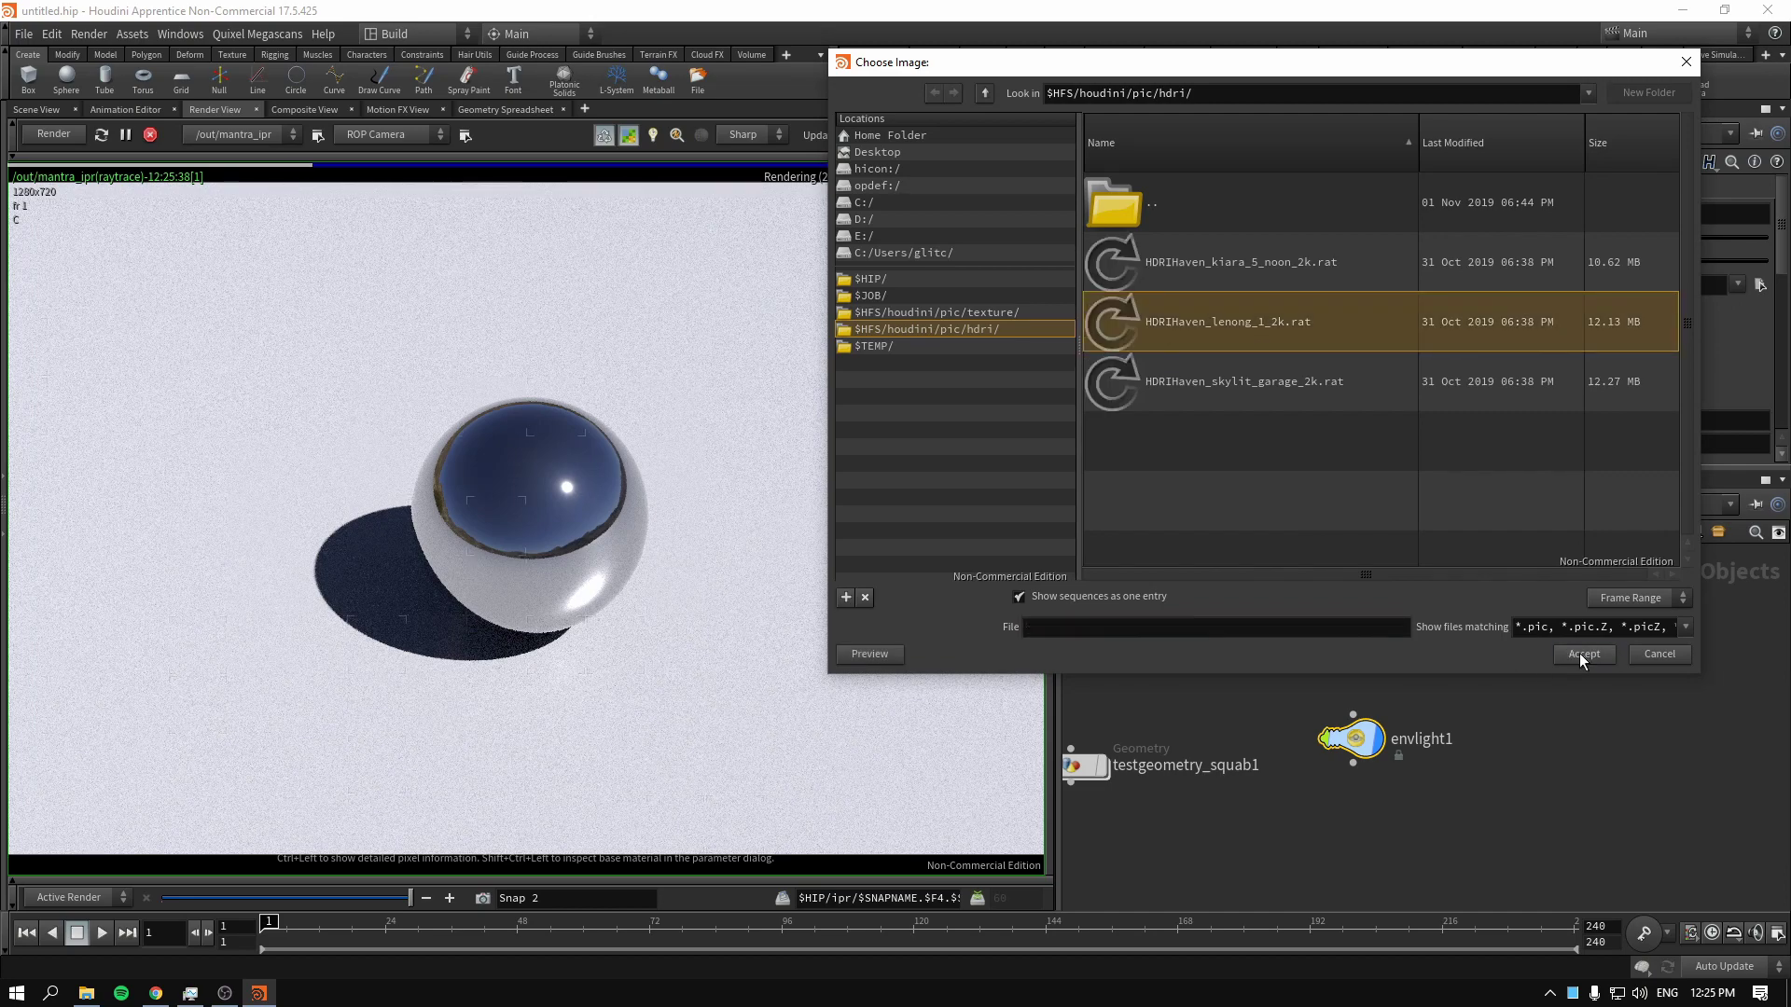
left_click(1580, 653)
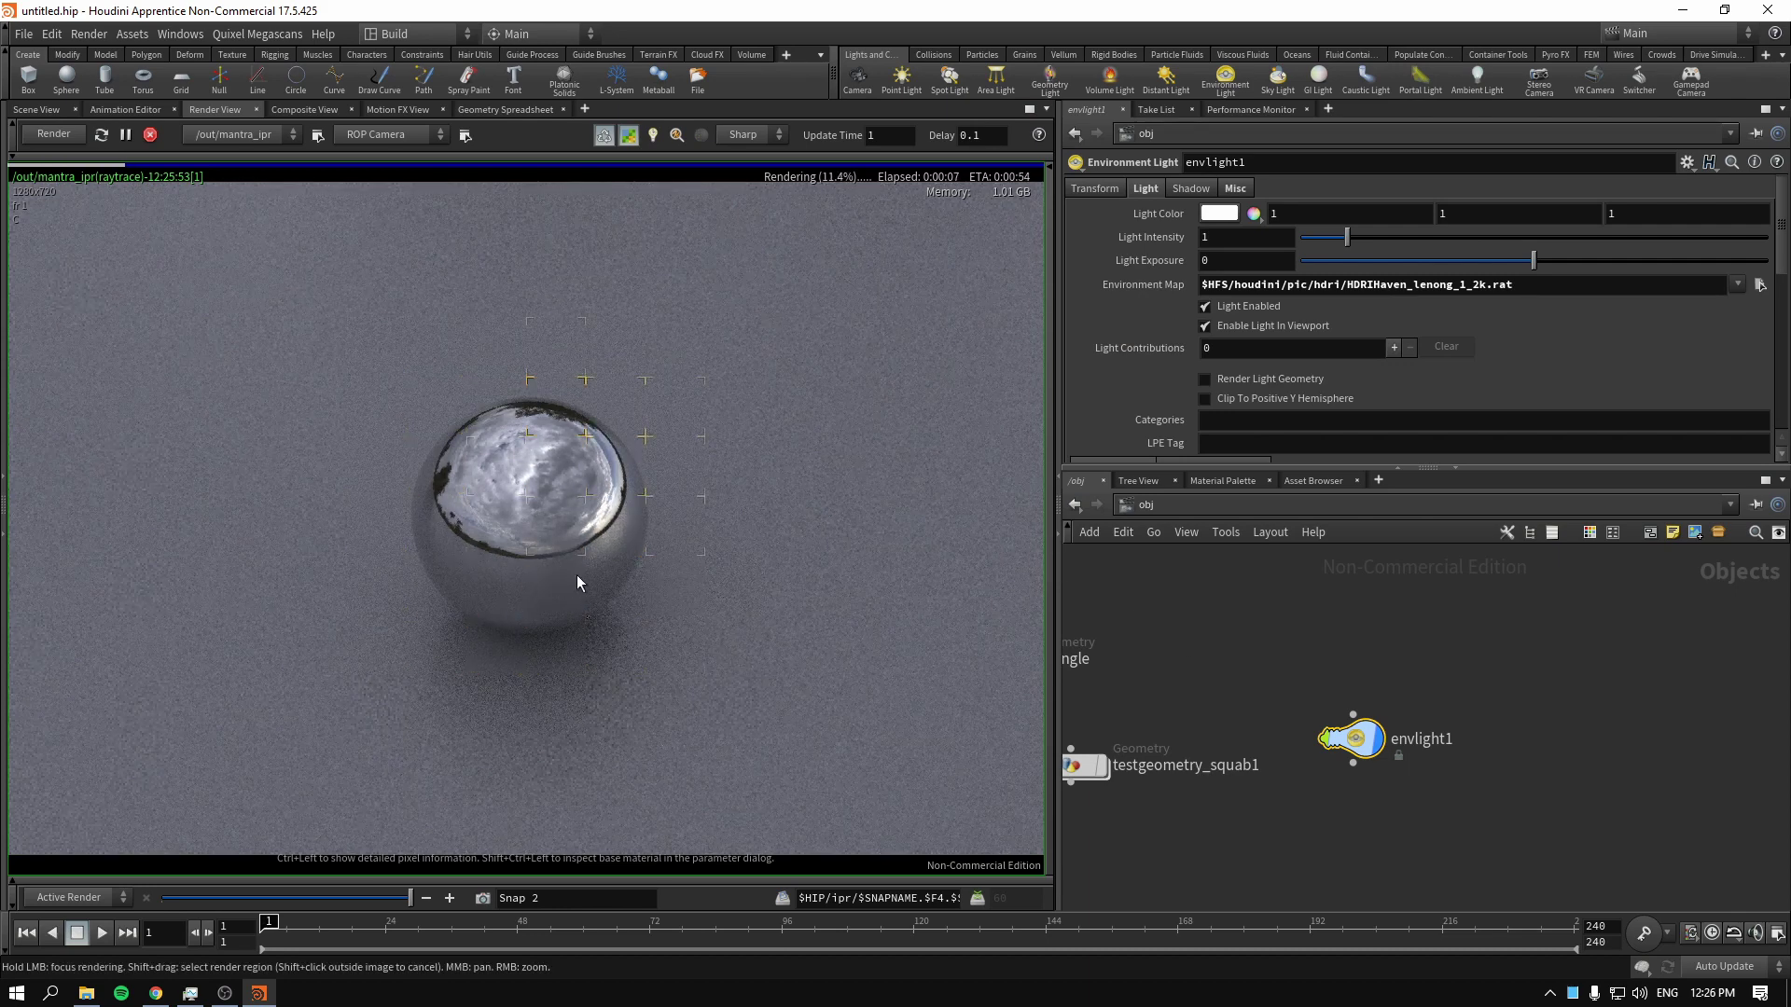
Move the envlight1 node slightly and load HDRIHaven_skylit_garage_2k.rat as its environment map
left_click_drag(1265, 655, 1478, 778)
mouse_move(1353, 734)
left_mouse_down()
mouse_move(1430, 648)
mouse_move(1385, 671)
left_mouse_up()
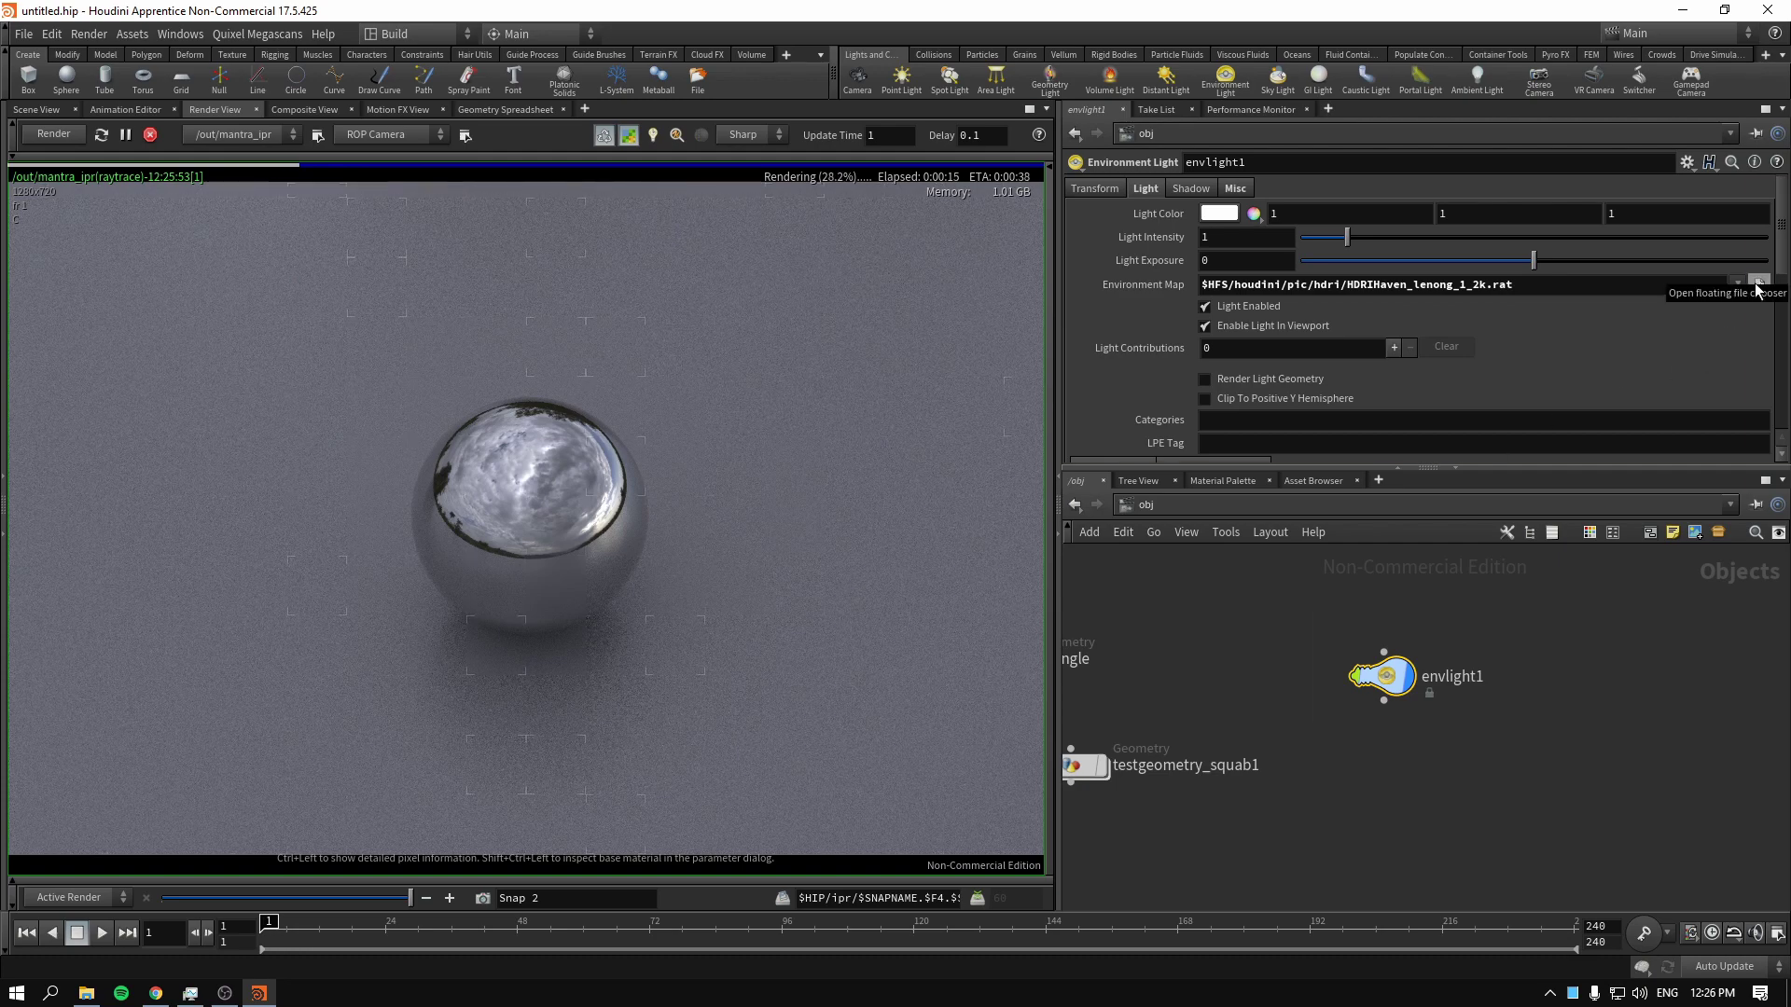
left_click(1760, 284)
left_click(1319, 400)
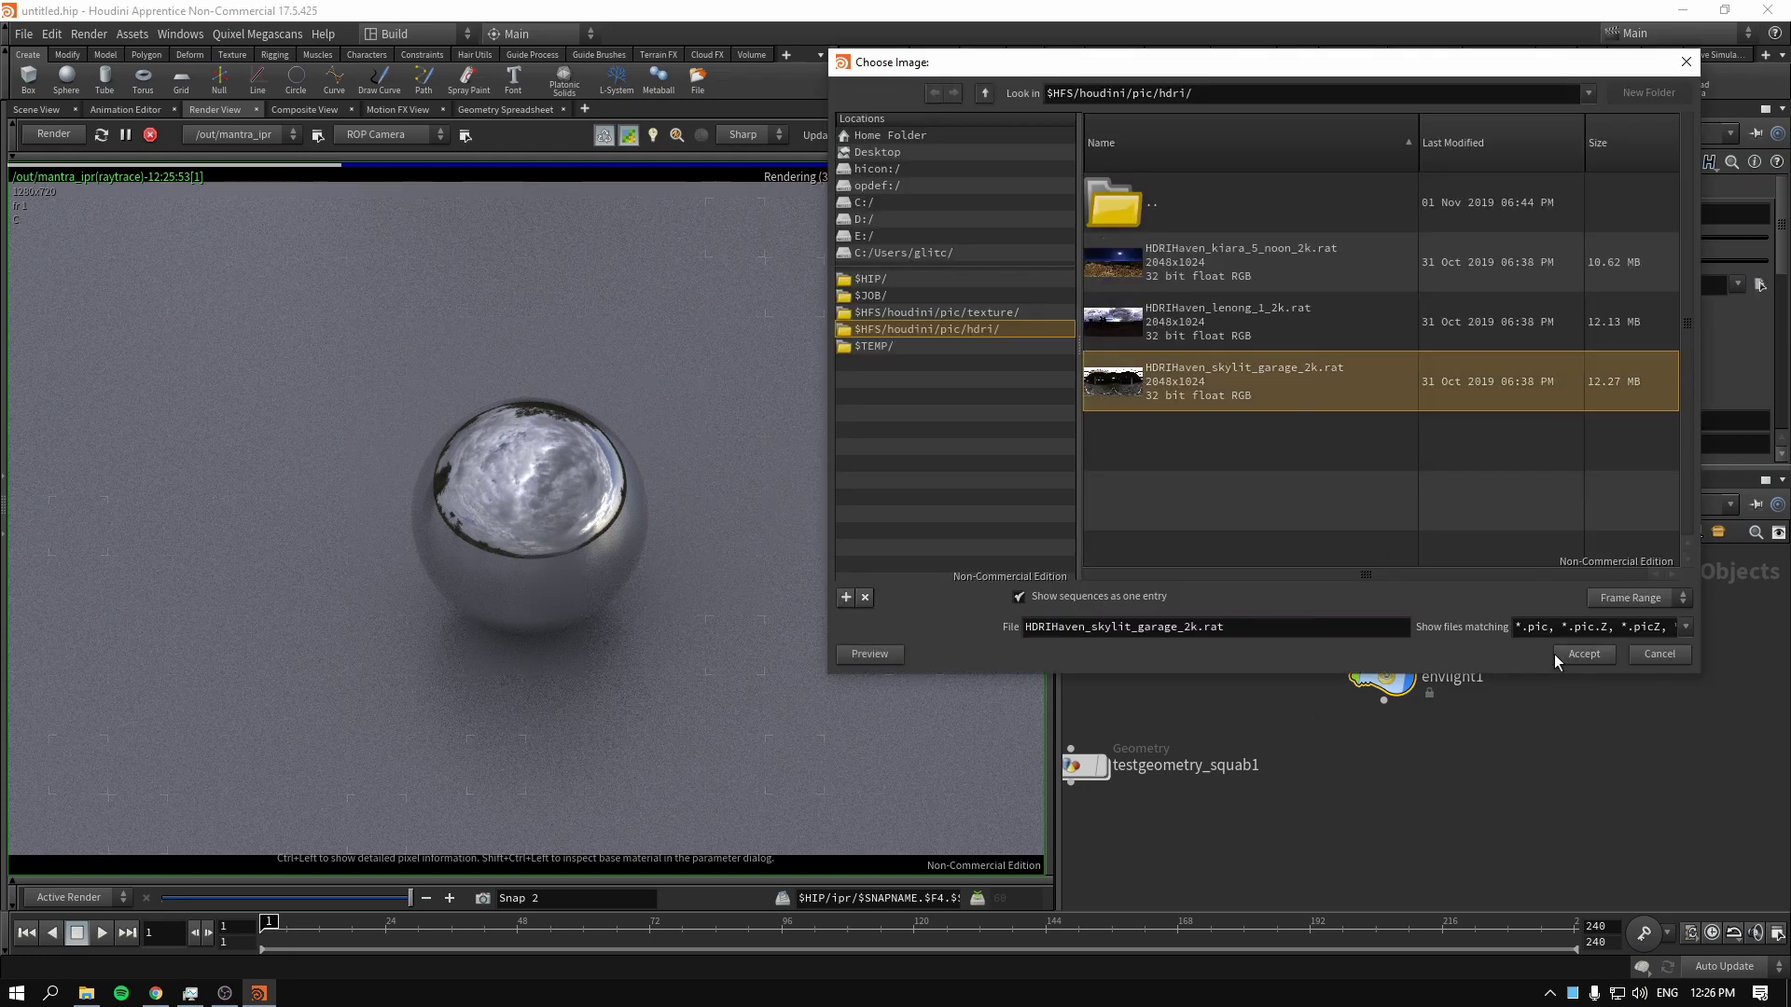
left_click(1583, 655)
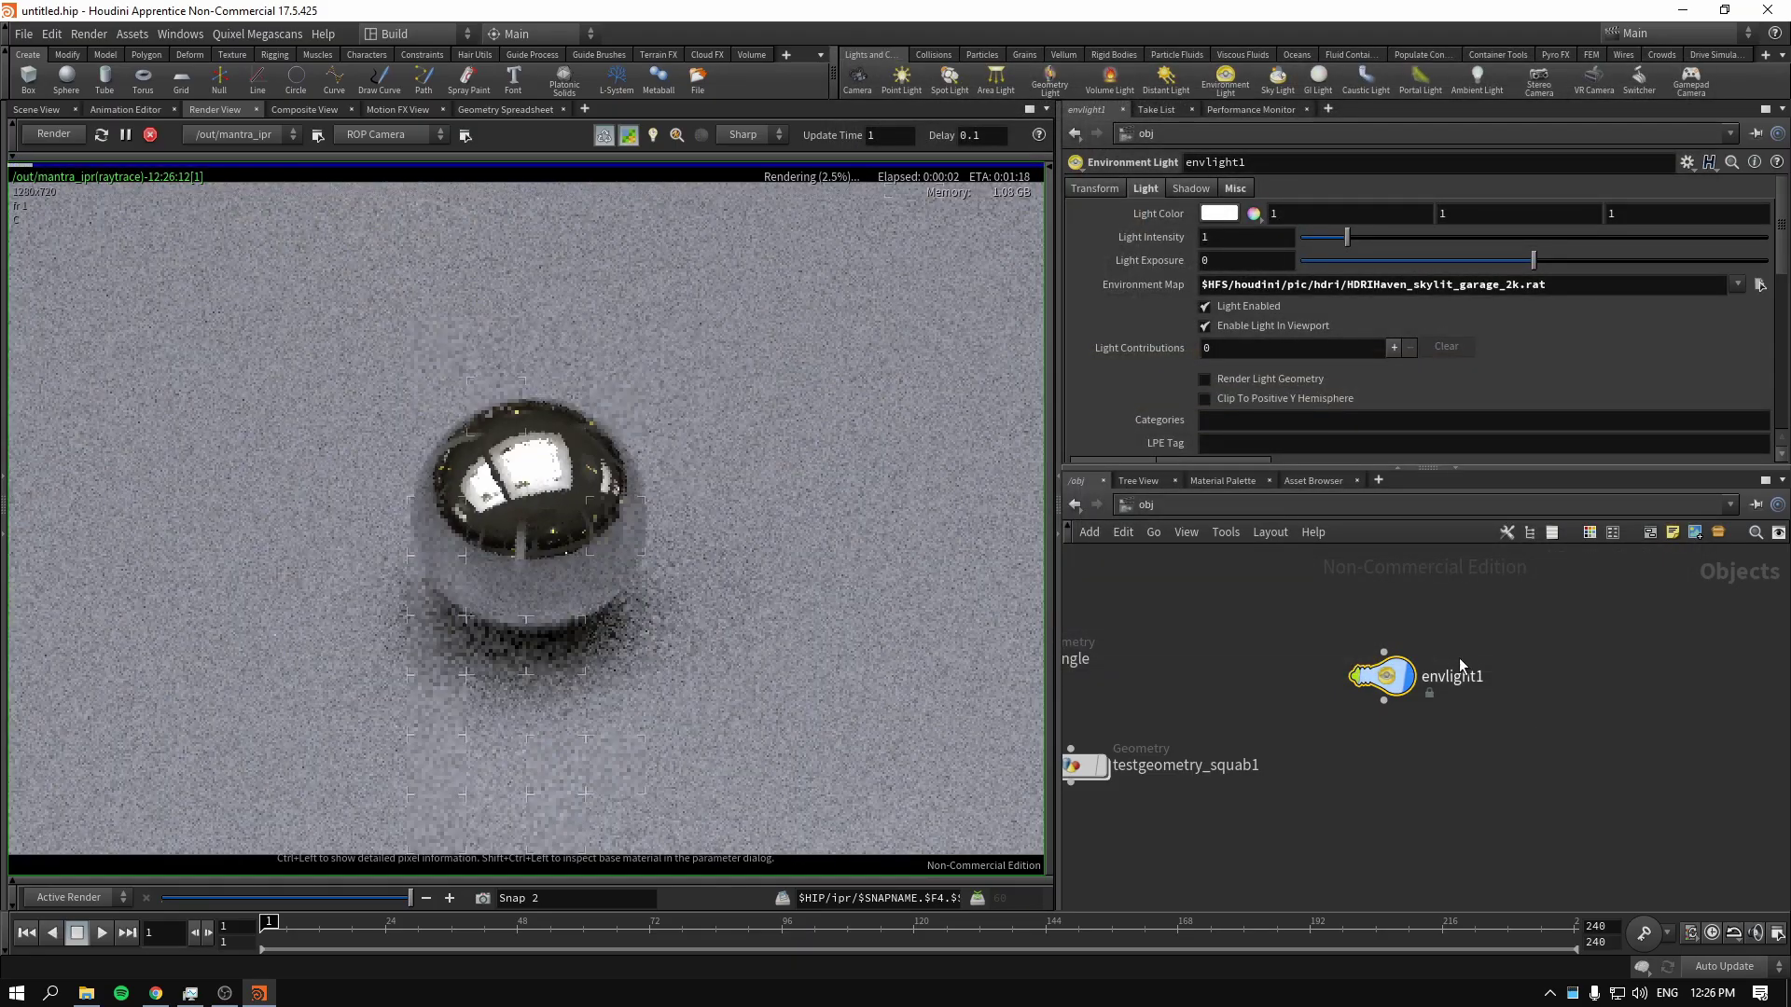
left_click_drag(1289, 587, 1497, 795)
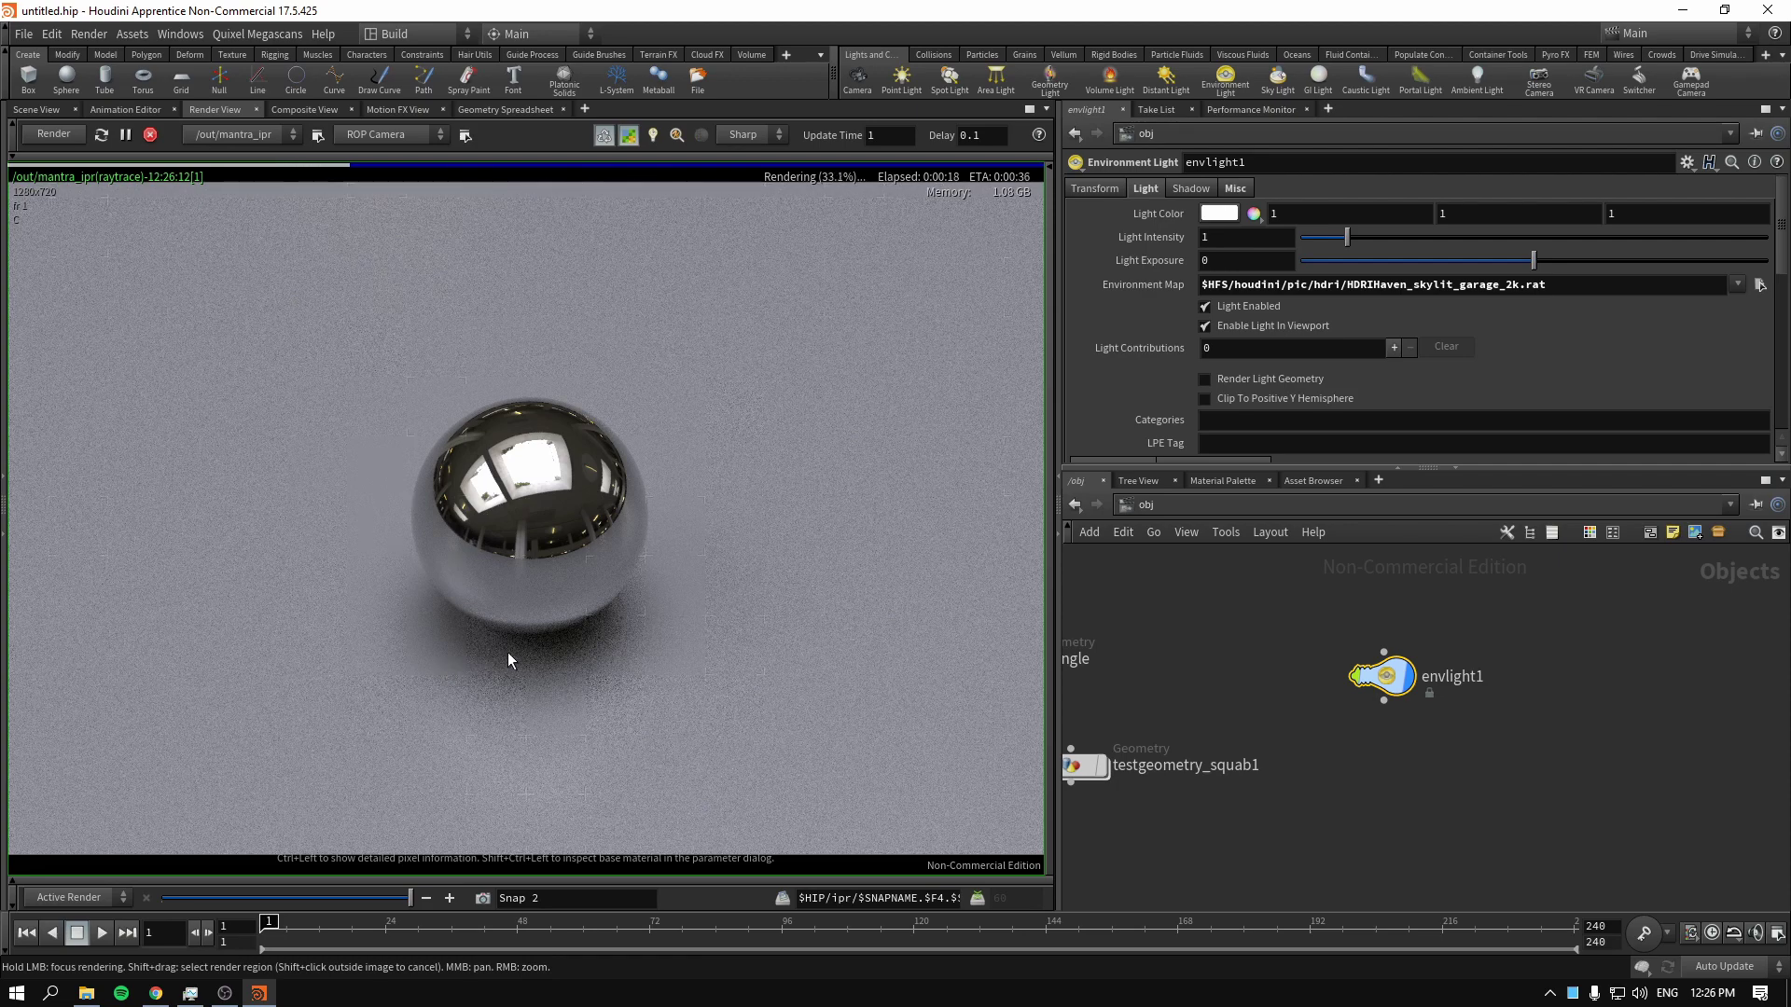
left_click_drag(1399, 701, 1449, 703)
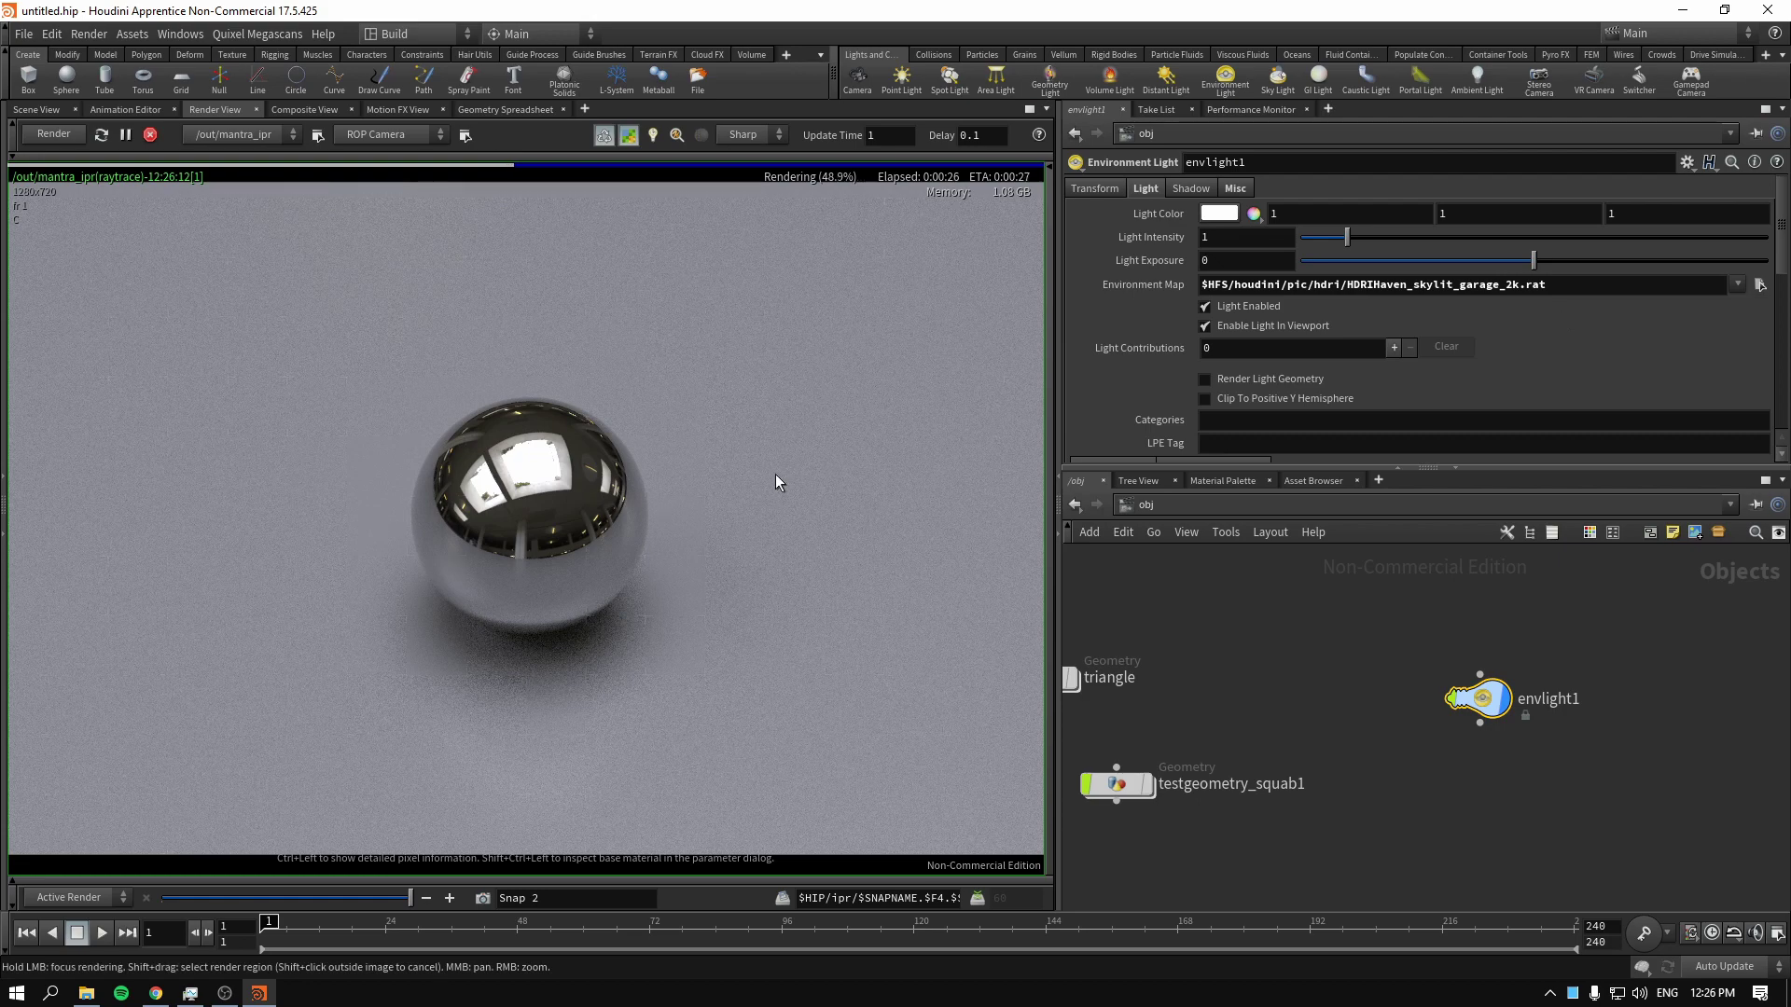
Switch the network editor to the out network with the mantra_ipr render node in view
left_click(1143, 511)
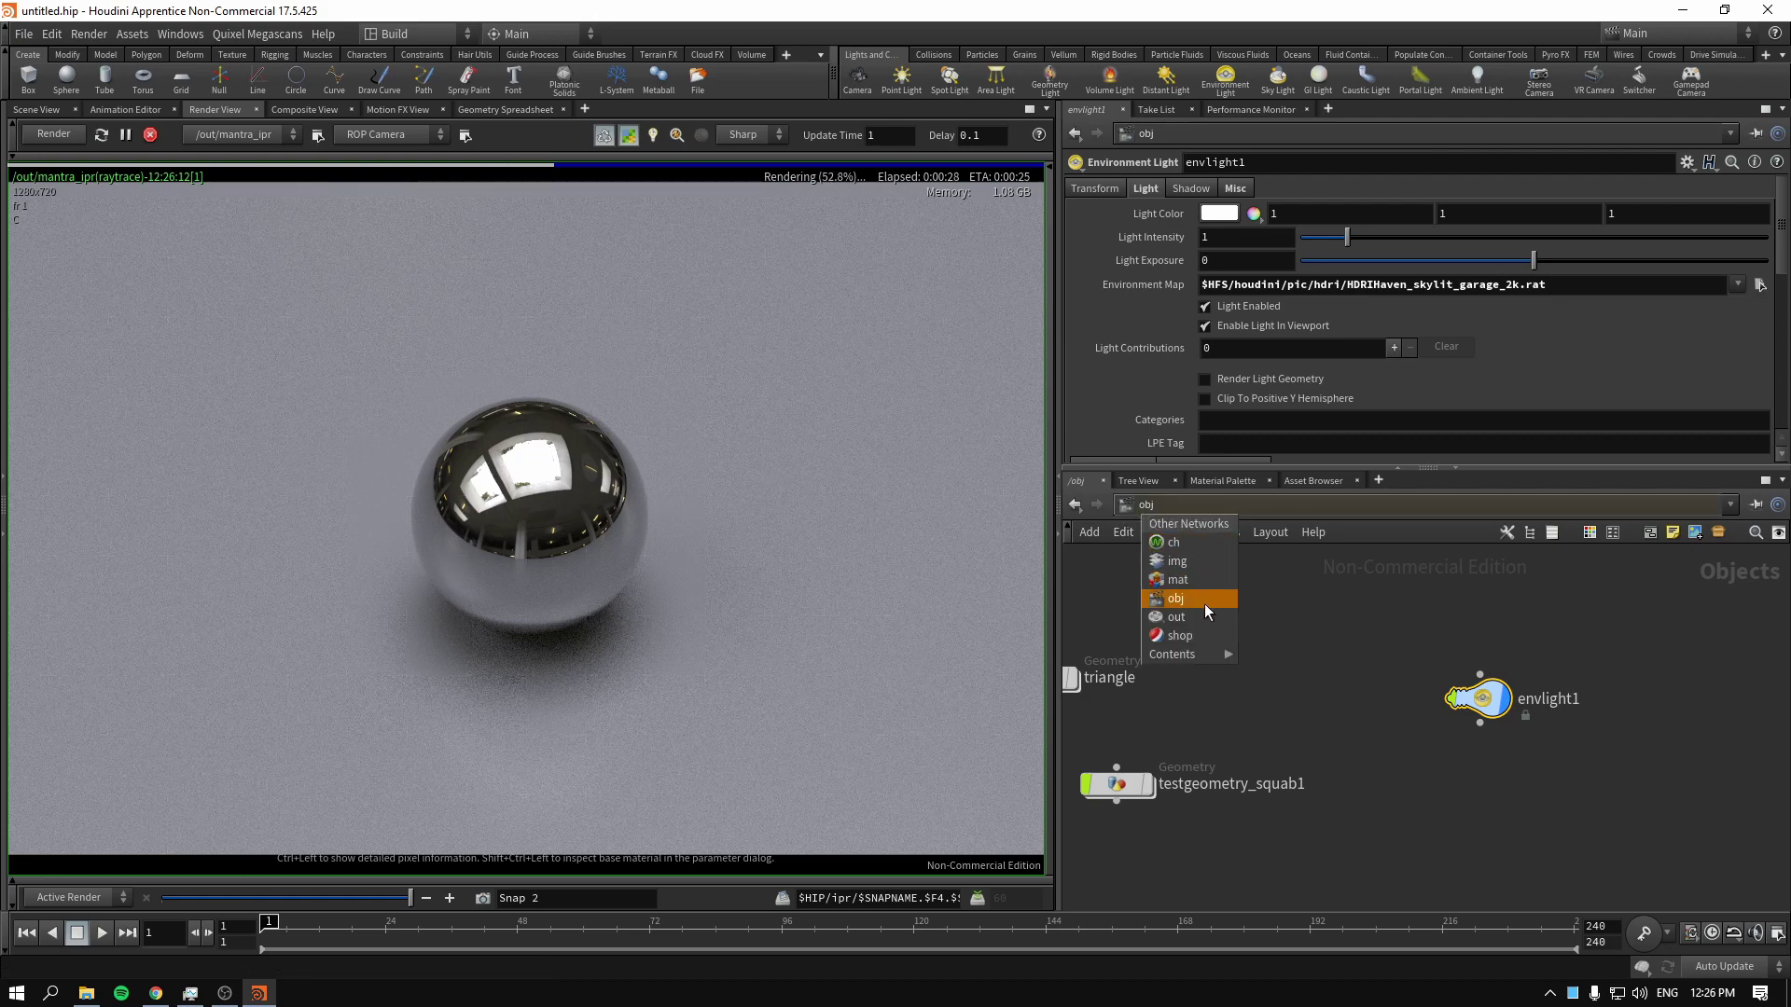
left_click(1175, 599)
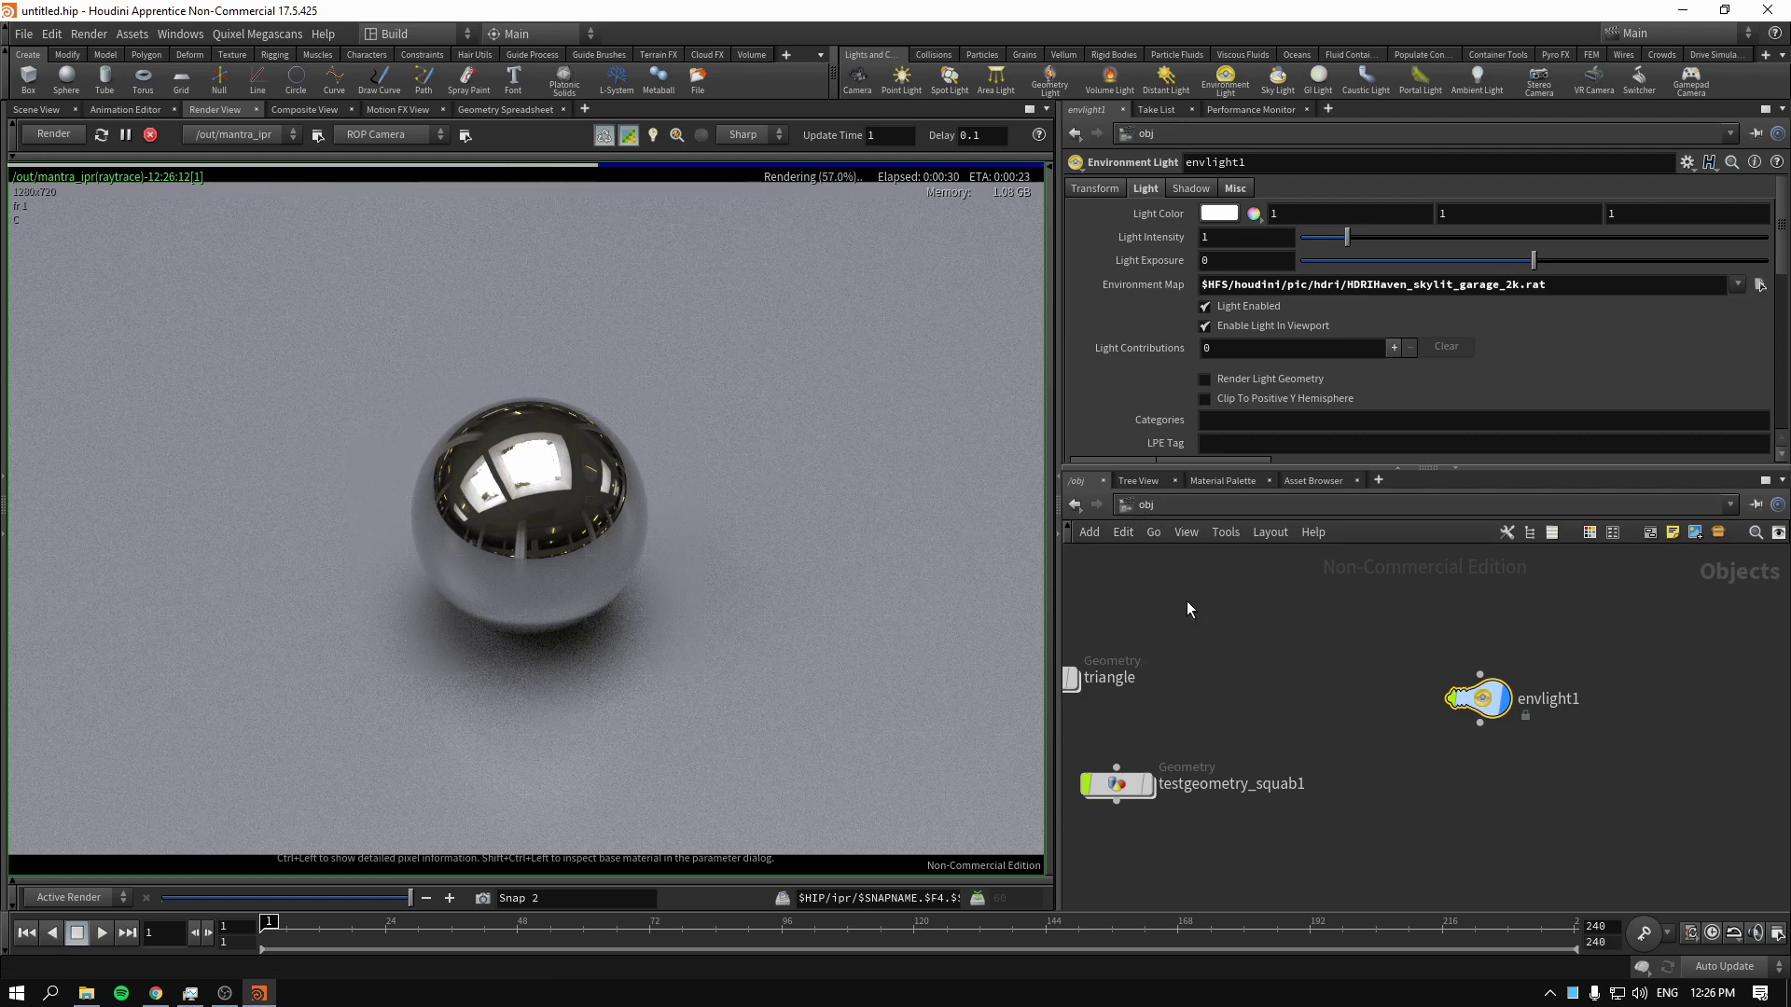
left_click(1144, 506)
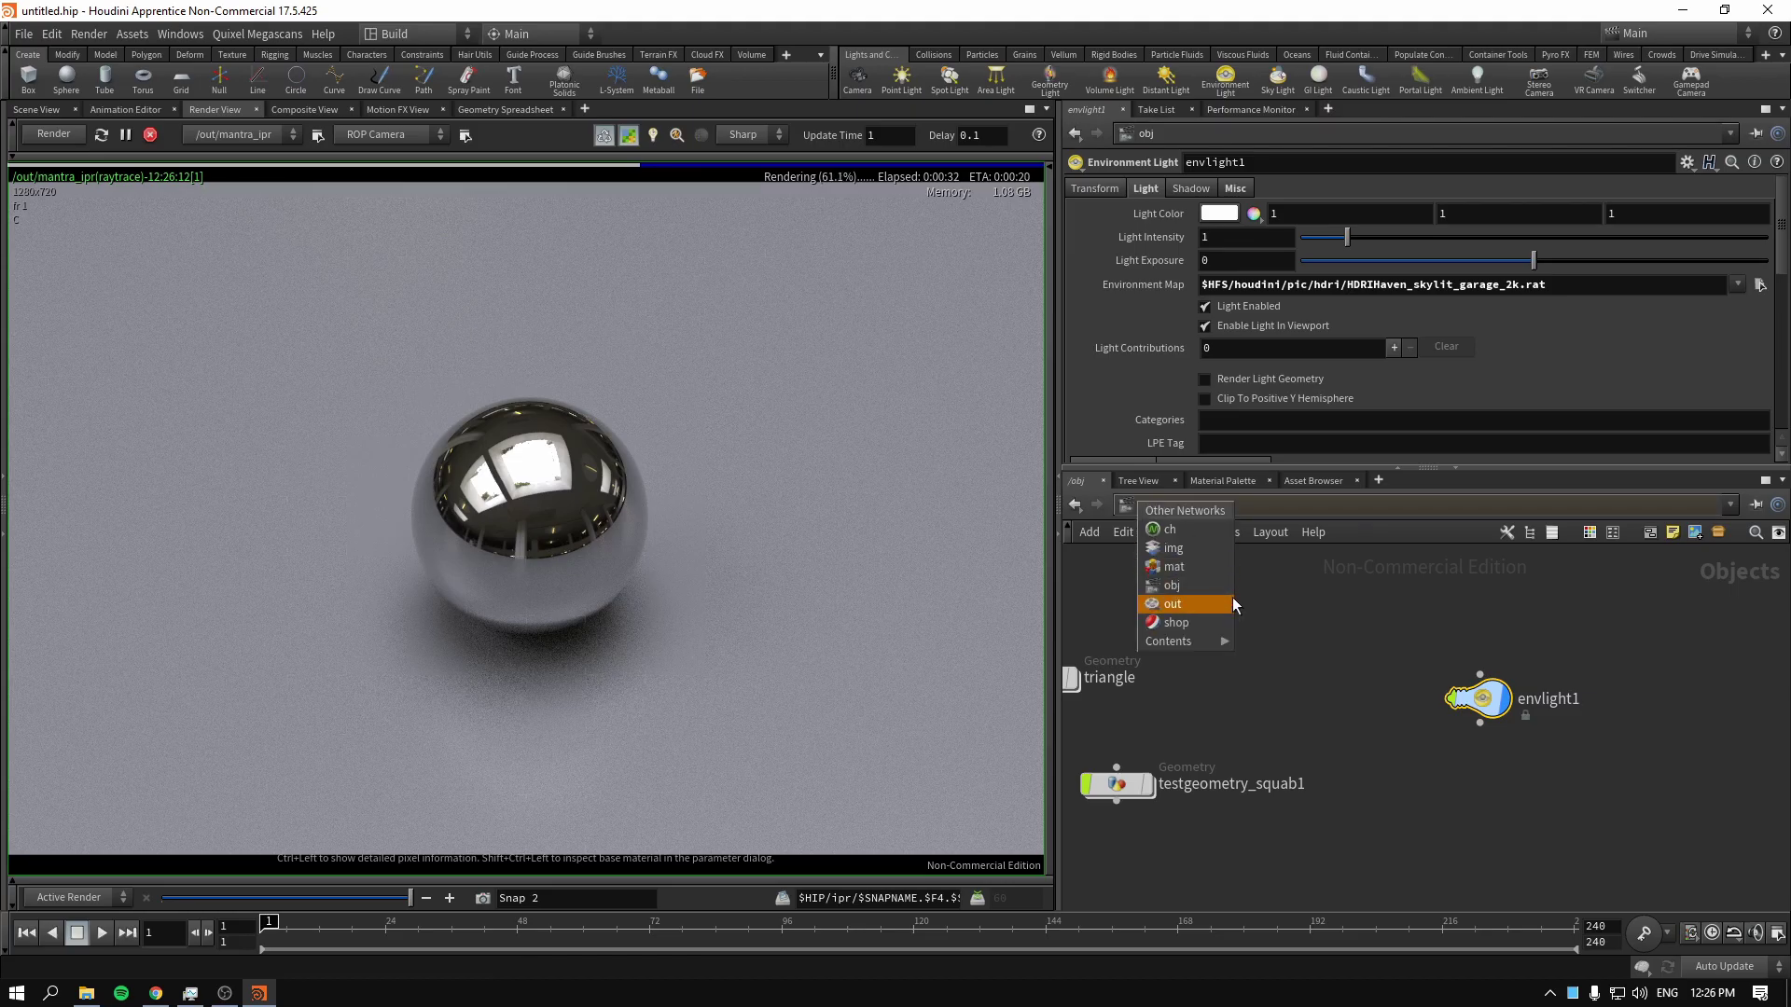
left_click(1207, 604)
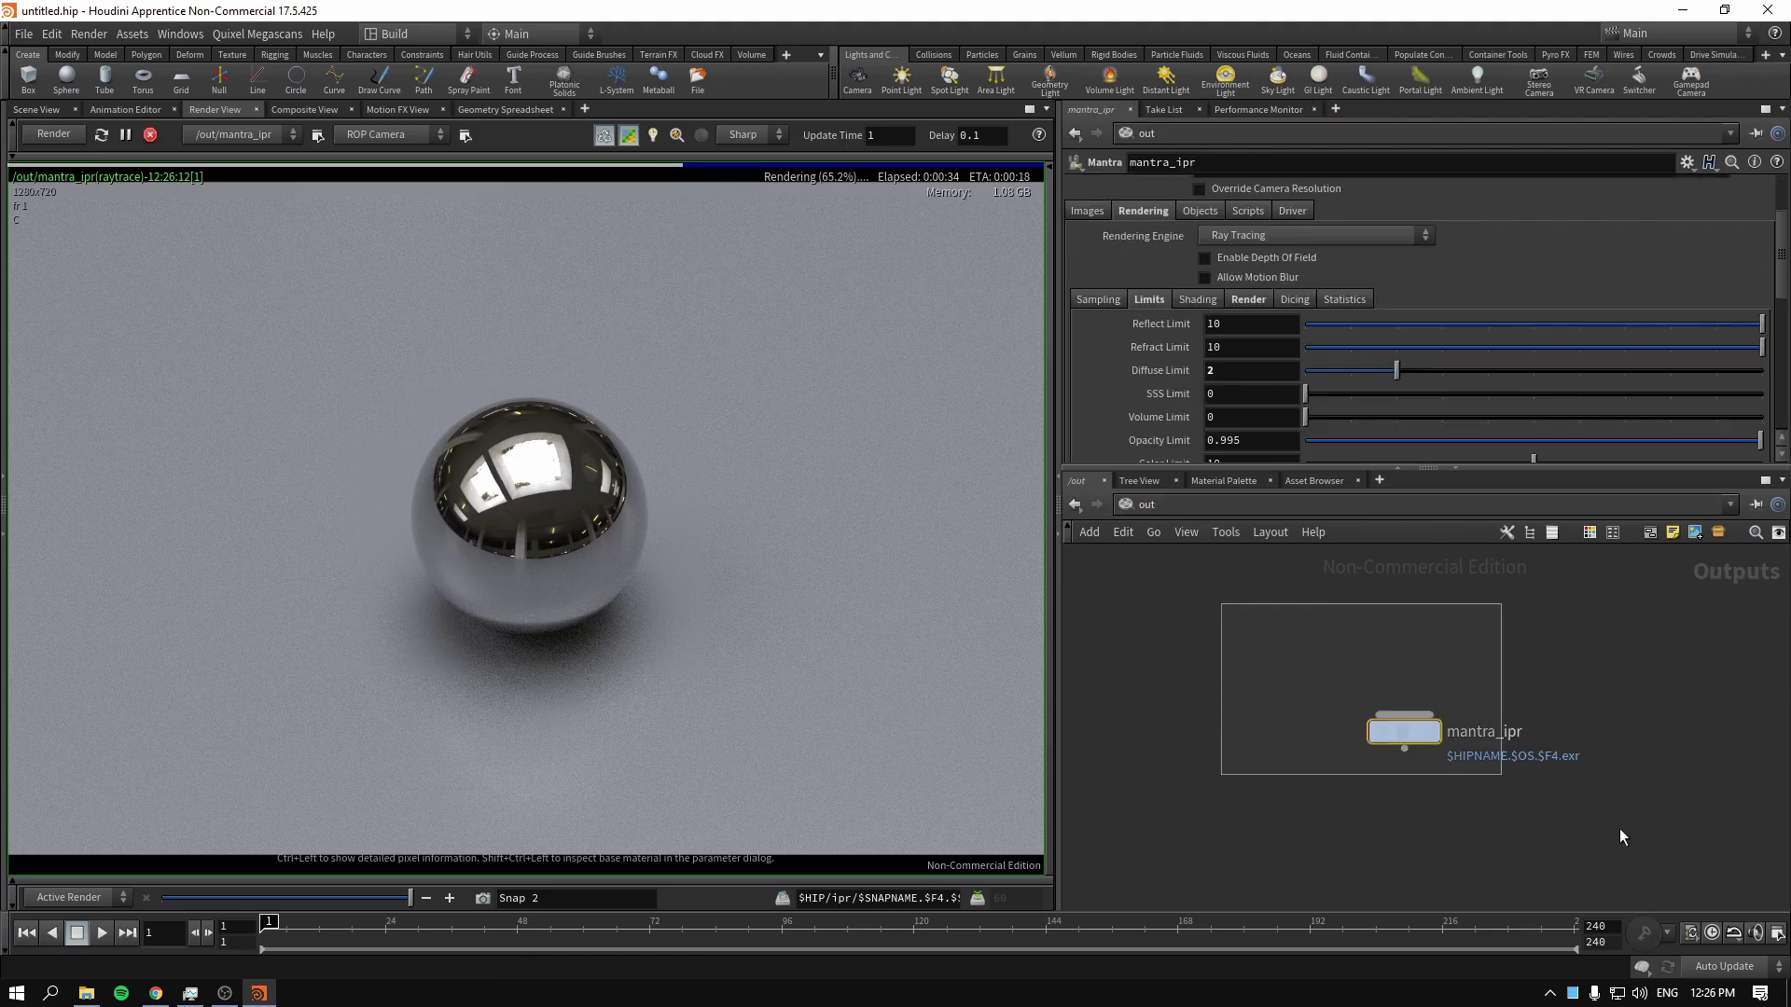
left_click_drag(1399, 737, 1348, 668)
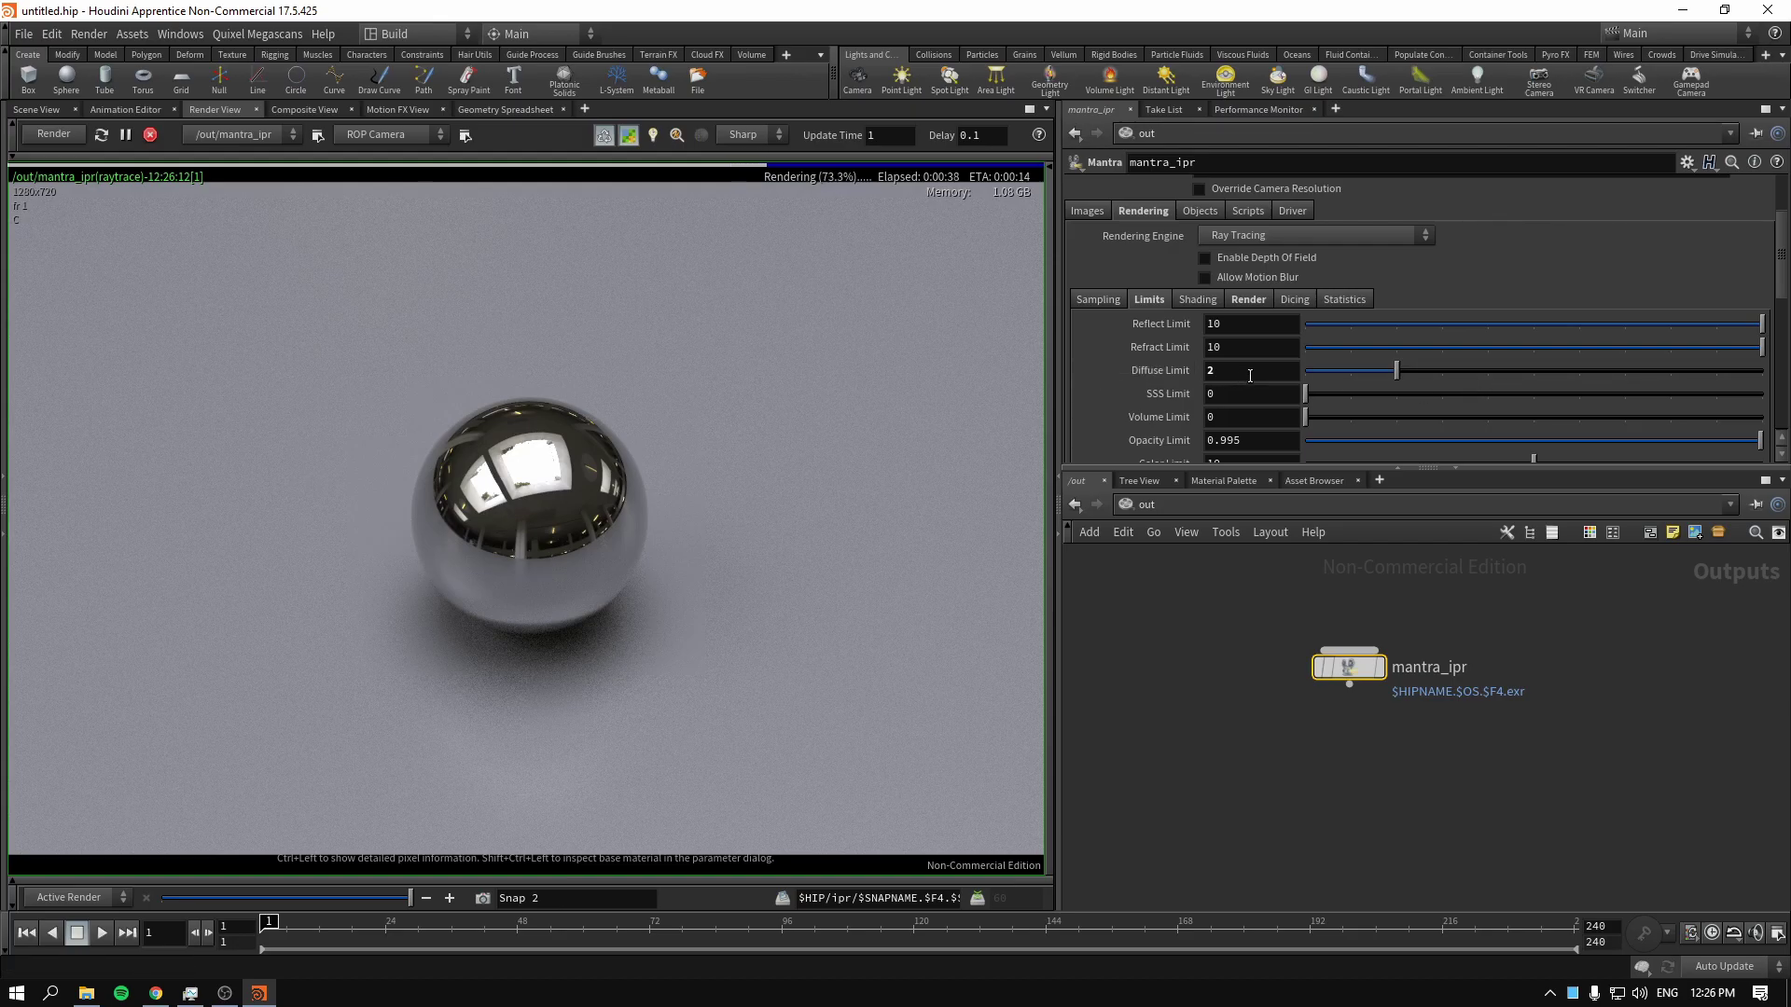
Show mantra_ipr's sampling settings and enlarge the parameter area to reveal more of them
scroll(1250, 376, "down", 2)
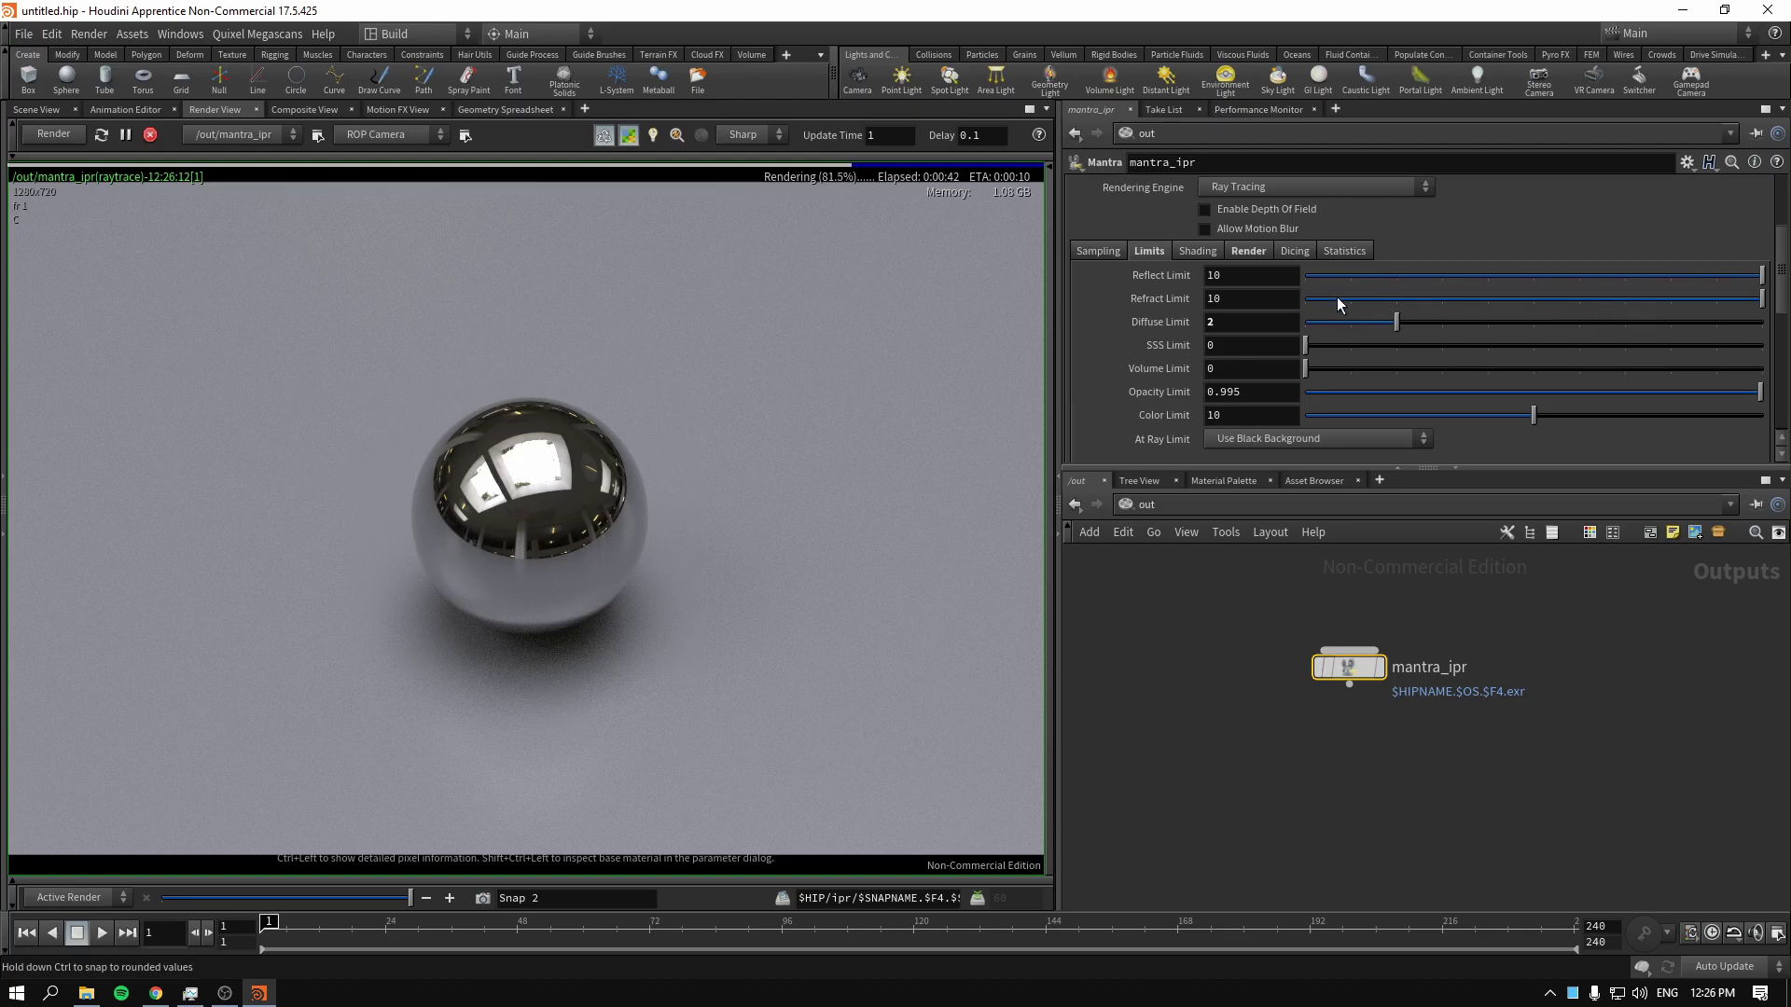
scroll(1786, 273, "up", 1)
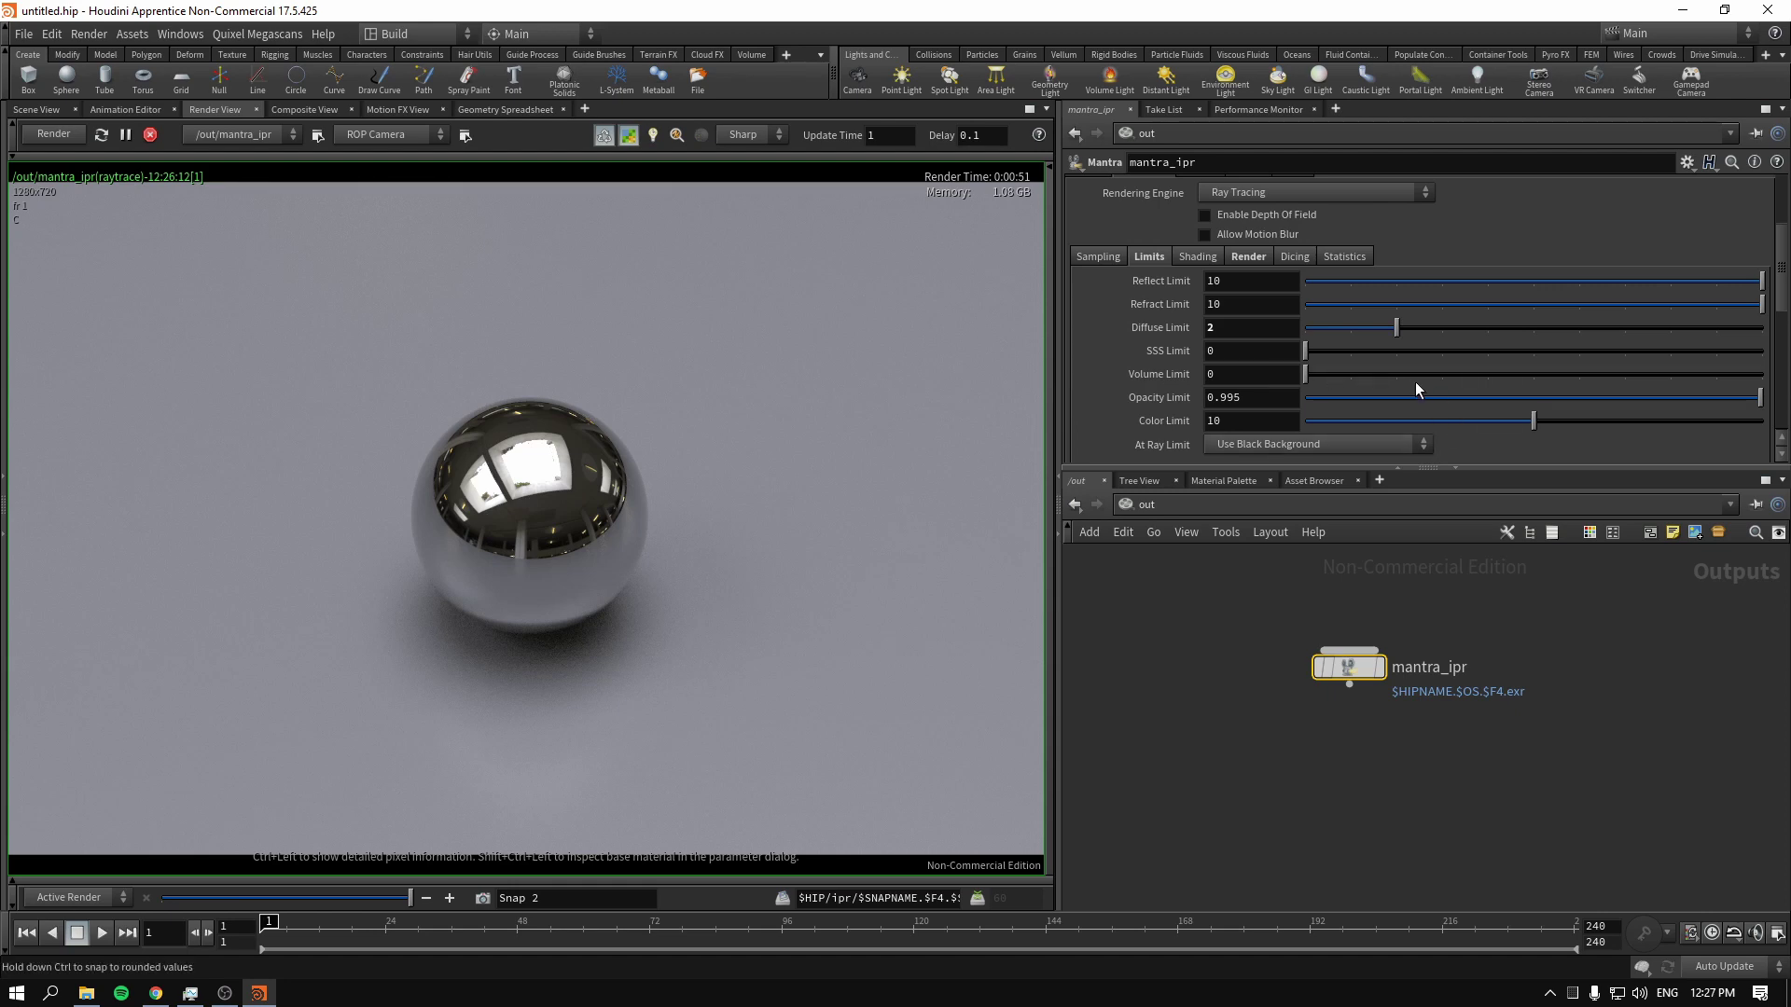
scroll(1677, 320, "up", 5)
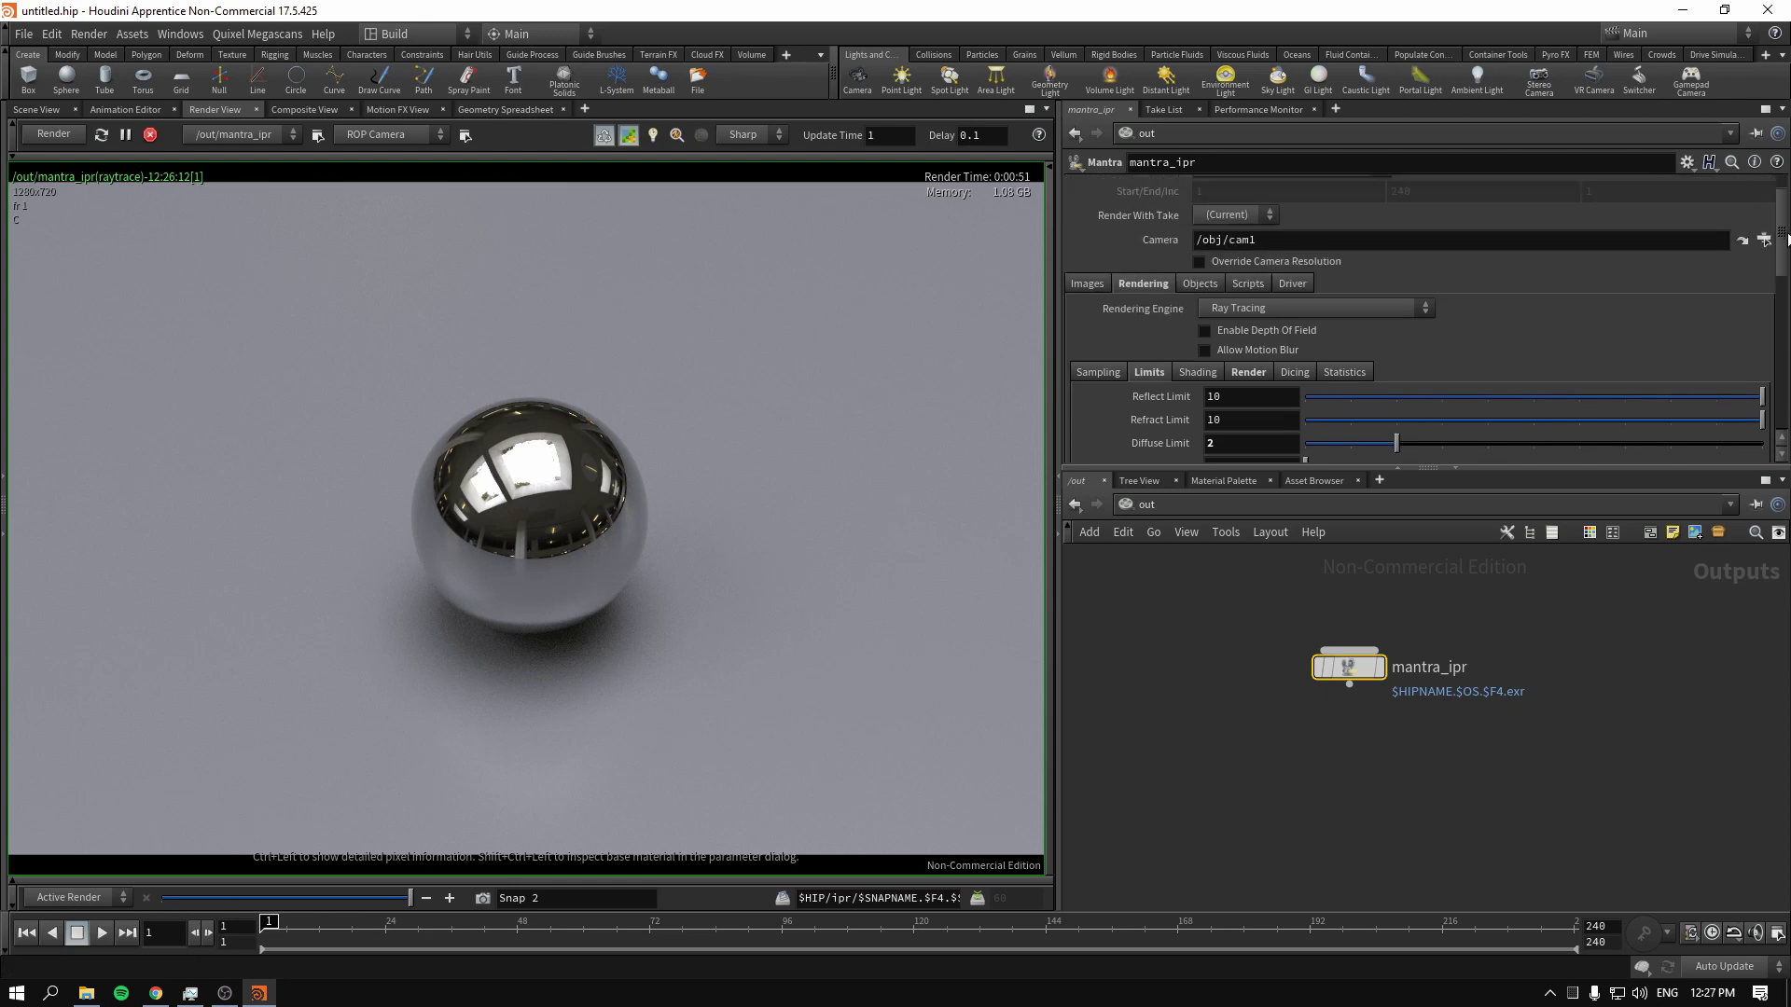
middle_click_drag(1232, 707, 1342, 699)
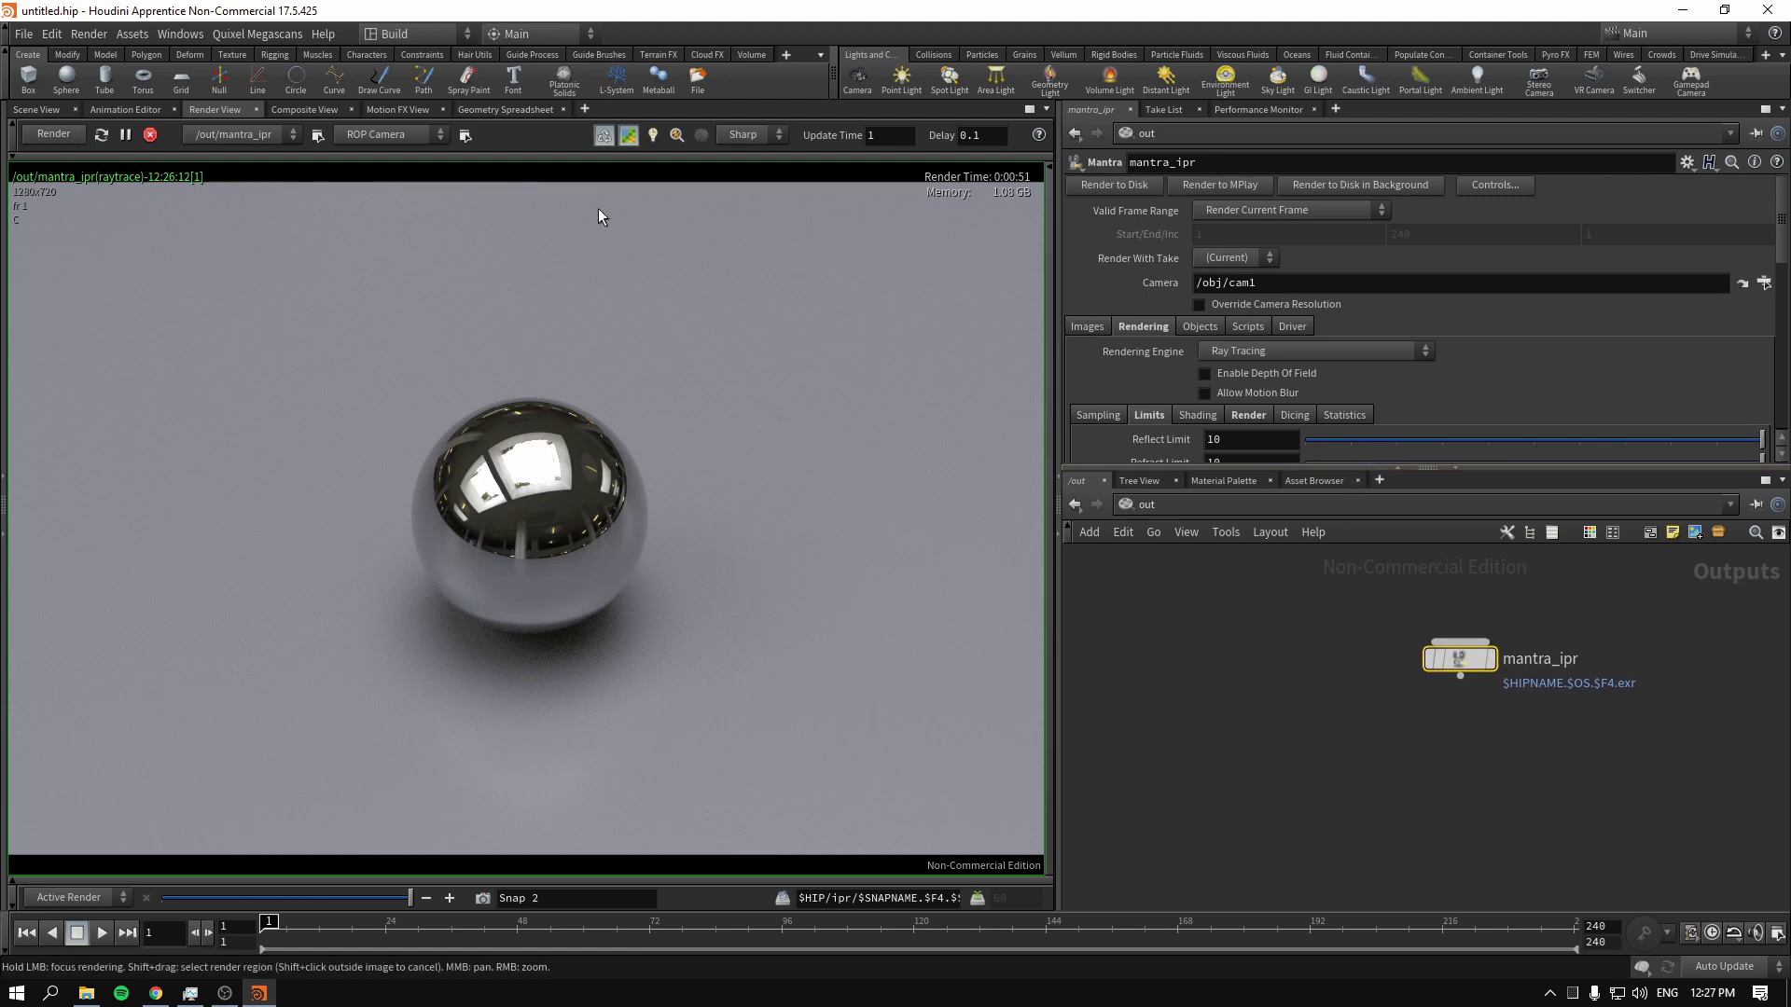
left_click(1073, 414)
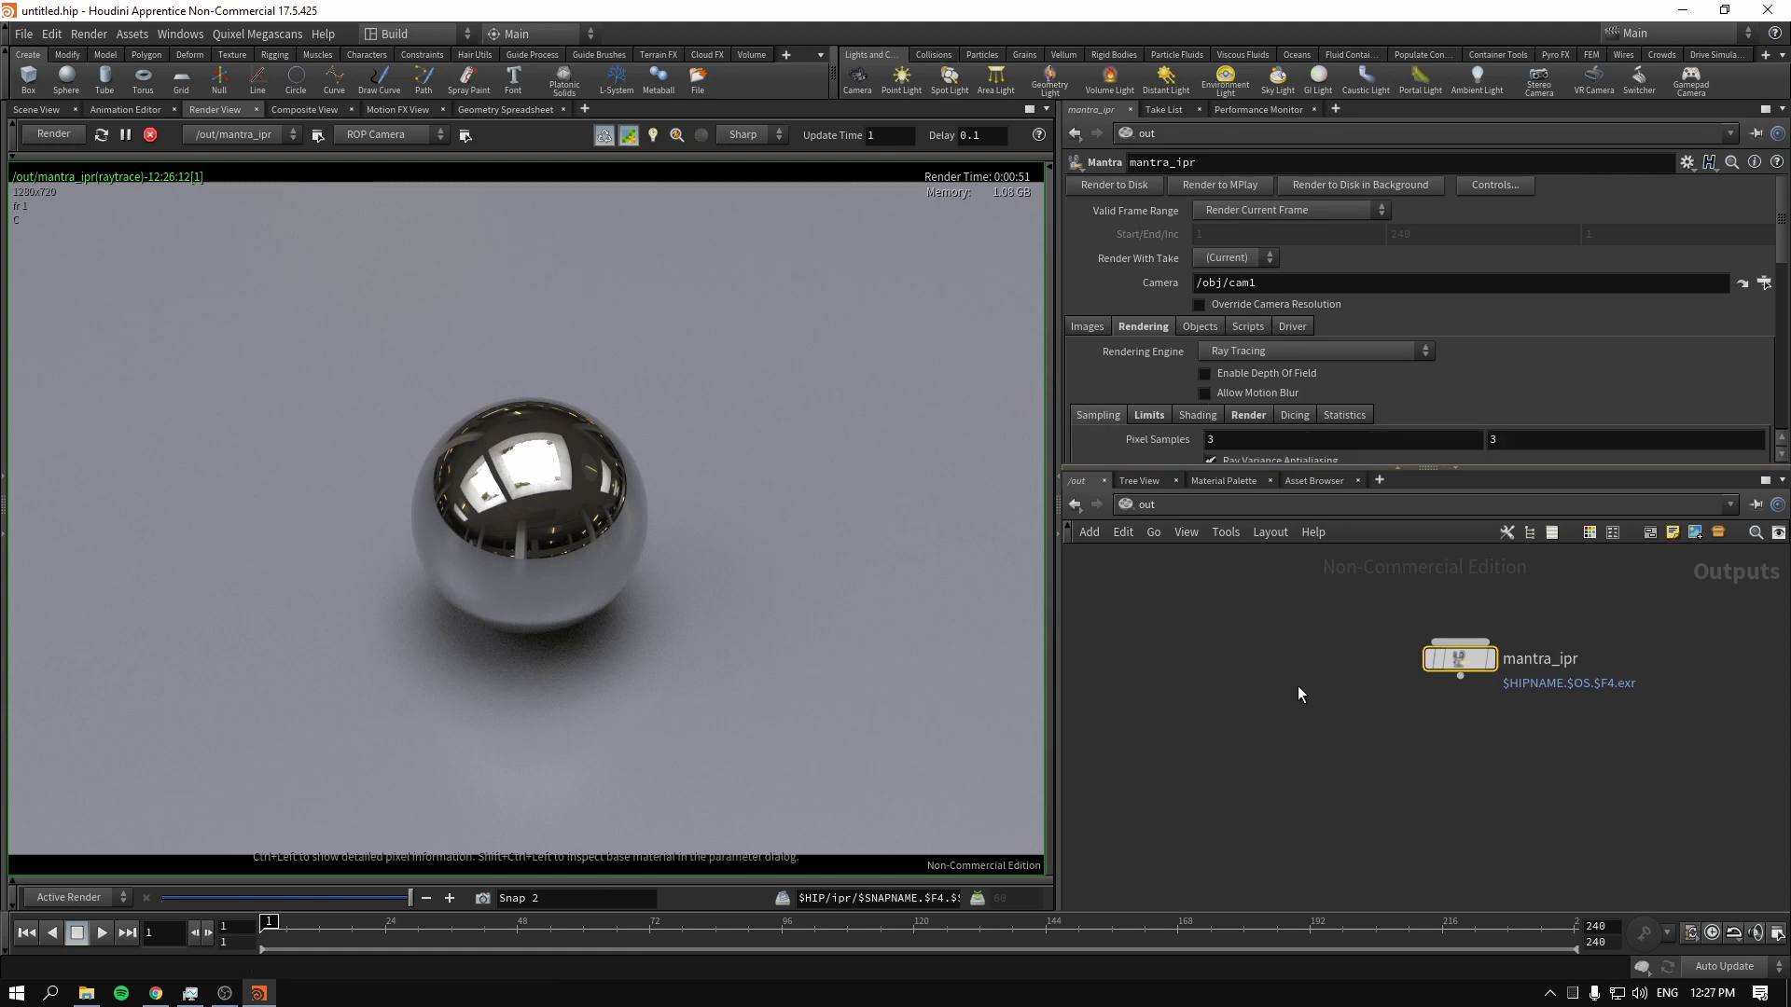
left_click_drag(1436, 469, 1388, 607)
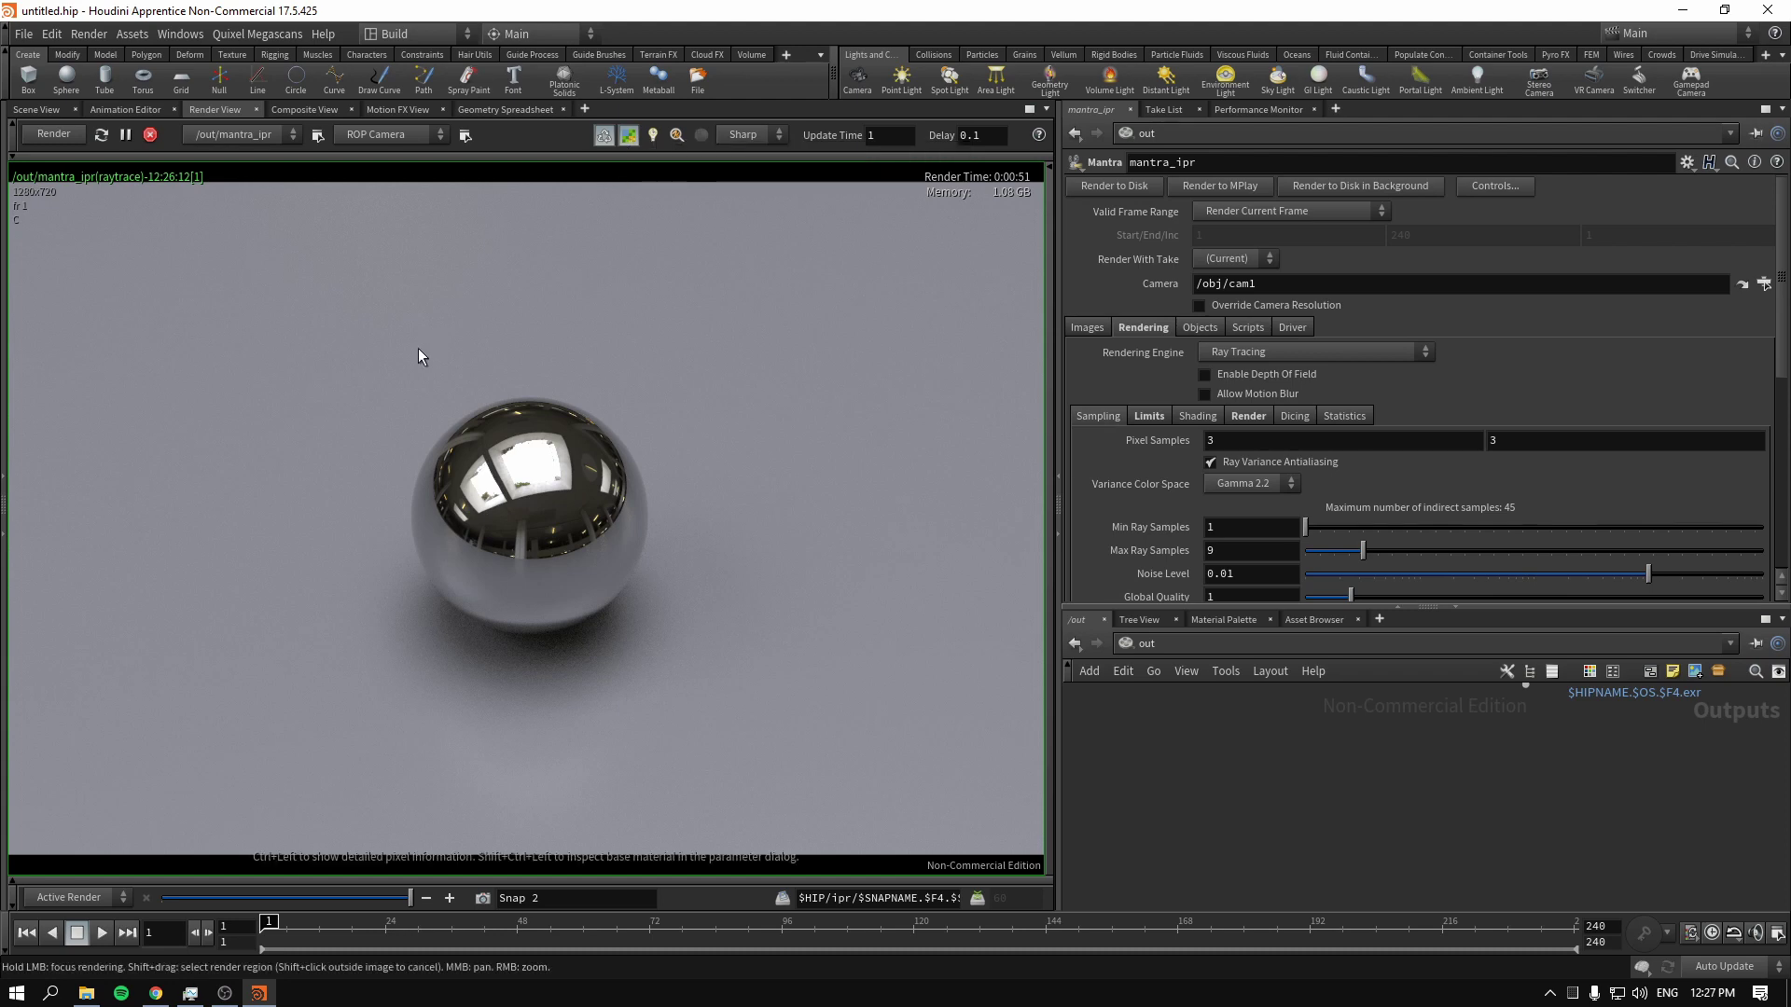
Restrict rendering to a region around the sphere and its shadow, and turn off preview rendering
left_click_drag(295, 245, 704, 744, "shift")
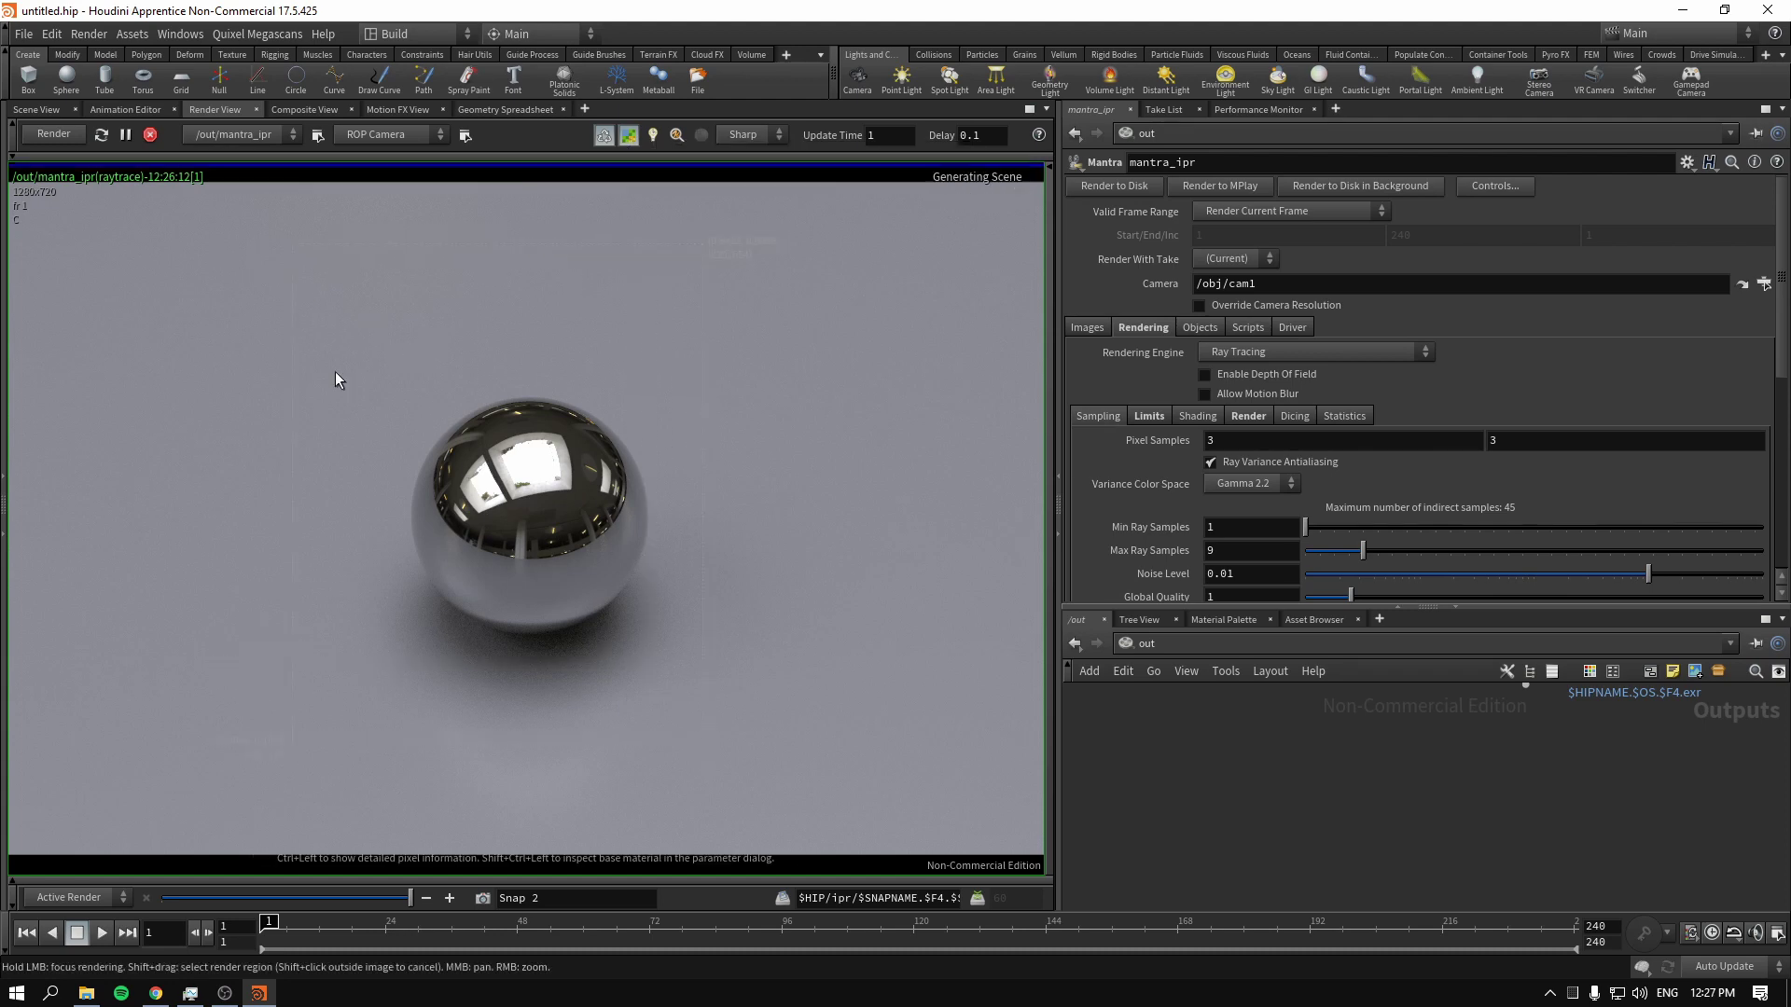
left_click_drag(323, 324, 698, 726, "shift")
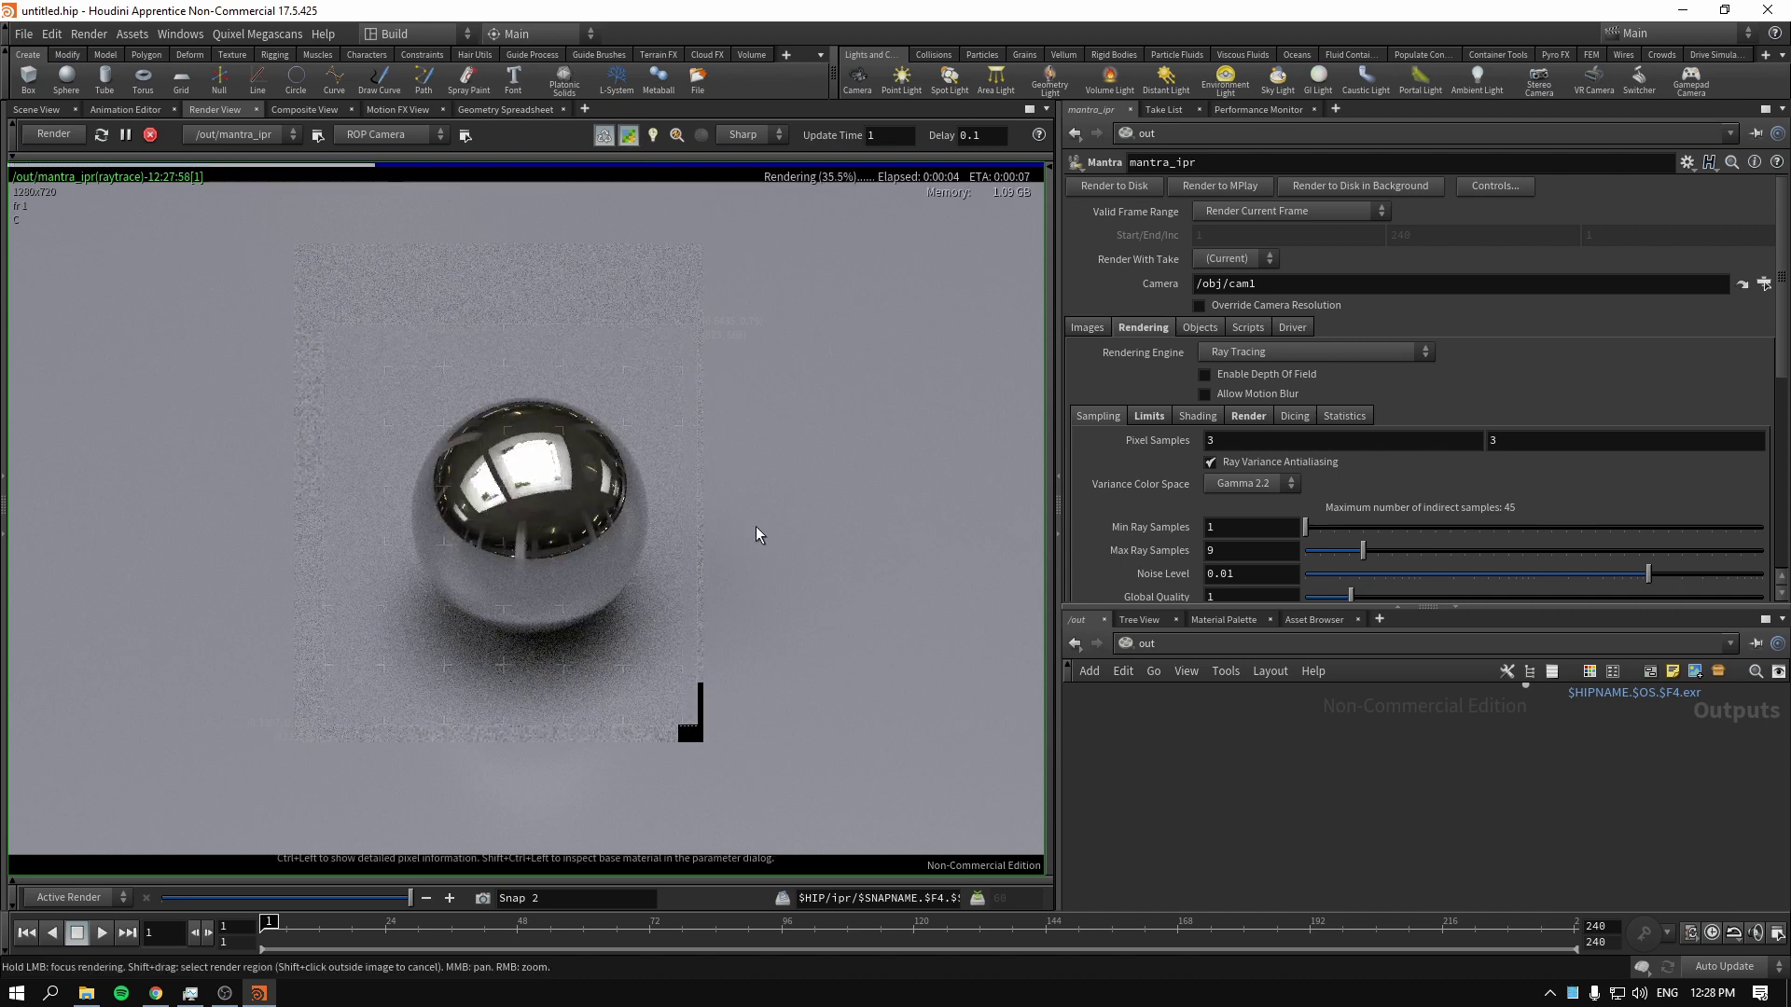
left_click_drag(725, 753, 379, 318, "shift")
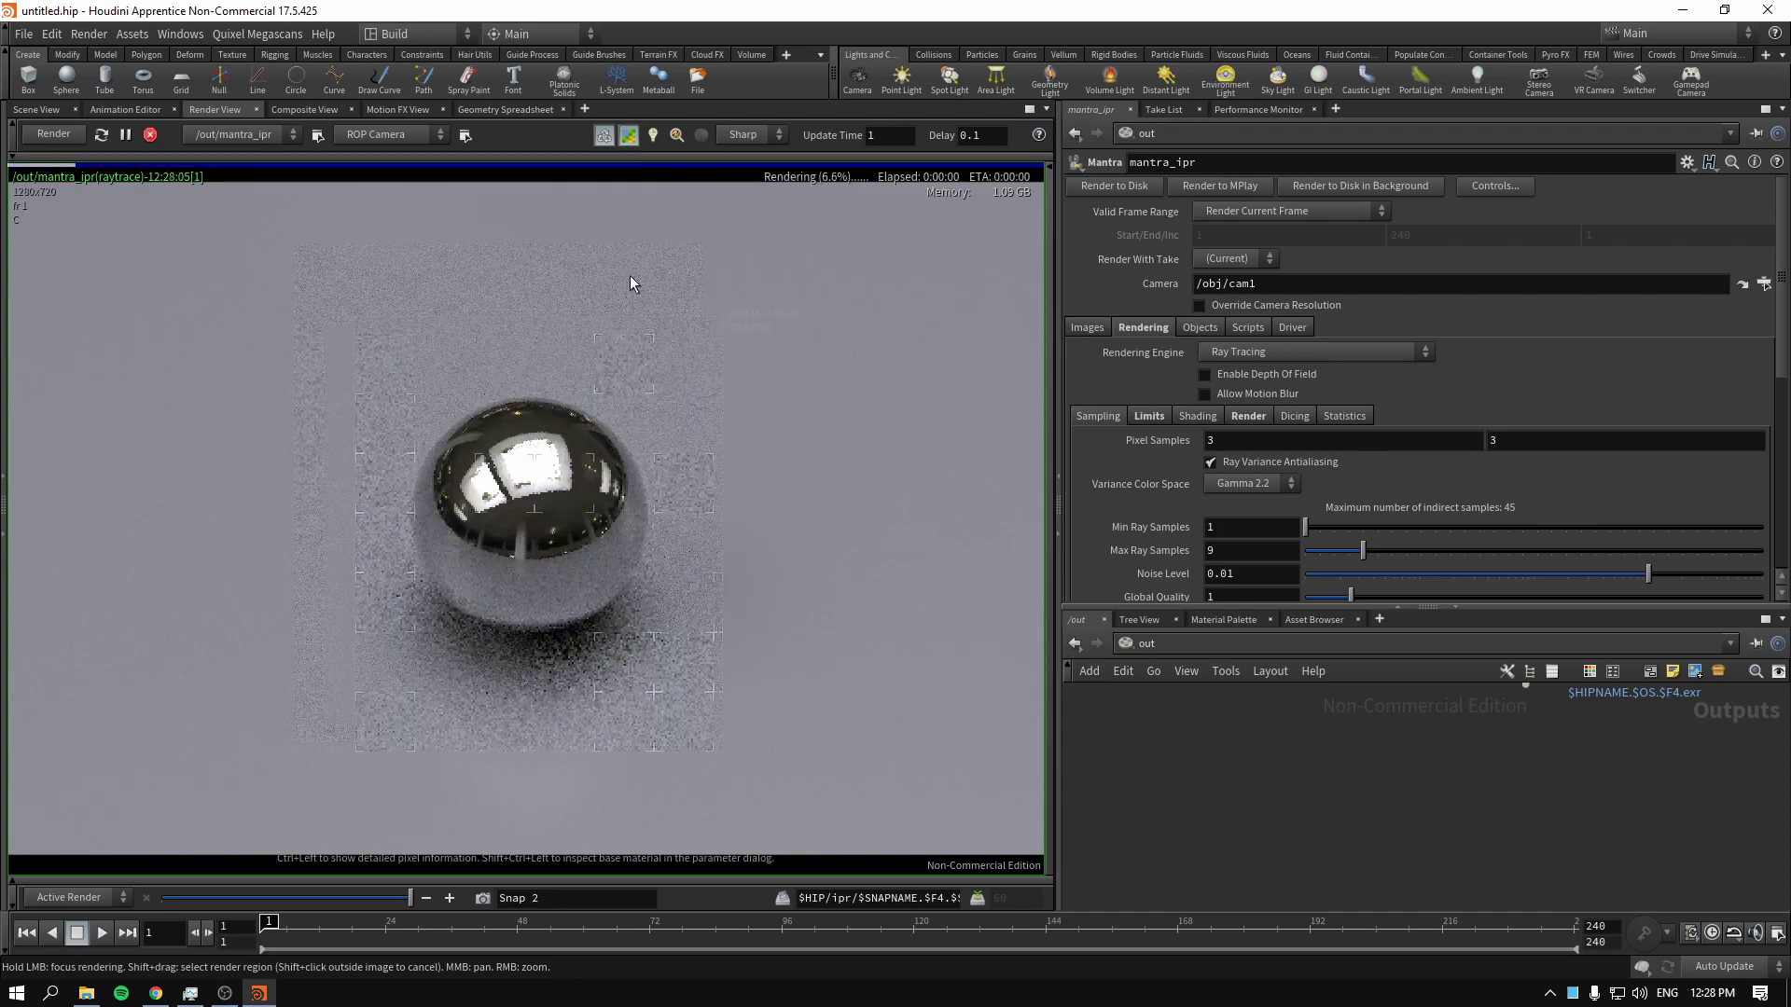
left_click(637, 137)
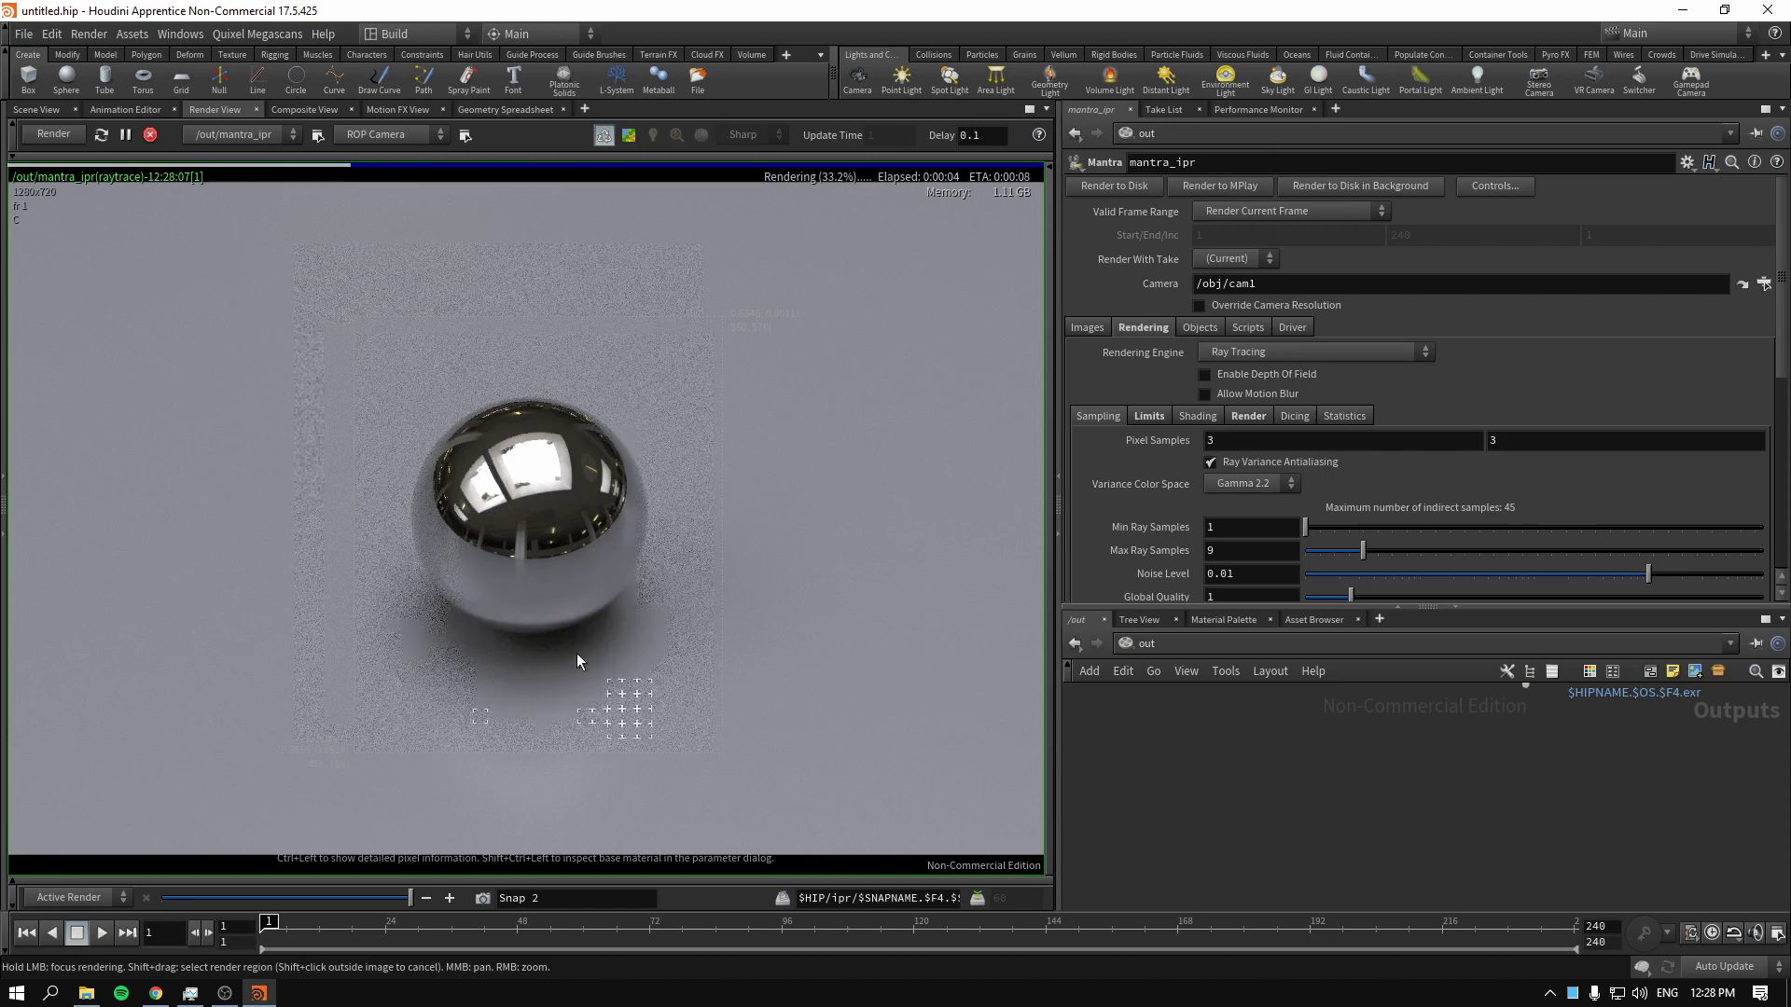
Examine the rendered shadow beneath the sphere up close and fit the whole render back into the Render View
scroll(550, 648, "up", 4)
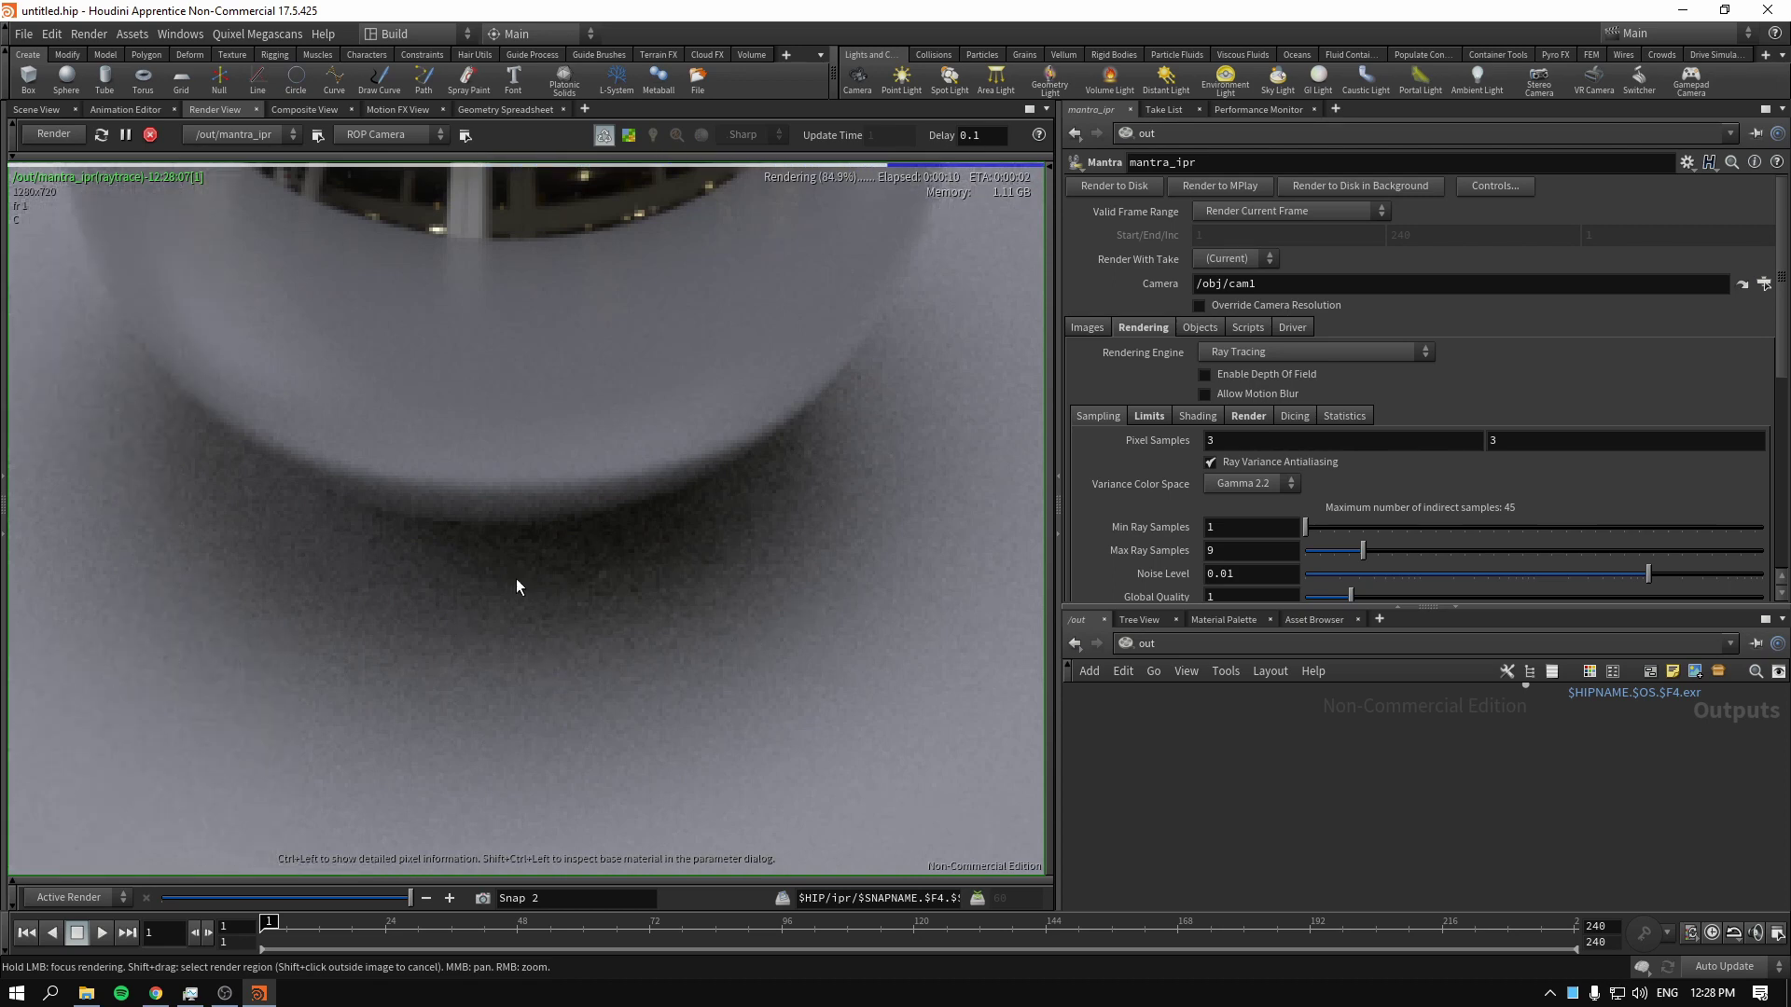
scroll(558, 590, "down", 3)
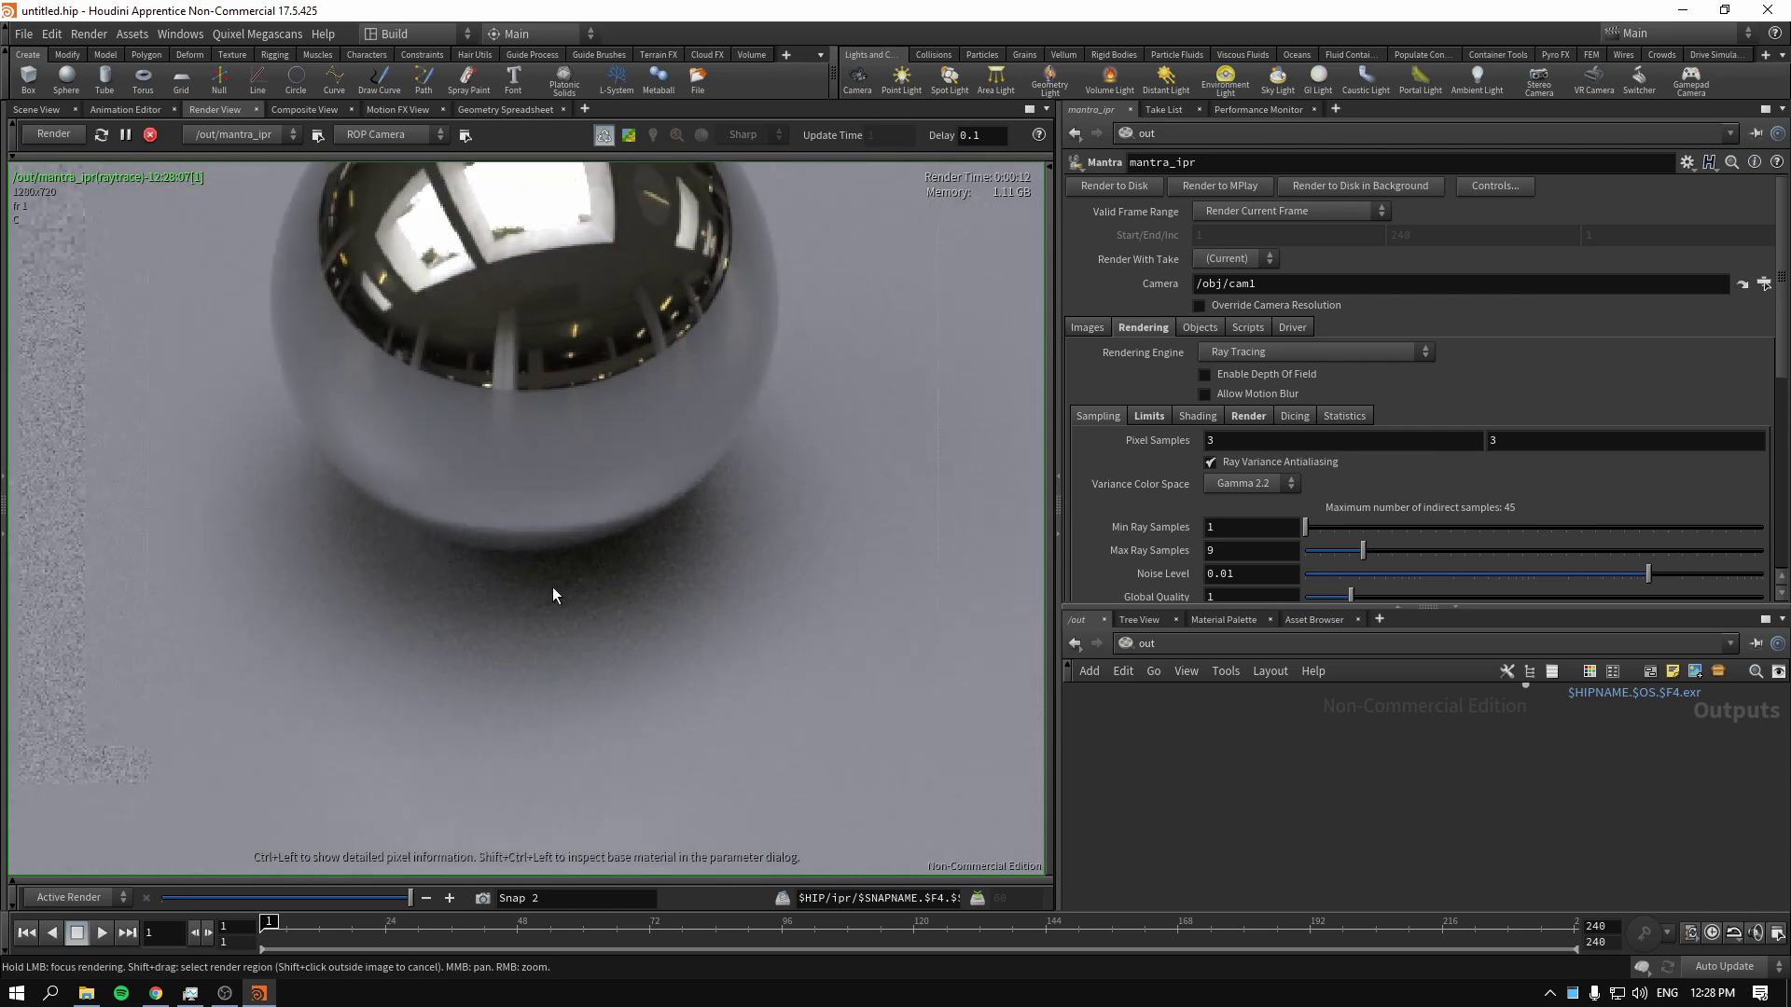
scroll(553, 585, "down", 3)
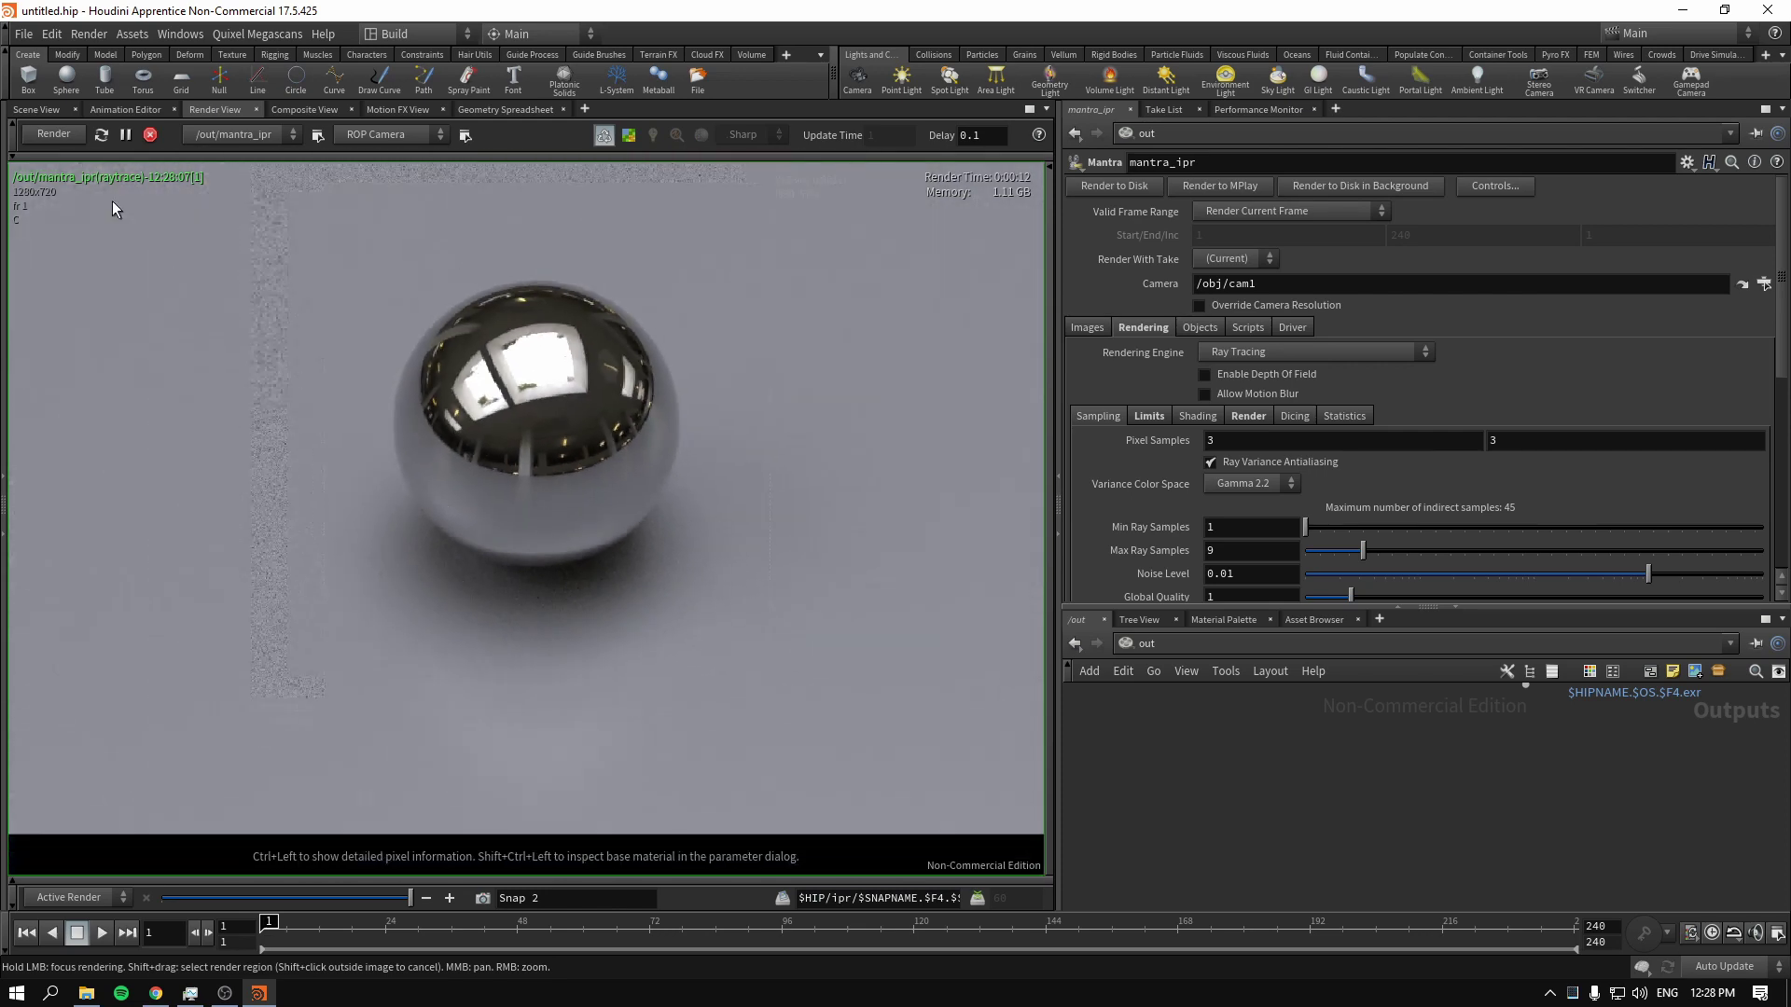
left_click(12, 156)
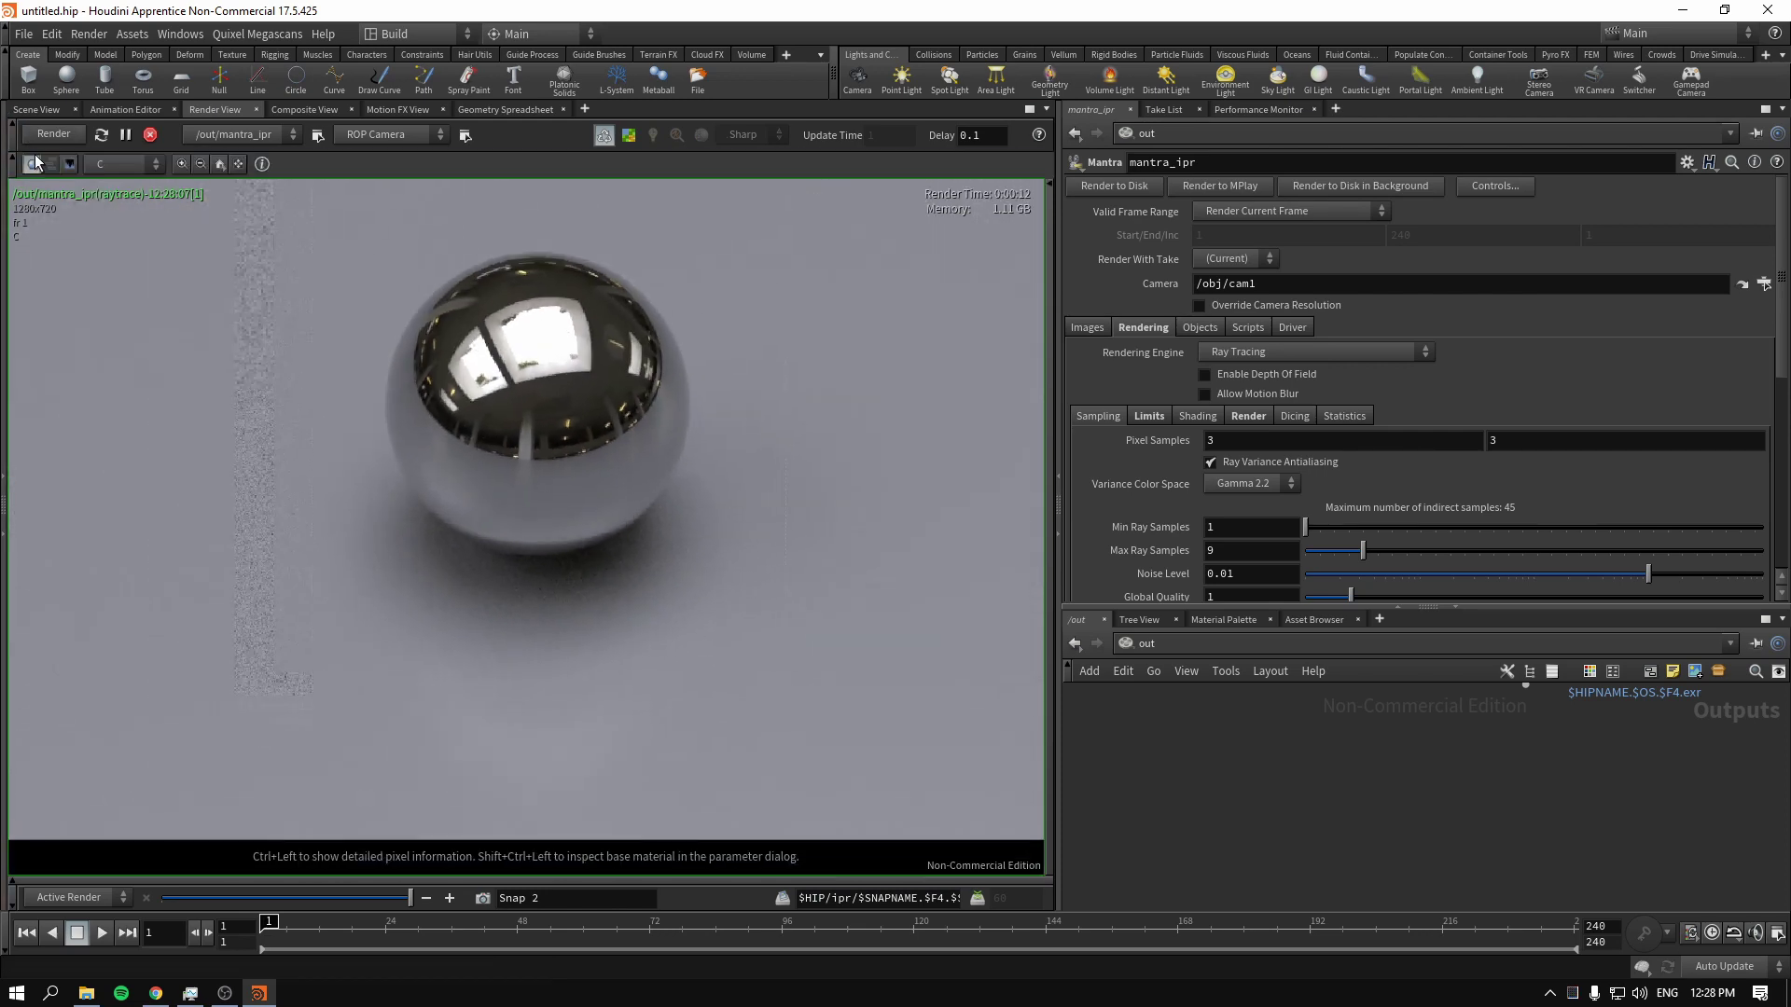
left_click(220, 164)
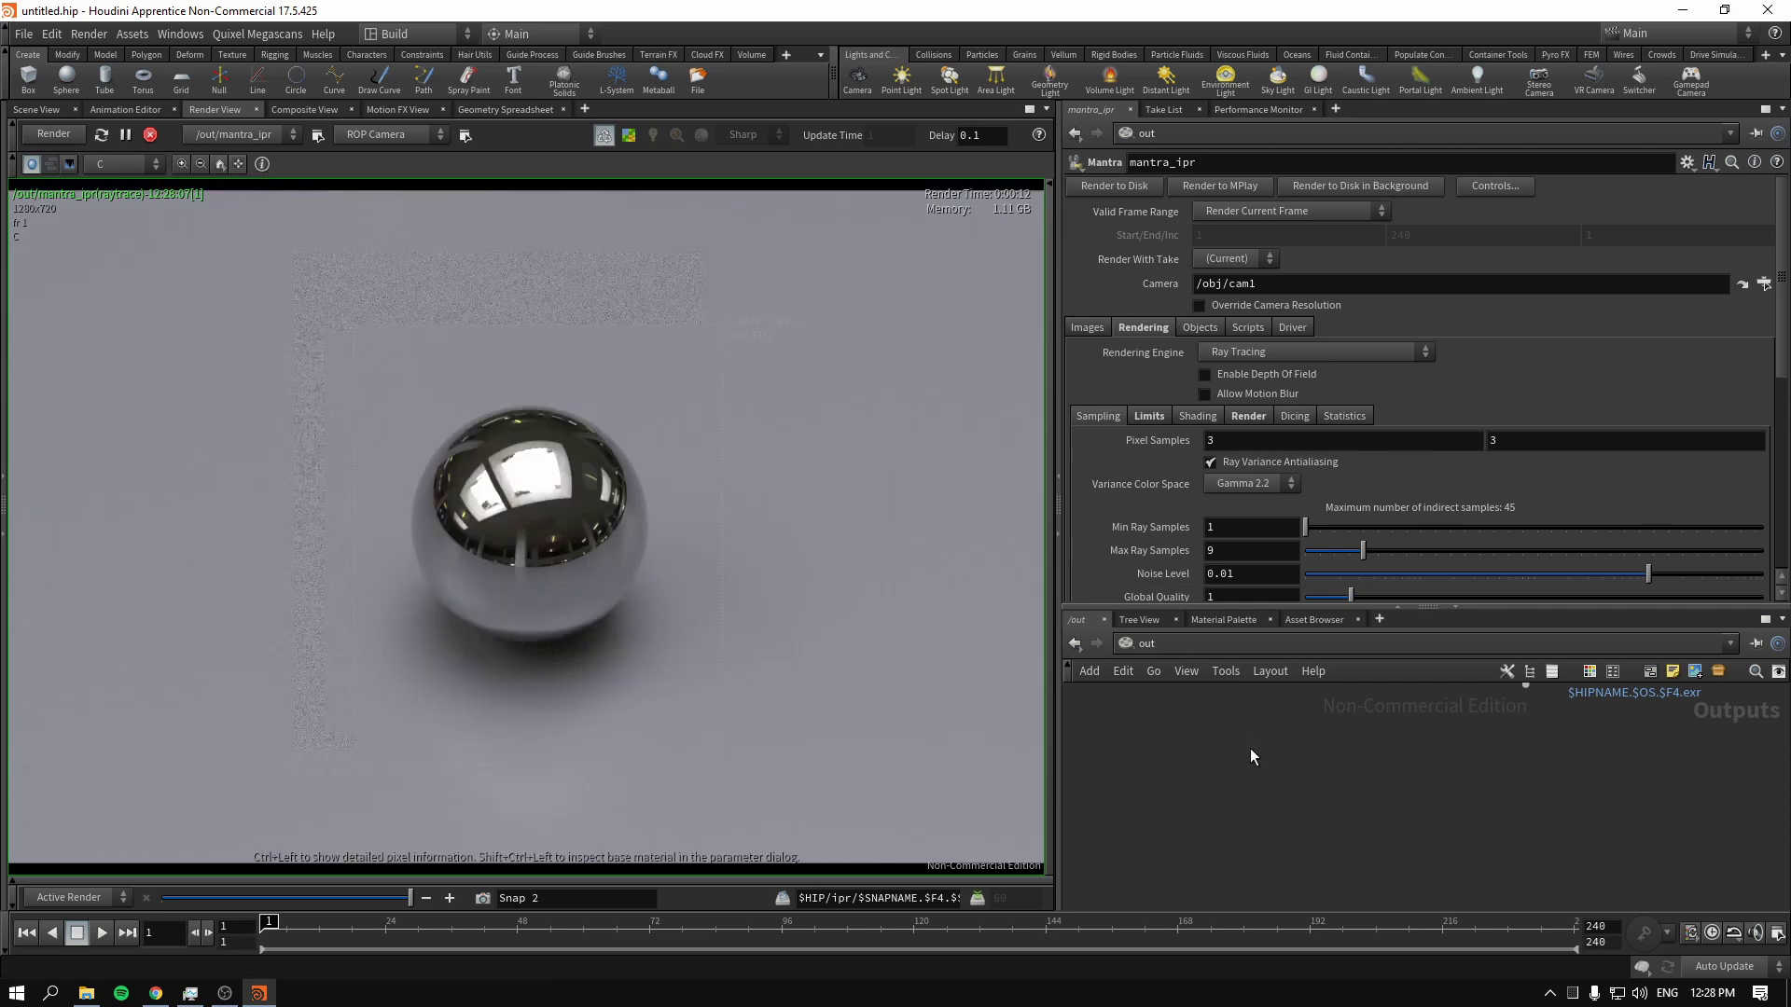
left_click(221, 164)
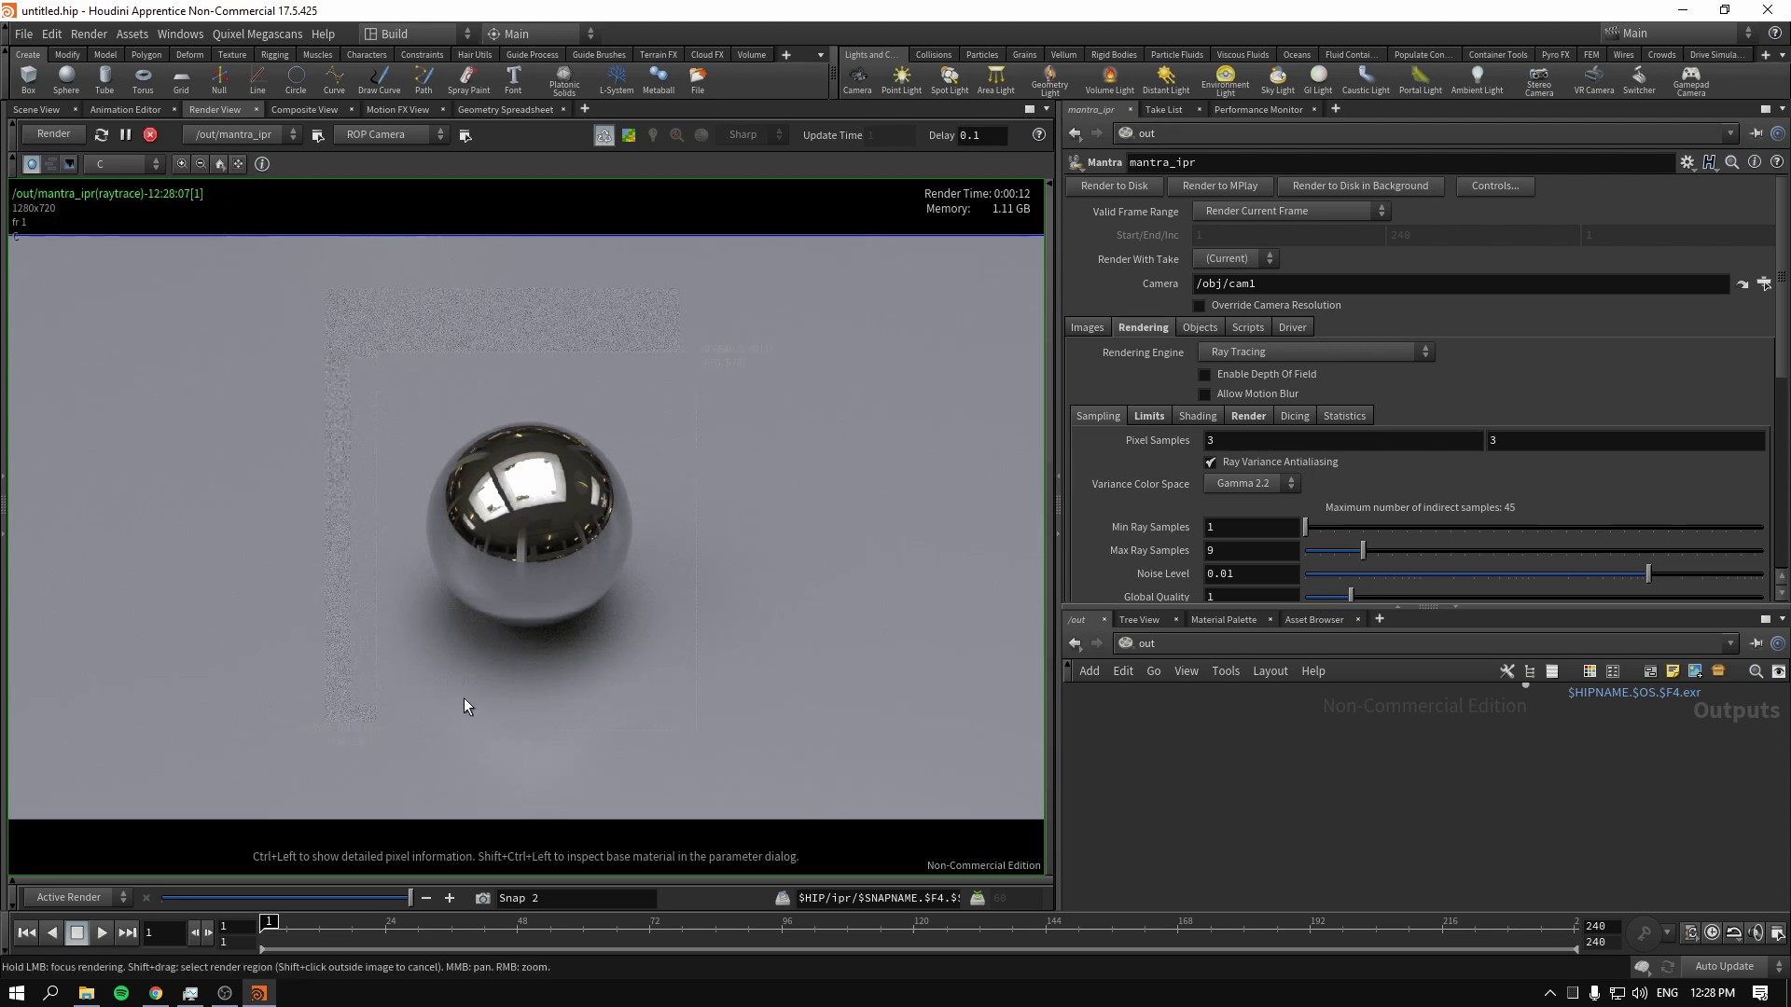
left_click(221, 165)
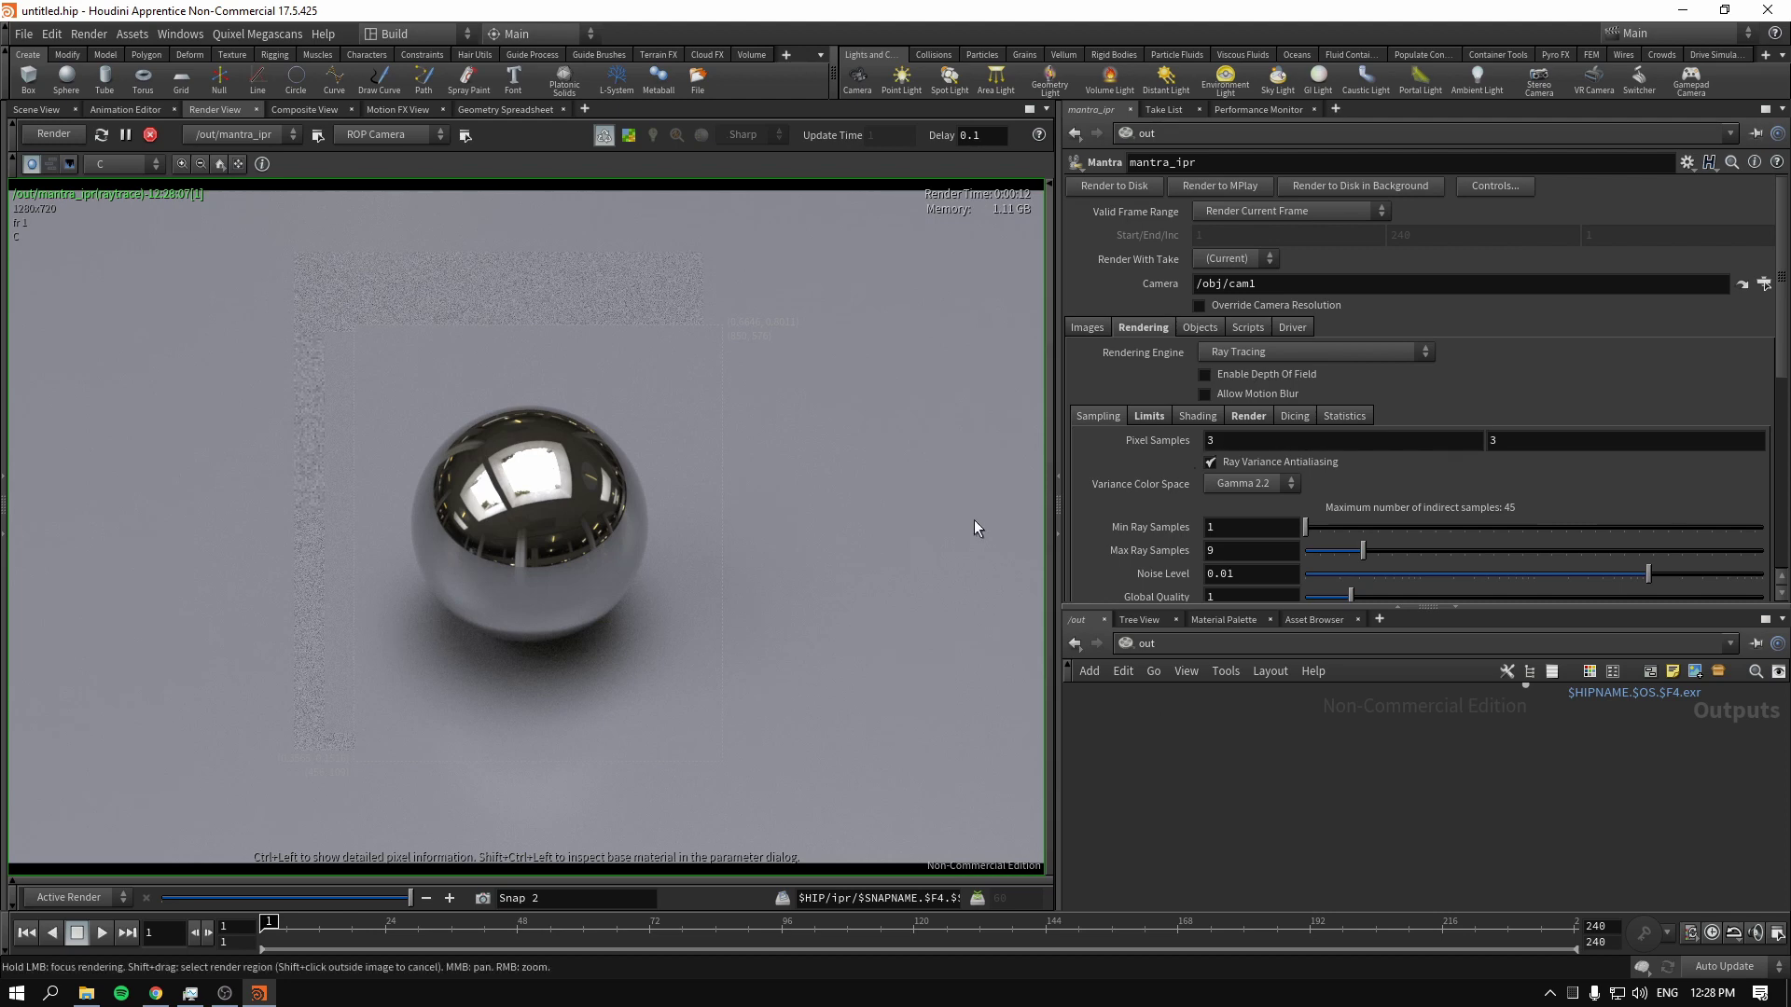
Save a snapshot of the current render and set mantra_ipr's Pixel Samples to 6 by 6
scroll(1205, 411, "down", 3)
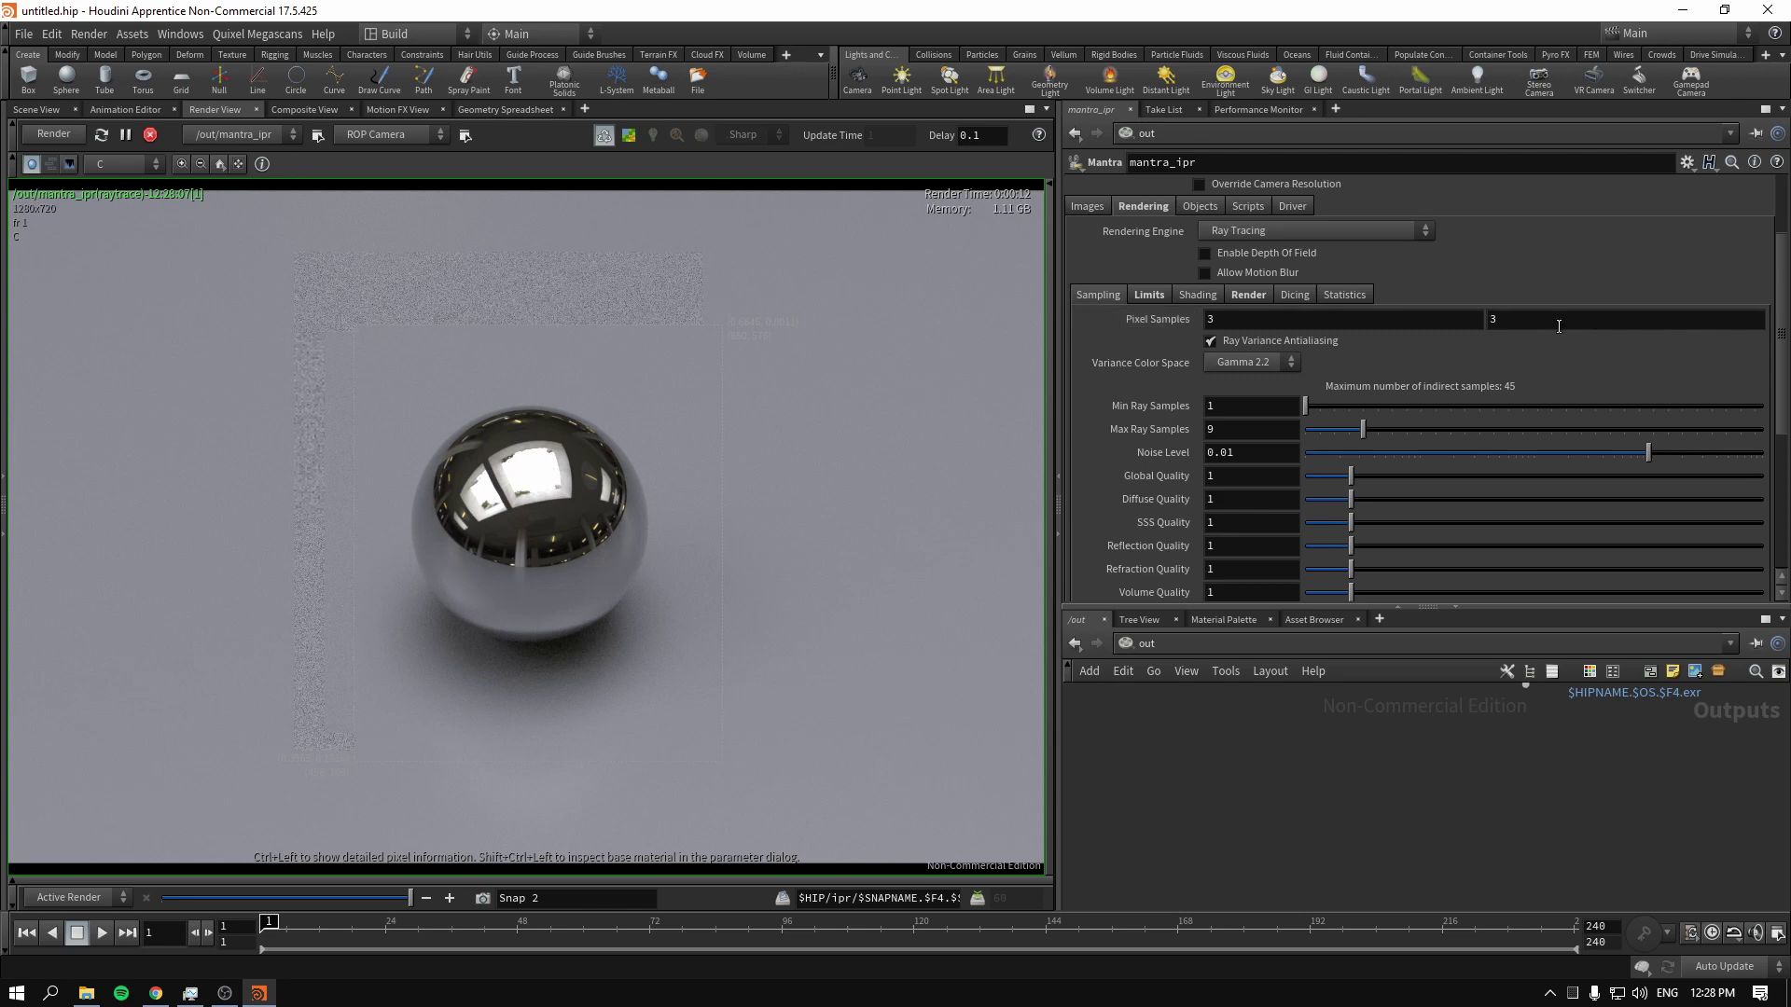
left_click(1408, 317)
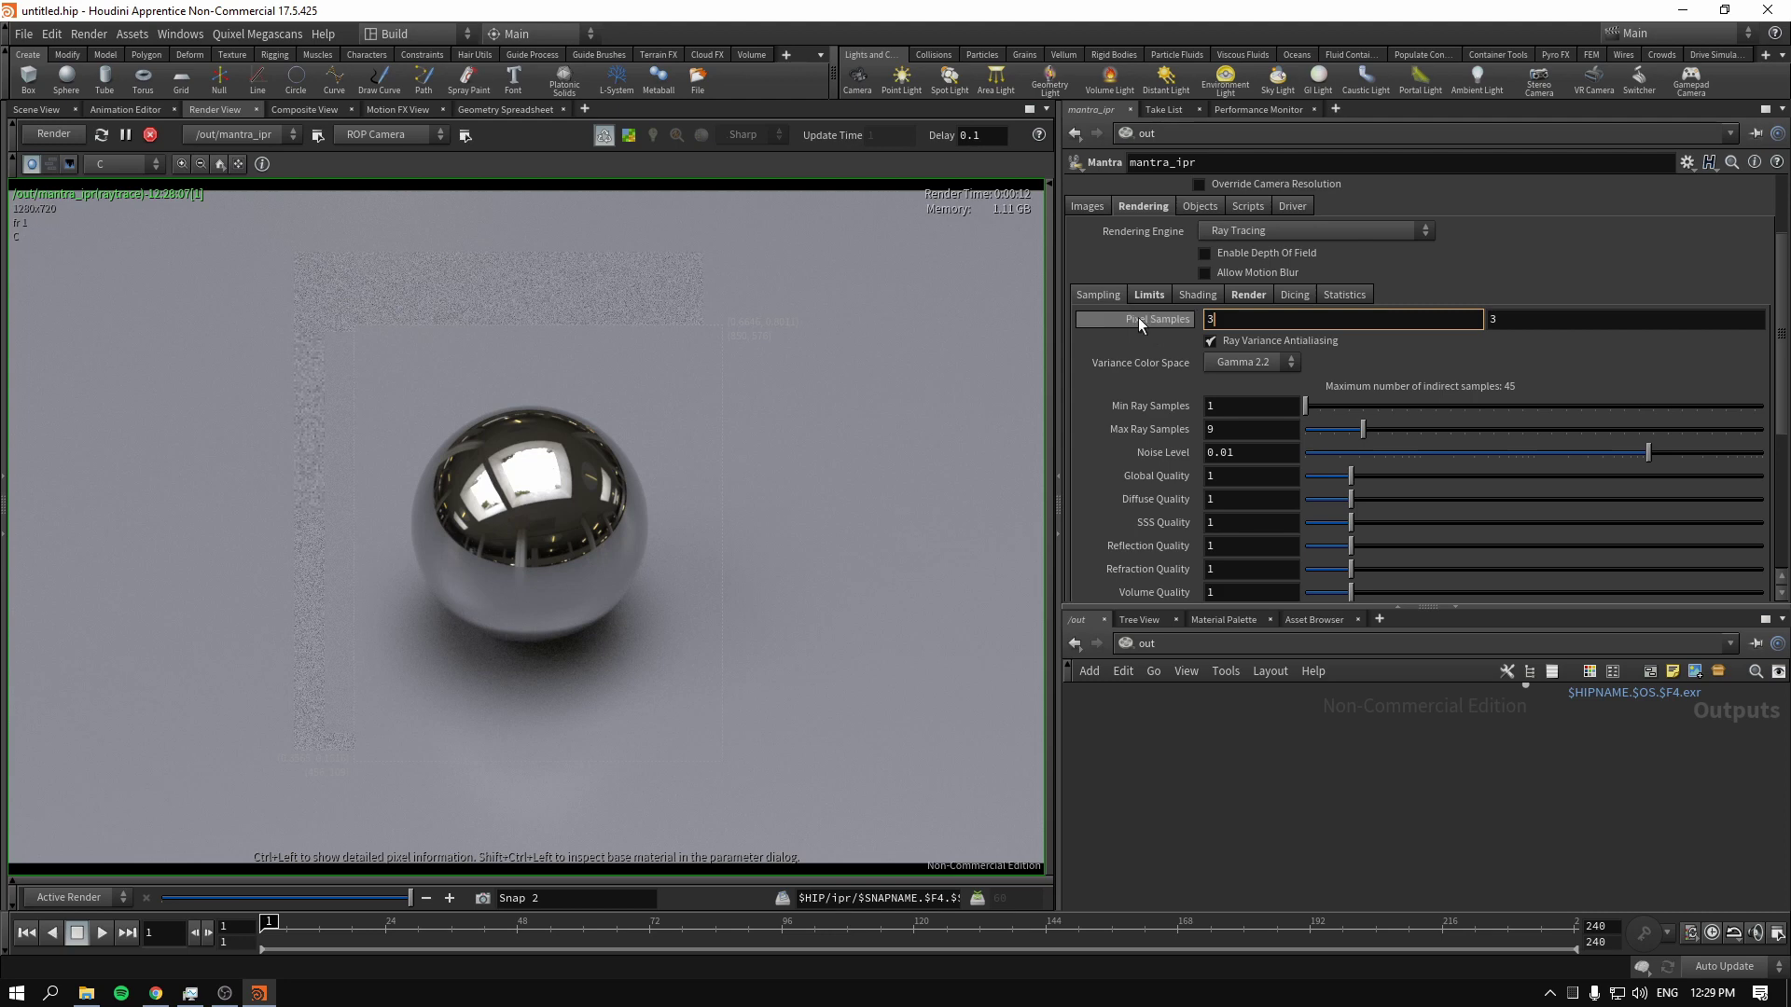
middle_click_drag(1138, 317, 1151, 319)
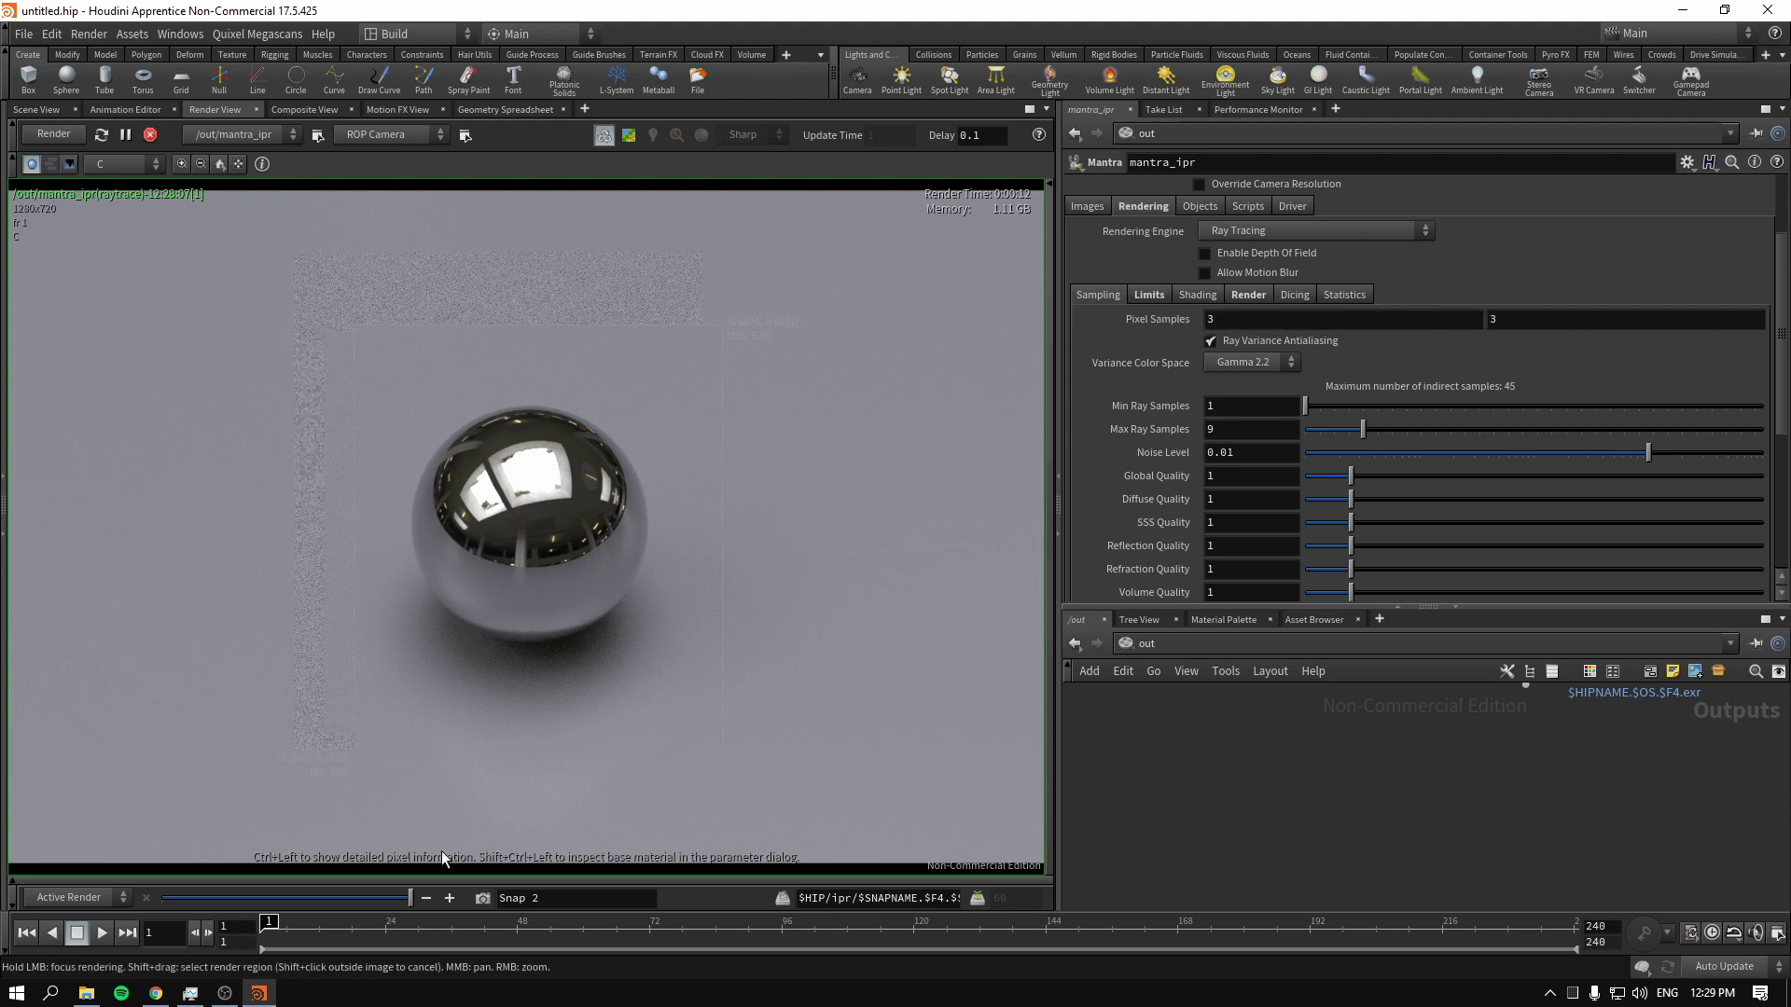
left_click(481, 901)
middle_click_drag(1113, 319, 1114, 319)
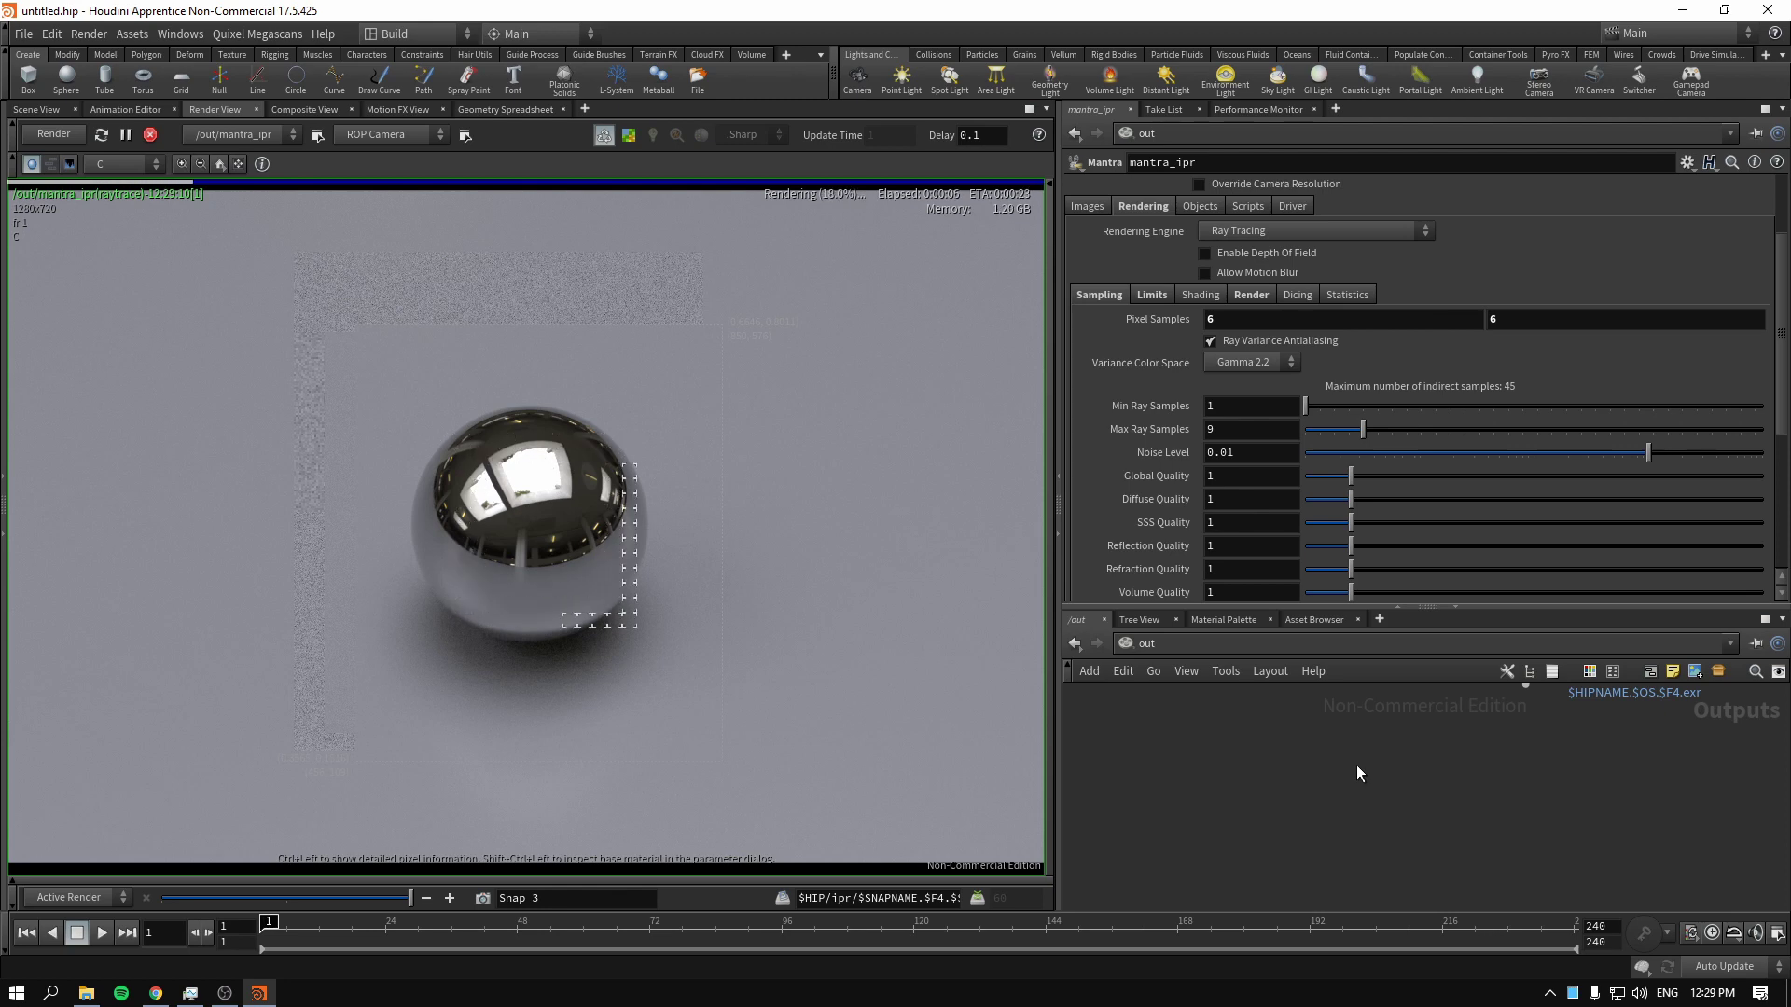
Review mantra_ipr's sampling settings and enlarge the network editor until the mantra_ipr node is in view
scroll(1786, 370, "down", 3)
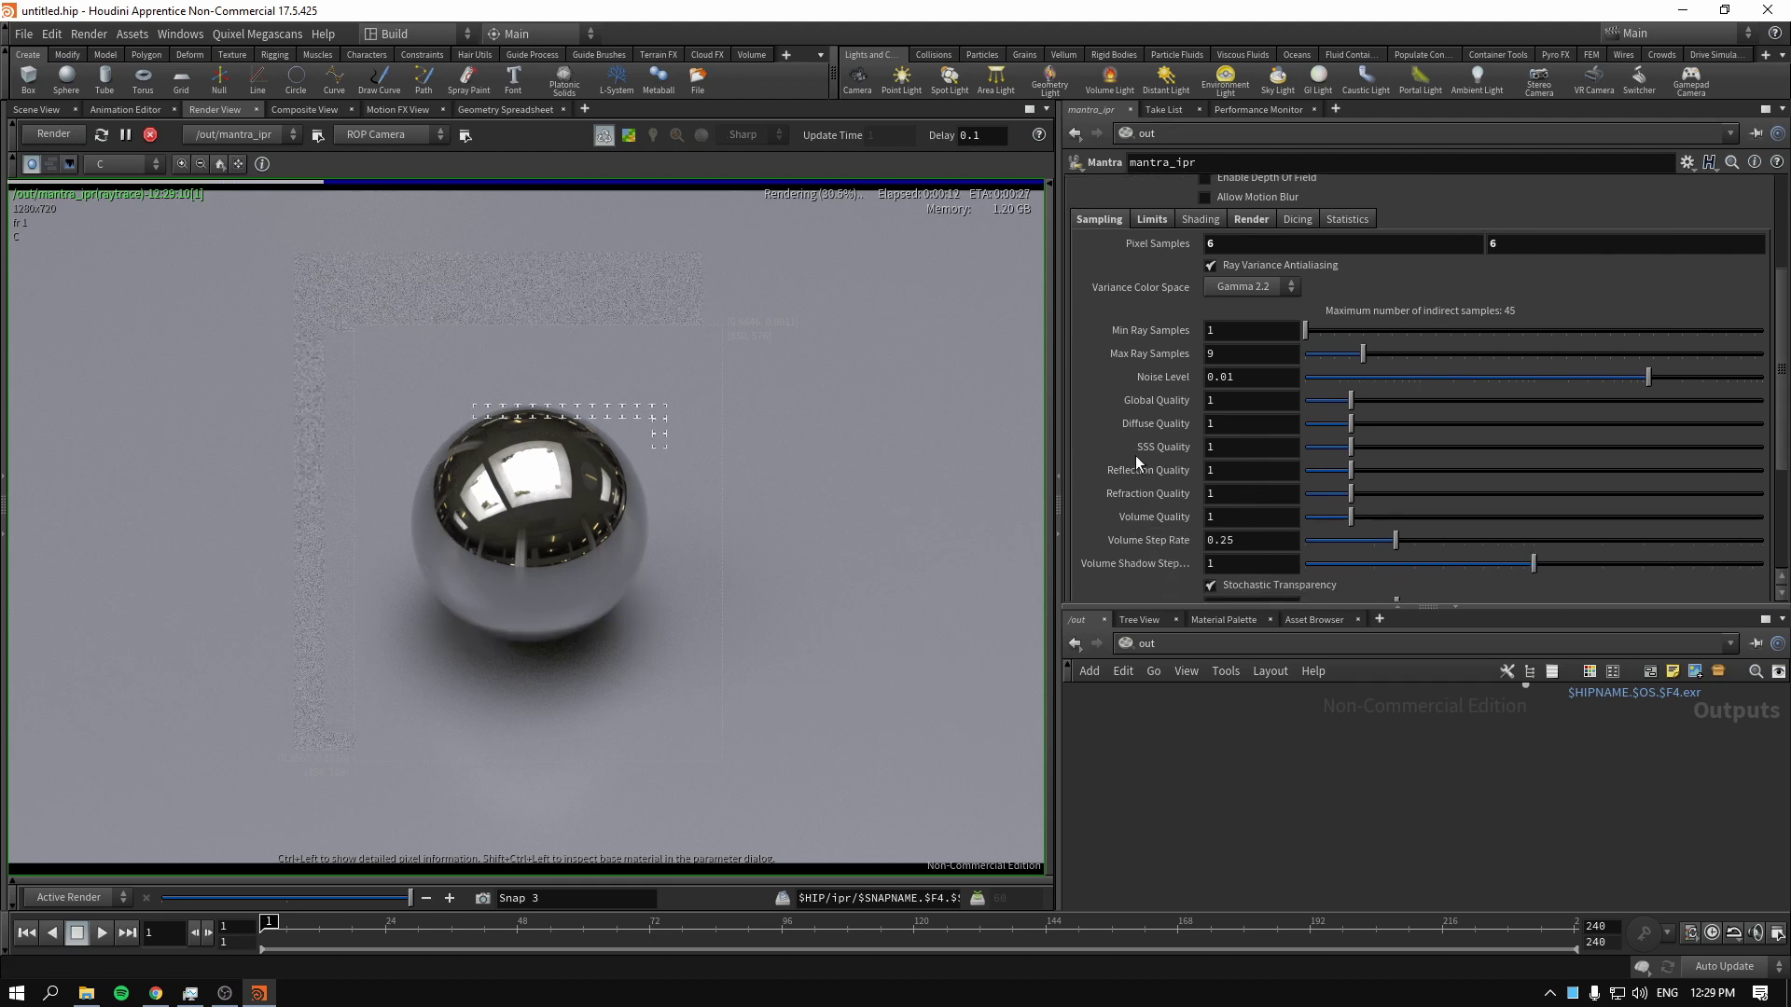
scroll(1095, 452, "up", 6)
scroll(1150, 479, "down", 3)
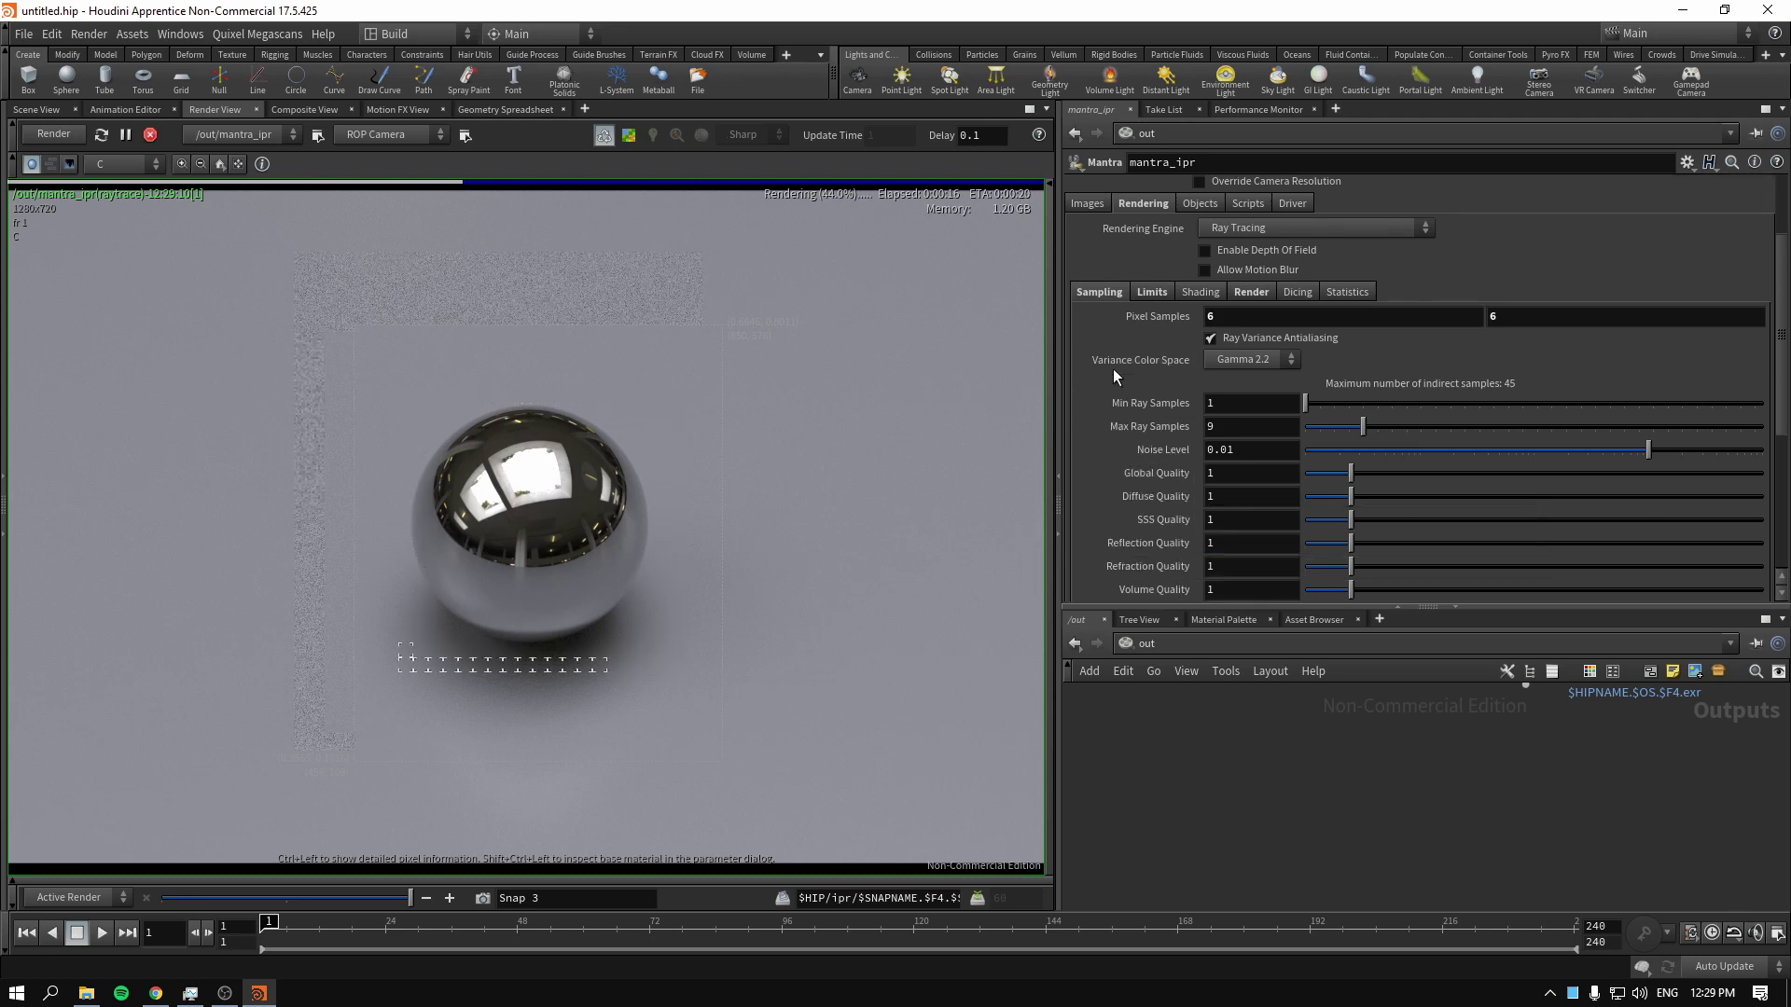
scroll(1147, 447, "up", 2)
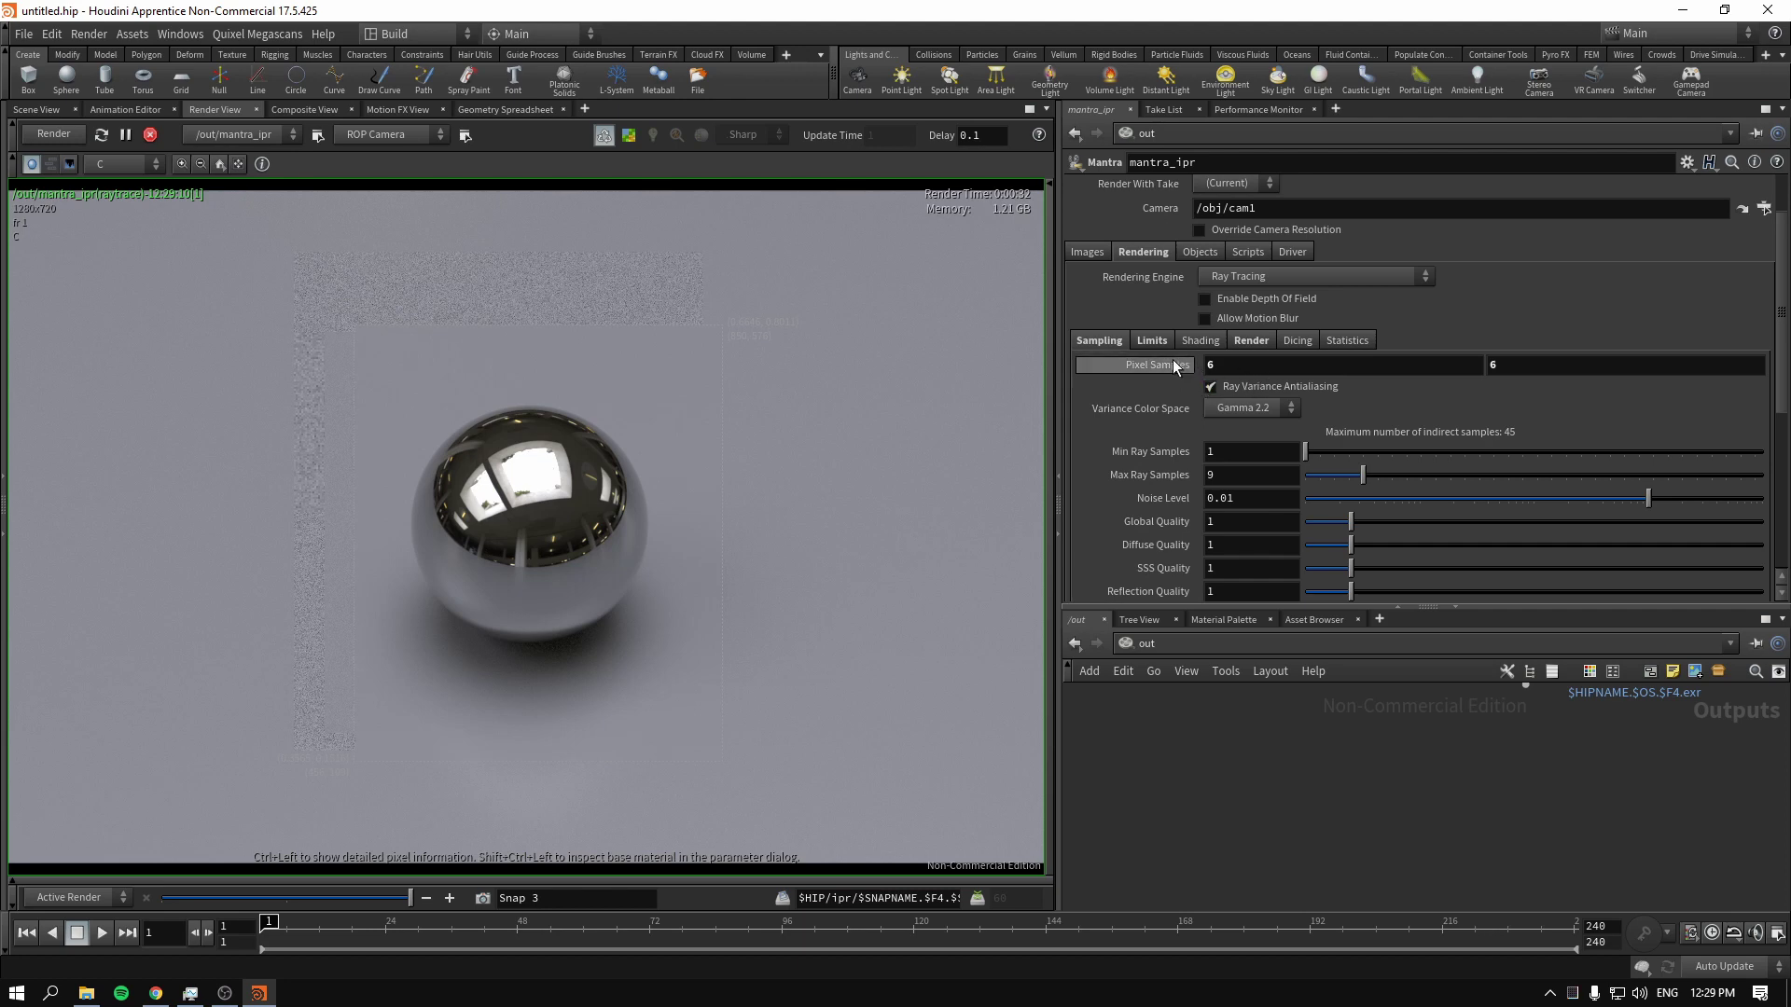
mouse_move(1172, 364)
scroll(1535, 357, "down", 2)
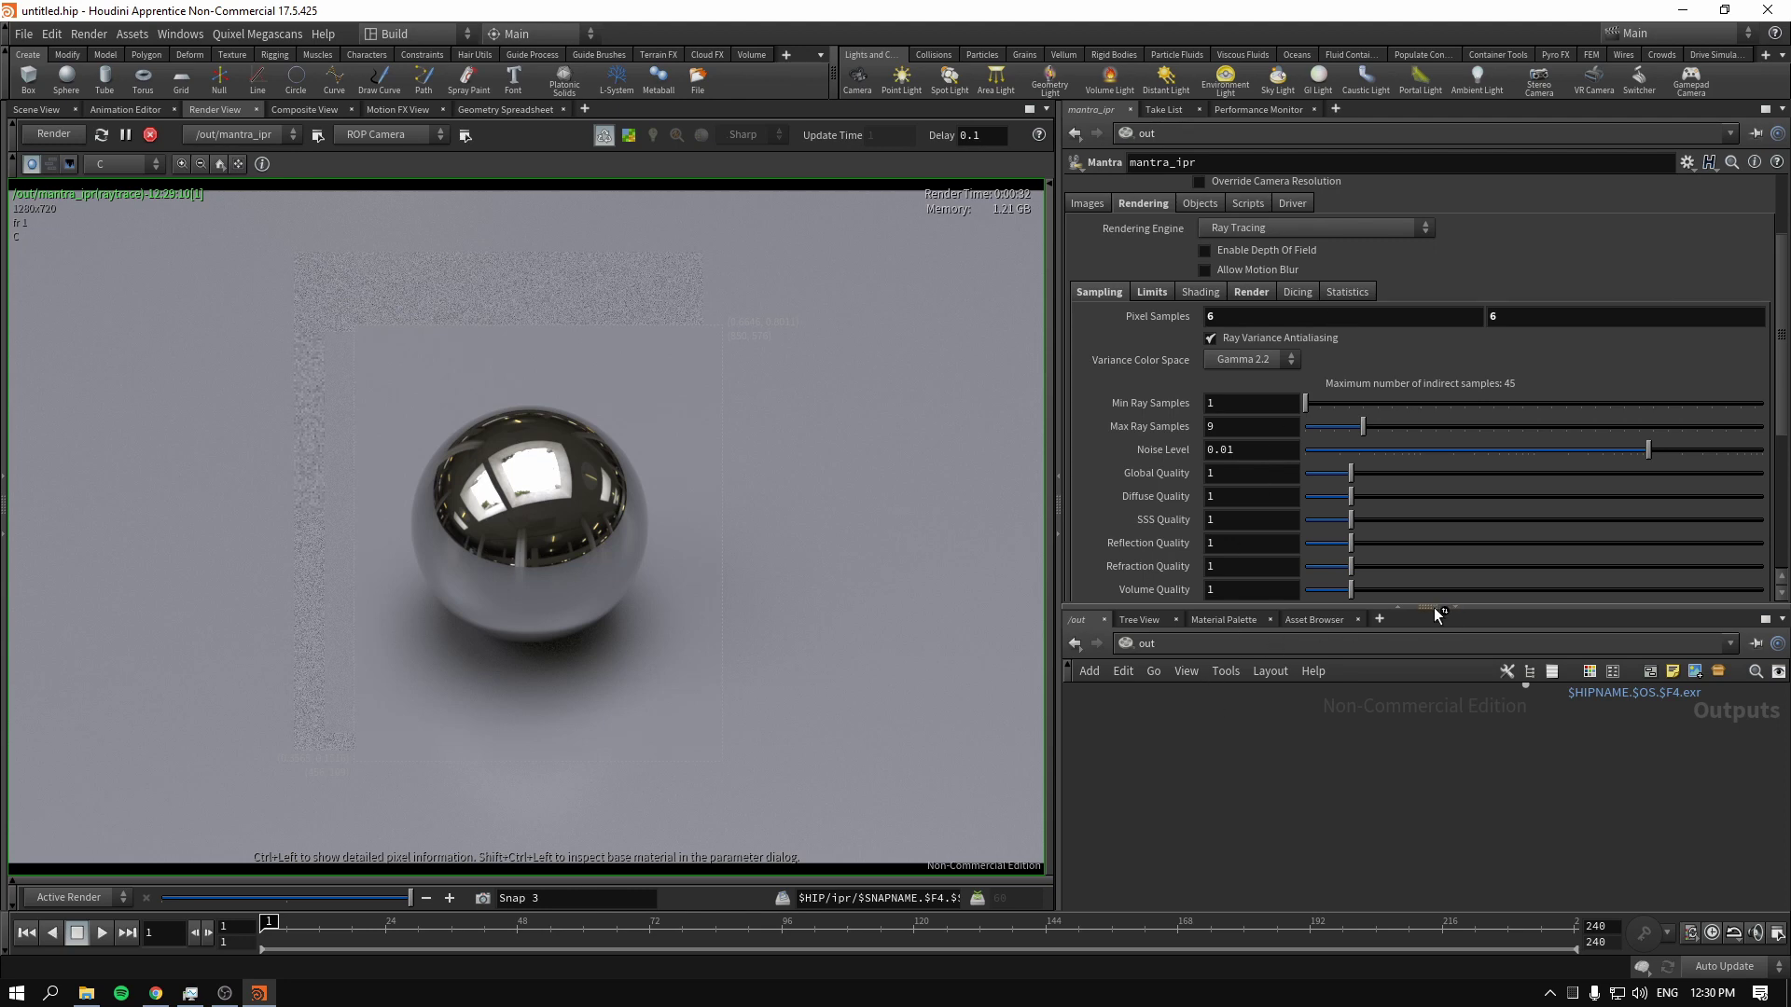
left_click_drag(1434, 608, 1399, 482)
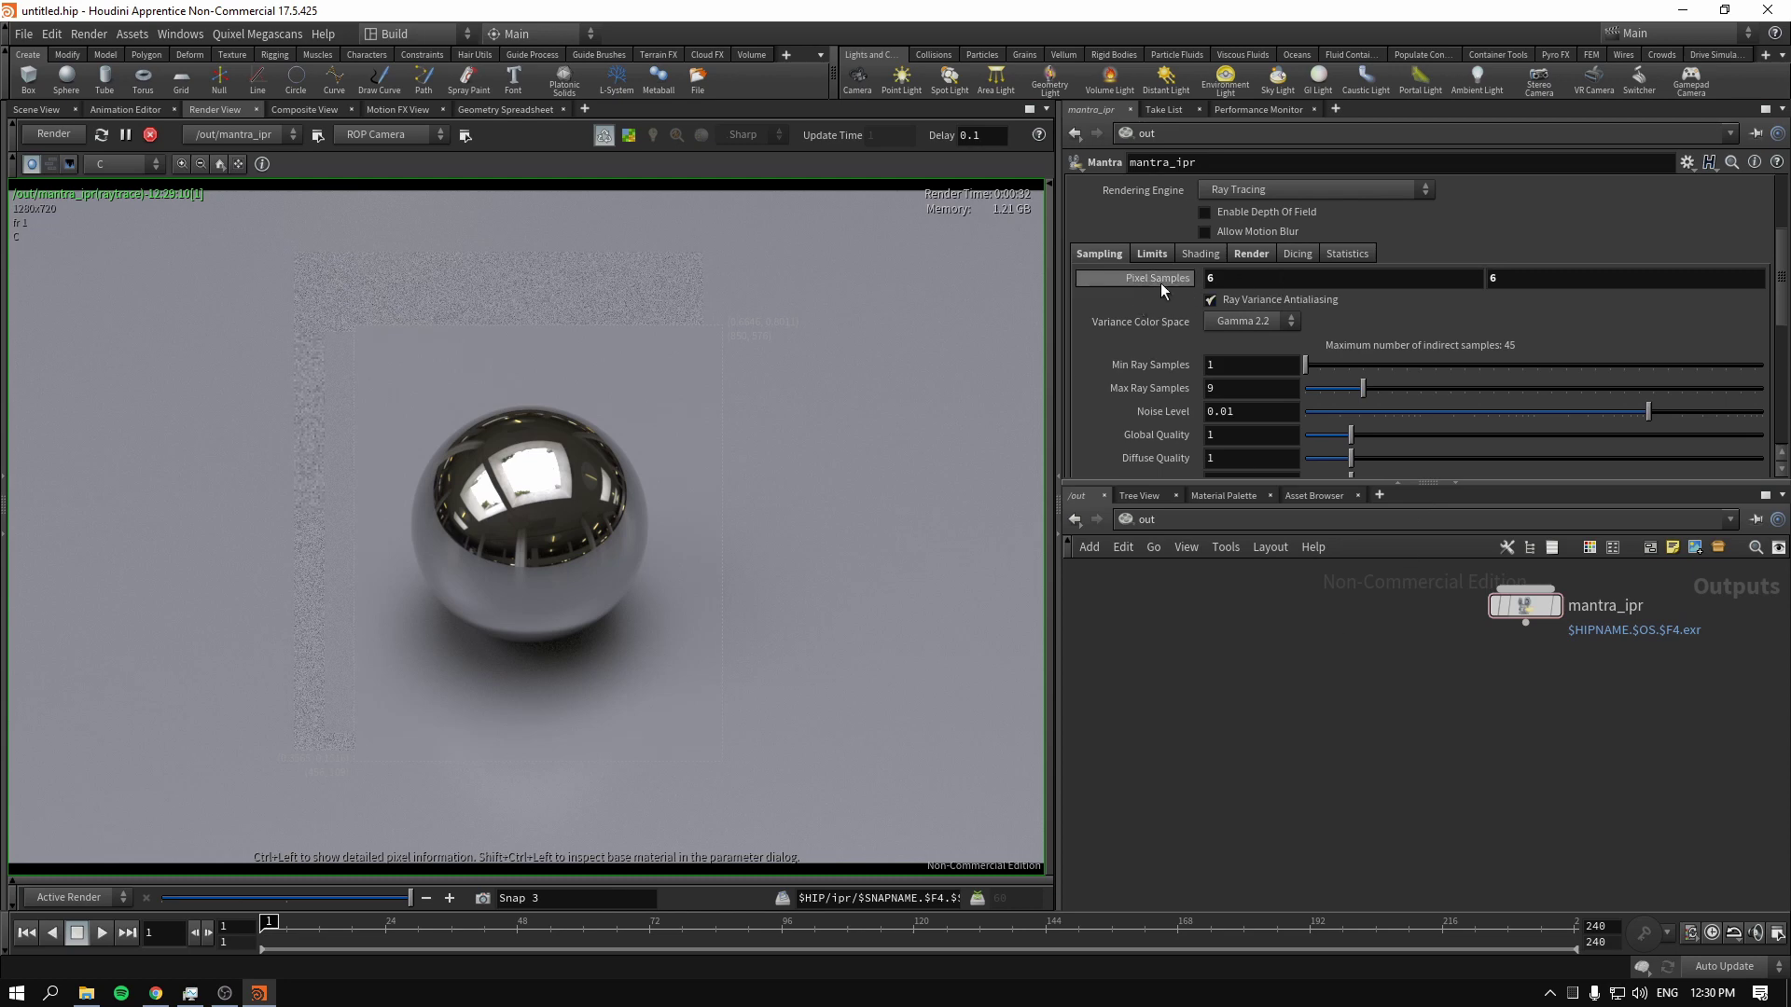
Save a snapshot of the render, and set Pixel Samples to 5 by 5 after trying 10 by 10
mouse_move(1160, 282)
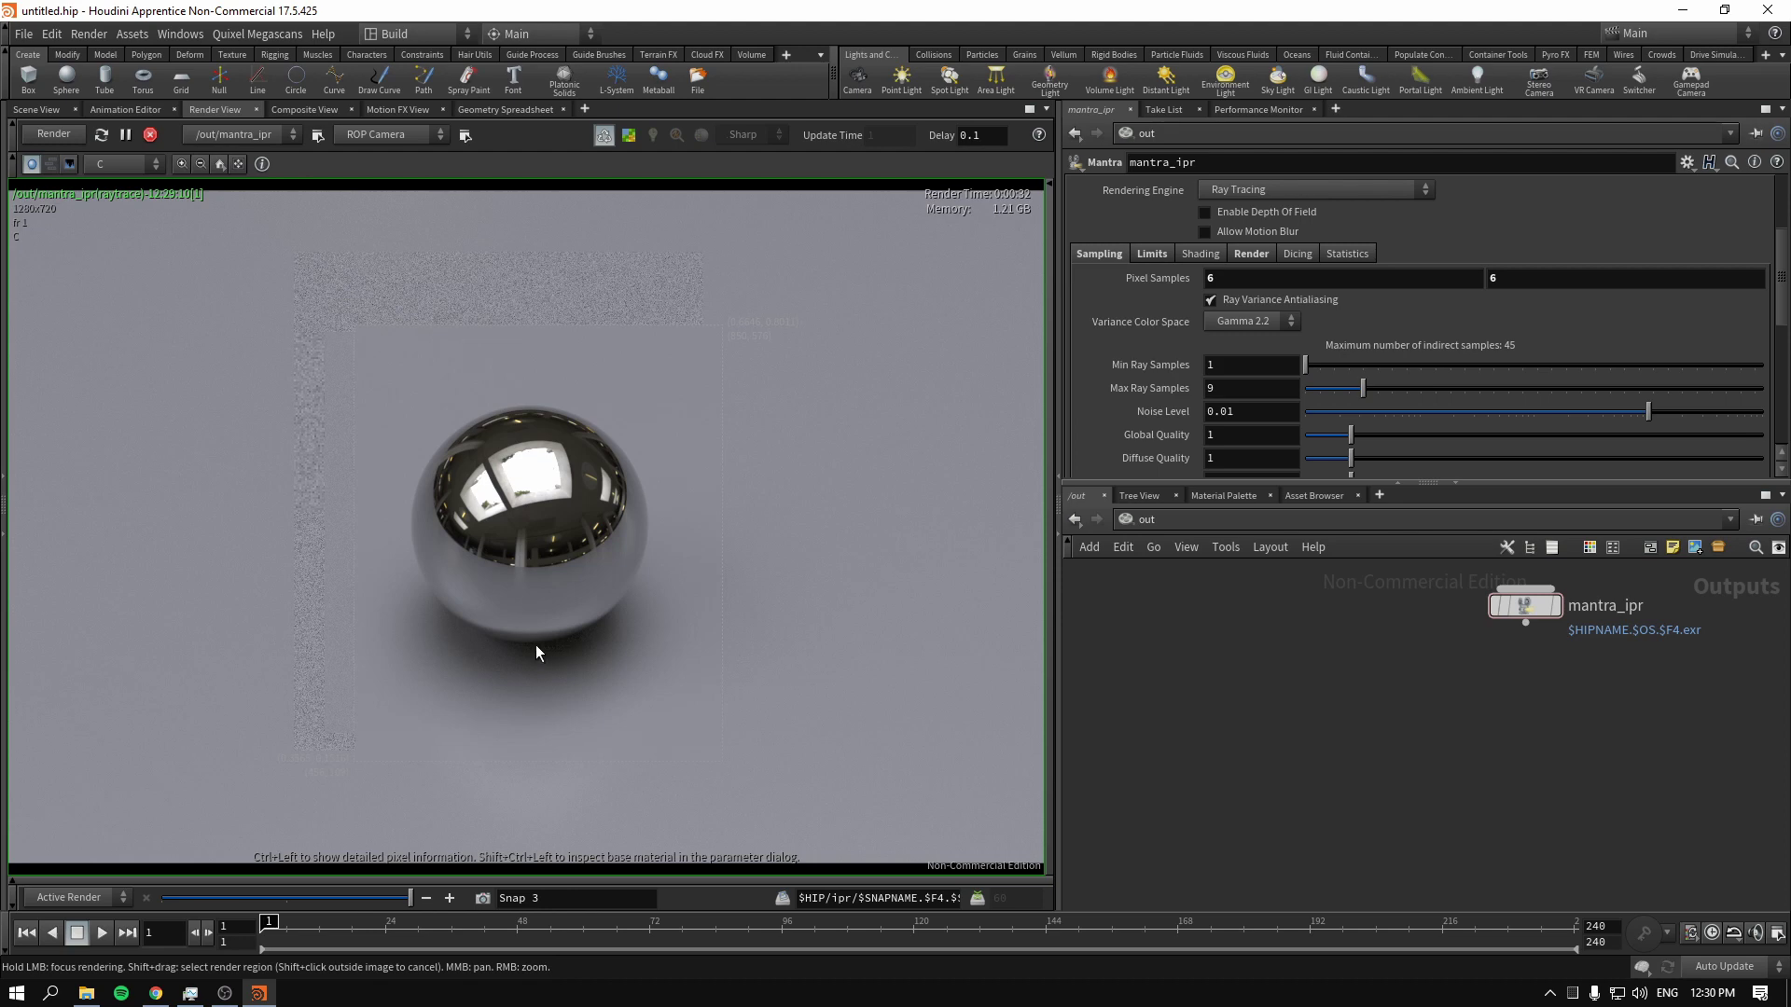
left_click(483, 898)
middle_click_drag(1151, 285, 1151, 285)
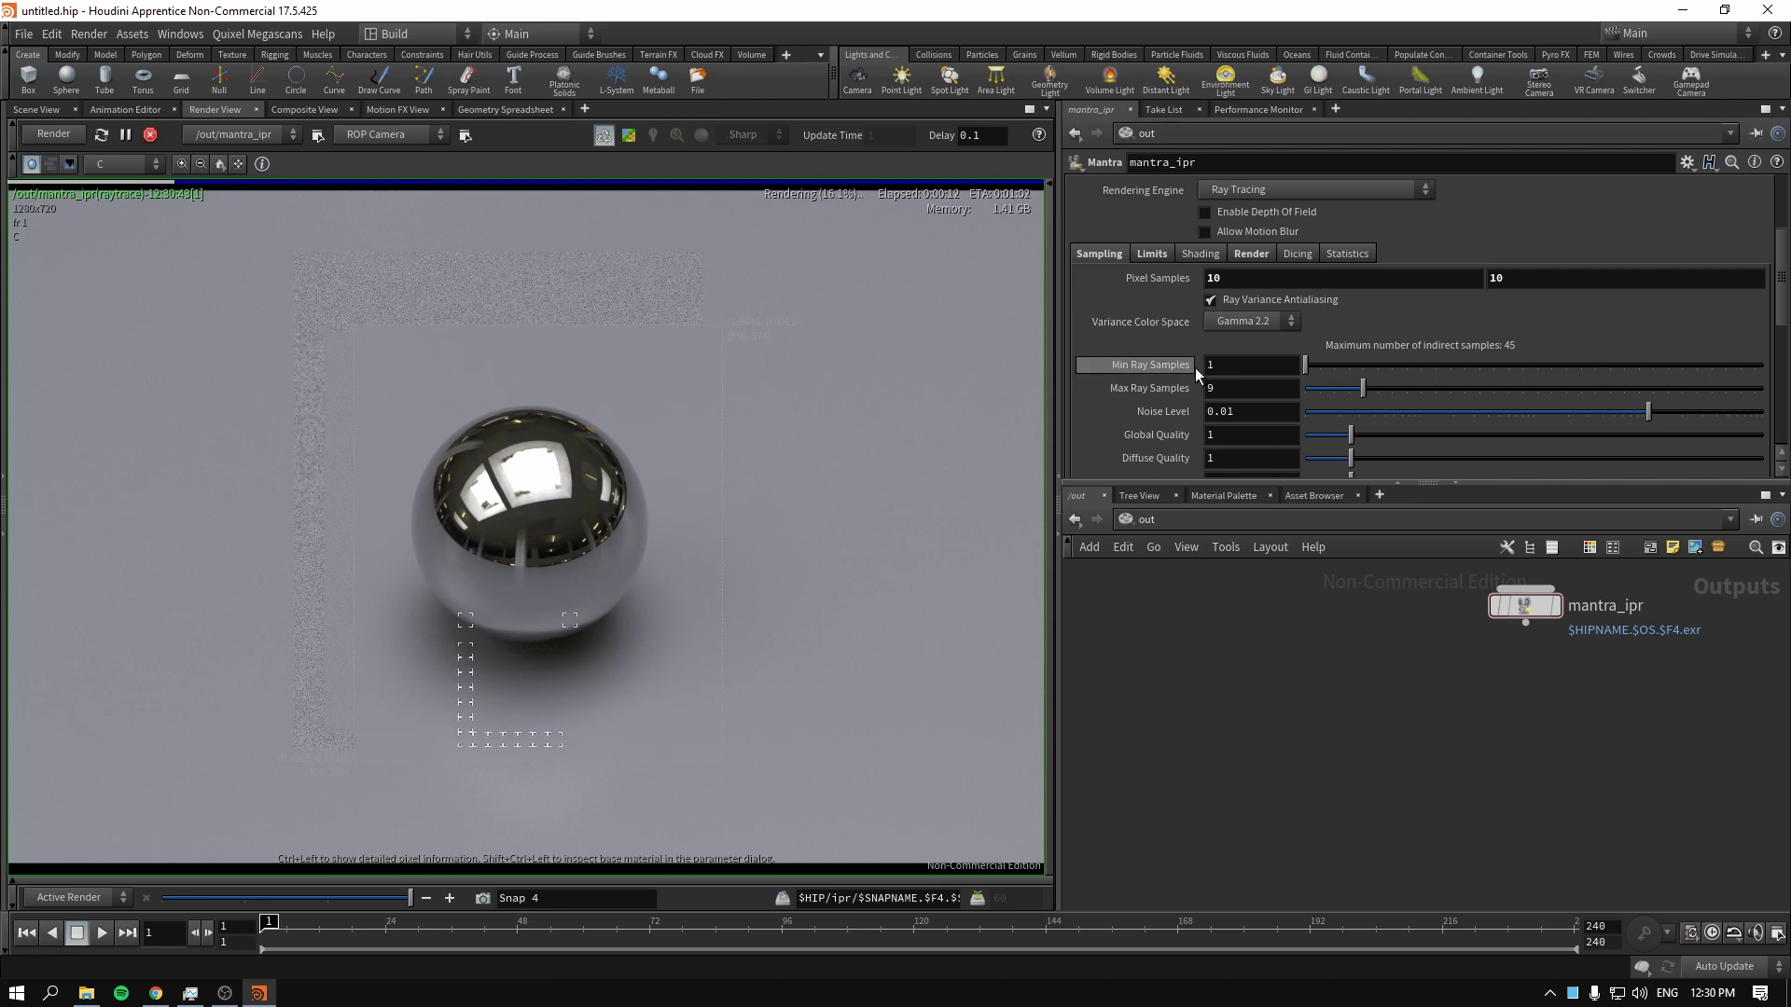
middle_click_drag(1167, 278, 1103, 280)
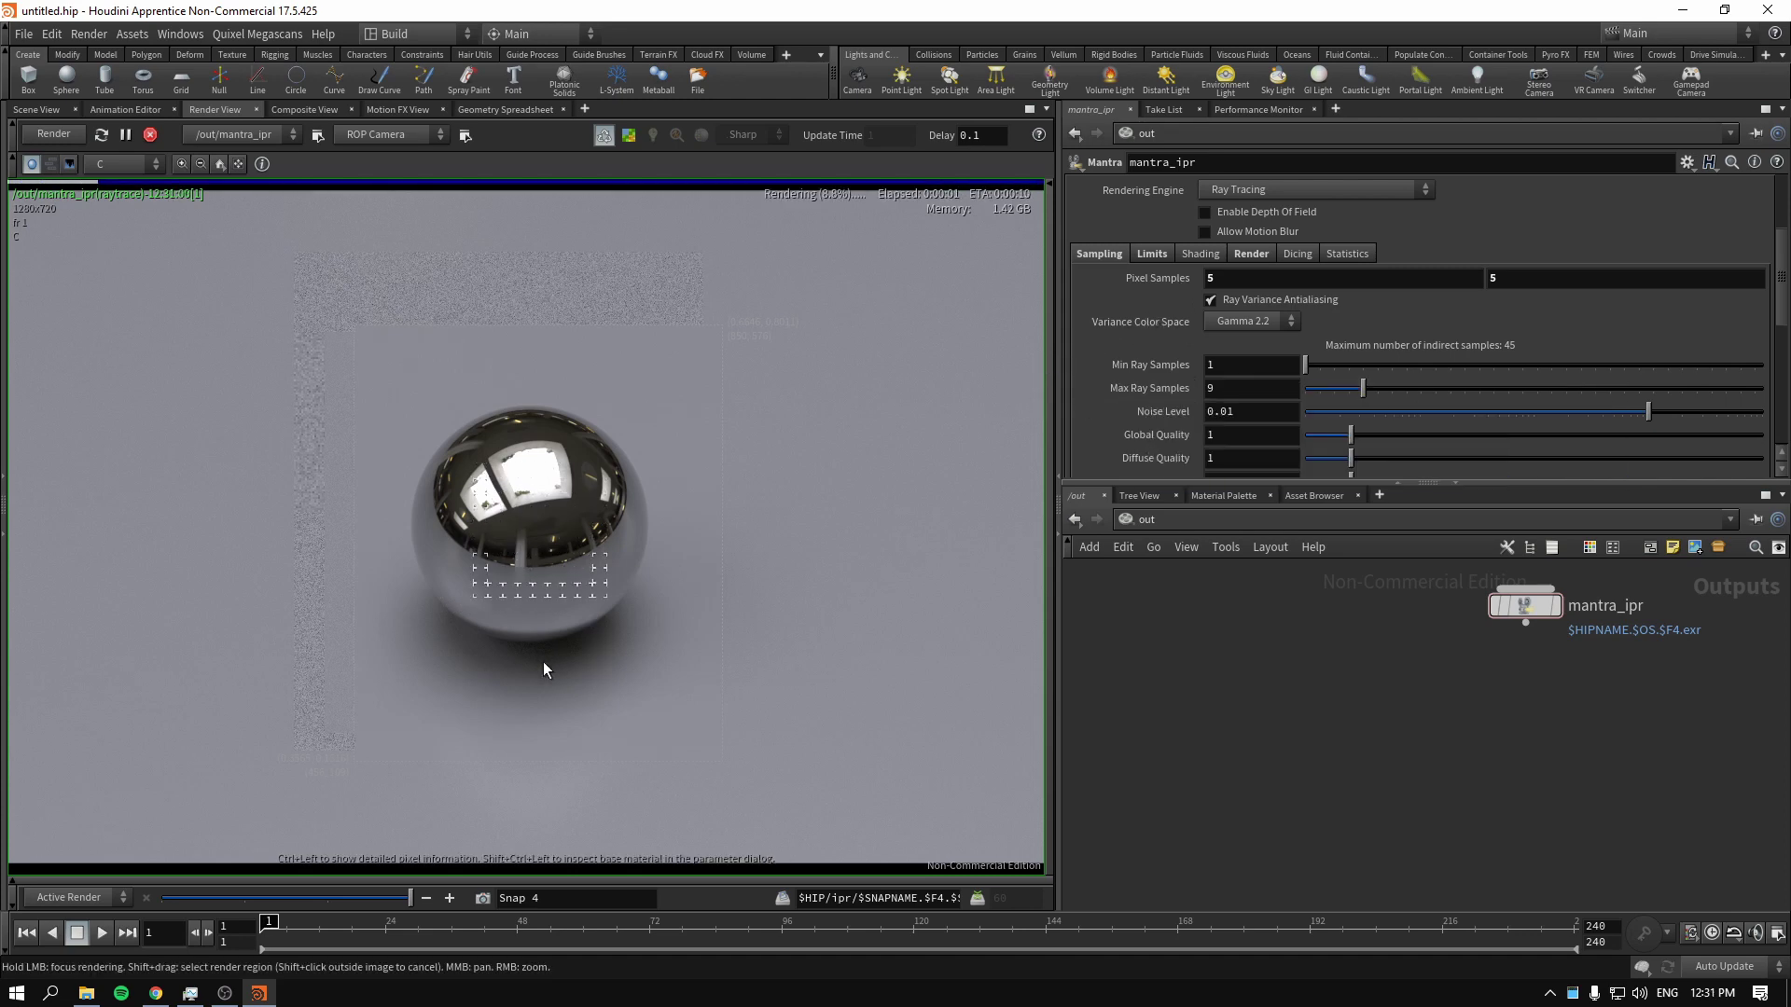
left_click_drag(546, 669, 522, 659)
Set mantra_ipr's Noise Level to 0.00719686 and Max Ray Samples to 11
scroll(1171, 379, "down", 3)
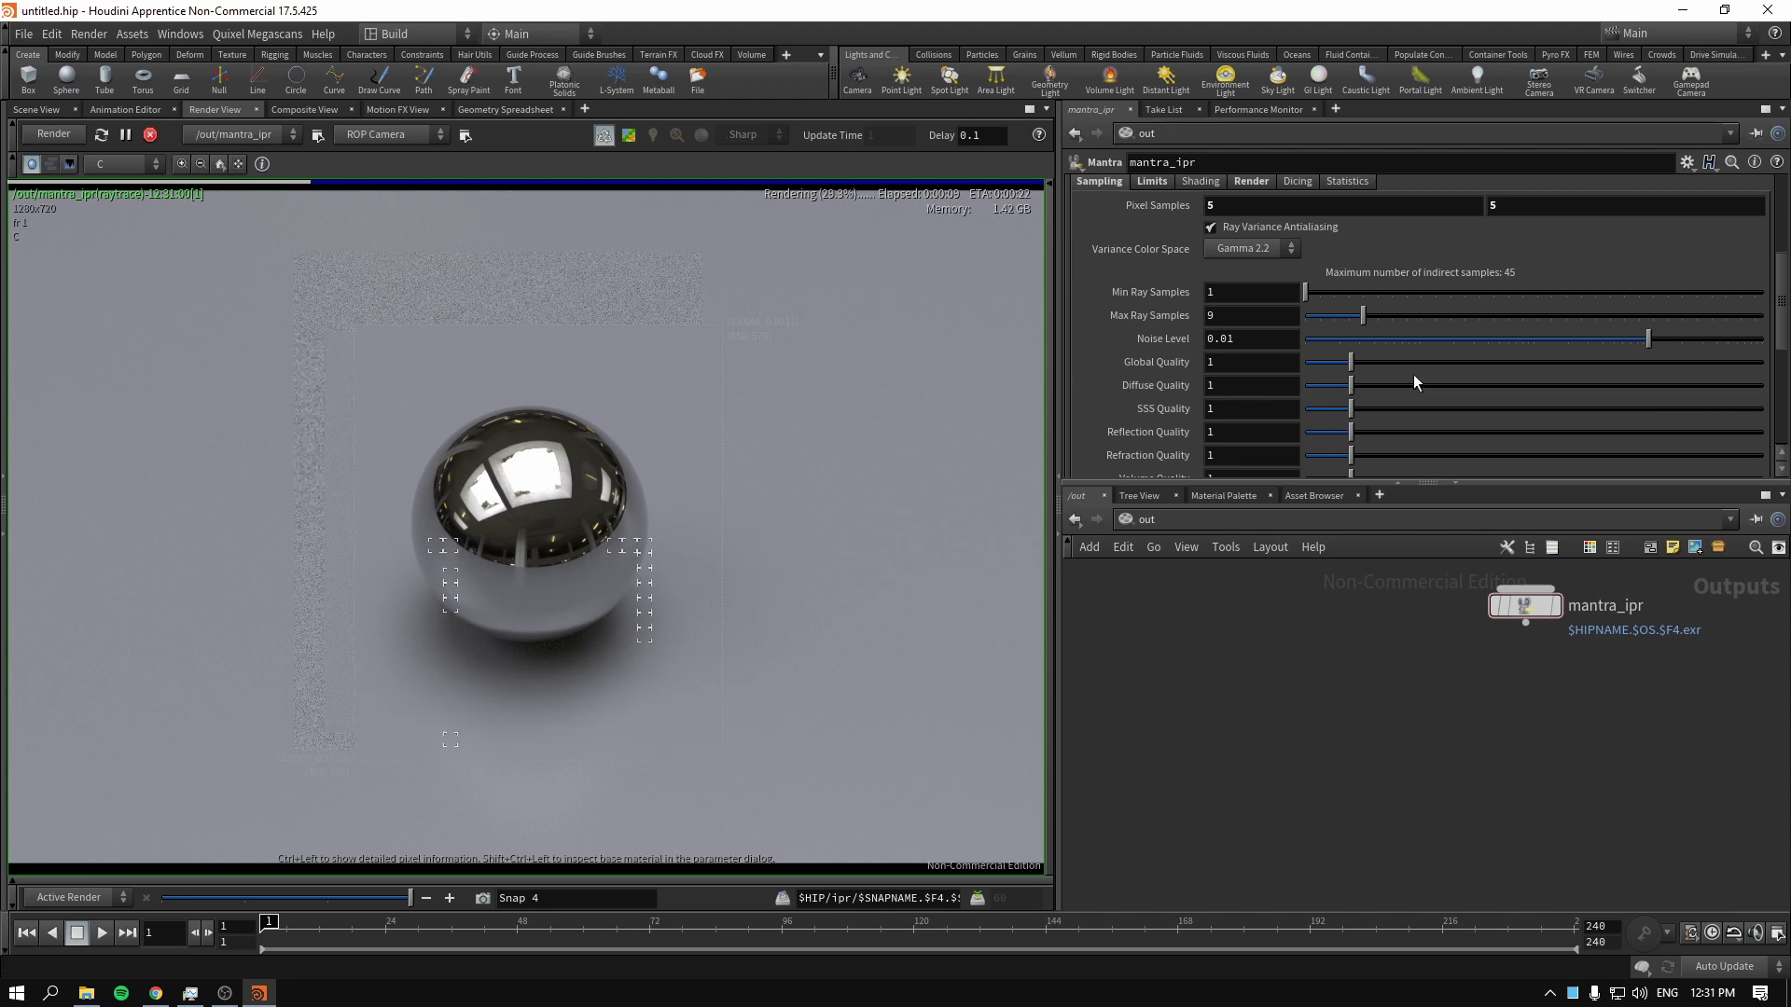
left_click(1630, 339)
left_click_drag(1631, 338, 1632, 338)
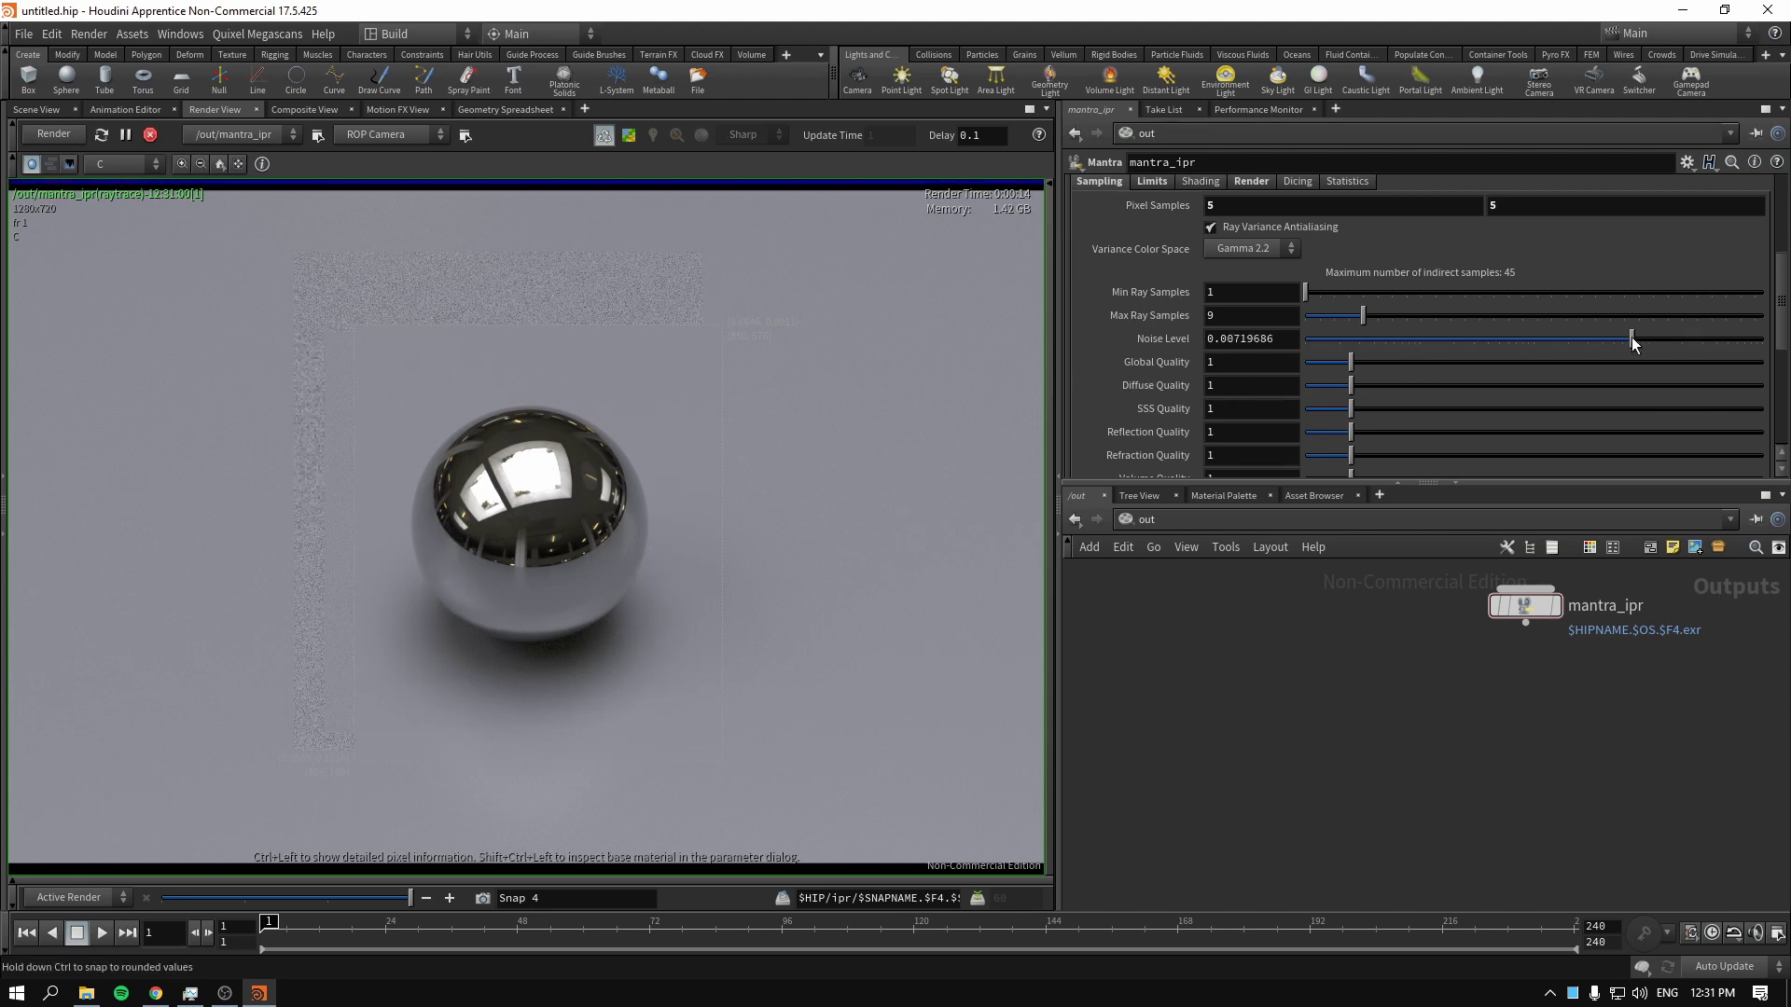
left_click_drag(1364, 322, 1377, 322)
Set mantra_ipr's Diffuse Quality to 2
left_click_drag(1350, 385, 1386, 384)
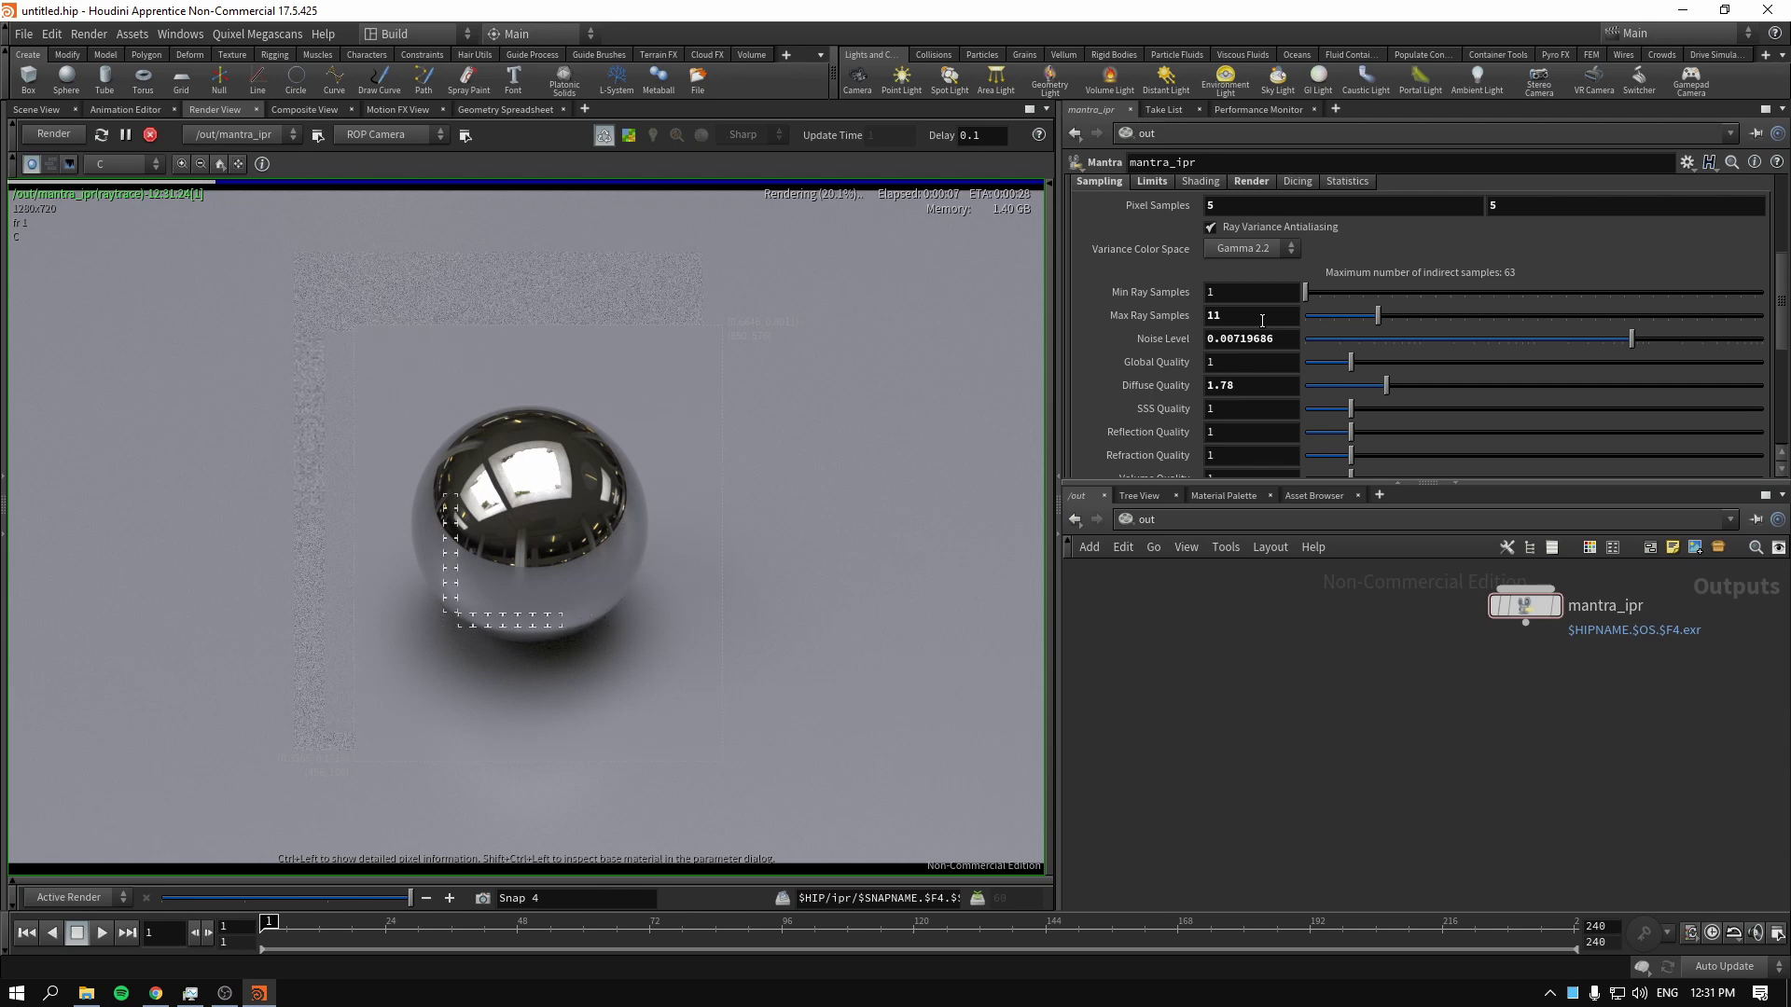
left_click(1234, 385)
scroll(1575, 244, "up", 2)
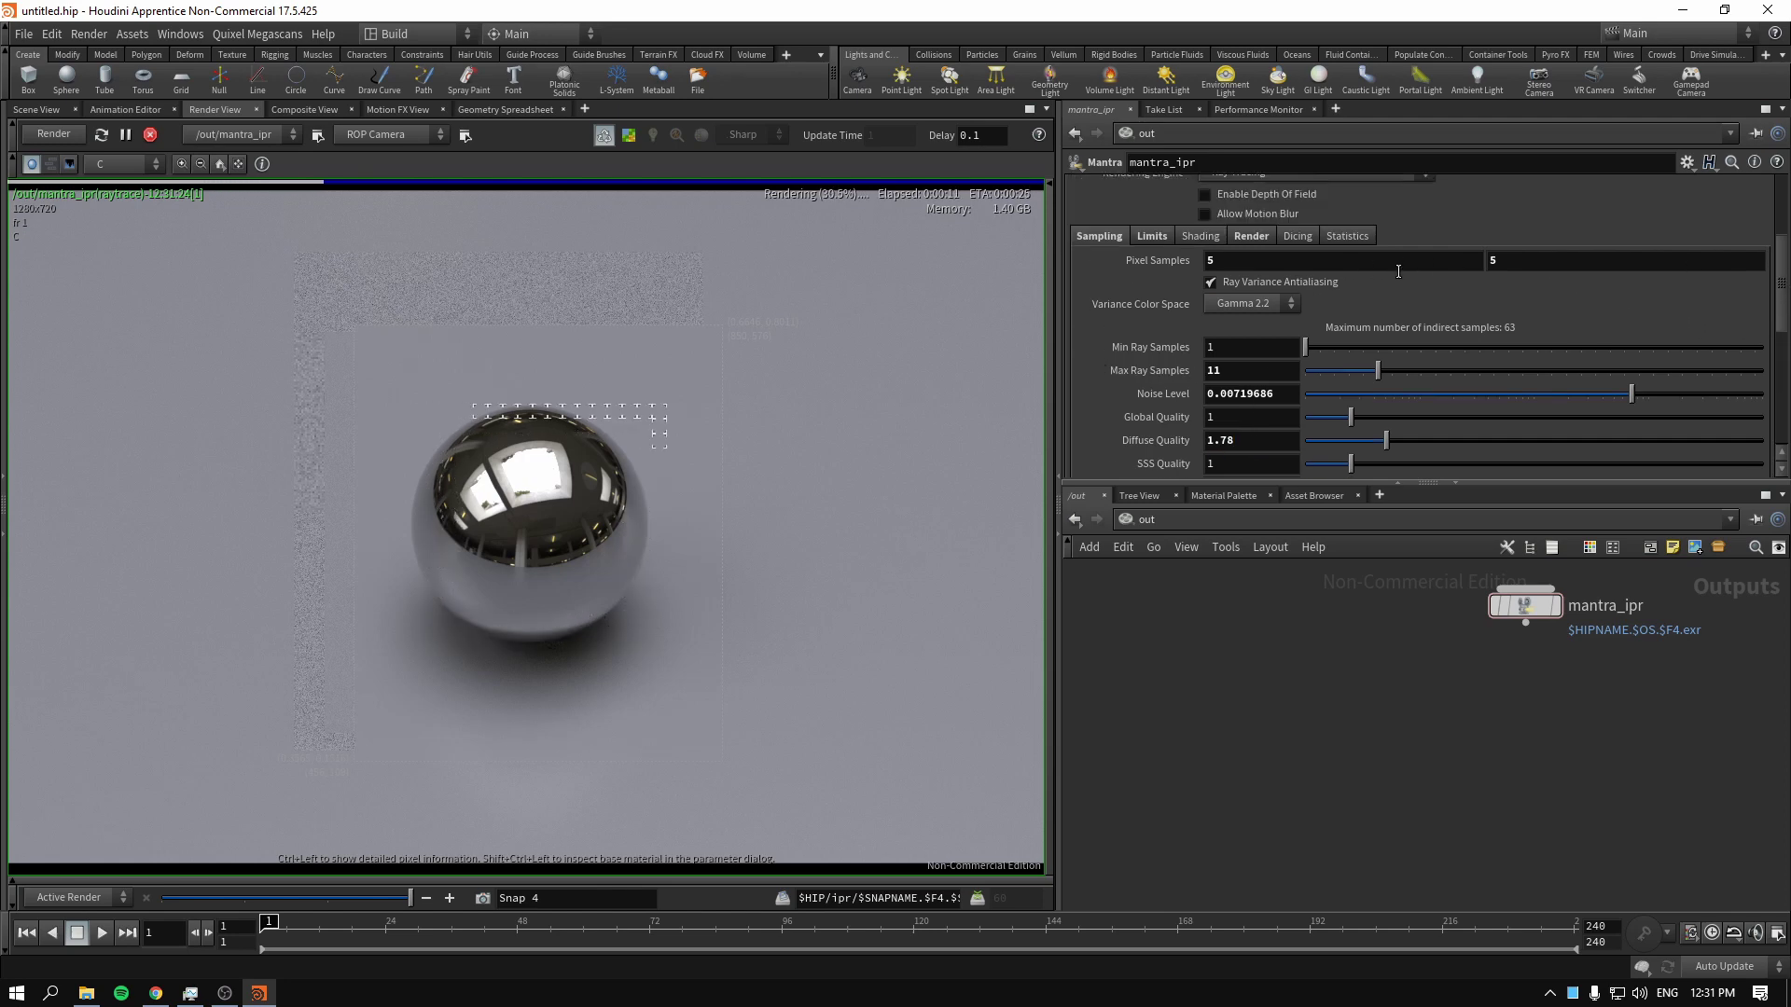
scroll(1509, 281, "down", 3)
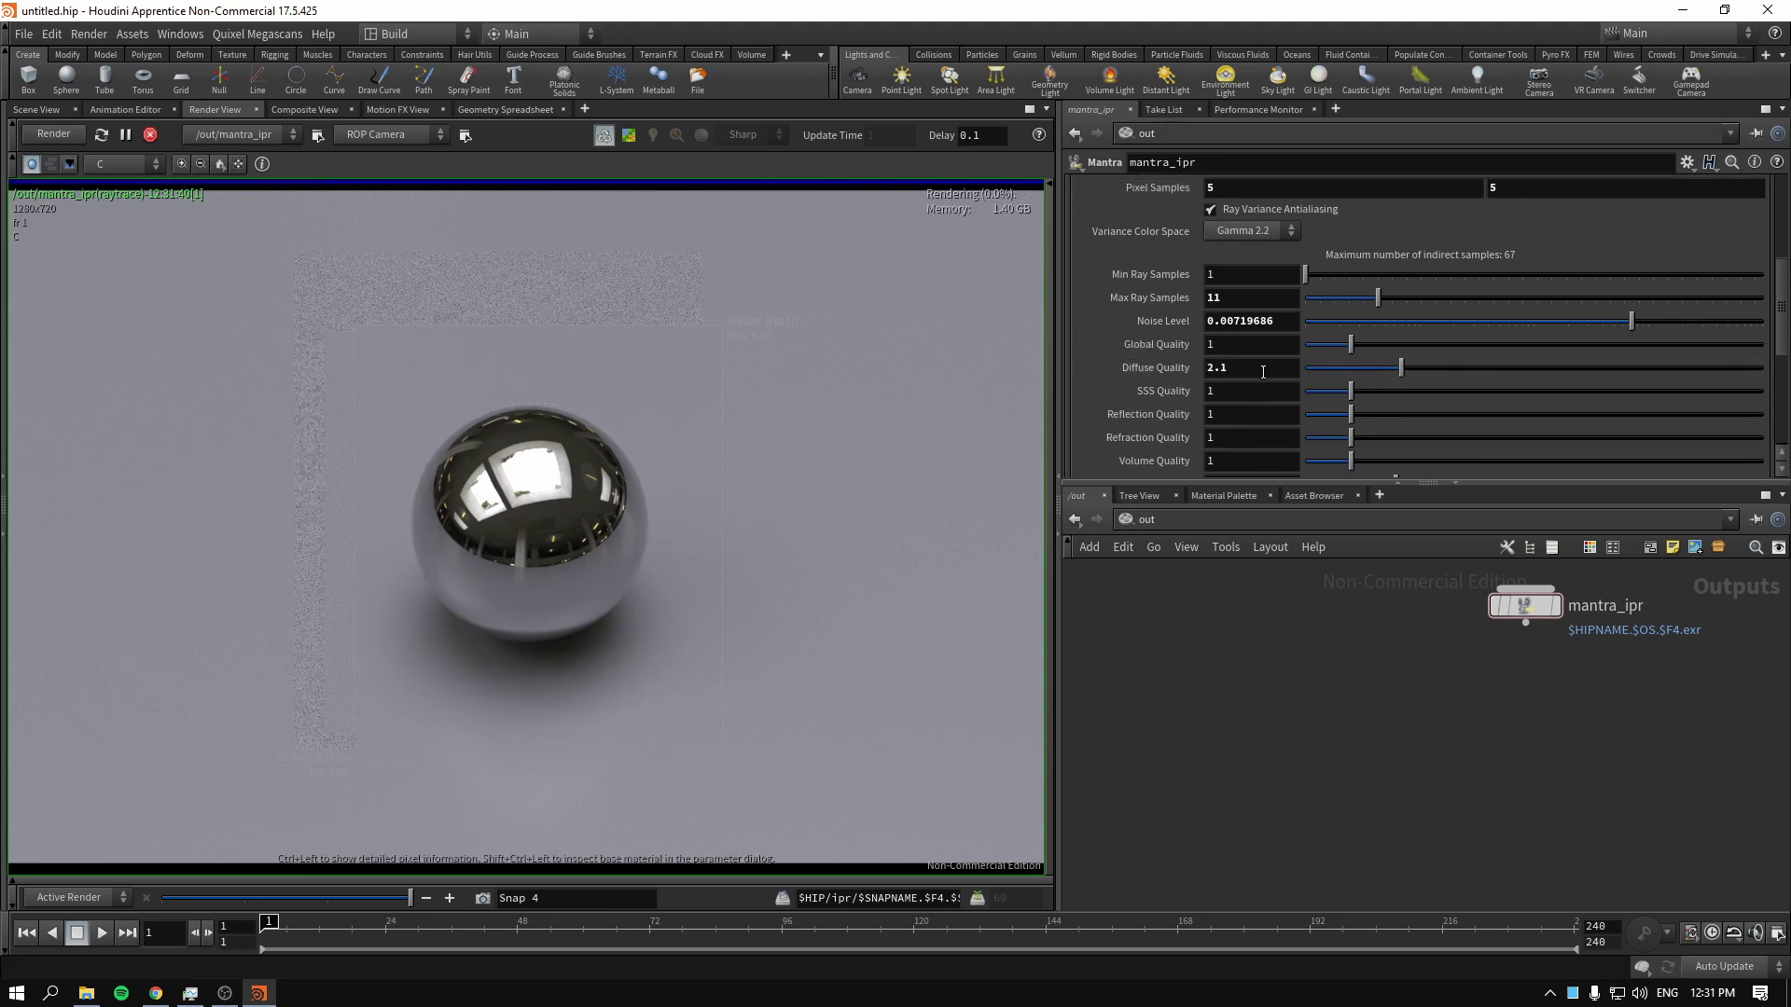
left_click_drag(1261, 370, 1115, 382)
type("2")
key("Return")
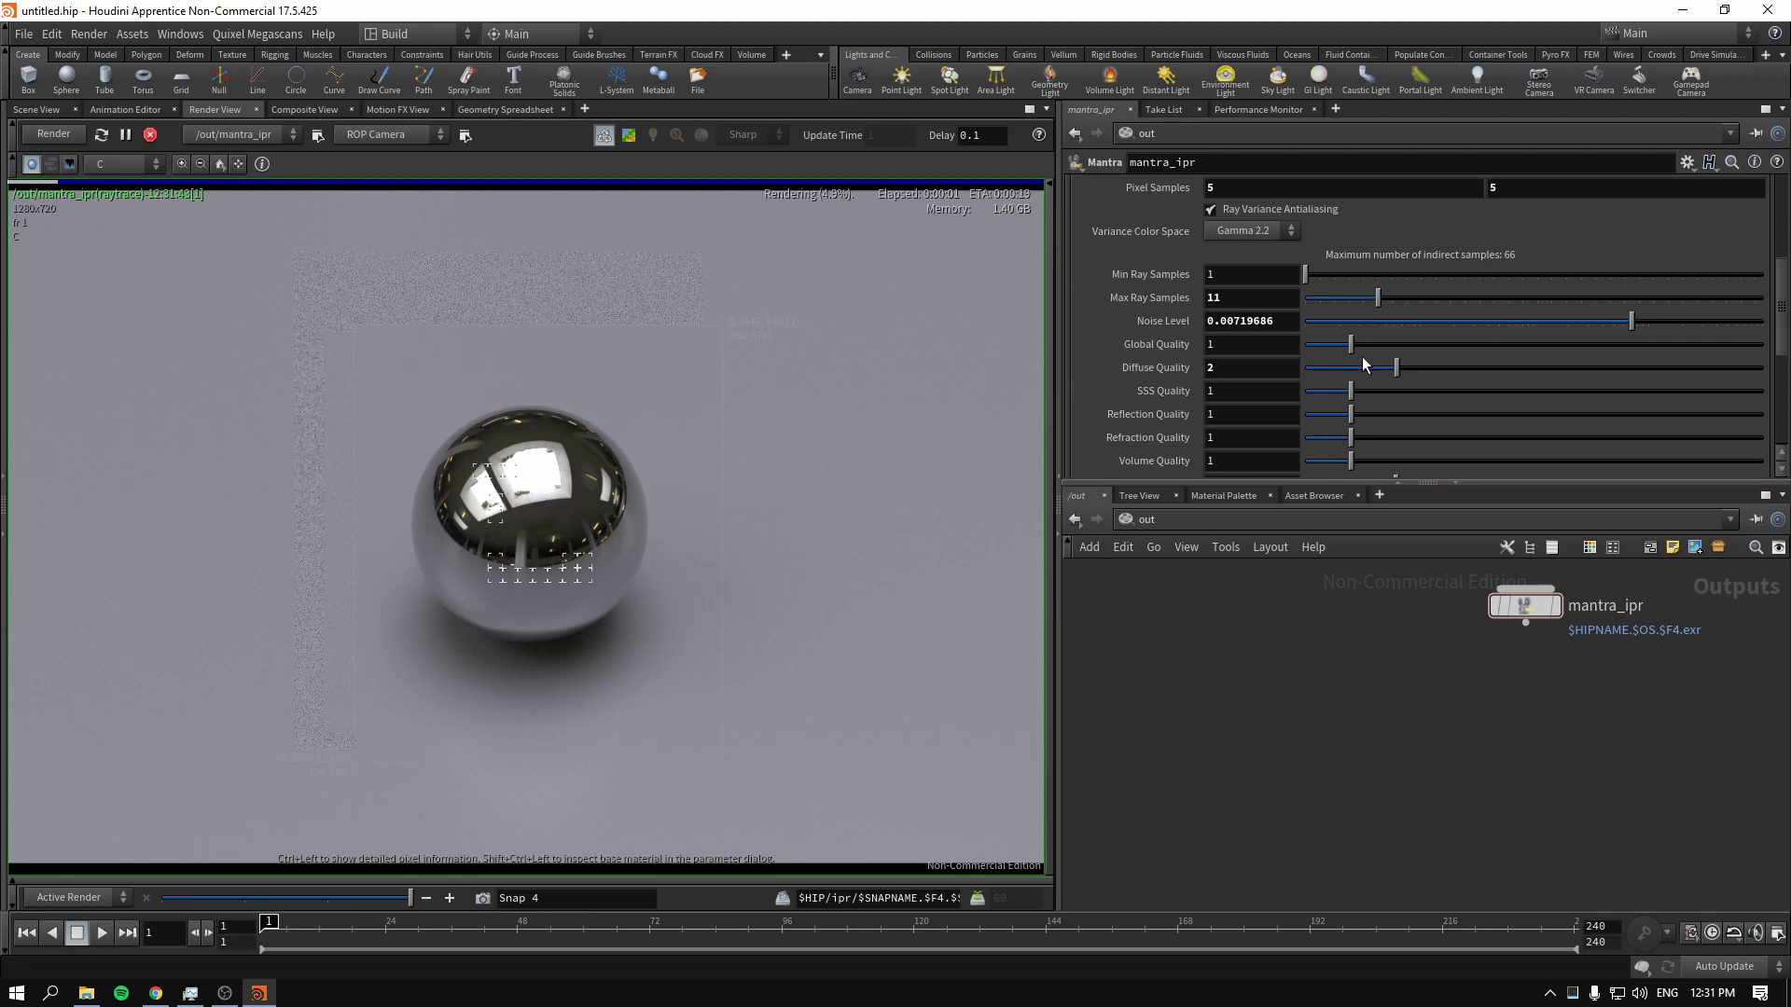
scroll(1354, 357, "down", 1)
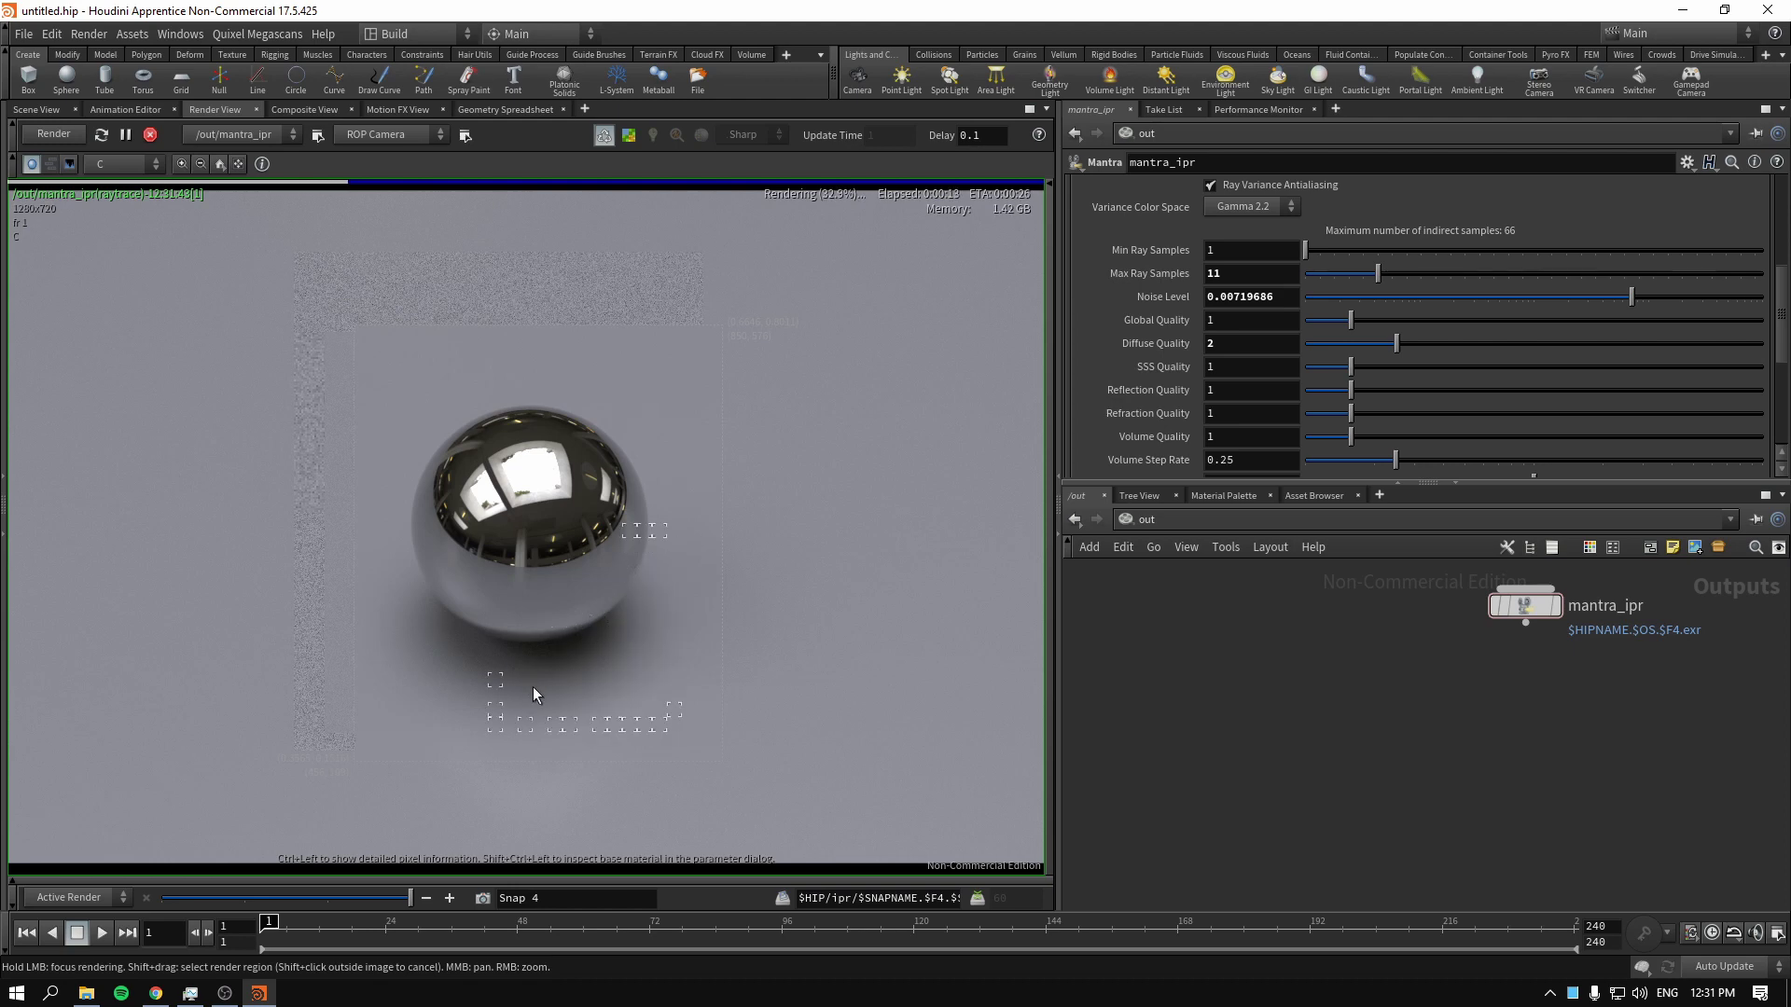
Switch the network editor to the obj network and show the render options of envlight1
left_click(1143, 522)
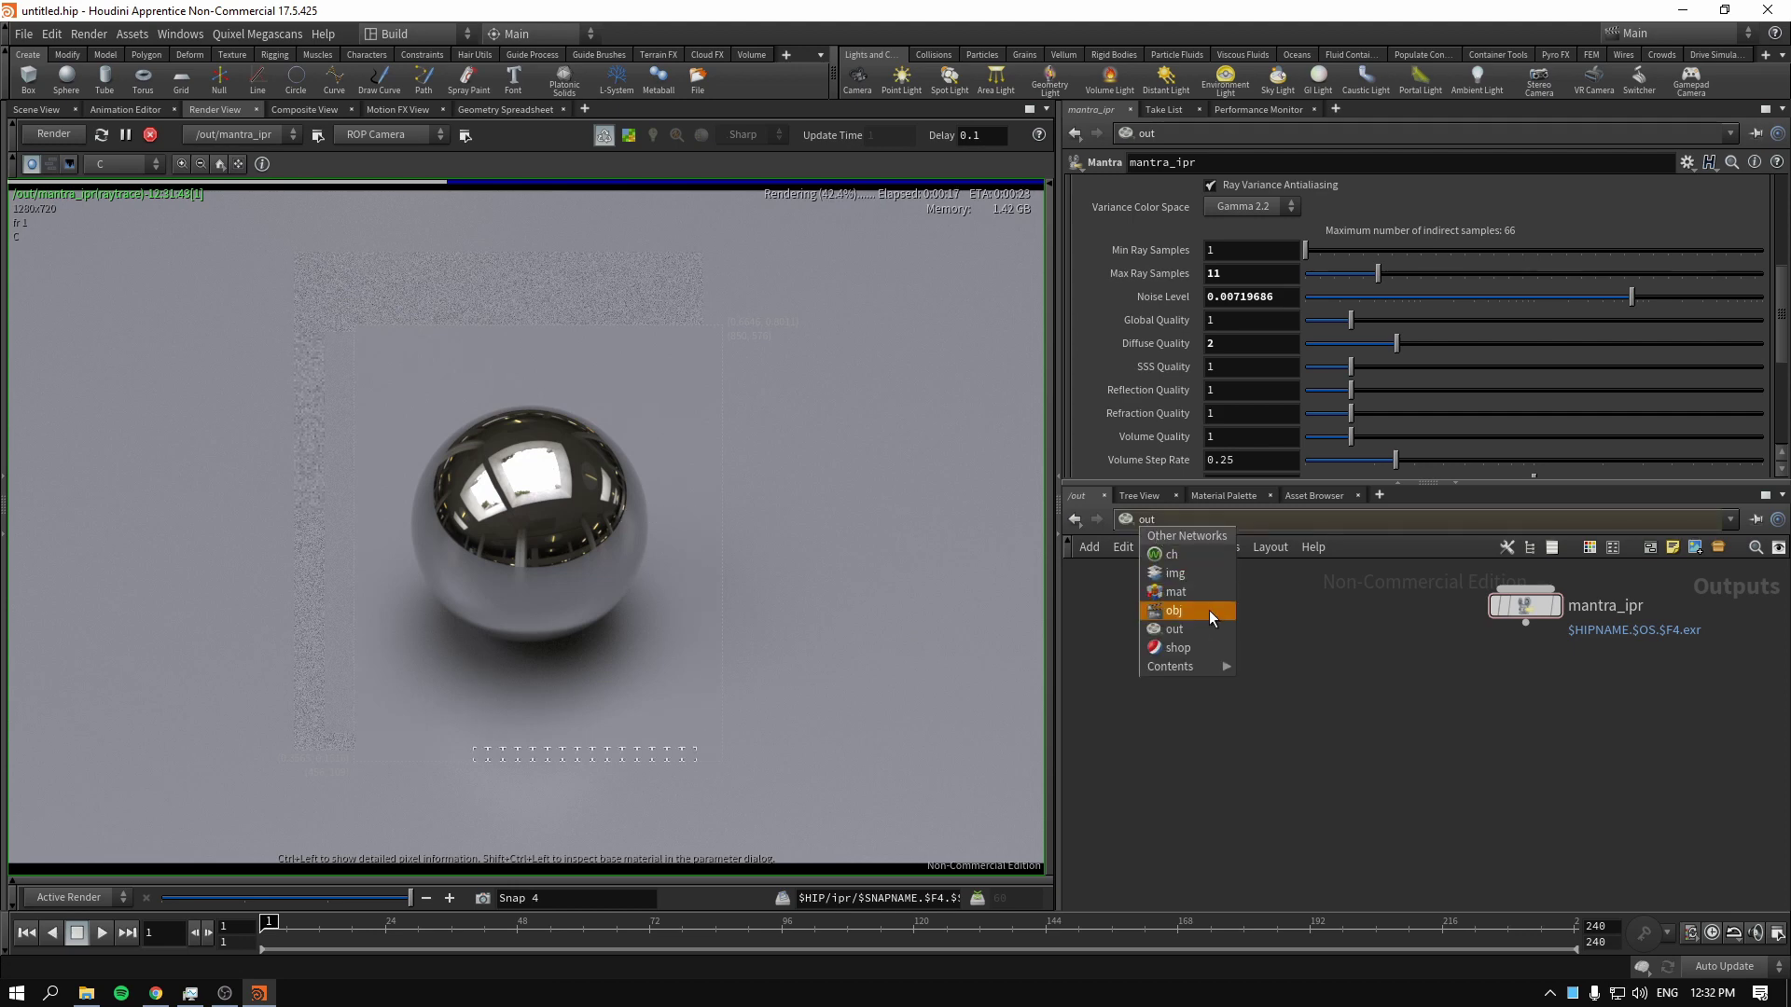
left_click(1173, 610)
middle_click_drag(1129, 607, 1334, 620)
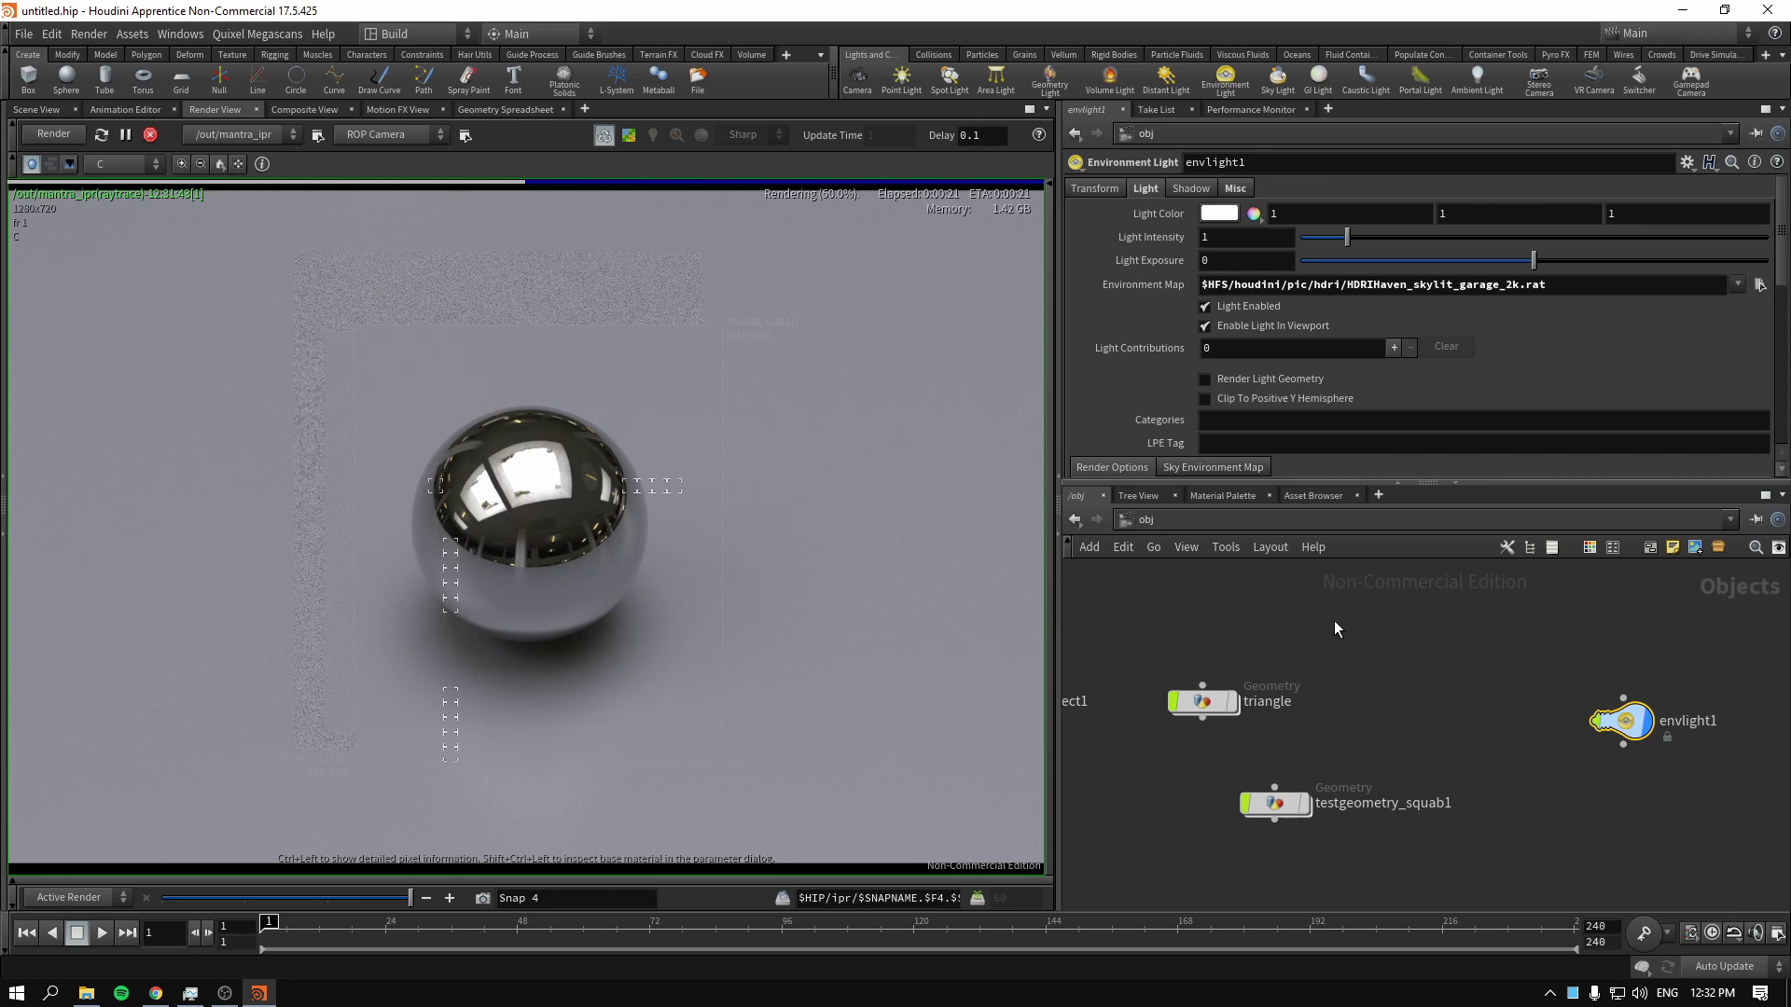
scroll(1128, 378, "down", 3)
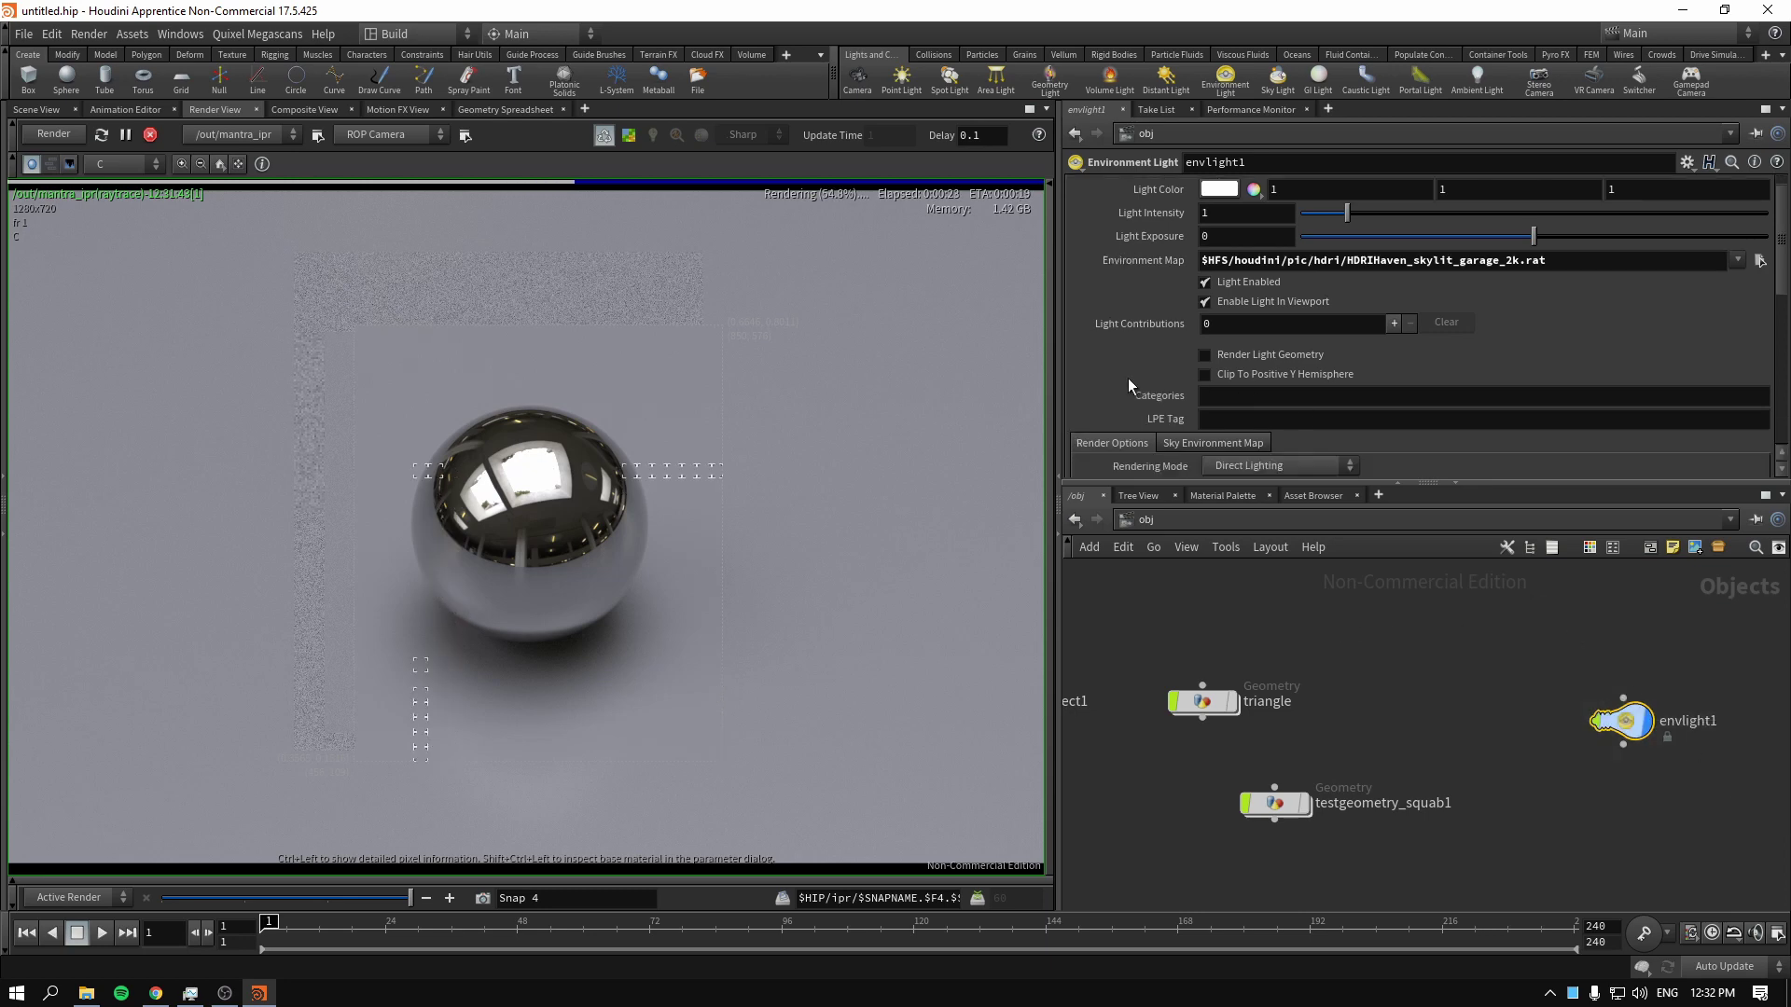
scroll(1136, 435, "up", 3)
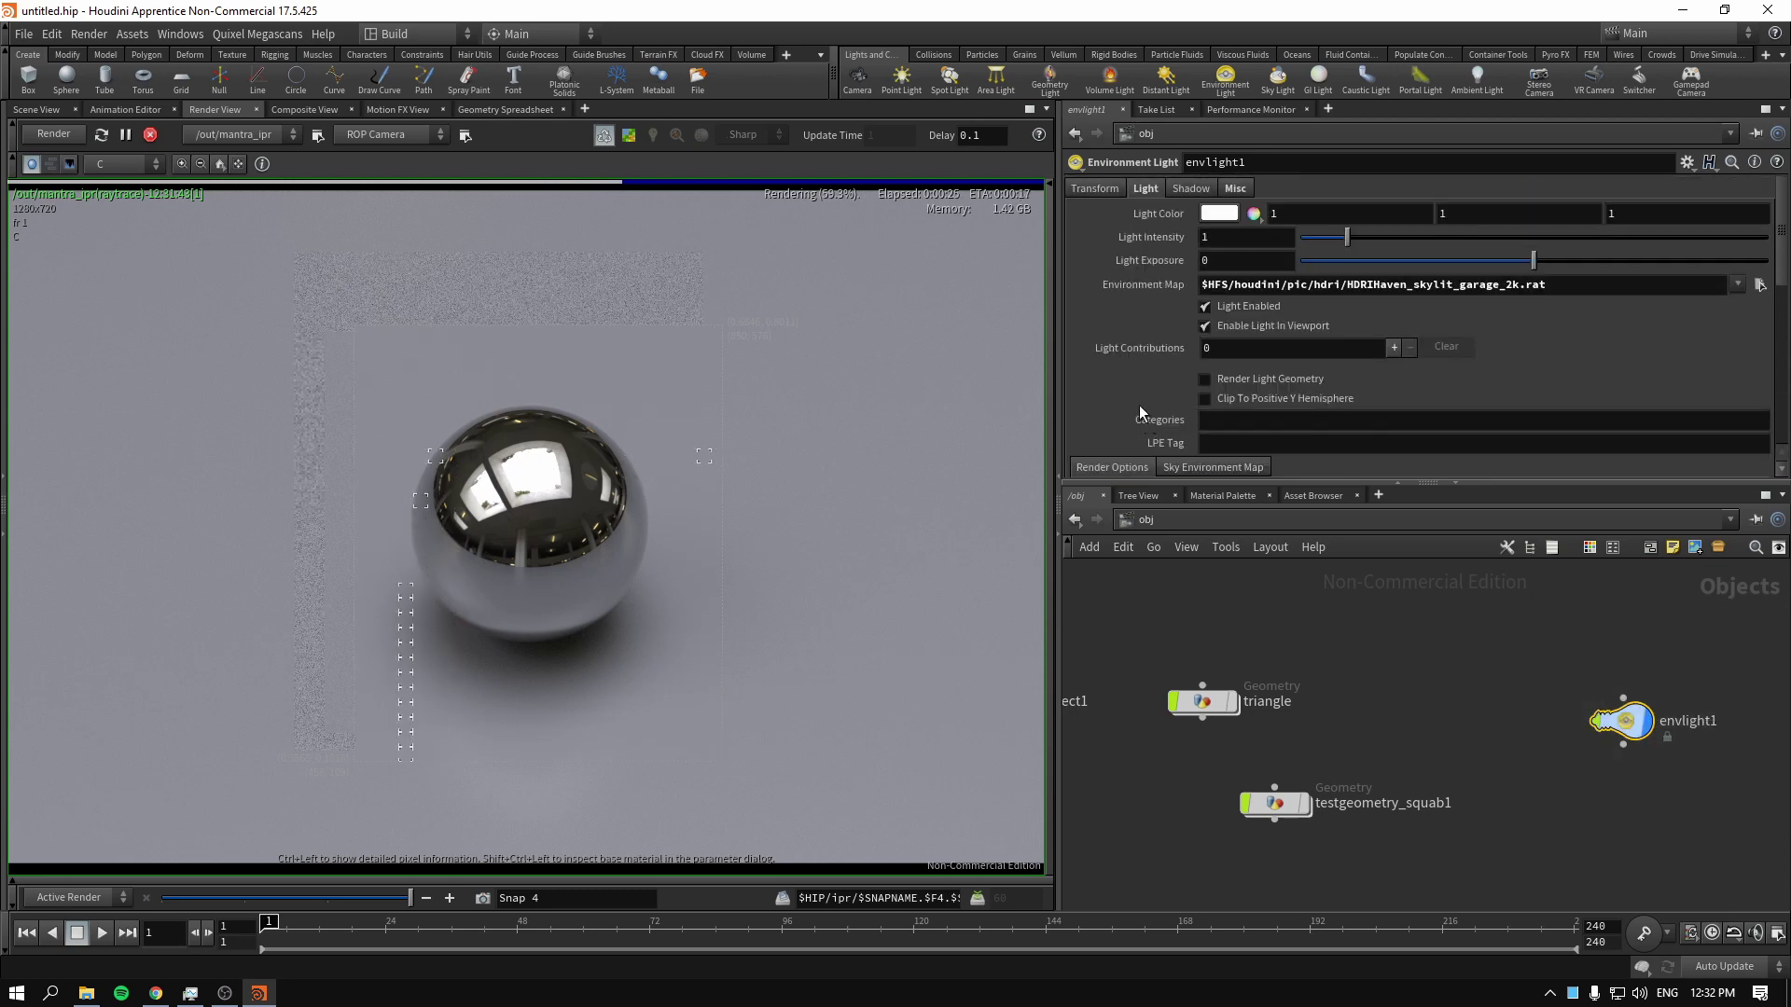
scroll(1159, 396, "down", 5)
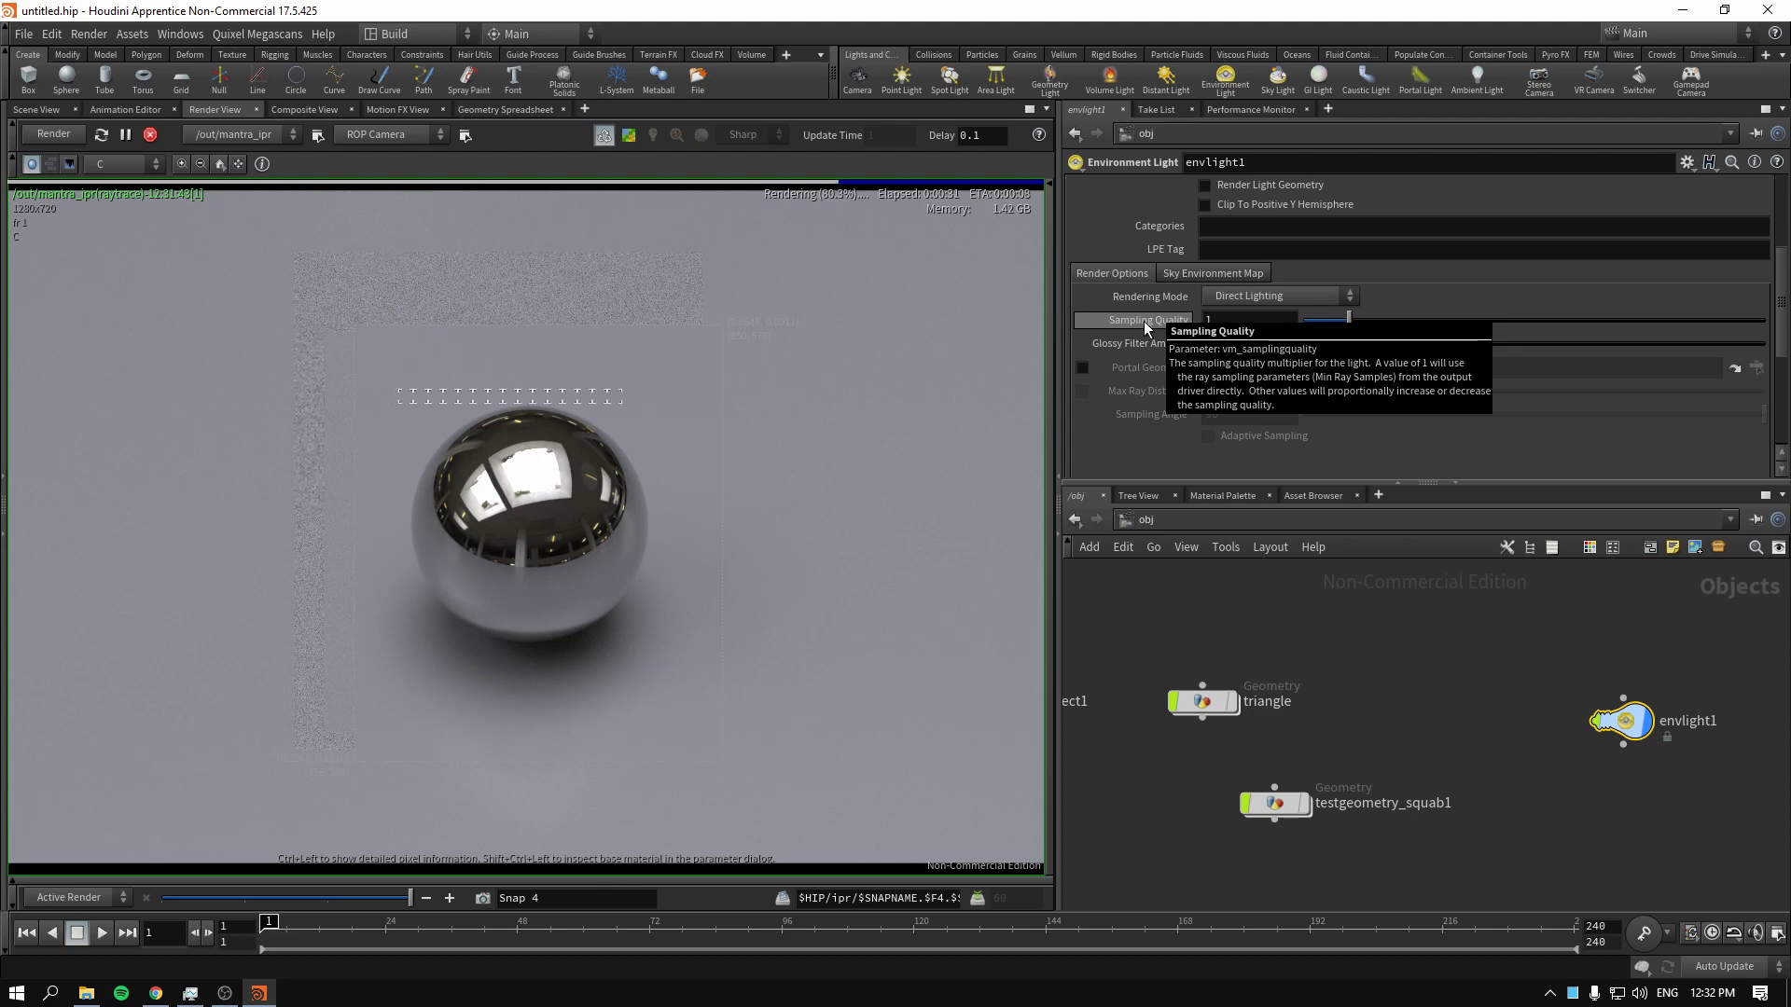
Save a snapshot of the render and set the Sampling Quality of envlight1 to 2
left_click(1228, 322)
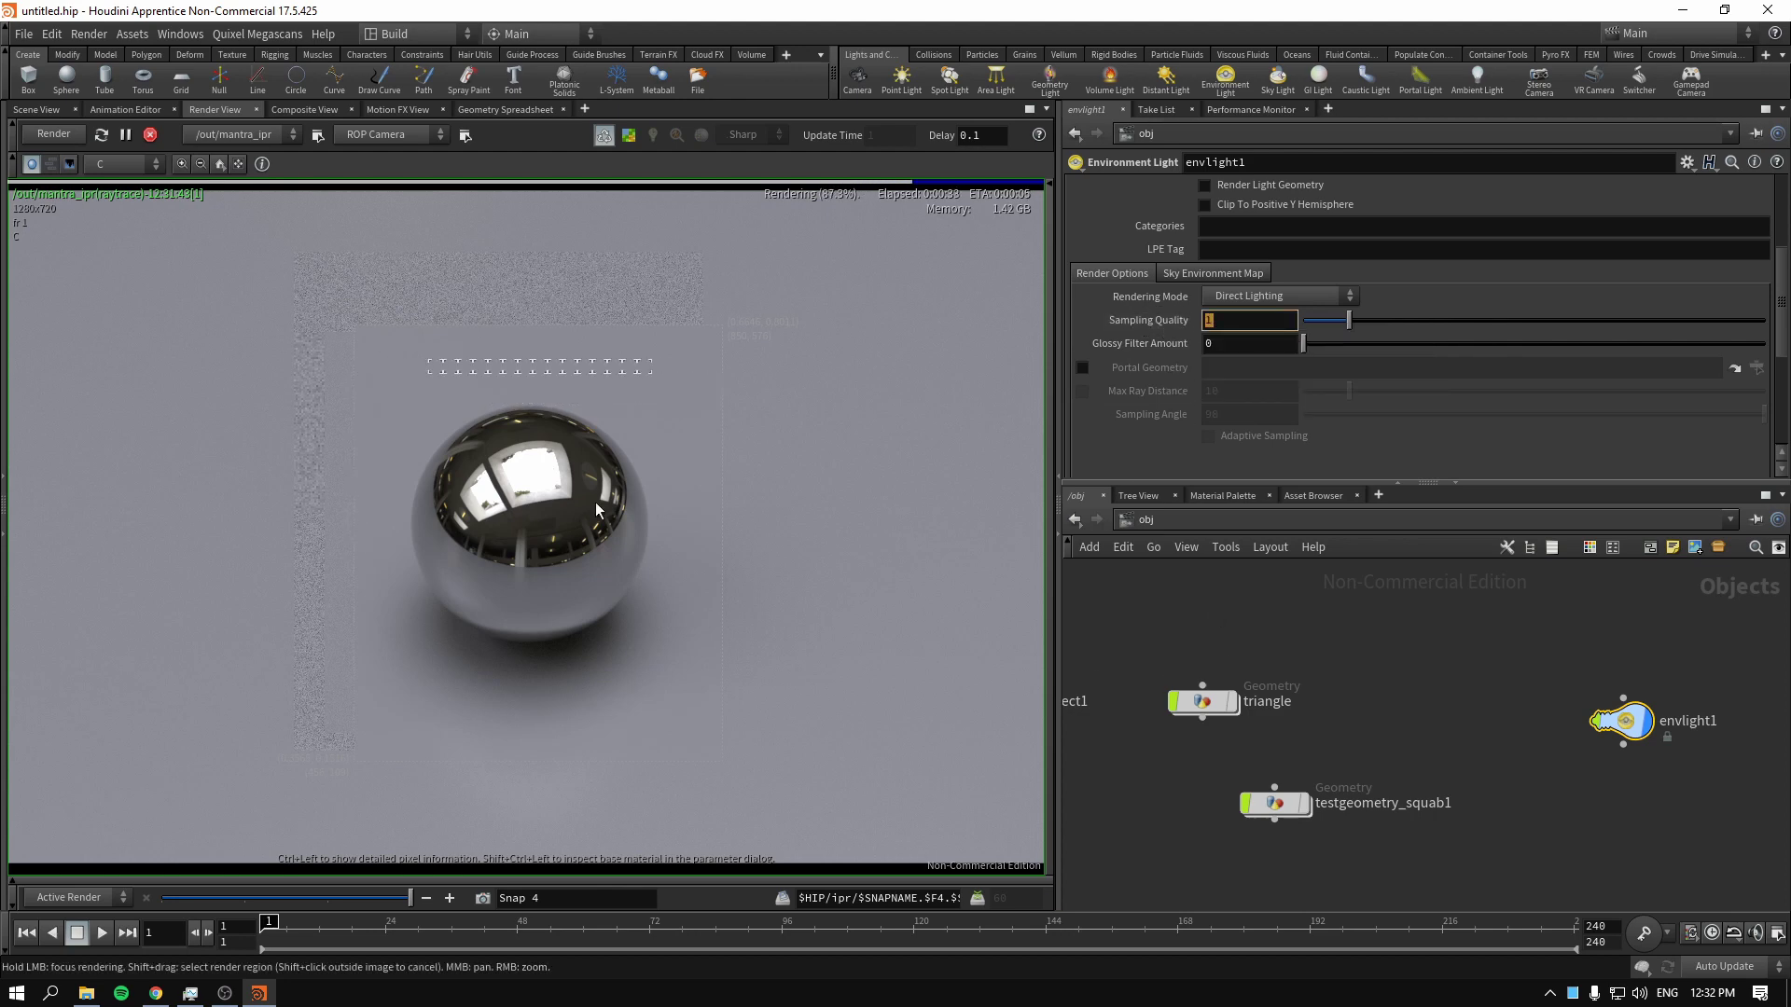
type("2")
key("Return")
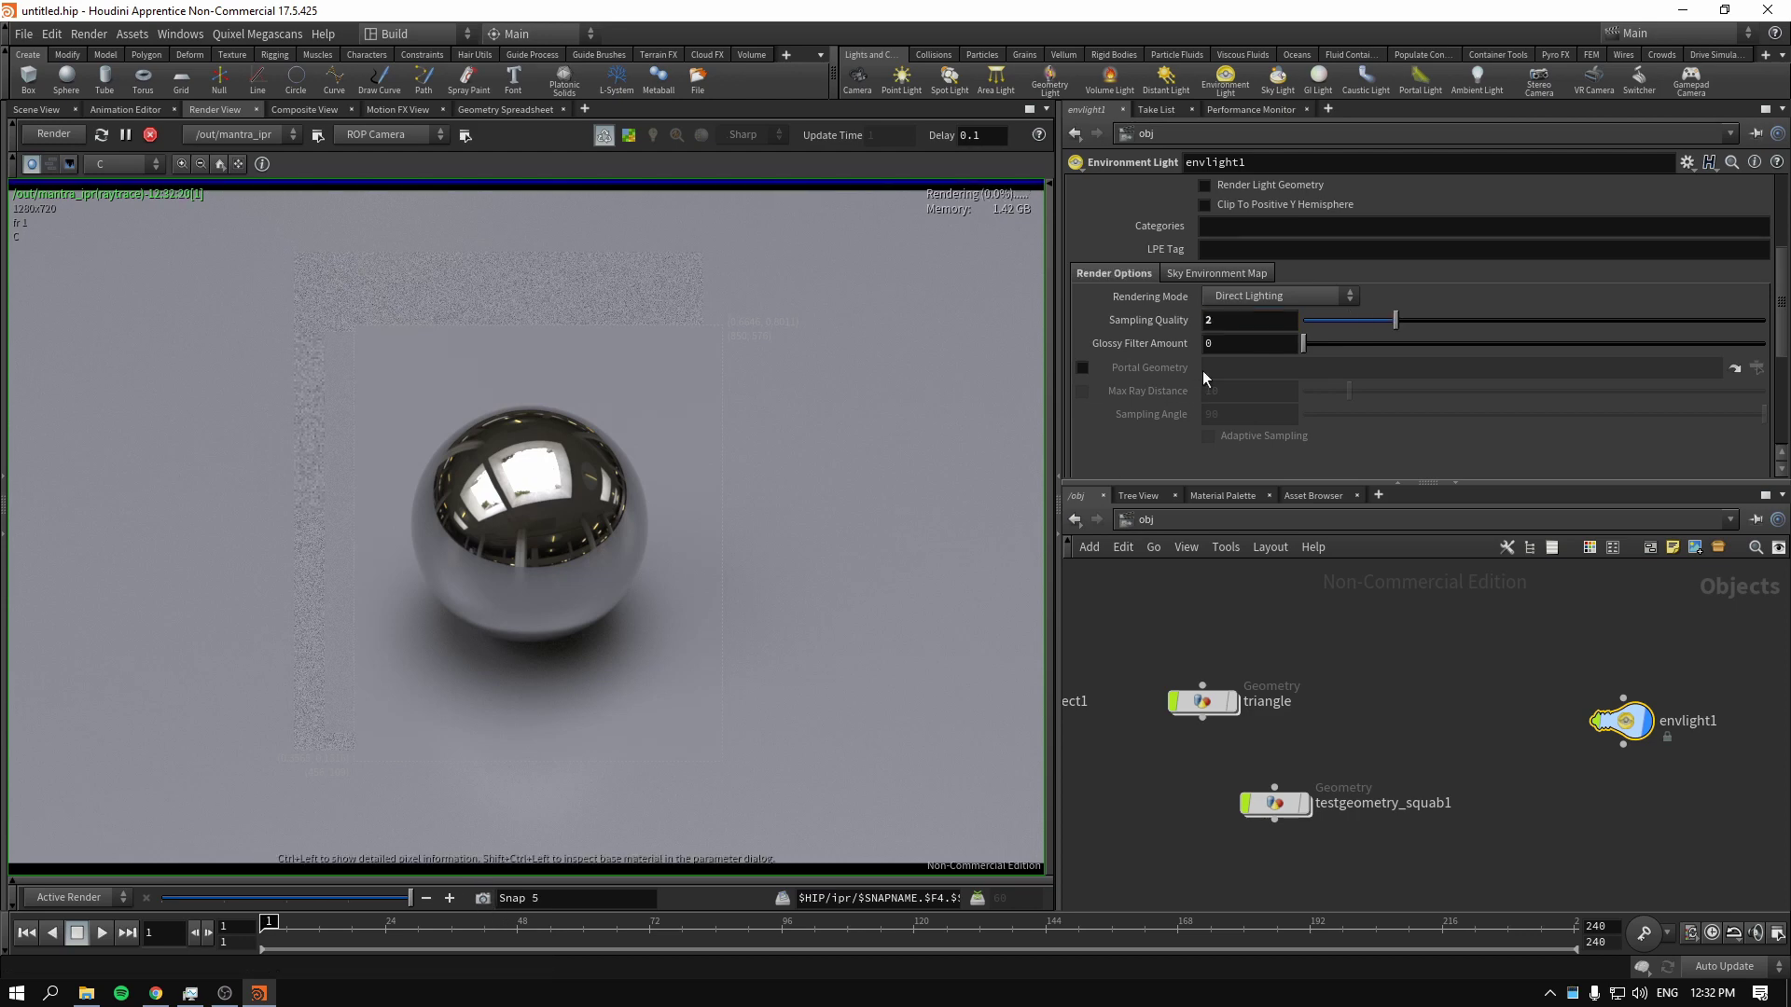
left_click(1264, 322)
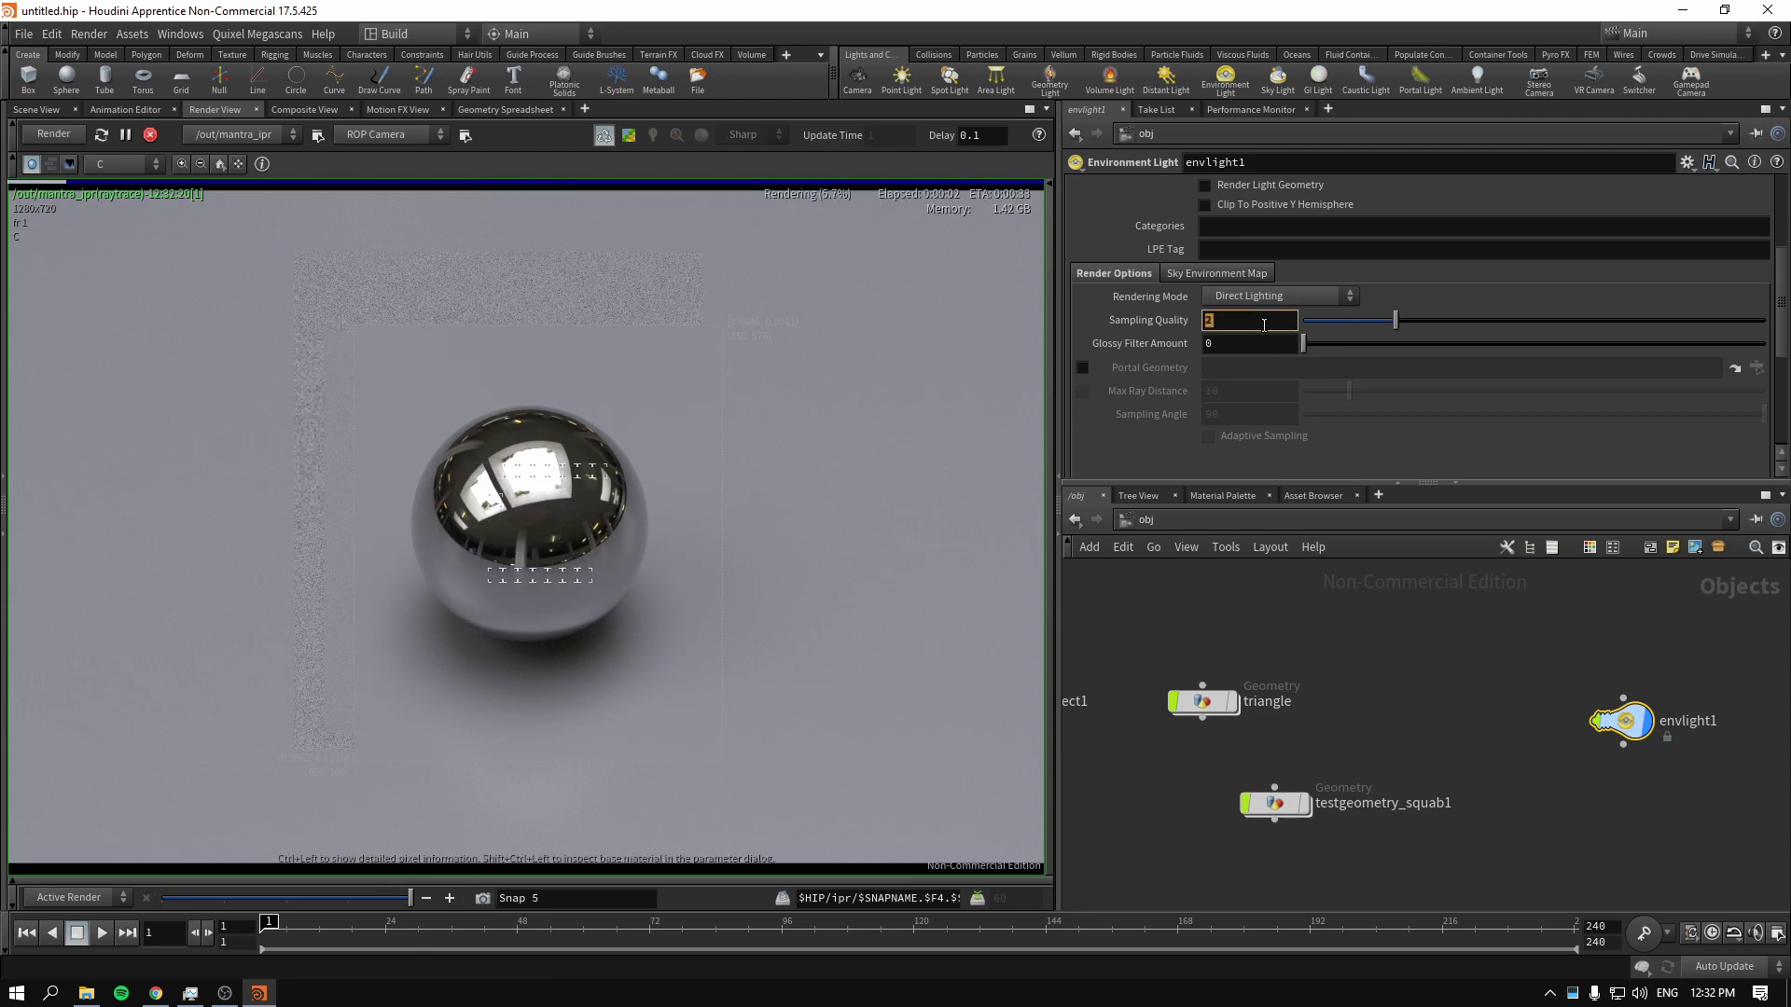
type("22")
key("BackSpace")
key("Return")
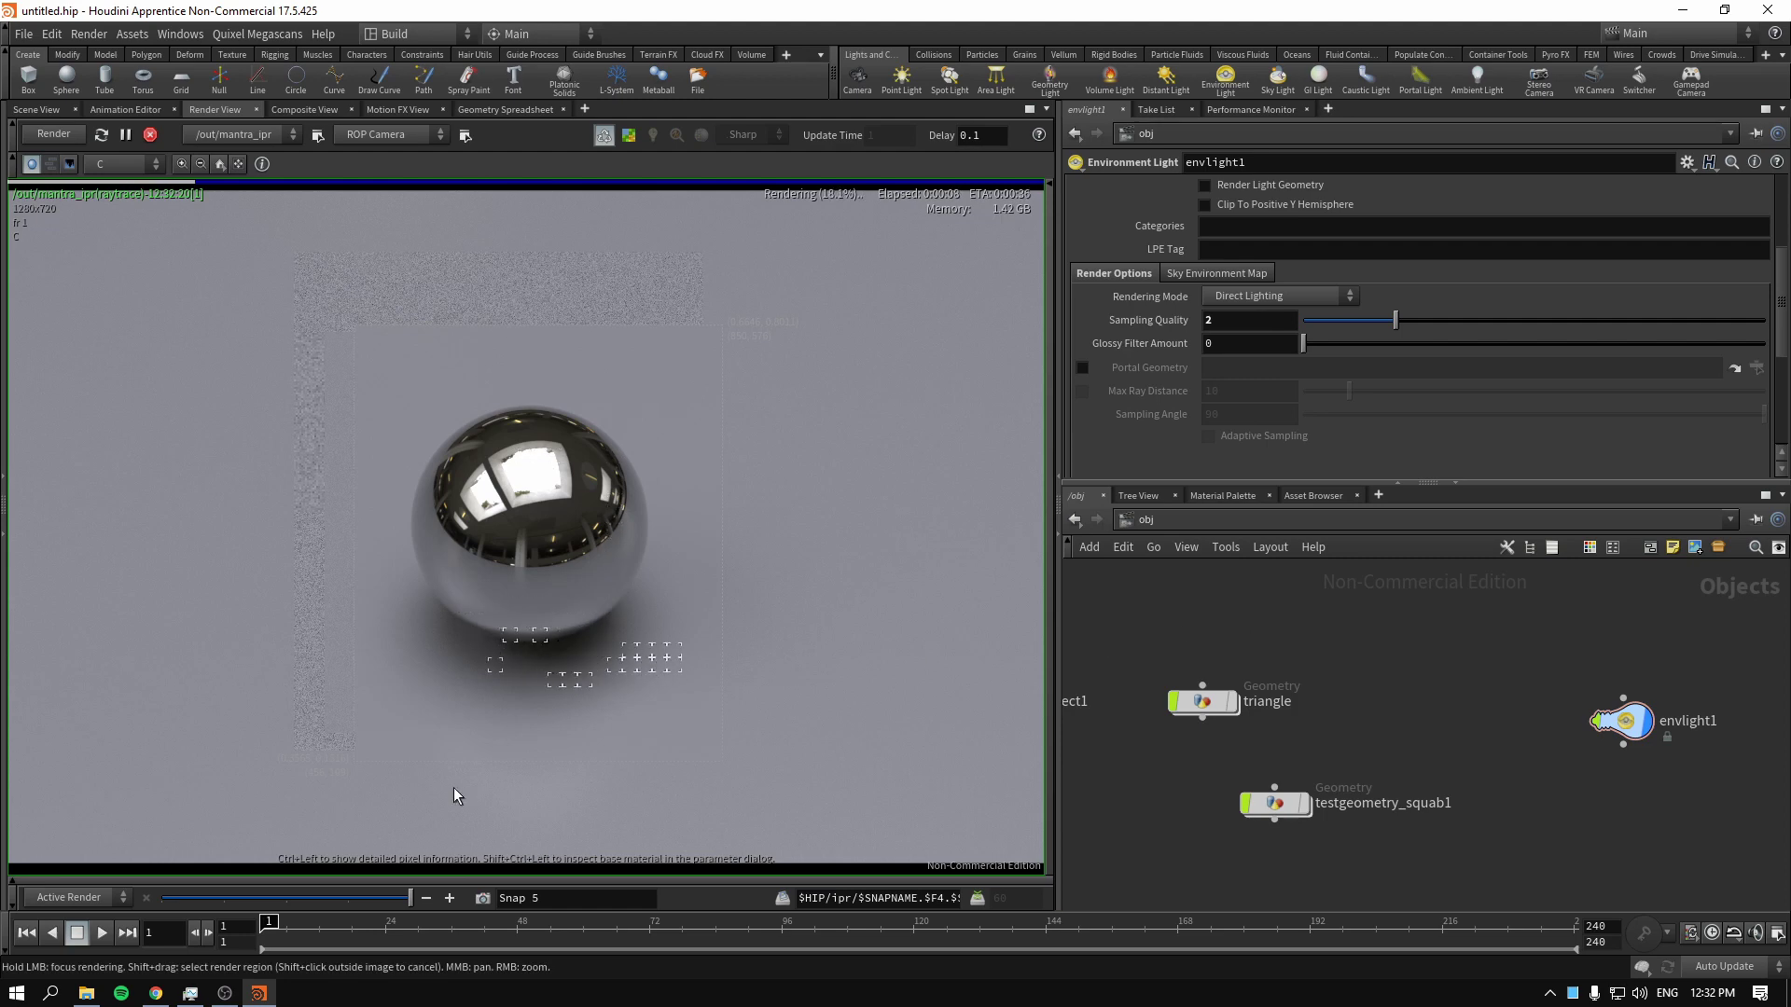
Compare Snap 4 with the active render, inspect the render up close, and fit the whole image back into view
left_click_drag(410, 899, 345, 898)
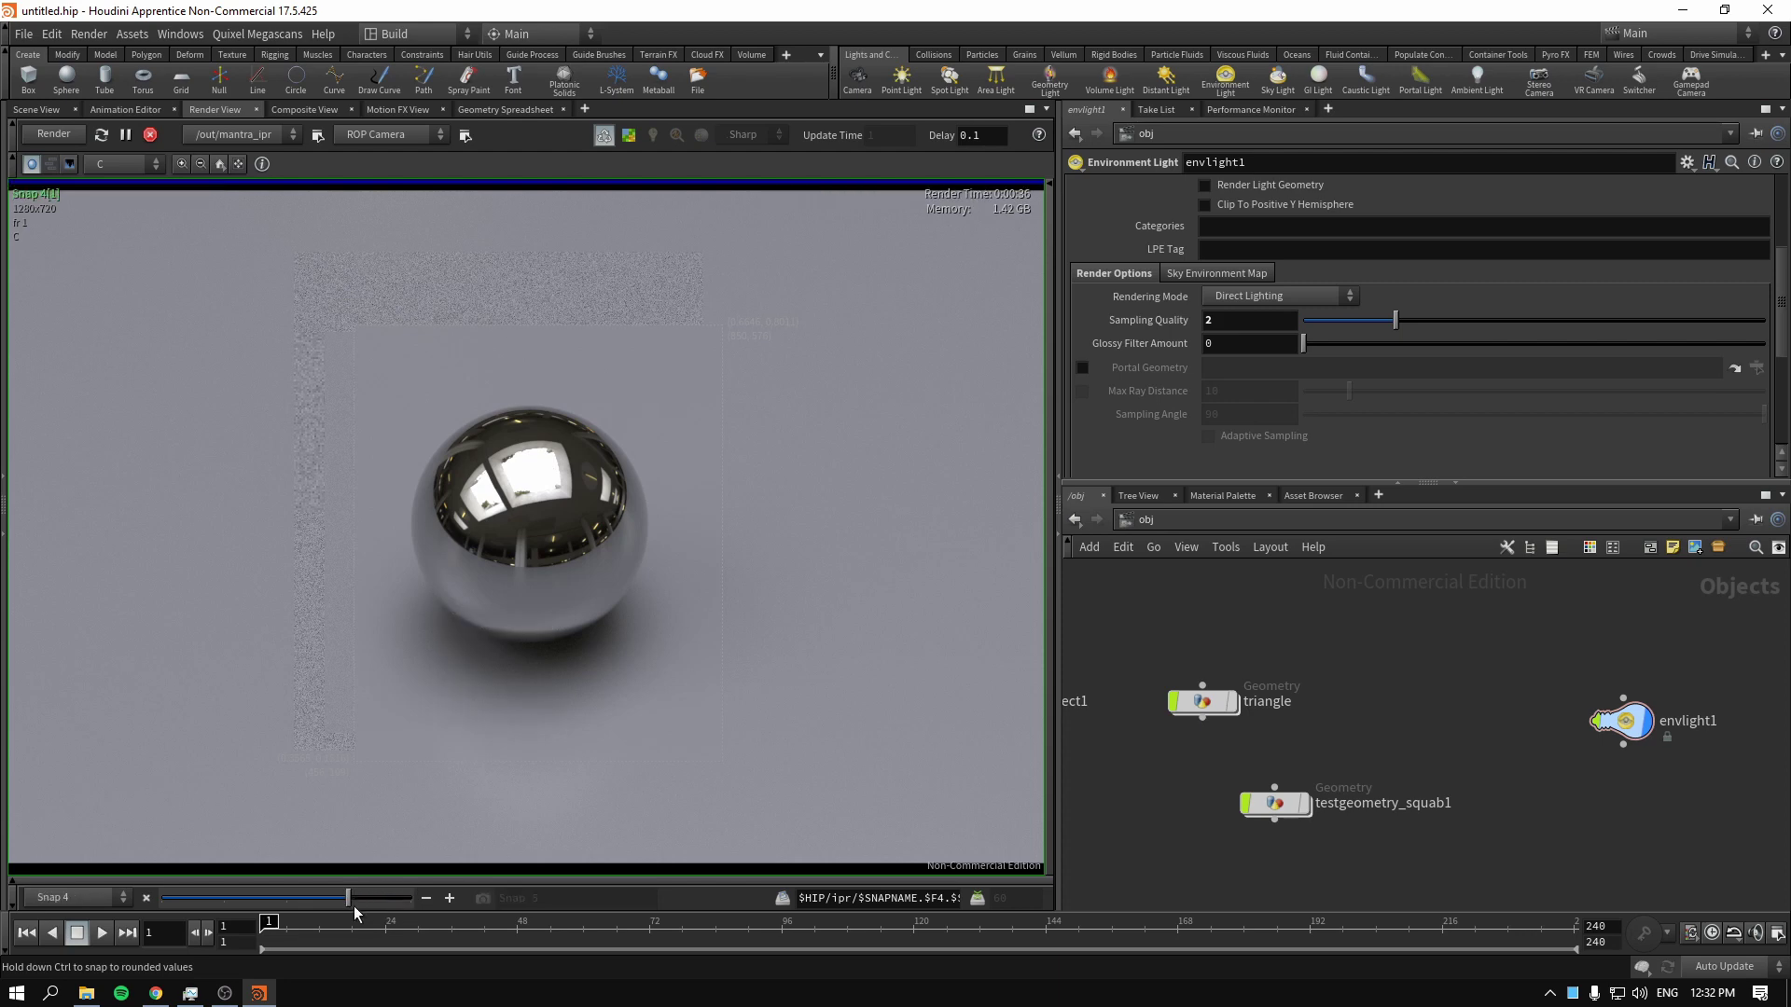
left_click_drag(366, 899, 466, 899)
scroll(483, 645, "up", 7)
scroll(627, 682, "up", 6)
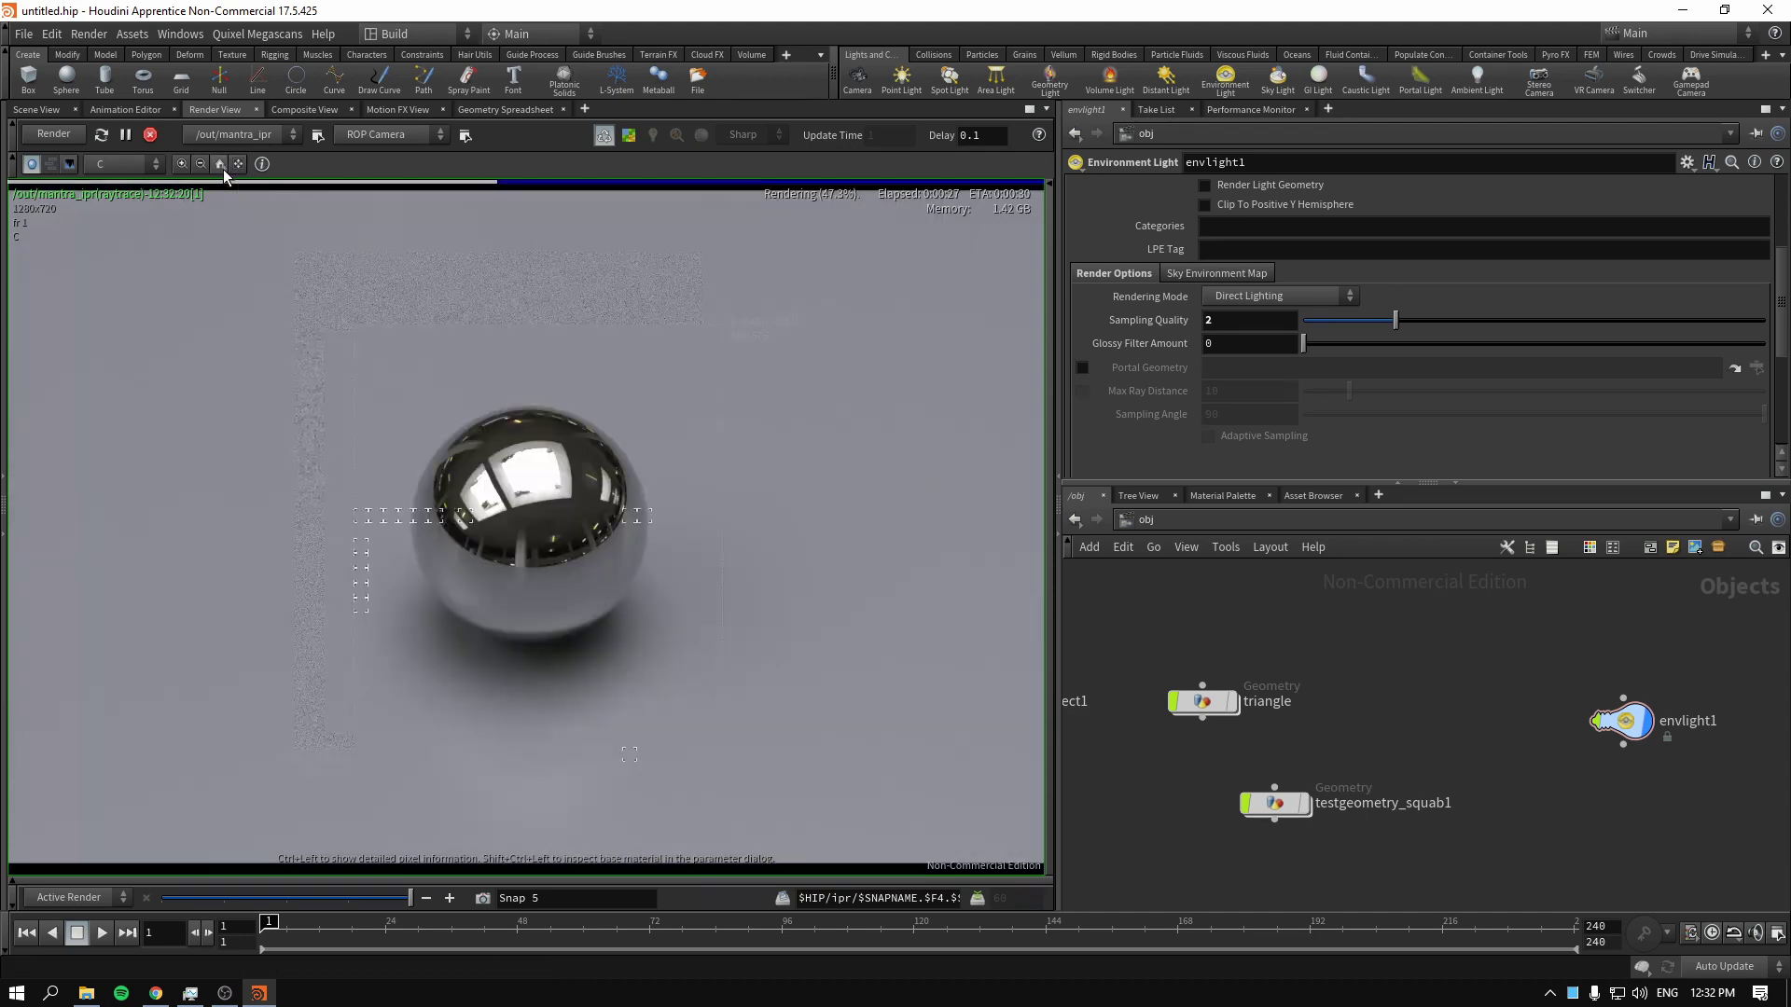
left_click(221, 164)
middle_click_drag(1370, 666, 1450, 662)
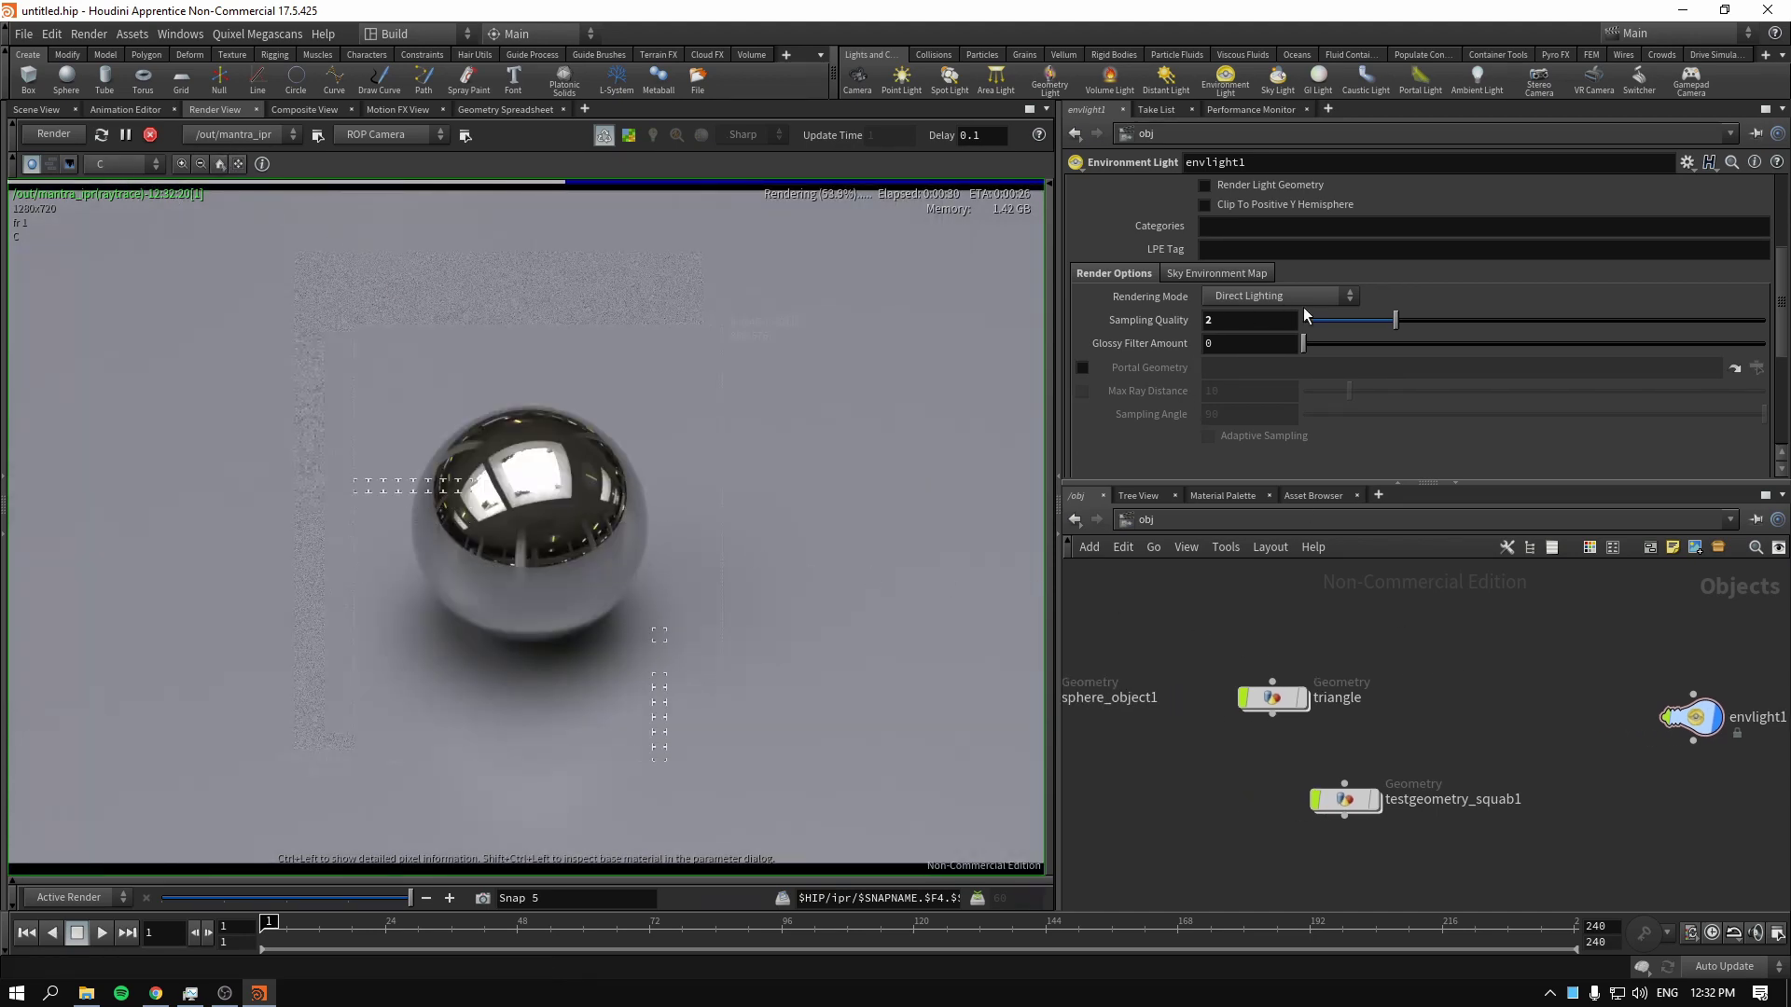
middle_click_drag(1618, 733, 1452, 731)
scroll(1452, 731, "down", 1)
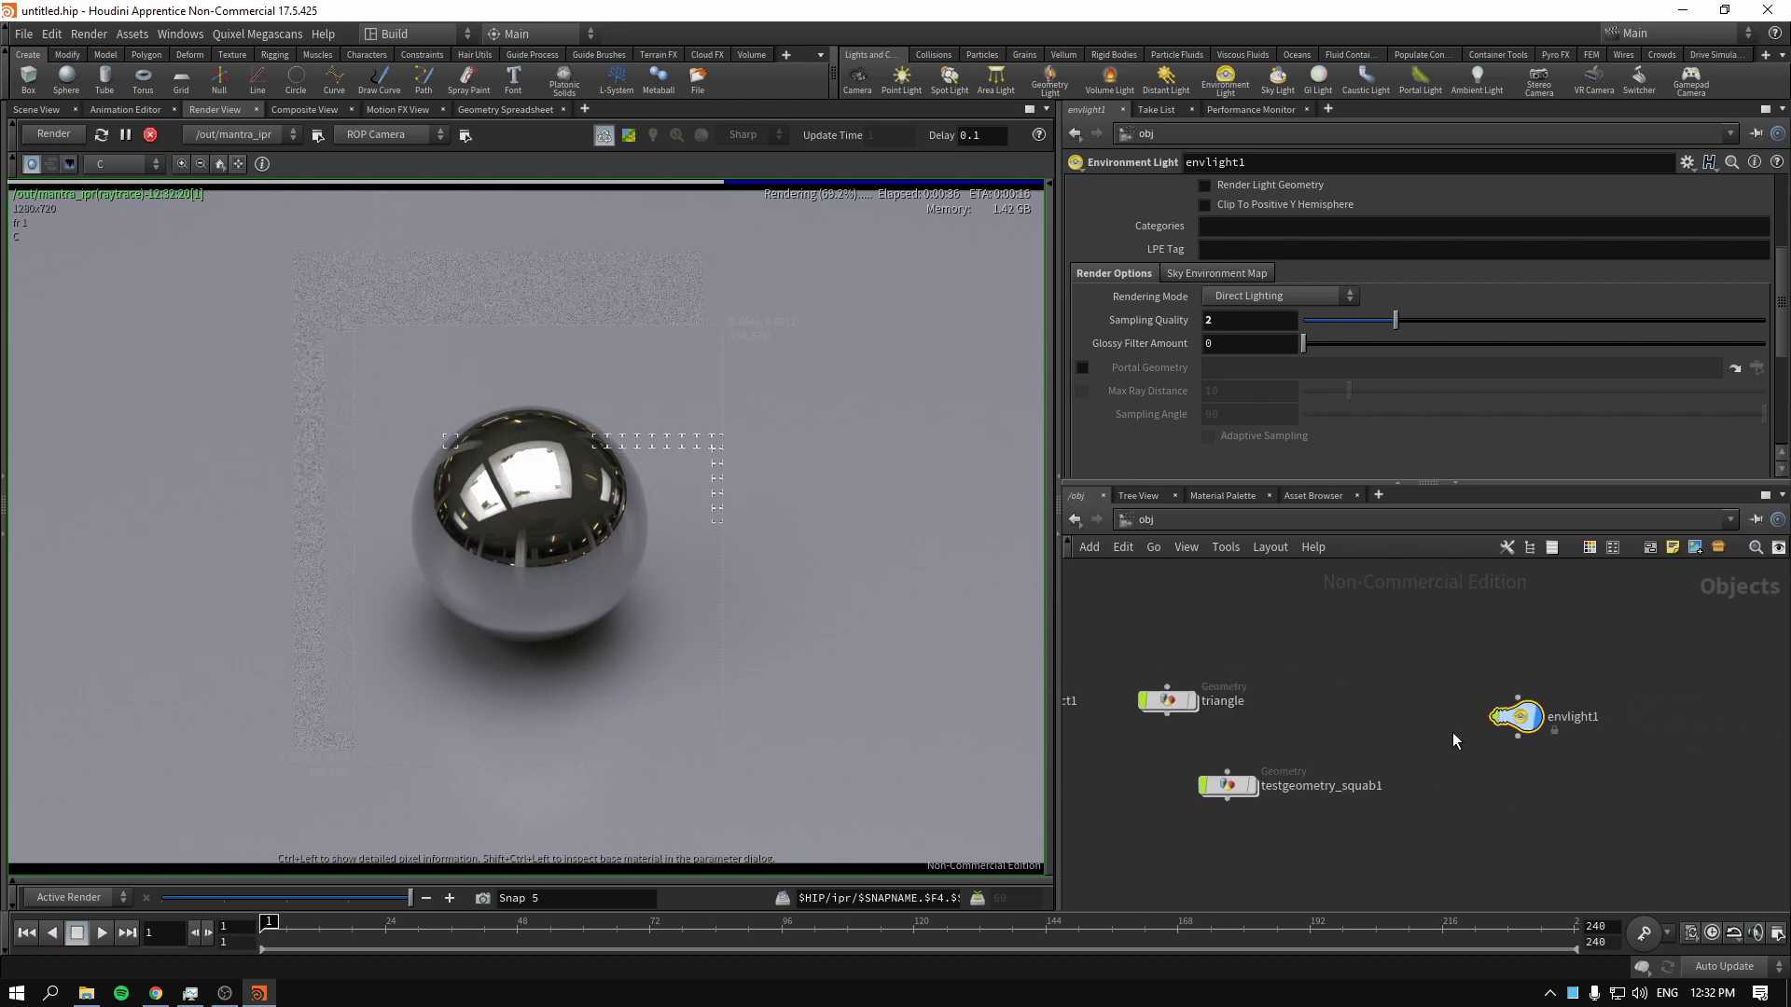
middle_click_drag(1554, 656, 1459, 647)
middle_click_drag(1725, 844, 1623, 821)
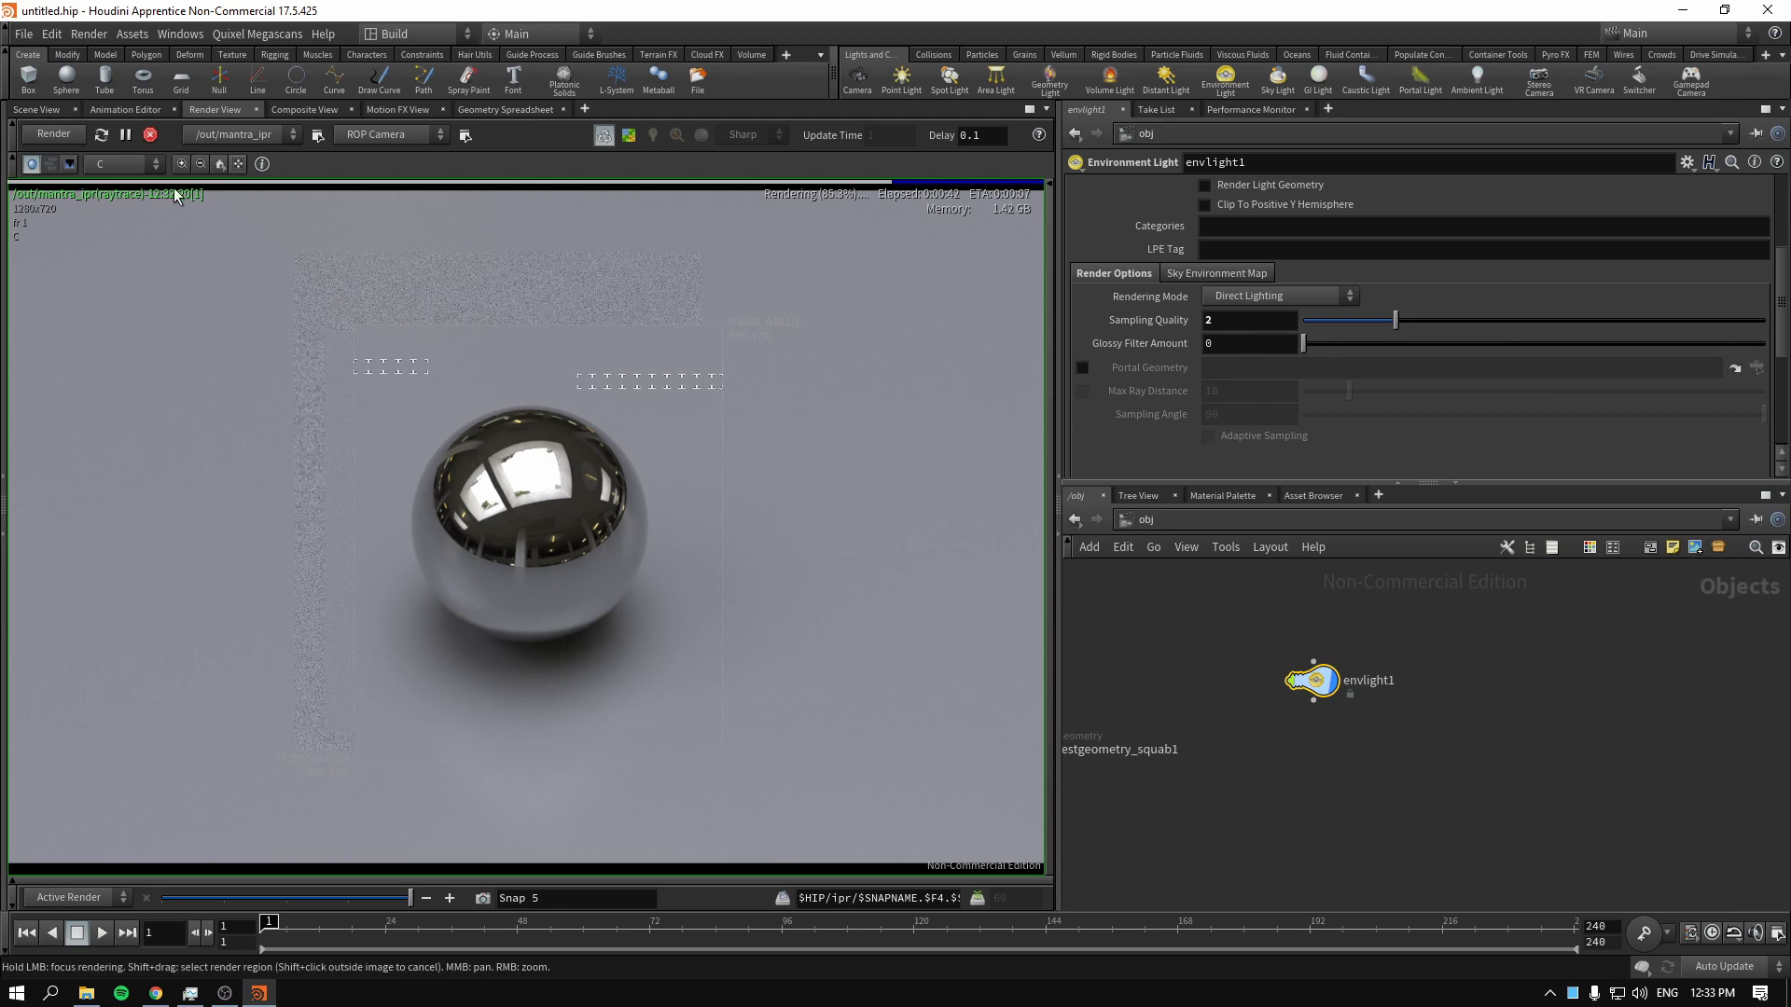
Switch the network editor to the out network and show the sampling parameters of mantra_ipr
left_click(1154, 547)
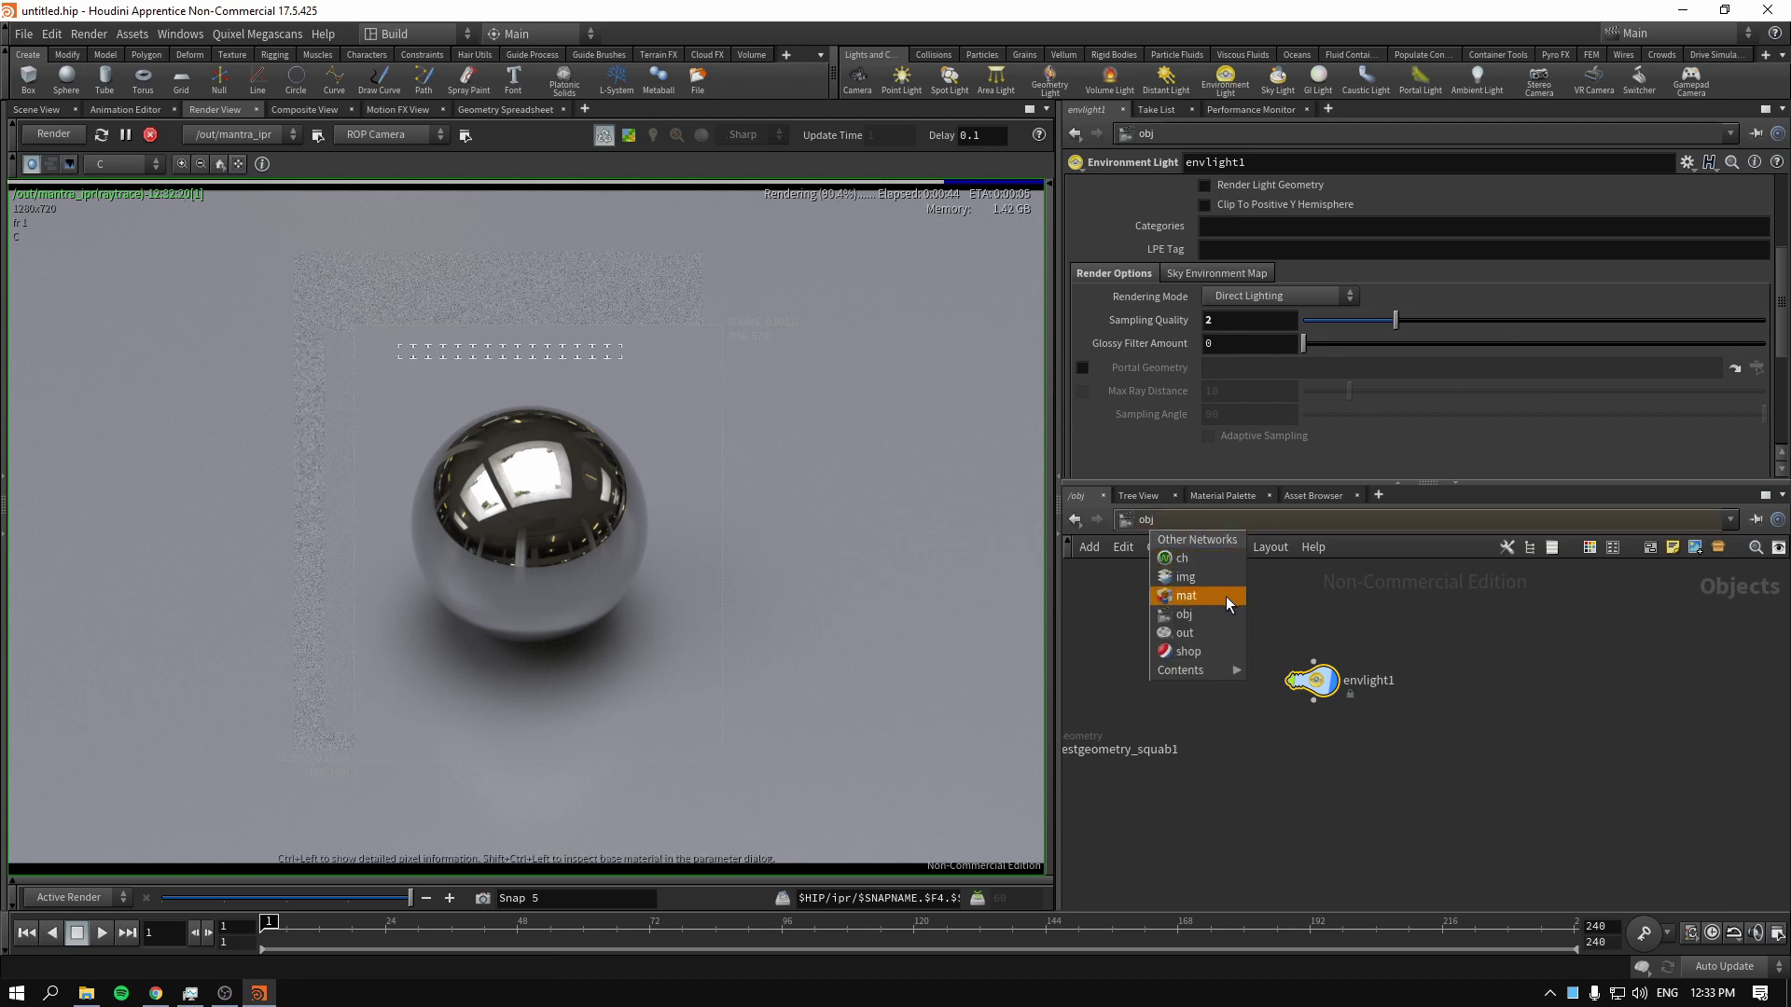
left_click(1229, 610)
left_click(1147, 522)
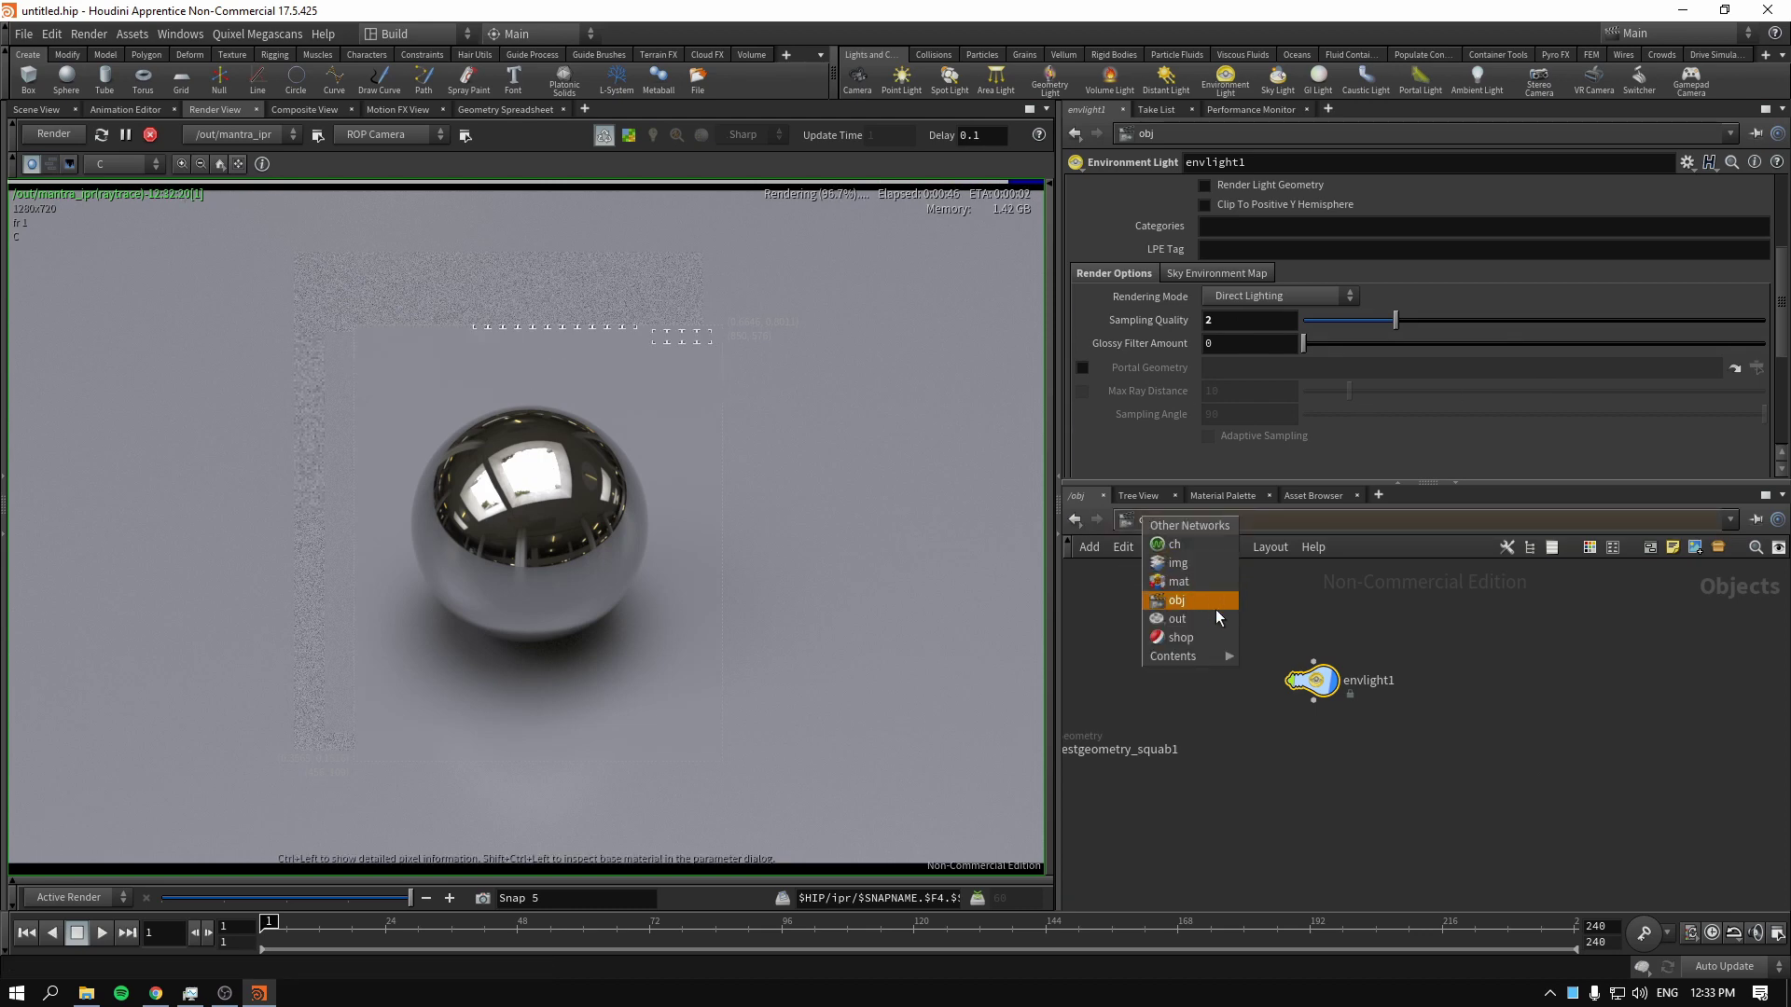
left_click(1212, 617)
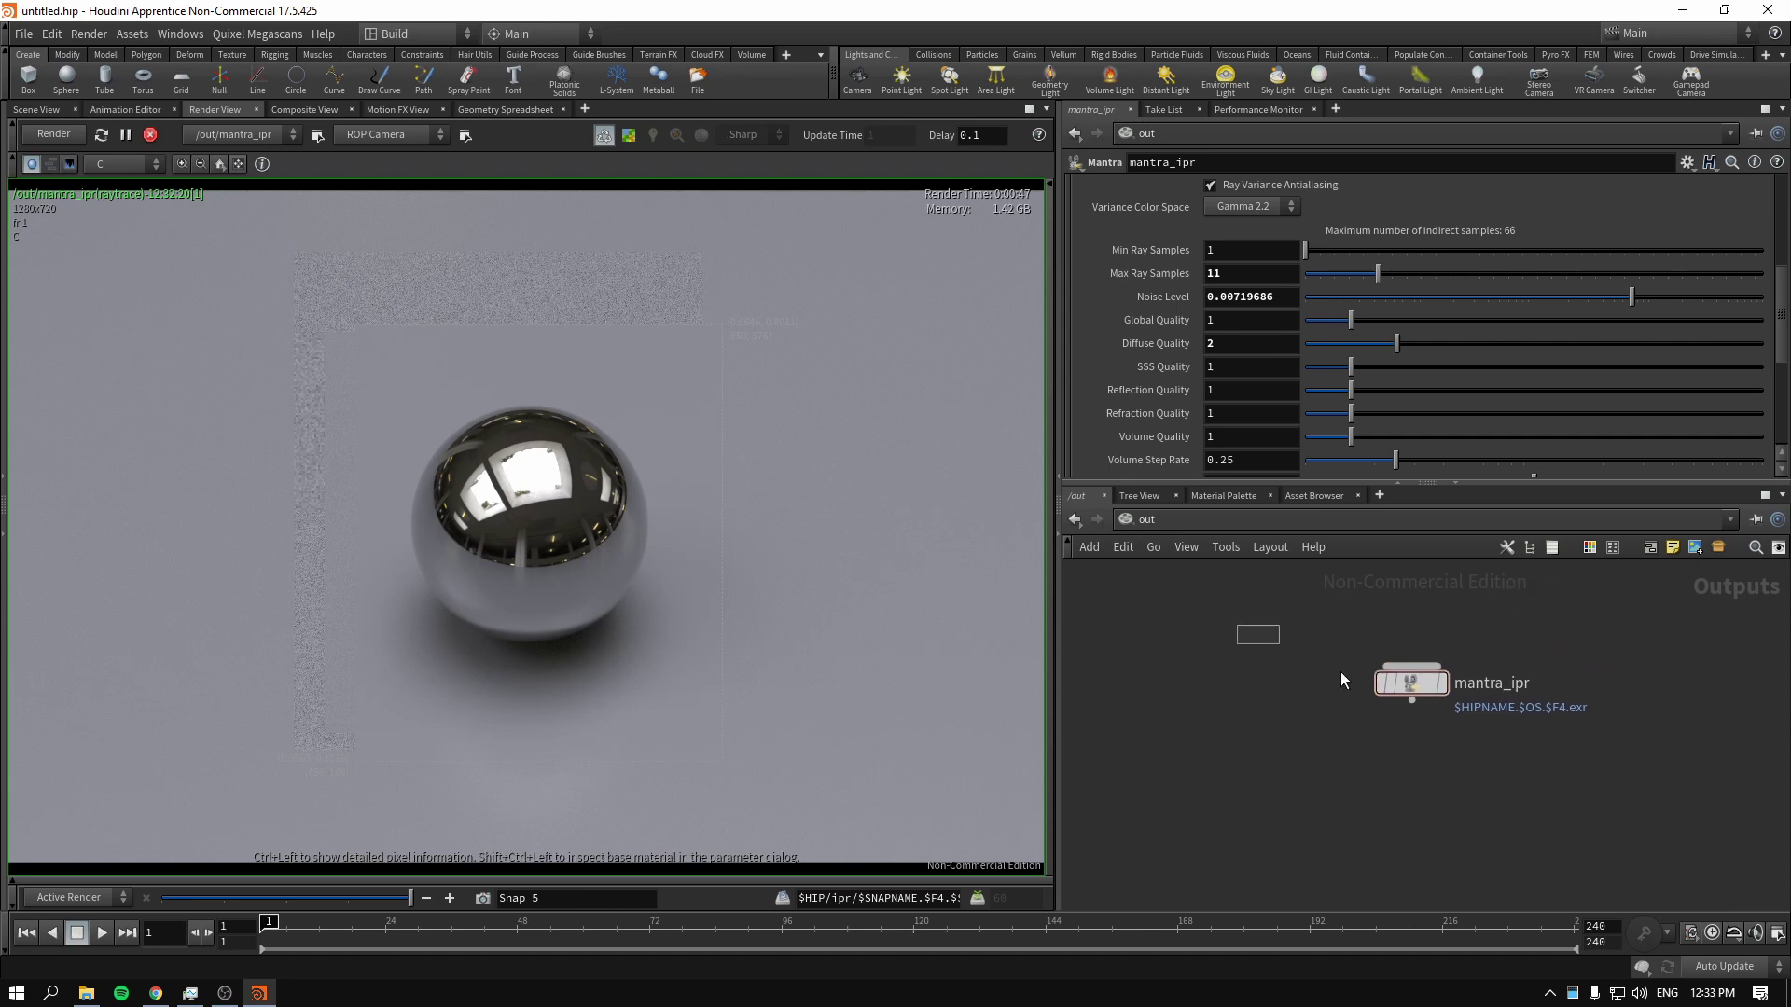
scroll(1181, 383, "up", 3)
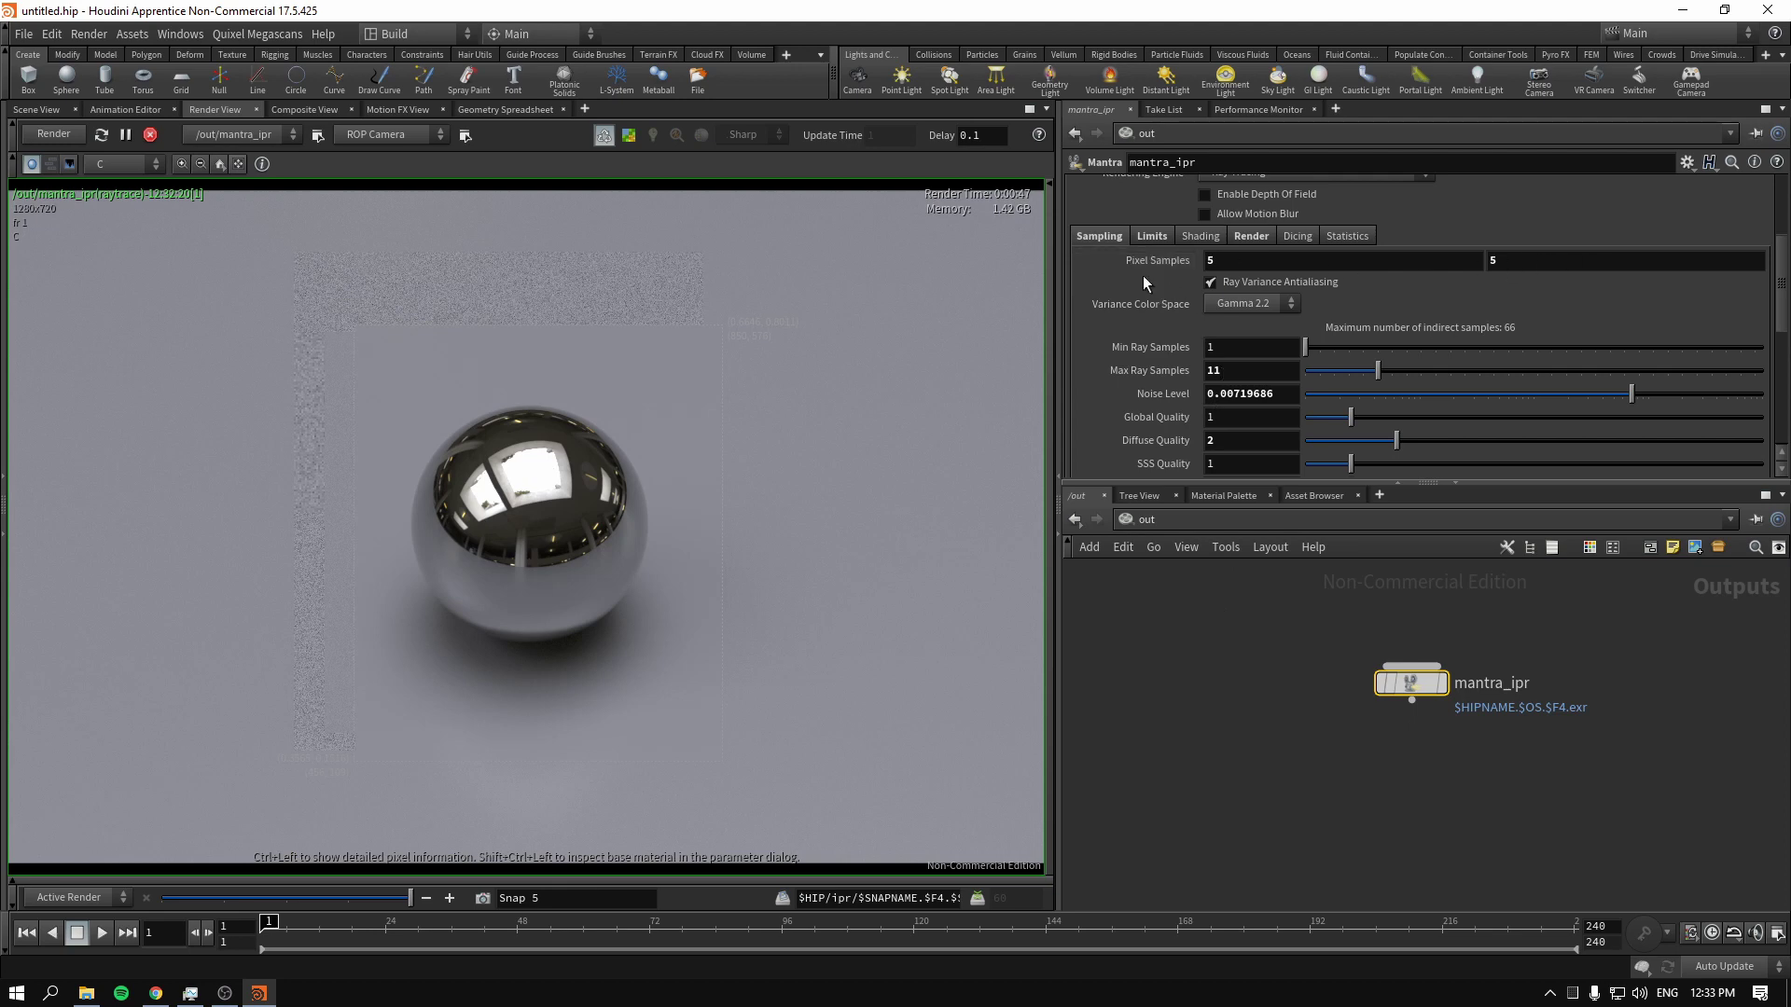
scroll(1132, 389, "down", 3)
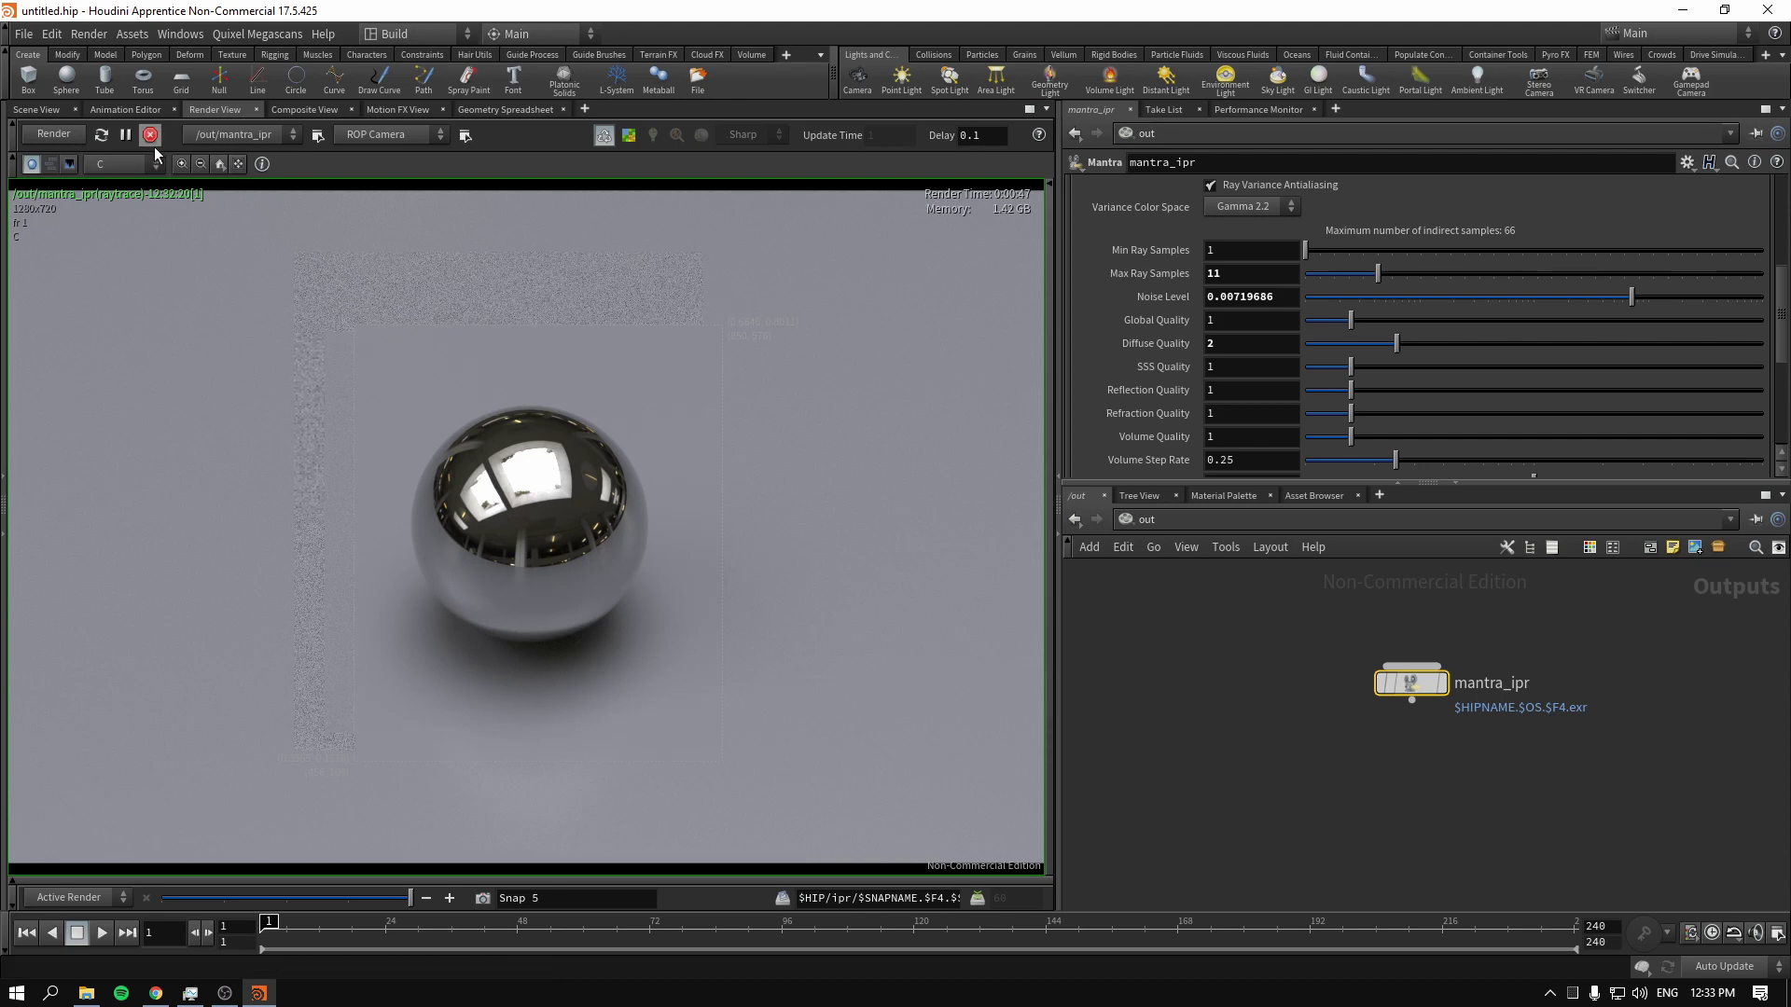
scroll(1173, 289, "up", 3)
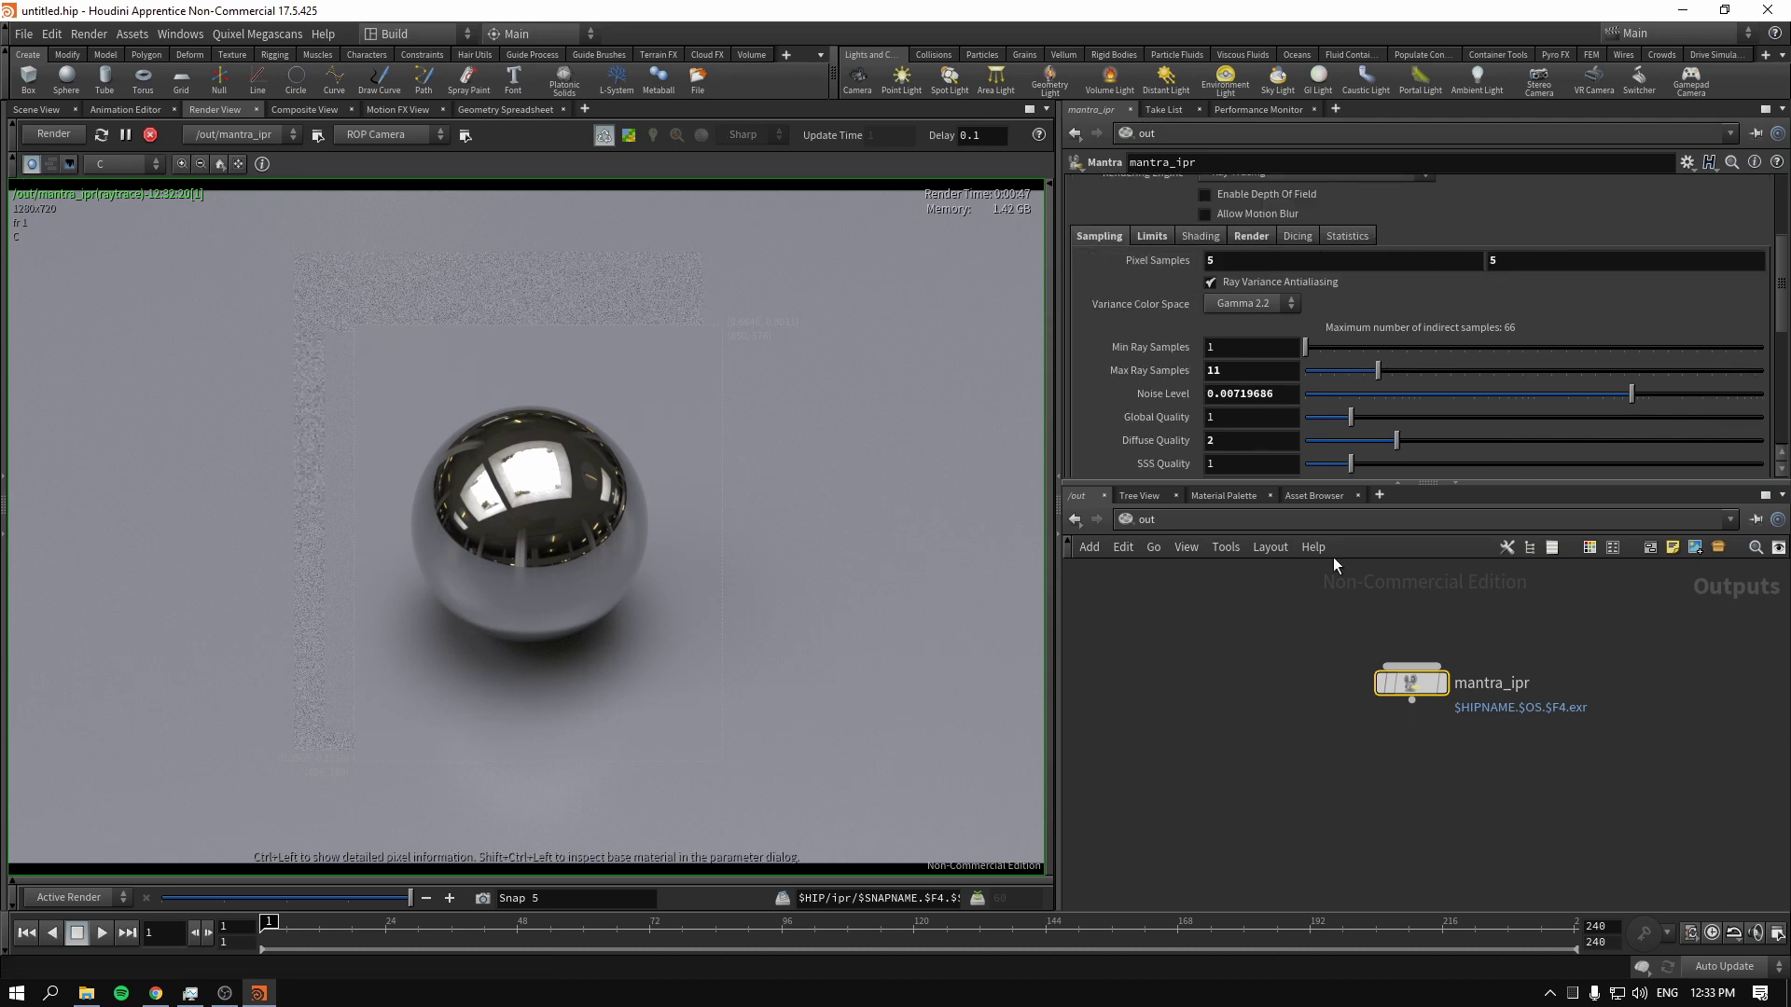
Set mantra_ipr's Pixel Samples to 12 by 12 and stop the running render
left_click_drag(1193, 643, 1513, 766)
left_click(1215, 647)
left_click_drag(1215, 608, 1451, 711)
left_click(1309, 679)
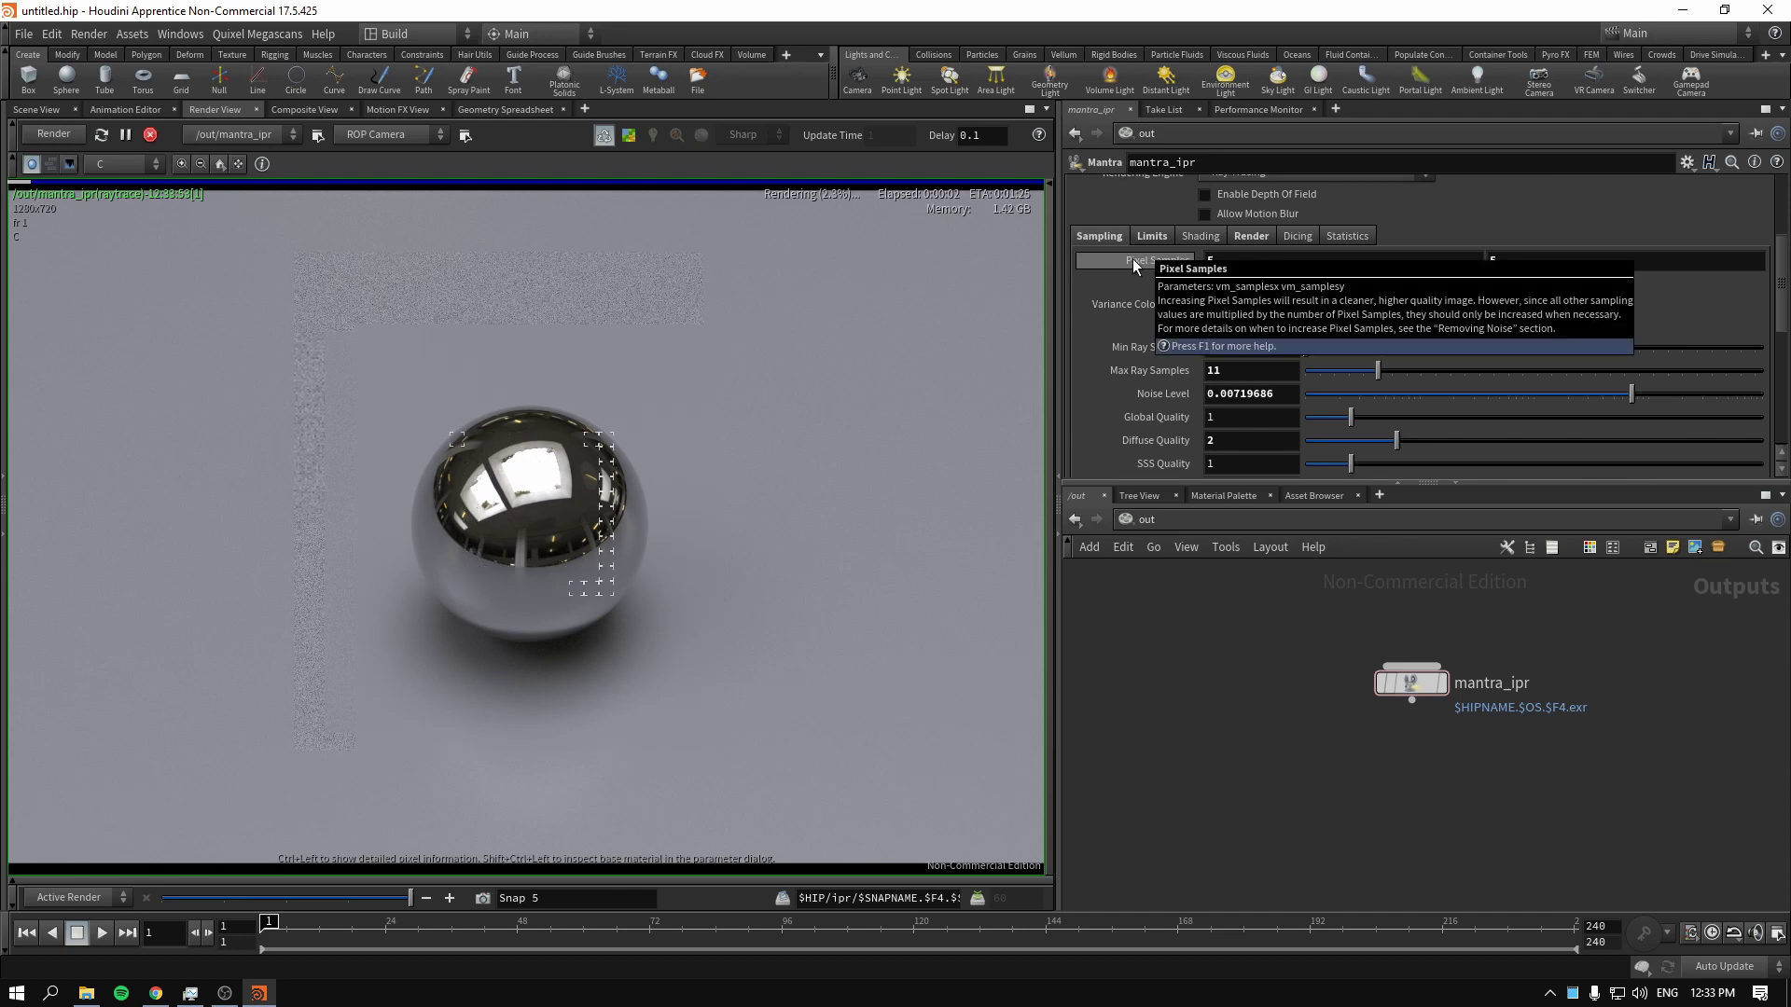
middle_click_drag(1121, 259, 1198, 263)
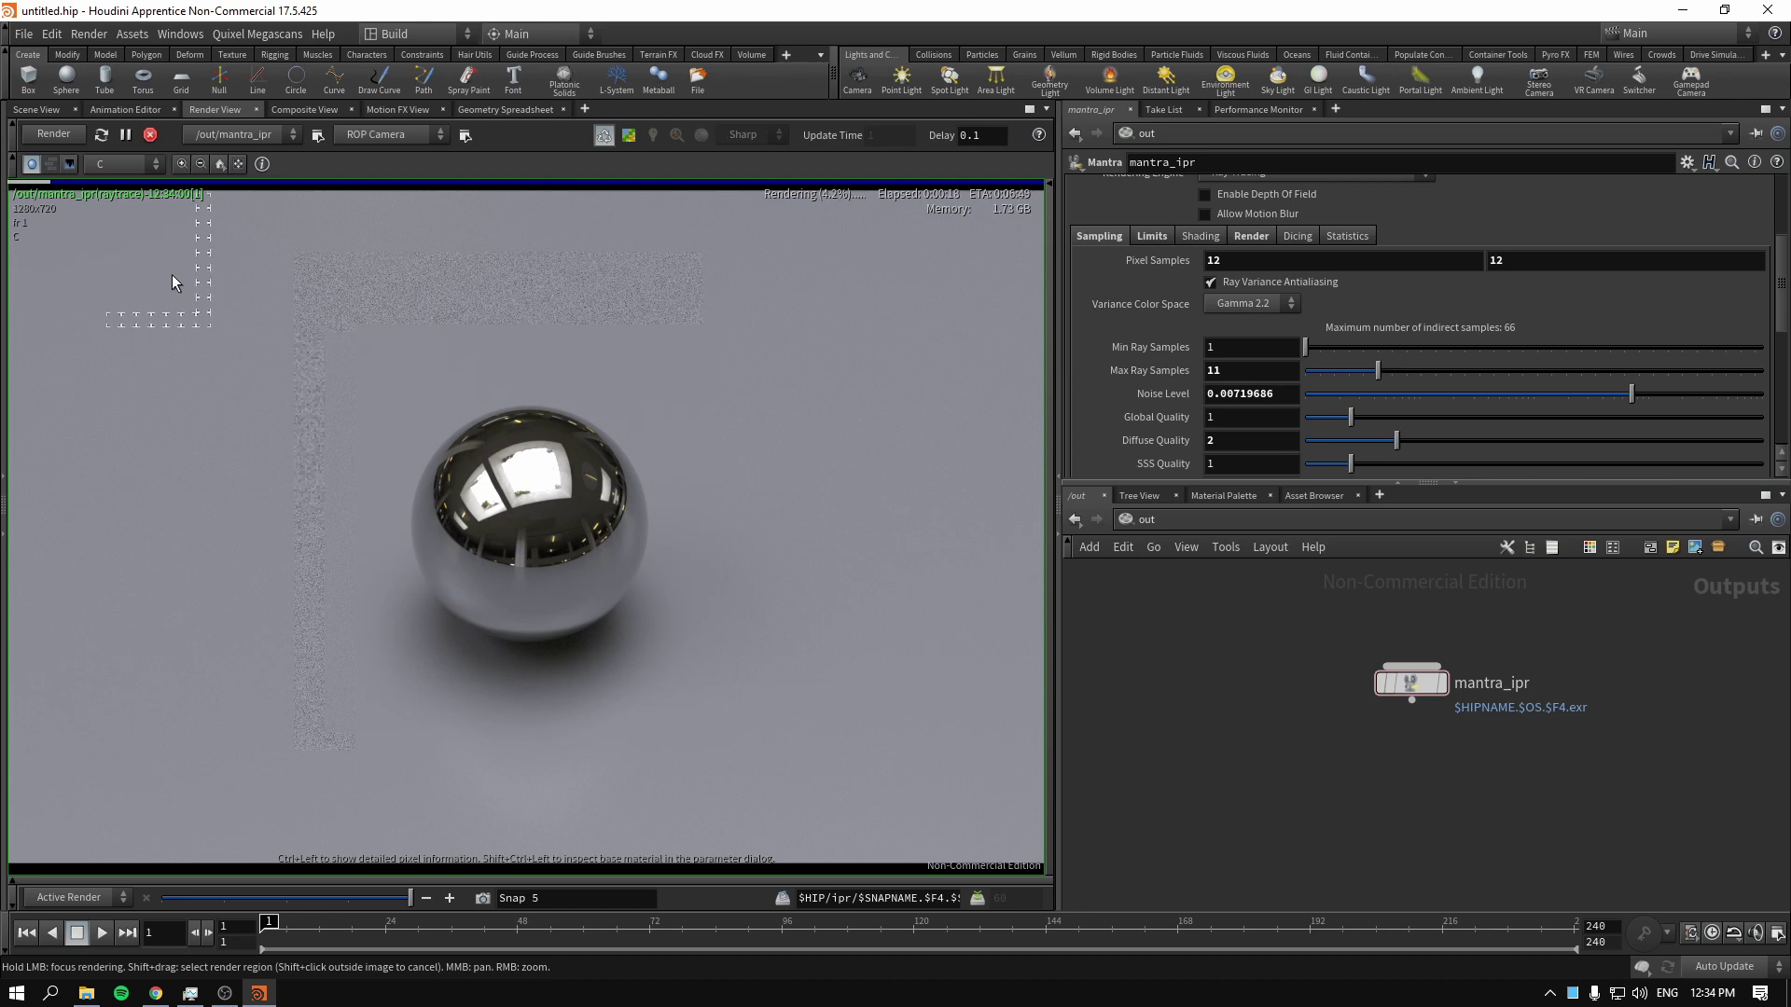
left_click(151, 136)
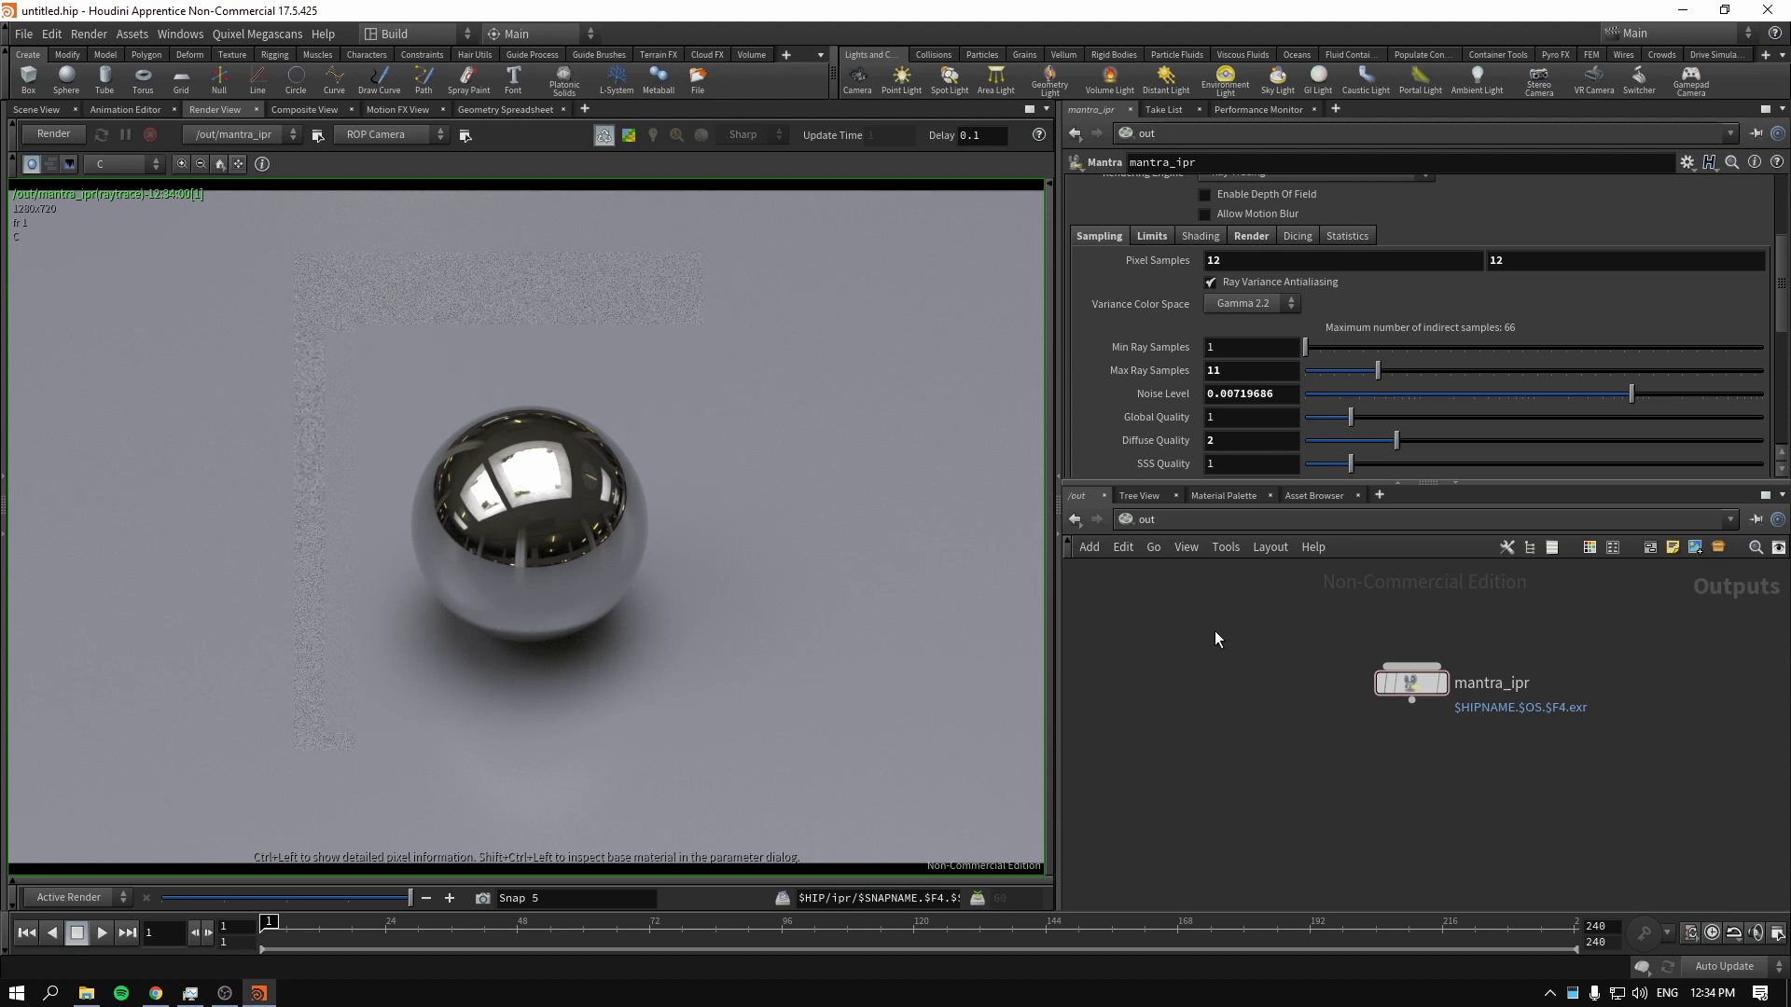
Return to the scene view and the obj network, and look at the scene through cam1
scroll(1143, 369, "up", 5)
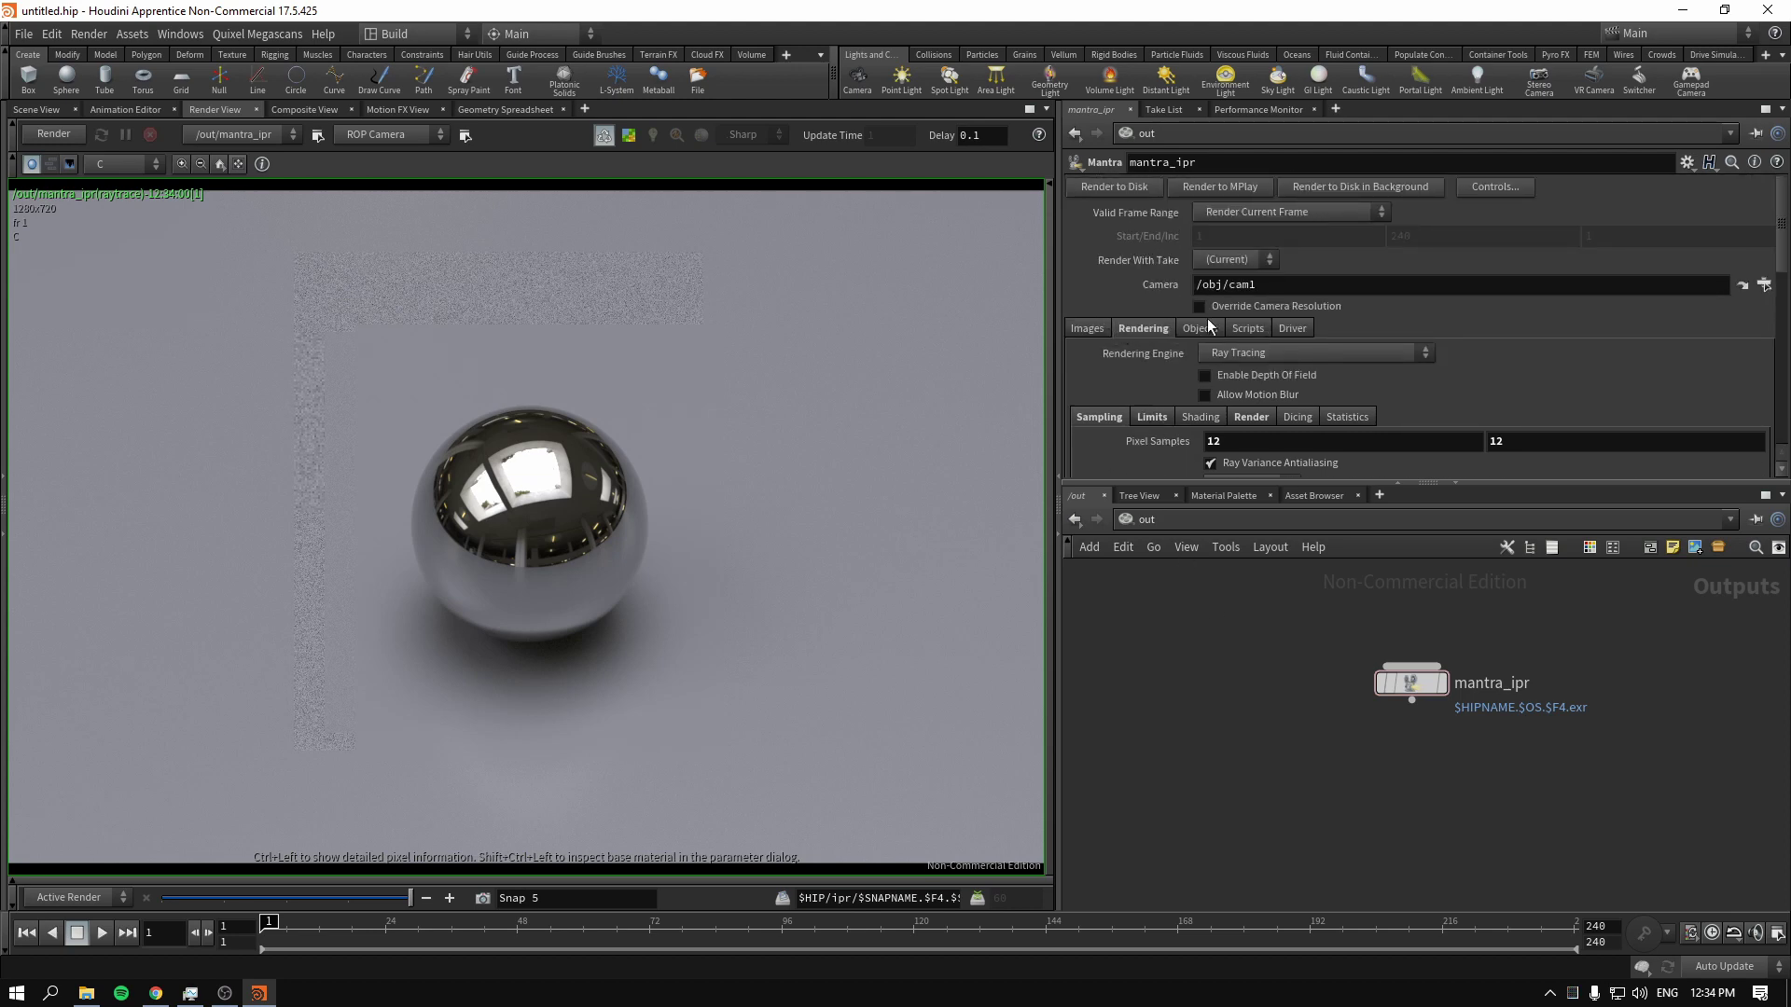
left_click(36, 109)
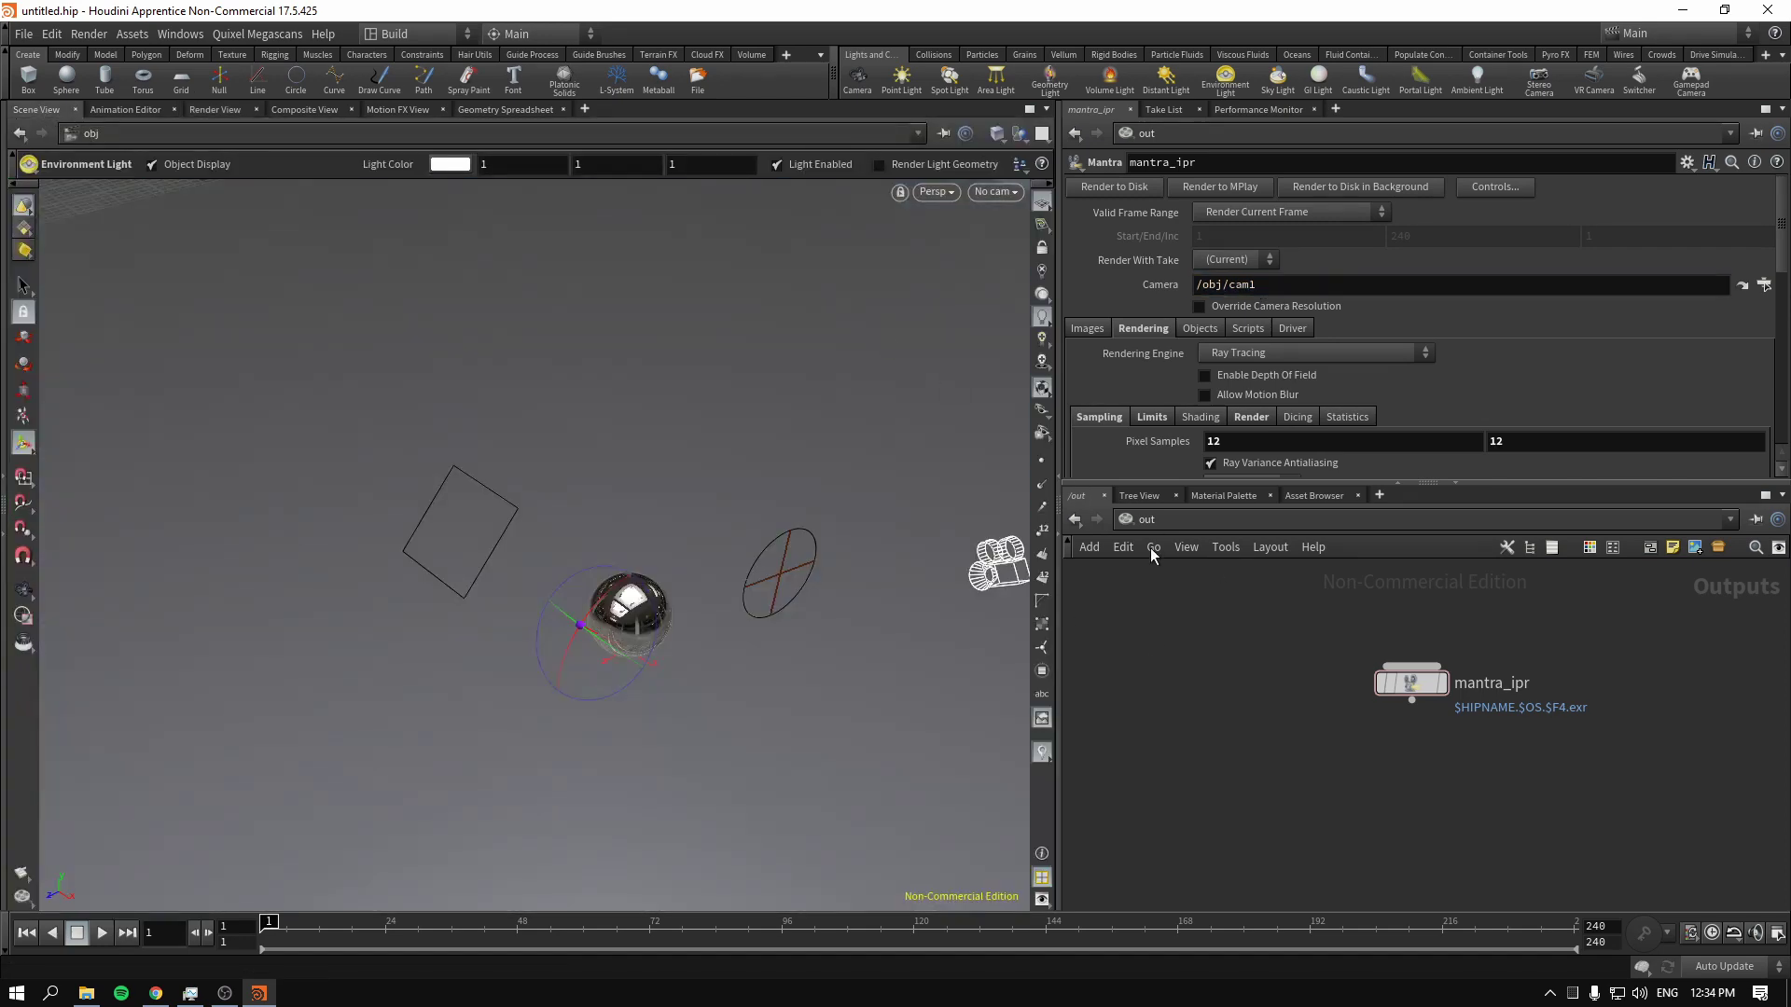
left_click(1143, 523)
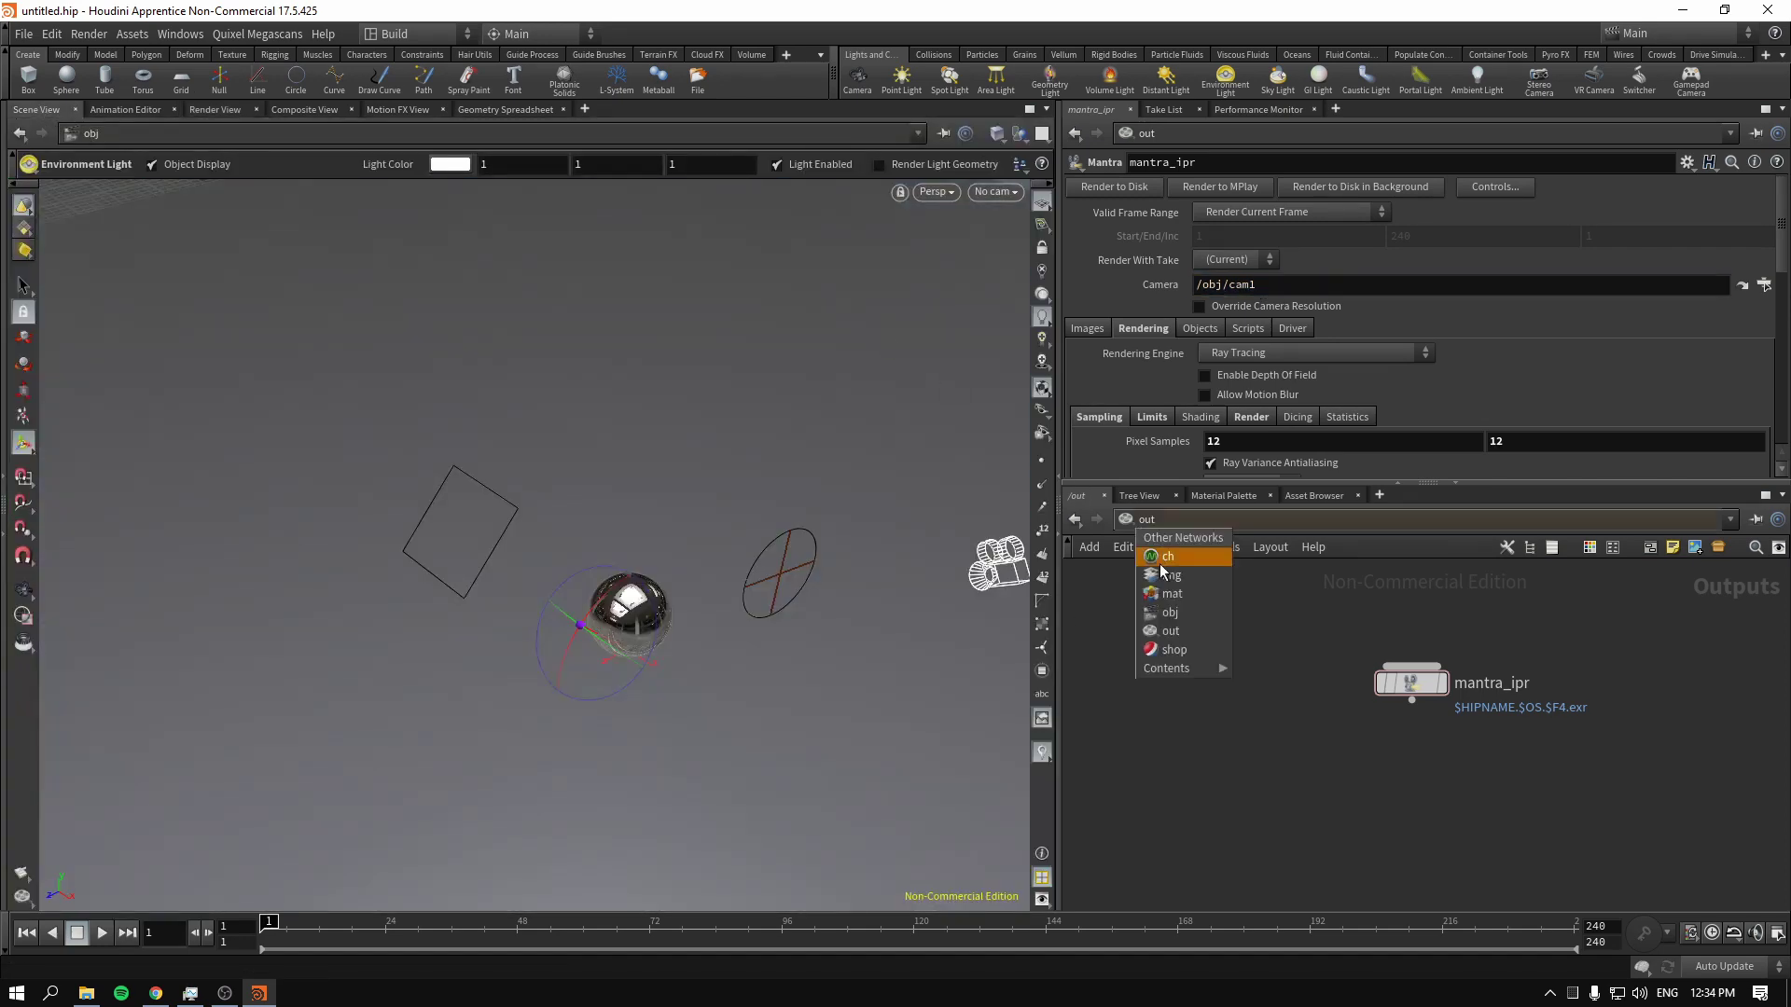
left_click(1173, 614)
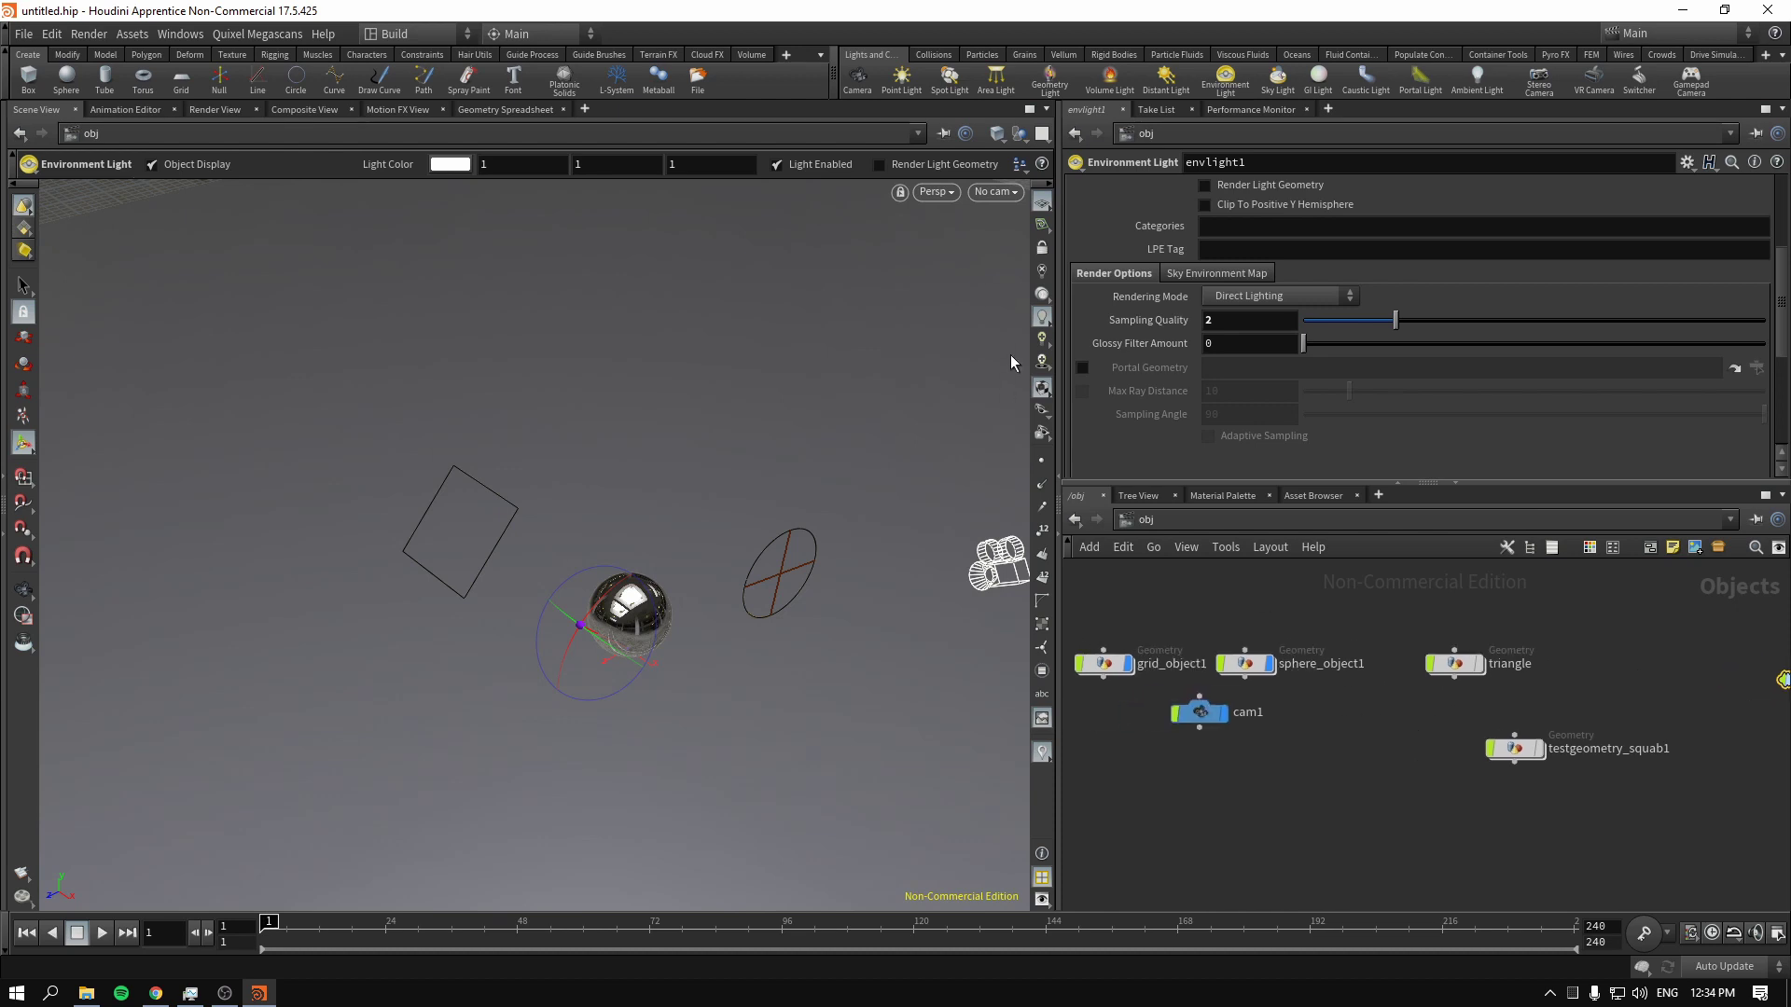
left_click(996, 191)
left_click(1028, 284)
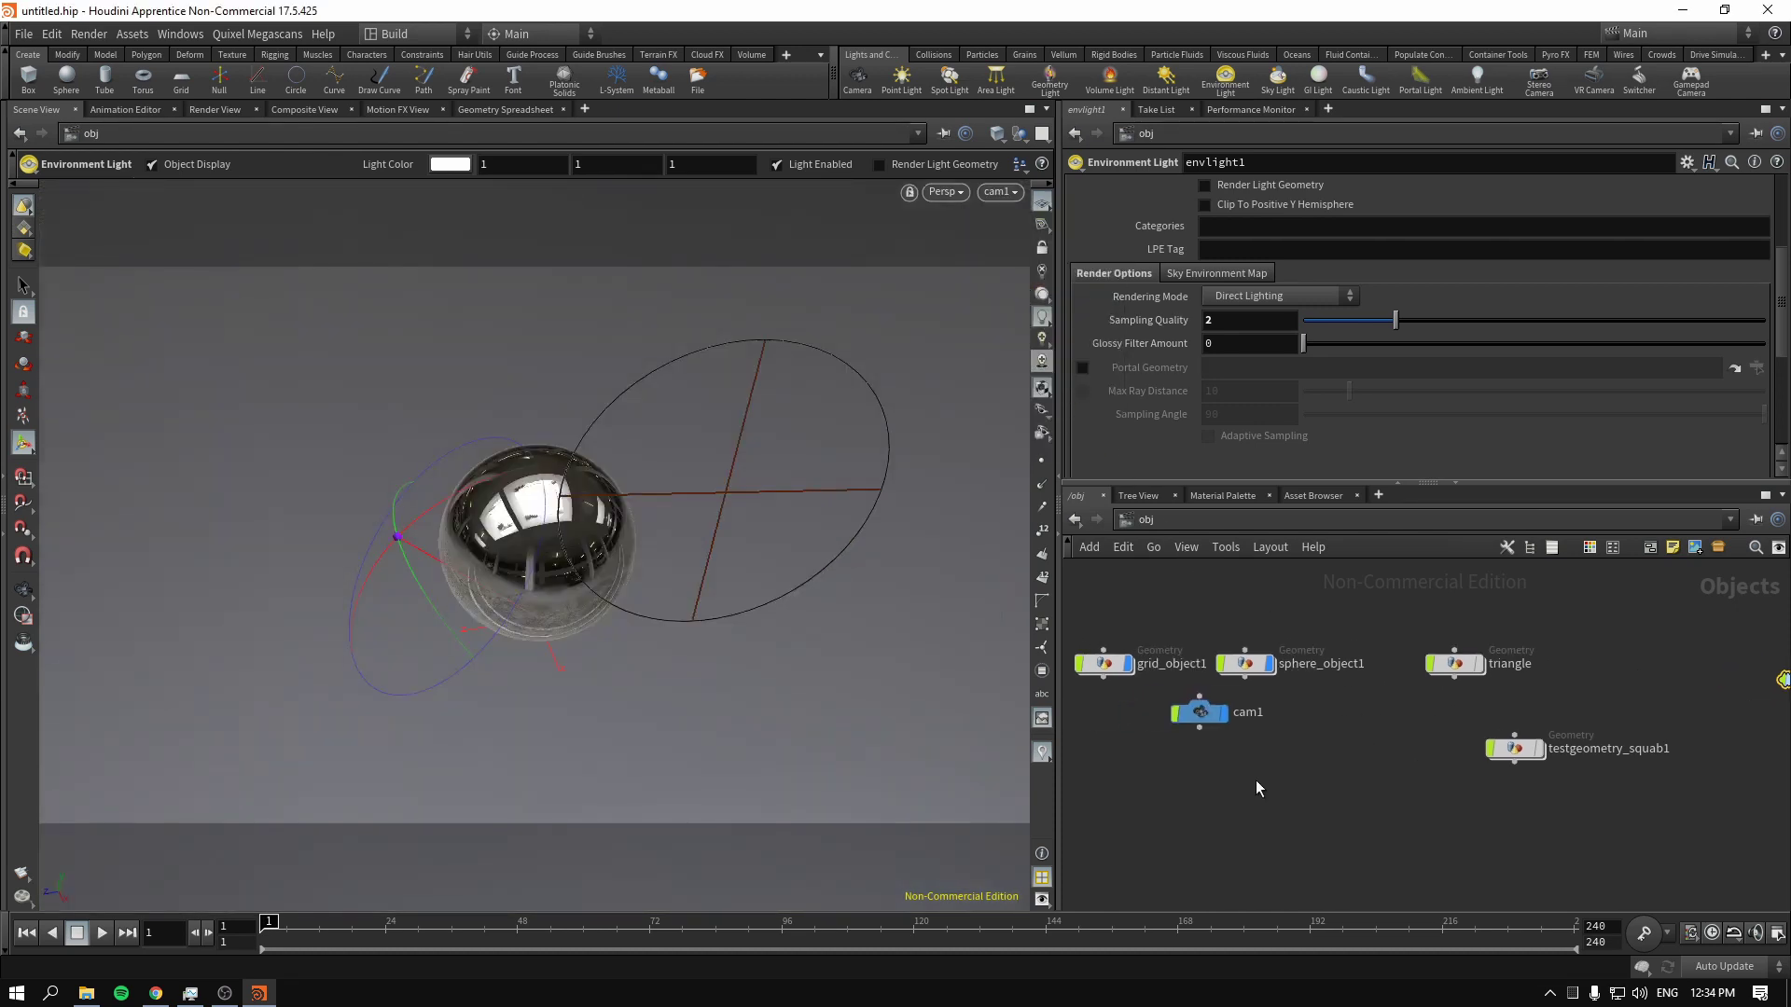
Duplicate cam1 in the obj network and look through the copied camera
left_click_drag(1491, 835, 1328, 715)
key("ctrl+c")
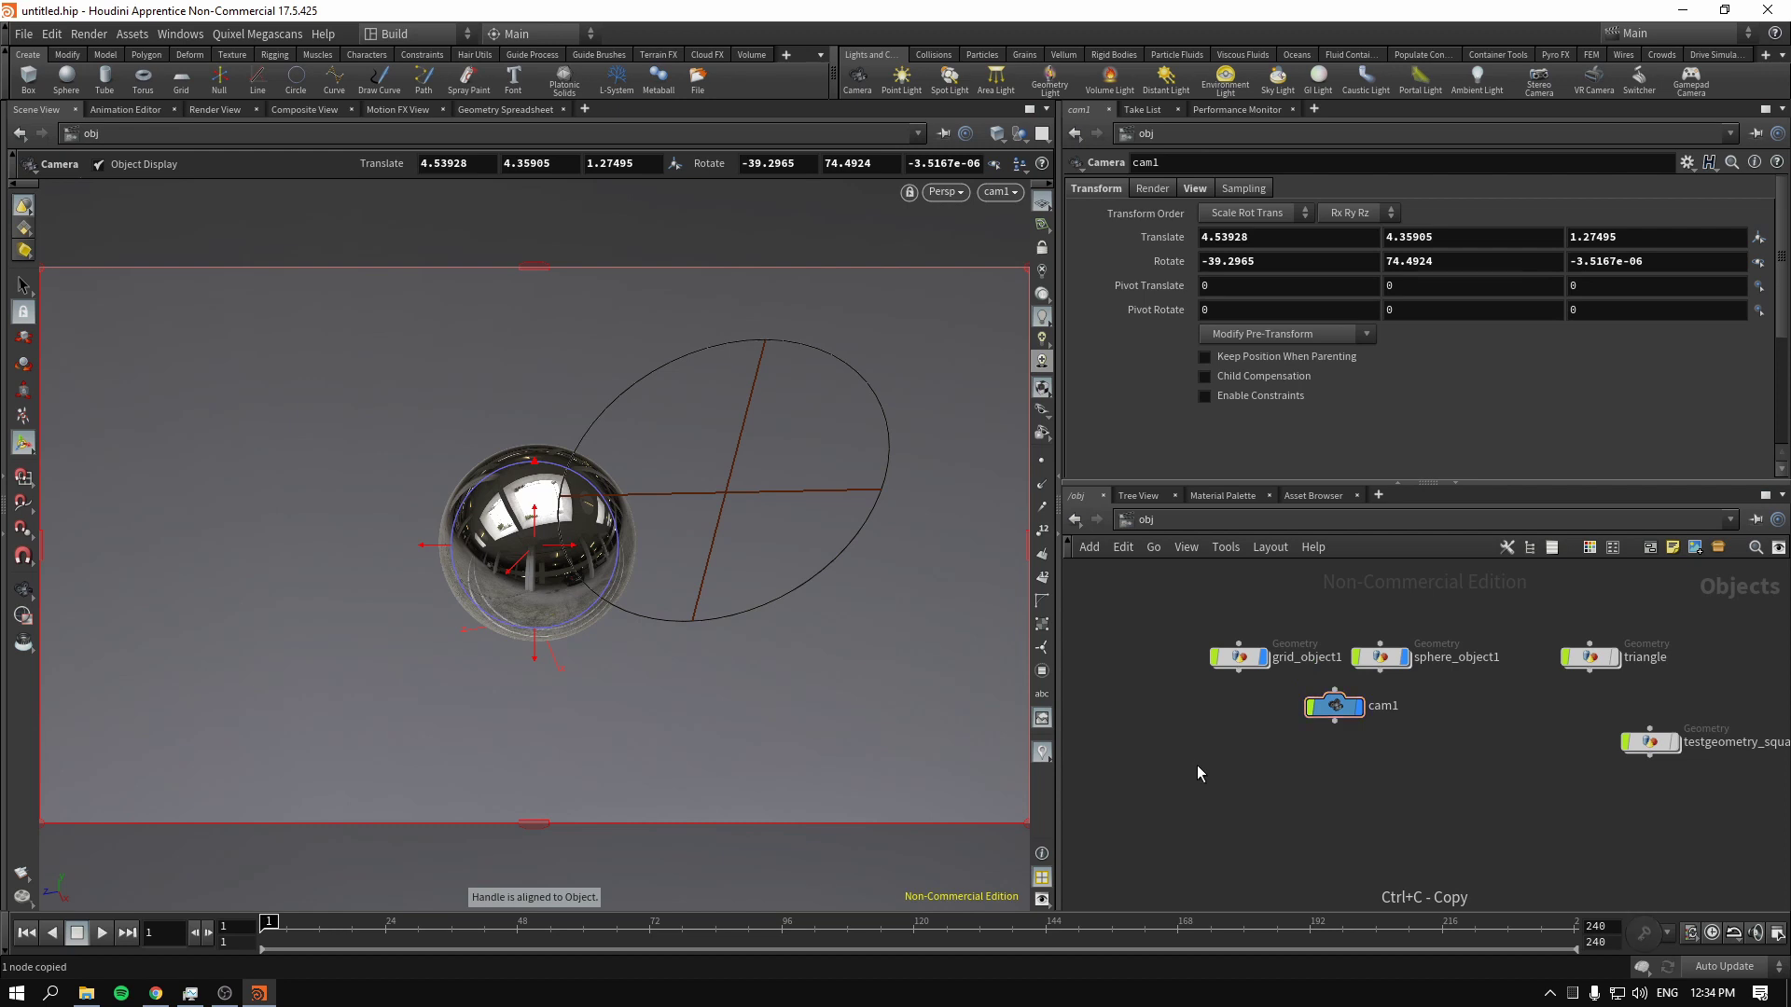
key("ctrl+v")
left_click(996, 191)
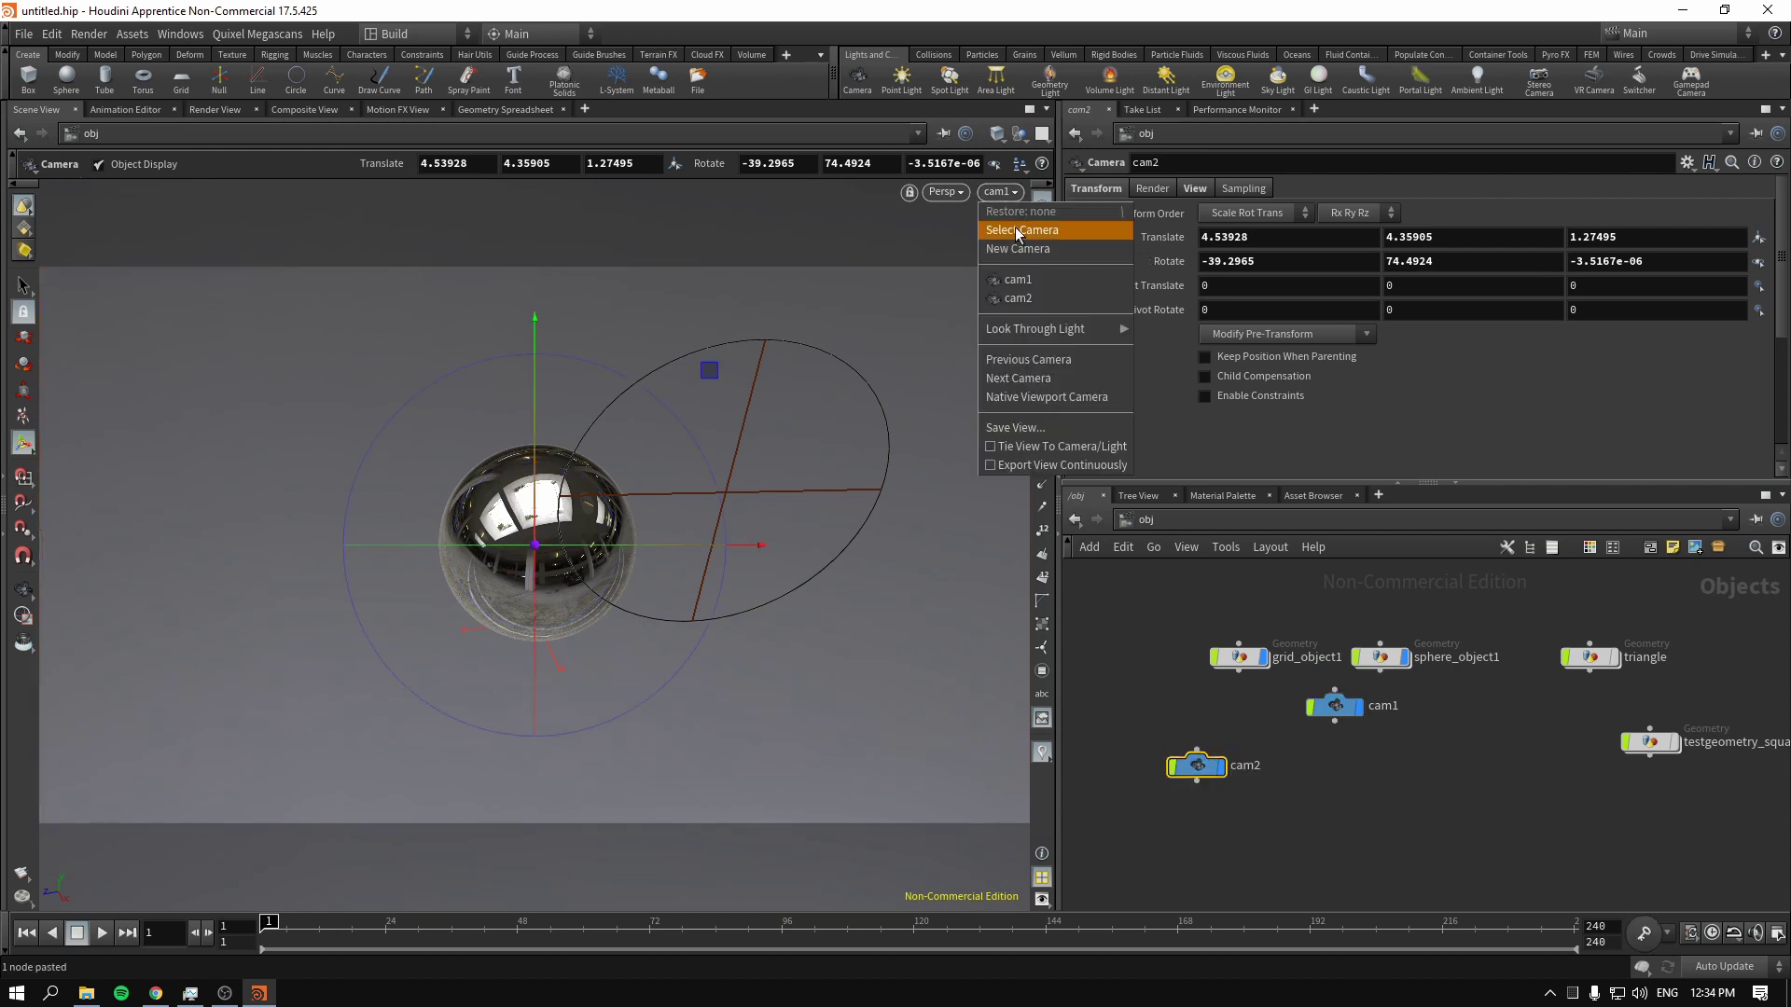
left_click(1027, 305)
left_click(1006, 192)
left_click(1023, 296)
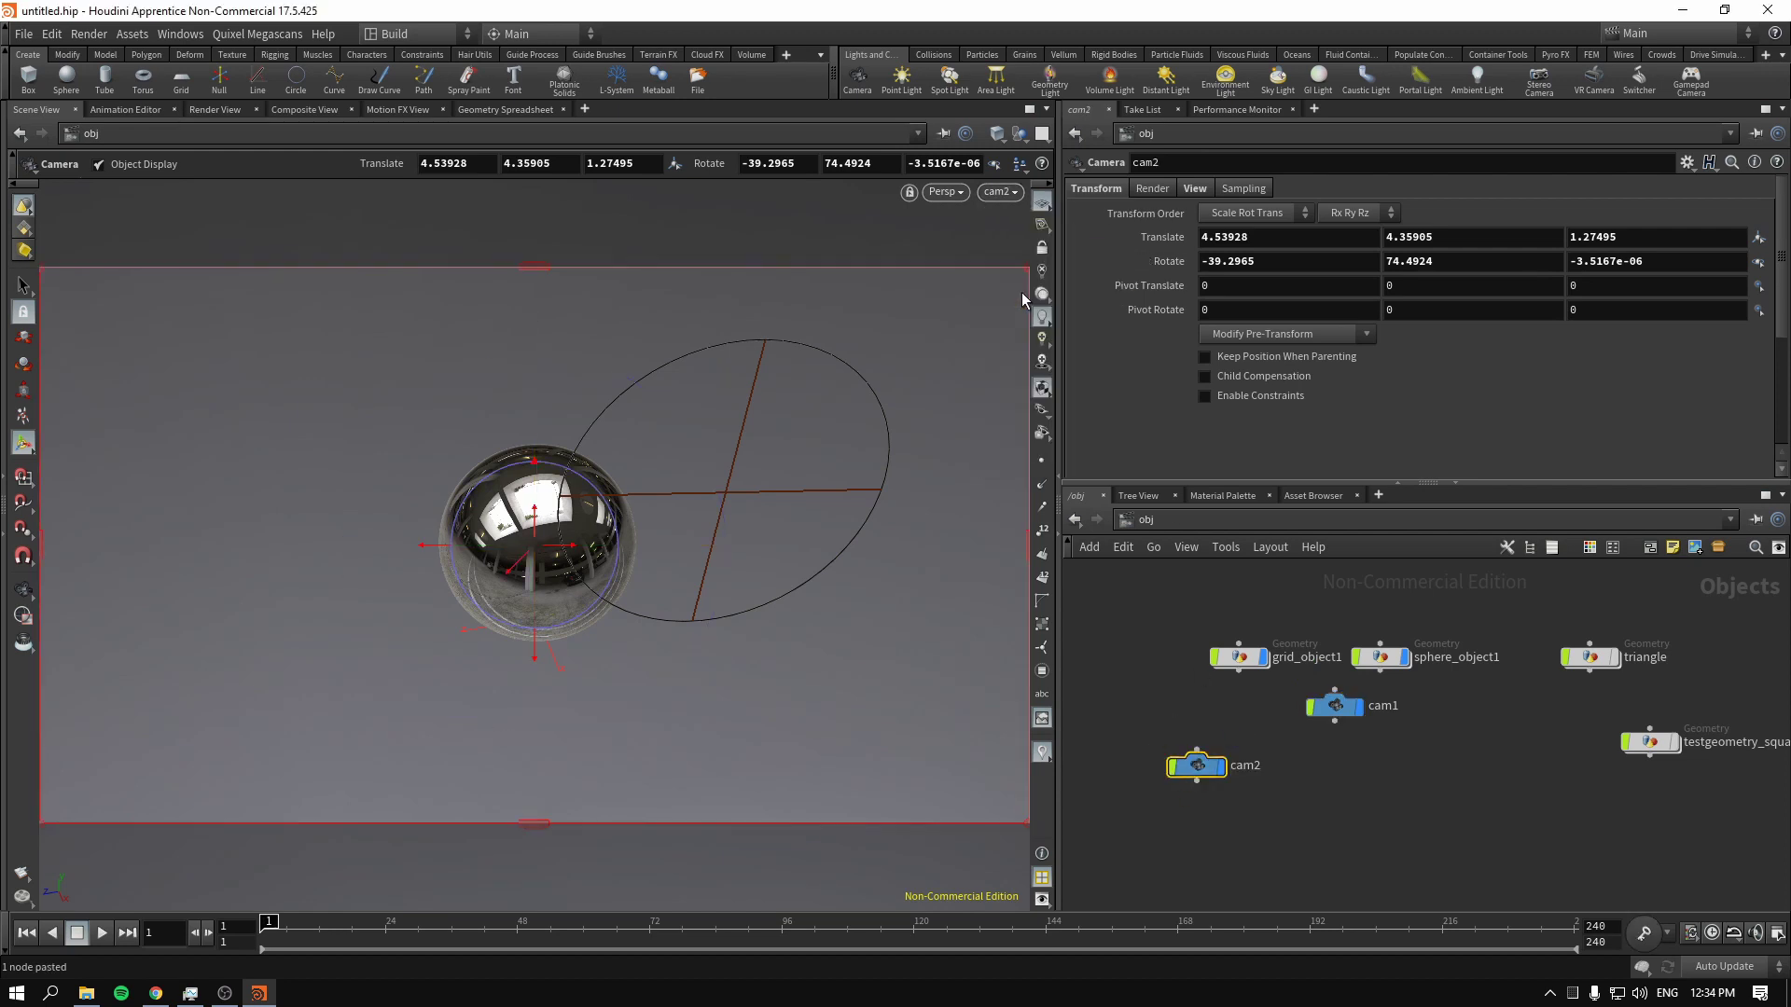
Lock the view to cam2, reposition it farther from the sphere at about 4.7, 6.0, 6.7, and unlock it to check its placement
left_click(1042, 248)
key("Escape")
left_click_drag(800, 453, 558, 546)
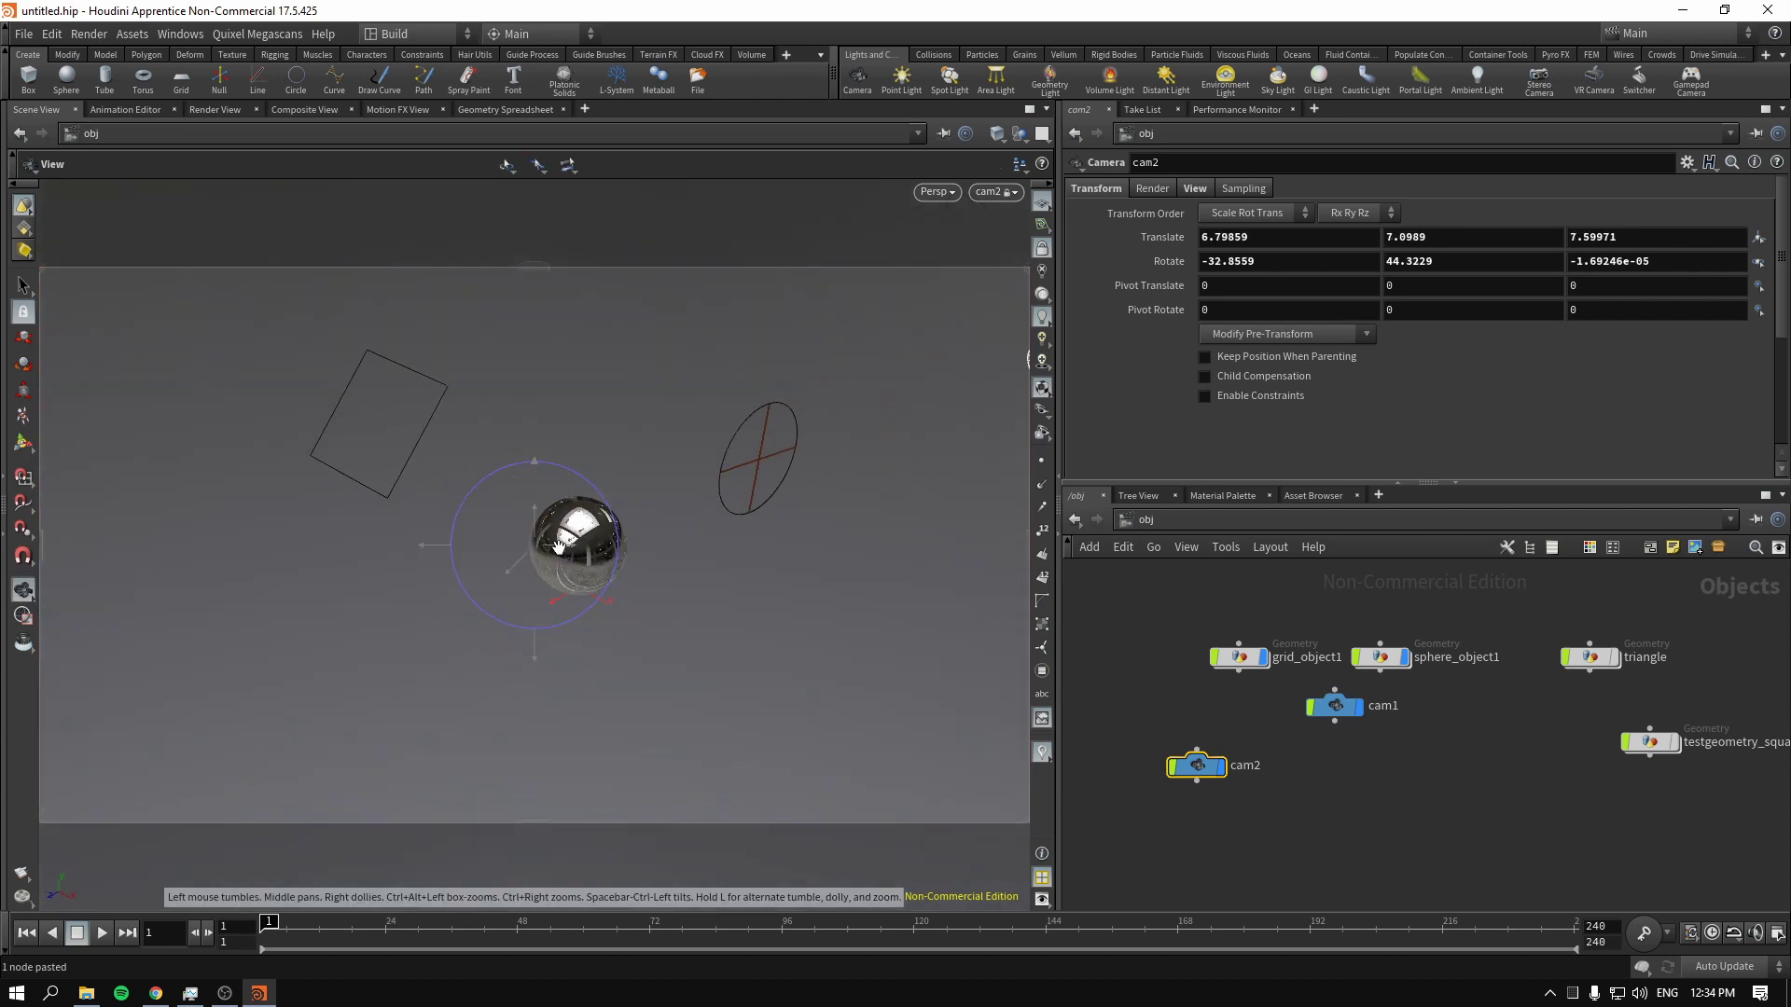
mouse_move(558, 546)
right_mouse_down()
mouse_move(864, 416)
mouse_move(792, 552)
mouse_move(653, 522)
mouse_move(574, 576)
right_mouse_up()
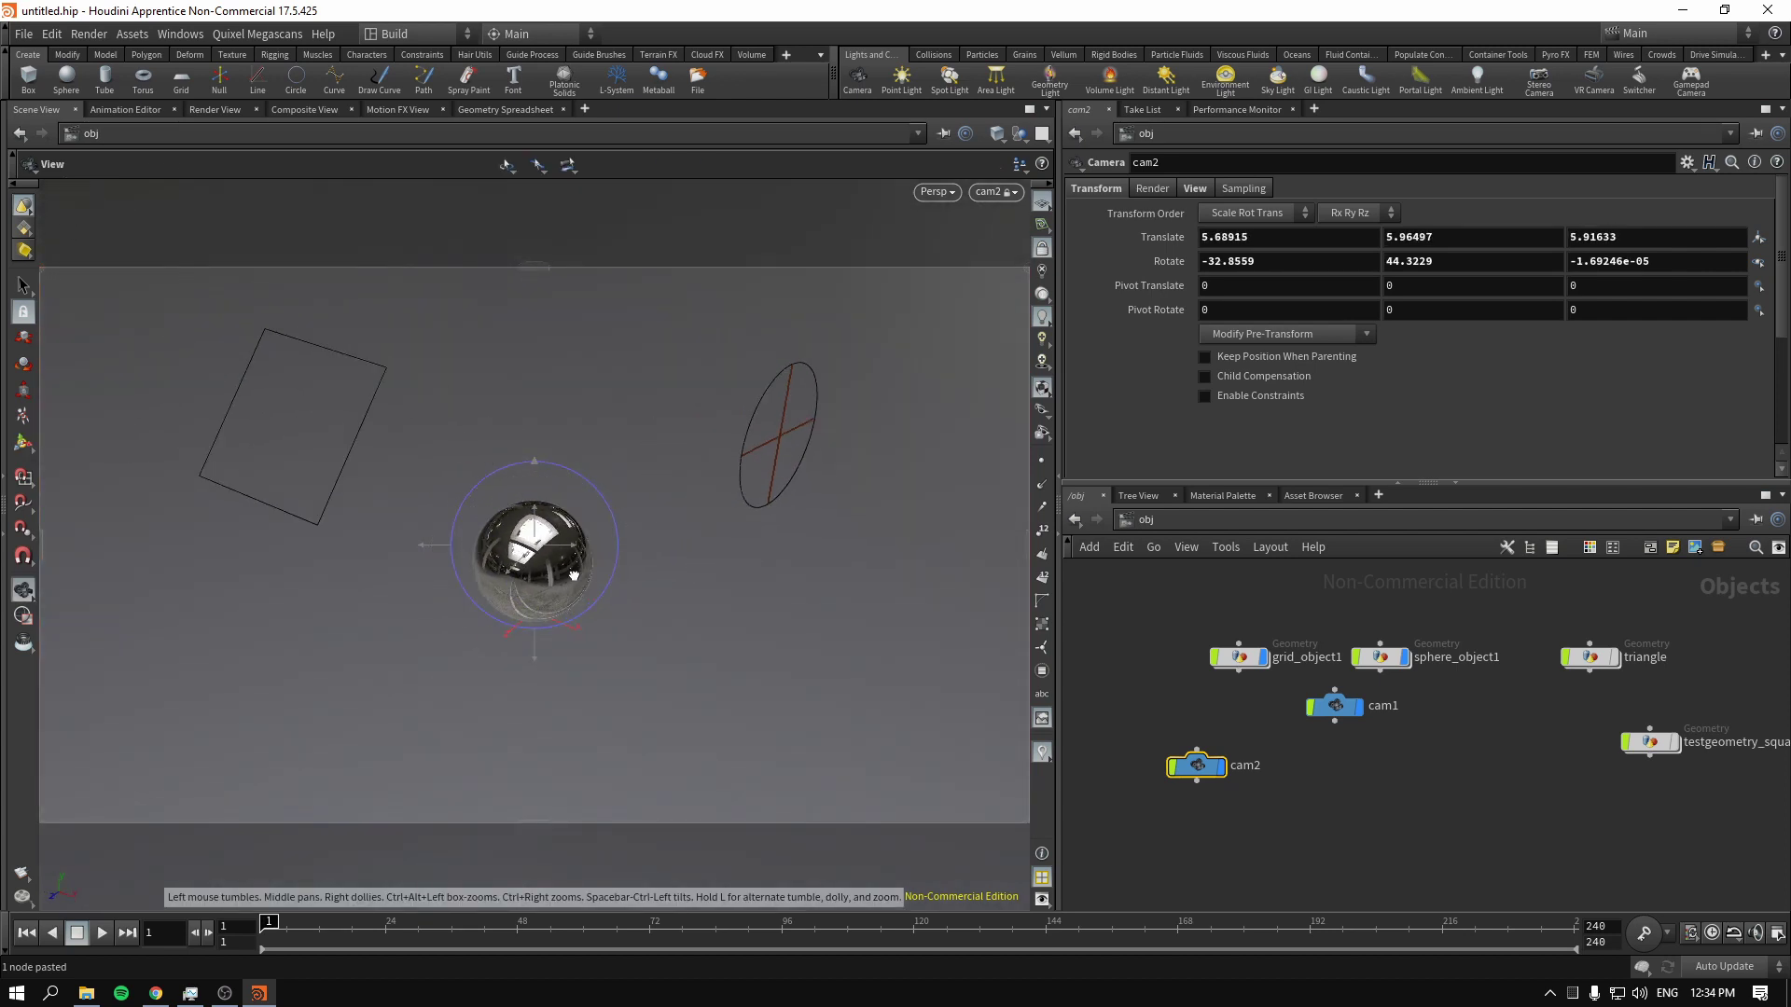
left_click(1041, 249)
right_click_drag(917, 458, 743, 495, "alt")
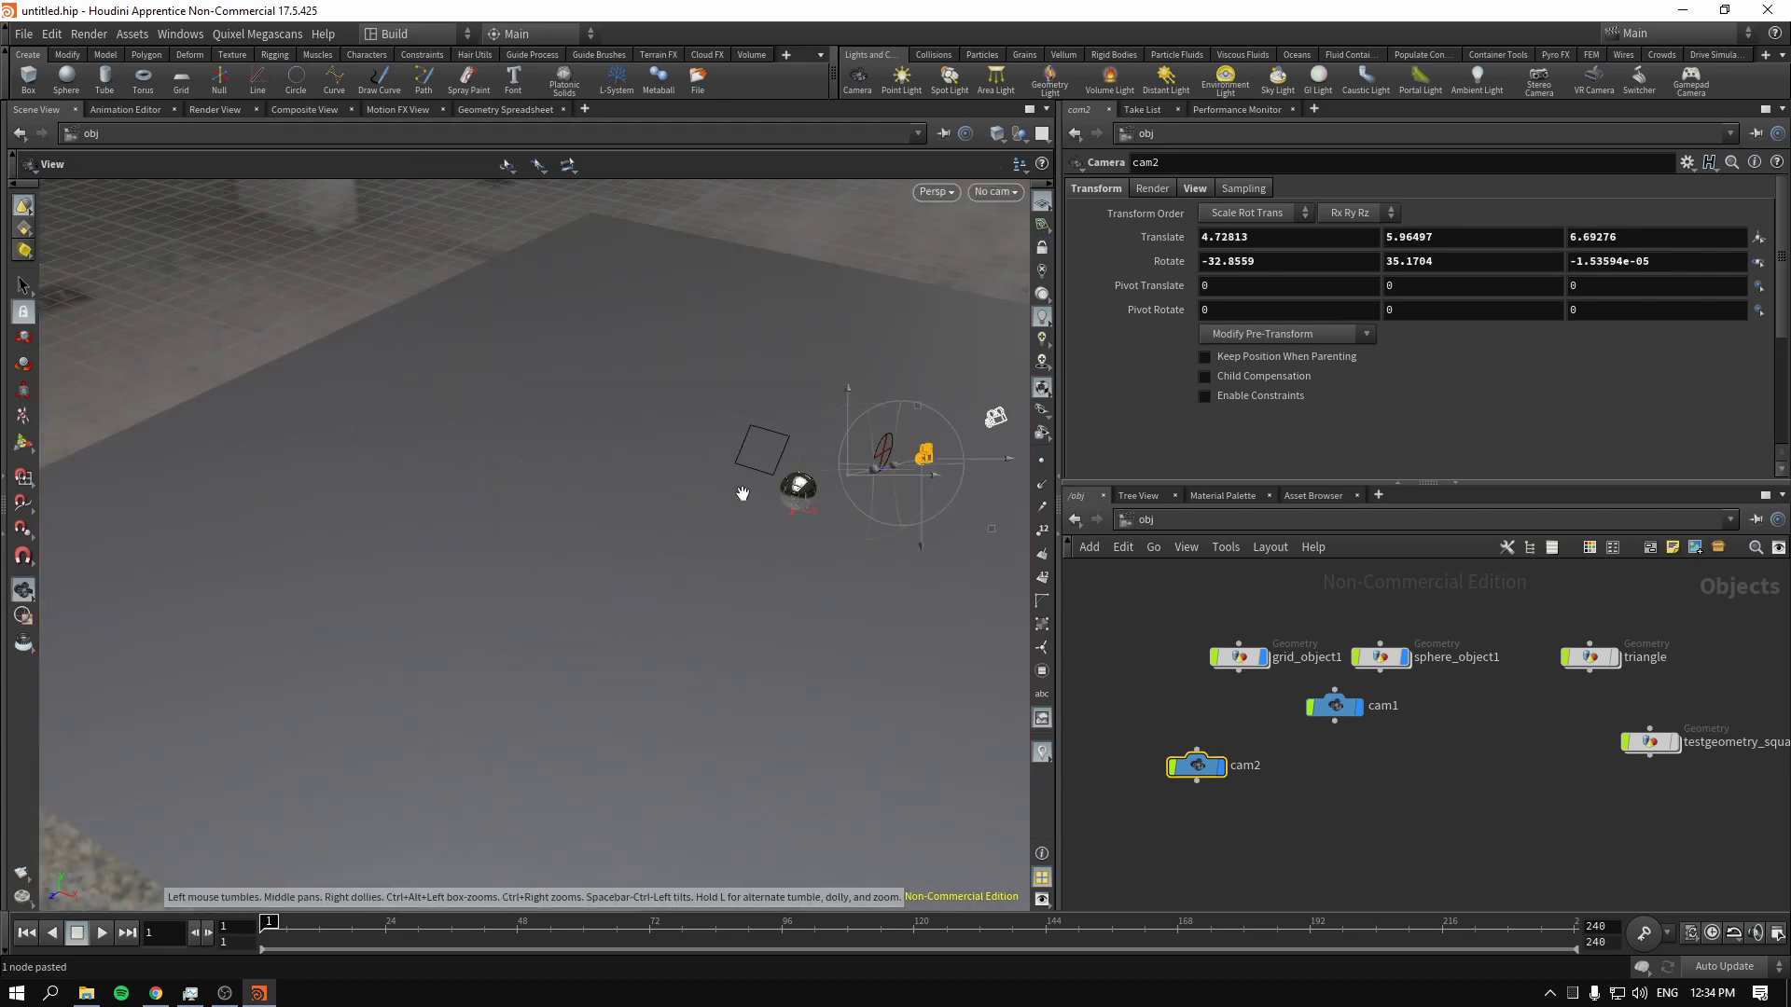
left_click_drag(742, 494, 832, 545)
key("Return")
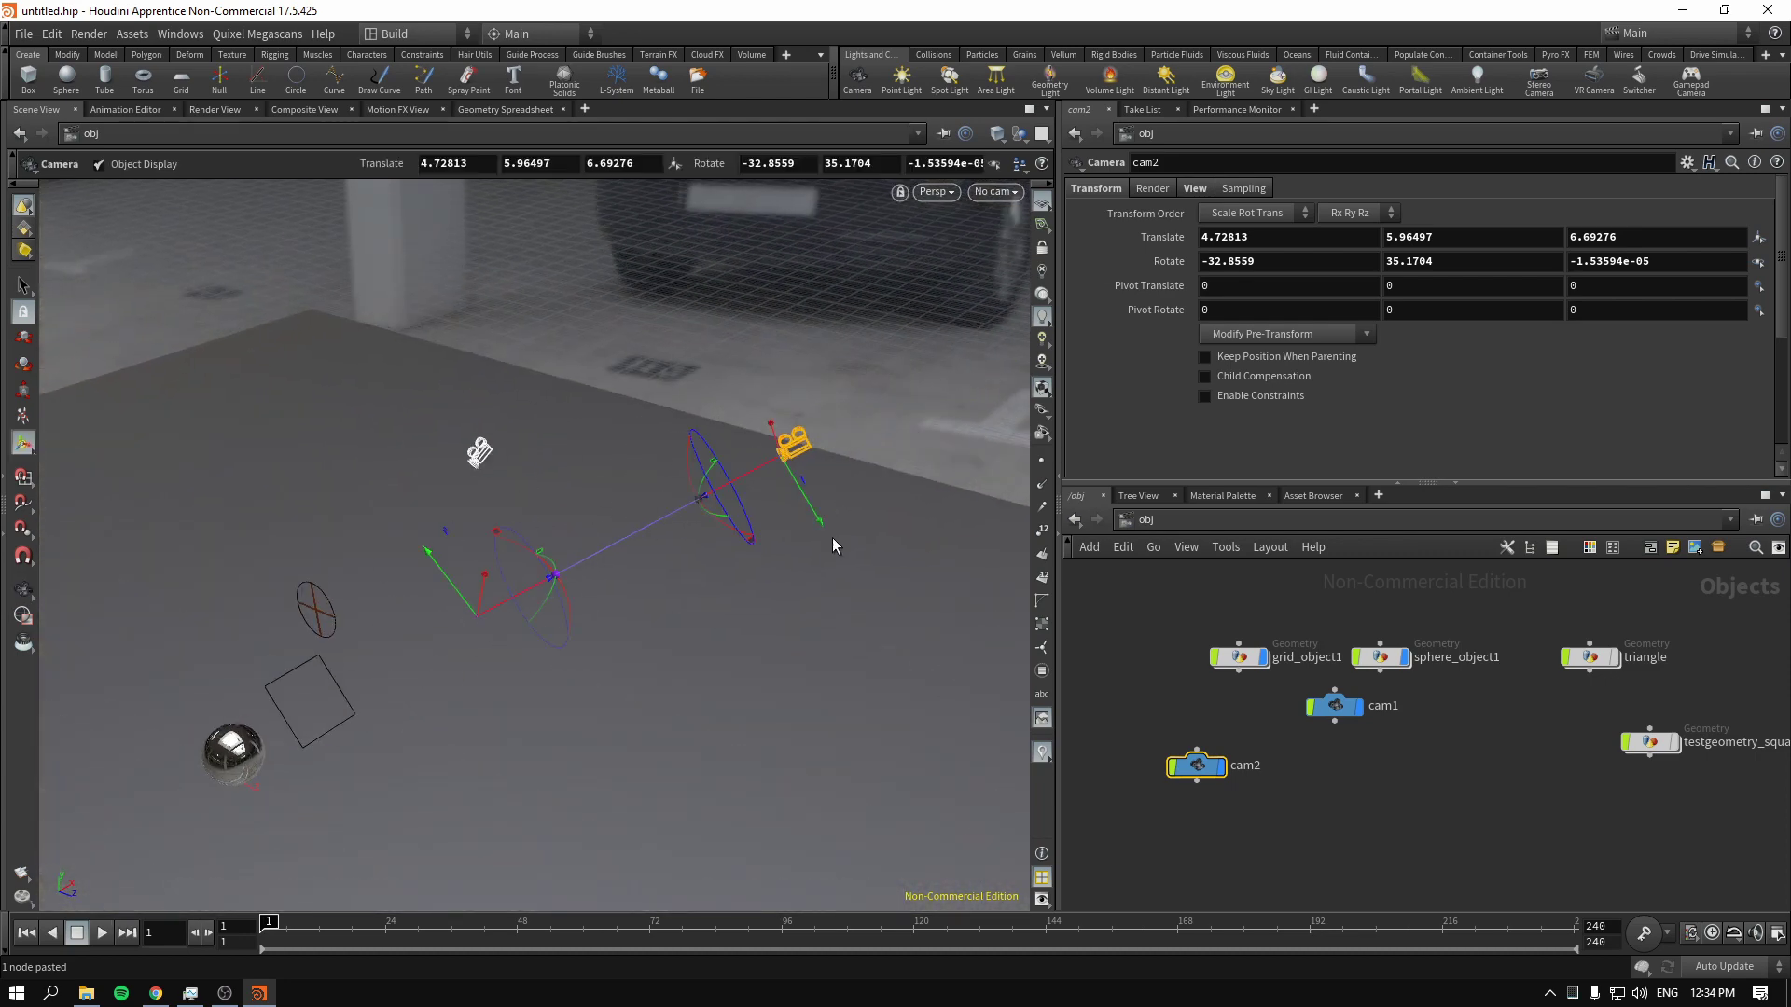
Switch to the out network and set mantra_ipr's Camera to /obj/cam2
left_click(1147, 520)
left_click(1194, 626)
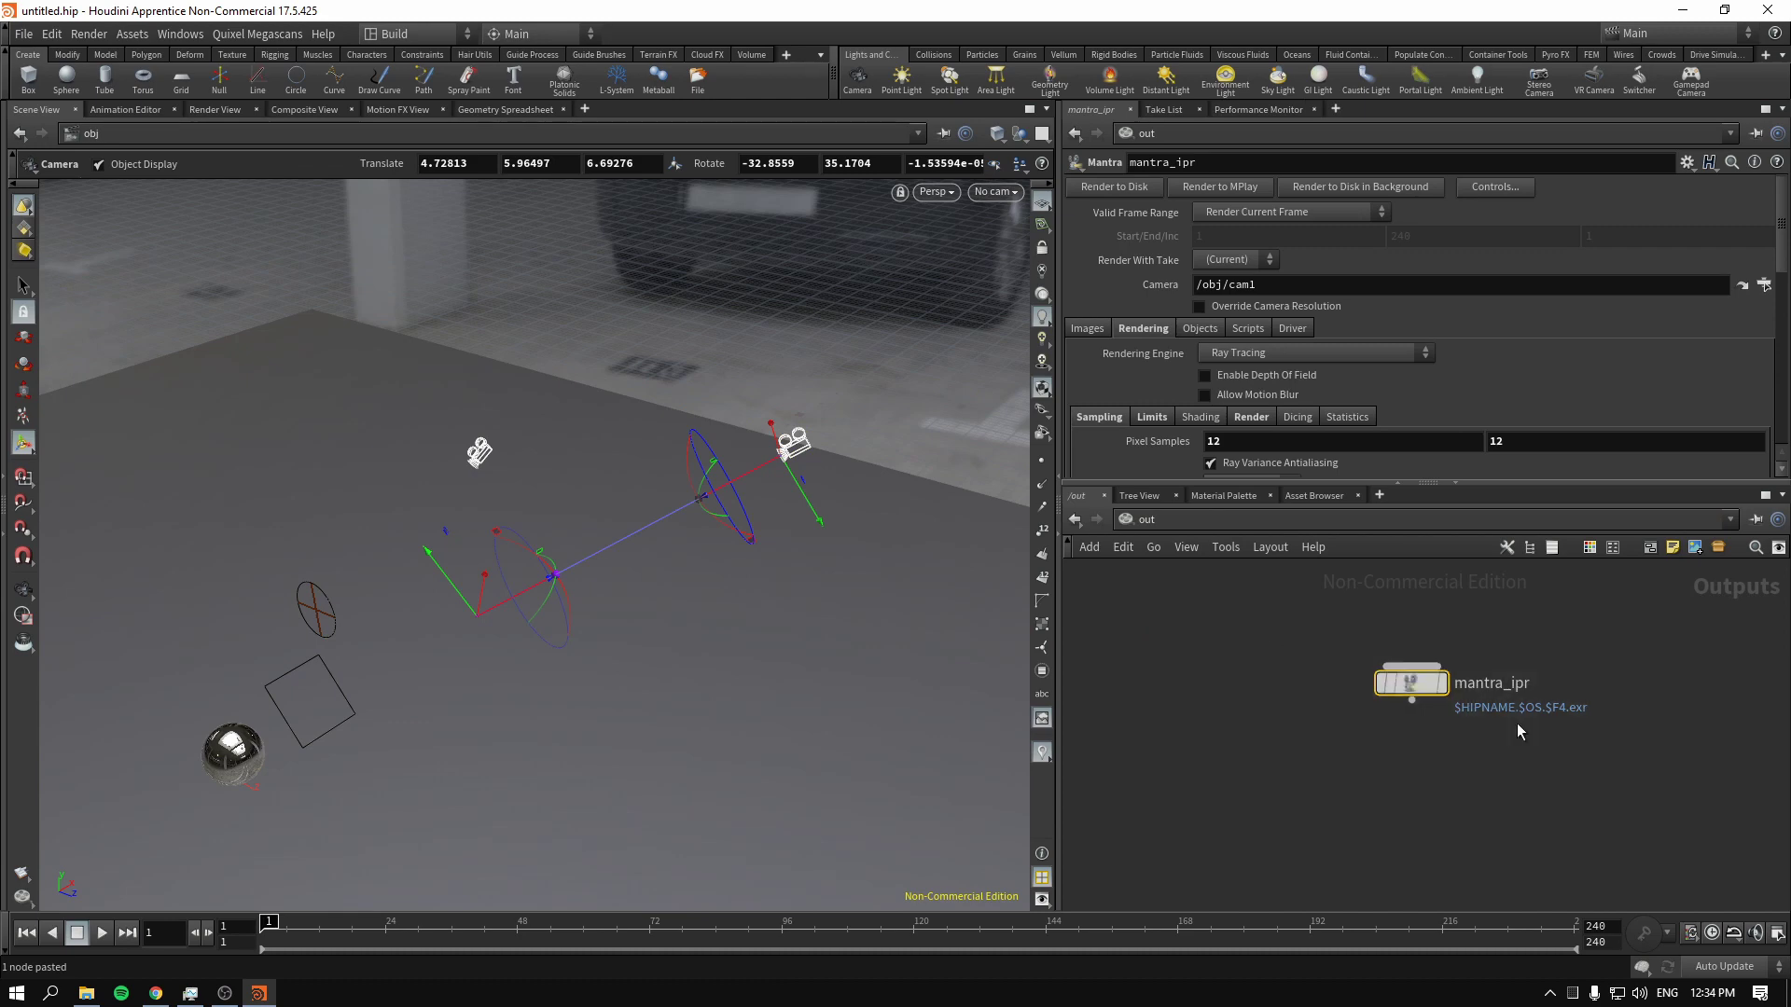
left_click_drag(1247, 286, 1258, 286)
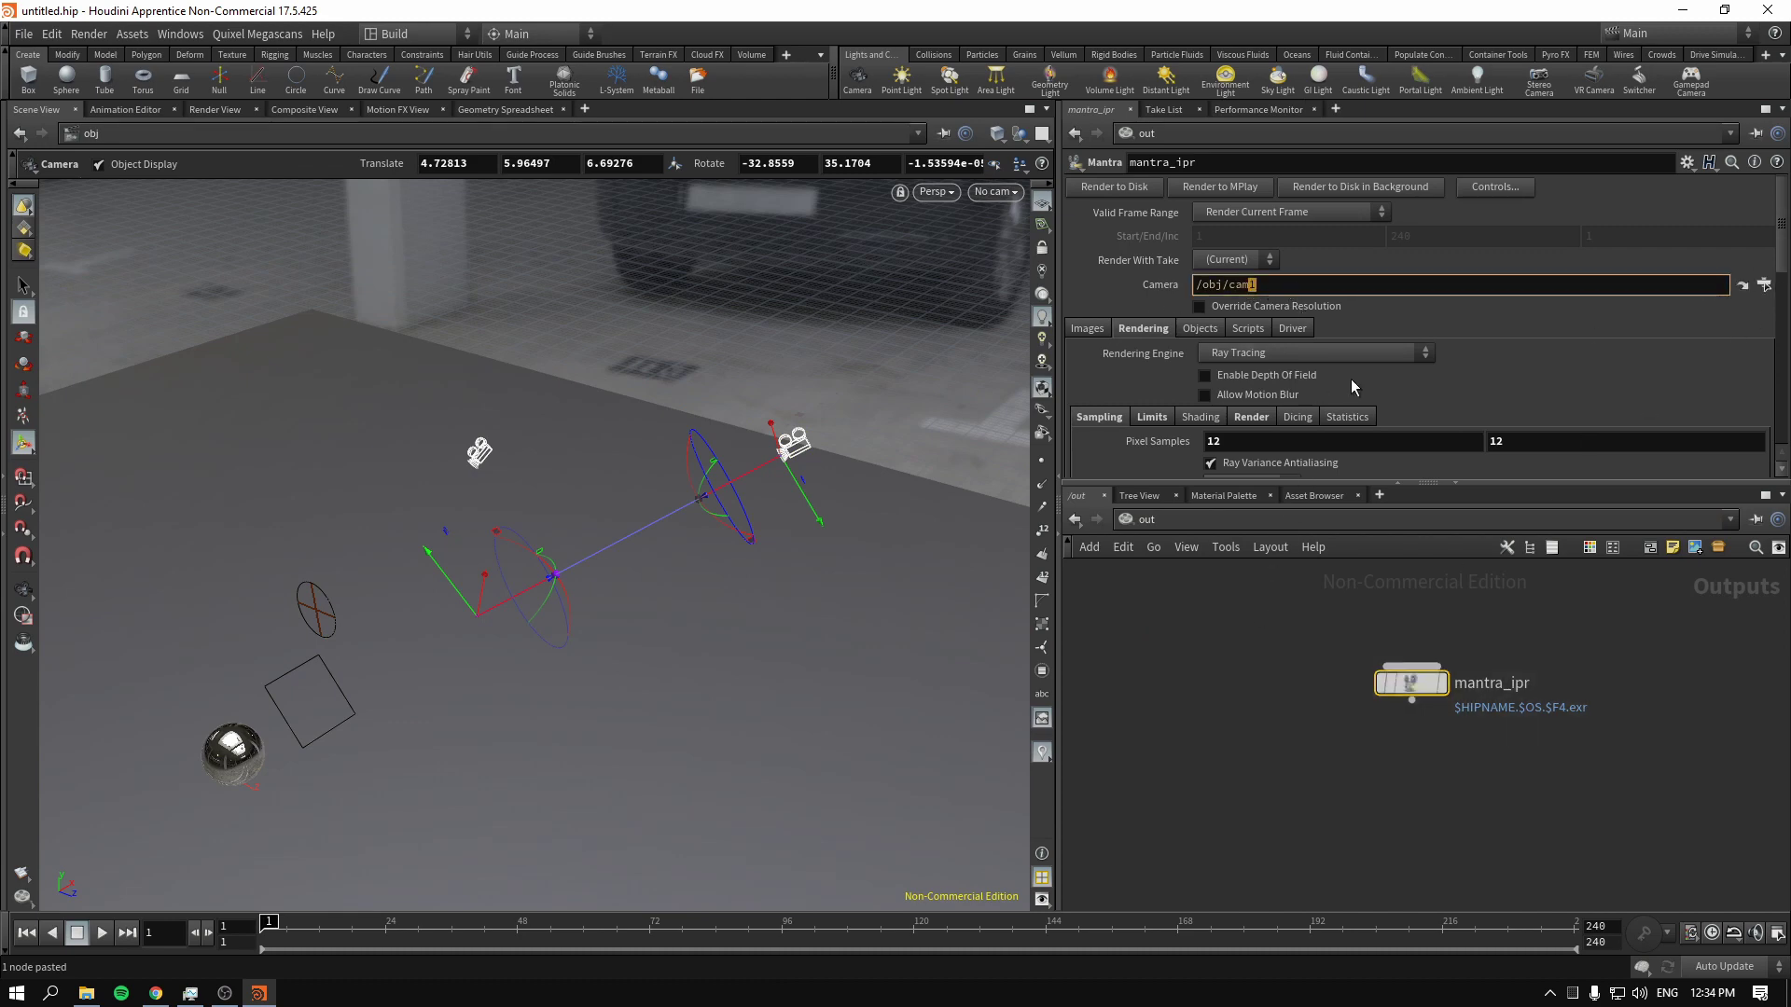
type("2")
key("Return")
Start the render in the render view, choose /obj/cam2 as its camera, and restart the render
left_click(215, 111)
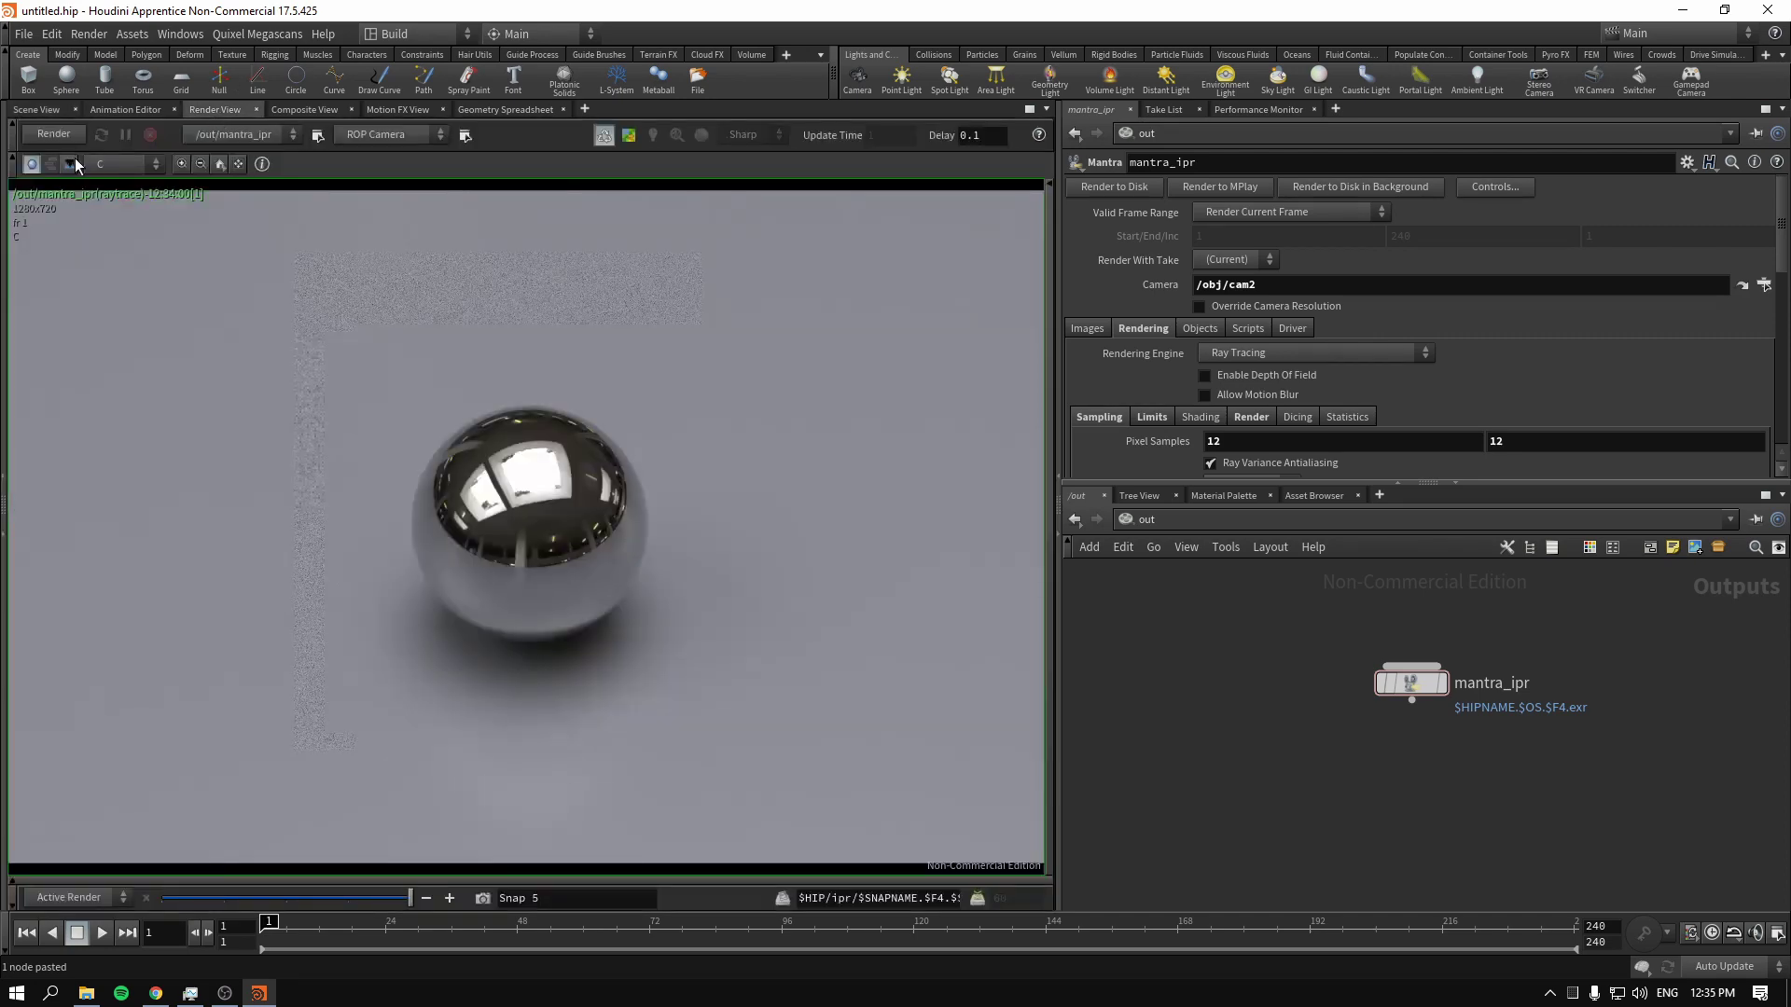
left_click(59, 138)
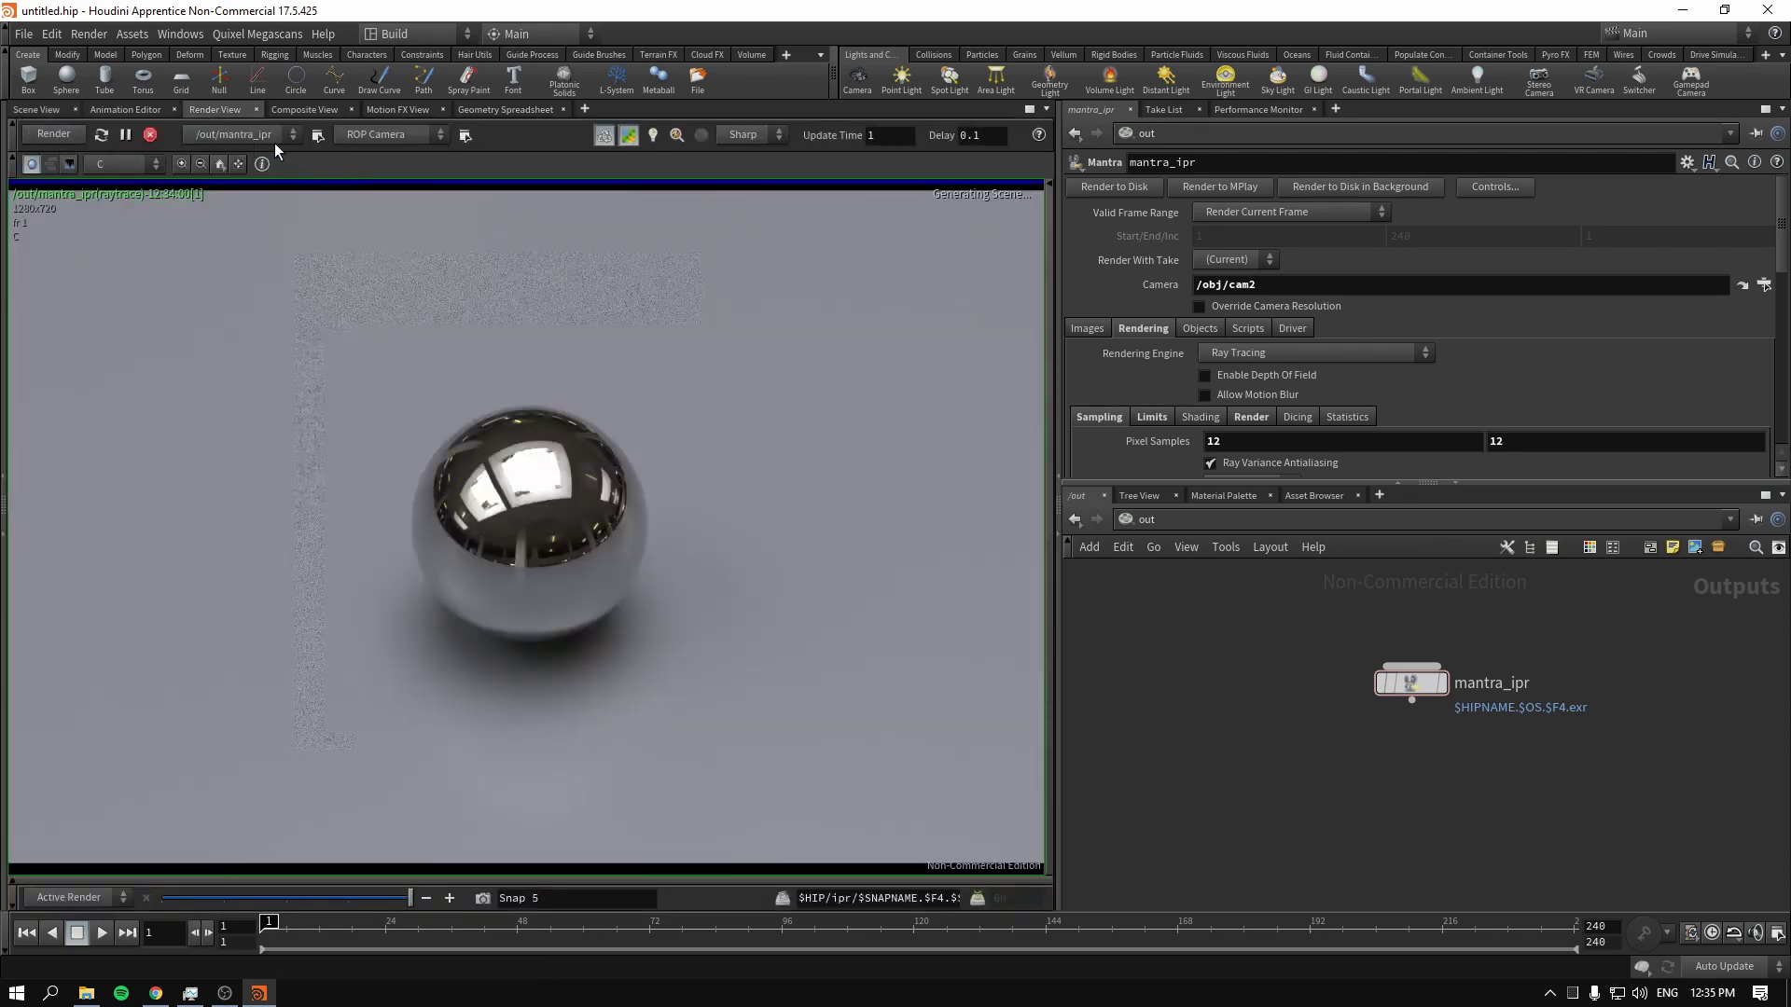
left_click(395, 131)
left_click(394, 204)
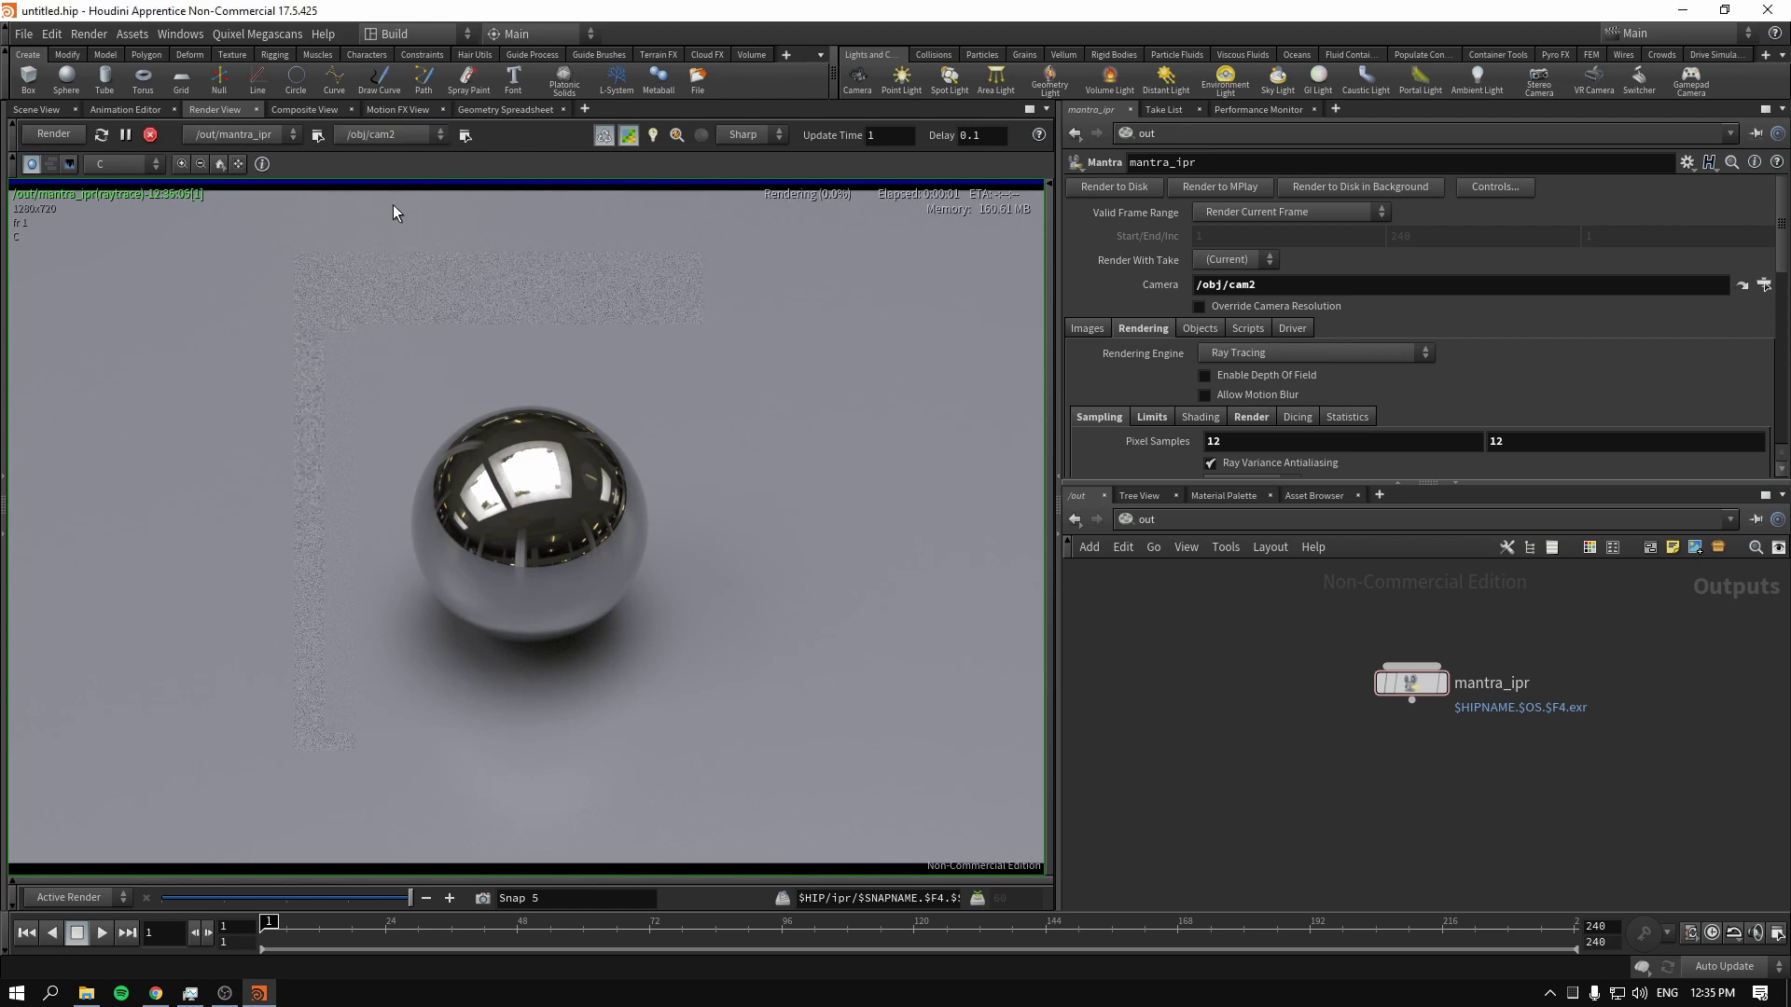
left_click(103, 136)
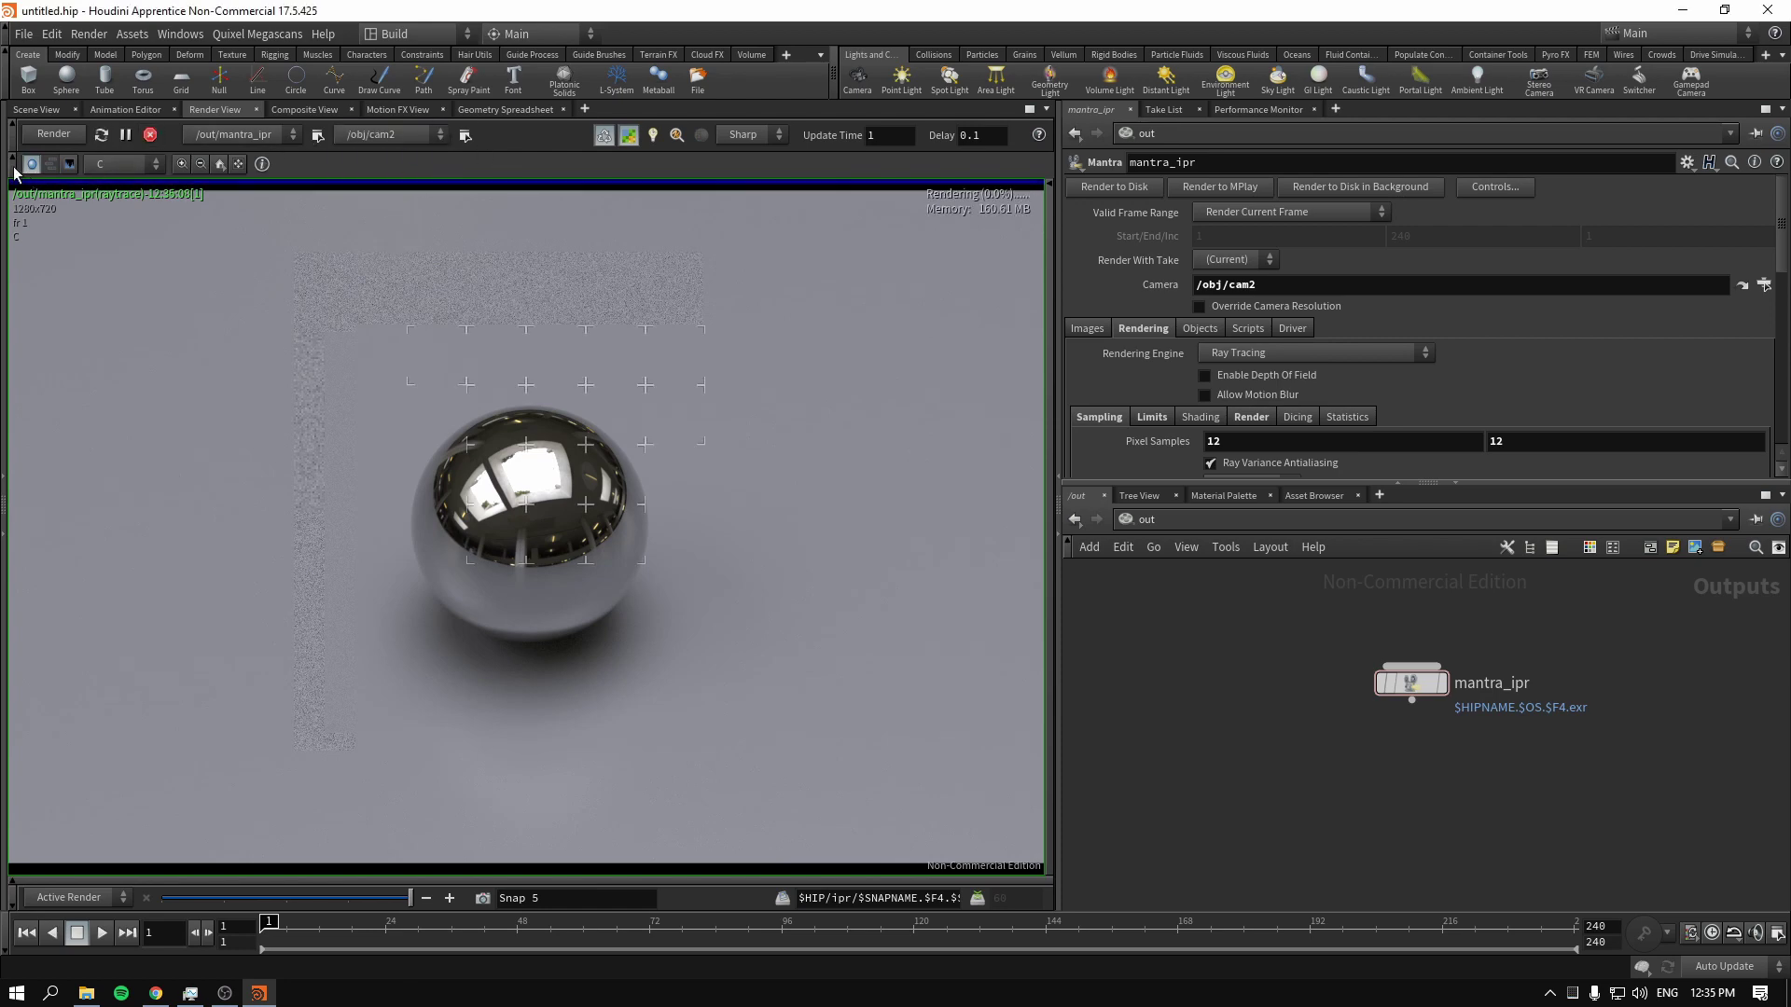
Examine the placement of both cameras around the sphere in the scene view
left_click(36, 109)
left_click_drag(615, 487, 407, 512)
right_click_drag(408, 512, 668, 439)
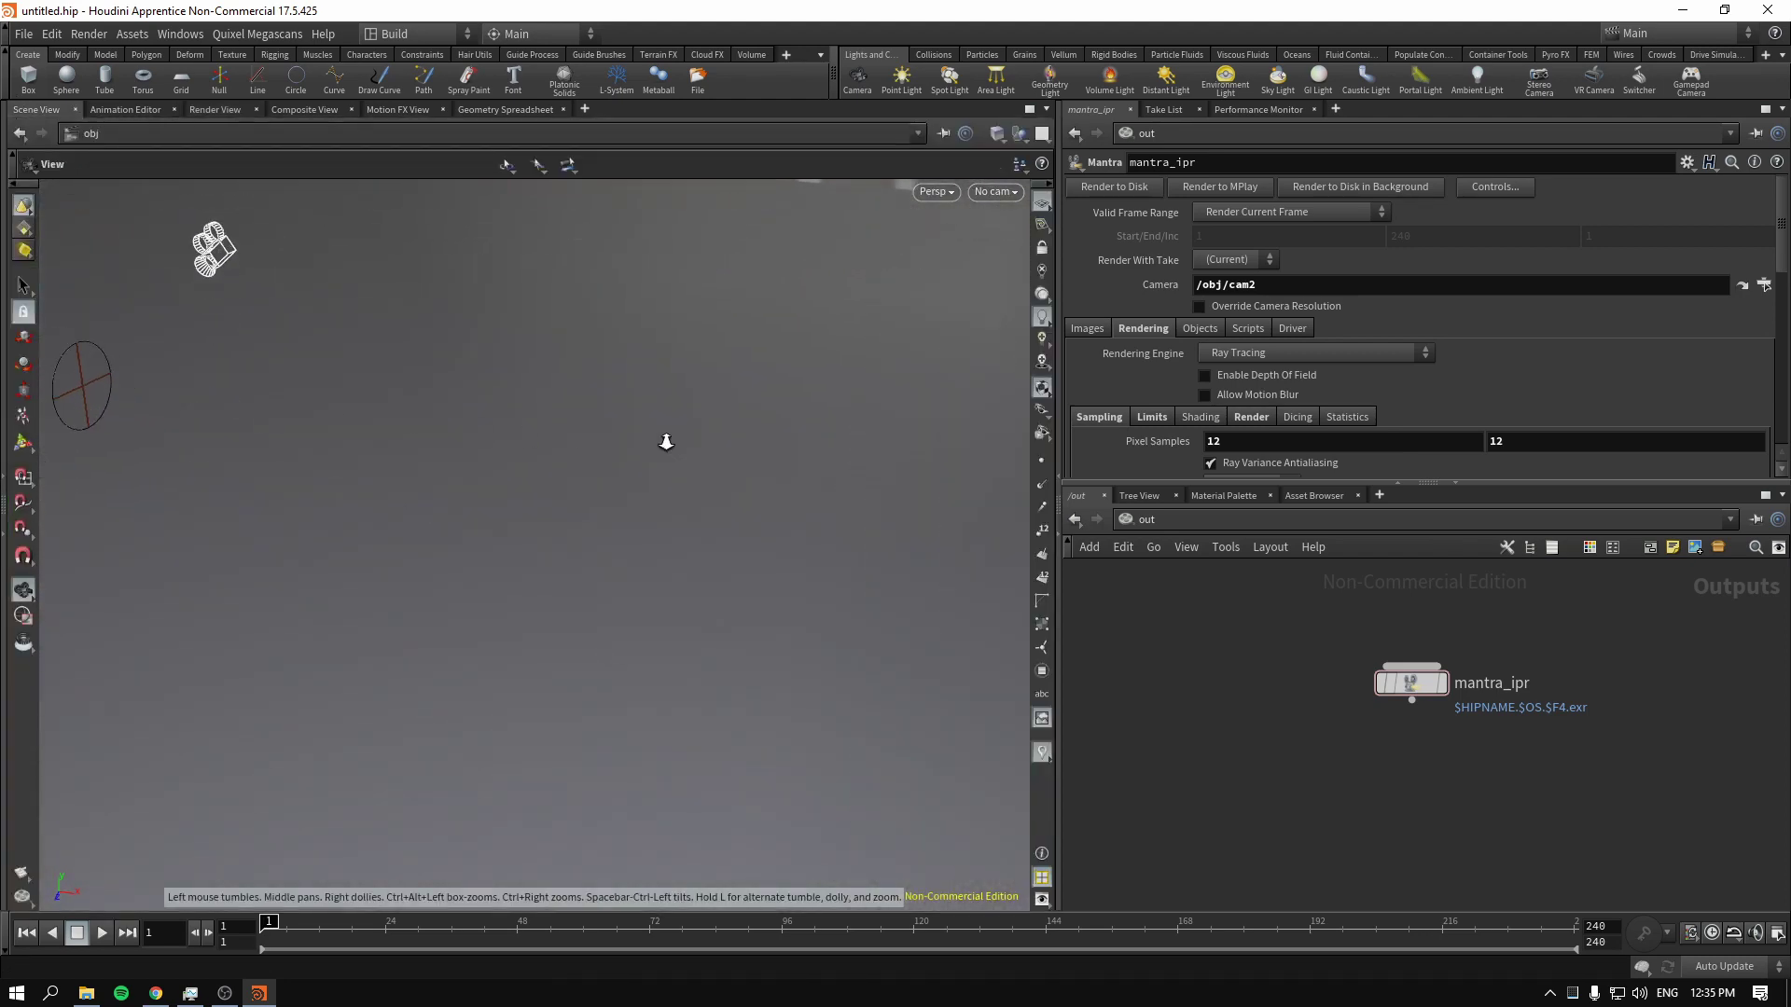
left_click_drag(667, 440, 675, 423)
middle_click_drag(676, 423, 363, 438)
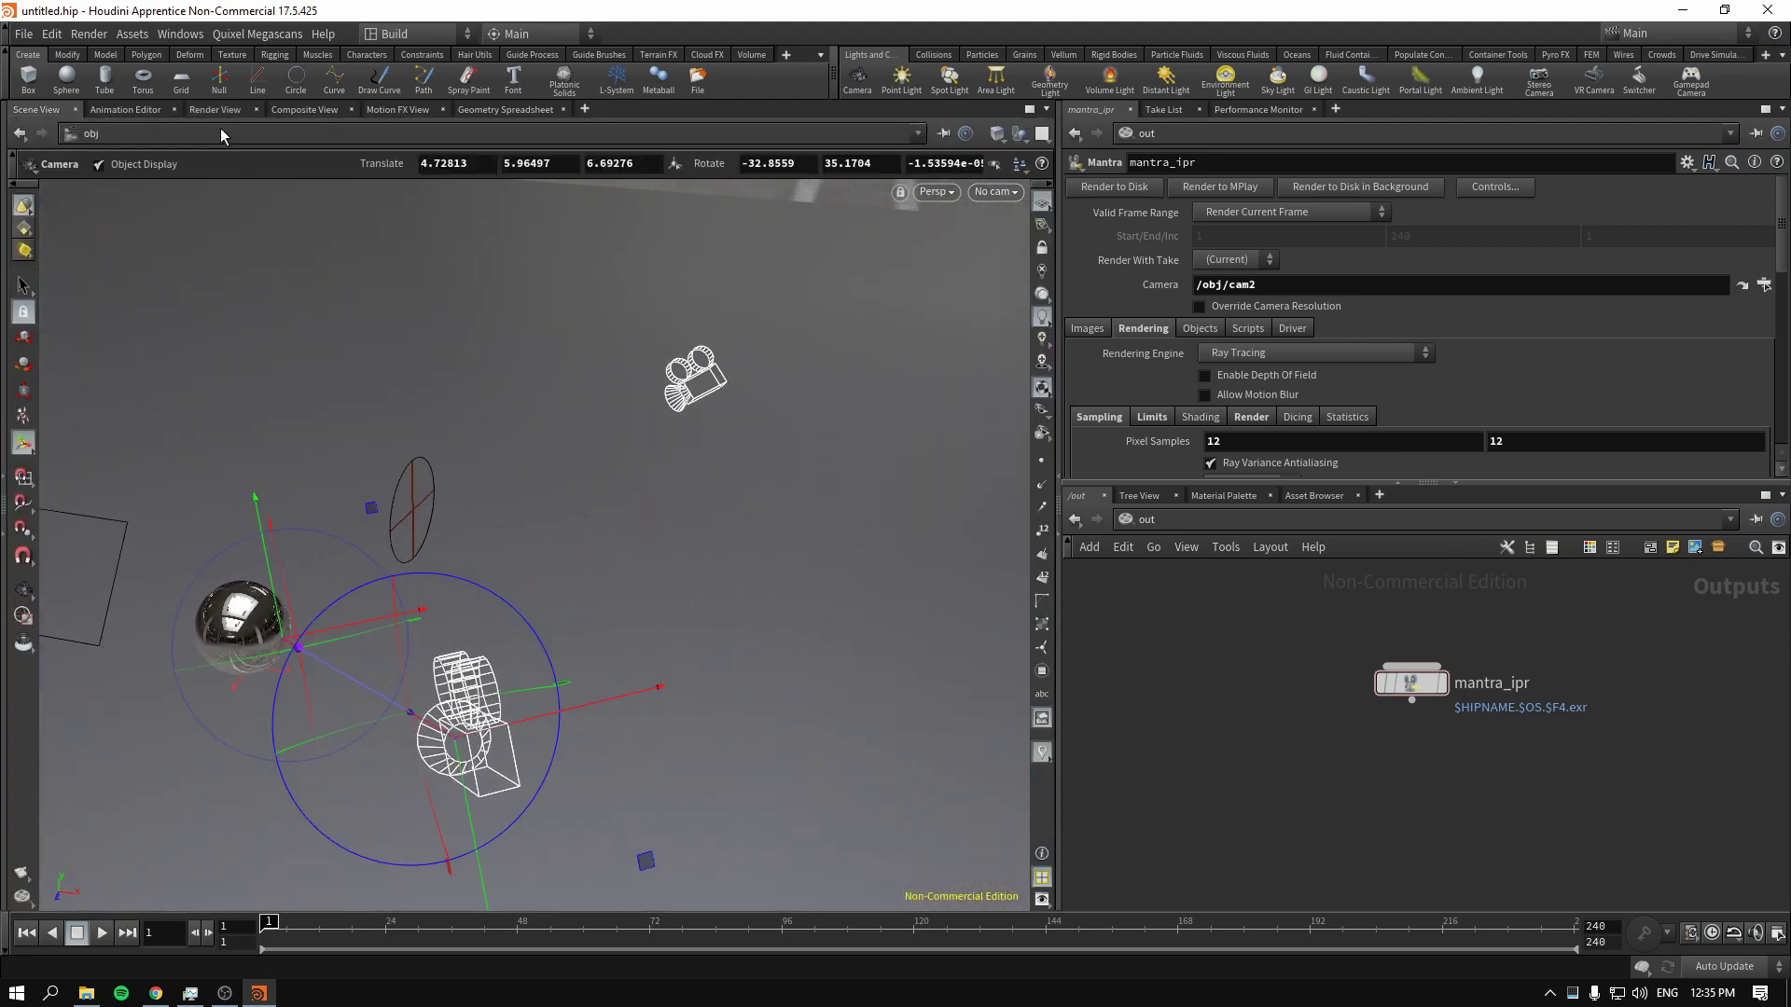
Check the sphere's render from cam2 in the render view and stop the render
left_click(215, 109)
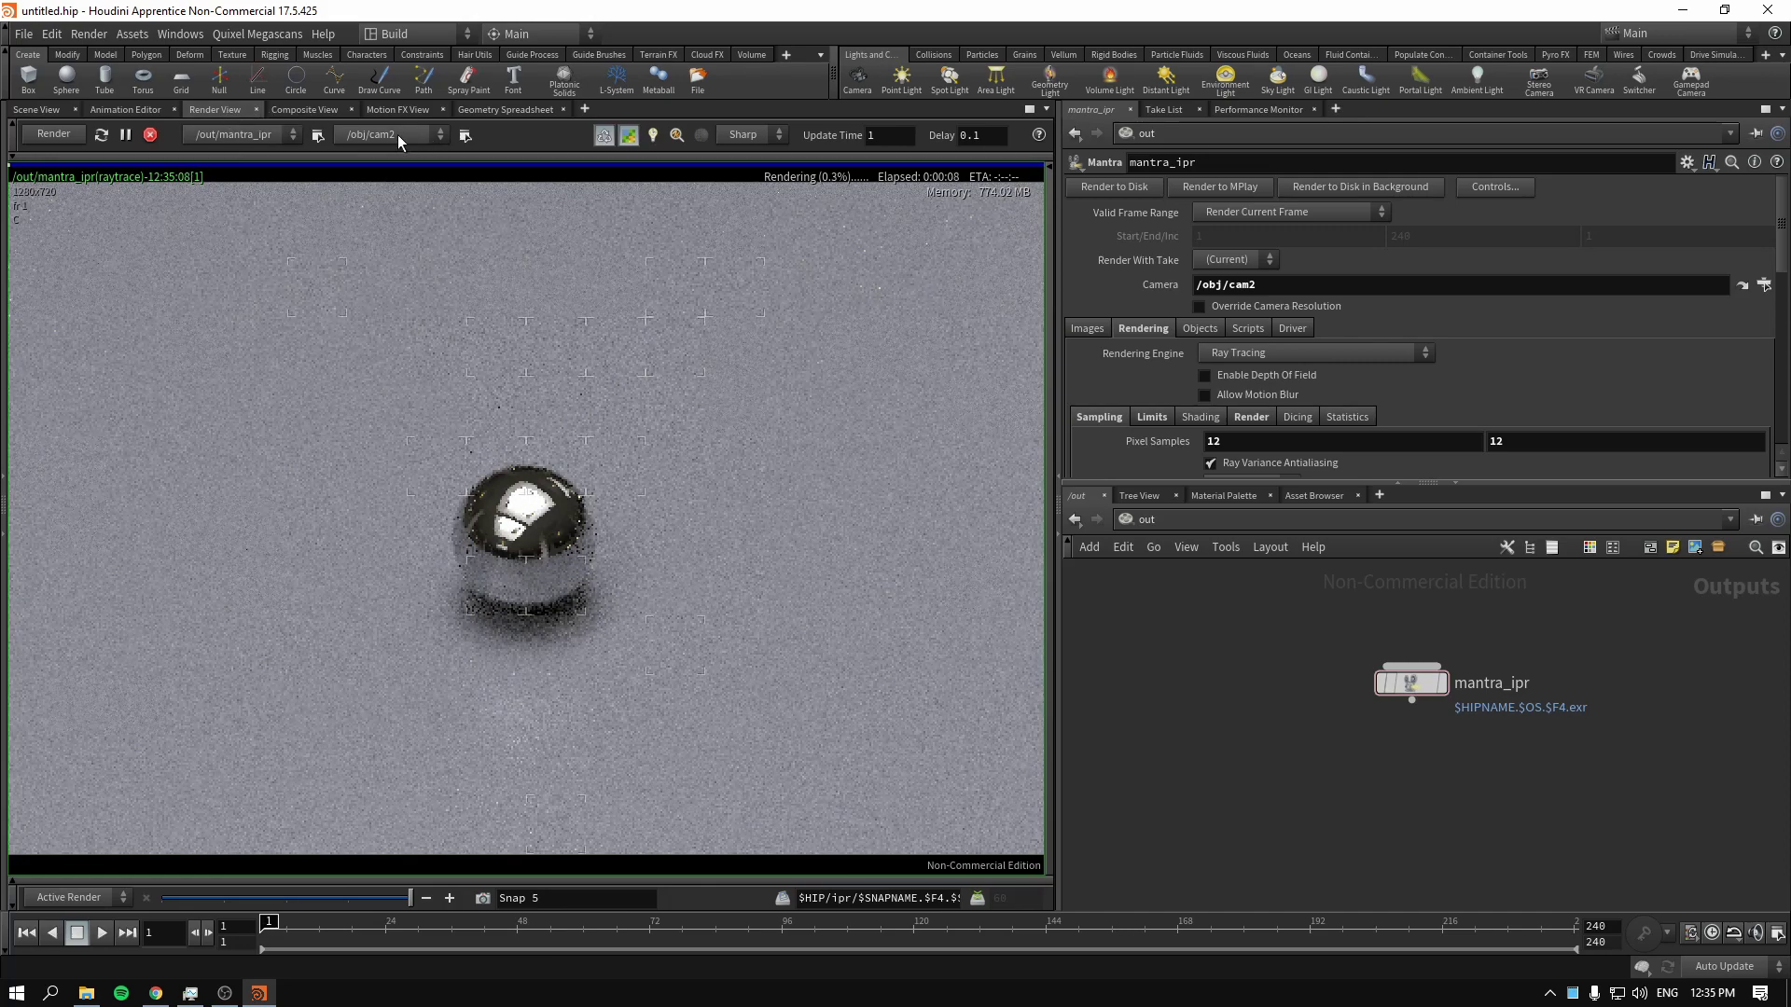
left_click_drag(373, 898, 416, 898)
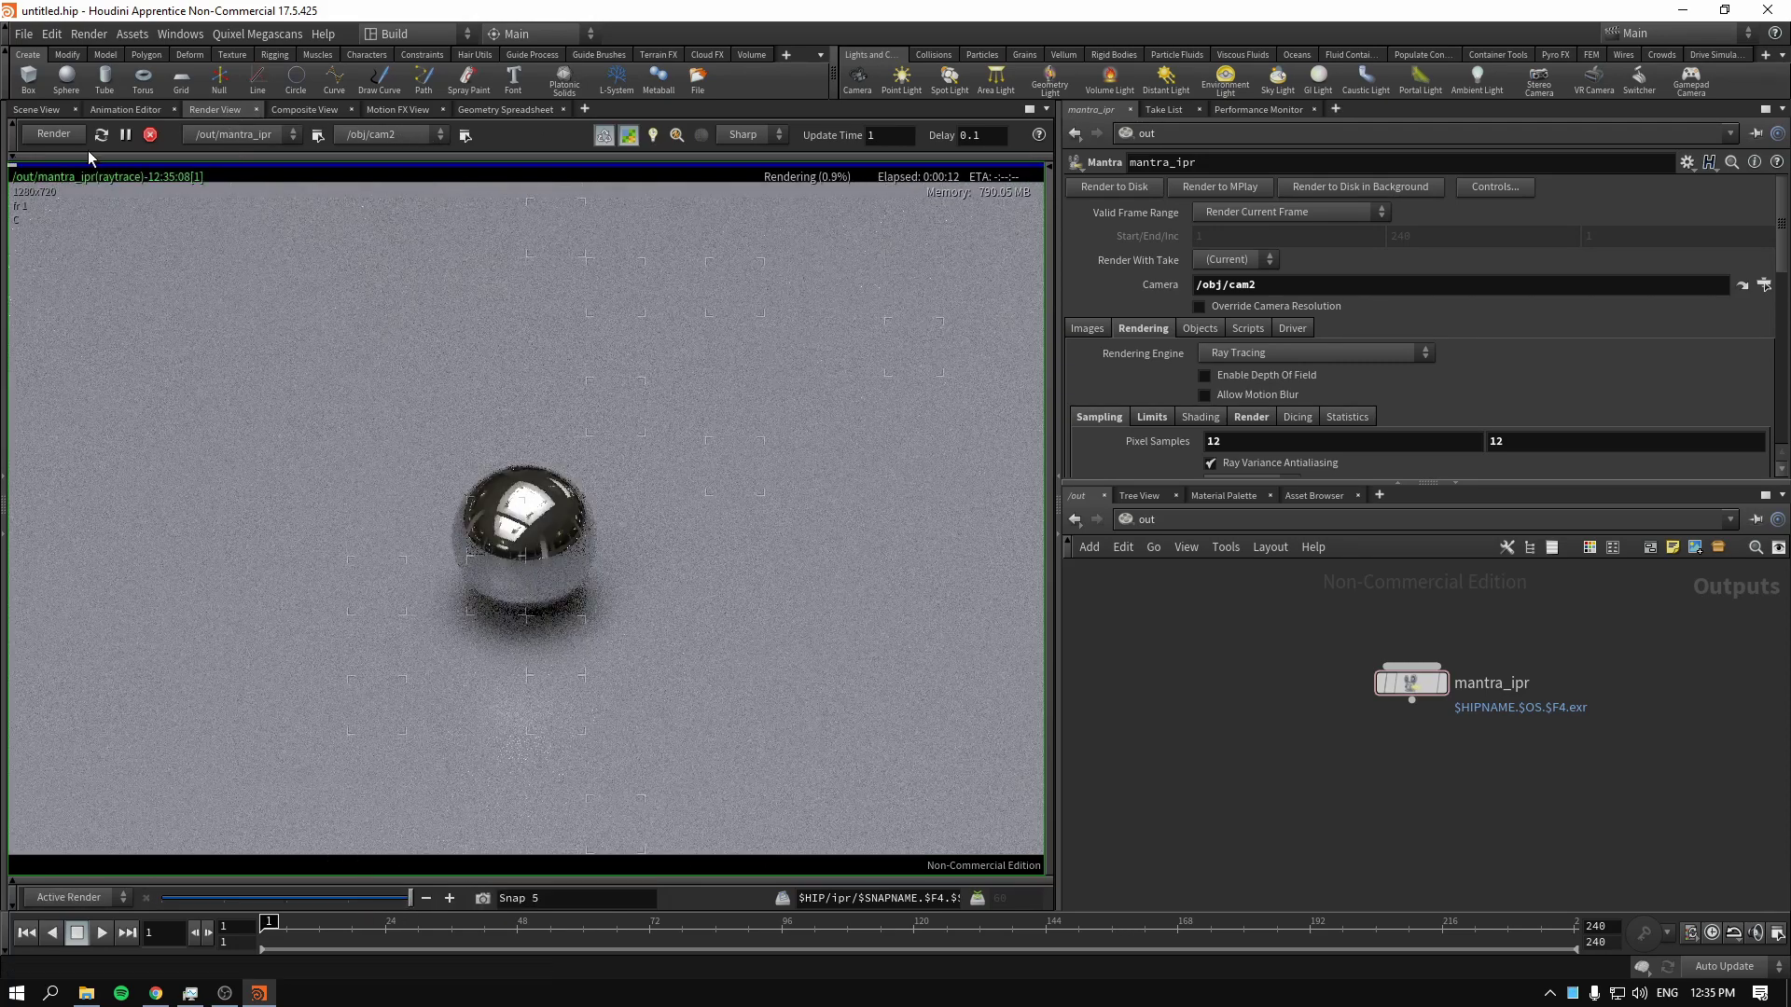
left_click(151, 135)
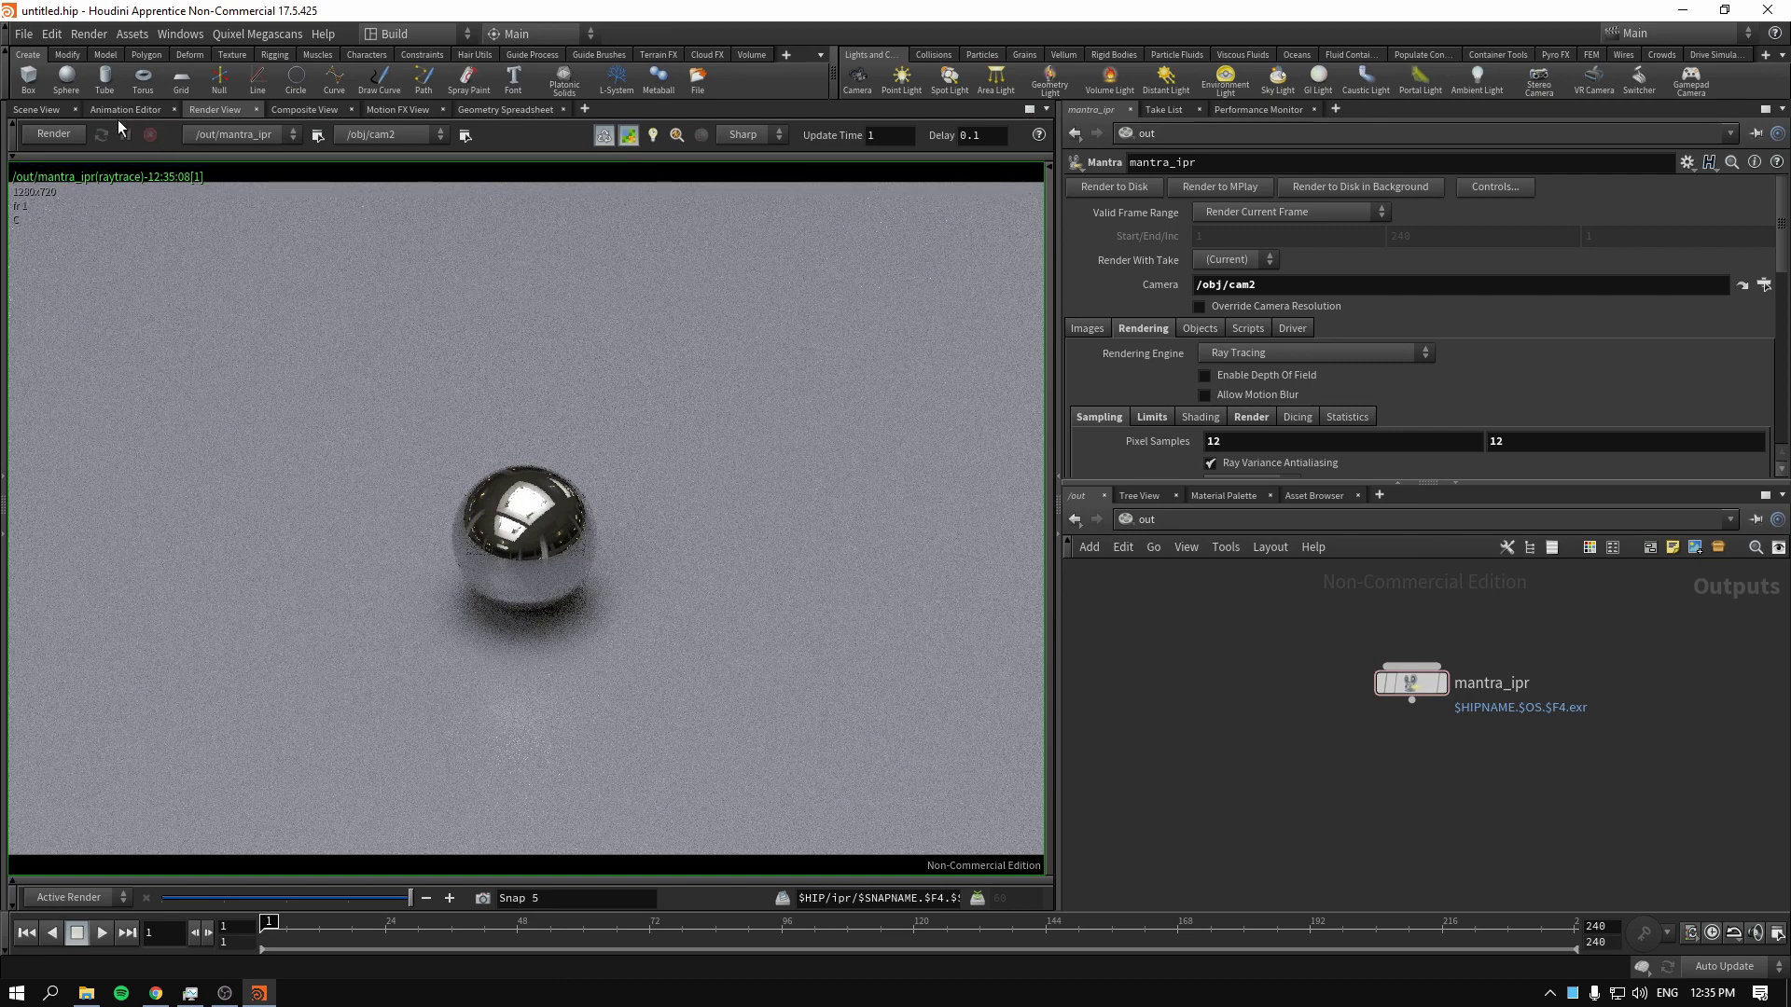
Return to the scene view and set mantra_ipr's Pixel Samples to 4 by 4
left_click(37, 110)
middle_click_drag(1160, 442, 1077, 438)
scroll(1177, 369, "down", 2)
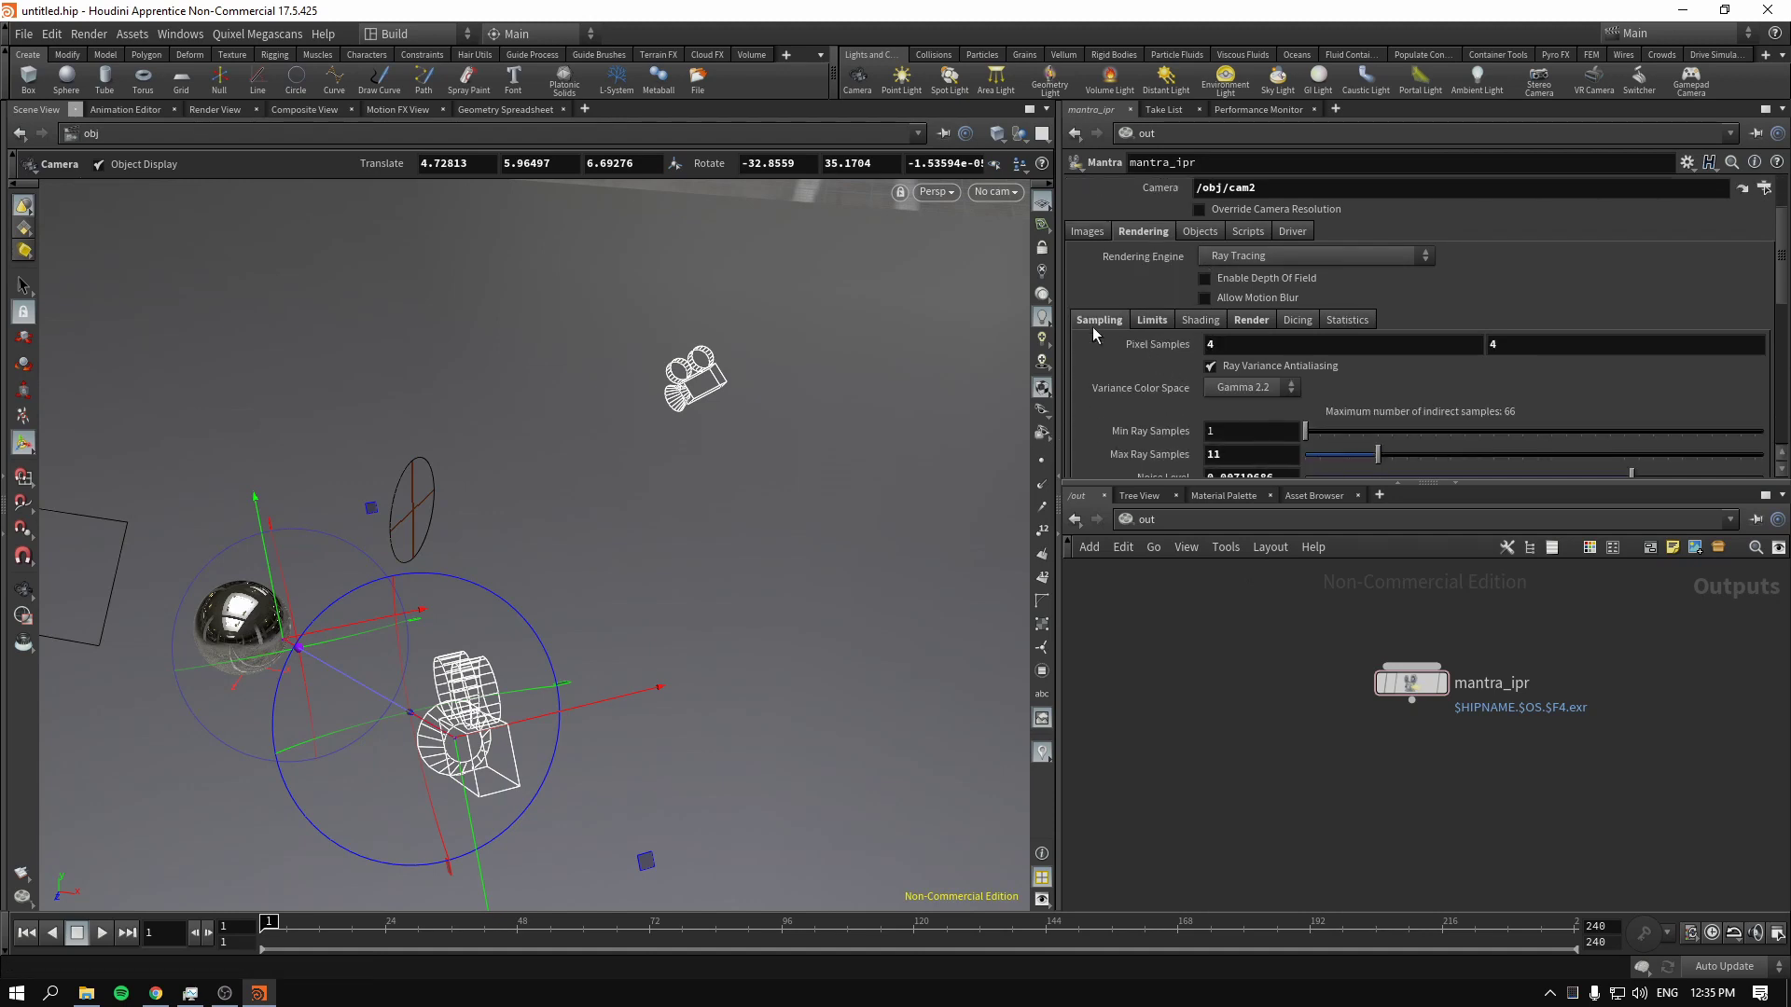
Show mantra_ipr's Render settings with Tile Size, and restart the cam2 render with preview turned off
left_click(1155, 321)
left_click(1246, 322)
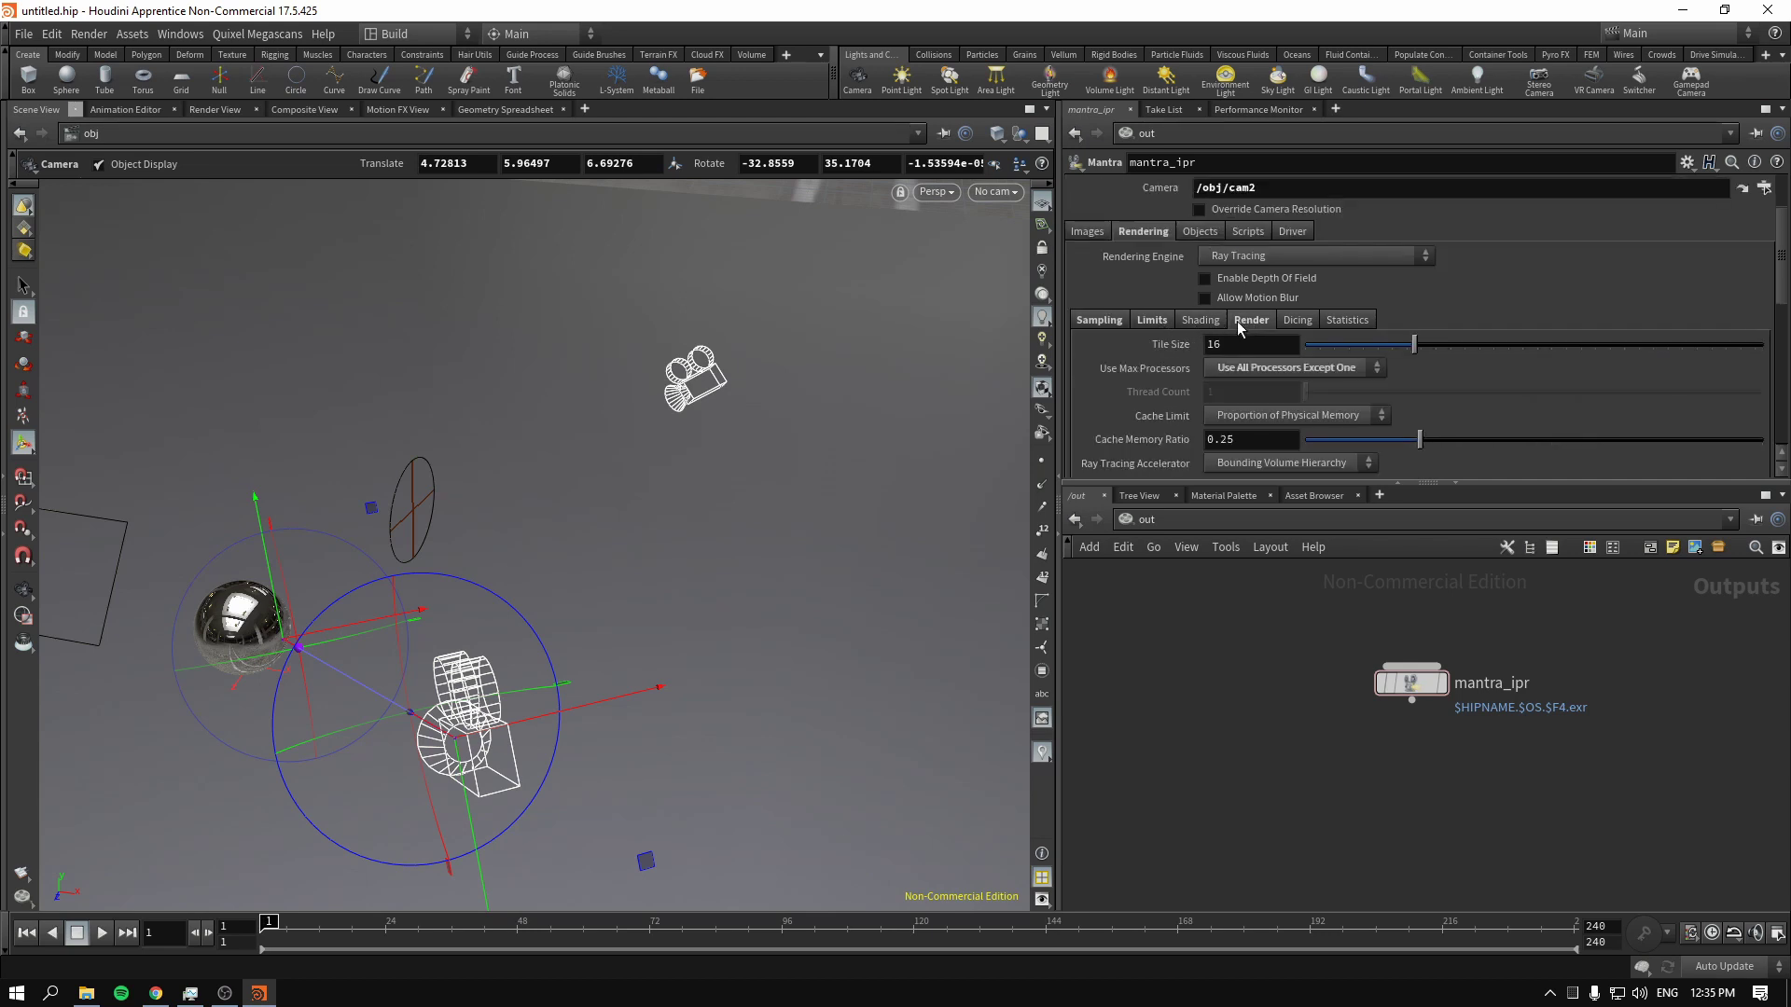
scroll(1110, 365, "down", 1)
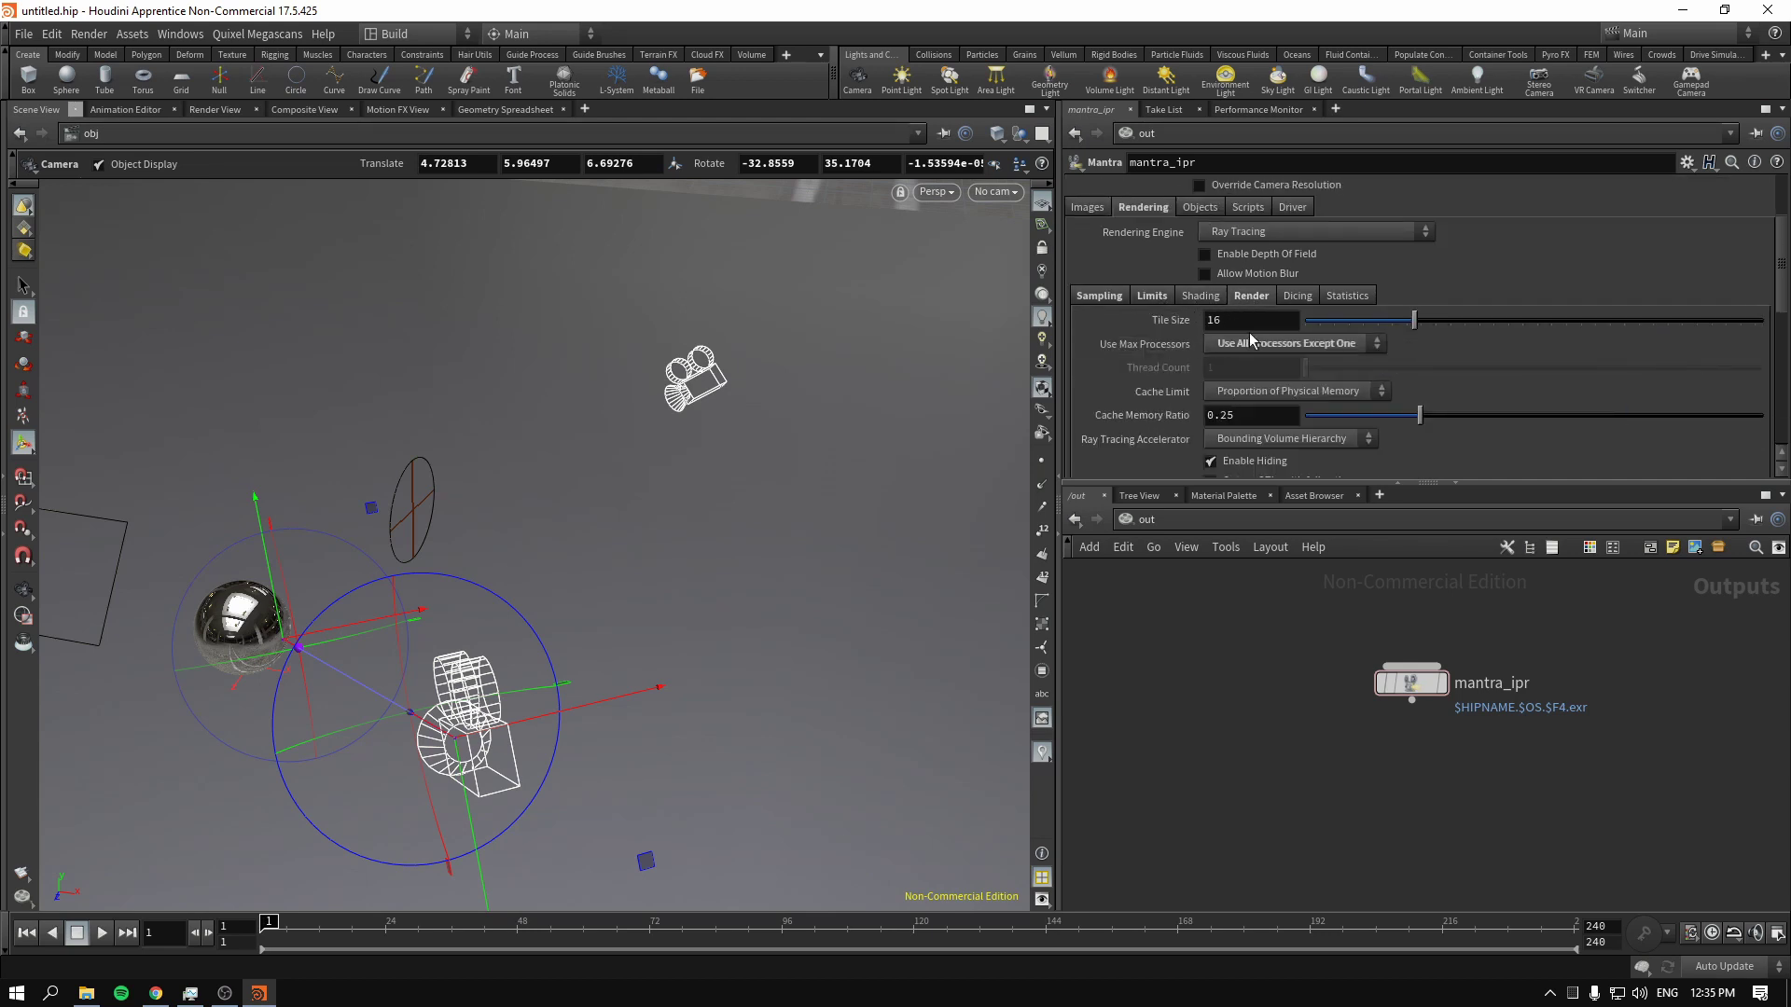
left_click(215, 110)
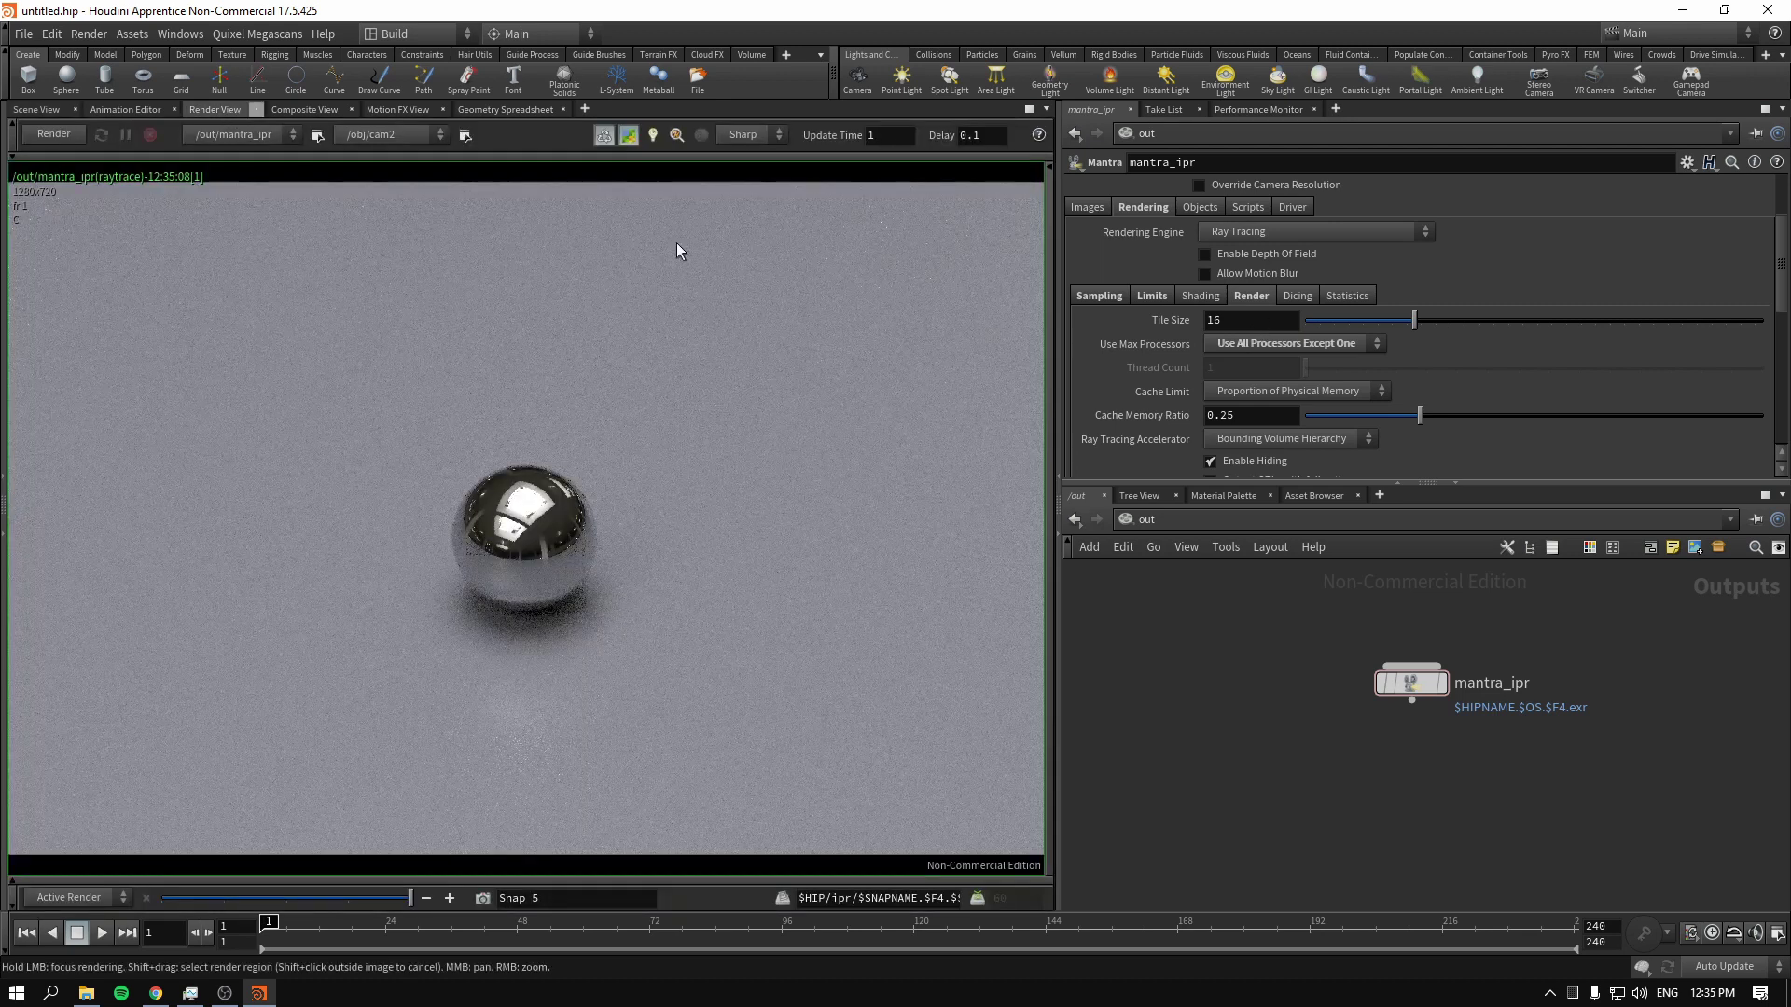
left_click(78, 136)
left_click(629, 138)
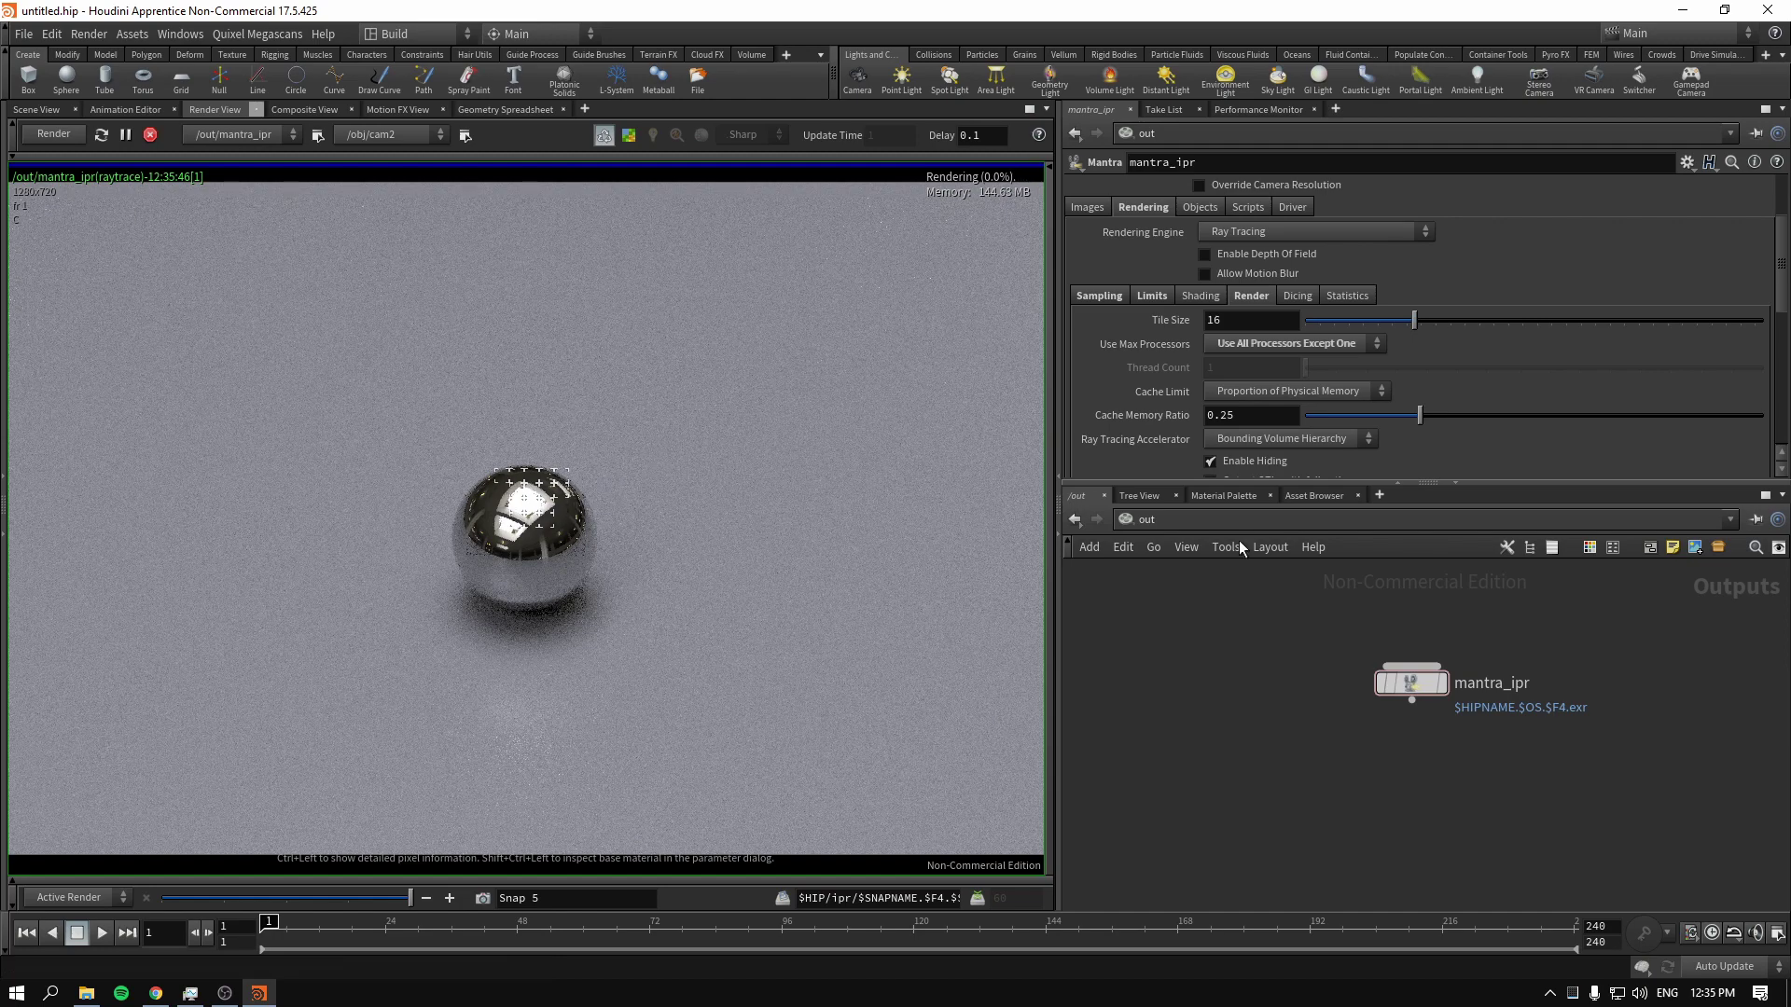
In the mat network, darken the floor material's Base Color to 0.03, 0.03, 0.03
left_click(1133, 523)
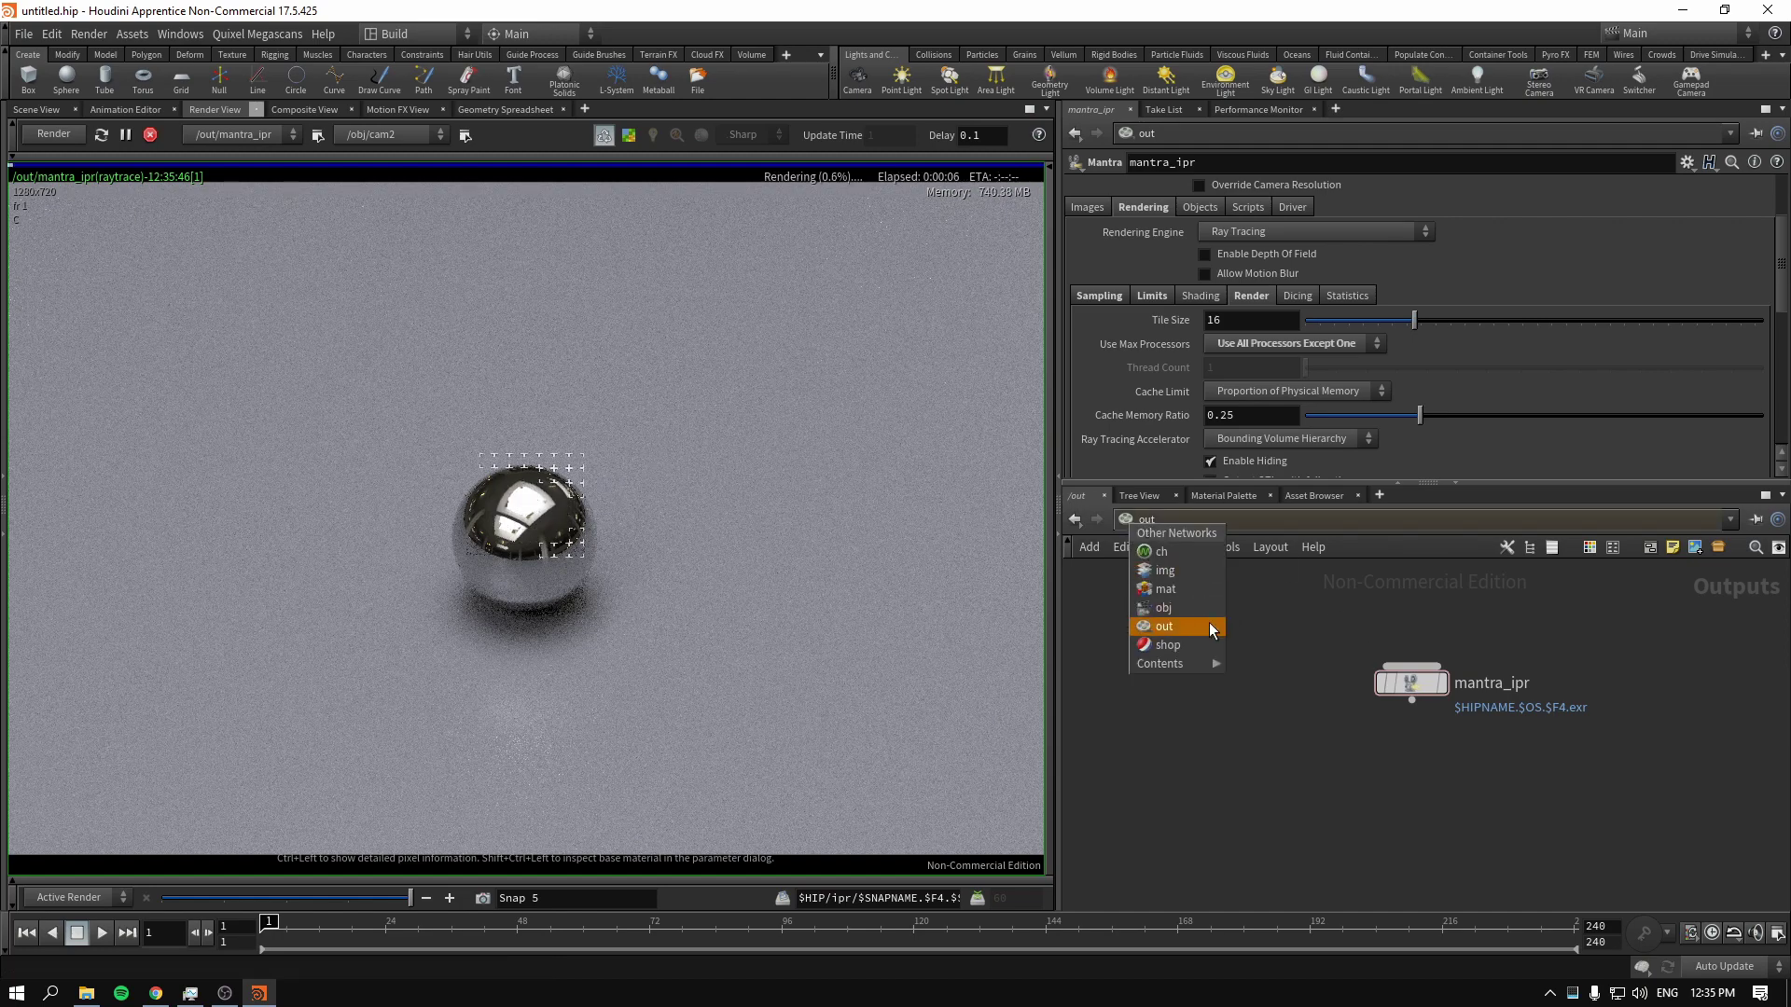
left_click(1166, 589)
left_click(1401, 700)
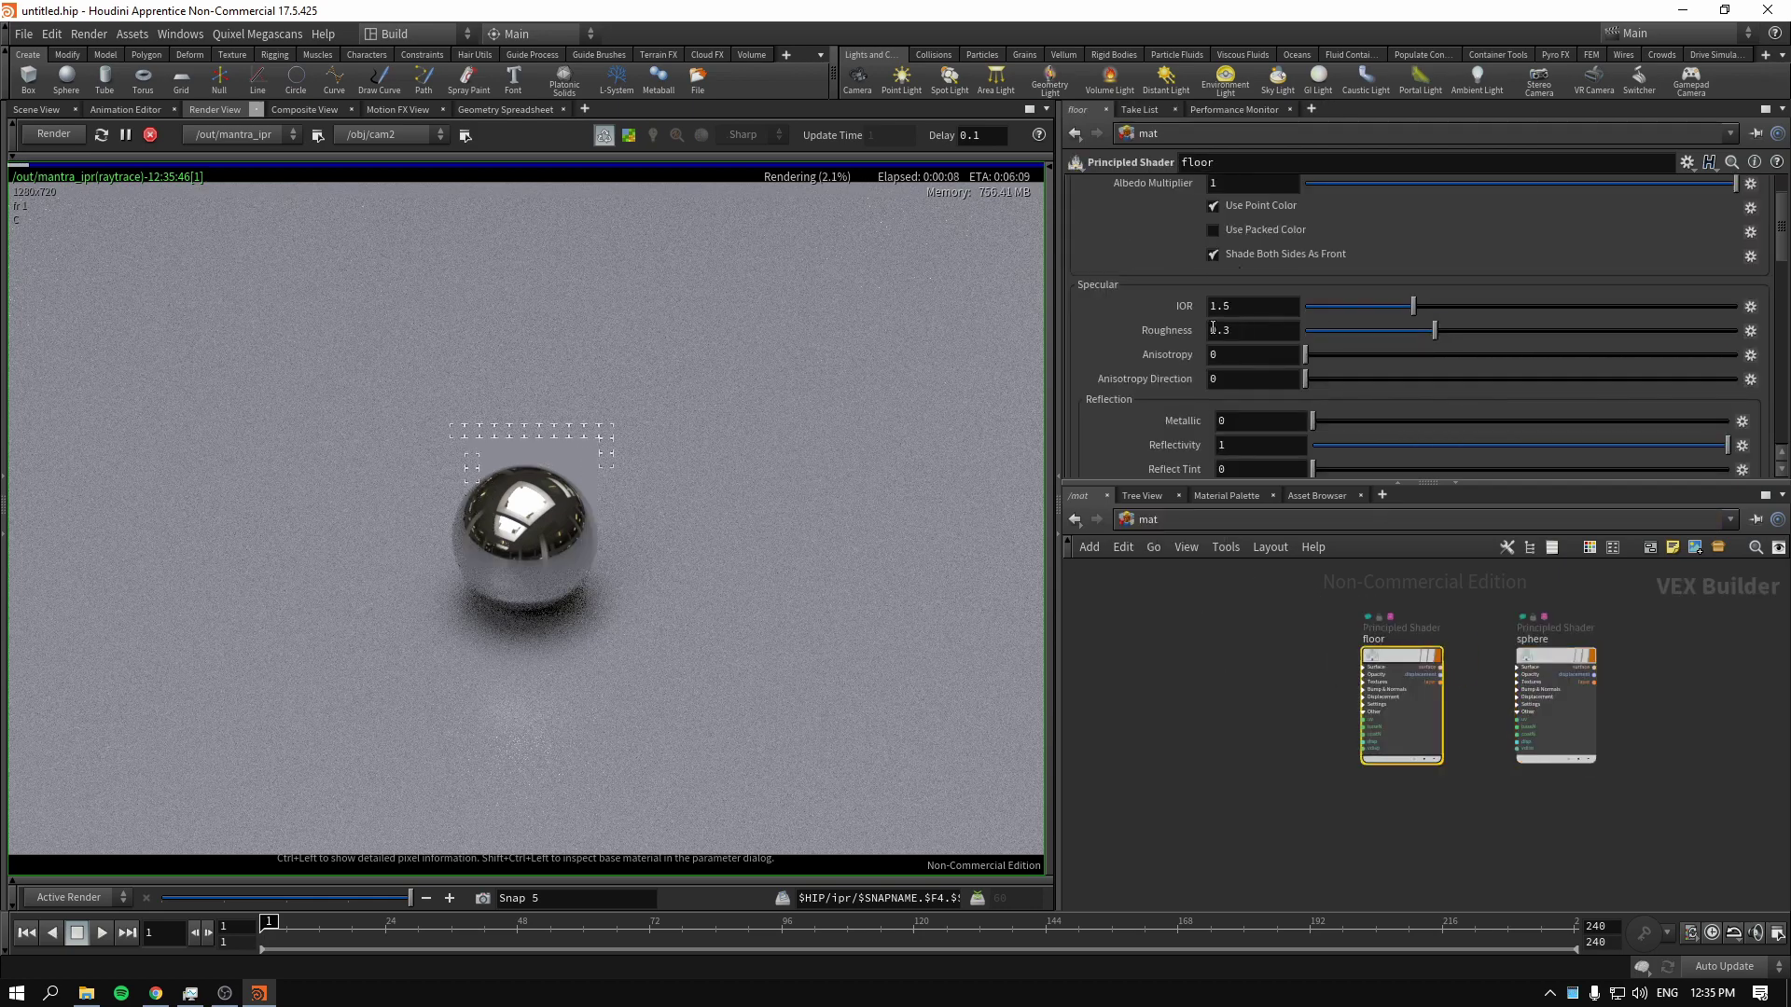
scroll(1113, 311, "up", 3)
middle_click_drag(1171, 235, 1017, 274)
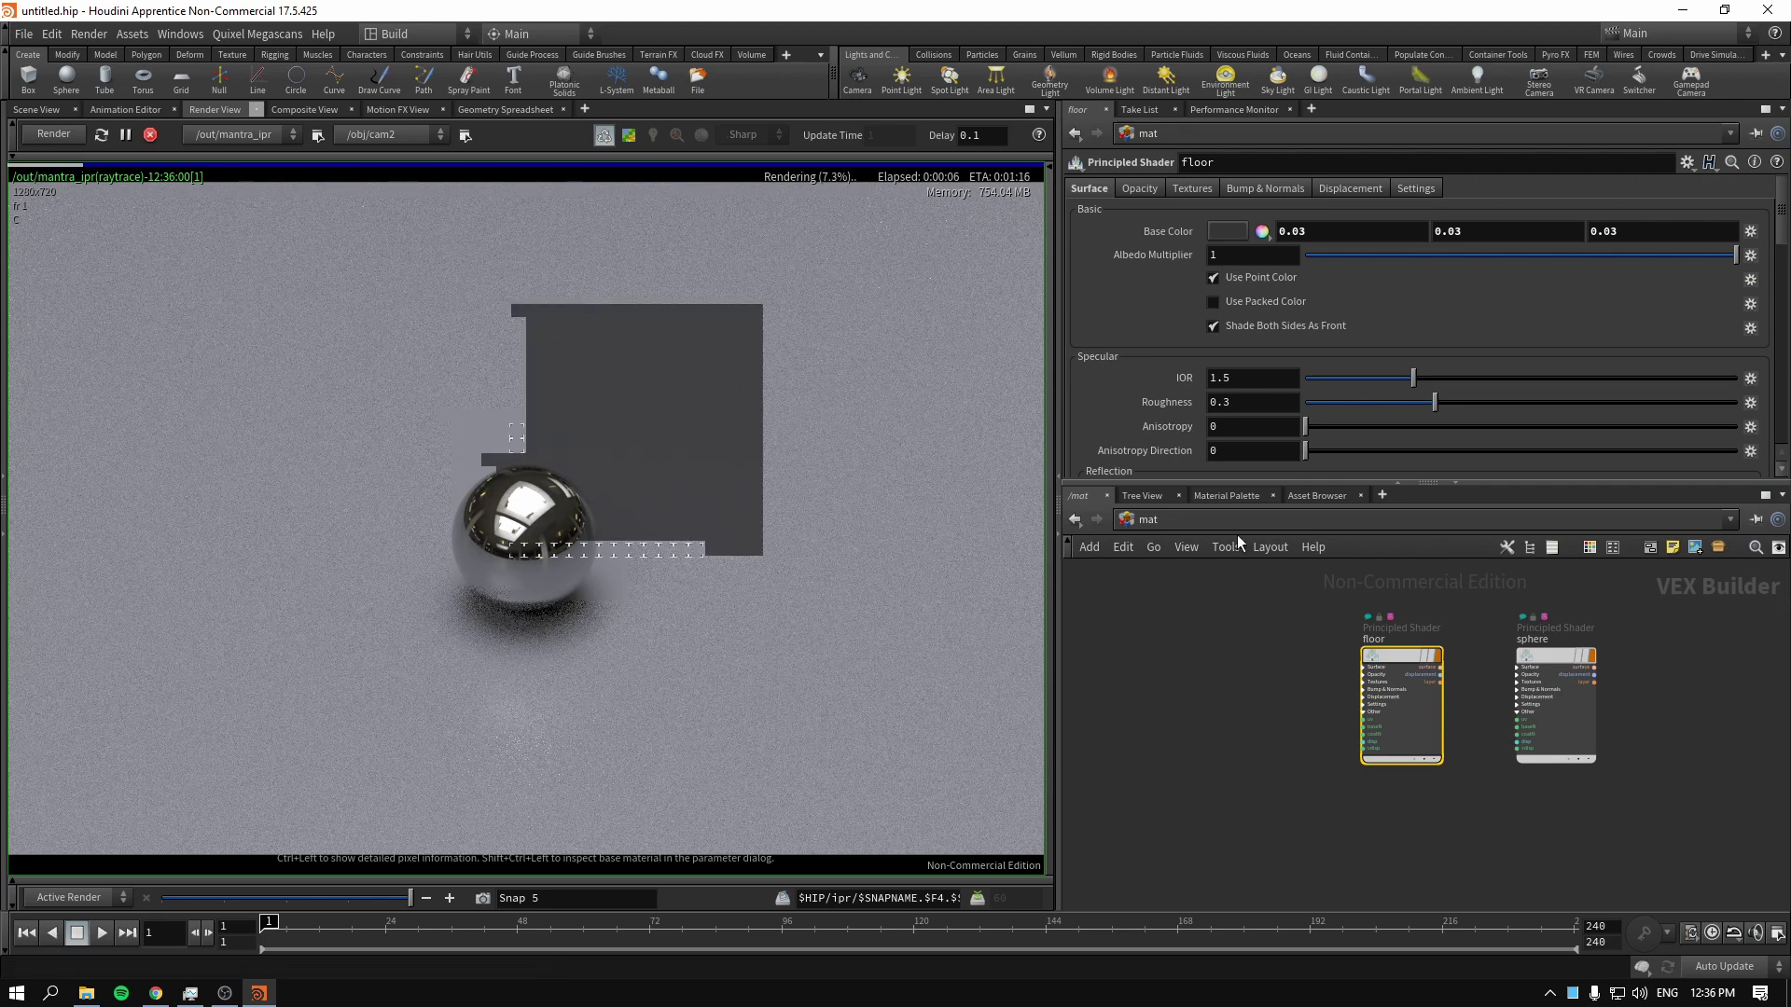
Return to mantra_ipr in the out network and set its Tile Size to 64
left_click(1146, 520)
left_click(1222, 612)
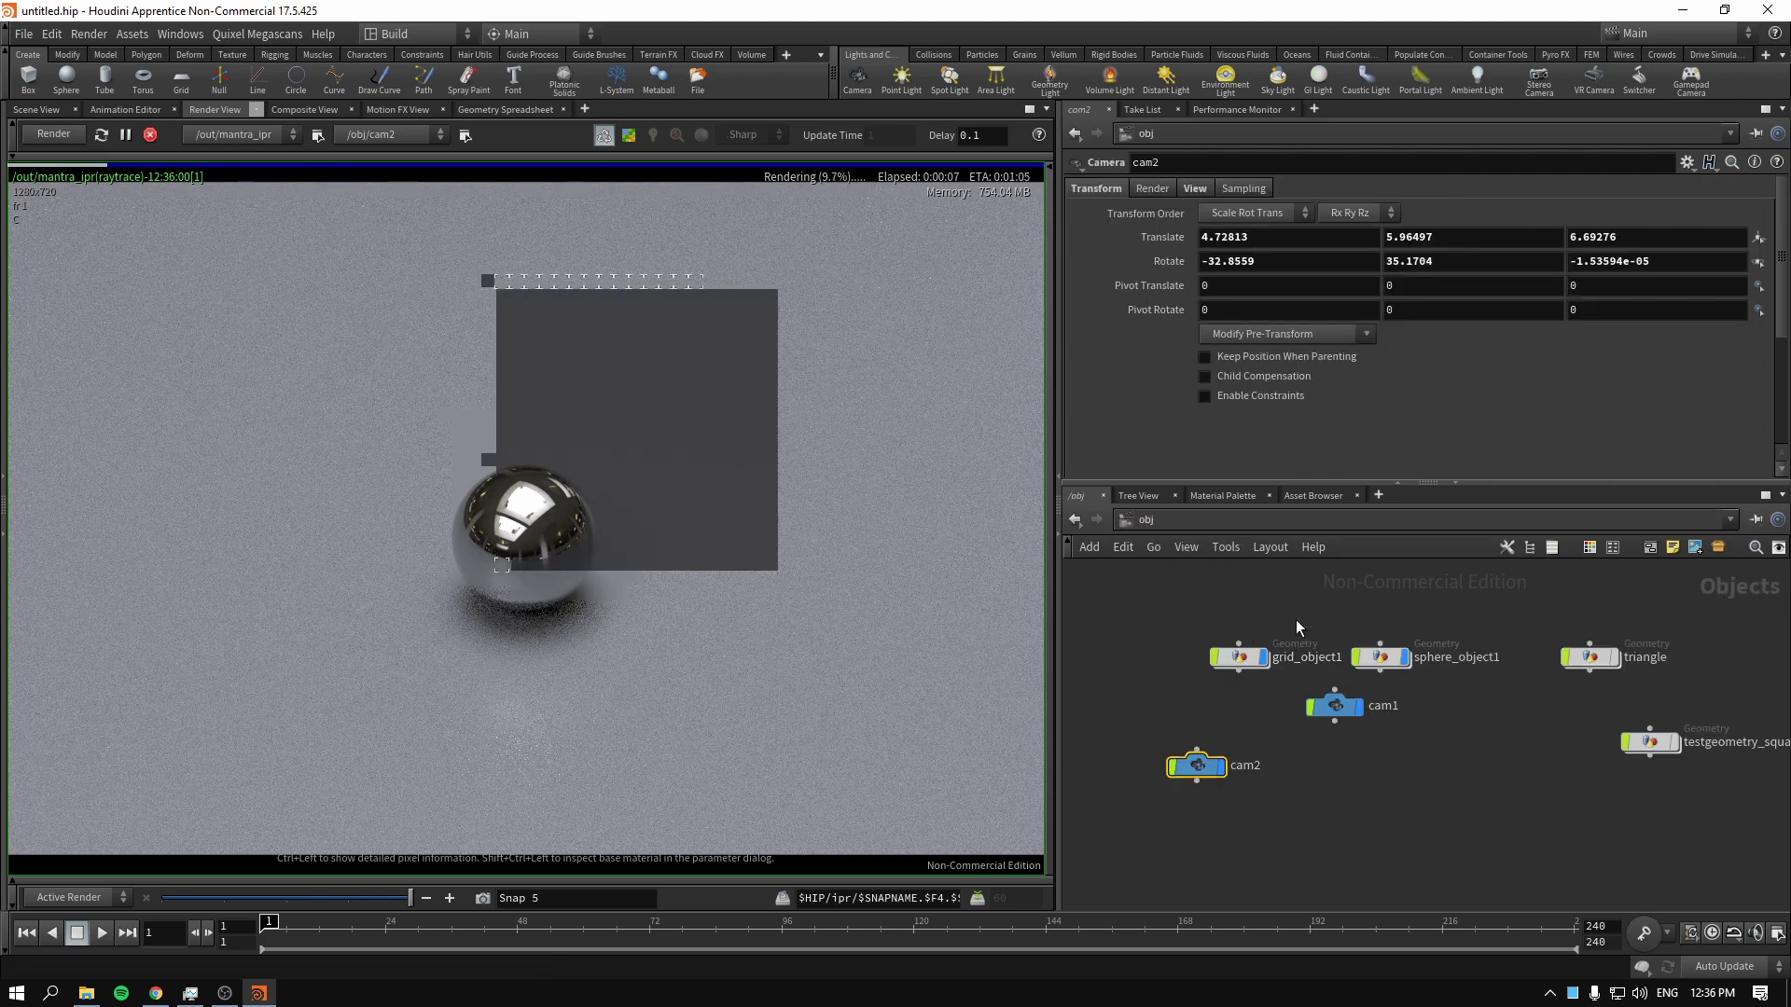
left_click(1147, 520)
left_click(1217, 628)
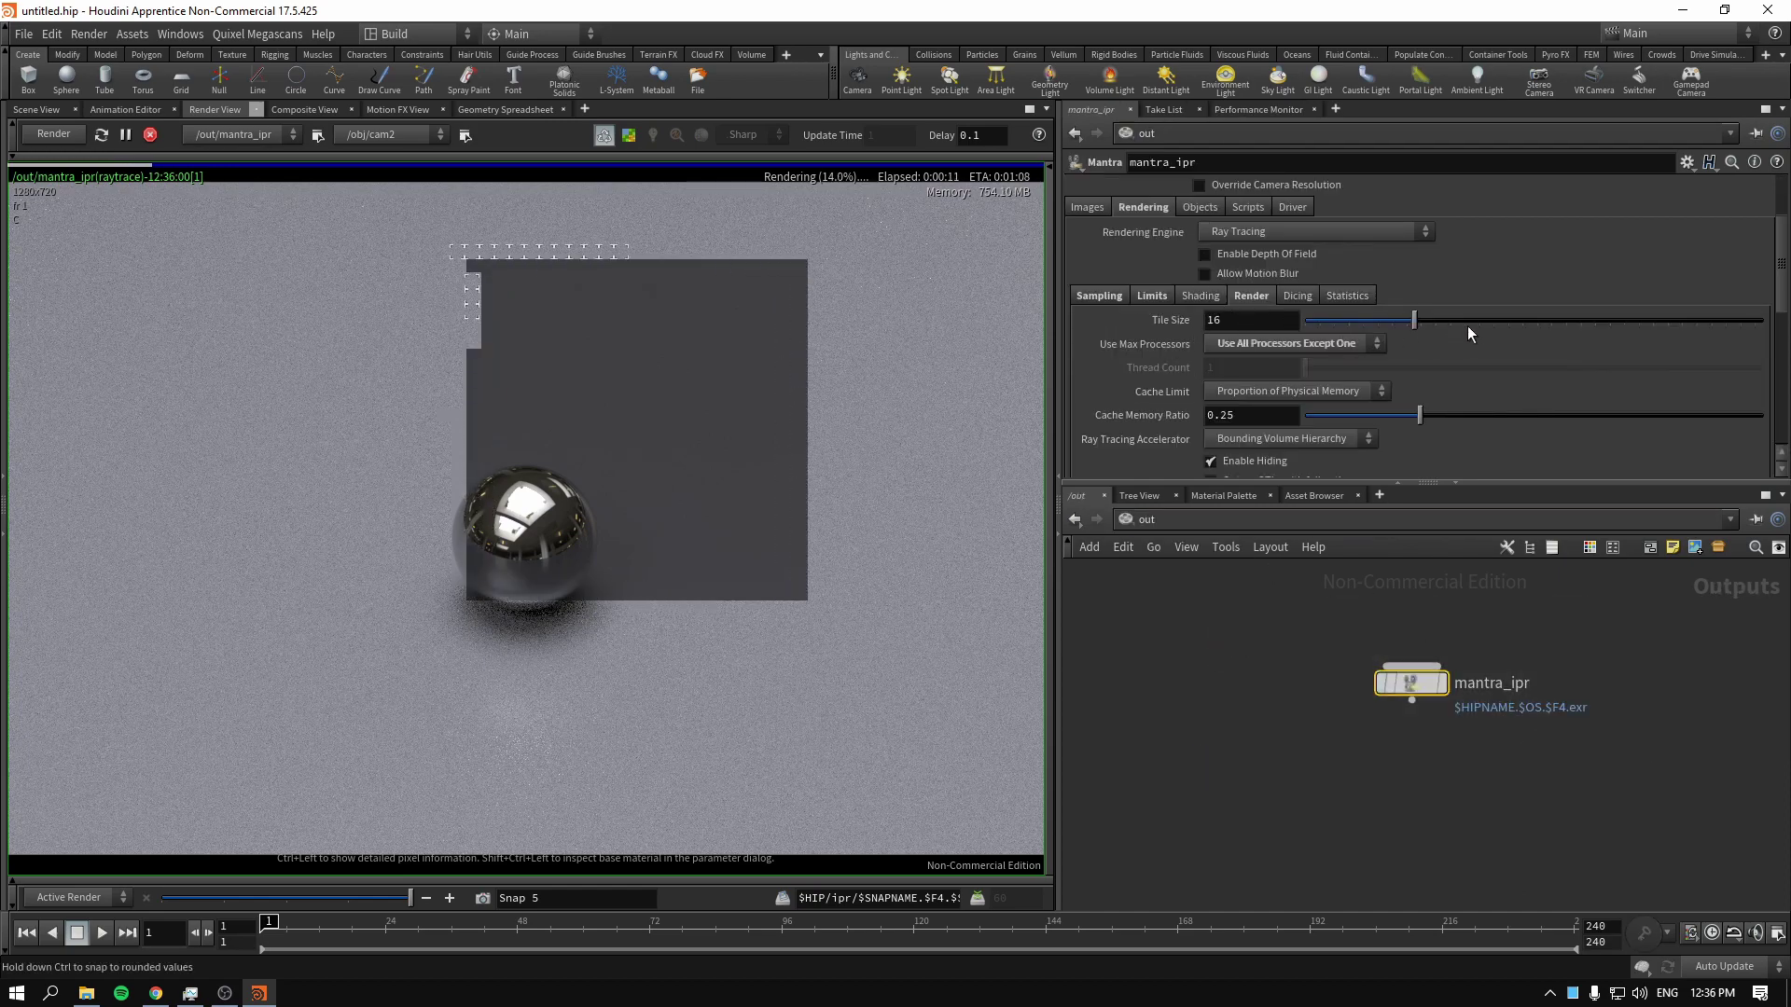
left_click(1760, 320)
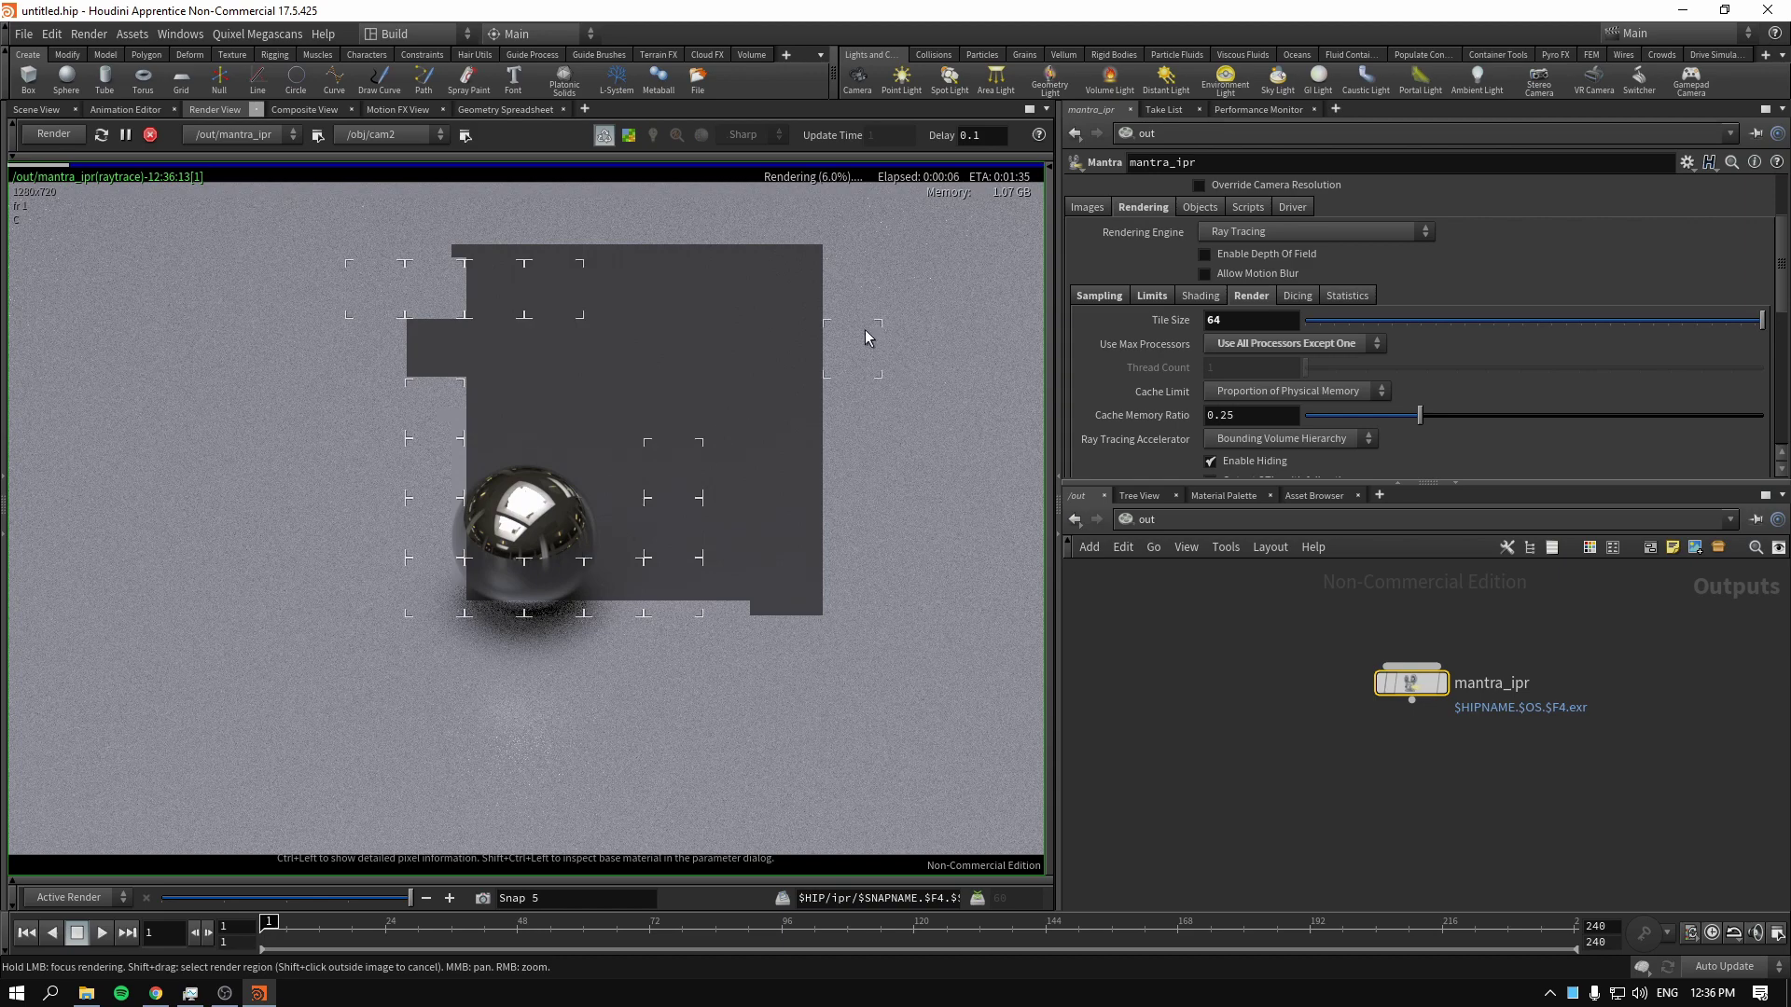
Set mantra_ipr's Tile Size to 8 and steer the render's focus across the floor around the sphere
left_click(1392, 320)
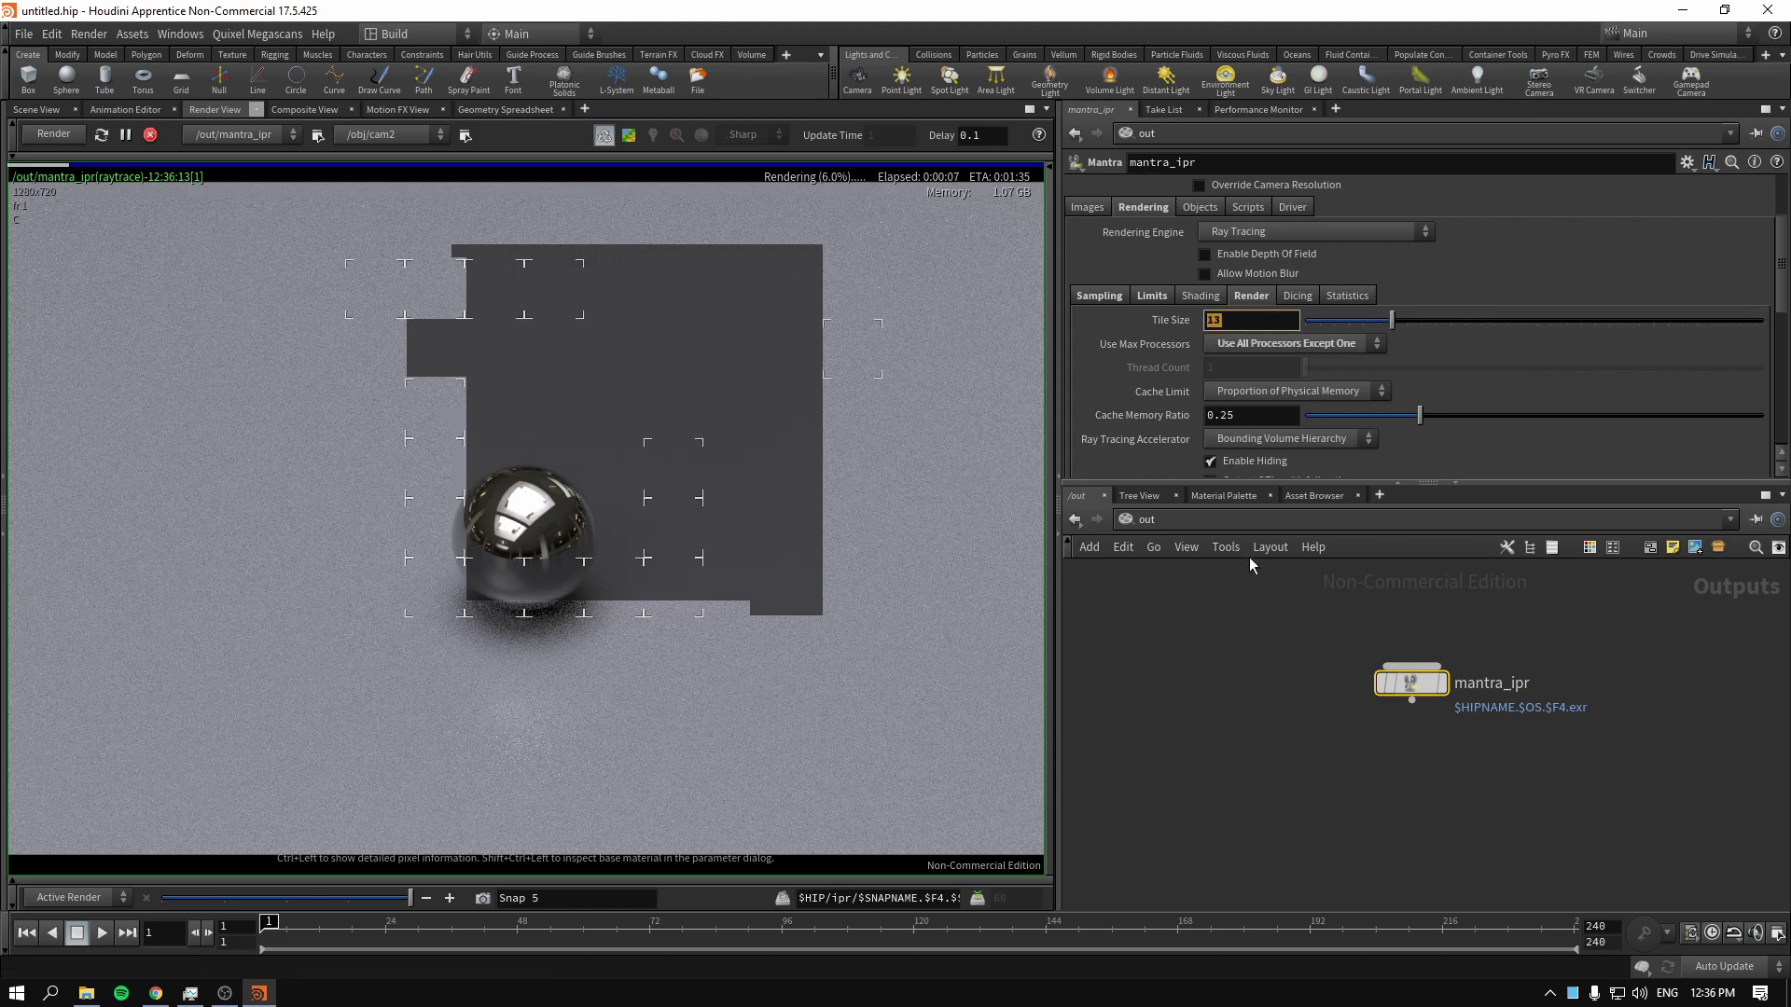
type("8")
key("Return")
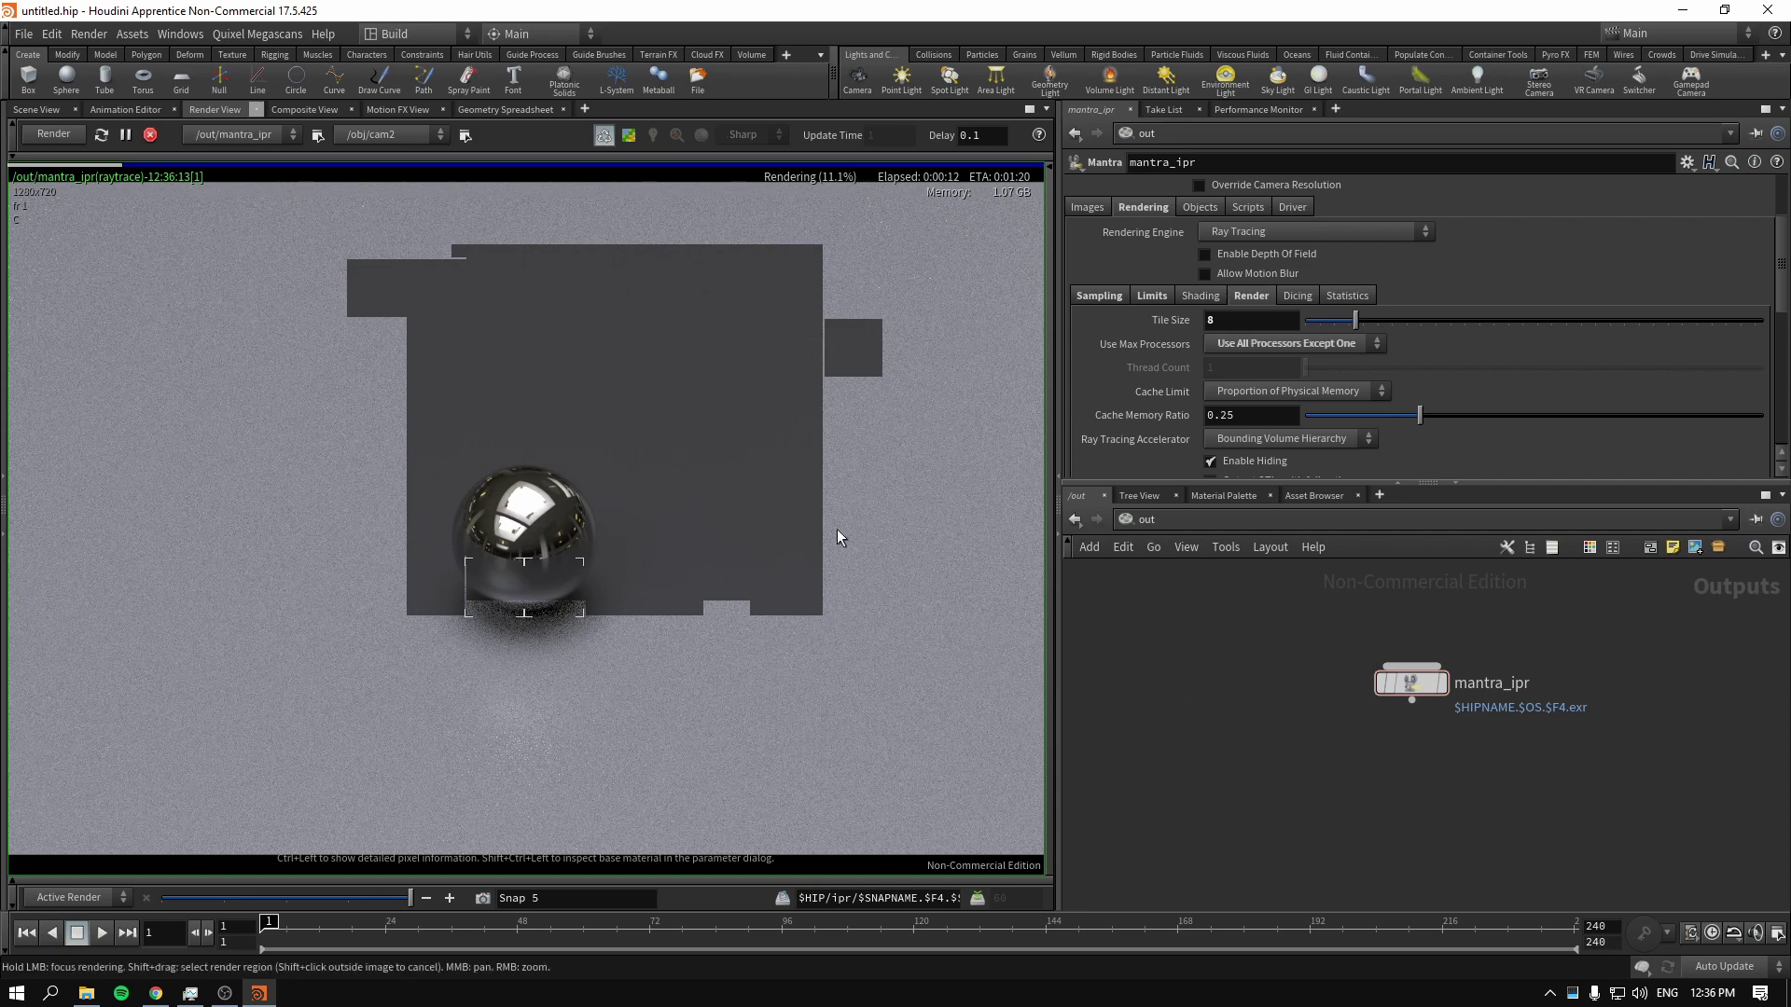
left_click_drag(1262, 653, 1464, 763)
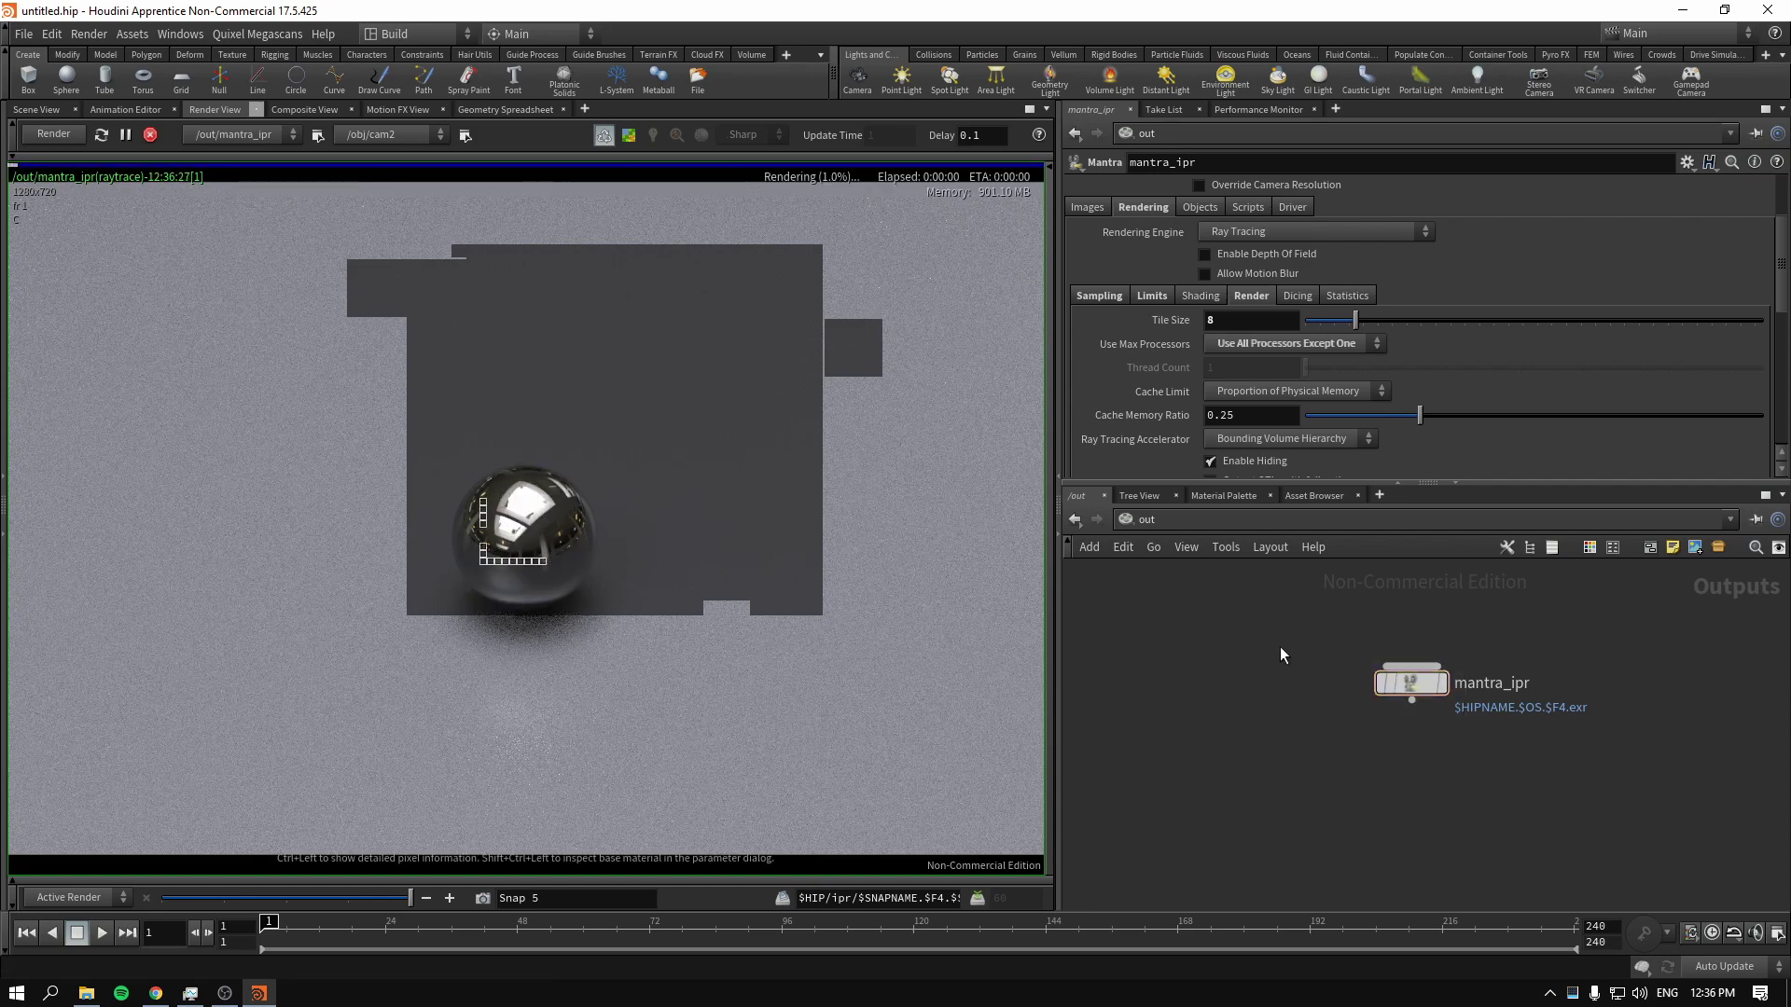
left_click(1204, 633)
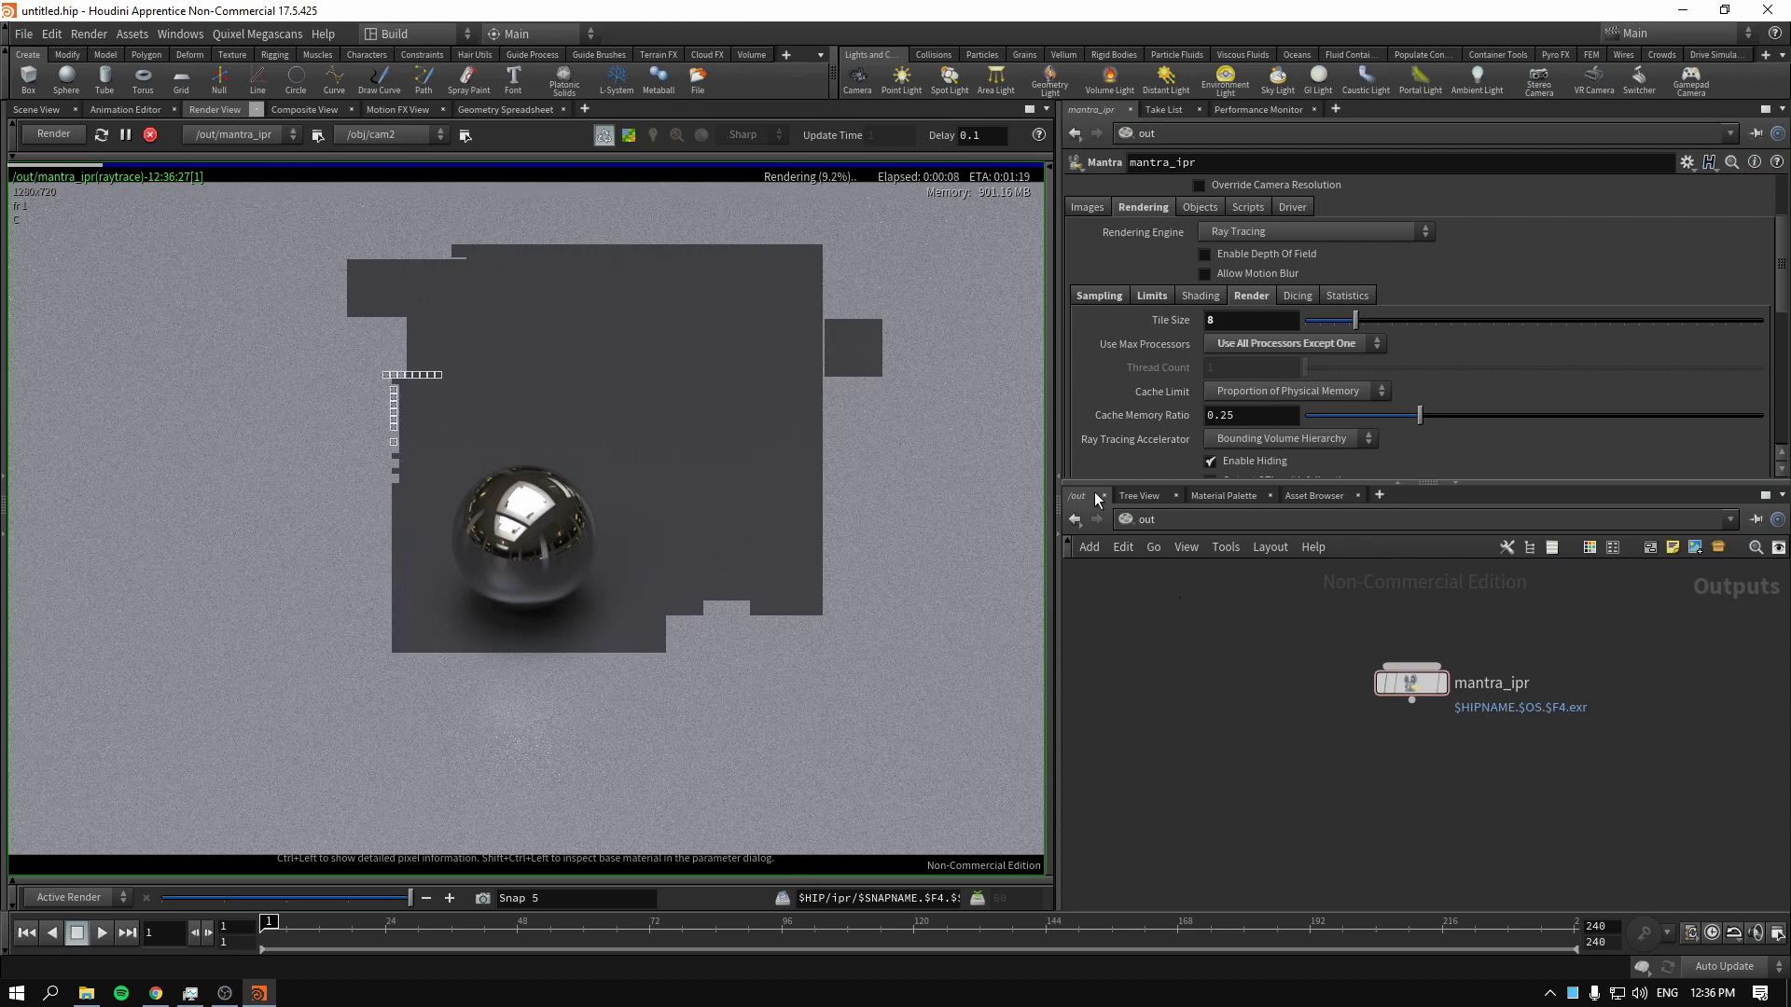
mouse_move(674, 237)
left_mouse_down()
mouse_move(169, 496)
mouse_move(223, 421)
mouse_move(518, 606)
mouse_move(311, 391)
mouse_move(294, 683)
mouse_move(643, 714)
left_mouse_up()
mouse_move(903, 705)
left_mouse_down()
mouse_move(902, 759)
mouse_move(920, 719)
mouse_move(669, 767)
mouse_move(233, 701)
mouse_move(268, 327)
mouse_move(149, 299)
mouse_move(454, 726)
mouse_move(919, 514)
mouse_move(965, 411)
left_mouse_up()
Set mantra_ipr's Tile Size to 16
double_click(1265, 321)
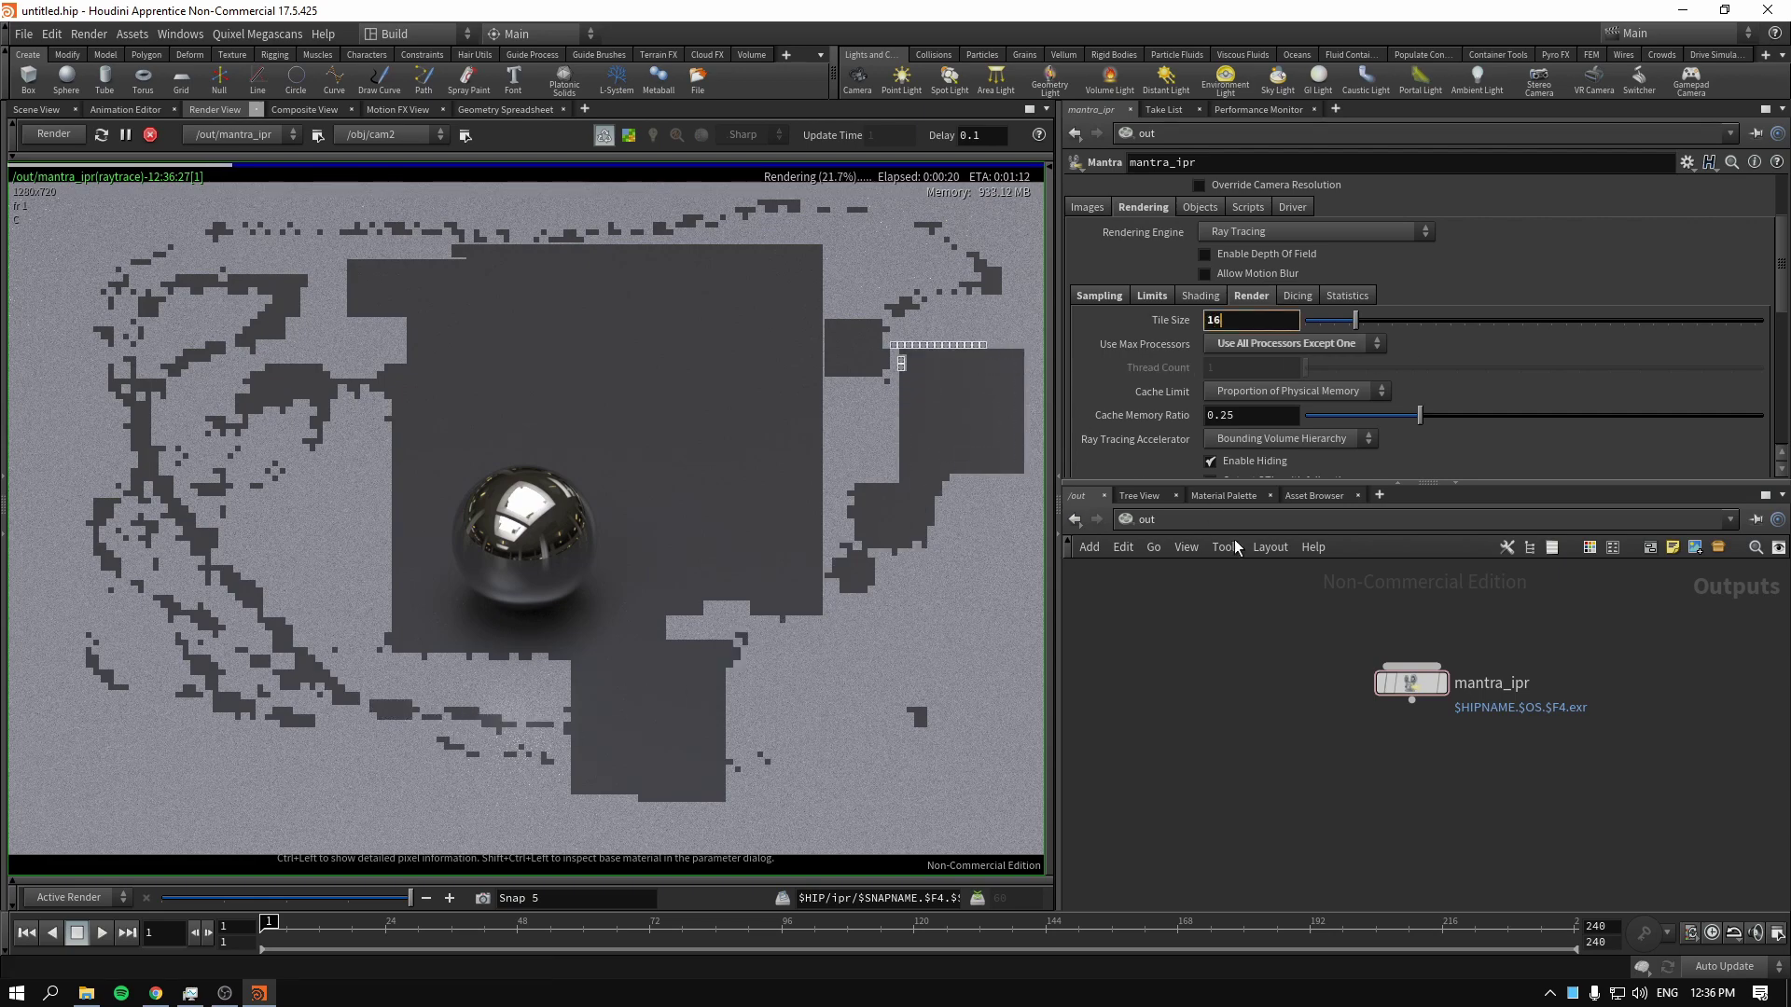
type("16")
key("Return")
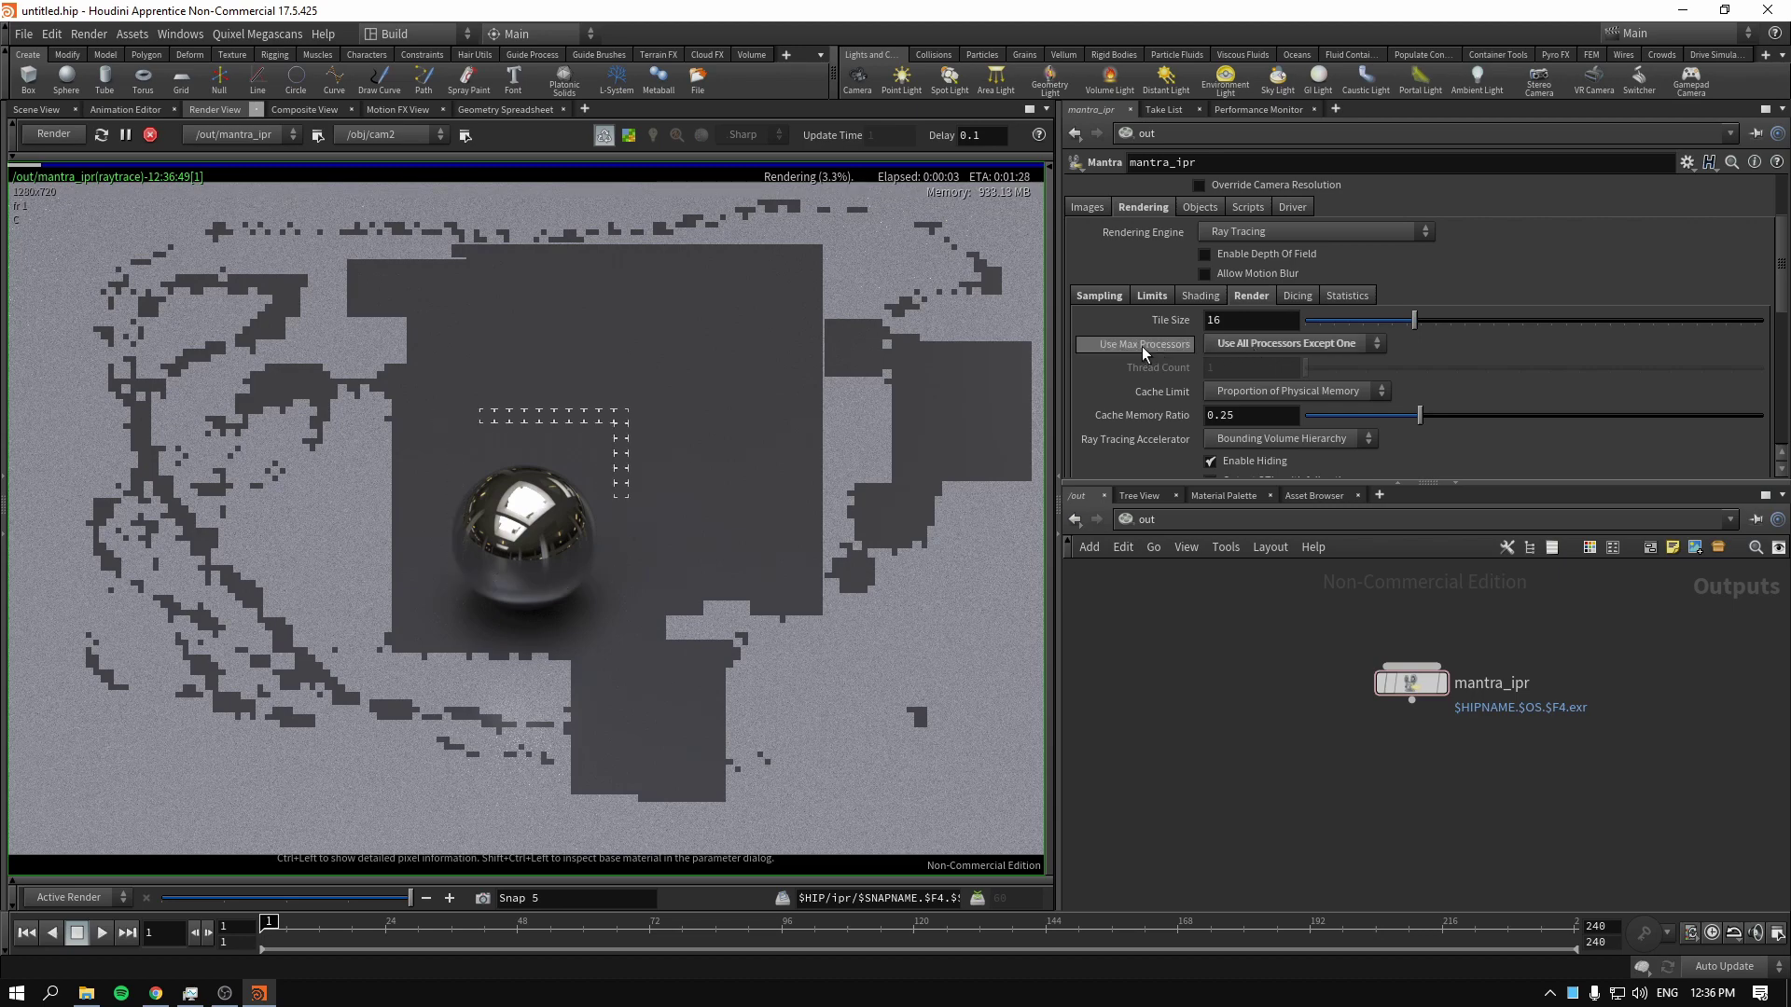
Switch Use Max Processors to User Specified Thread Count, trying a Thread Count of 13 before settling on 10
left_click(1244, 344)
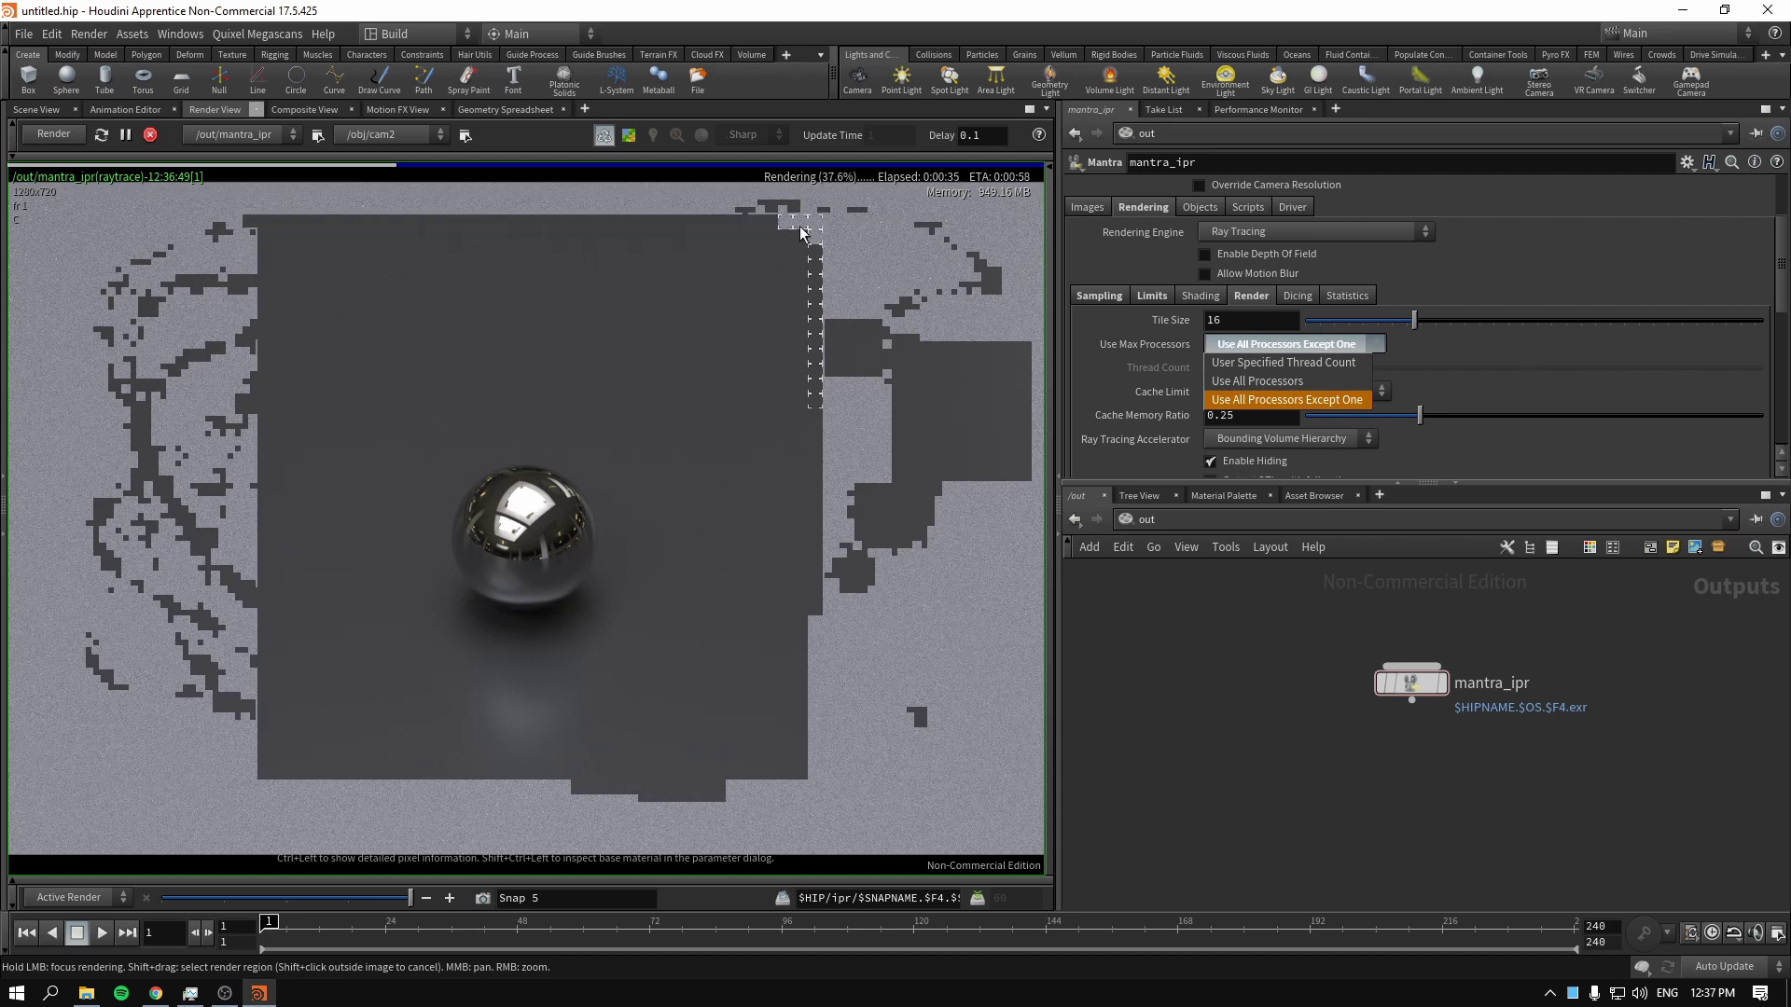
left_click(1324, 345)
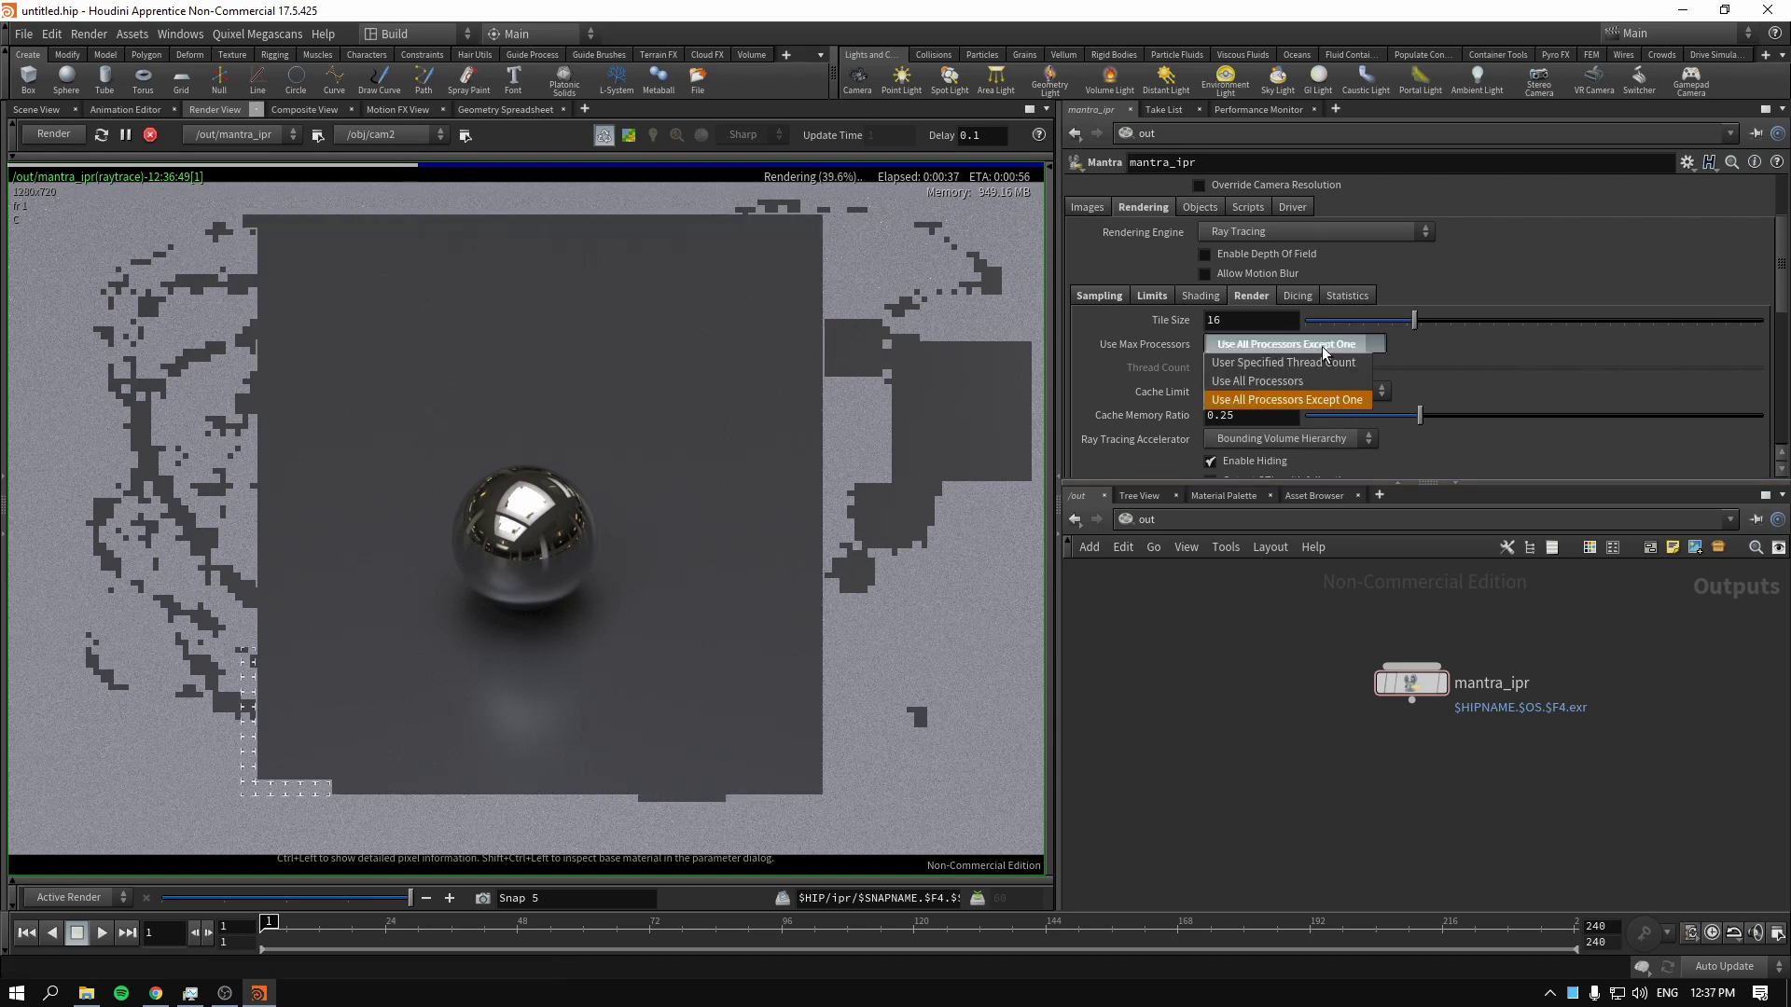
left_click(1327, 347)
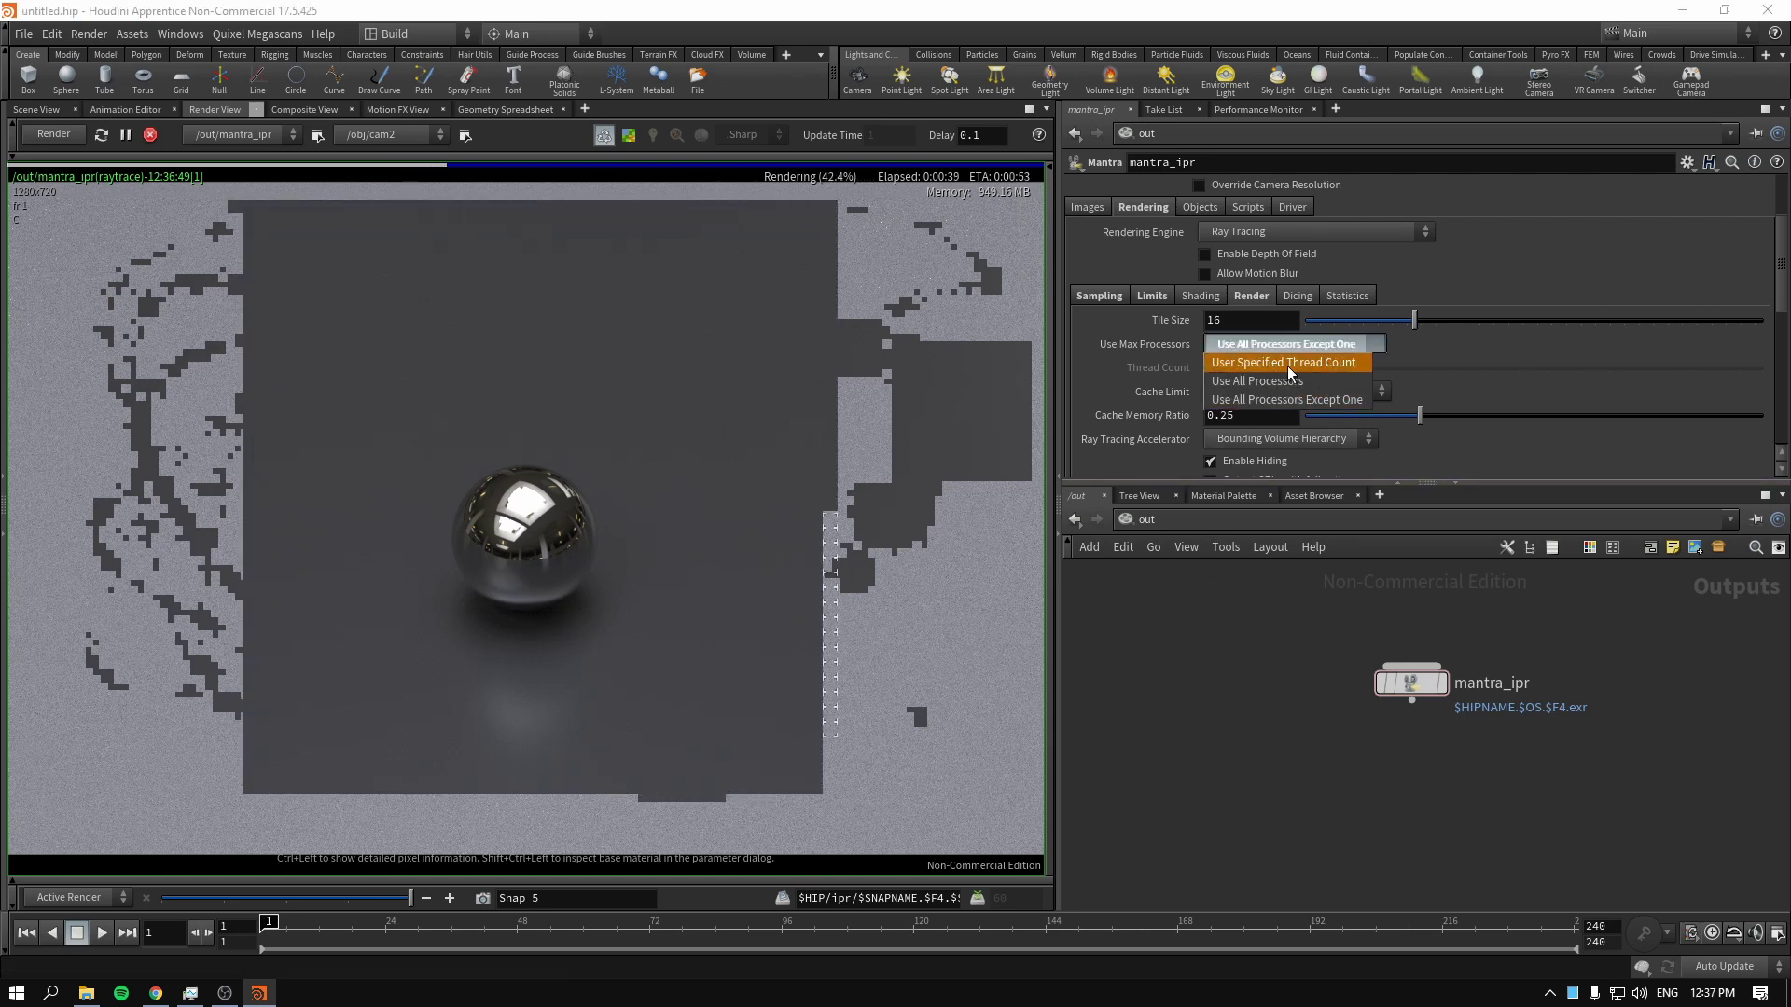
left_click(1291, 364)
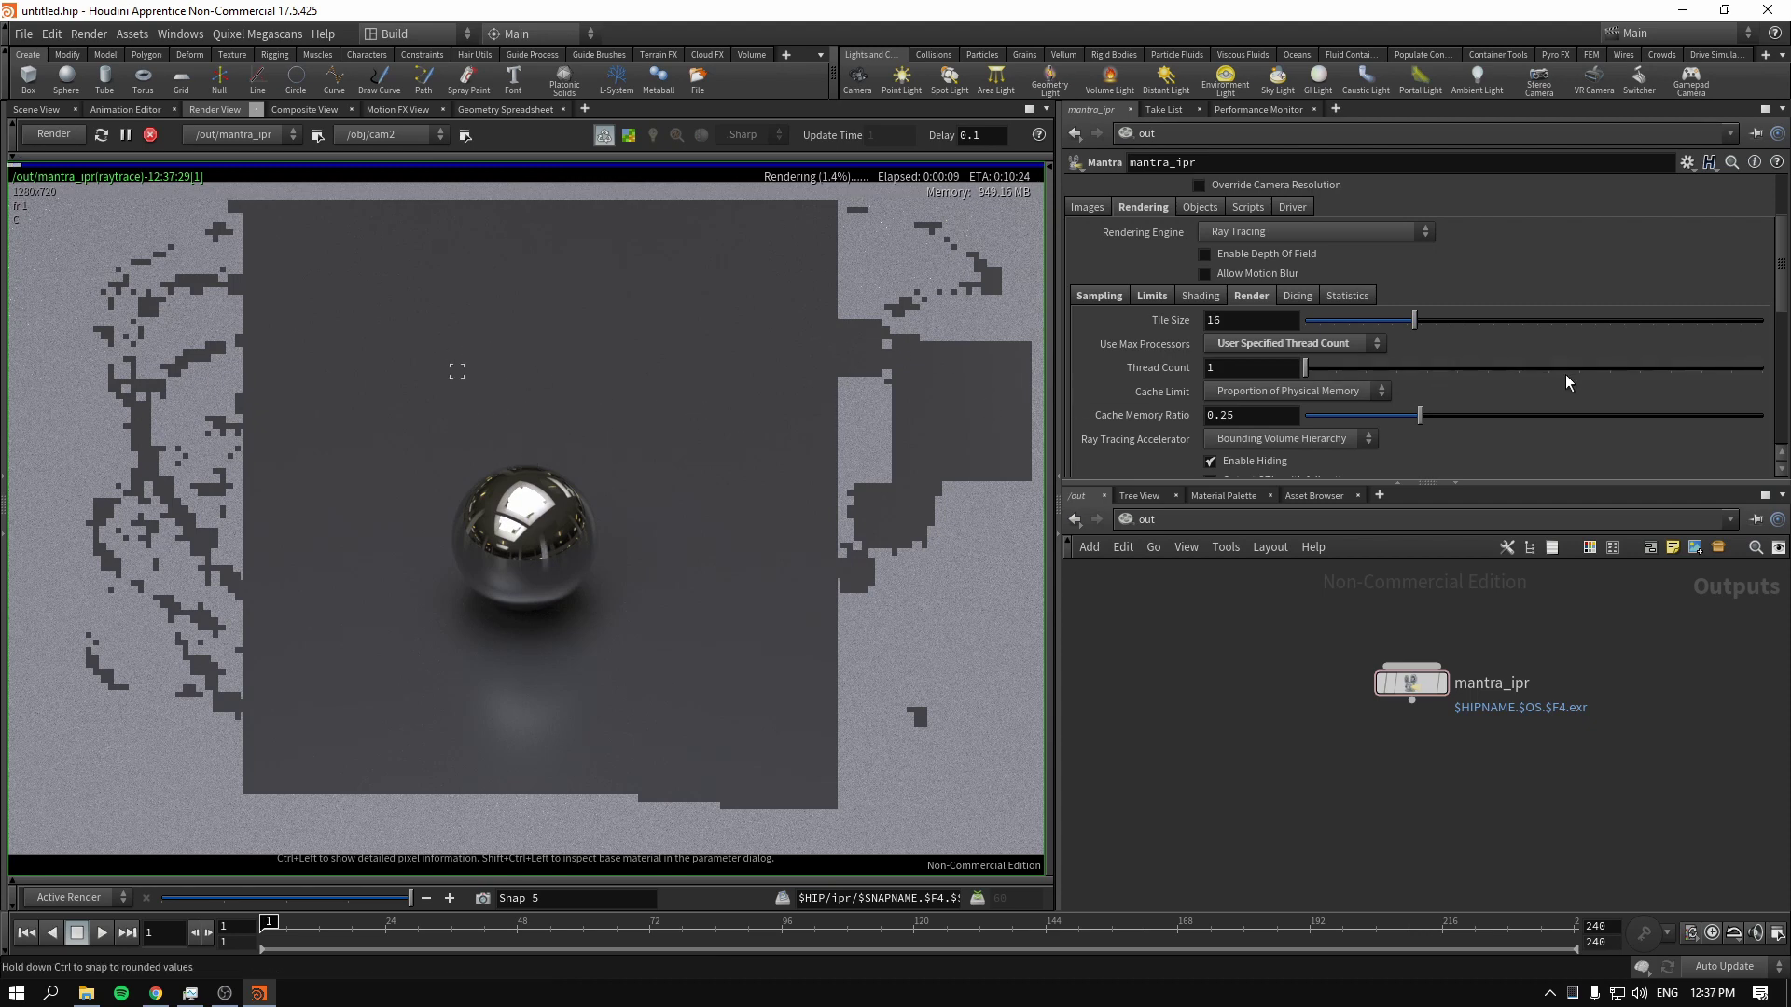
left_click_drag(1565, 373, 1665, 371)
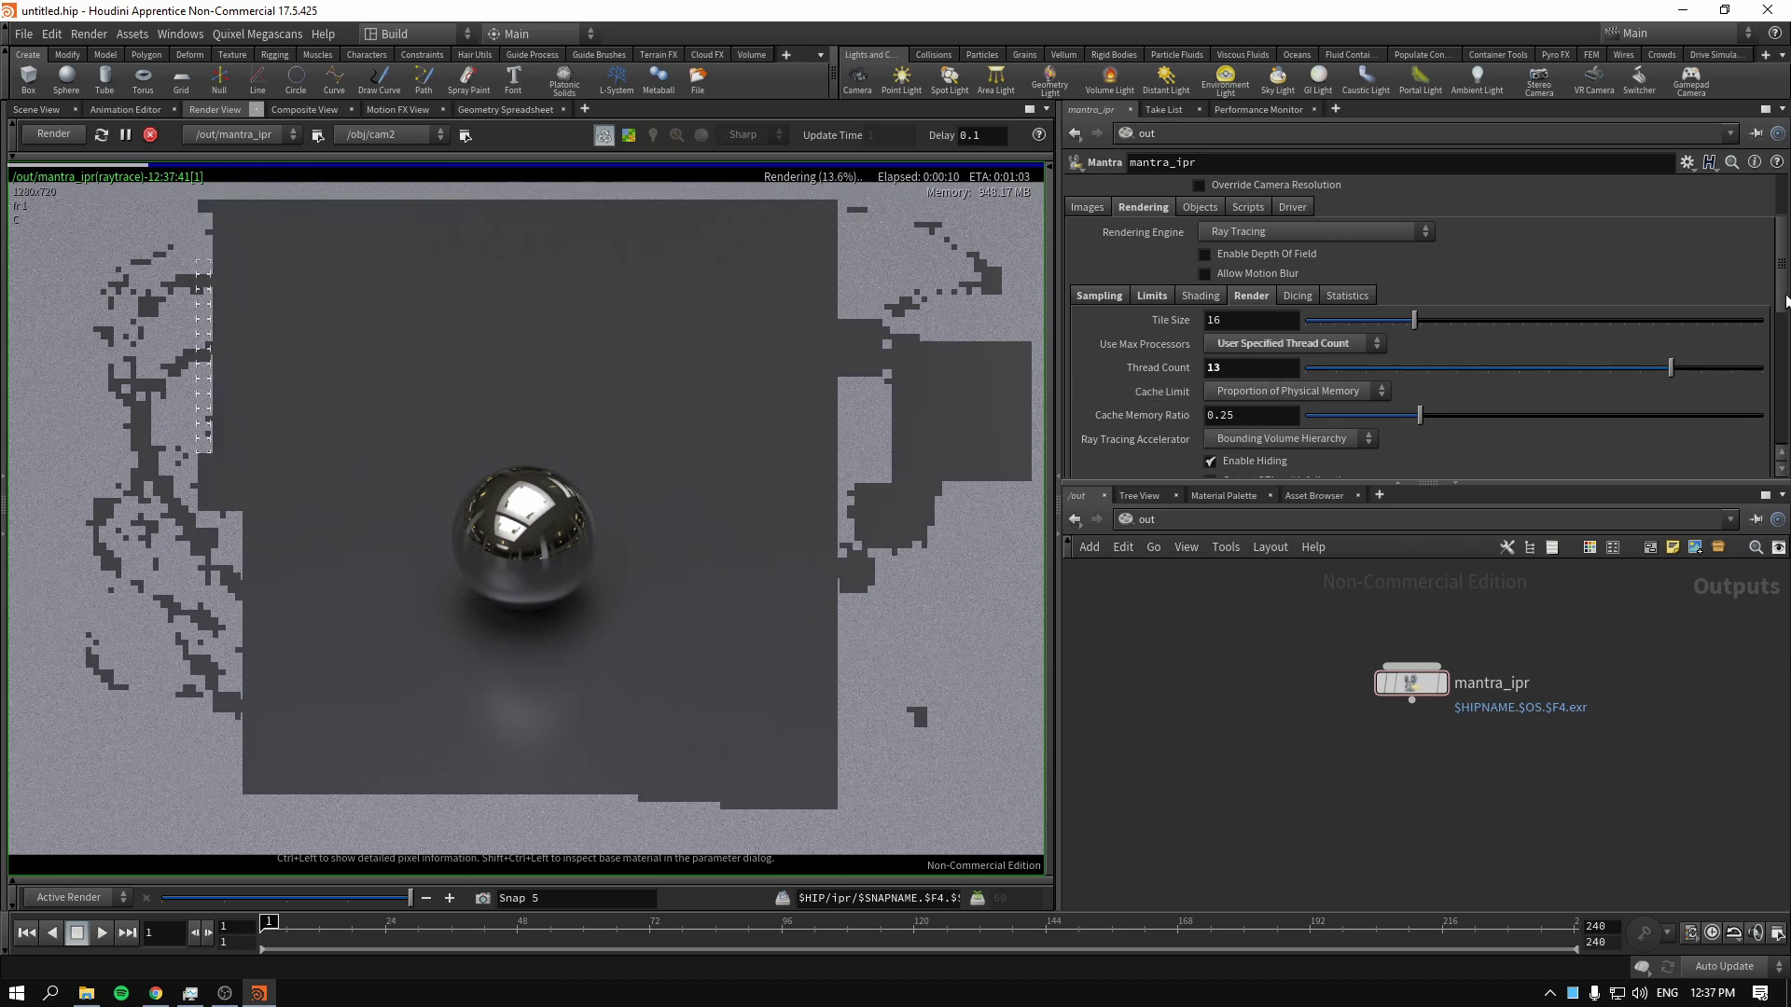
scroll(1782, 324, "down", 2)
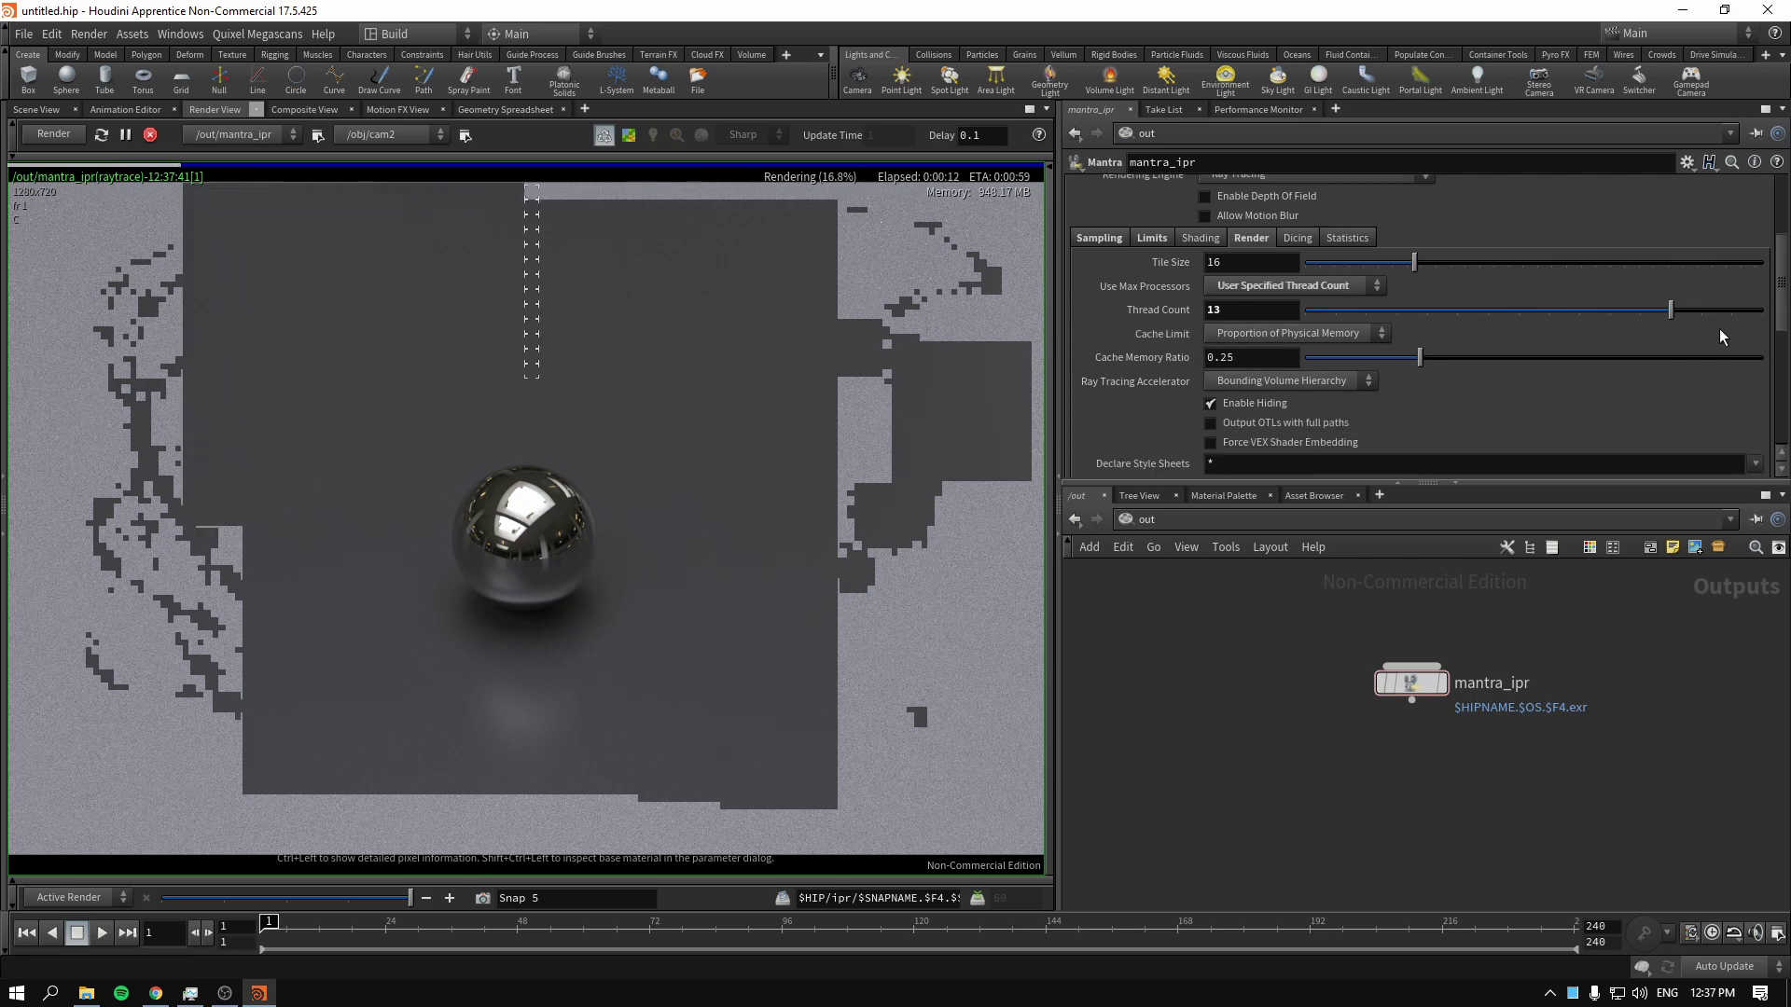
left_click_drag(1670, 311, 1579, 312)
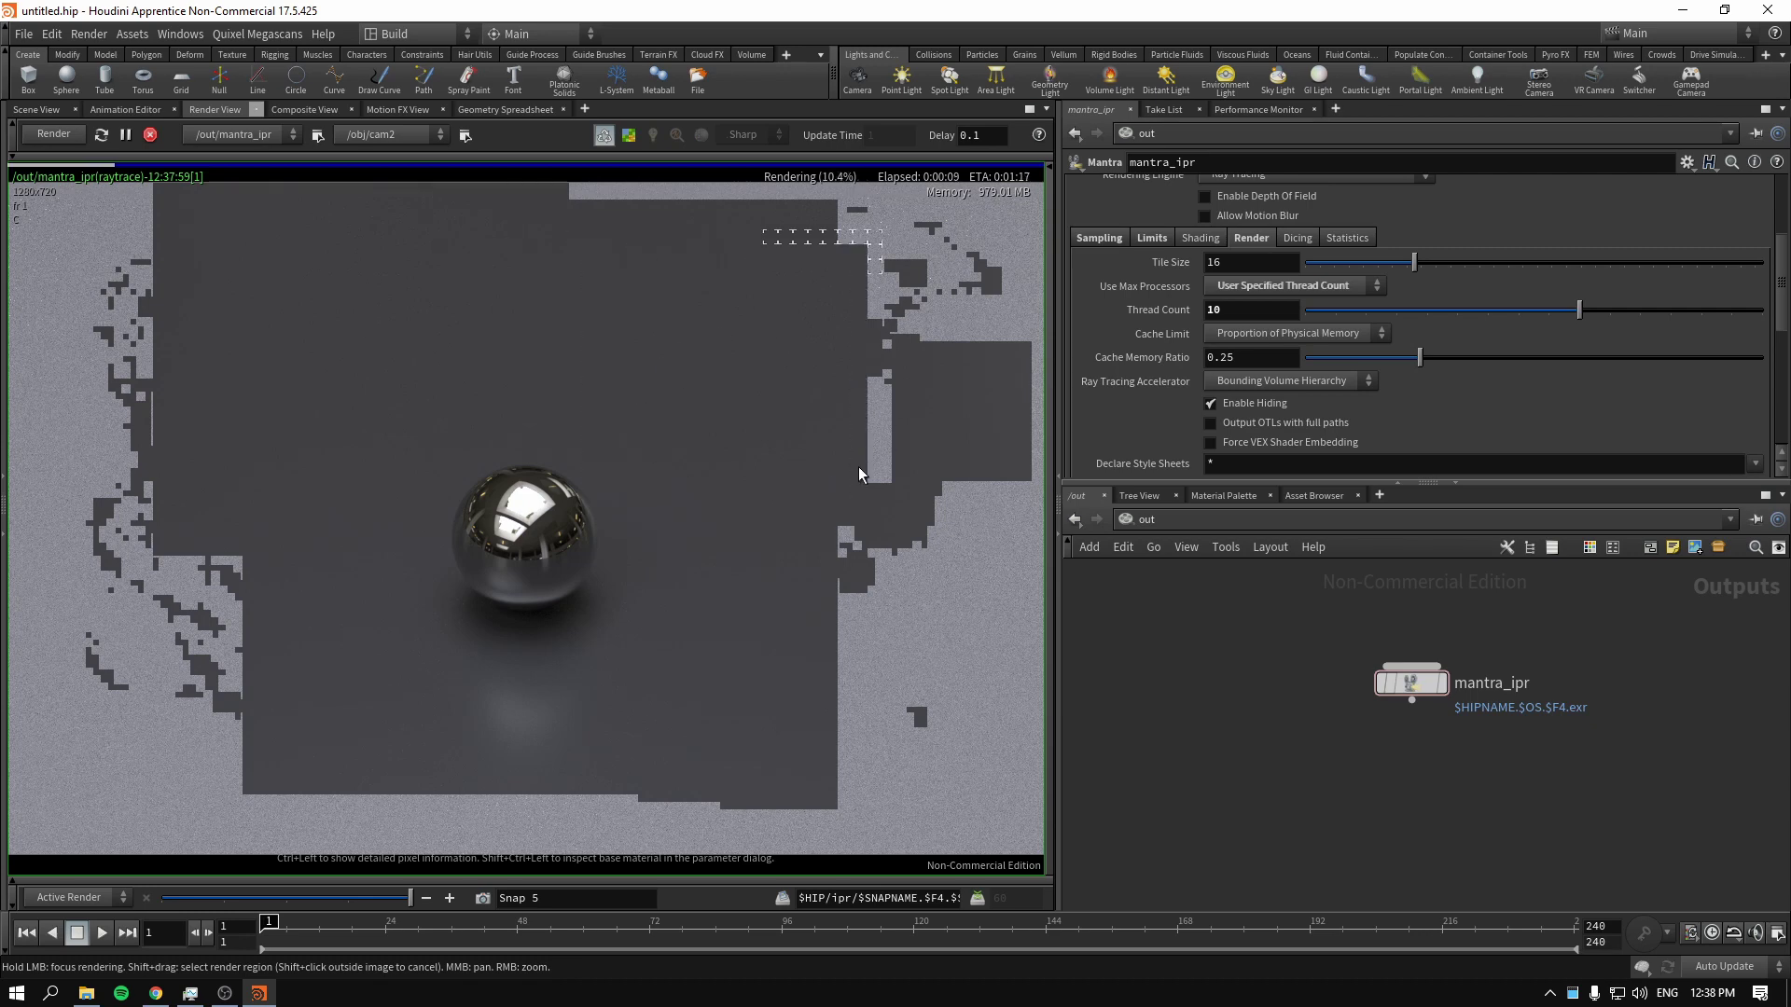
Review mantra_ipr's Sampling settings, including the pixel samples, ray samples, noise level and quality values
scroll(1345, 359, "up", 4)
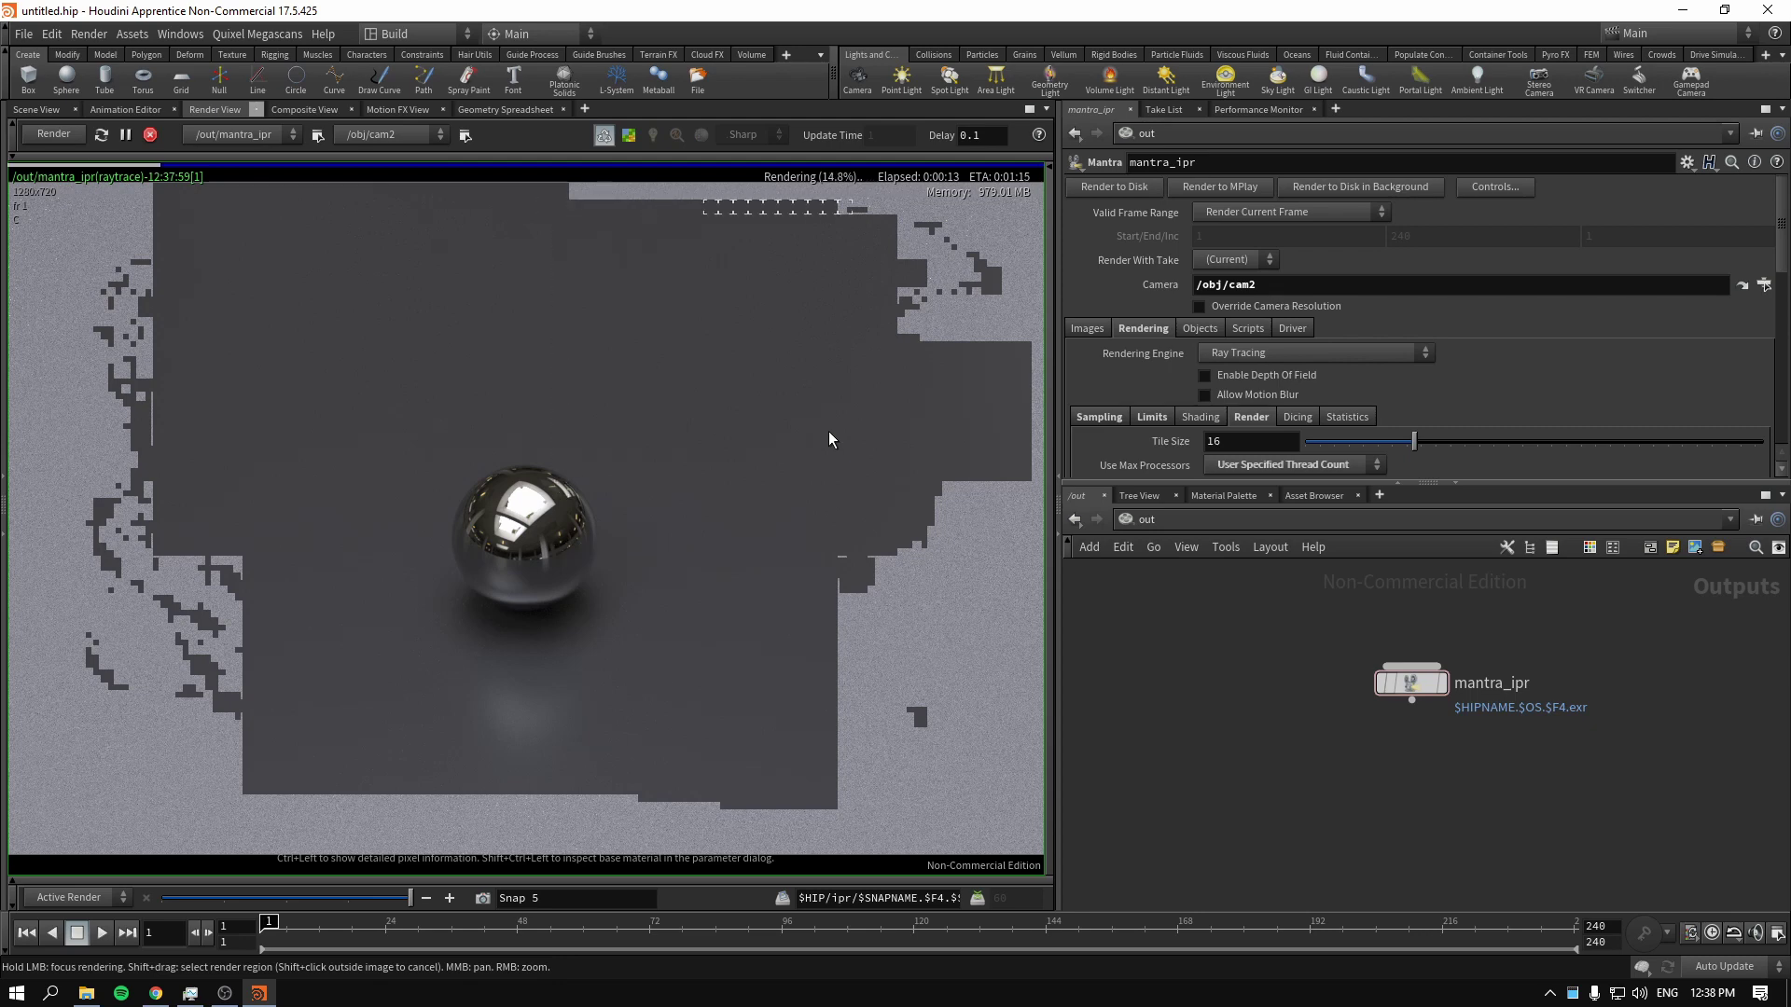
left_click(1154, 547)
left_click(1146, 548)
left_click(1101, 419)
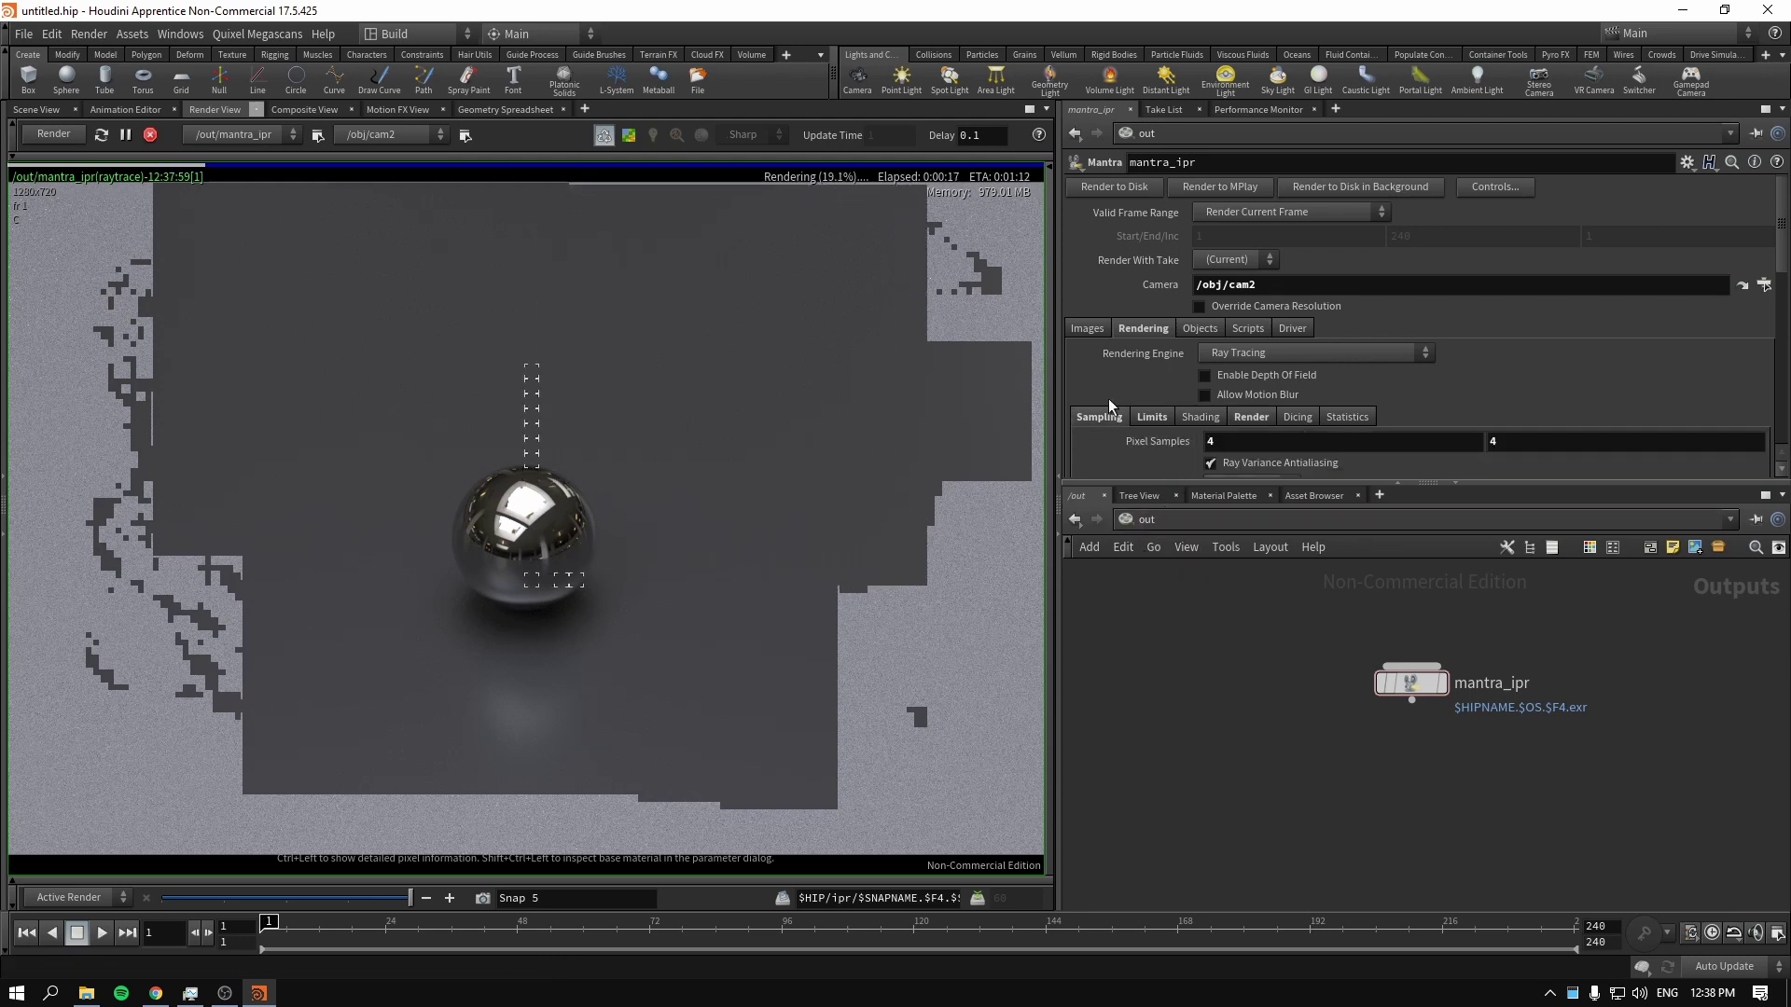
scroll(1109, 392, "down", 3)
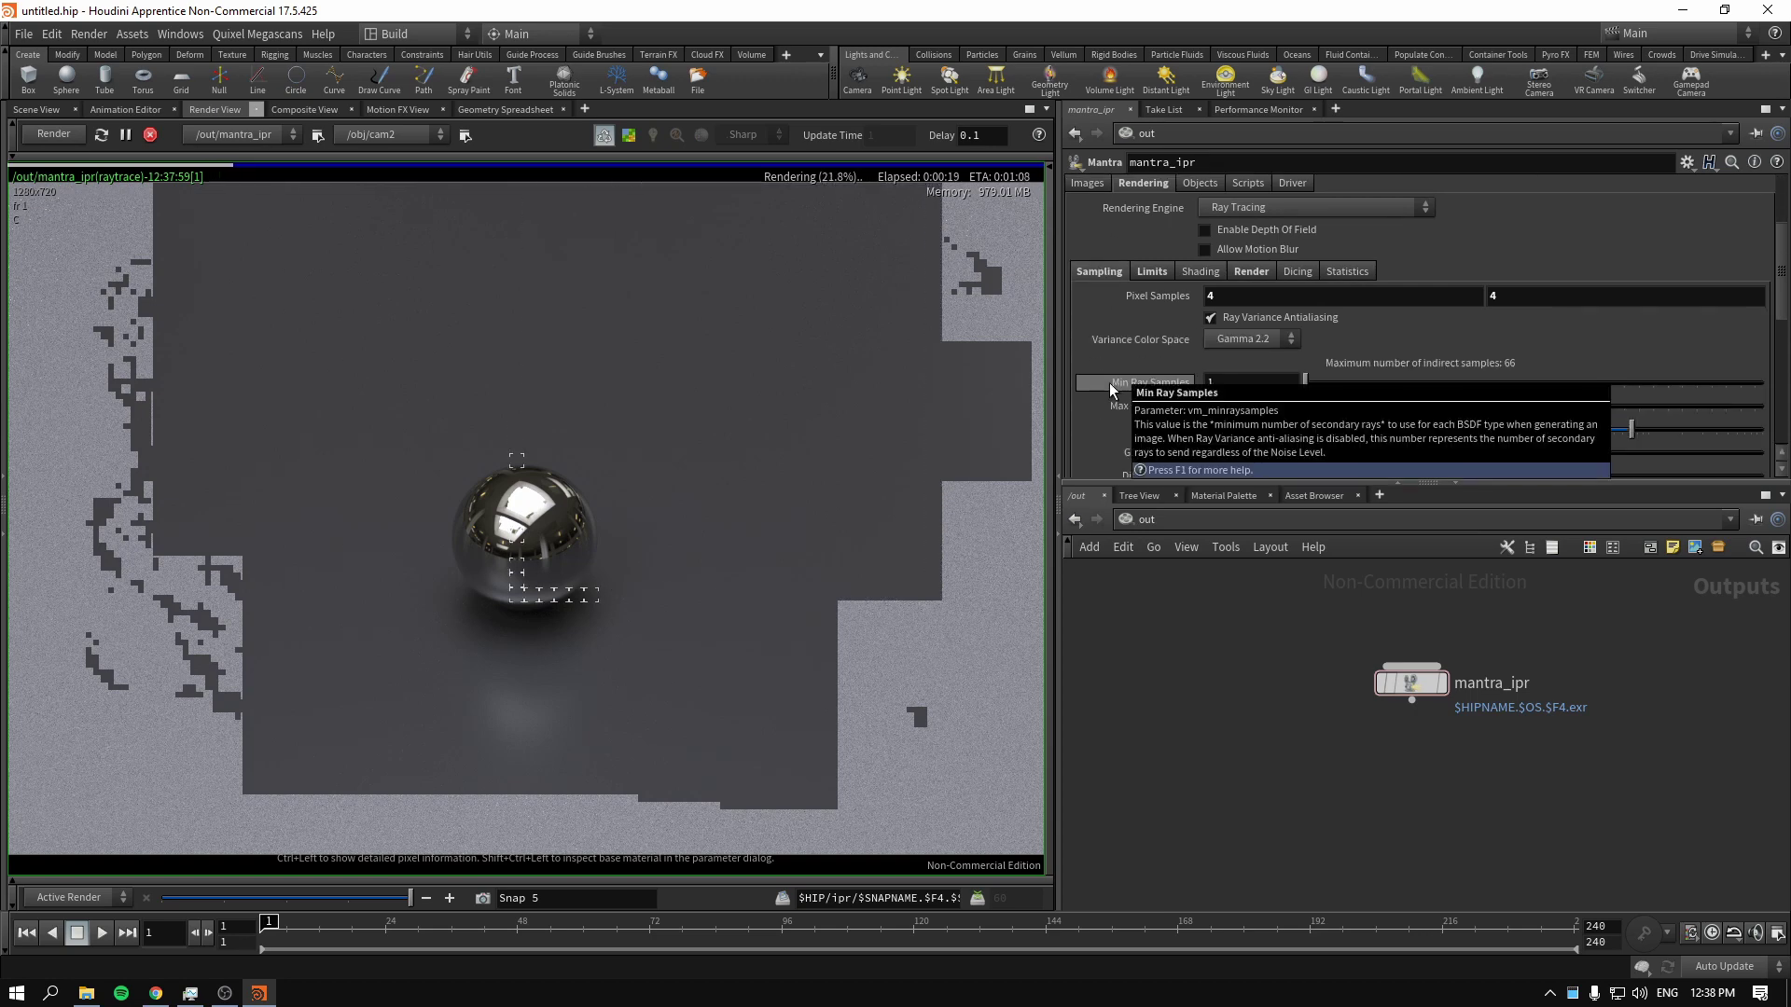
scroll(1110, 383, "down", 1)
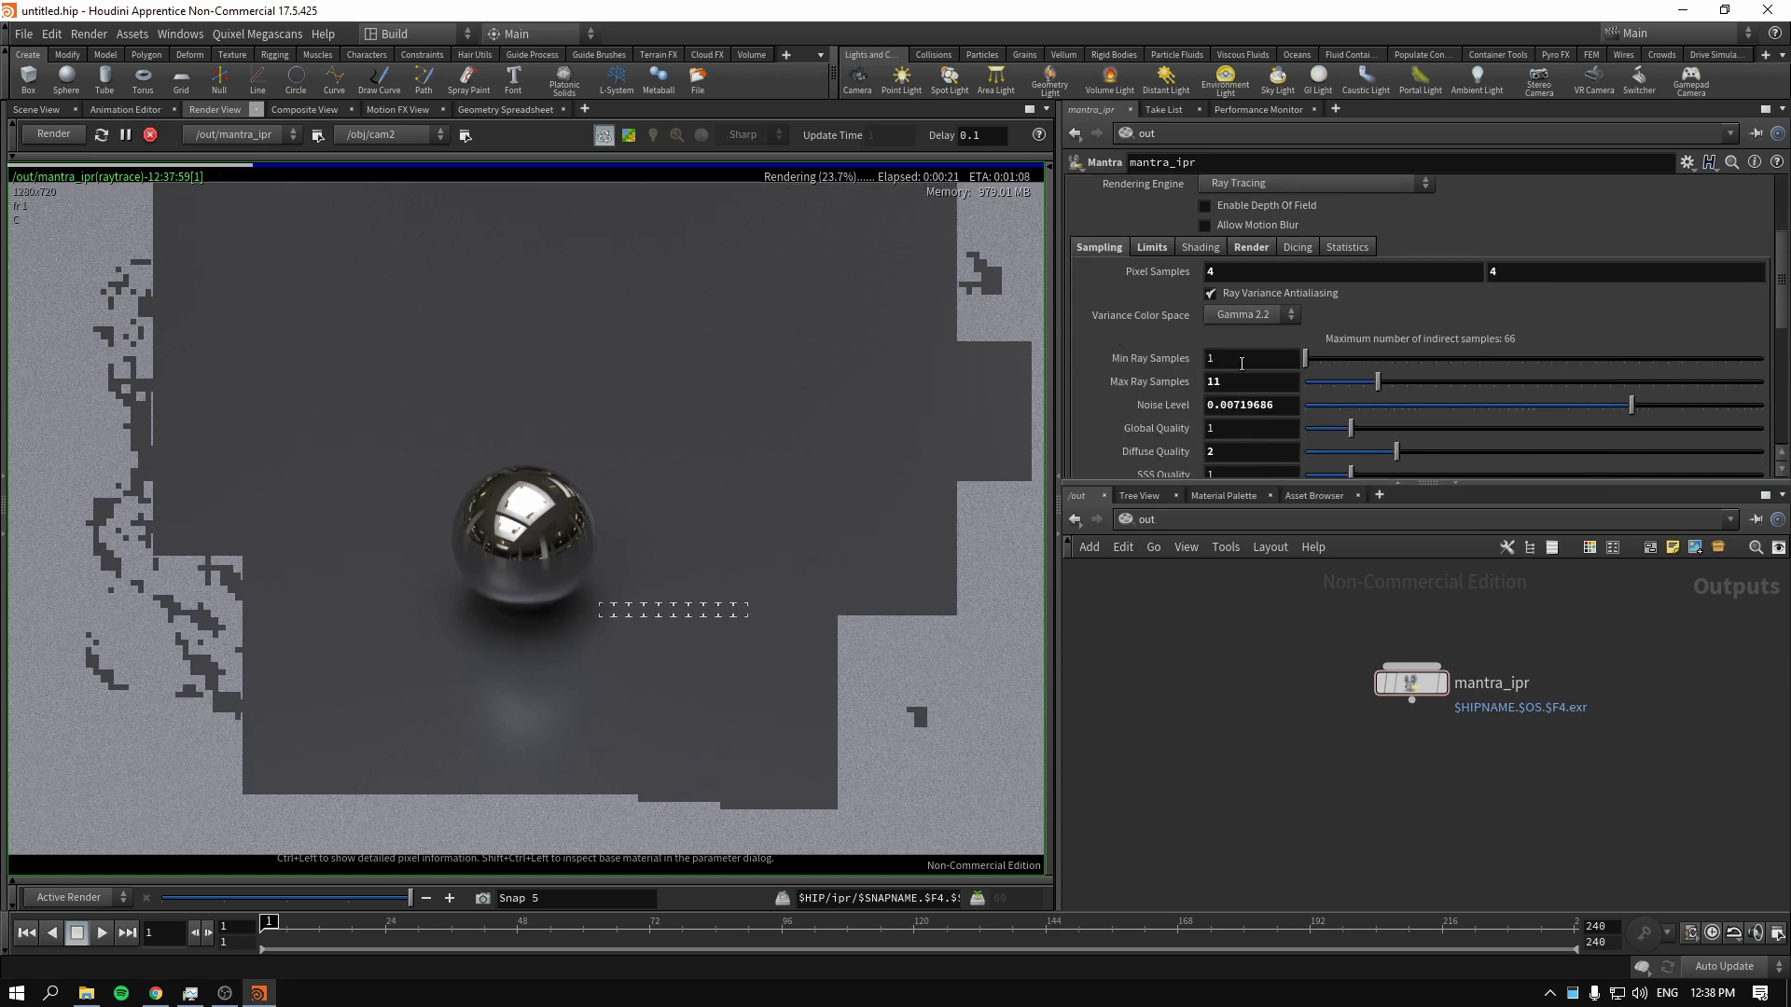
In the obj network, place the cam1 and cam2 nodes side by side above the geometry nodes, and widen the render view
left_click(1143, 520)
left_click(1224, 608)
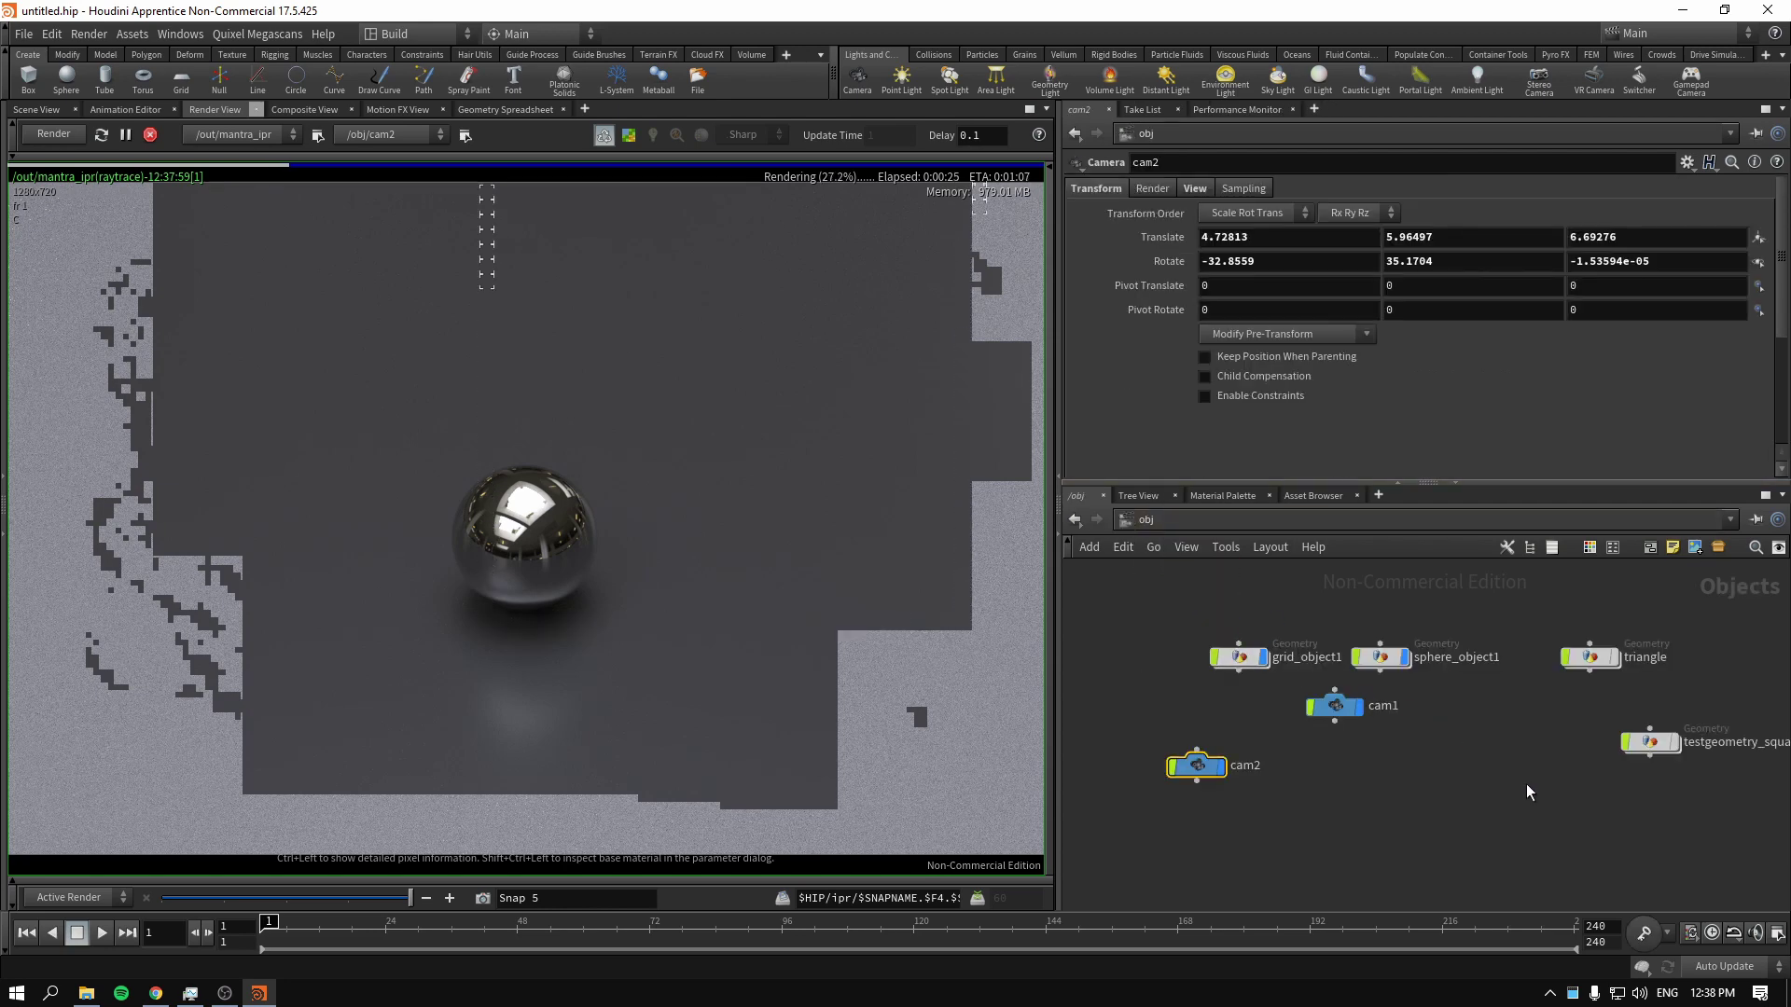
left_click_drag(1259, 767, 1490, 612)
middle_click_drag(1513, 727, 1457, 788)
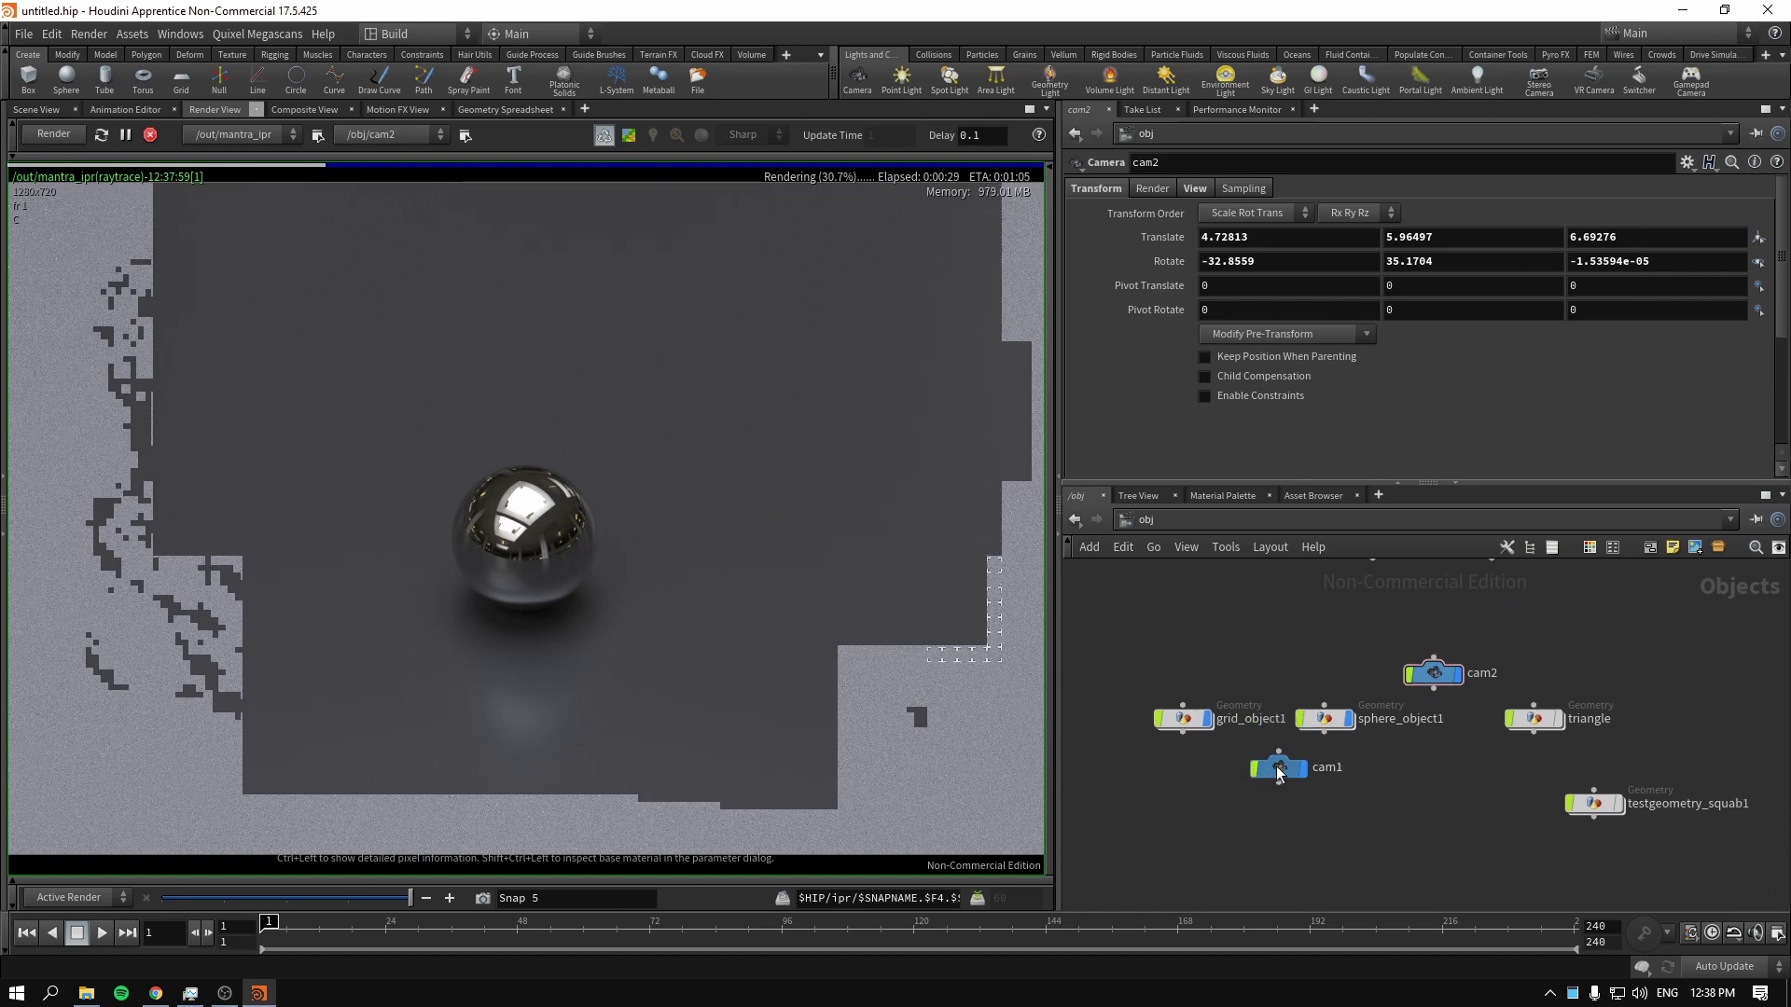
left_click_drag(1279, 767, 1293, 673)
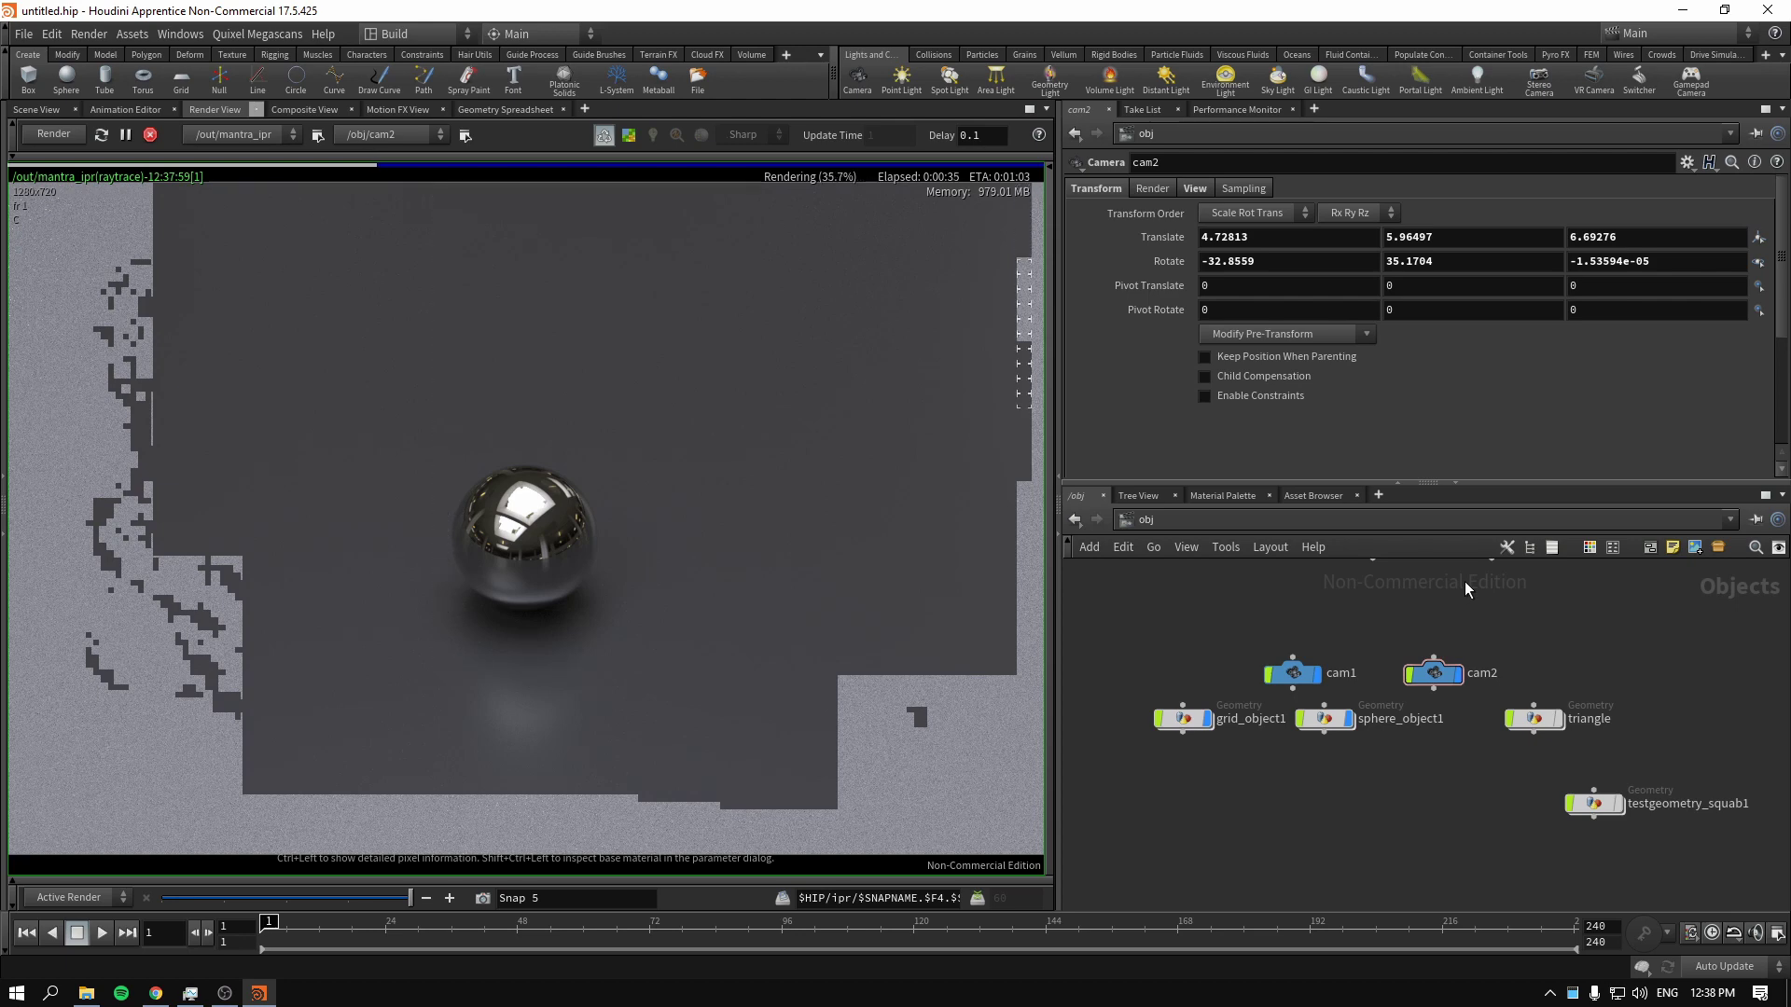
left_click_drag(1055, 519, 1250, 518)
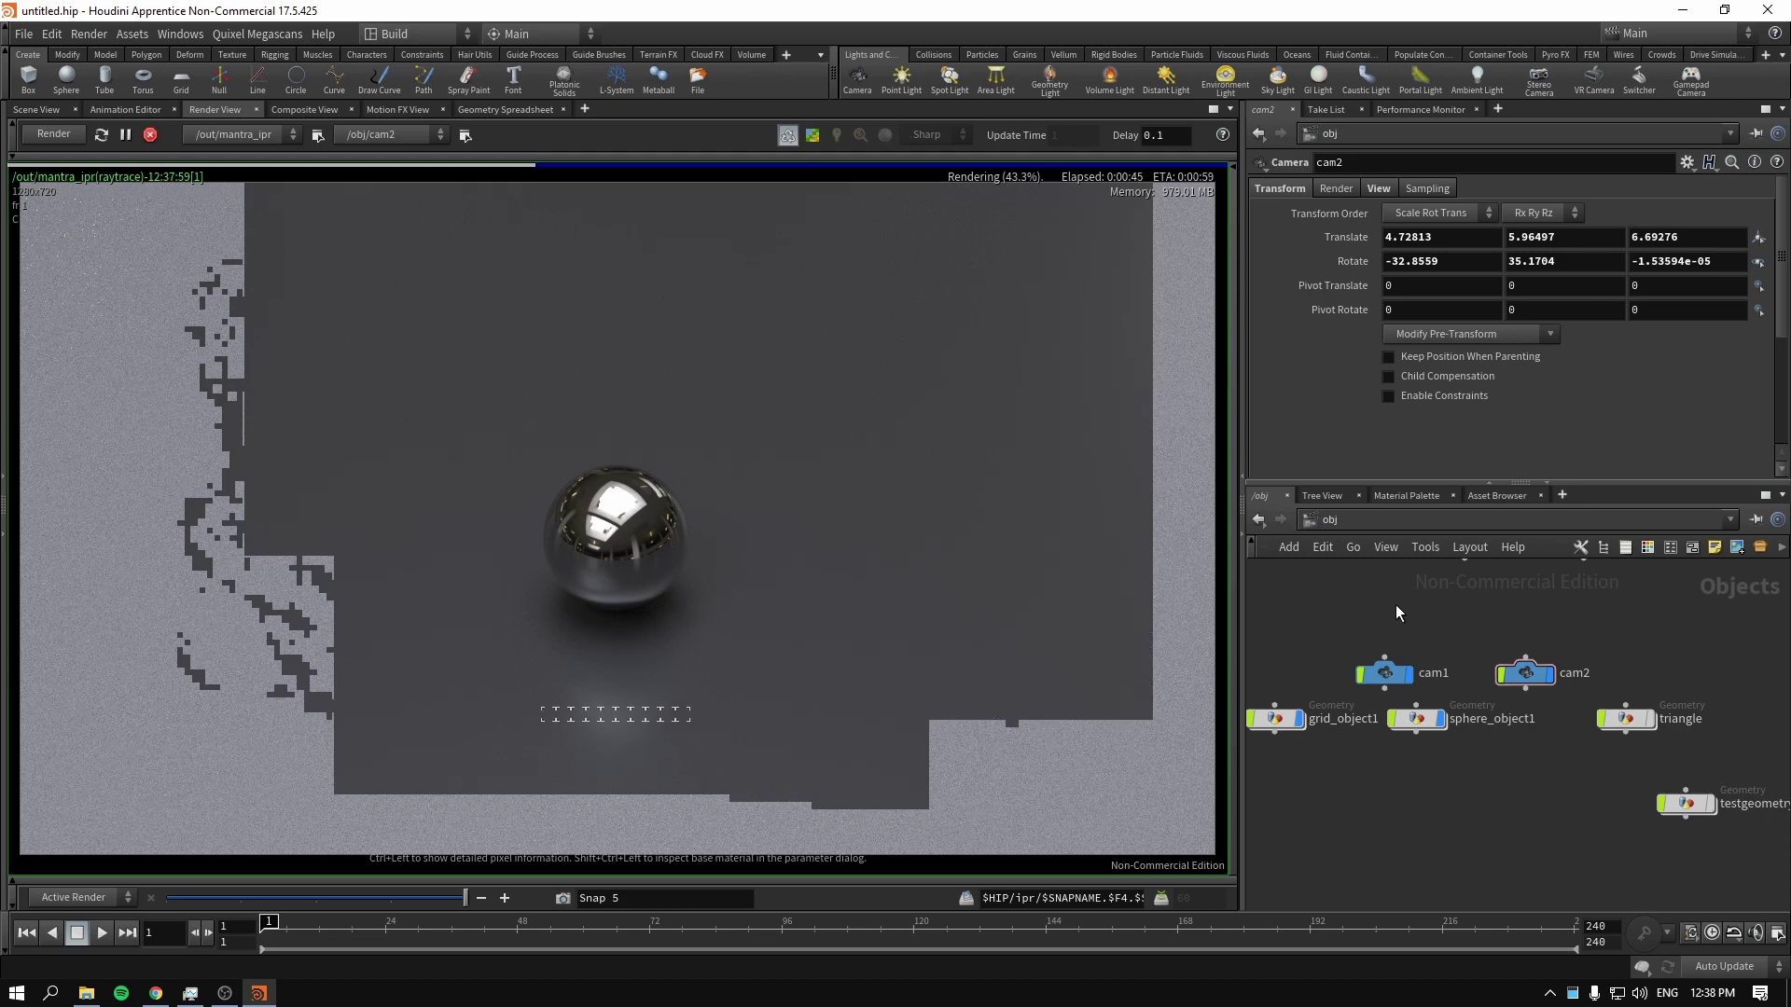
middle_click_drag(1396, 606, 1398, 606)
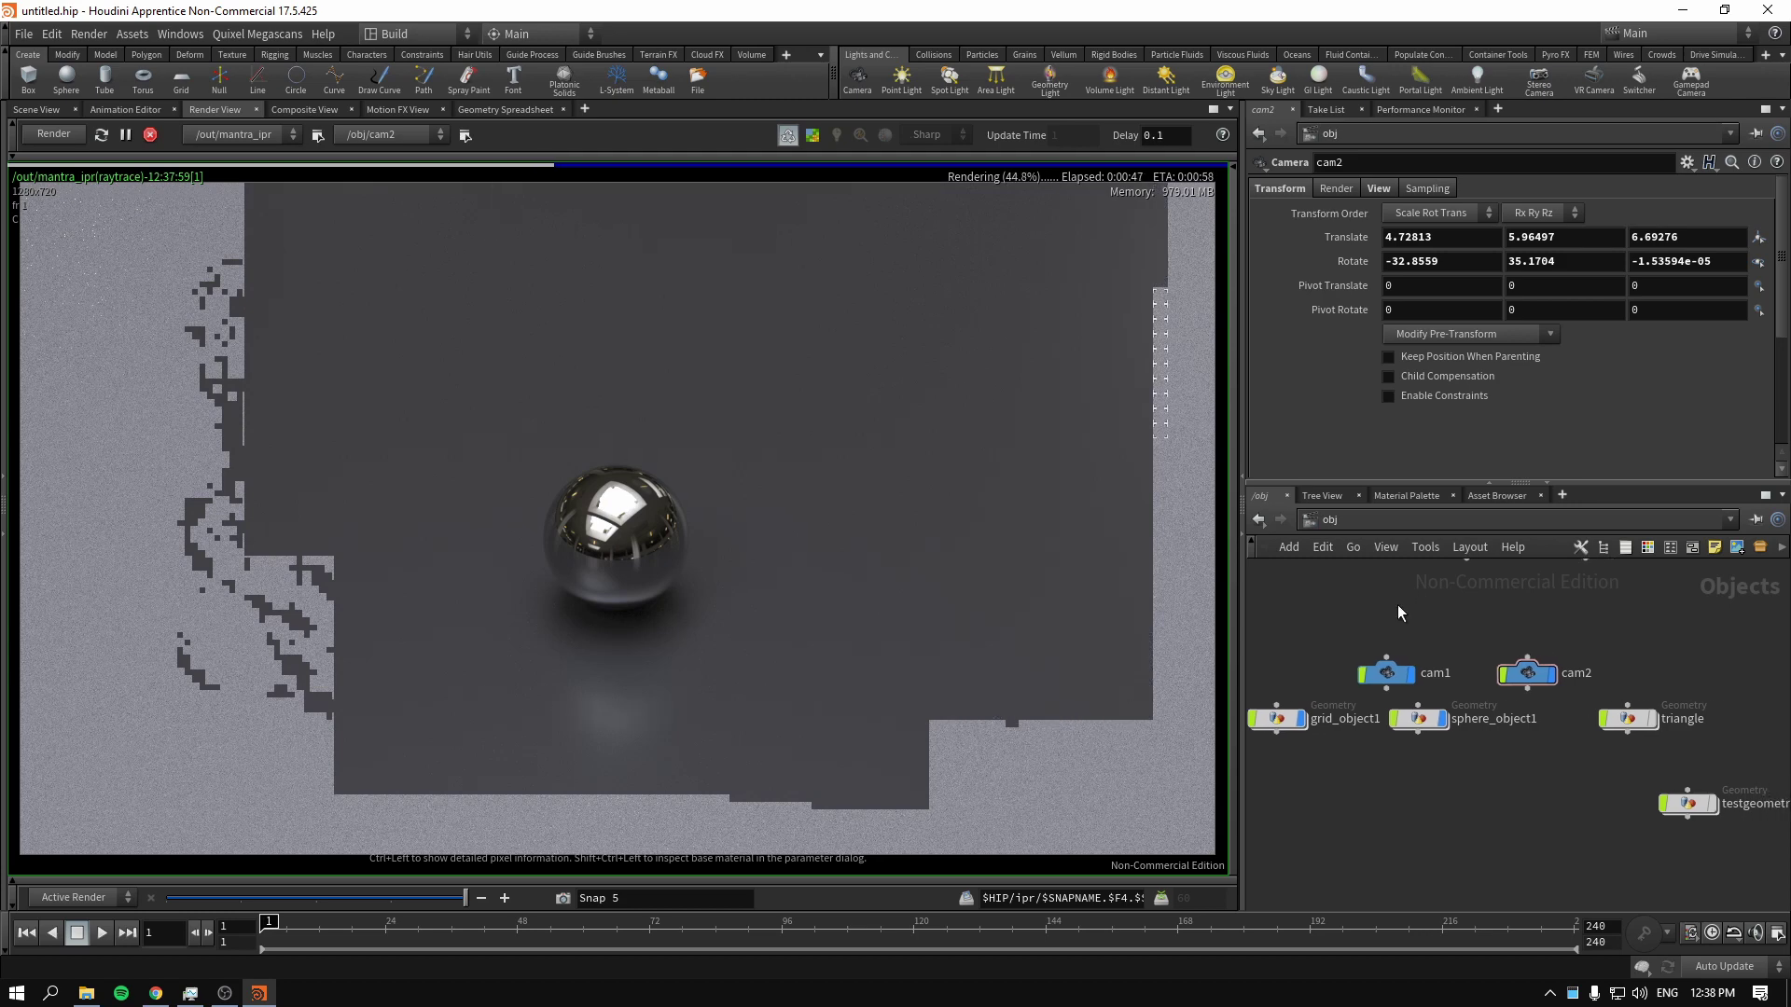